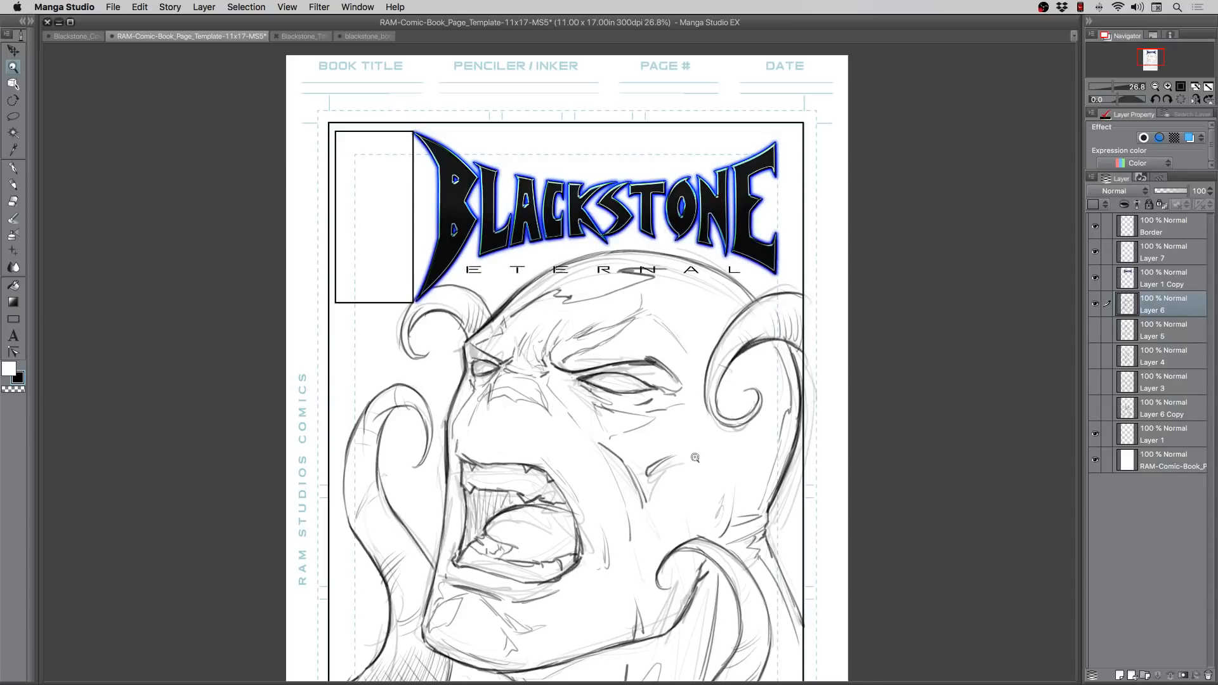
Step: Examine the full Blackstone cover sketch, from the logo down to the shoulders, on the 11x17 comic page template
click(500, 395)
alt+click(499, 389)
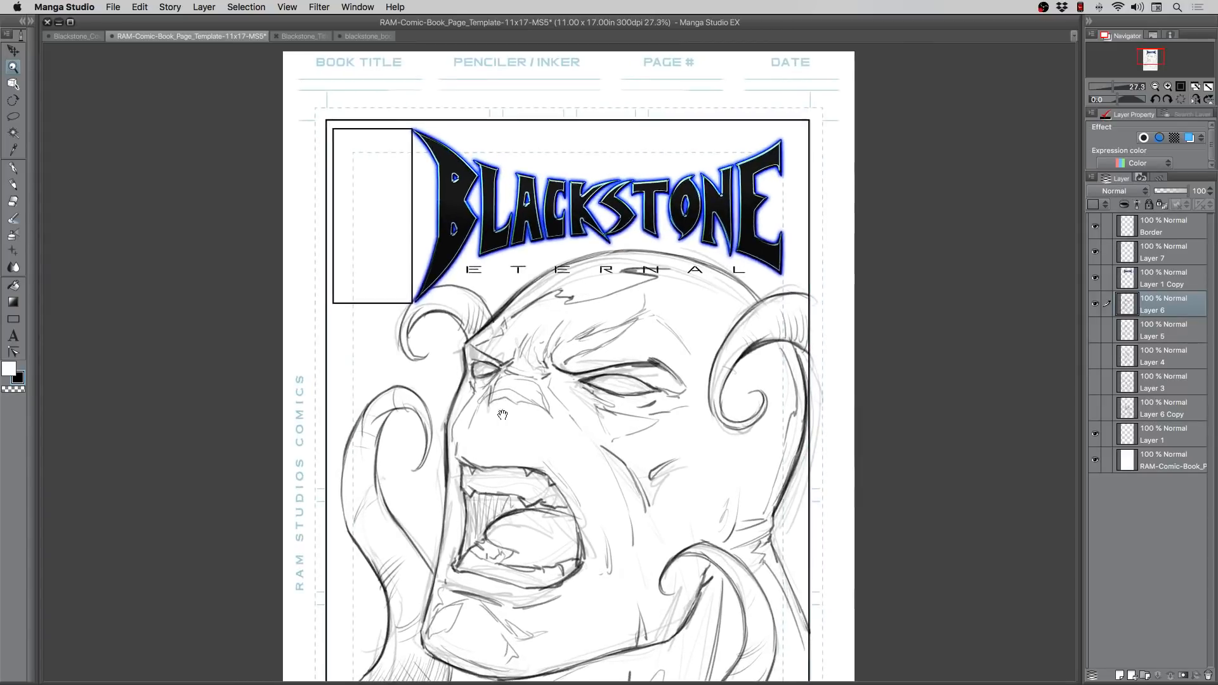
drag(503, 418, 504, 370)
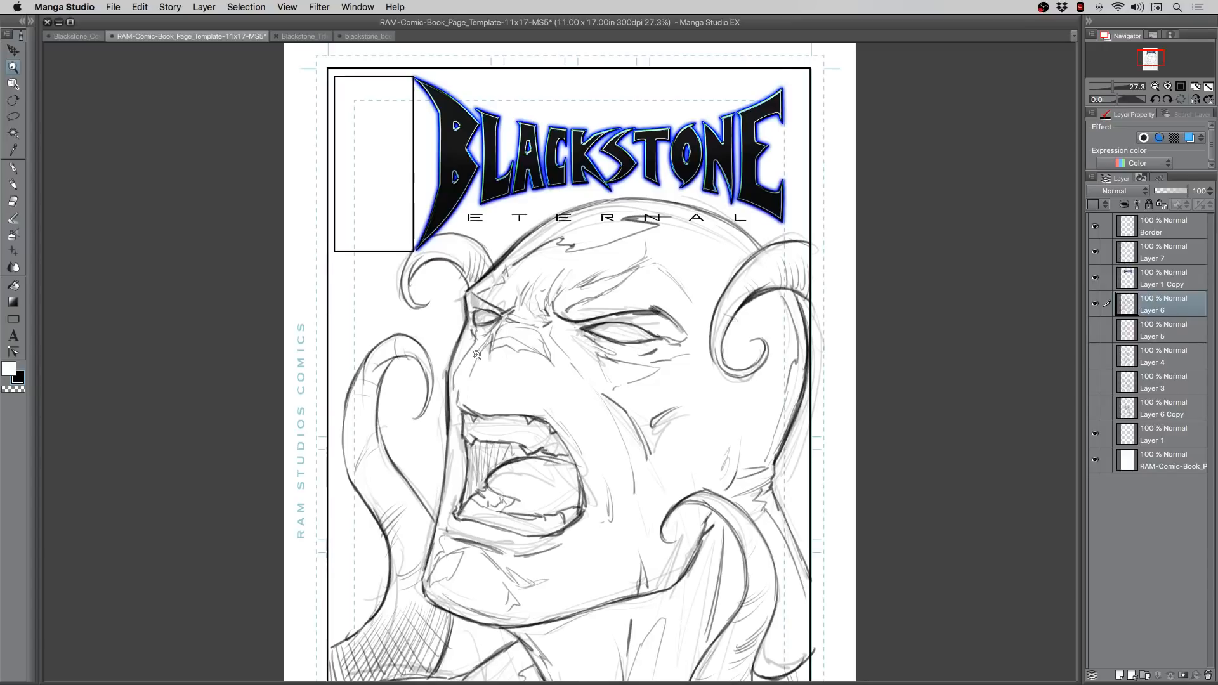
scroll(558, 427, down, 1)
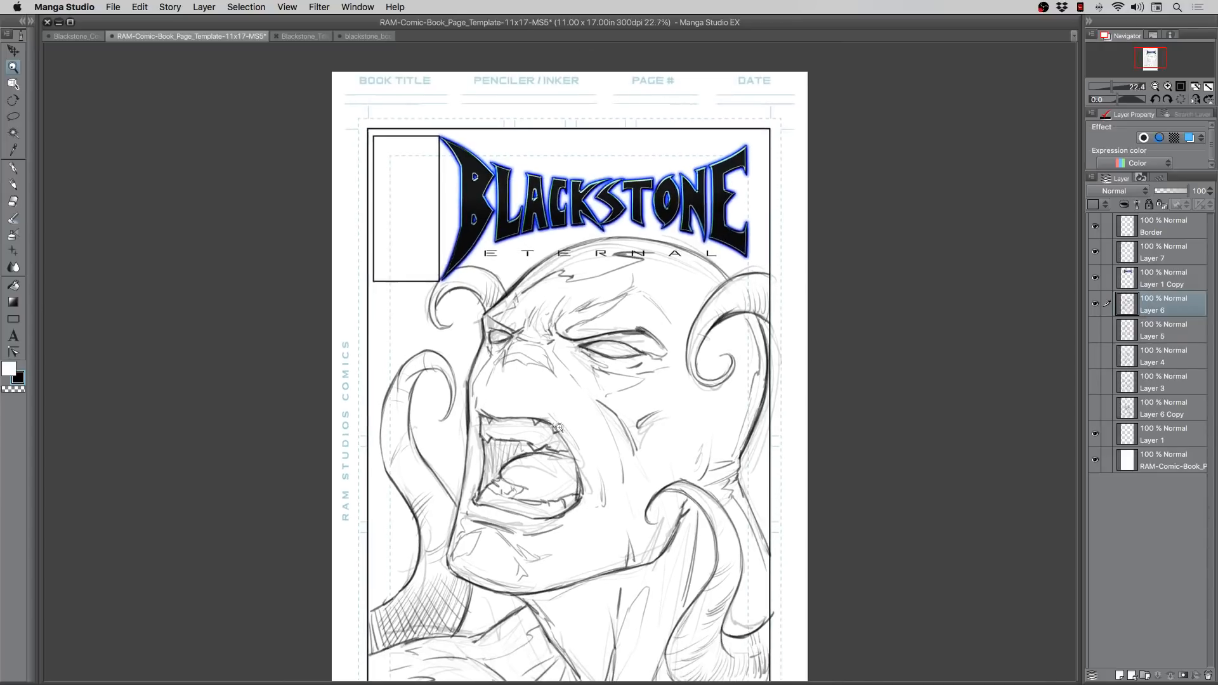
drag(552, 445, 555, 386)
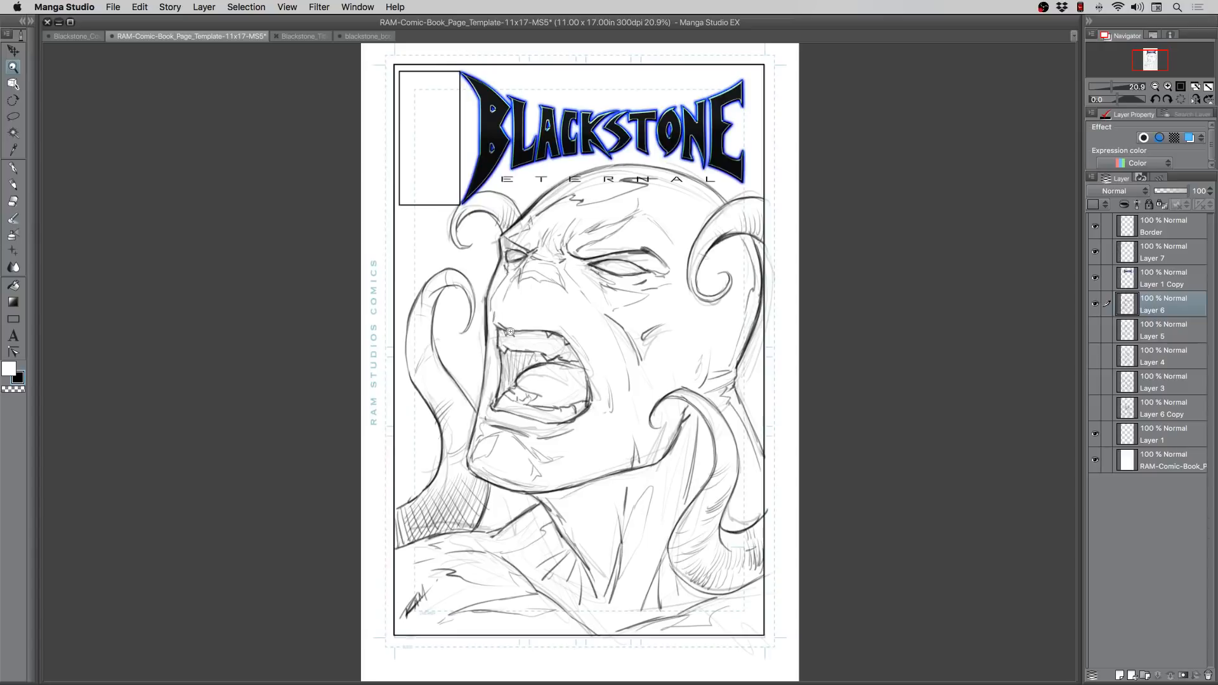
drag(511, 359, 514, 376)
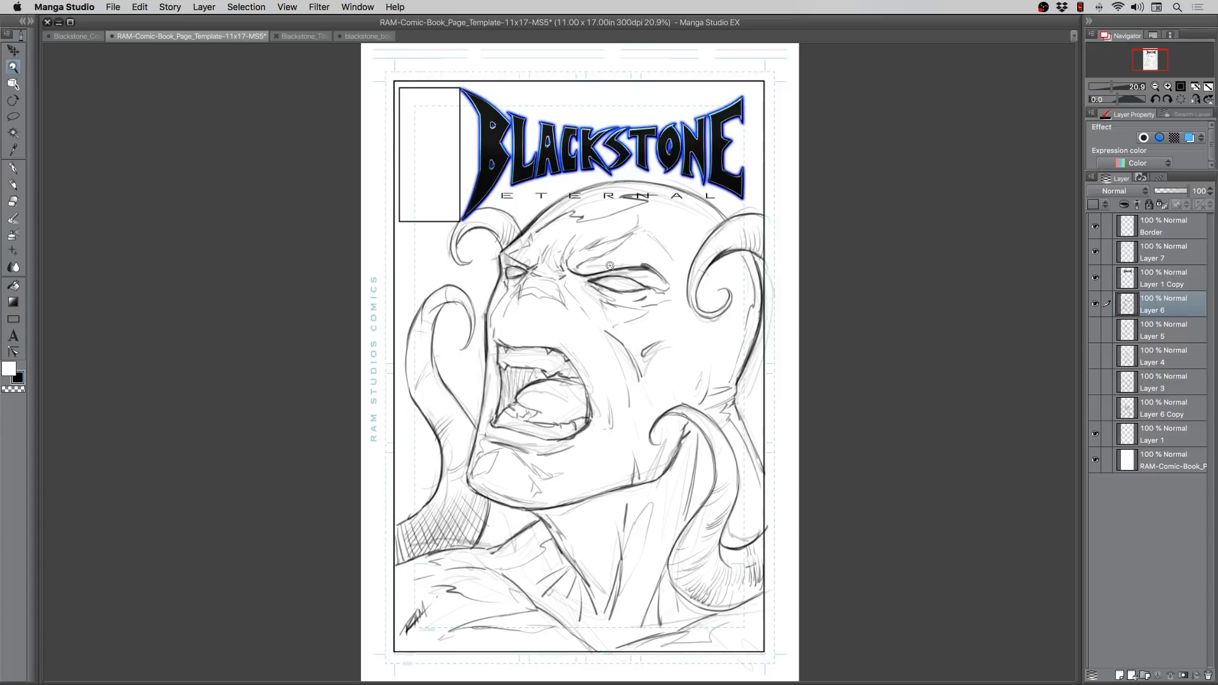
Step: Switch to the blackstone_book_1 cover document and hide Layer 1 and Layer 2 to examine the original colour artwork
click(364, 37)
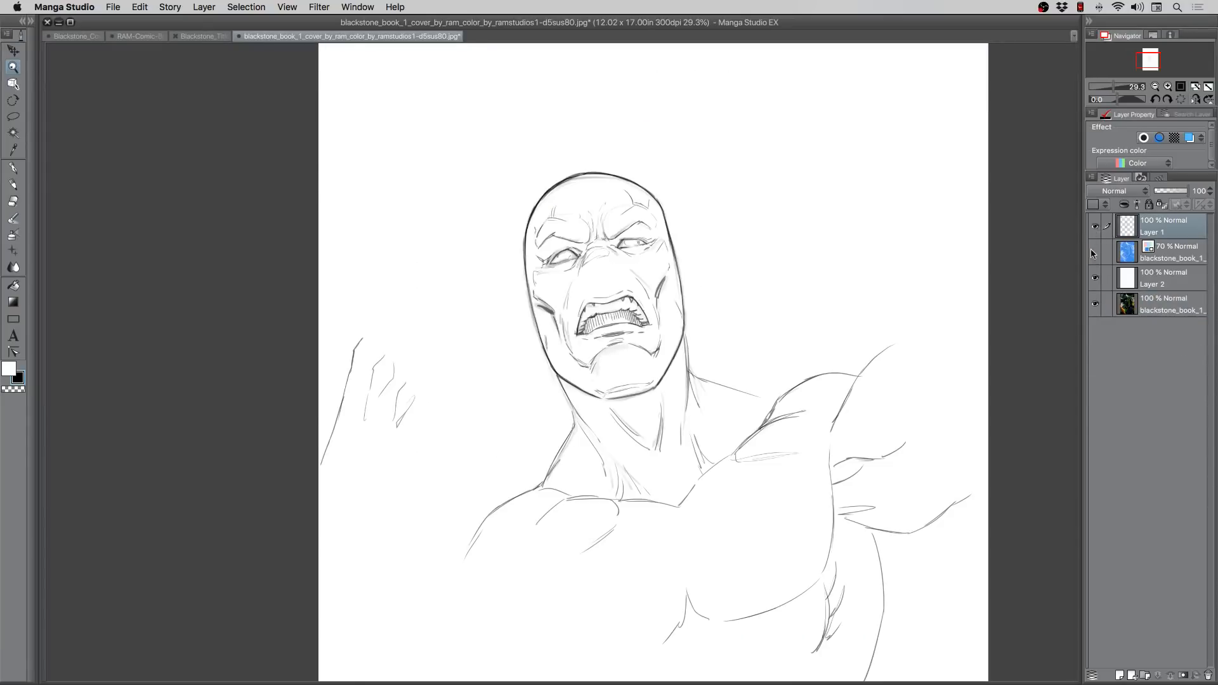
click(1095, 227)
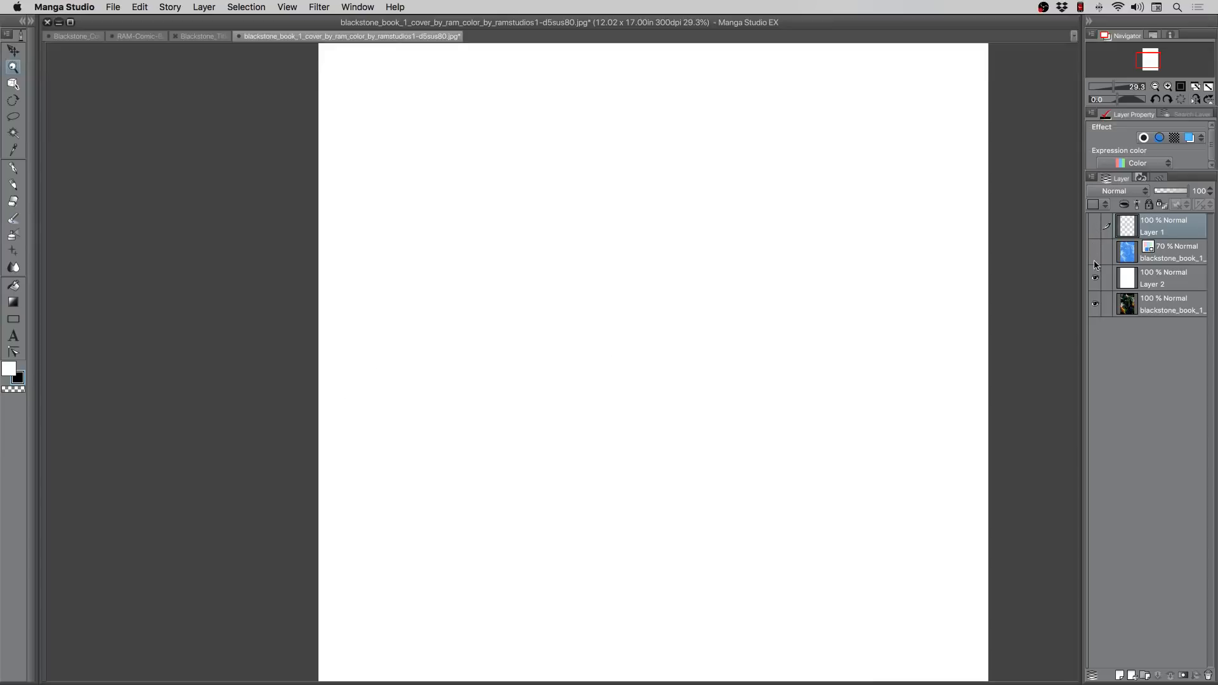
click(1094, 225)
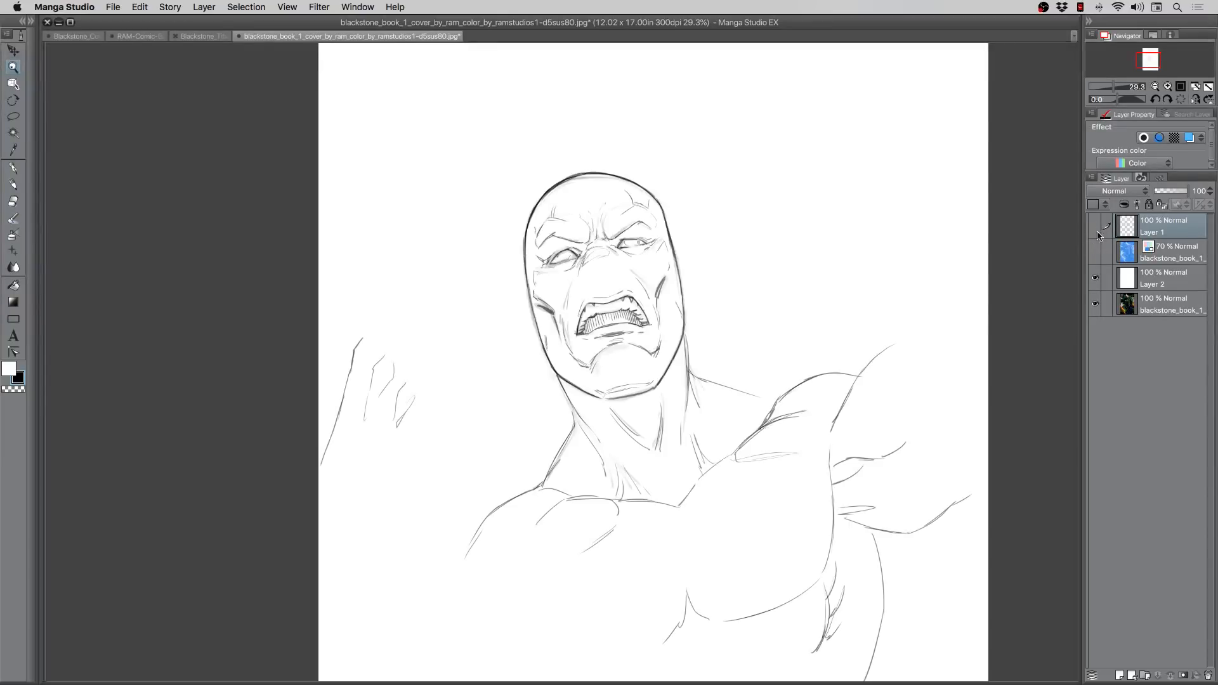
click(1095, 226)
click(1095, 278)
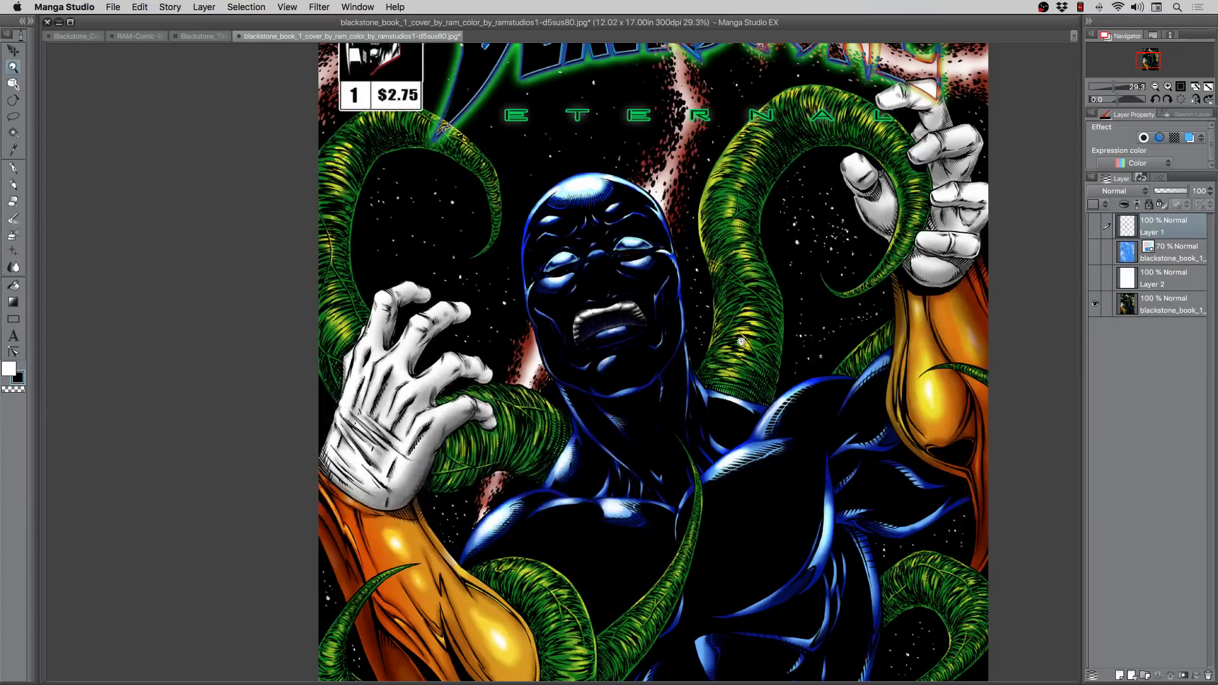
drag(738, 343, 720, 339)
drag(638, 391, 615, 374)
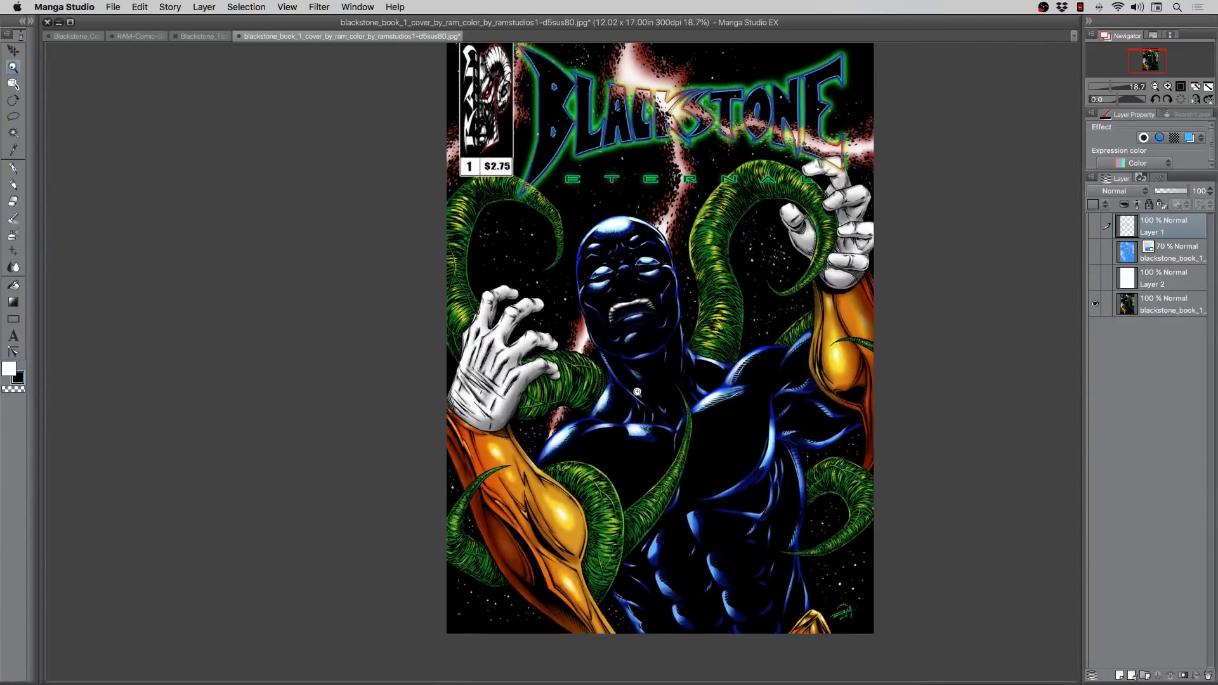
scroll(542, 330, up, 2)
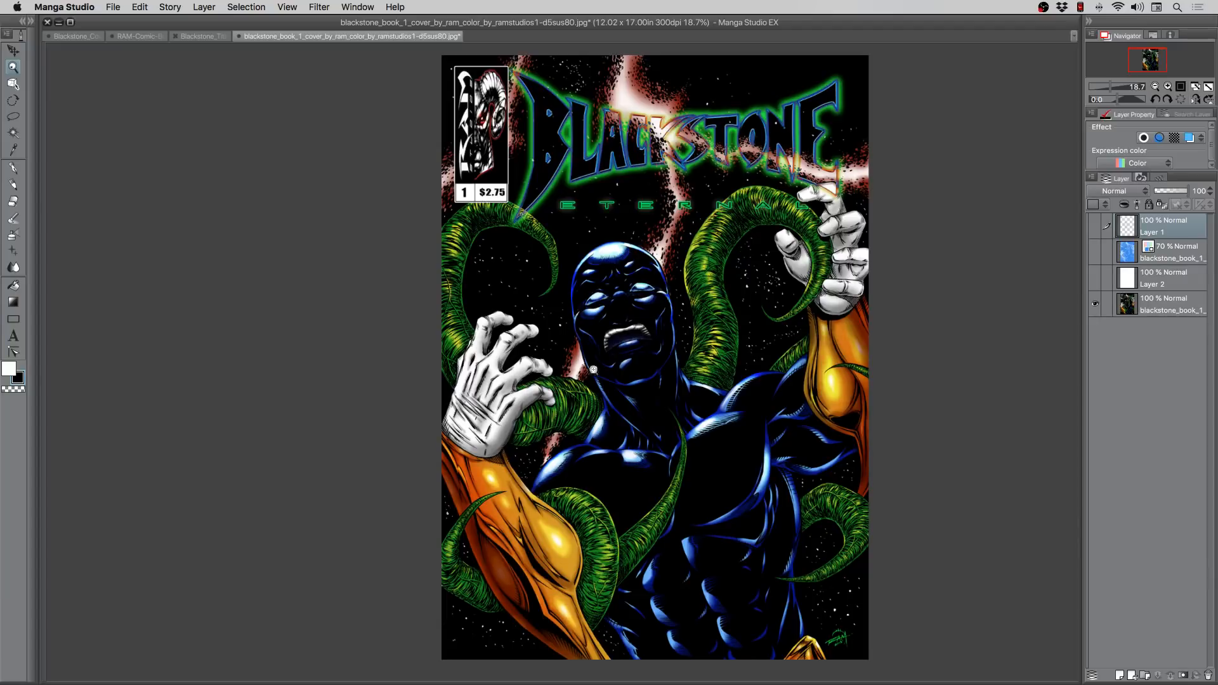
scroll(652, 409, up, 2)
scroll(609, 249, up, 3)
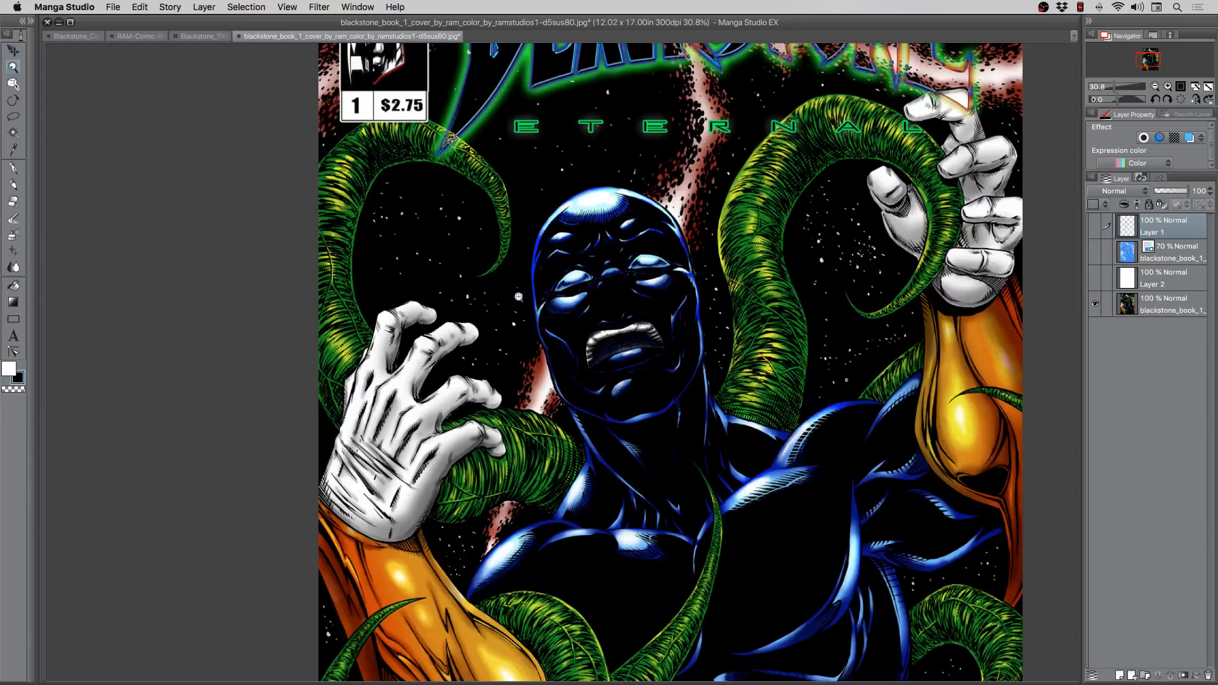
drag(517, 296, 492, 276)
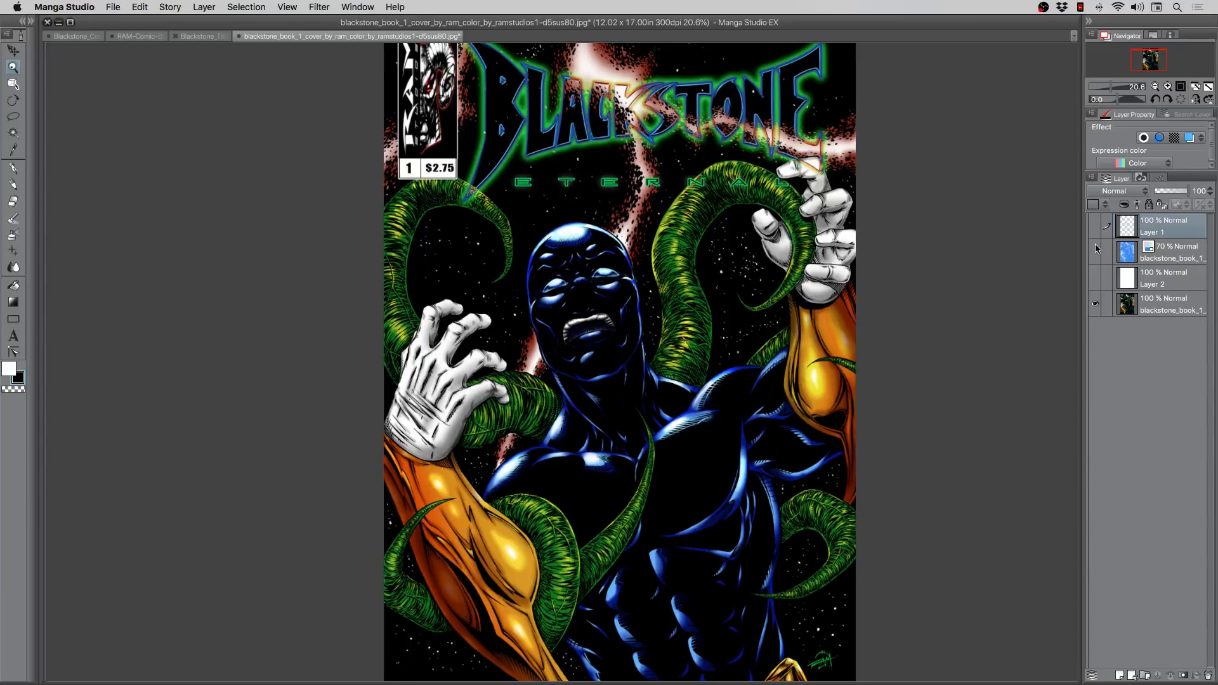
Step: Show Layer 2, the blue 70% cover layer and Layer 1 to view the sketch over the blue-tinted original
click(1095, 277)
click(1095, 252)
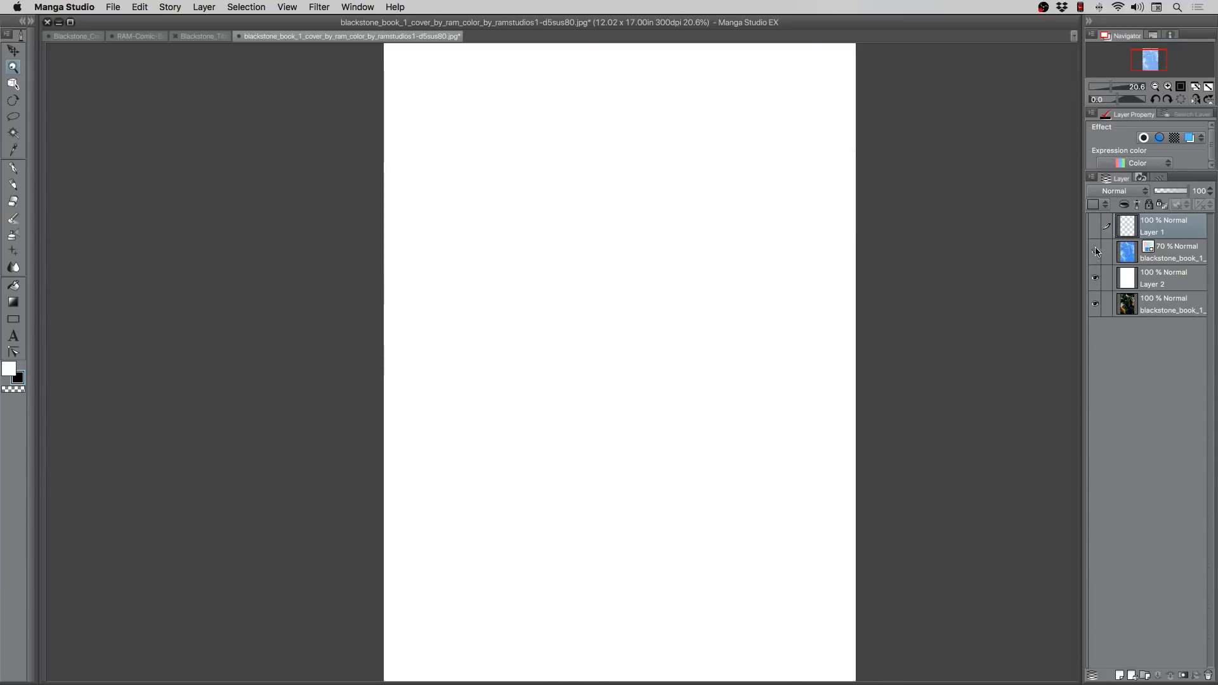
click(1095, 227)
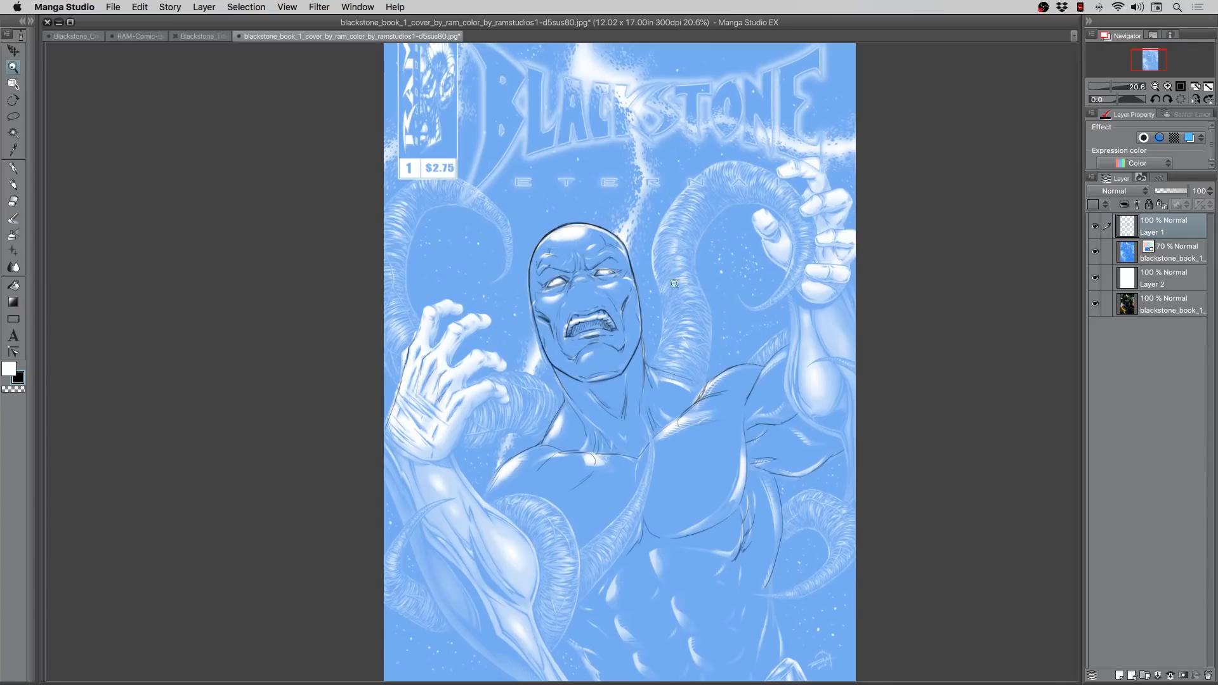
click(591, 285)
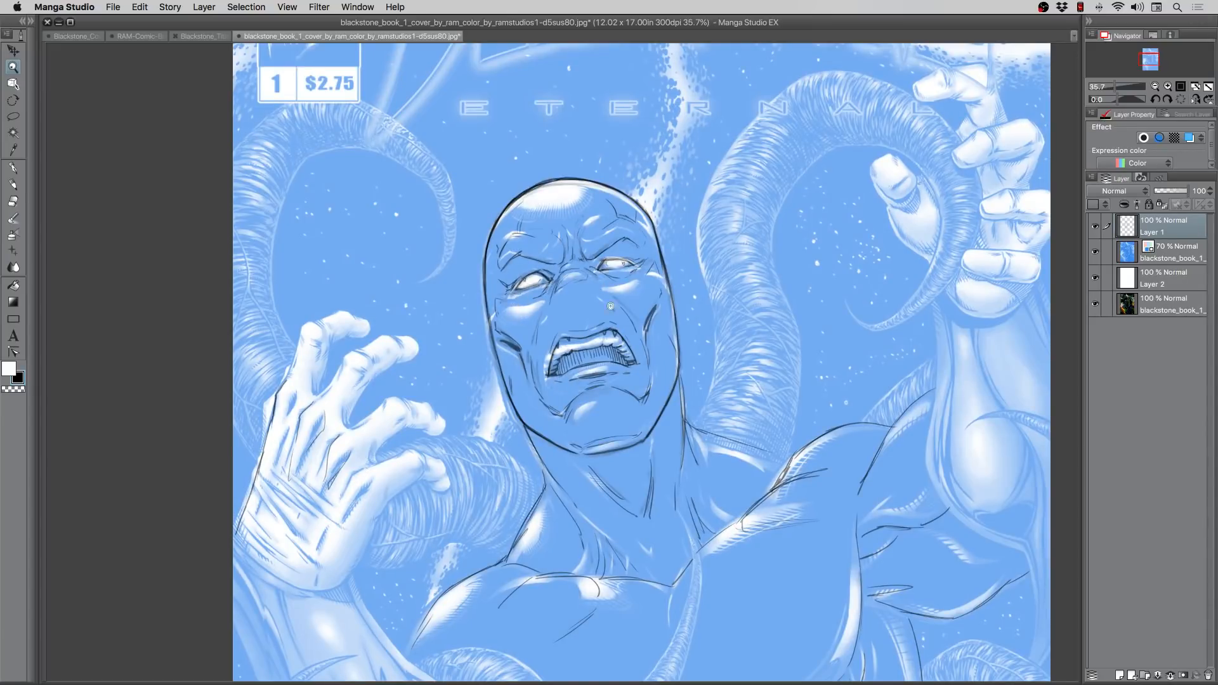
Step: Hide the blue cover layer and toggle the white Layer 2 to compare the Layer 1 sketch with the colour original
click(1092, 250)
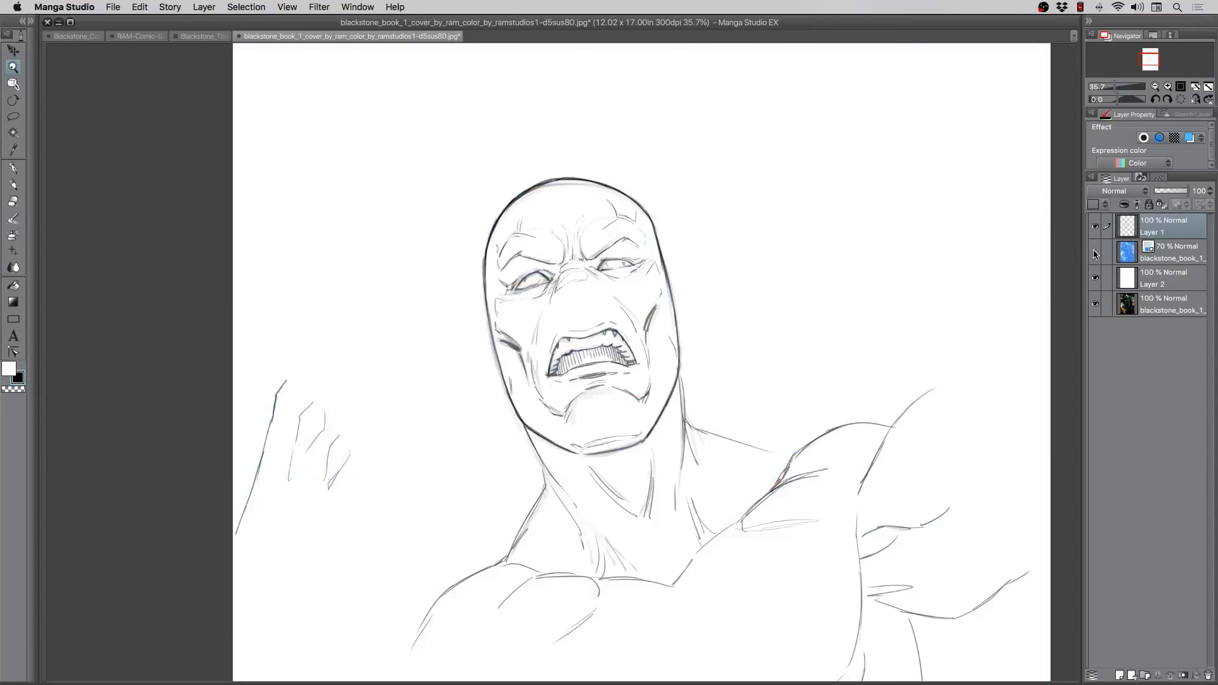
click(1095, 277)
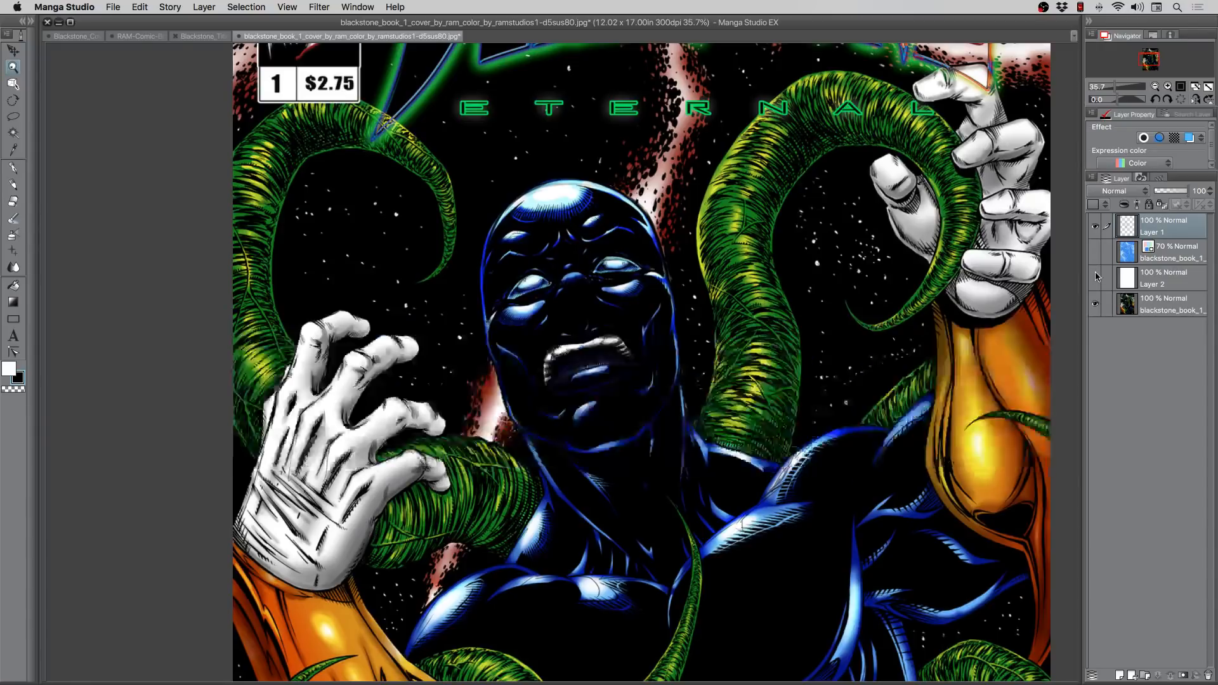
click(1095, 304)
click(1095, 277)
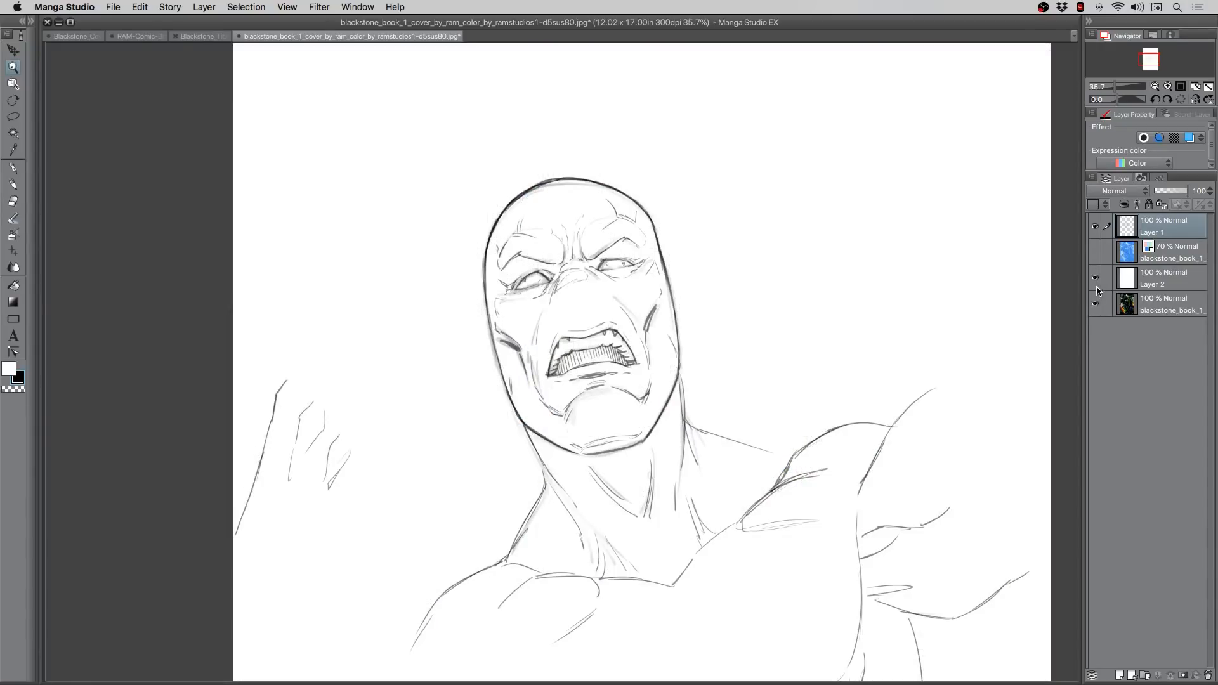
click(1094, 278)
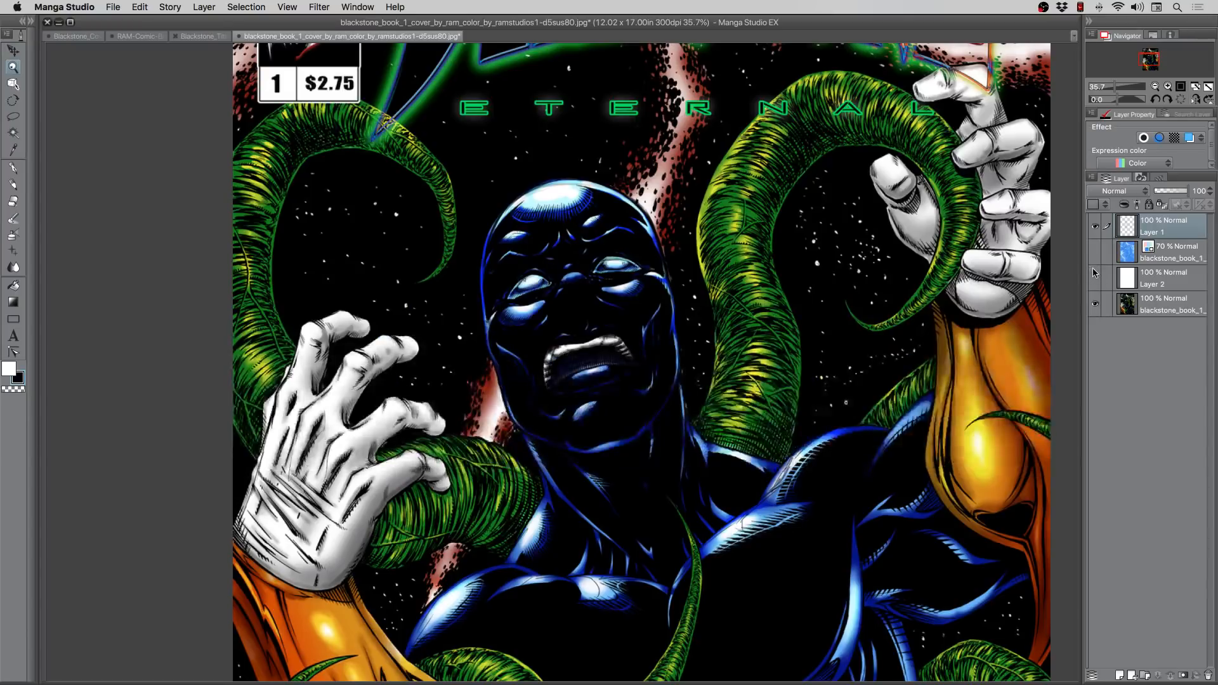
click(1095, 278)
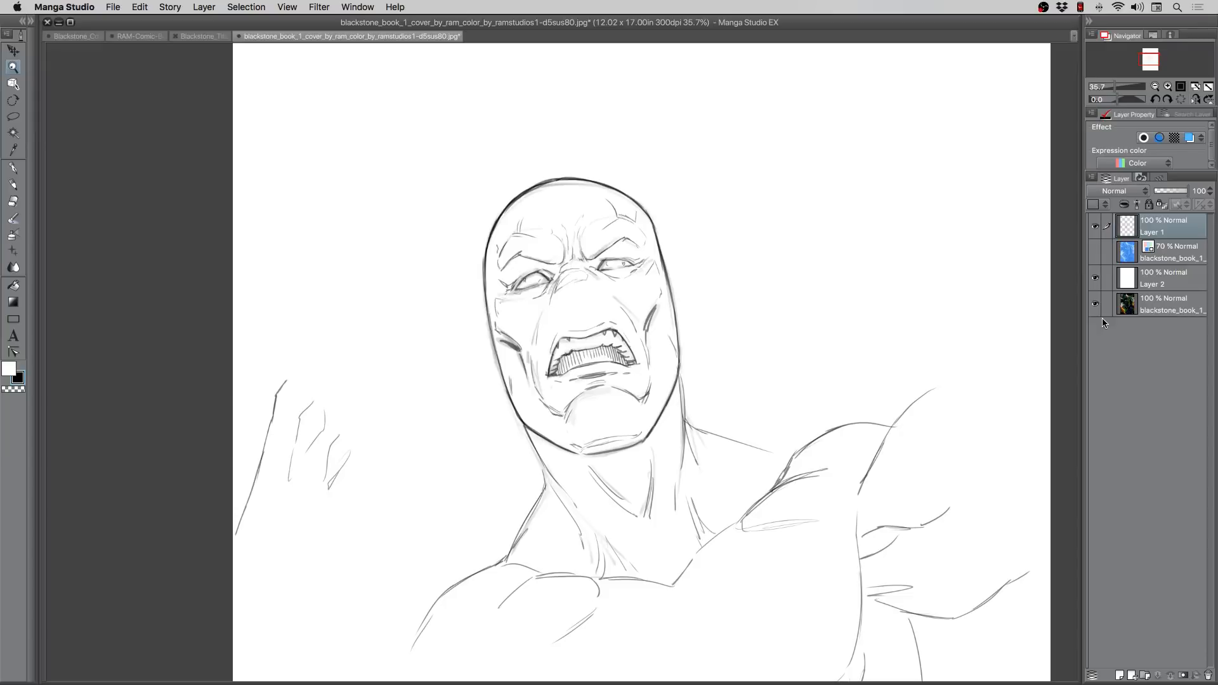
alt+click(494, 359)
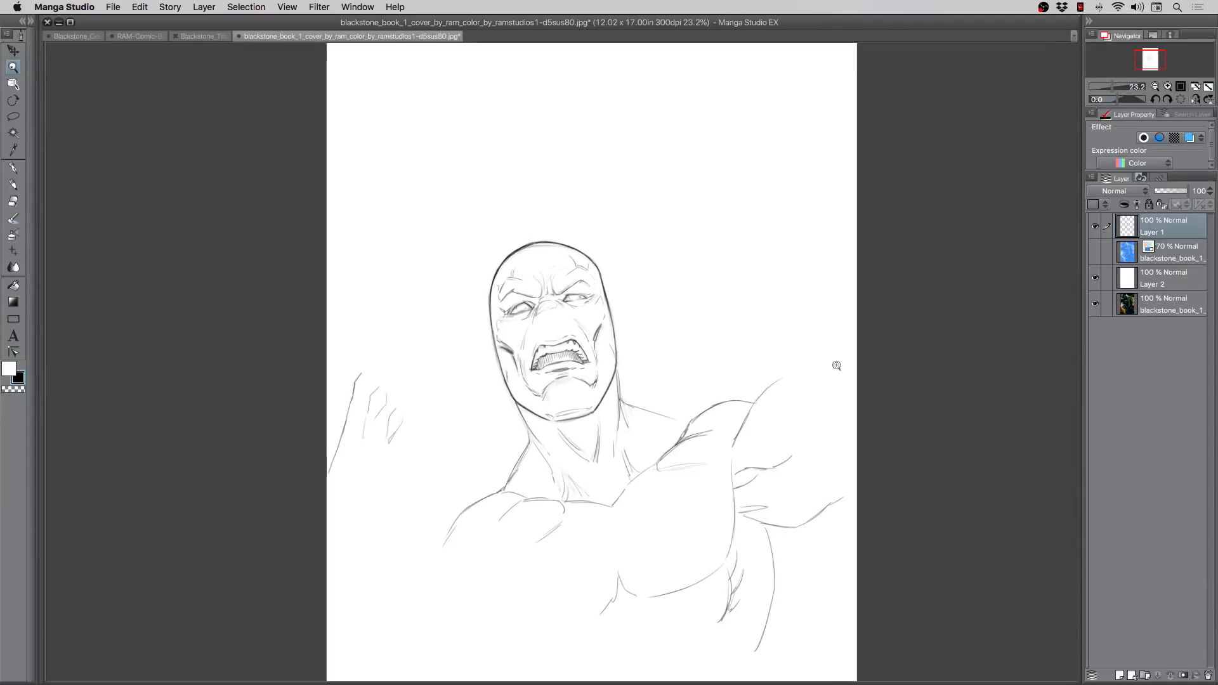
Step: View the Blackstone_Cover_Redraw sketch, then return to the RAM comic page template and inspect its composition at different sizes
click(96, 37)
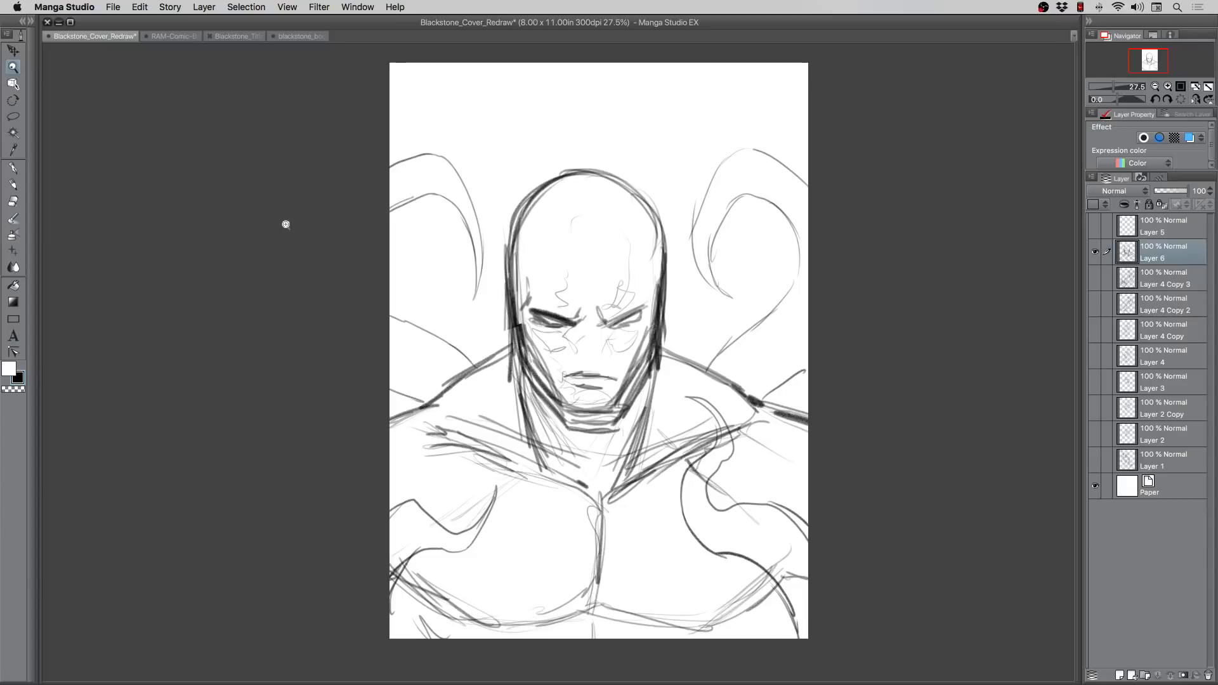
click(170, 39)
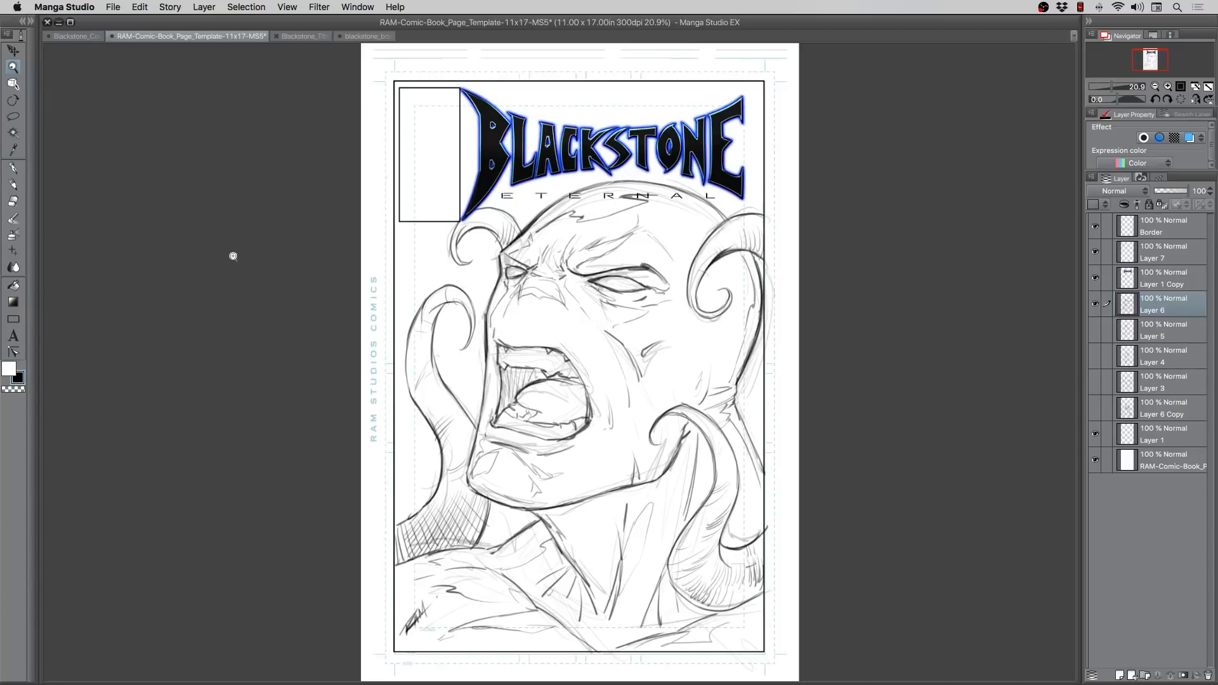
drag(495, 360, 416, 336)
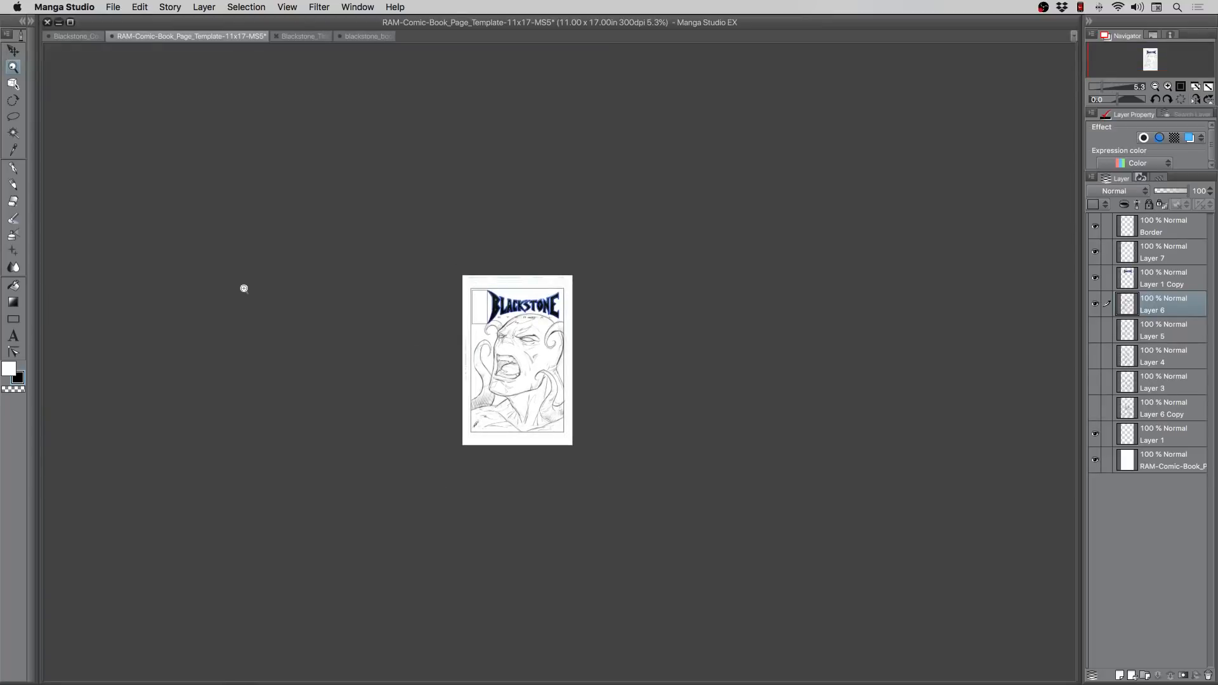
drag(483, 369, 510, 360)
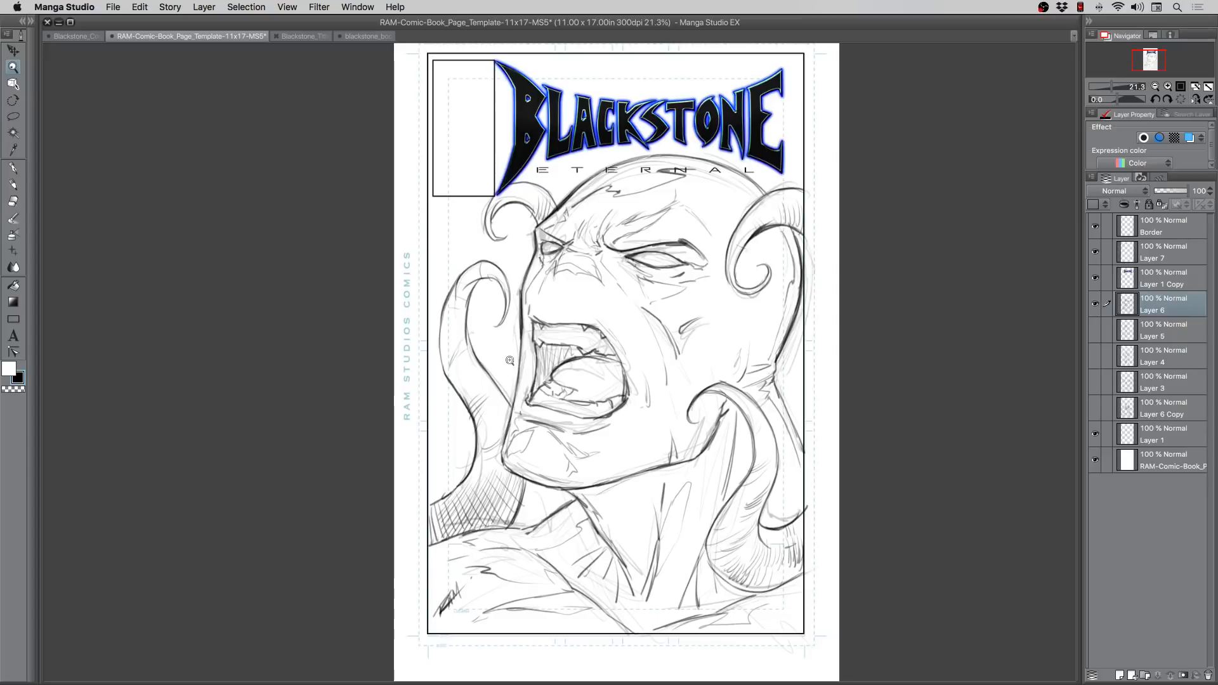
Step: Duplicate the Layer 6 cover sketch and hide the original Layer 6
click(1095, 304)
click(1095, 304)
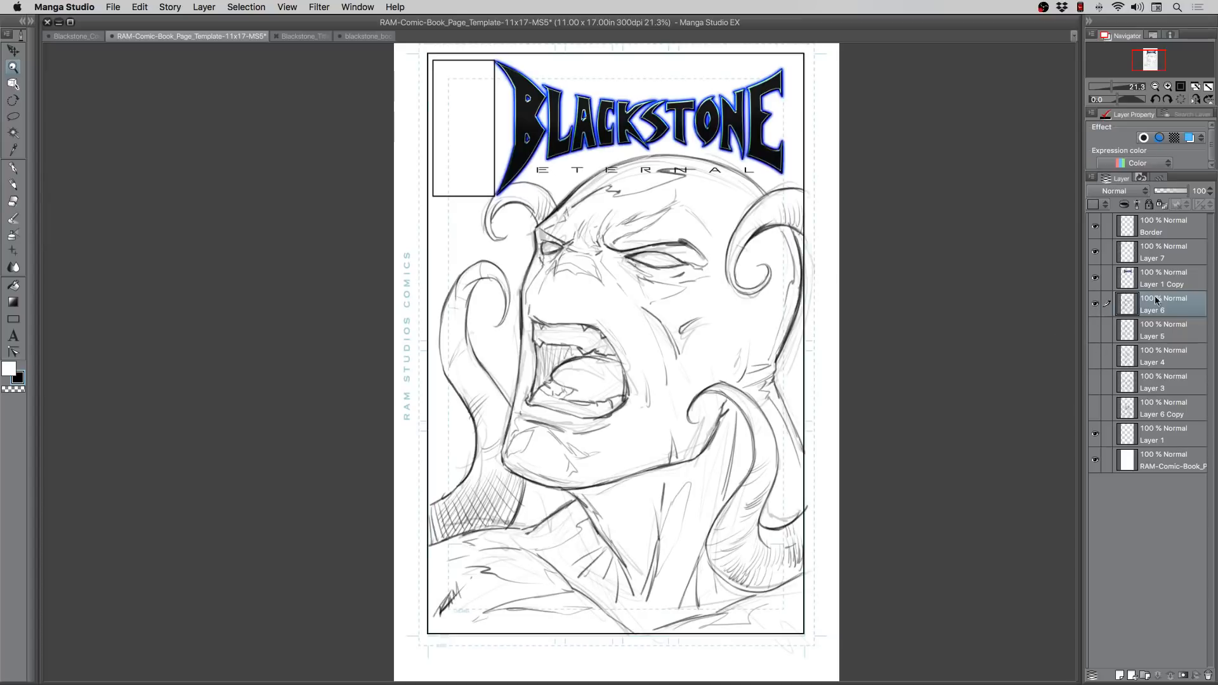
drag(1182, 313, 1121, 674)
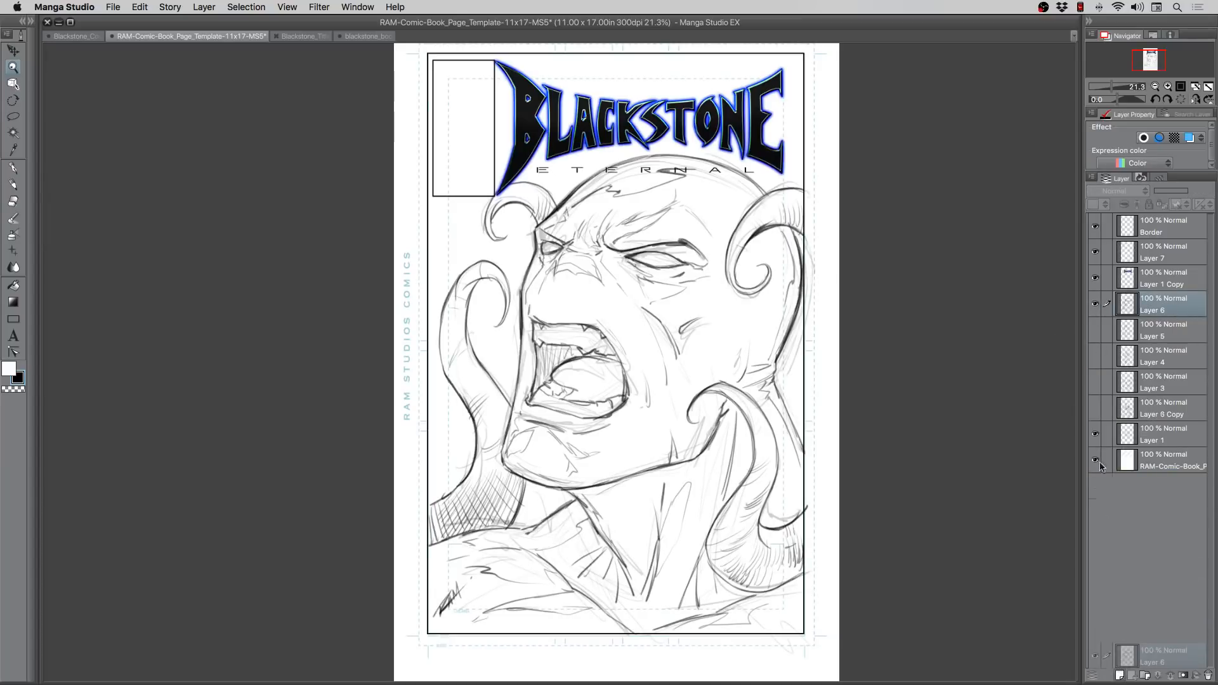
click(1094, 330)
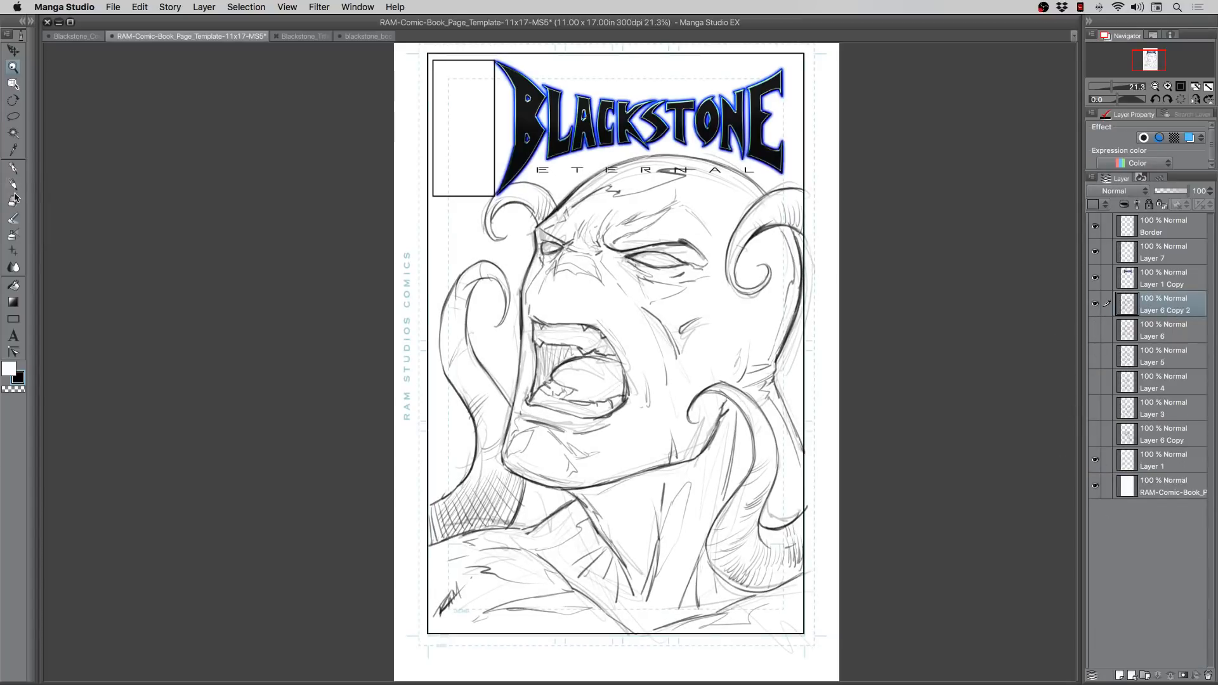
Step: Airbrush soft grey shading over the side of the face, cheek, neck and chest on the duplicated sketch layer
click(13, 218)
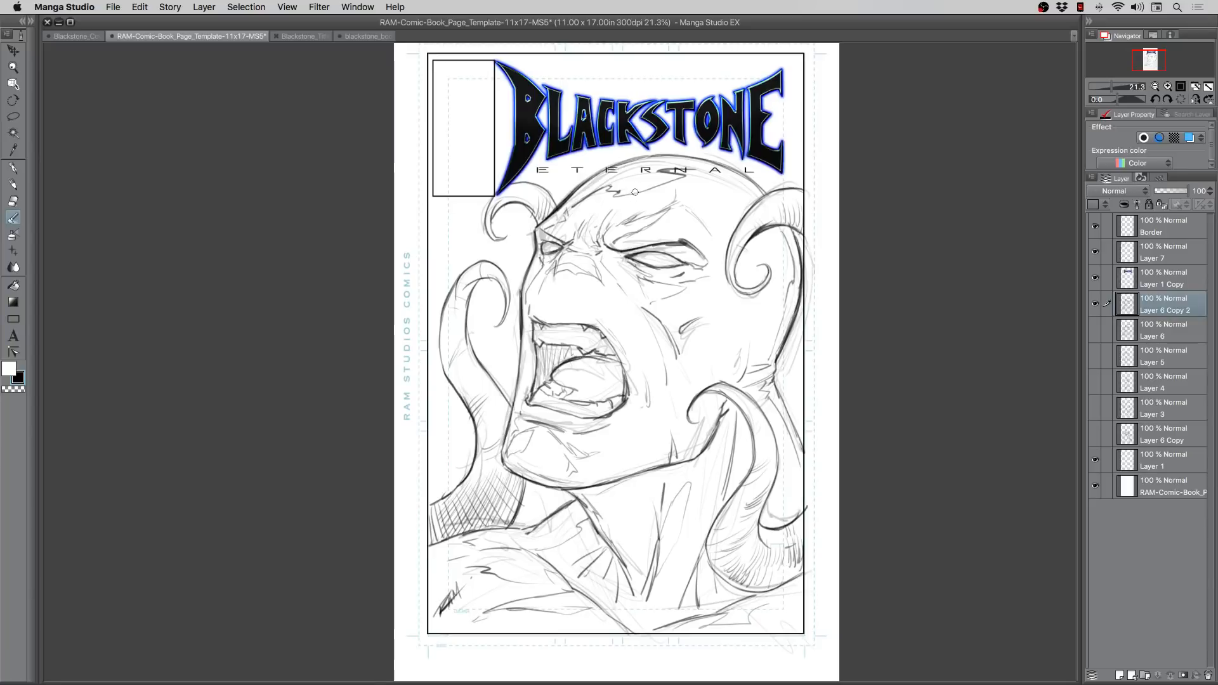
click(13, 234)
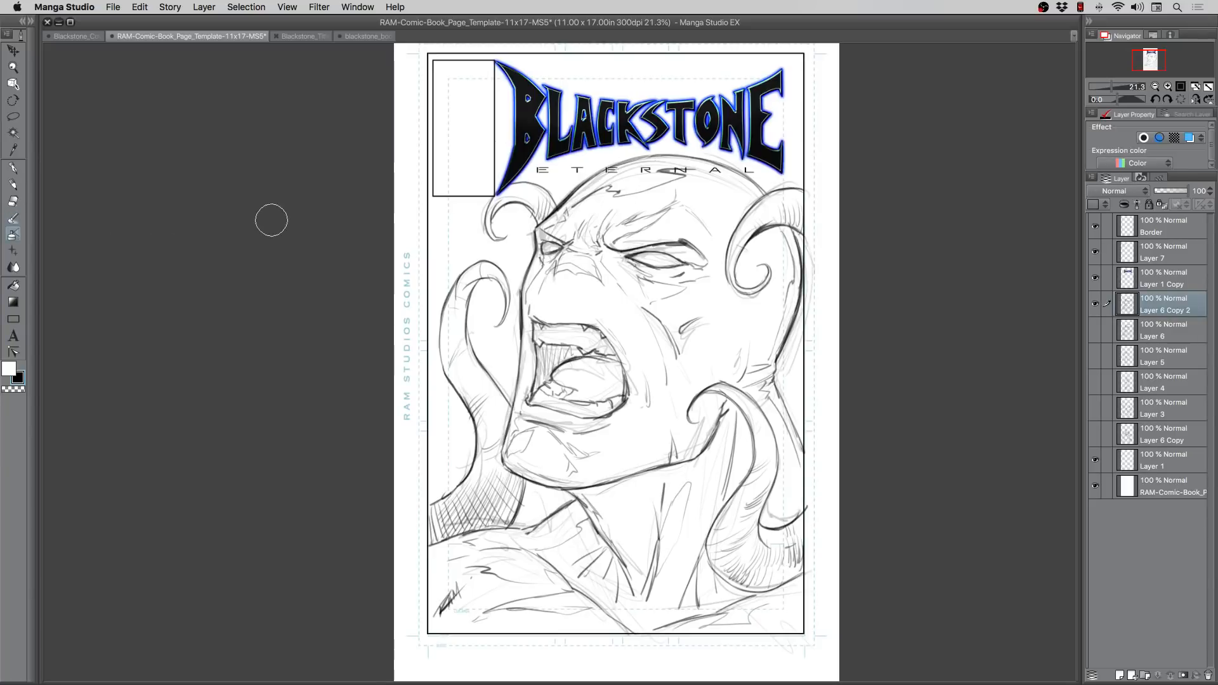
mouse_move(696, 214)
mouse_down()
mouse_move(735, 243)
mouse_move(708, 312)
mouse_move(710, 201)
mouse_move(741, 373)
mouse_move(697, 250)
mouse_move(706, 338)
mouse_move(669, 315)
mouse_move(686, 347)
mouse_move(641, 339)
mouse_move(596, 290)
mouse_move(616, 303)
mouse_move(611, 458)
mouse_move(636, 433)
mouse_move(624, 469)
mouse_move(674, 463)
mouse_move(591, 494)
mouse_move(707, 455)
mouse_move(649, 555)
mouse_move(723, 425)
mouse_move(651, 589)
mouse_move(681, 466)
mouse_move(754, 456)
mouse_move(751, 365)
mouse_move(708, 510)
mouse_move(554, 564)
mouse_move(545, 595)
mouse_move(595, 527)
mouse_move(430, 619)
mouse_move(609, 617)
mouse_move(695, 455)
mouse_move(692, 622)
mouse_move(754, 601)
mouse_move(726, 510)
mouse_up()
mouse_move(680, 227)
mouse_down()
mouse_move(593, 236)
mouse_move(633, 226)
mouse_move(670, 187)
mouse_move(558, 212)
mouse_move(635, 203)
mouse_move(544, 240)
mouse_move(594, 282)
mouse_move(553, 292)
mouse_move(612, 289)
mouse_move(620, 362)
mouse_move(593, 291)
mouse_move(633, 444)
mouse_move(640, 408)
mouse_move(575, 475)
mouse_move(536, 435)
mouse_move(619, 449)
mouse_move(645, 385)
mouse_move(631, 281)
mouse_move(679, 248)
mouse_move(660, 237)
mouse_move(718, 266)
mouse_move(663, 196)
mouse_move(709, 198)
mouse_move(746, 266)
mouse_move(763, 233)
mouse_move(717, 352)
mouse_move(624, 181)
mouse_move(704, 214)
mouse_move(746, 328)
mouse_move(705, 306)
mouse_move(682, 379)
mouse_move(711, 327)
mouse_move(656, 442)
mouse_move(628, 298)
mouse_up()
Step: Reduce the airbrush size and add finer grey shading from the nose up to the brow and eye area
key([)
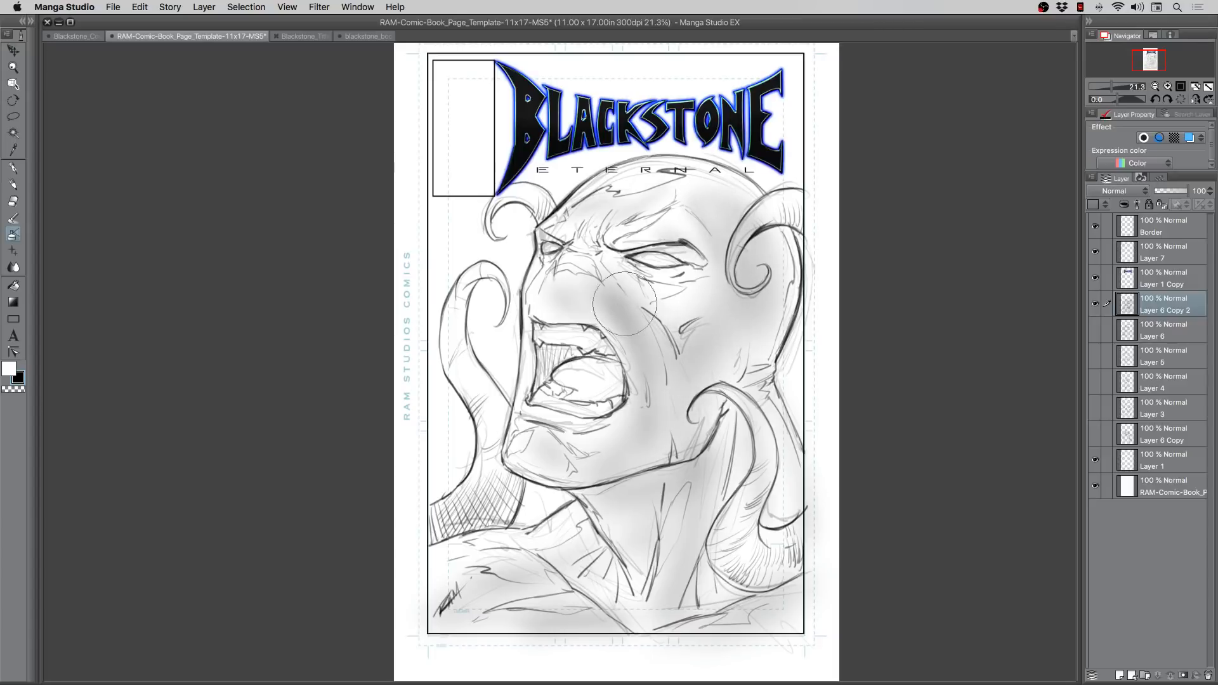
key([)
key([)
key([)
key([)
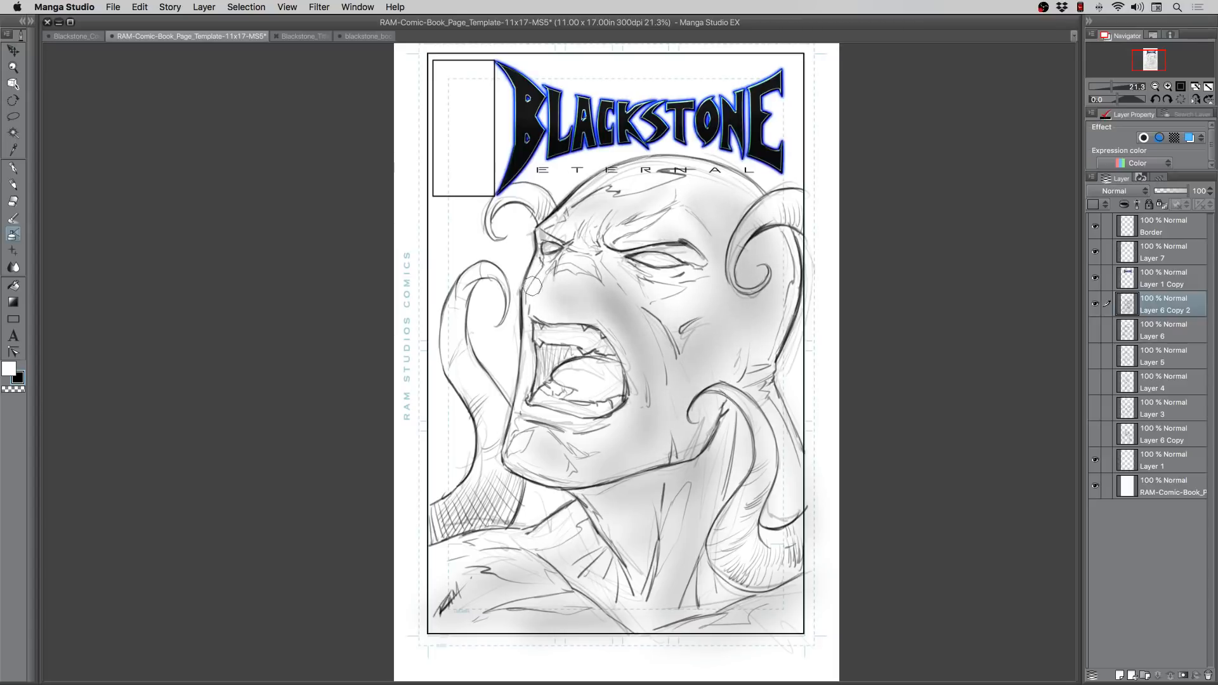
mouse_move(531, 286)
mouse_down()
mouse_move(568, 245)
mouse_move(601, 258)
mouse_move(619, 306)
mouse_move(622, 261)
mouse_move(655, 276)
mouse_move(626, 250)
mouse_move(697, 264)
mouse_move(596, 244)
mouse_up()
Step: Enlarge the airbrush gradually and shade the temple, the side of the head by the tentacle, and the area beneath the jaw
key(])
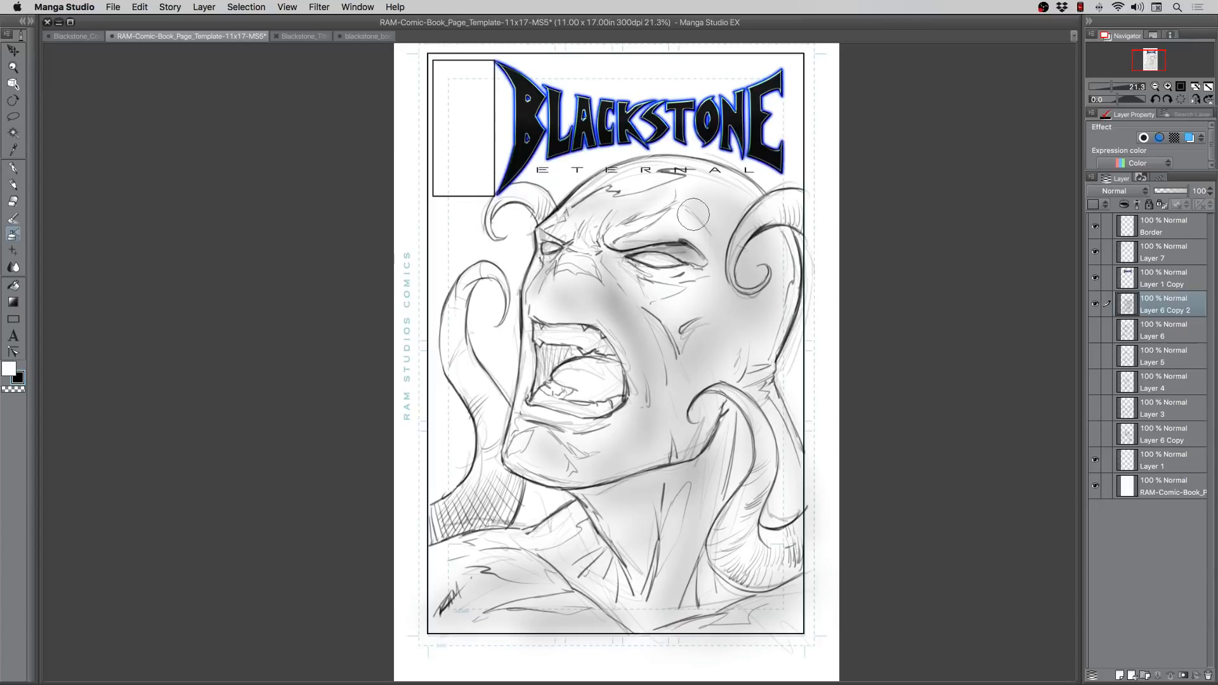
key(])
drag(693, 215, 751, 306)
key(])
drag(751, 254, 757, 337)
key(])
key(])
drag(685, 455, 612, 507)
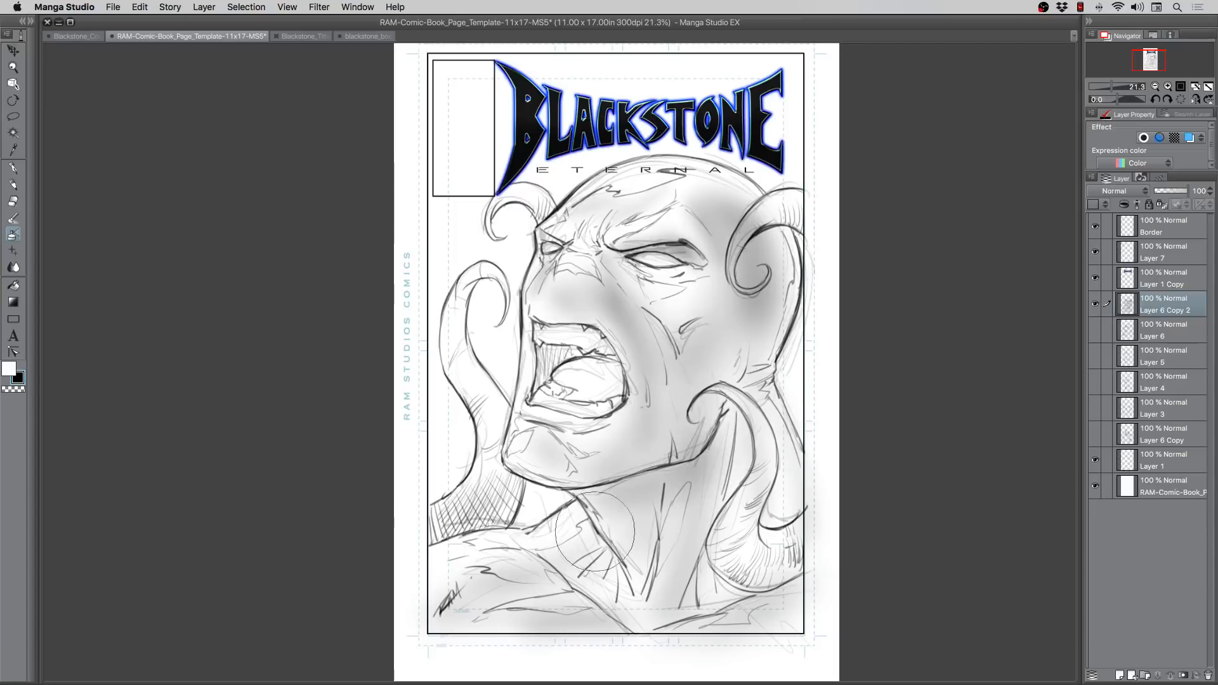
Step: Airbrush the remaining grey shading on the lower tentacle and down the side of the neck, progressively reducing the brush size
drag(801, 583, 787, 602)
key([)
key([)
mouse_move(738, 390)
mouse_down()
mouse_move(780, 566)
mouse_move(749, 539)
mouse_up()
key([)
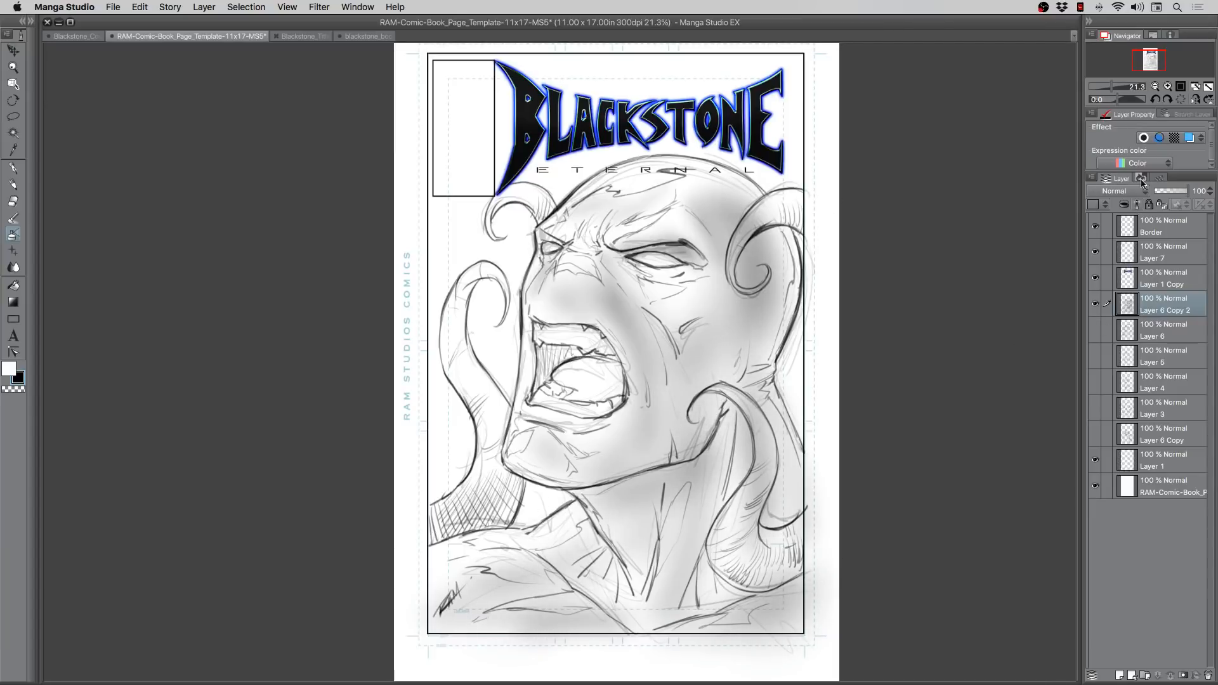
Step: Display the shaded sketch layer in blue, check its visibility, and add a new layer above it
click(1189, 137)
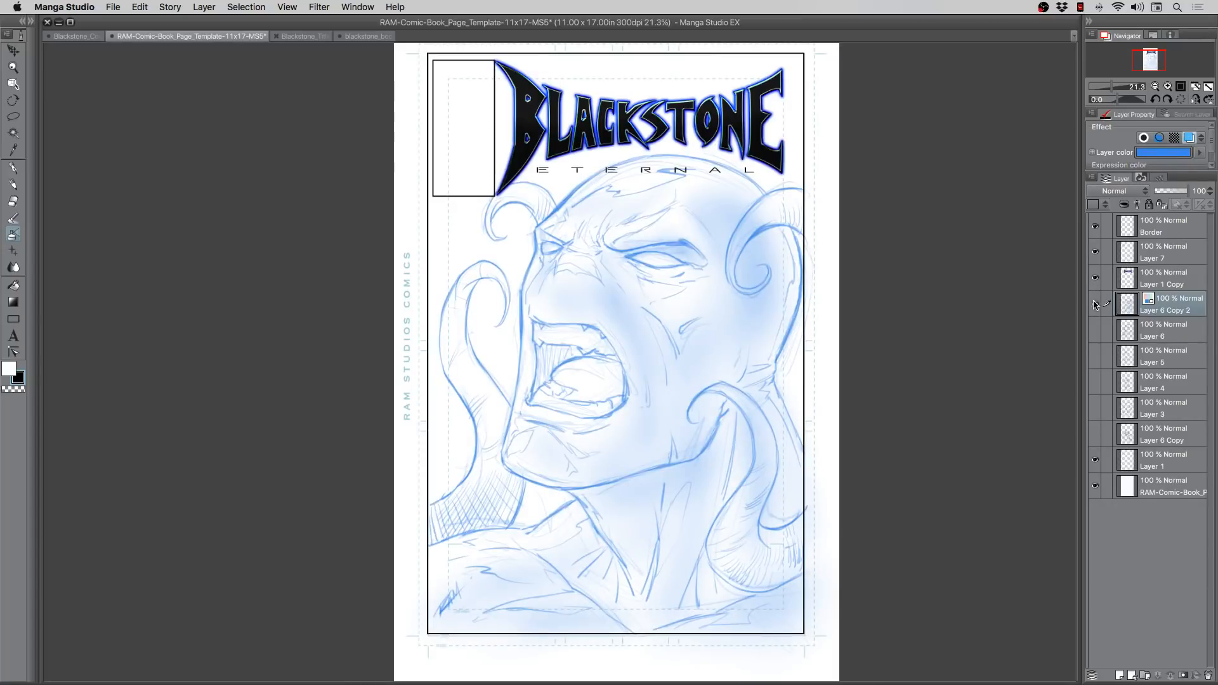
click(1095, 304)
click(1096, 305)
click(1119, 675)
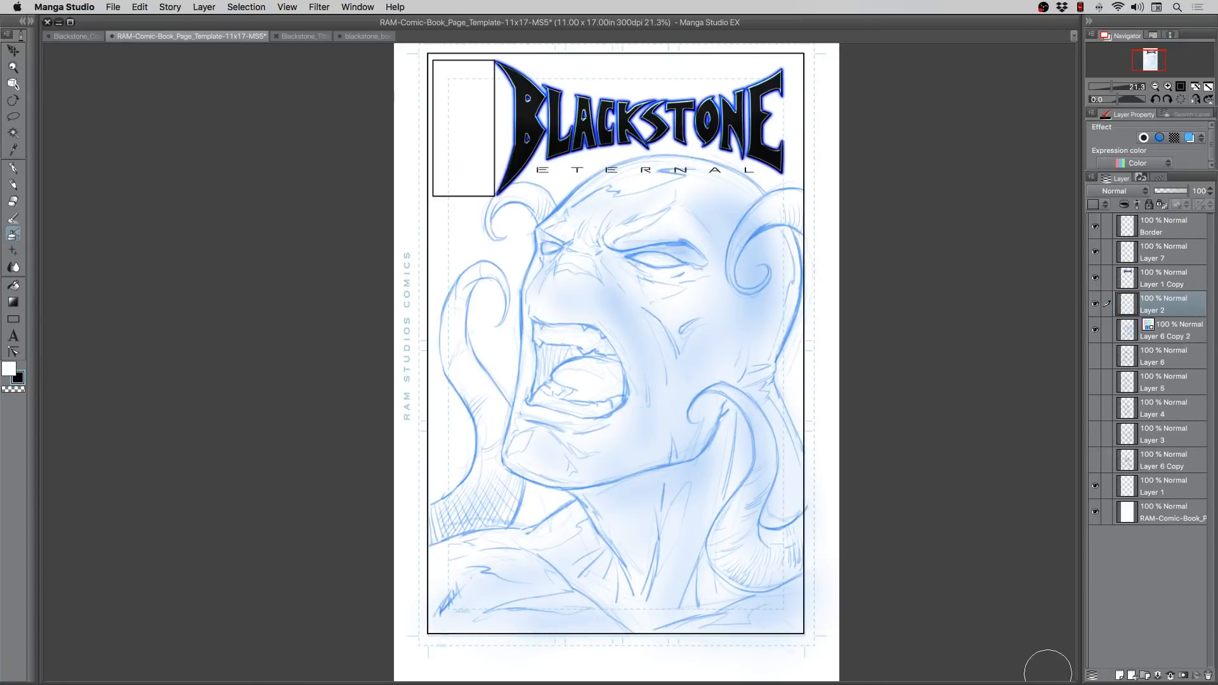
Step: Pencil the face's front contour on the new layer, from the forehead past the brow and nose to the chin
key(ctrl+space)
drag(467, 141, 478, 142)
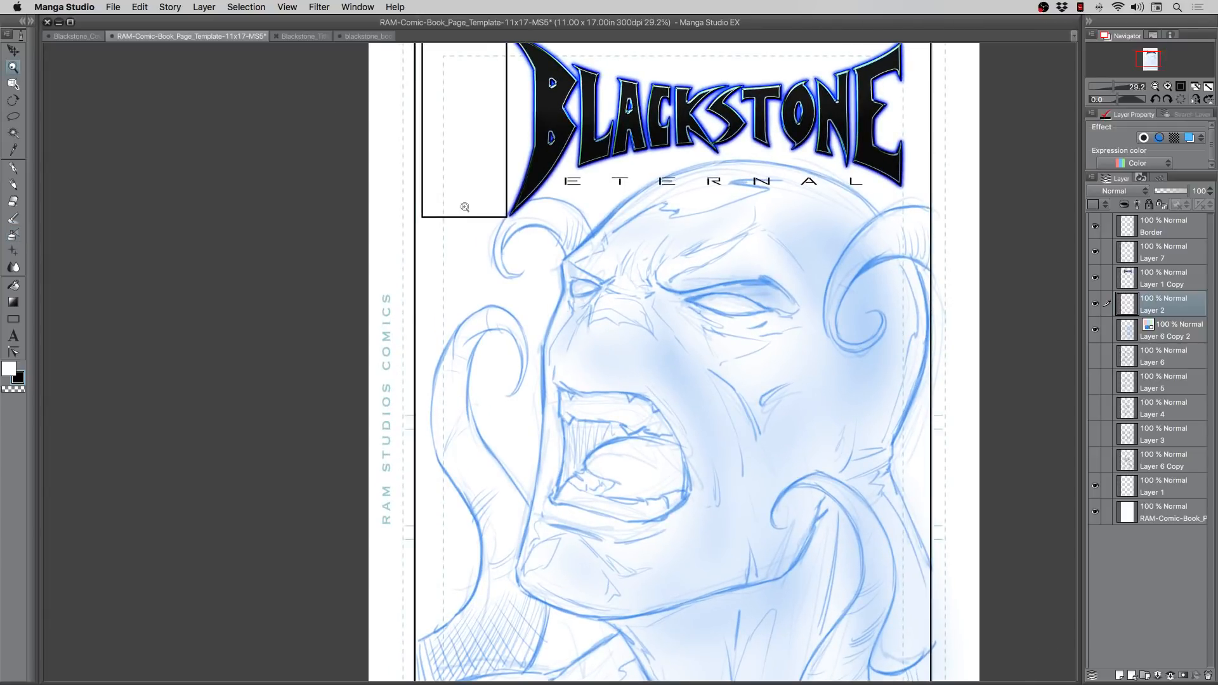
drag(483, 278, 491, 273)
click(13, 184)
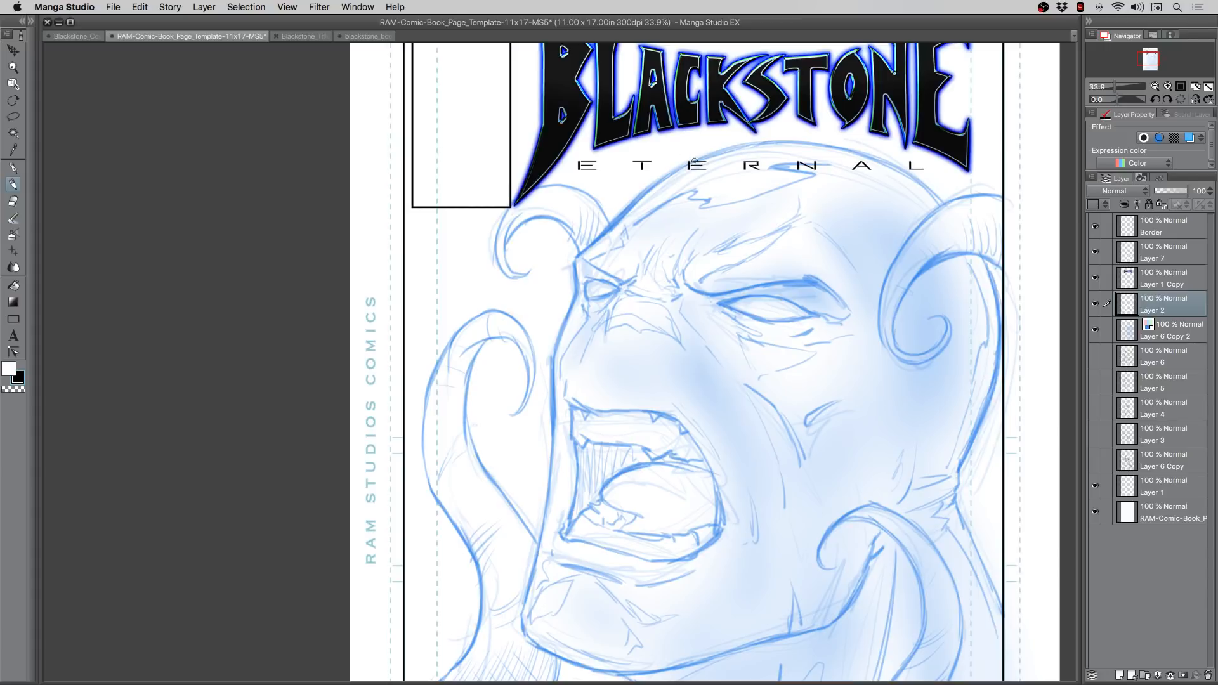
mouse_move(643, 192)
mouse_down()
mouse_move(667, 175)
mouse_move(575, 256)
mouse_move(554, 354)
mouse_up()
drag(574, 293, 553, 421)
drag(554, 353, 553, 430)
drag(552, 377, 549, 473)
drag(553, 409, 541, 523)
drag(552, 456, 537, 551)
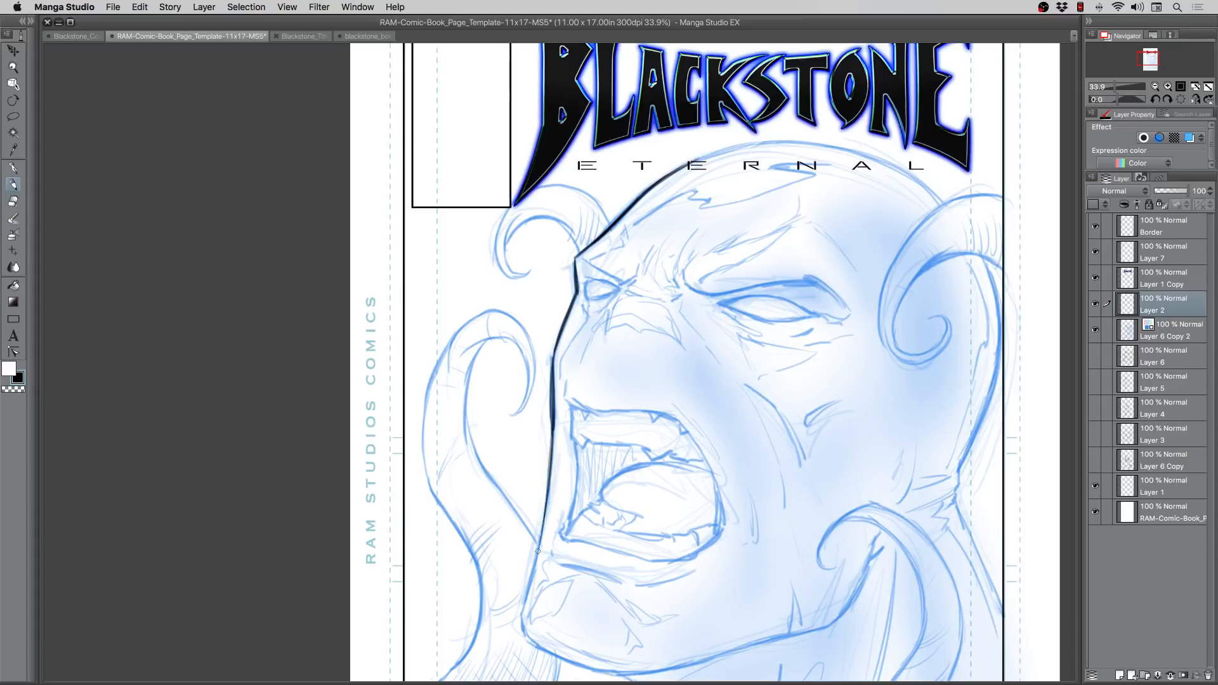
drag(548, 492, 524, 635)
Step: Draw the forehead highlight outlines, the near eye with its heavy upper lid, and the angular shape beneath it
mouse_move(589, 261)
mouse_down()
mouse_move(623, 251)
mouse_move(618, 234)
mouse_up()
mouse_move(640, 218)
mouse_down()
mouse_move(685, 194)
mouse_move(757, 203)
mouse_move(815, 175)
mouse_move(777, 169)
mouse_move(824, 165)
mouse_up()
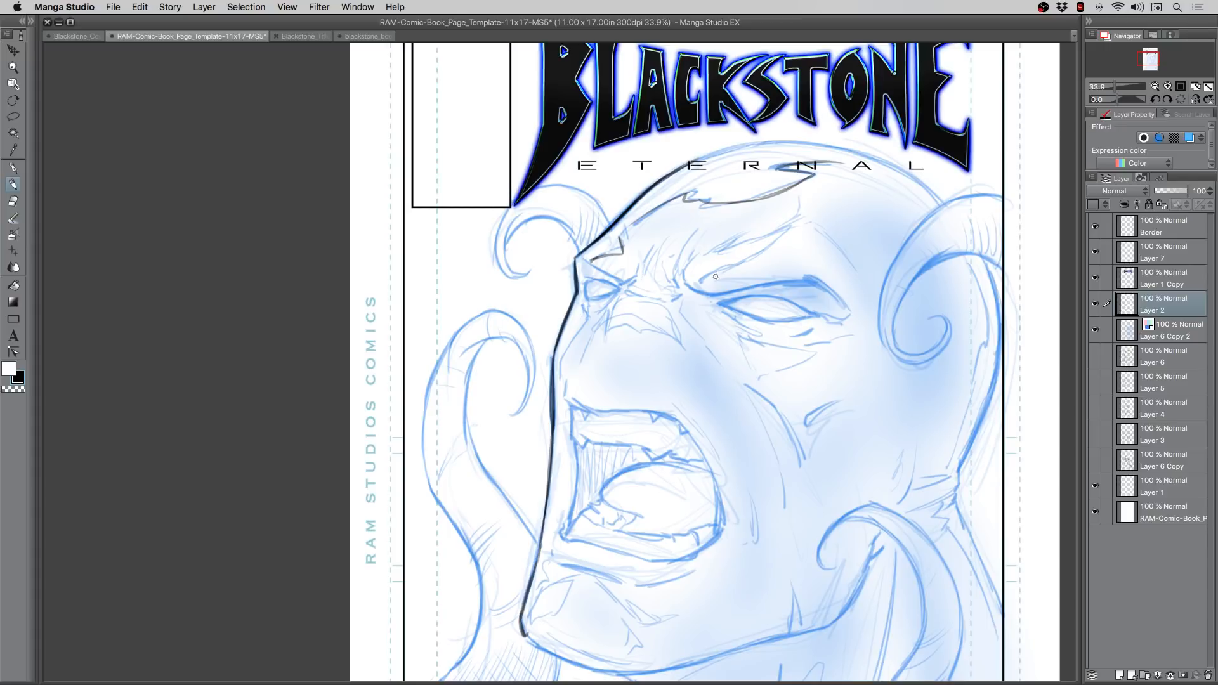
mouse_move(716, 301)
mouse_down()
mouse_move(777, 297)
mouse_move(810, 312)
mouse_move(789, 299)
mouse_move(810, 312)
mouse_move(748, 314)
mouse_move(817, 313)
mouse_up()
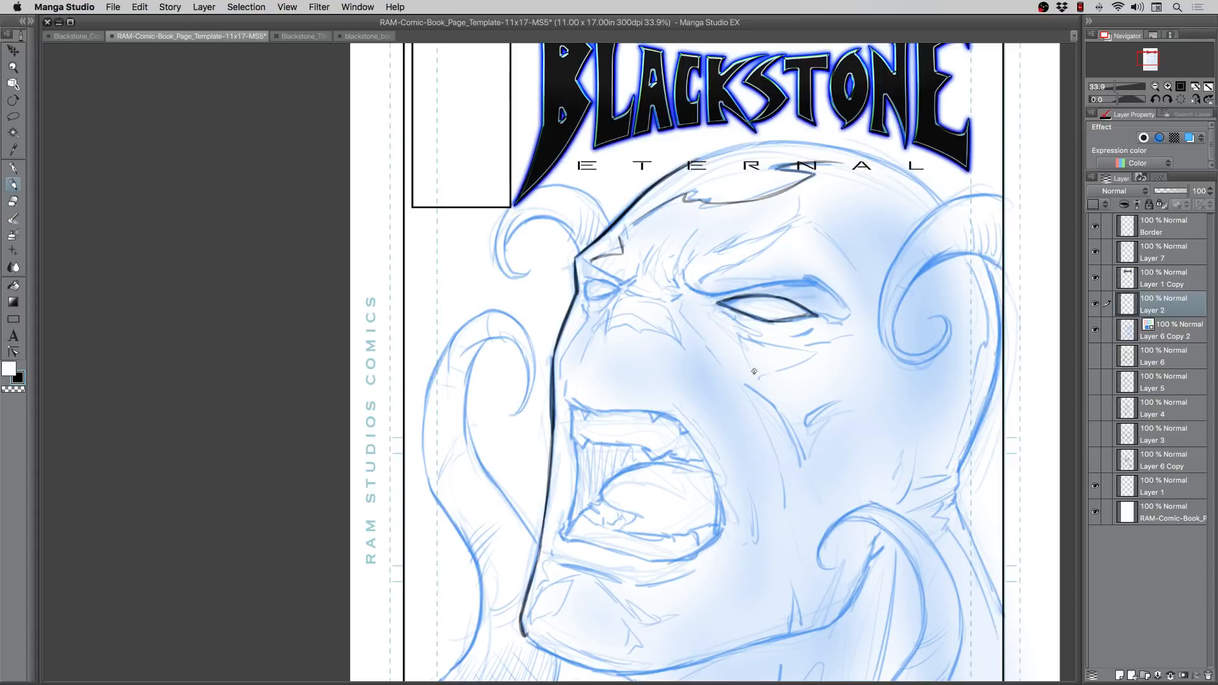
mouse_move(754, 373)
mouse_down()
mouse_move(746, 337)
mouse_move(817, 340)
mouse_move(774, 363)
mouse_move(763, 386)
mouse_move(769, 371)
mouse_up()
mouse_move(730, 261)
mouse_down()
mouse_move(784, 260)
mouse_move(726, 283)
mouse_move(707, 272)
mouse_move(736, 262)
mouse_up()
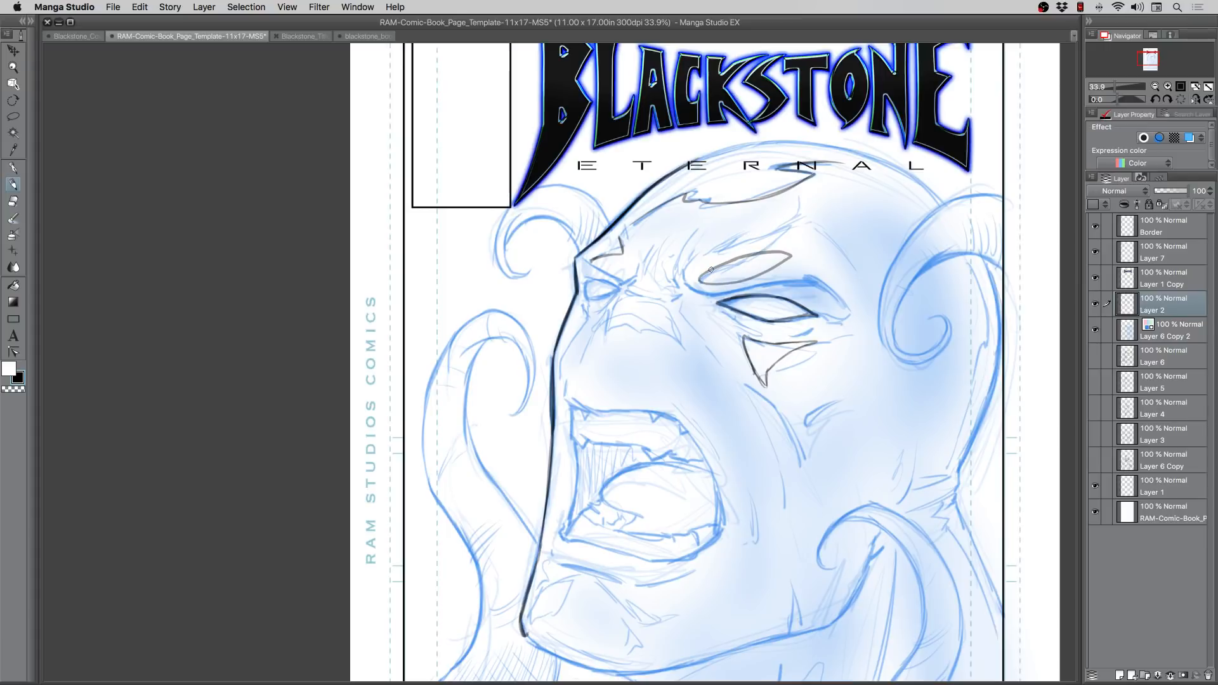
key(super+z)
mouse_move(691, 289)
mouse_down()
mouse_move(805, 277)
mouse_move(845, 309)
mouse_up()
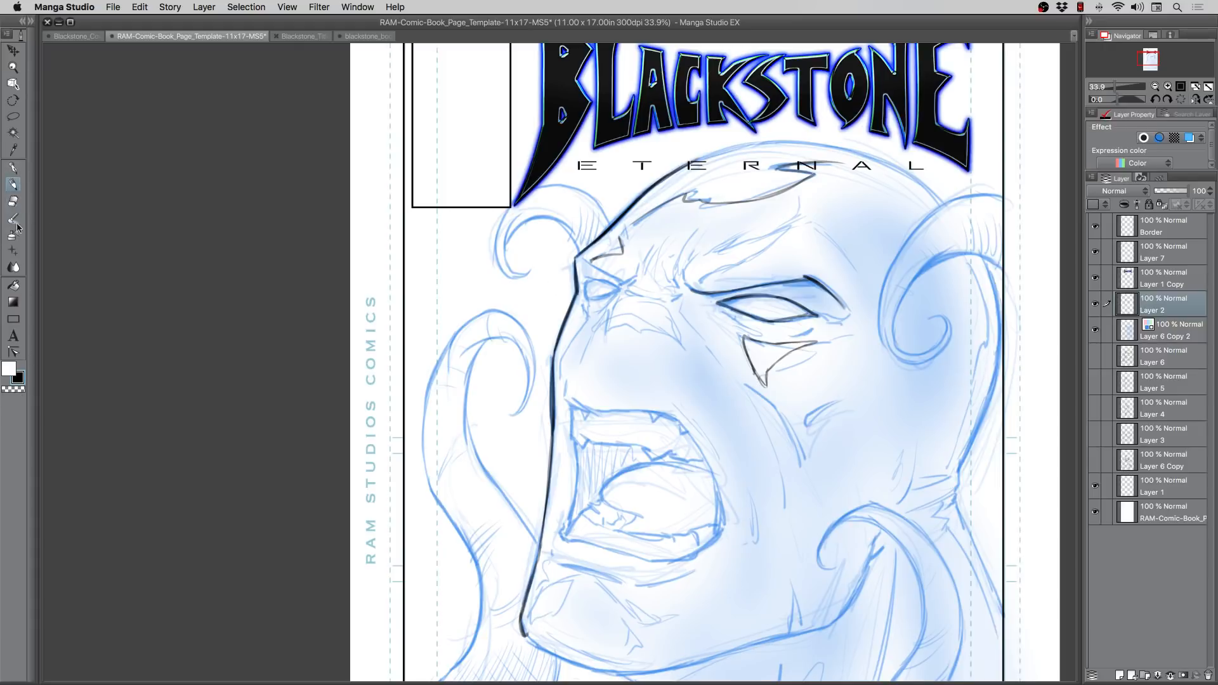
click(13, 167)
click(14, 389)
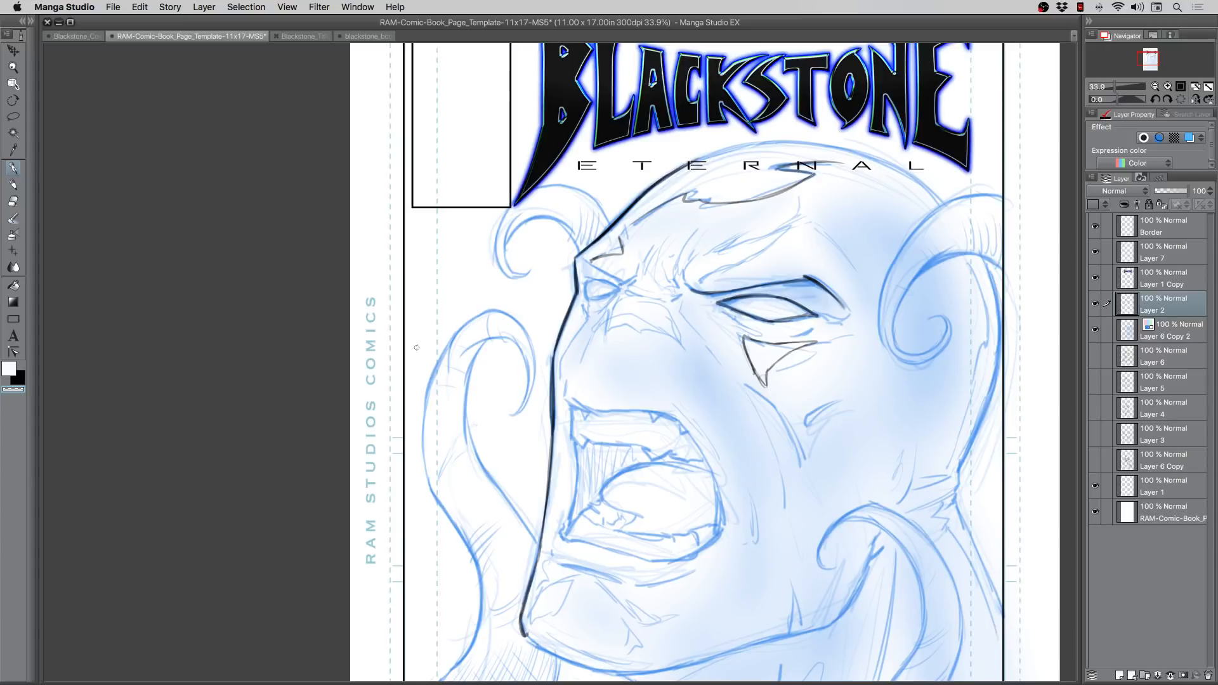
drag(544, 377, 534, 450)
key(super+z)
key(p)
click(19, 380)
Step: Draw the far eye with its lid line, and the frown wrinkles between the brows and down the nose's edge
drag(590, 289, 583, 281)
mouse_move(583, 277)
mouse_down()
mouse_move(619, 288)
mouse_move(590, 296)
mouse_move(602, 302)
mouse_move(620, 290)
mouse_move(584, 258)
mouse_move(622, 284)
mouse_move(638, 265)
mouse_up()
key(super+z)
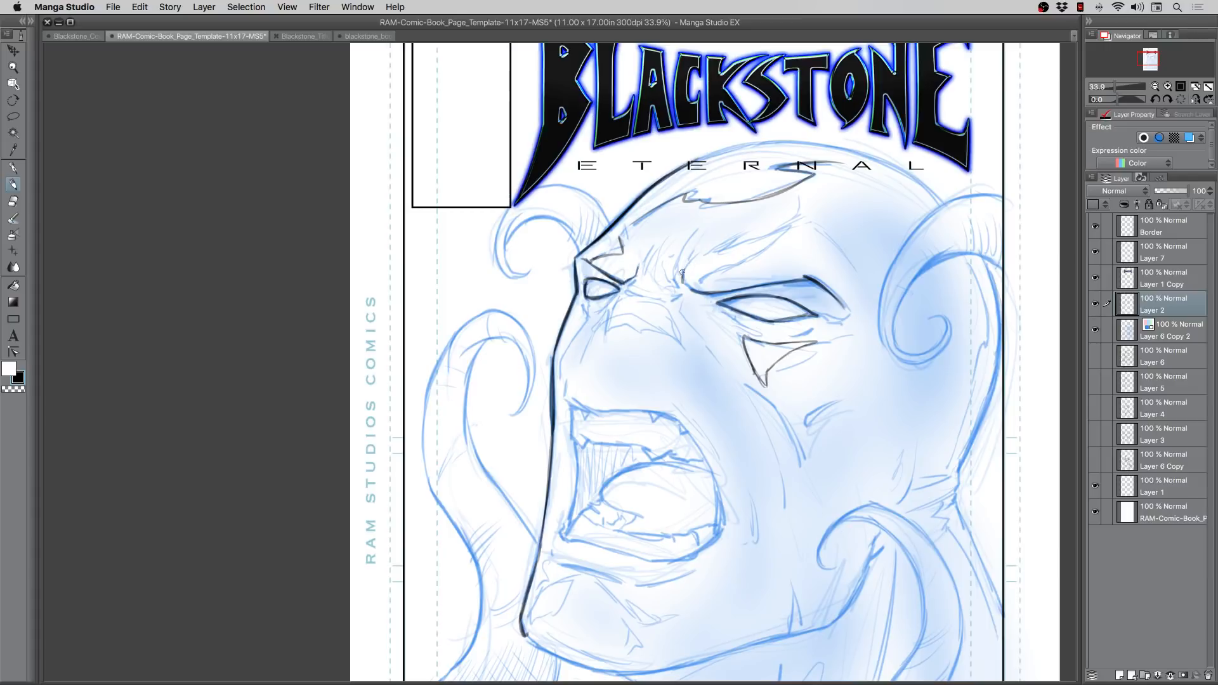
mouse_move(674, 277)
mouse_down()
mouse_move(693, 232)
mouse_move(671, 269)
mouse_move(633, 279)
mouse_move(666, 239)
mouse_move(663, 285)
mouse_move(627, 215)
mouse_move(649, 291)
mouse_move(629, 293)
mouse_move(644, 283)
mouse_move(673, 299)
mouse_move(620, 297)
mouse_move(602, 248)
mouse_move(584, 311)
mouse_move(581, 300)
mouse_move(591, 312)
mouse_move(579, 308)
mouse_move(558, 373)
mouse_up()
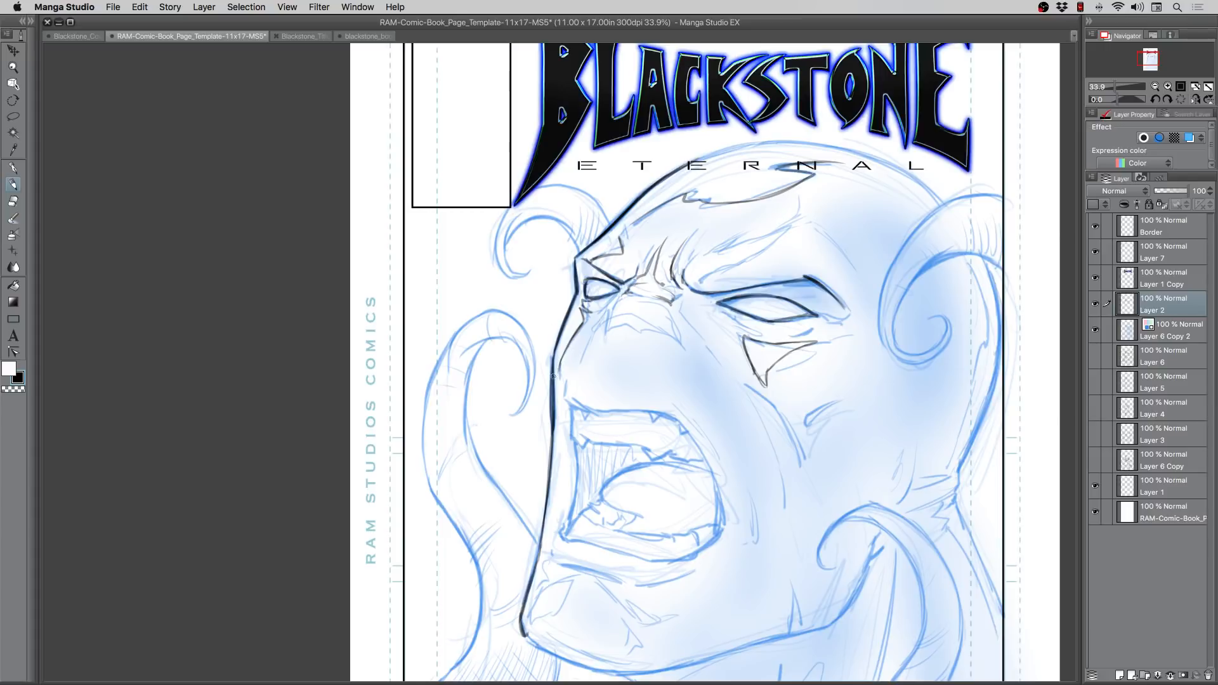
Step: Draw the inner contour line along the front of the face, then try wrinkles across the nose bridge and undo the last stroke
drag(553, 374, 555, 485)
drag(565, 442, 548, 545)
mouse_move(623, 291)
mouse_down()
mouse_move(618, 306)
mouse_move(670, 312)
mouse_move(617, 310)
mouse_move(610, 321)
mouse_move(639, 317)
mouse_move(677, 340)
mouse_up()
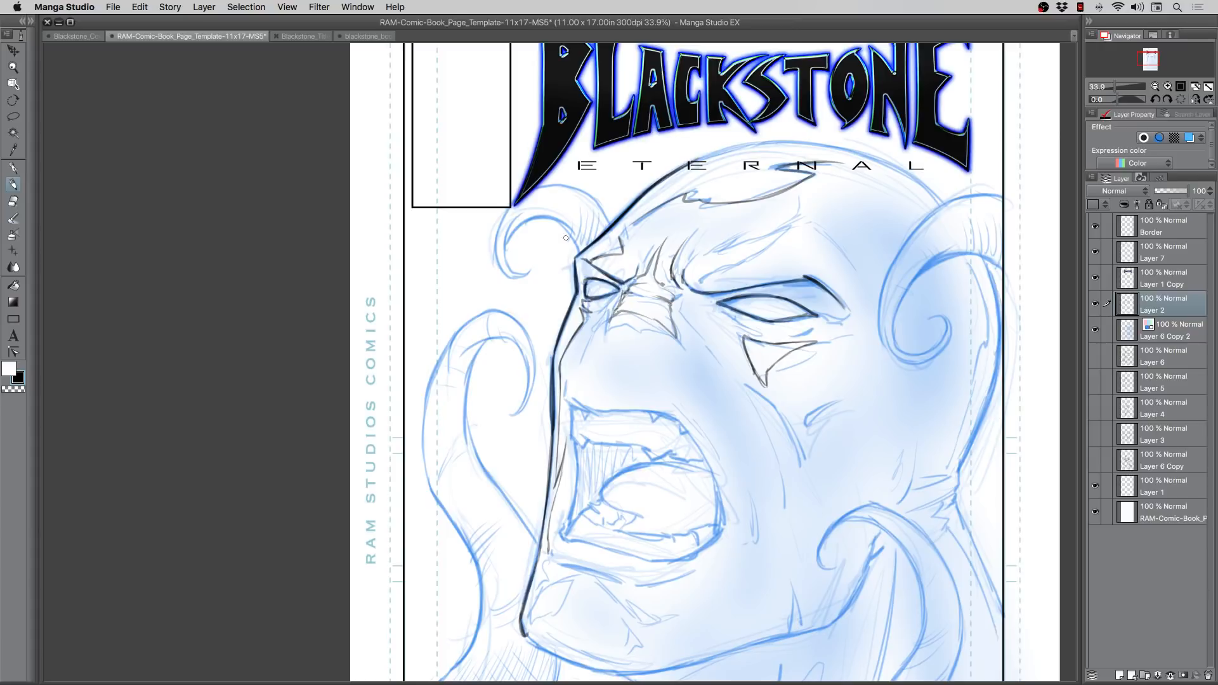
key(super+z)
Step: Draw the brow shape and temple curve around the near eye, plus the cheek crease and small cheekbone mark
mouse_move(859, 292)
mouse_down()
mouse_move(814, 227)
mouse_move(859, 289)
mouse_up()
mouse_move(745, 384)
mouse_down()
mouse_move(795, 452)
mouse_move(780, 417)
mouse_move(801, 467)
mouse_up()
mouse_move(844, 398)
mouse_down()
mouse_move(805, 416)
mouse_move(806, 435)
mouse_move(852, 388)
mouse_up()
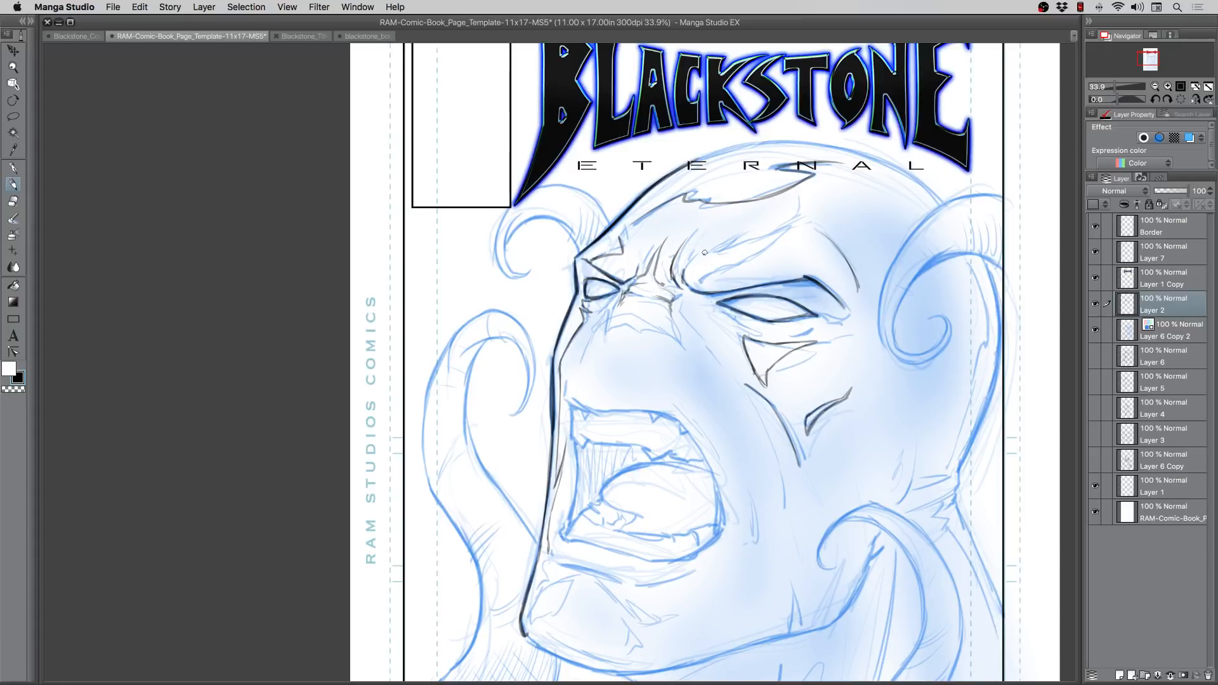
mouse_move(705, 253)
mouse_down()
mouse_move(786, 230)
mouse_move(689, 281)
mouse_move(705, 252)
mouse_up()
drag(816, 230, 859, 299)
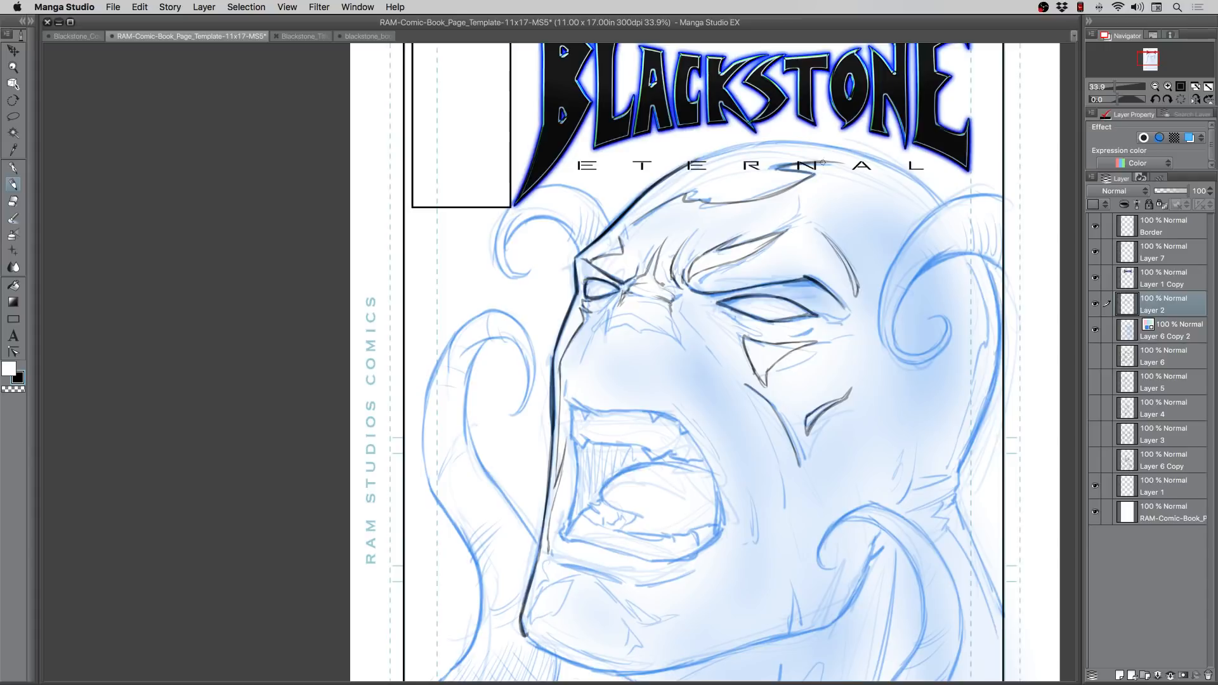
Step: Outline the back of the head and its inner highlight edge, and add the creases under the near eye
mouse_move(822, 162)
mouse_down()
mouse_move(911, 195)
mouse_move(955, 251)
mouse_move(985, 327)
mouse_move(988, 361)
mouse_move(982, 371)
mouse_move(977, 355)
mouse_move(971, 386)
mouse_up()
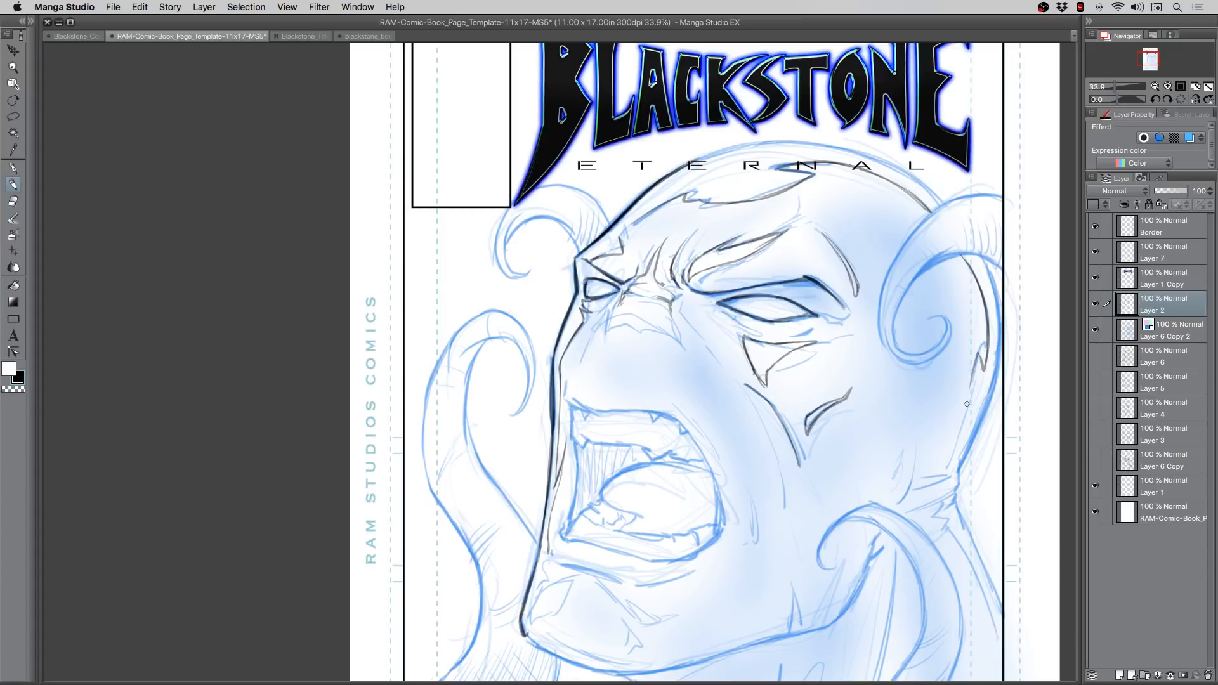
mouse_move(964, 431)
mouse_down()
mouse_move(971, 379)
mouse_move(953, 463)
mouse_move(985, 351)
mouse_up()
drag(979, 255, 997, 365)
drag(994, 286, 979, 416)
drag(995, 346, 959, 463)
mouse_move(983, 404)
mouse_down()
mouse_move(956, 487)
mouse_move(935, 500)
mouse_up()
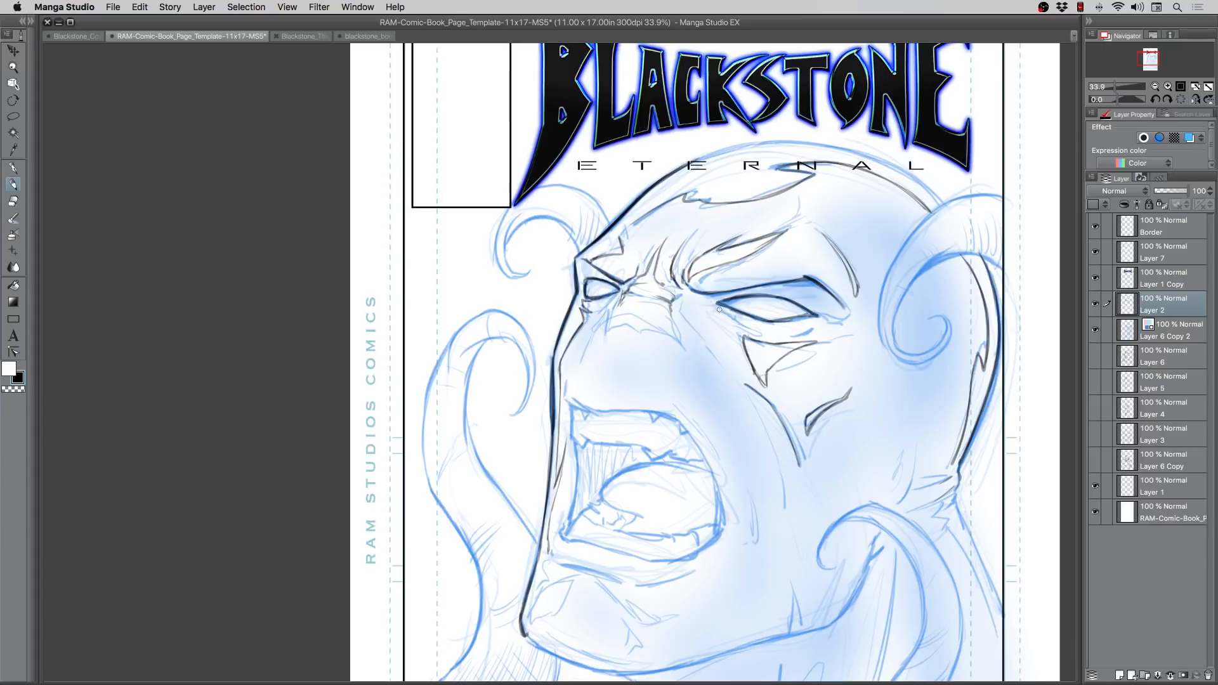
drag(712, 304, 730, 323)
mouse_move(822, 322)
mouse_down()
mouse_move(807, 329)
mouse_move(840, 321)
mouse_move(830, 321)
mouse_up()
Step: Rotate the canvas to draw the curved top contour of the skull, then reset the rotation
key(r)
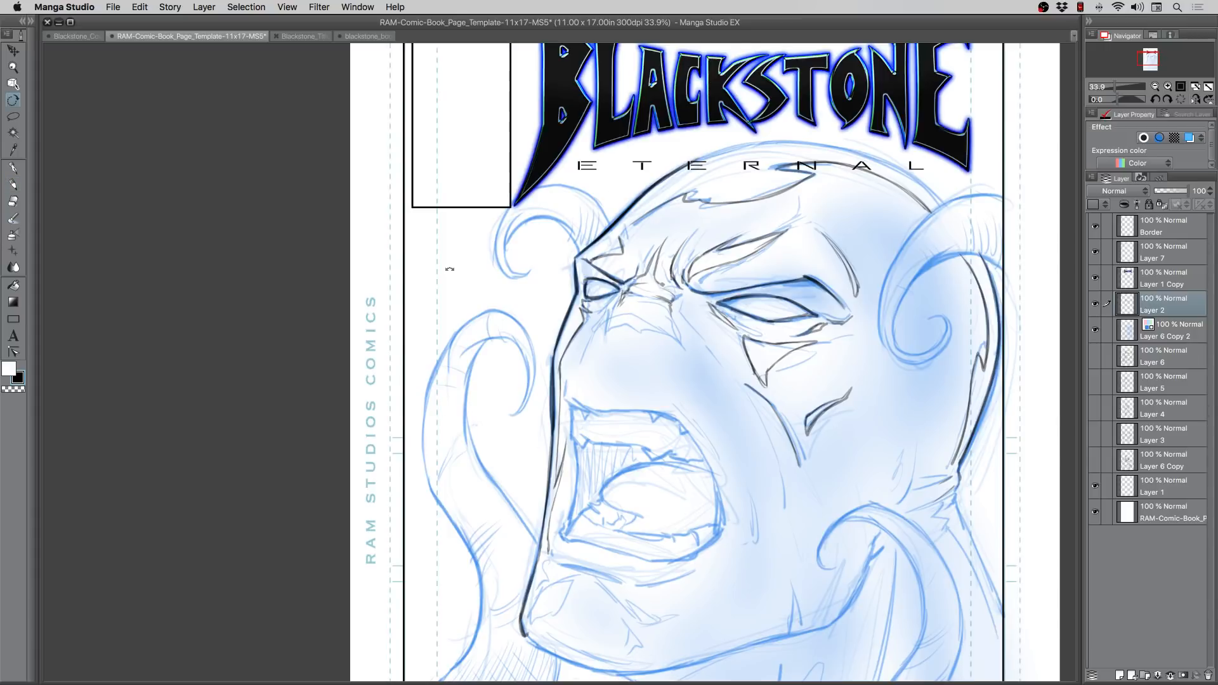
mouse_move(440, 251)
mouse_down()
mouse_move(415, 285)
mouse_move(540, 199)
mouse_move(638, 203)
mouse_up()
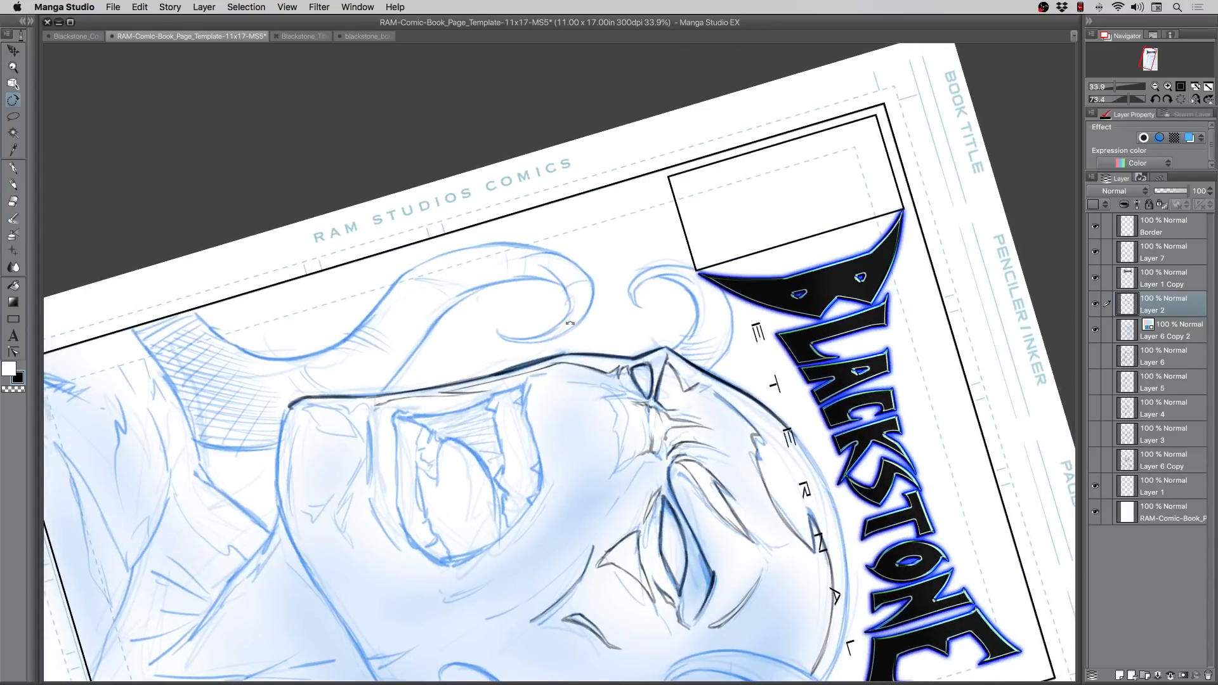
drag(560, 414, 536, 289)
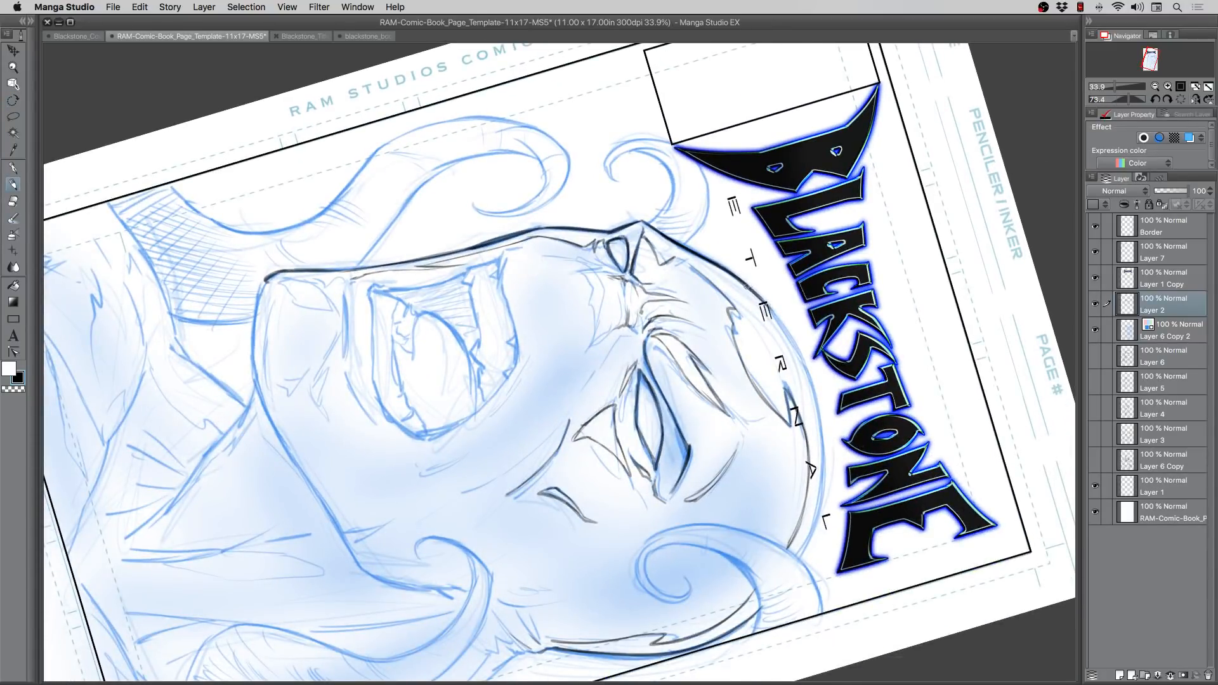
drag(754, 293, 817, 398)
drag(779, 315, 823, 449)
drag(801, 345, 825, 476)
drag(811, 371, 826, 501)
drag(823, 405, 817, 520)
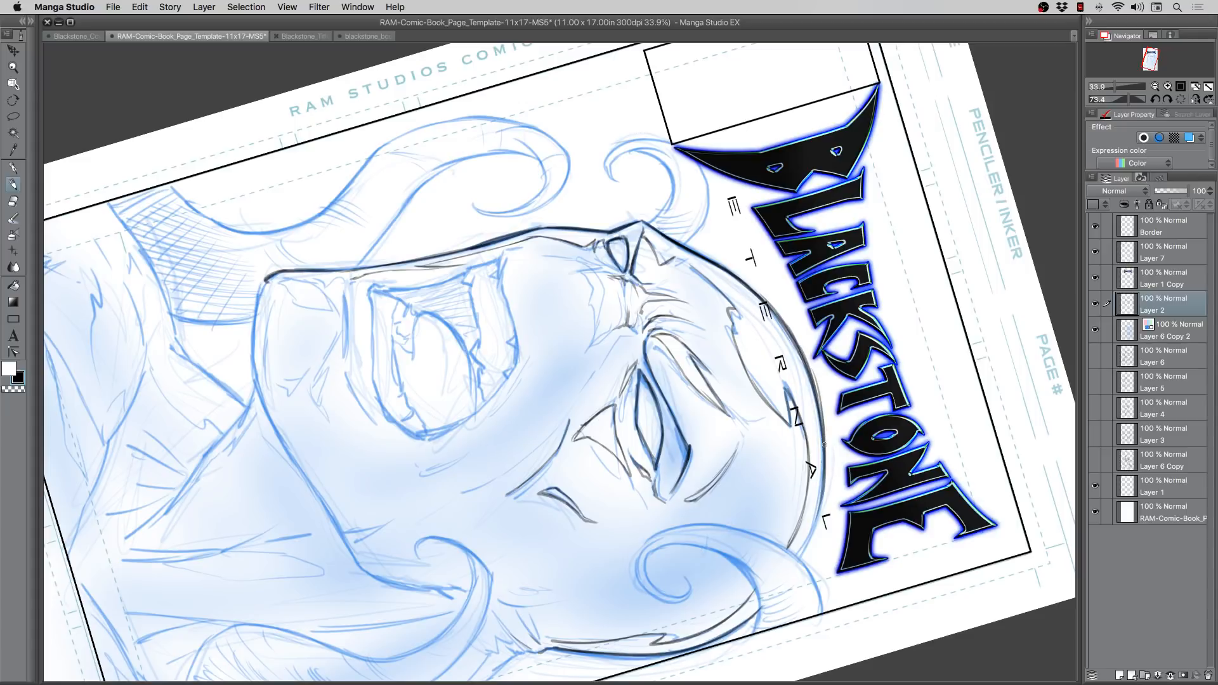
drag(824, 444, 807, 546)
drag(826, 469, 798, 555)
drag(818, 510, 801, 551)
key(r)
double_click(105, 143)
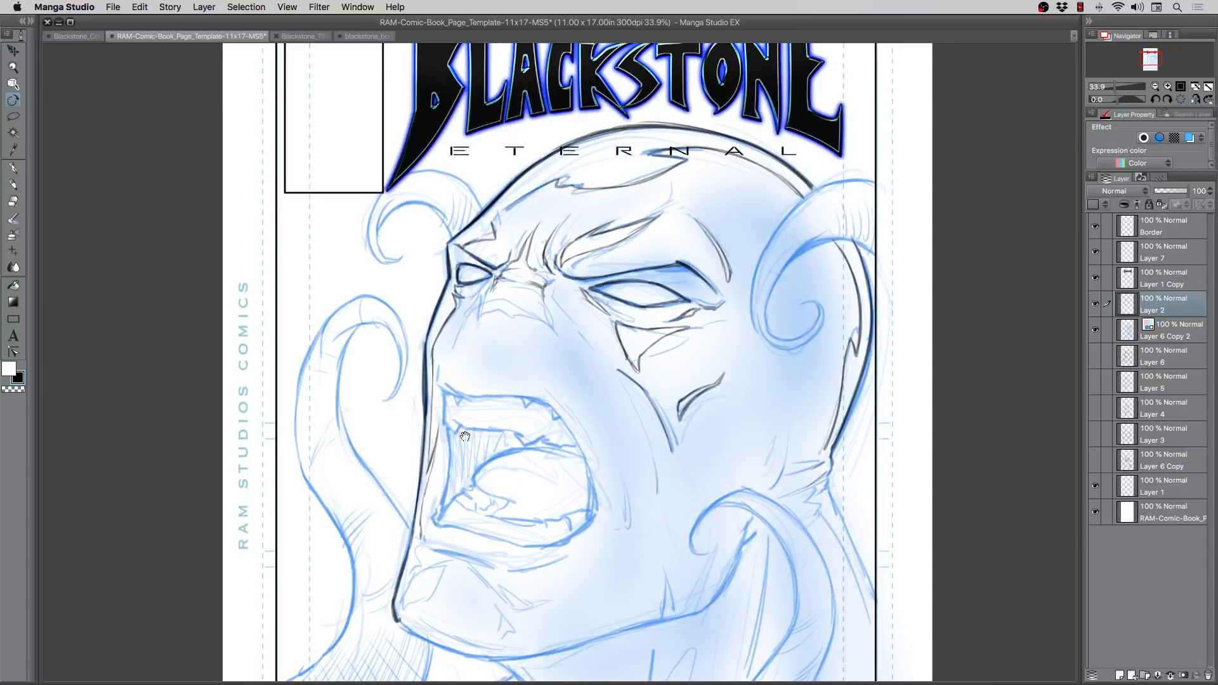
Step: Rotate the canvas and draw the heavy jawline from the curled tentacle around to the chin
drag(508, 456, 570, 410)
drag(551, 480, 610, 436)
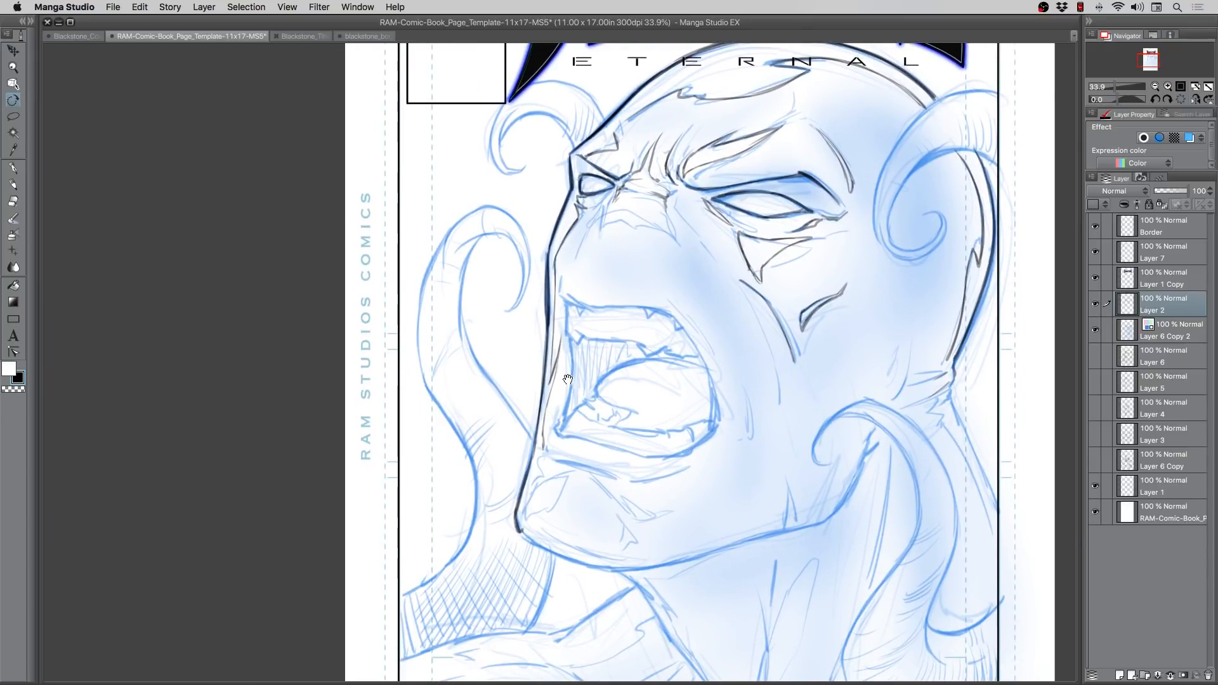
click(13, 185)
key(r)
mouse_move(308, 520)
mouse_down()
mouse_move(326, 663)
mouse_move(459, 664)
mouse_move(487, 578)
mouse_up()
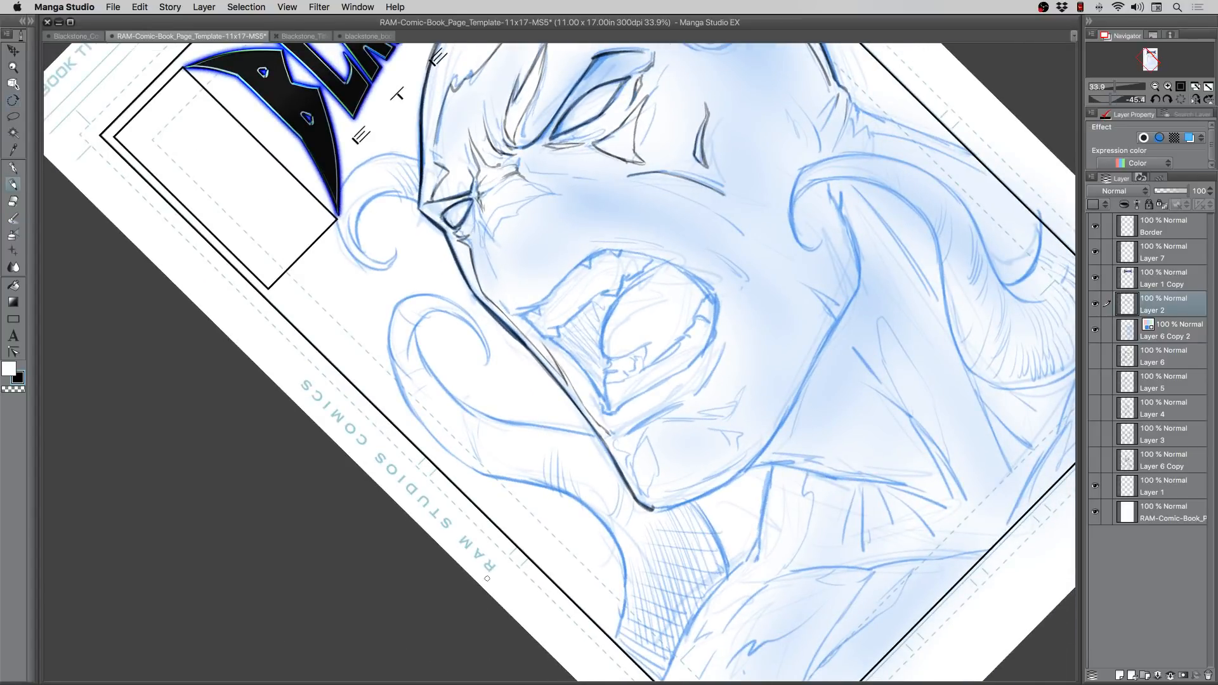
drag(828, 188, 860, 271)
mouse_move(848, 225)
mouse_down()
mouse_move(856, 281)
mouse_move(827, 341)
mouse_up()
drag(849, 298, 756, 460)
drag(796, 399, 741, 477)
drag(775, 436, 714, 489)
drag(715, 490, 695, 499)
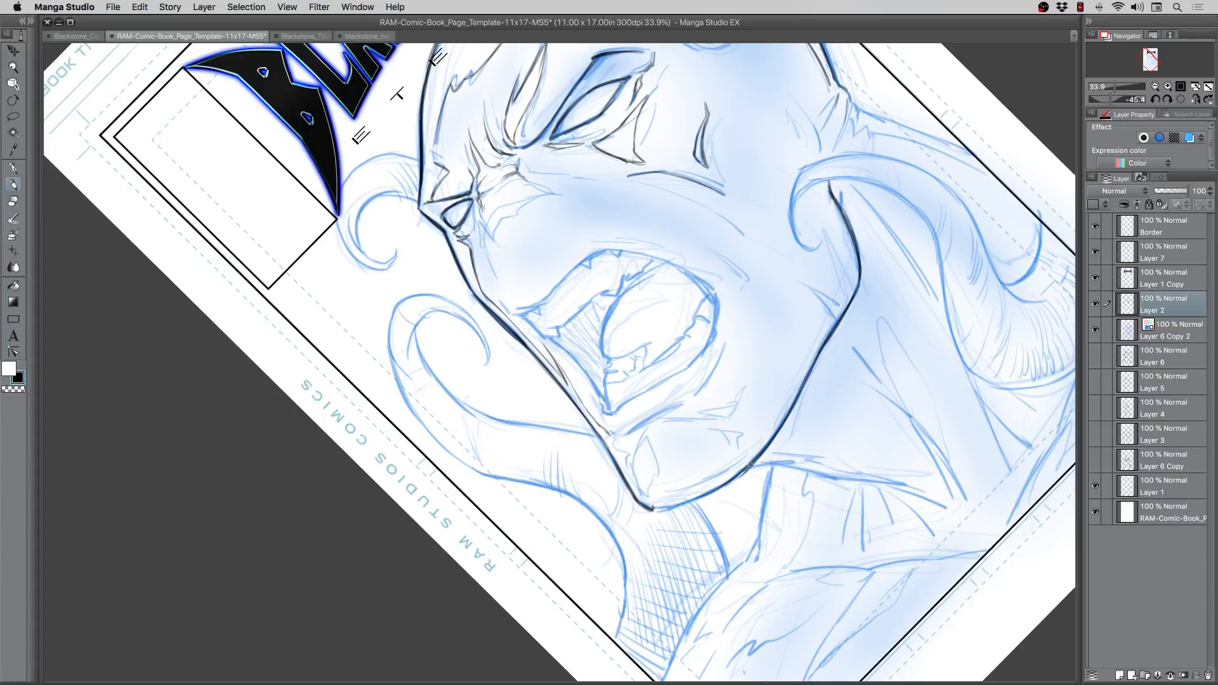
drag(753, 464, 658, 510)
drag(737, 477, 651, 511)
Step: Draw the upper lip, the upper teeth and the side edges of the open mouth
key(r)
drag(305, 355, 388, 176)
key(p)
scroll(469, 317, right, 2)
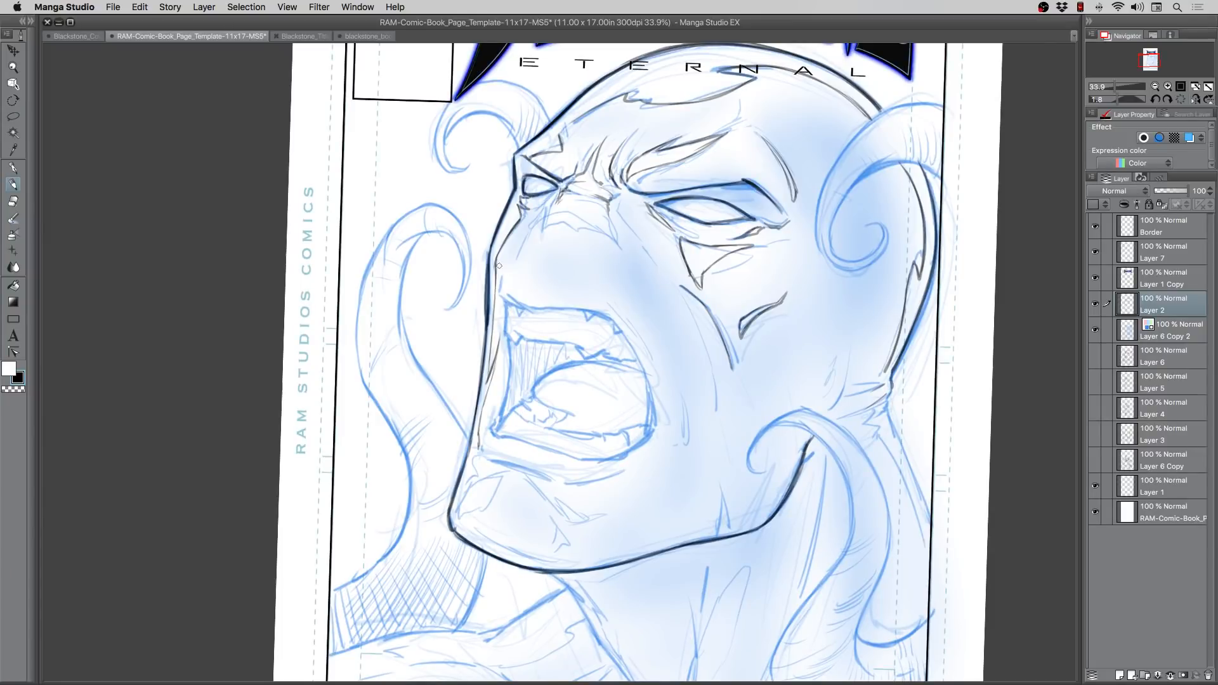
mouse_move(503, 294)
mouse_down()
mouse_move(532, 308)
mouse_move(603, 312)
mouse_move(559, 307)
mouse_move(610, 317)
mouse_move(636, 362)
mouse_move(612, 319)
mouse_move(644, 381)
mouse_move(638, 361)
mouse_move(647, 438)
mouse_up()
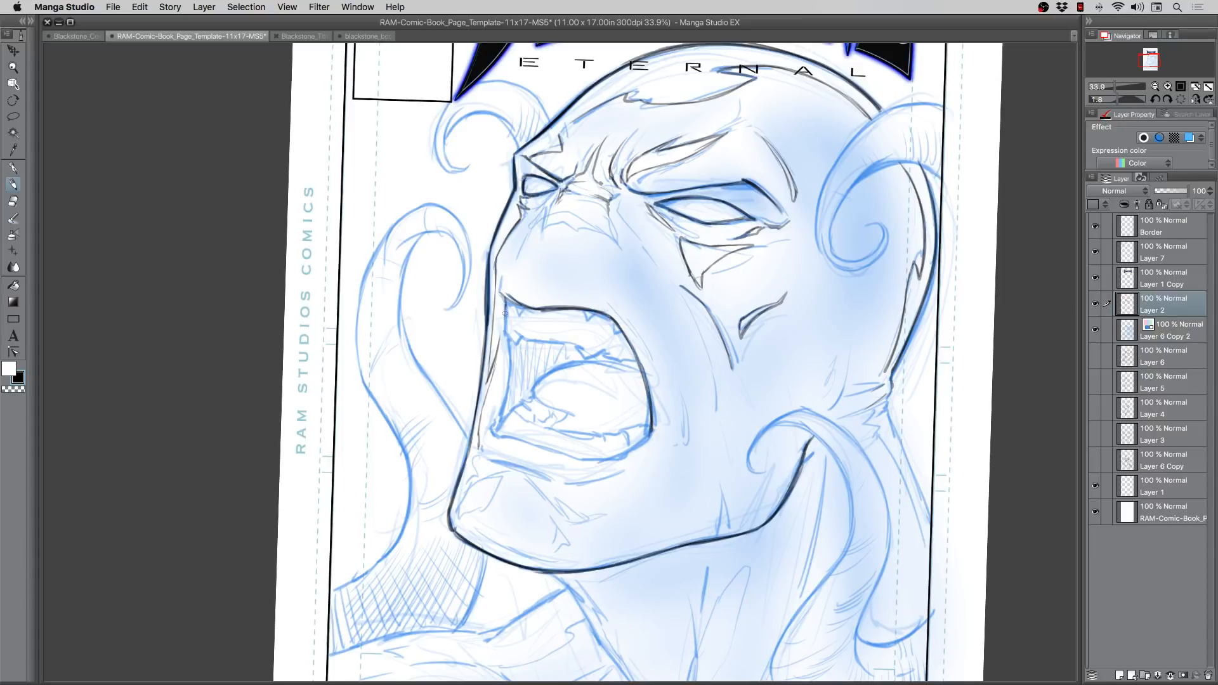
mouse_move(503, 321)
mouse_down()
mouse_move(516, 340)
mouse_move(525, 330)
mouse_move(637, 361)
mouse_up()
drag(581, 308, 617, 331)
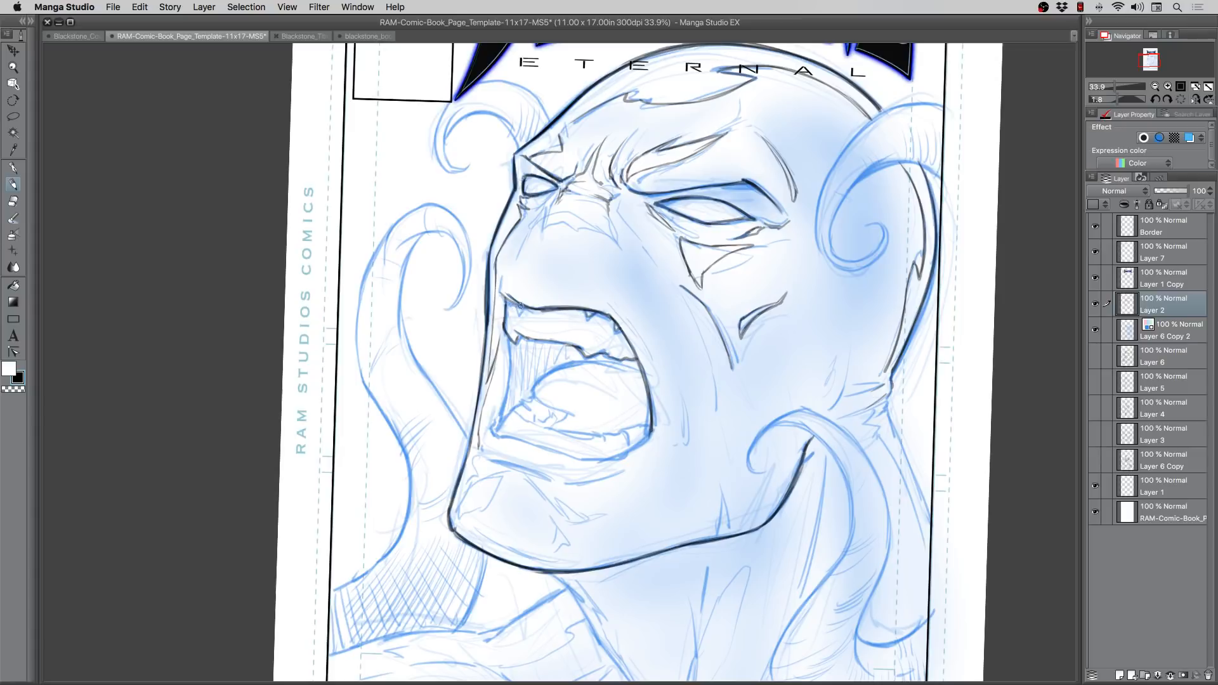
drag(516, 303, 498, 422)
Step: Rotate the canvas and draw the bottom edge of the open mouth and the lower lip contour
key(r)
drag(376, 402, 465, 470)
key(p)
mouse_move(675, 362)
mouse_down()
mouse_move(632, 425)
mouse_move(570, 452)
mouse_move(547, 440)
mouse_up()
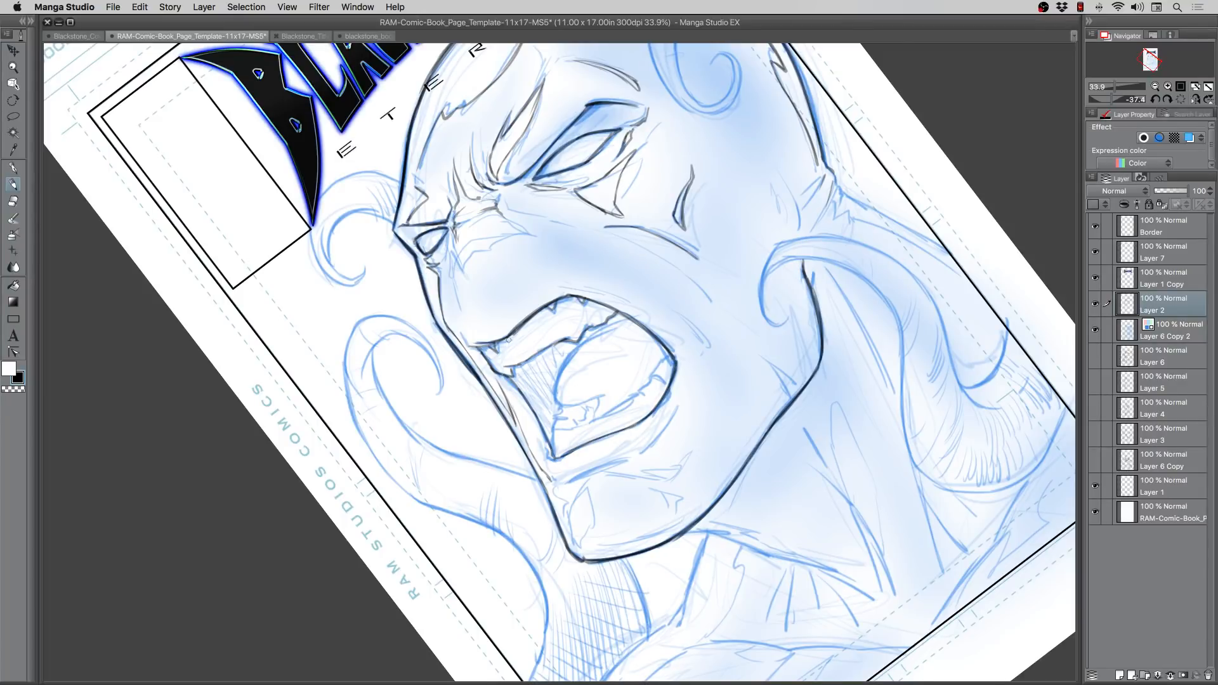
drag(567, 480, 634, 455)
drag(671, 416, 654, 438)
drag(678, 394, 655, 440)
drag(560, 483, 545, 466)
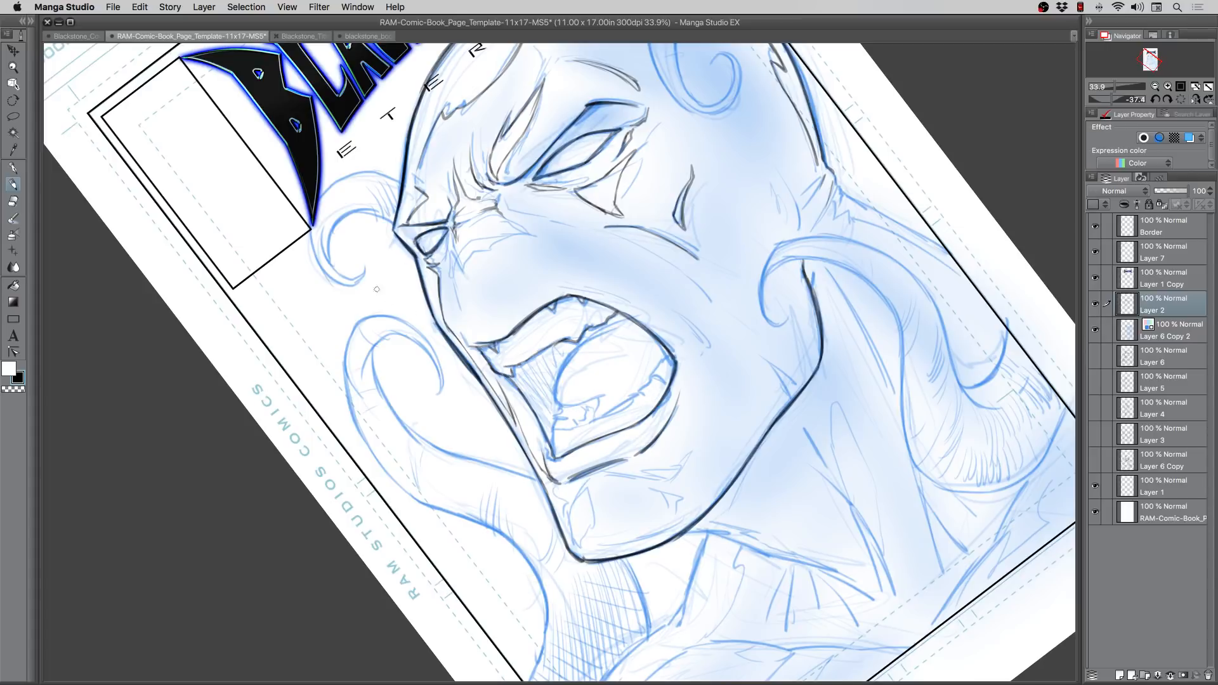
Step: Straighten the canvas and draw the rear jaw curve above the tentacle and the inner line along the jaw beneath it
key(r)
drag(348, 292, 462, 231)
key(p)
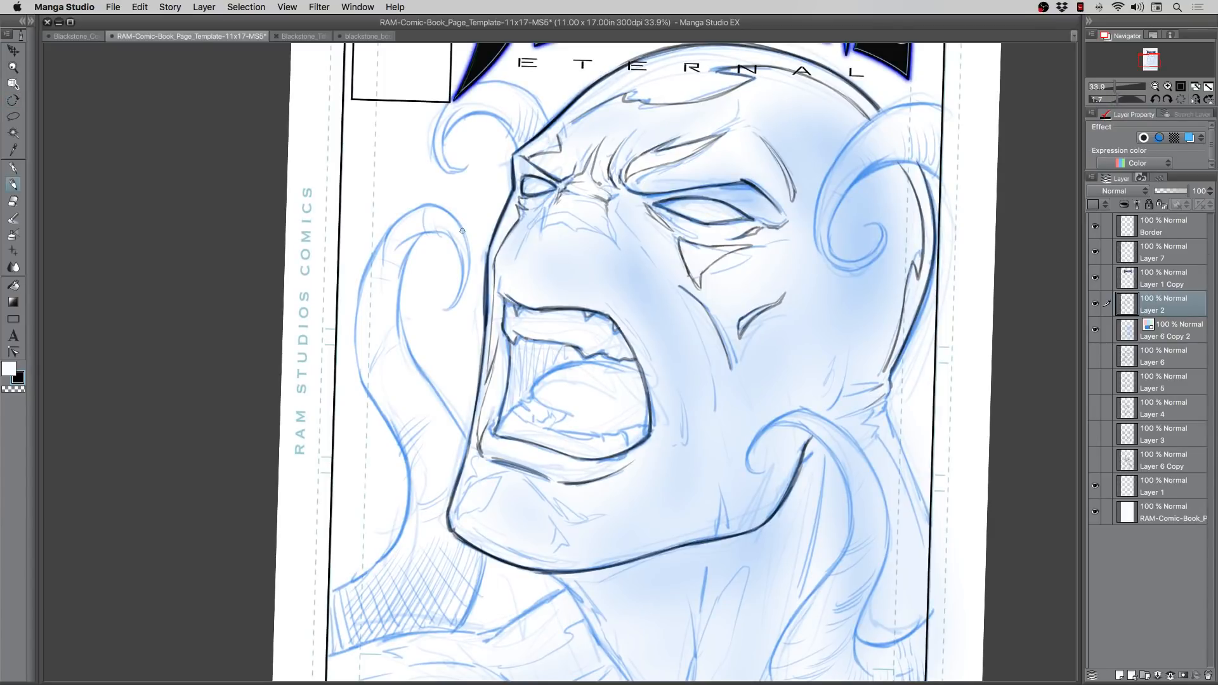
mouse_move(823, 409)
mouse_down()
mouse_move(847, 346)
mouse_move(836, 392)
mouse_move(785, 455)
mouse_move(799, 442)
mouse_move(755, 520)
mouse_move(767, 510)
mouse_move(731, 532)
mouse_up()
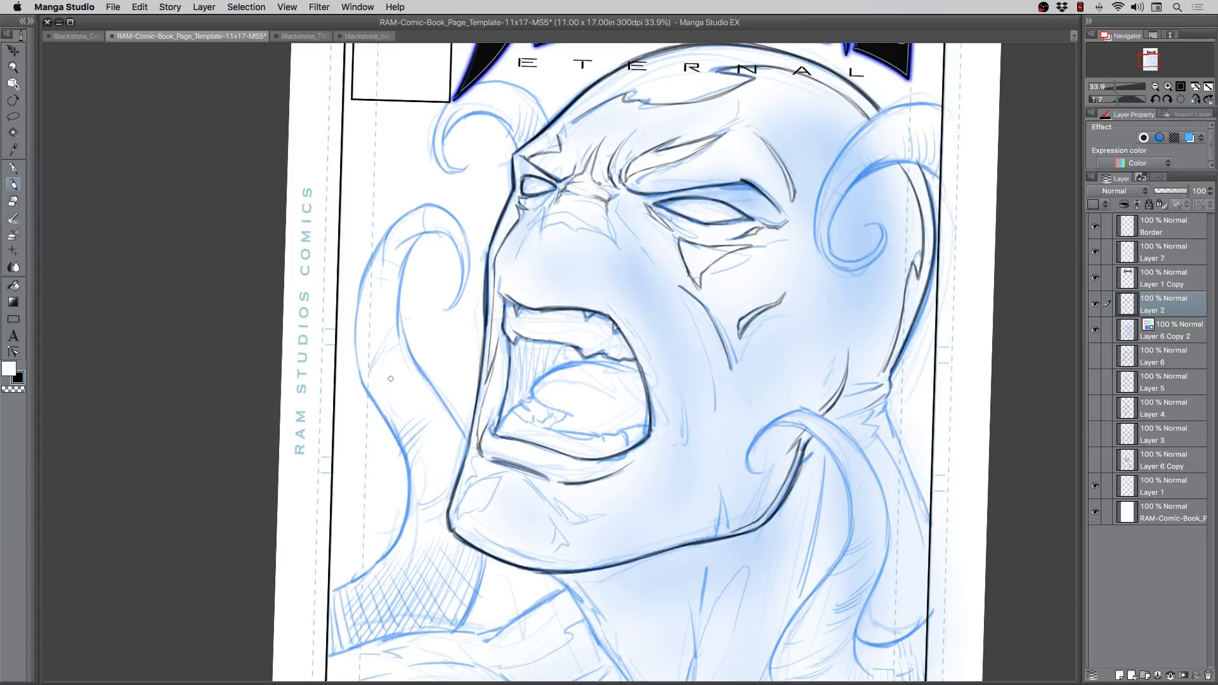
scroll(390, 379, up, 1)
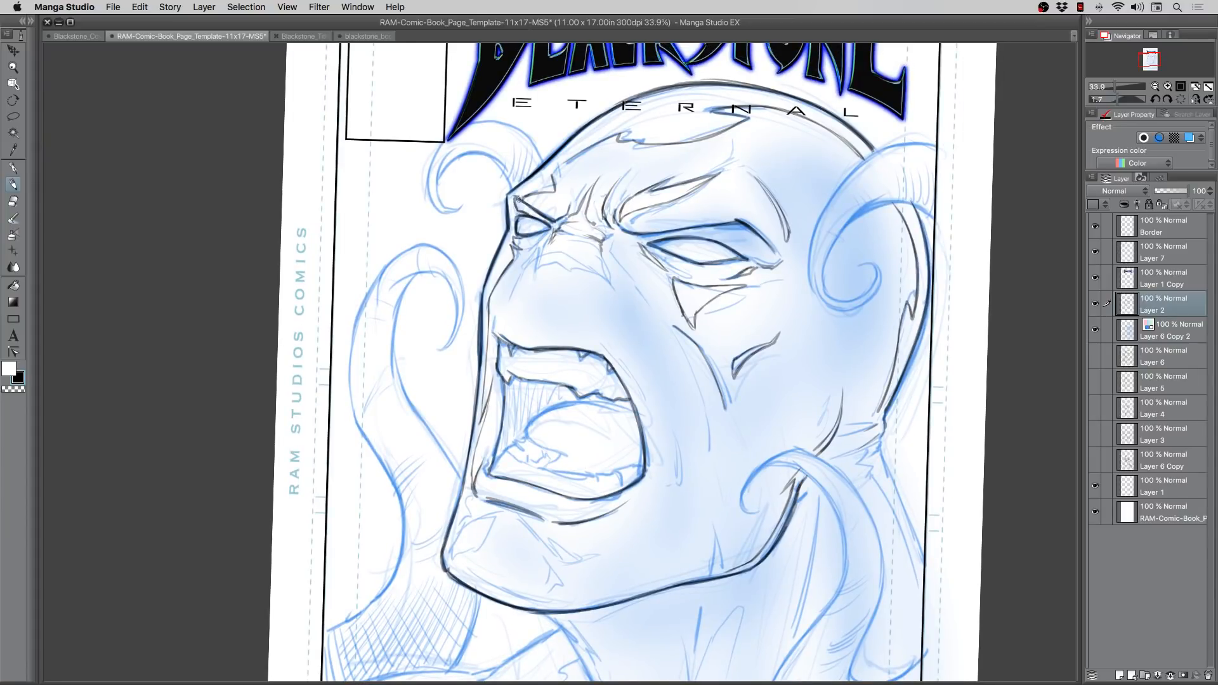
scroll(363, 311, up, 1)
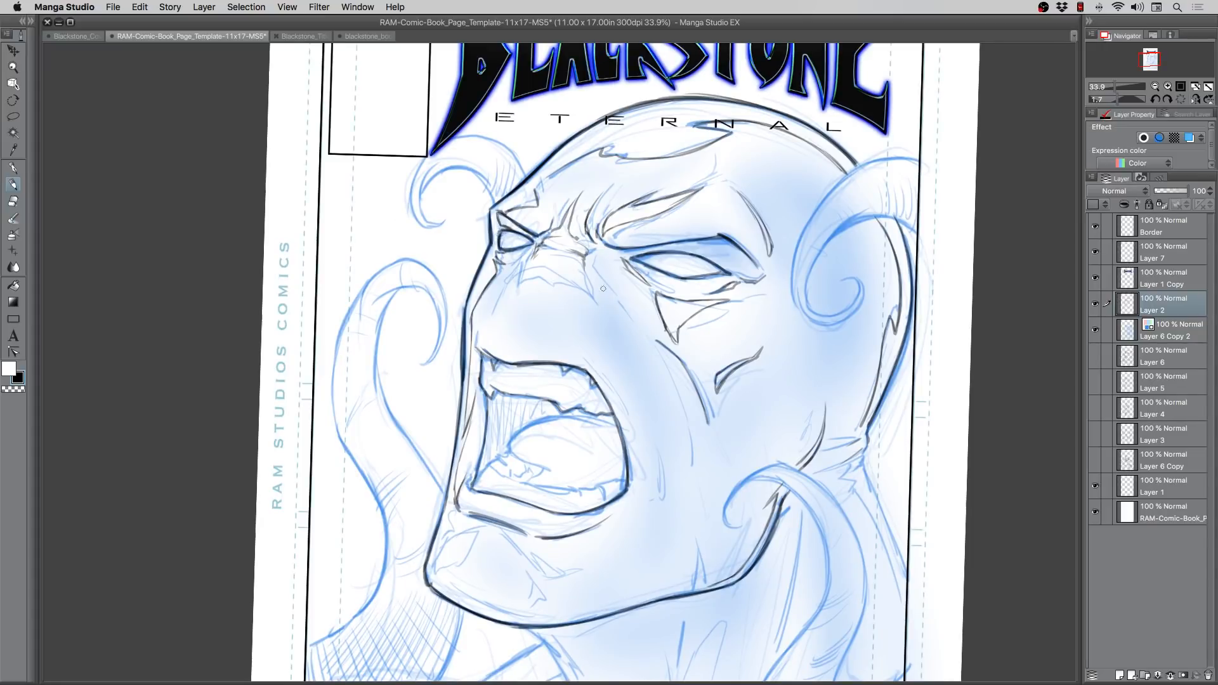
Step: Draw the crease lines on the cheek and the wrinkles across the bridge of the nose
mouse_move(670, 379)
mouse_down()
mouse_move(685, 478)
mouse_move(685, 411)
mouse_move(653, 354)
mouse_move(678, 396)
mouse_move(710, 423)
mouse_up()
mouse_move(531, 255)
mouse_down()
mouse_move(519, 276)
mouse_move(581, 291)
mouse_move(576, 257)
mouse_move(553, 245)
mouse_up()
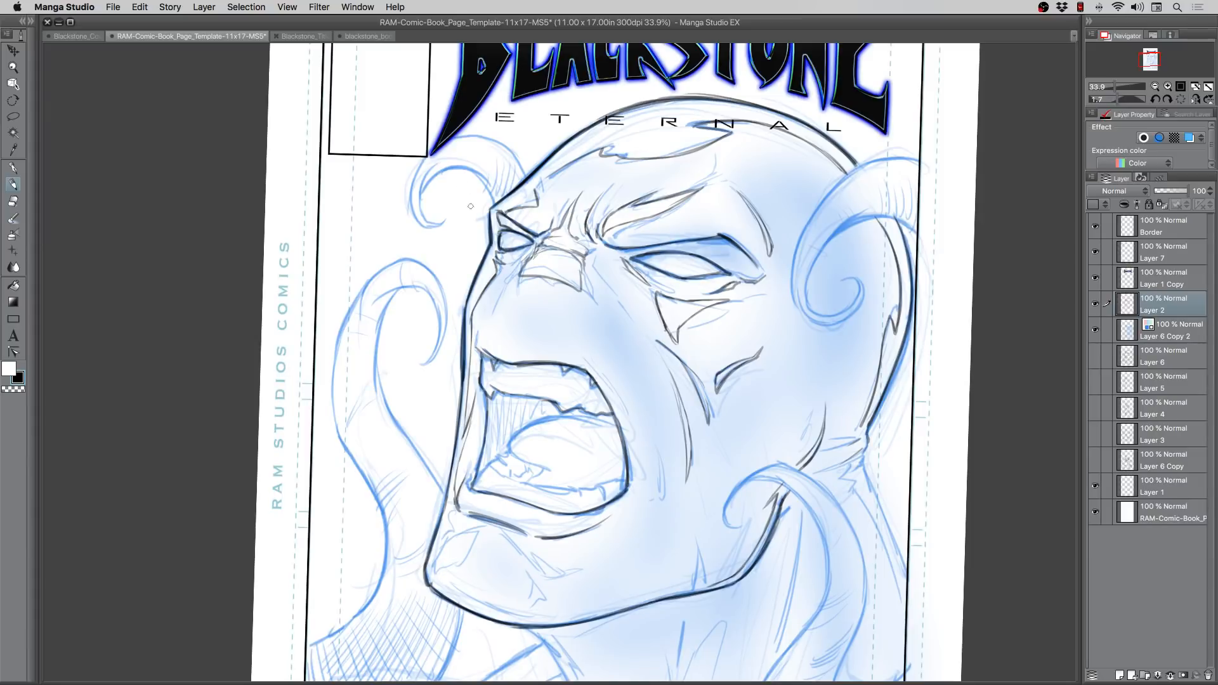
mouse_move(515, 286)
mouse_down()
mouse_move(535, 284)
mouse_move(519, 289)
mouse_up()
drag(549, 257, 548, 266)
key(super+z)
key(super+z)
Step: Reinforce the contour of the open mouth and draw the tongue and upper teeth details inside it
mouse_move(478, 347)
mouse_down()
mouse_move(585, 362)
mouse_move(612, 407)
mouse_move(630, 486)
mouse_up()
drag(606, 394, 628, 467)
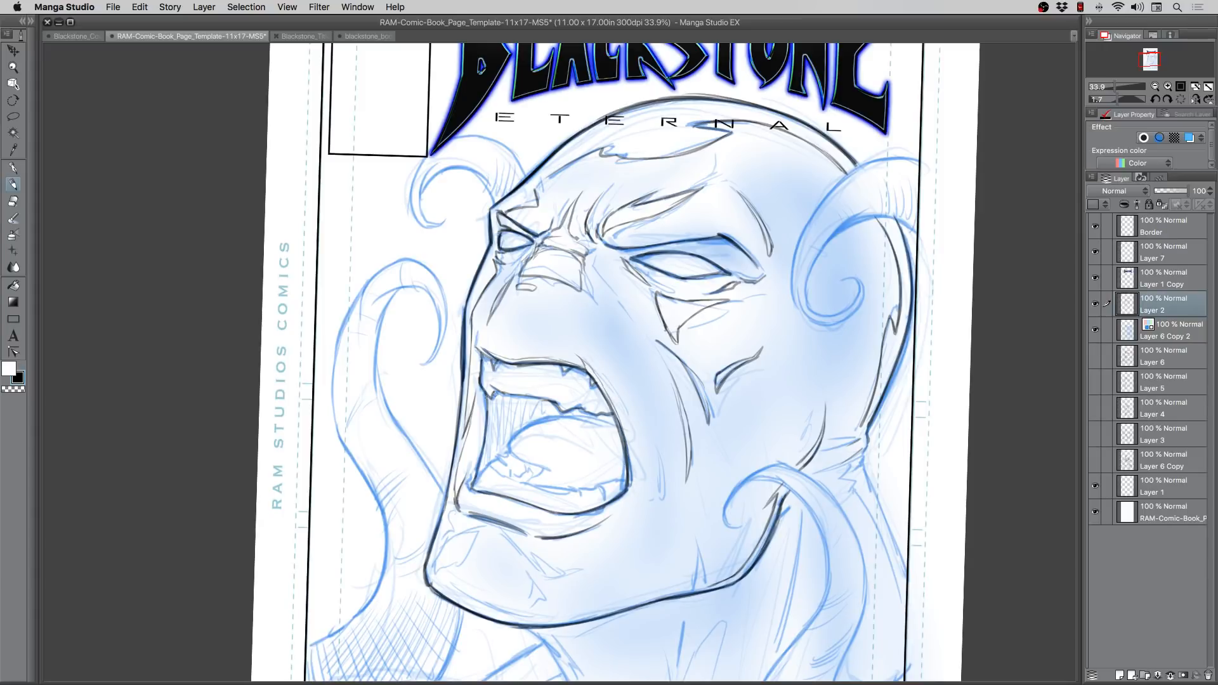
drag(553, 400, 585, 398)
drag(491, 378, 493, 388)
mouse_move(556, 416)
mouse_down()
mouse_move(520, 426)
mouse_move(503, 449)
mouse_move(558, 475)
mouse_move(571, 415)
mouse_move(621, 428)
mouse_up()
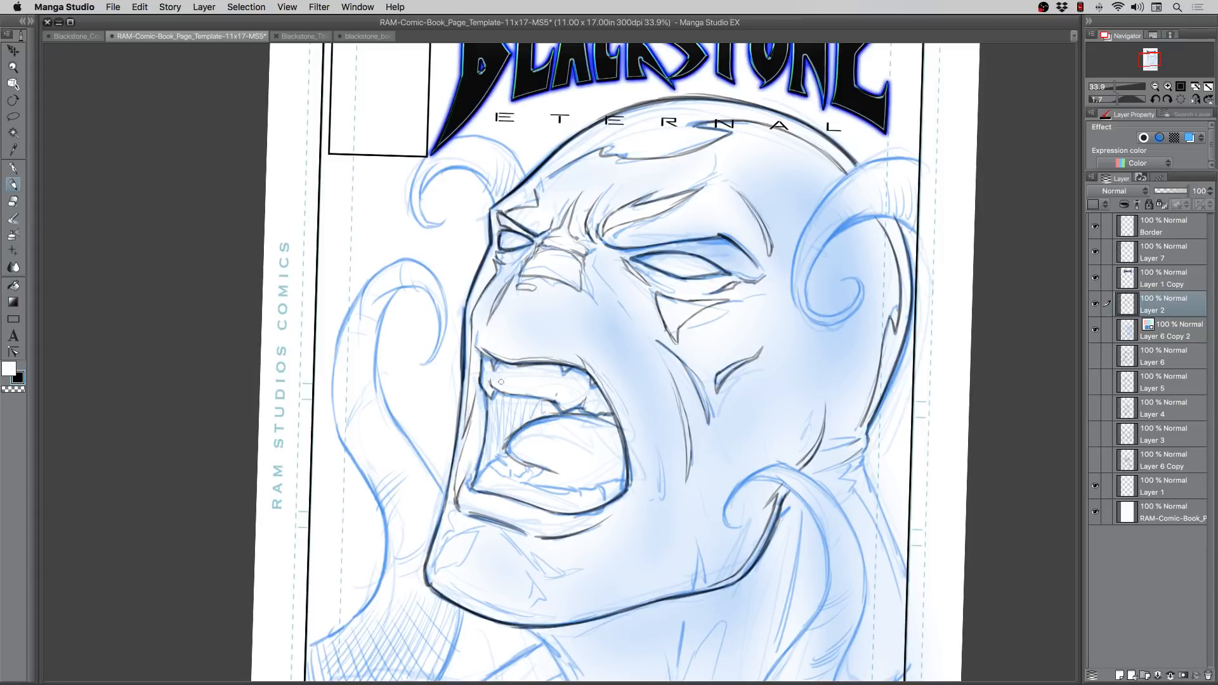
Step: Rotate the canvas and draw the back of the neck running down from the base of the skull
drag(449, 357, 403, 404)
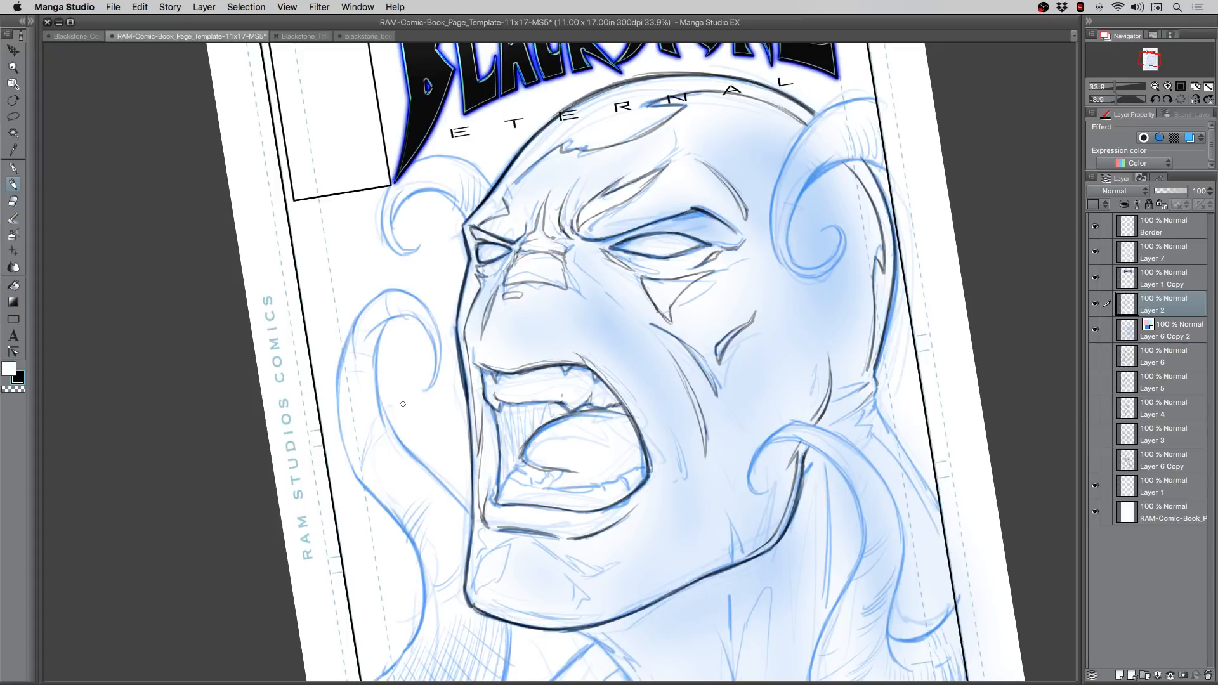
key(r)
drag(389, 391, 389, 370)
key(space)
drag(435, 447, 393, 331)
drag(826, 320, 869, 435)
drag(850, 389, 876, 441)
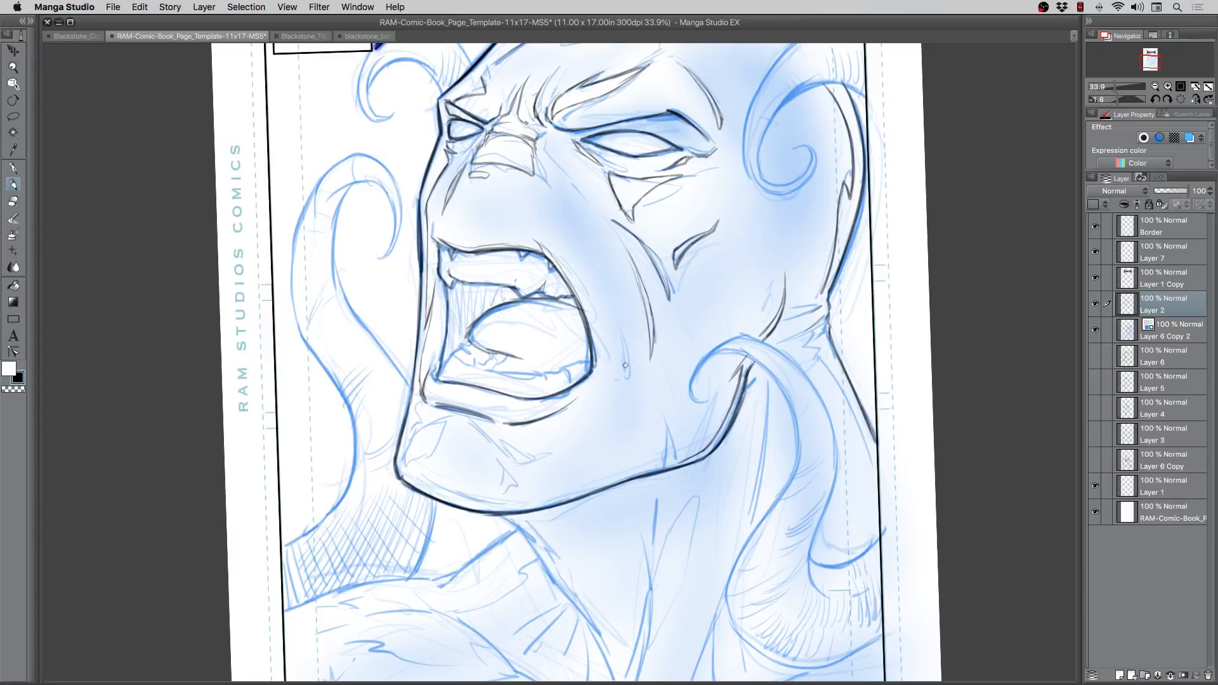
Step: Draw the front neck contour, the tendon lines of the throat and the top line of the shoulder
key(space)
drag(503, 420, 571, 335)
mouse_move(557, 429)
mouse_down()
mouse_move(596, 453)
mouse_move(679, 596)
mouse_up()
drag(720, 401, 716, 593)
mouse_move(715, 499)
mouse_down()
mouse_move(764, 411)
mouse_move(717, 549)
mouse_move(724, 489)
mouse_up()
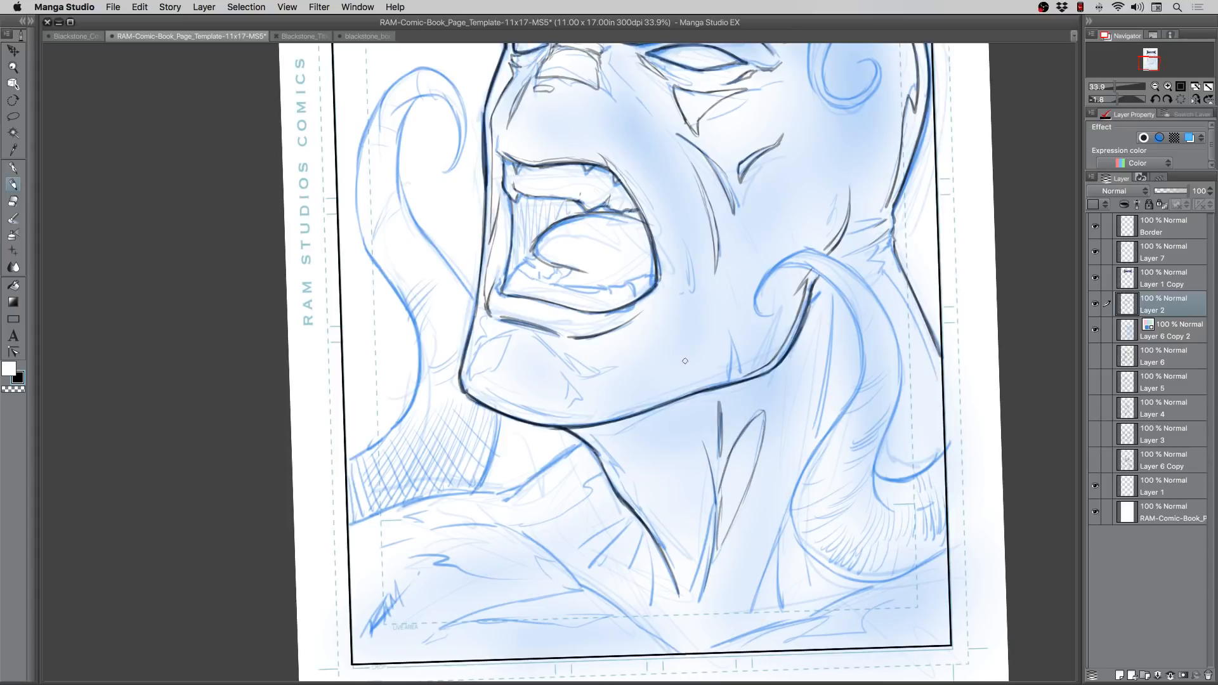
drag(651, 540, 654, 616)
mouse_move(582, 437)
mouse_down()
mouse_move(513, 494)
mouse_move(525, 480)
mouse_move(416, 498)
mouse_move(355, 528)
mouse_move(439, 490)
mouse_up()
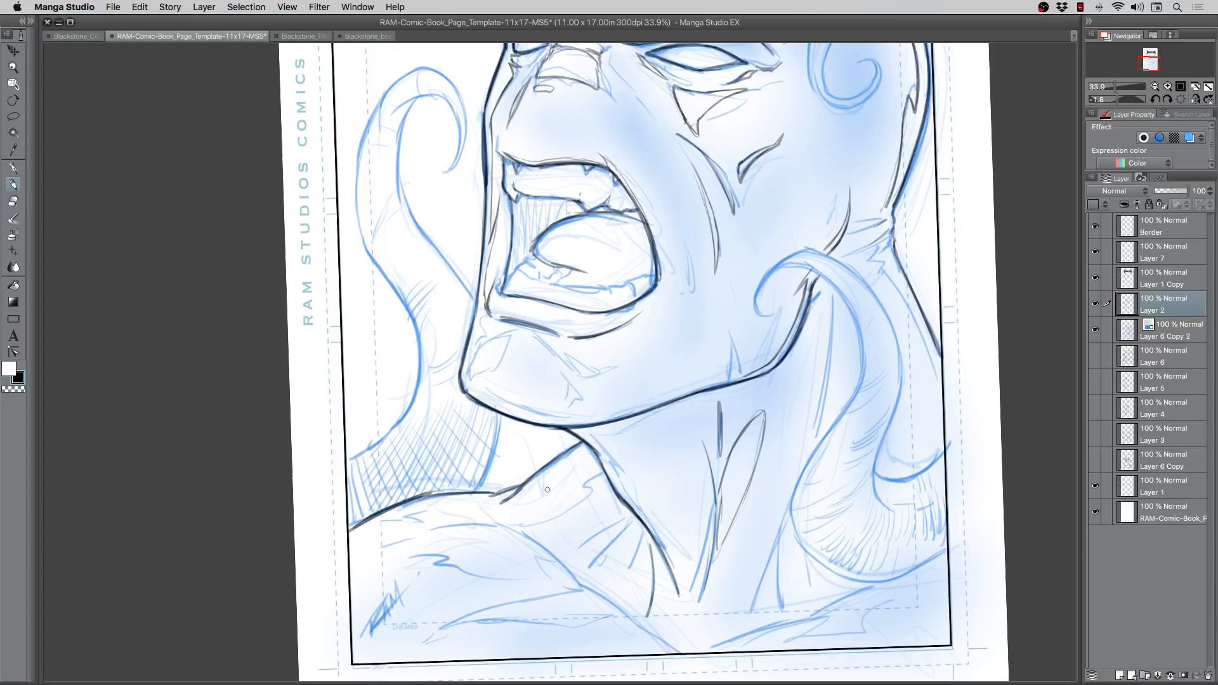
Step: Draw the long neck muscle line below the jaw and the collarbone lines meeting at the base of the neck
scroll(590, 511, down, 3)
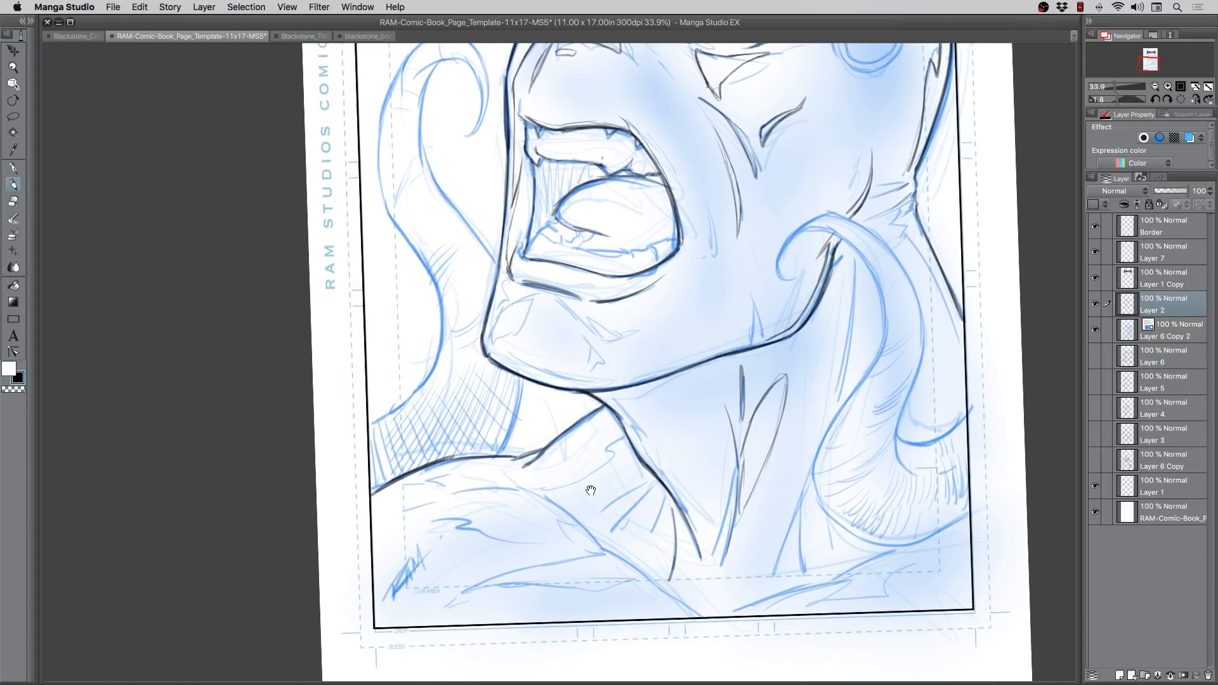
drag(548, 501, 563, 488)
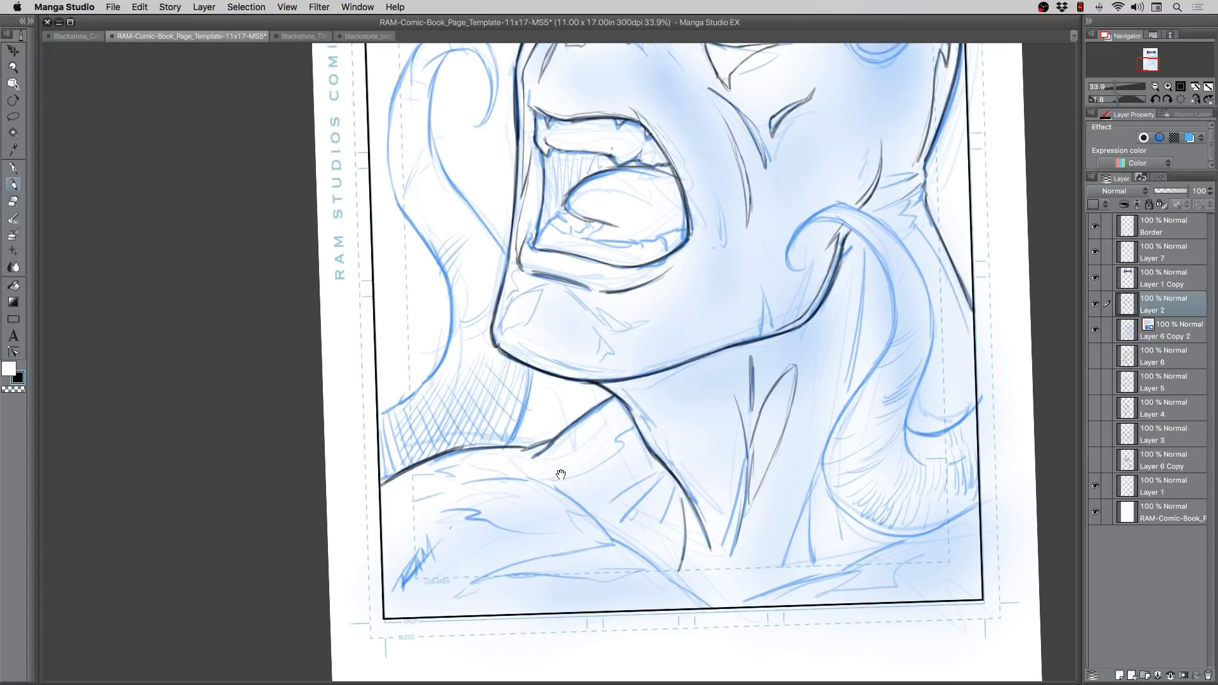
drag(511, 506, 474, 474)
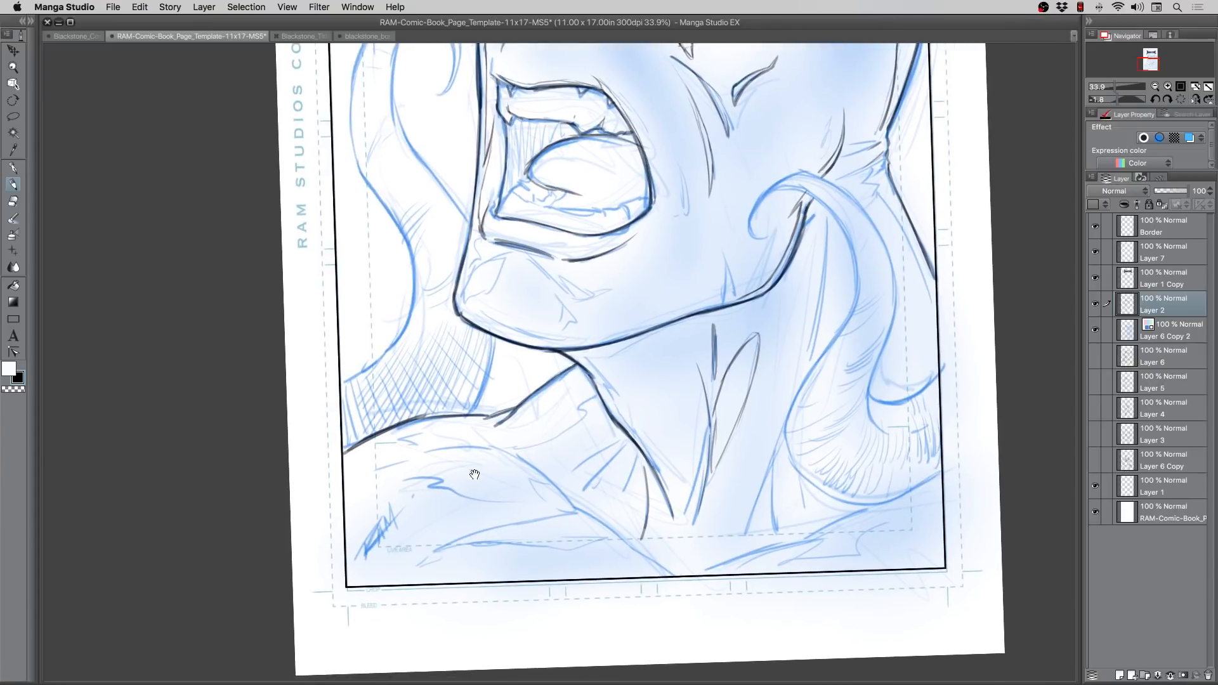
mouse_move(821, 208)
mouse_down()
mouse_move(822, 298)
mouse_move(823, 221)
mouse_move(803, 370)
mouse_move(823, 289)
mouse_move(811, 351)
mouse_move(741, 542)
mouse_up()
mouse_move(852, 509)
mouse_down()
mouse_move(701, 573)
mouse_move(854, 509)
mouse_up()
mouse_move(659, 563)
mouse_down()
mouse_move(489, 449)
mouse_move(593, 518)
mouse_up()
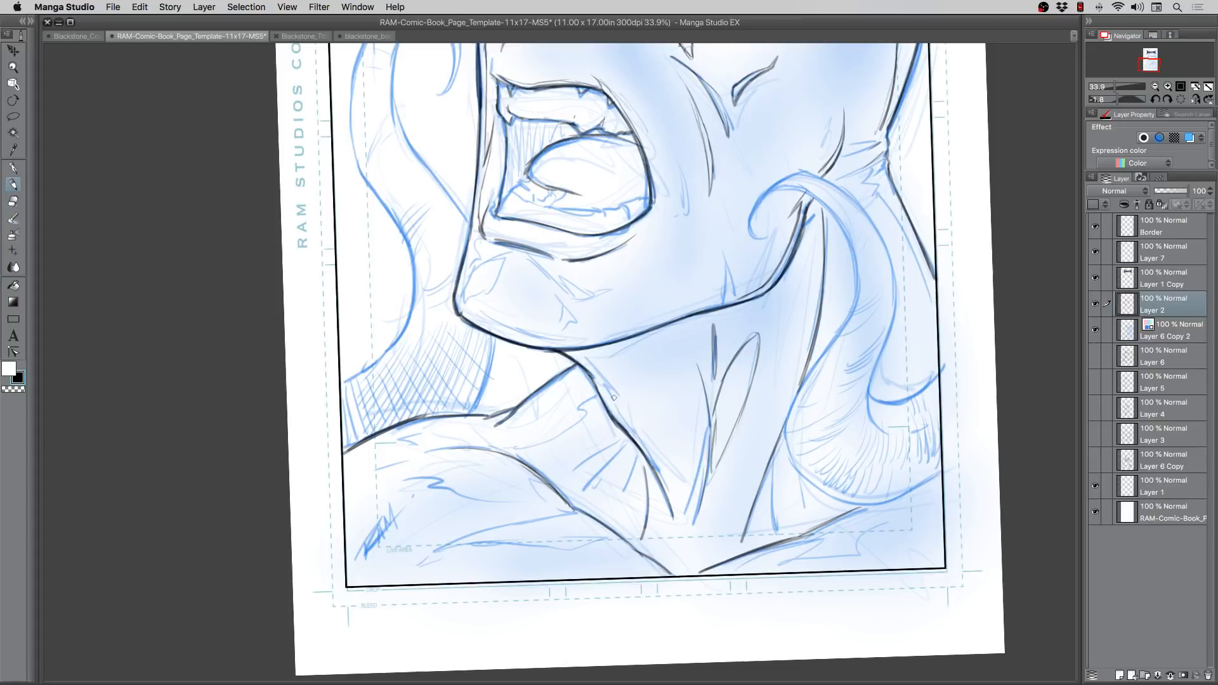
mouse_move(596, 395)
mouse_down()
mouse_move(574, 407)
mouse_move(583, 415)
mouse_up()
key(super+z)
key(super+z)
Step: Draw the jagged trapezius contour and the muscle lines across the shoulder and upper chest
mouse_move(598, 394)
mouse_down()
mouse_move(518, 449)
mouse_move(407, 445)
mouse_move(451, 445)
mouse_move(361, 466)
mouse_up()
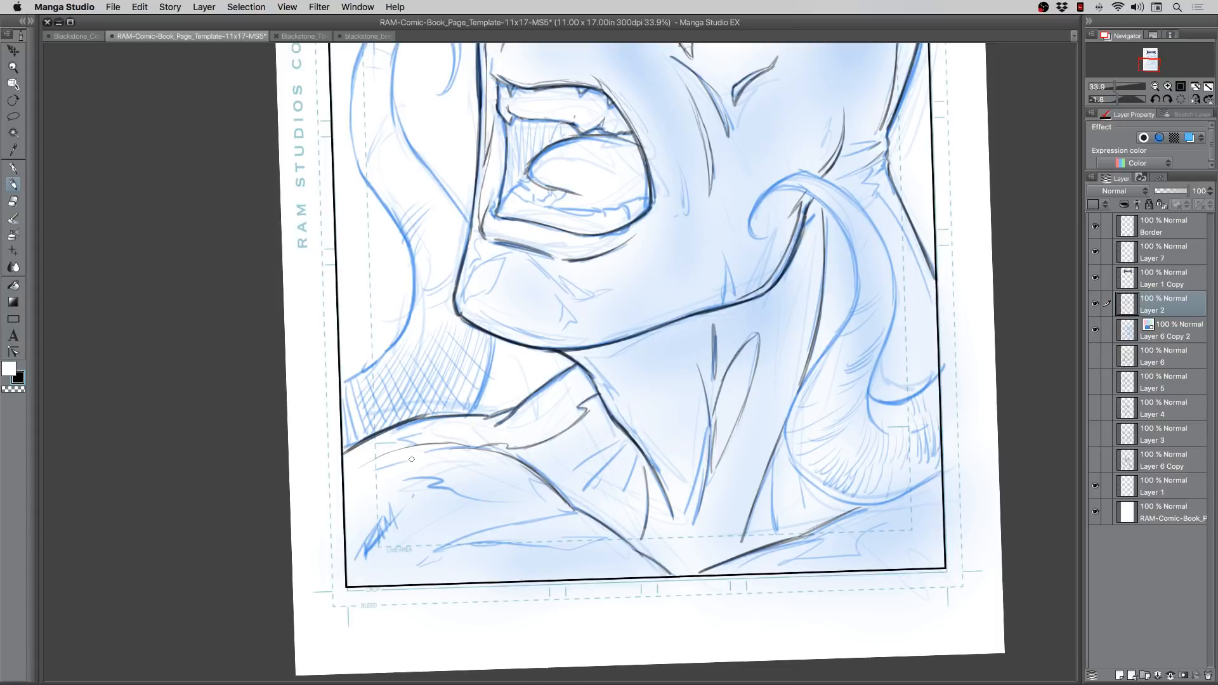
drag(448, 451, 376, 474)
drag(376, 475, 430, 470)
mouse_move(430, 470)
mouse_down()
mouse_move(532, 492)
mouse_move(559, 510)
mouse_move(437, 550)
mouse_move(613, 538)
mouse_up()
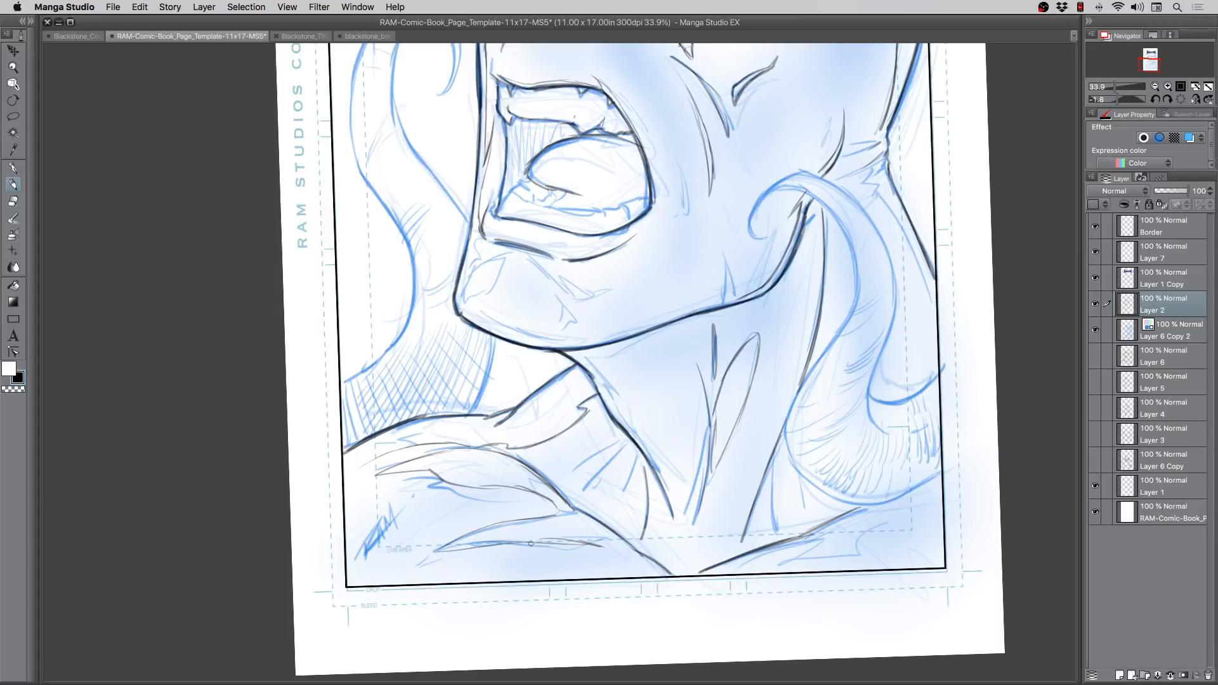
mouse_move(531, 543)
mouse_down()
mouse_move(618, 554)
mouse_move(609, 550)
mouse_move(657, 577)
mouse_up()
Step: Draw the short muscle striations at the base of the neck and a second line along the front neck contour
mouse_move(568, 503)
mouse_down()
mouse_move(634, 455)
mouse_move(607, 500)
mouse_move(617, 474)
mouse_move(571, 503)
mouse_up()
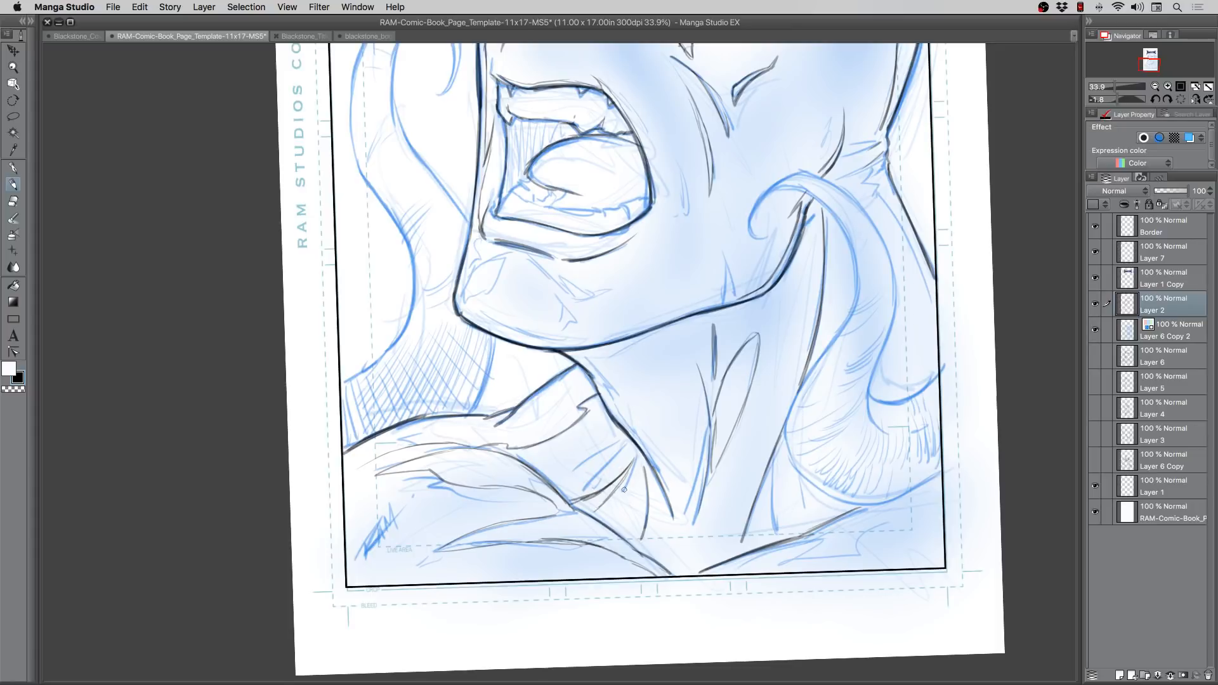
drag(642, 459, 614, 503)
mouse_move(611, 508)
mouse_down()
mouse_move(641, 477)
mouse_move(614, 532)
mouse_move(657, 479)
mouse_move(665, 505)
mouse_up()
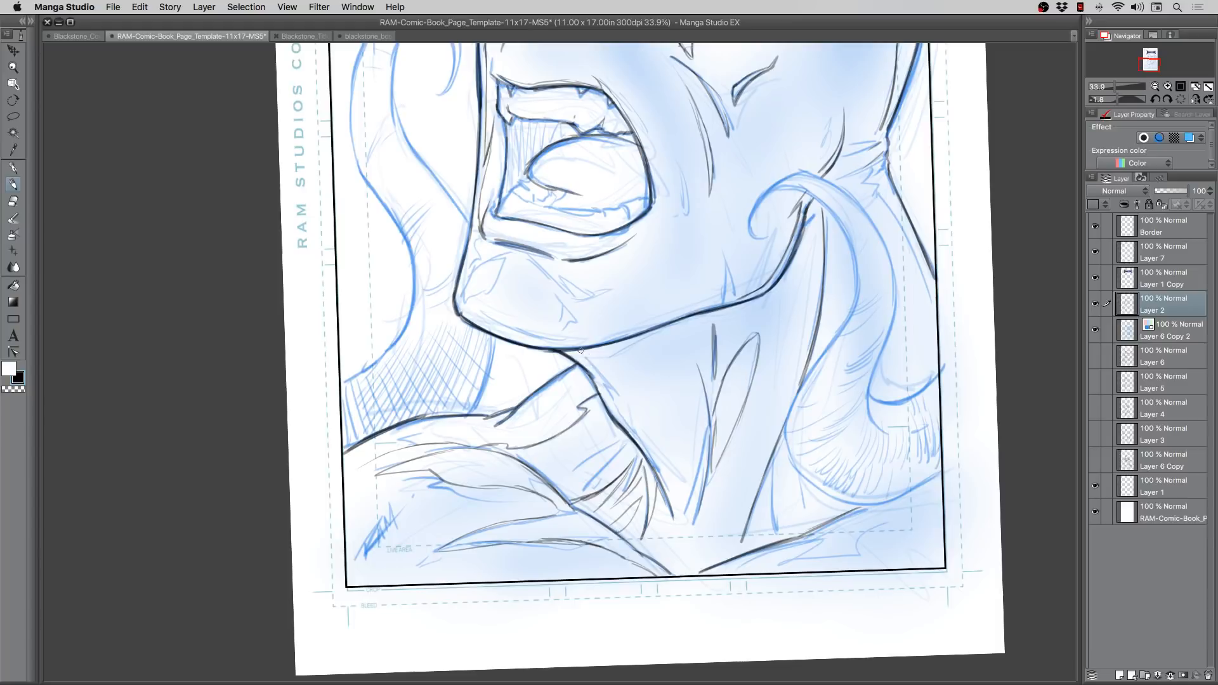
mouse_move(581, 350)
mouse_down()
mouse_move(615, 380)
mouse_move(630, 408)
mouse_move(613, 409)
mouse_move(630, 420)
mouse_up()
mouse_move(623, 417)
mouse_down()
mouse_move(667, 468)
mouse_move(657, 461)
mouse_move(669, 506)
mouse_up()
Step: Draw parallel lines along the long neck muscle below the rear corner of the jaw
drag(509, 416, 515, 445)
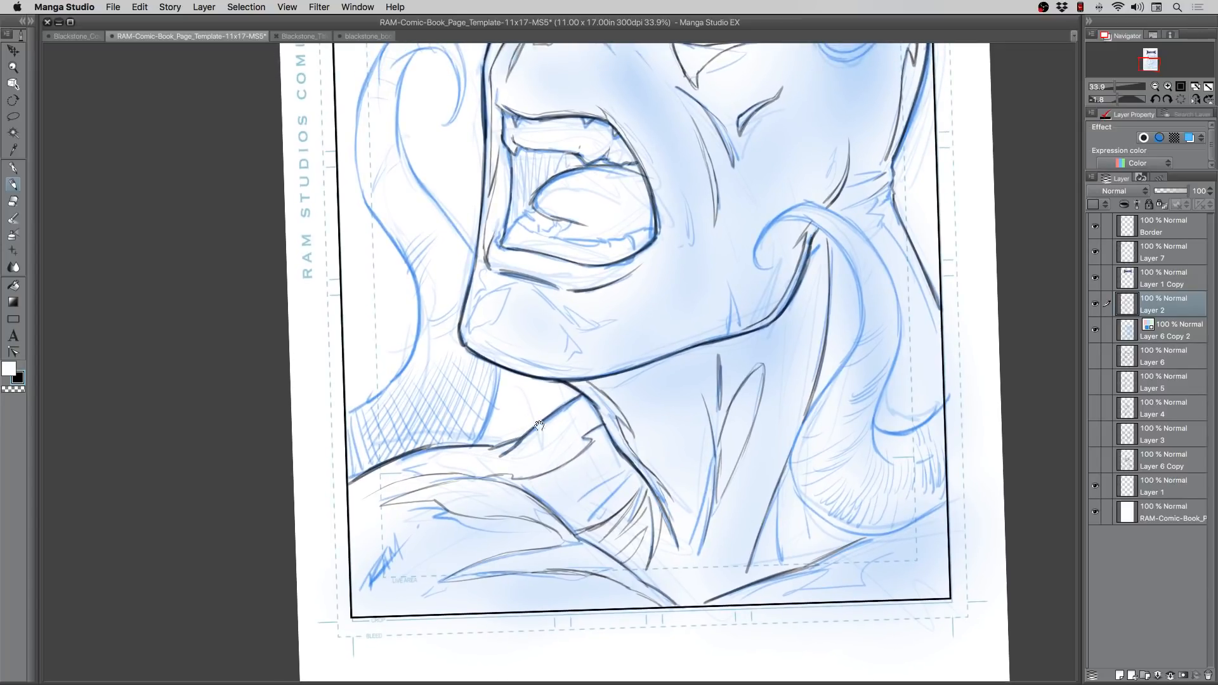
drag(818, 249, 806, 400)
drag(817, 309, 770, 492)
mouse_move(822, 228)
mouse_down()
mouse_move(829, 300)
mouse_move(827, 258)
mouse_move(811, 263)
mouse_up()
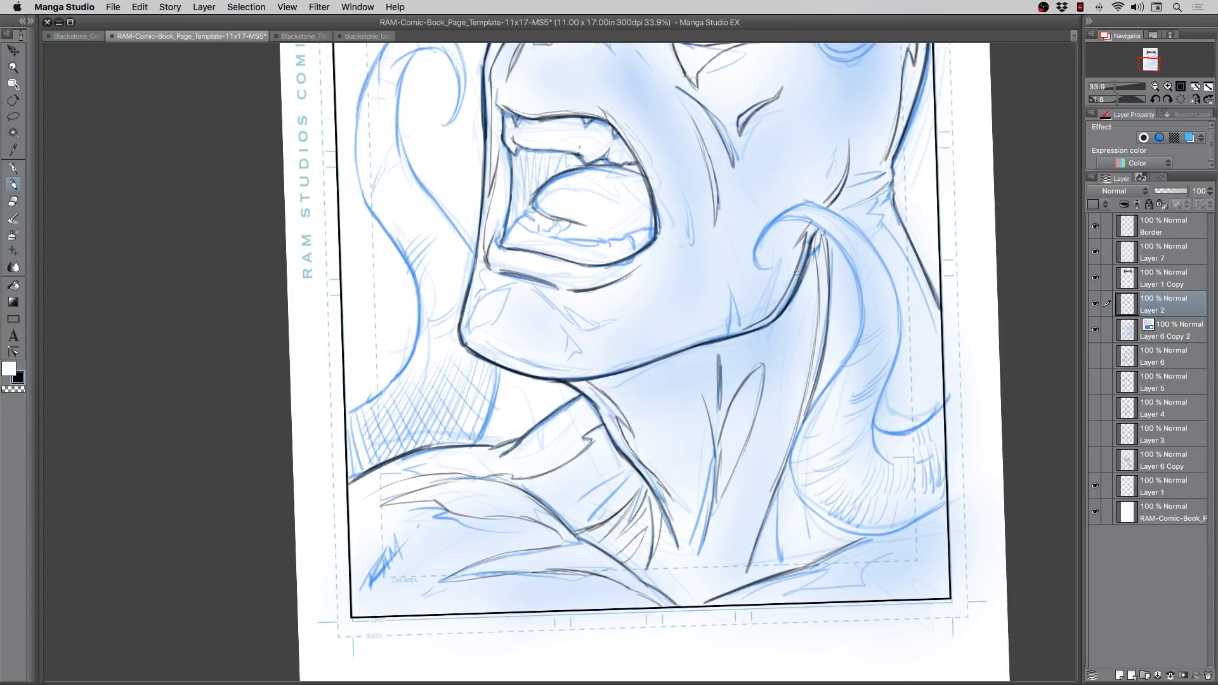
Step: Draw the oval plane on the front of the chin and the inner line along the lower jaw
drag(532, 404, 524, 443)
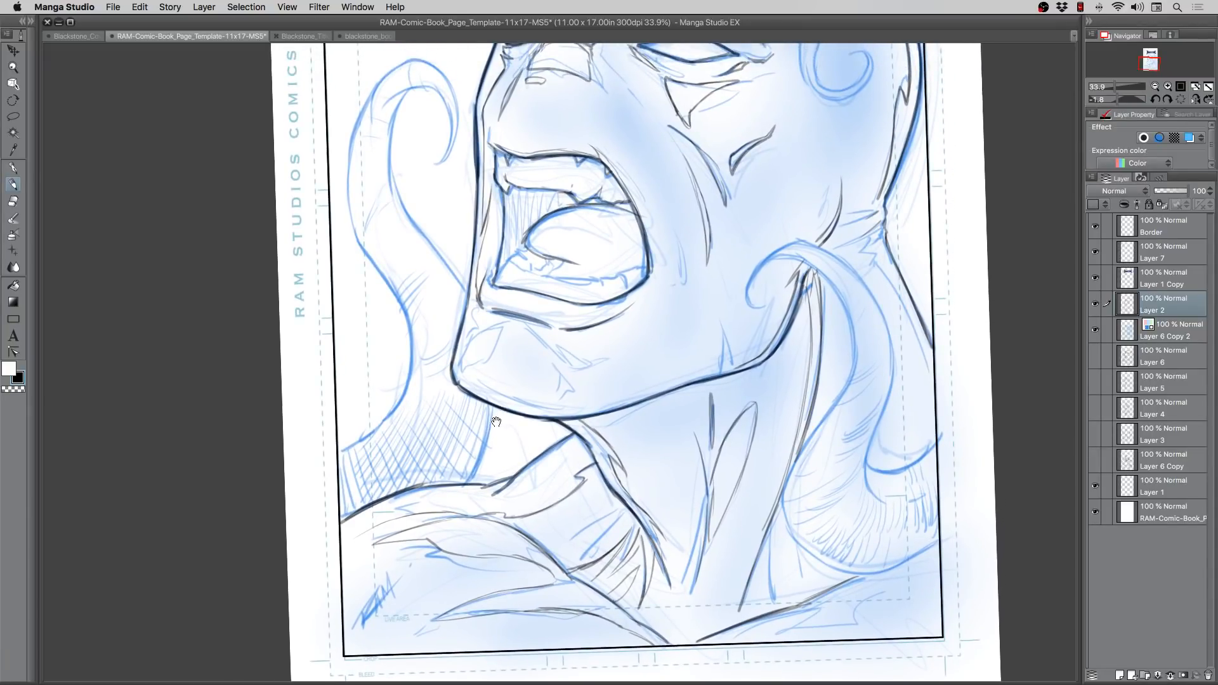
drag(508, 358, 487, 377)
drag(369, 375, 404, 460)
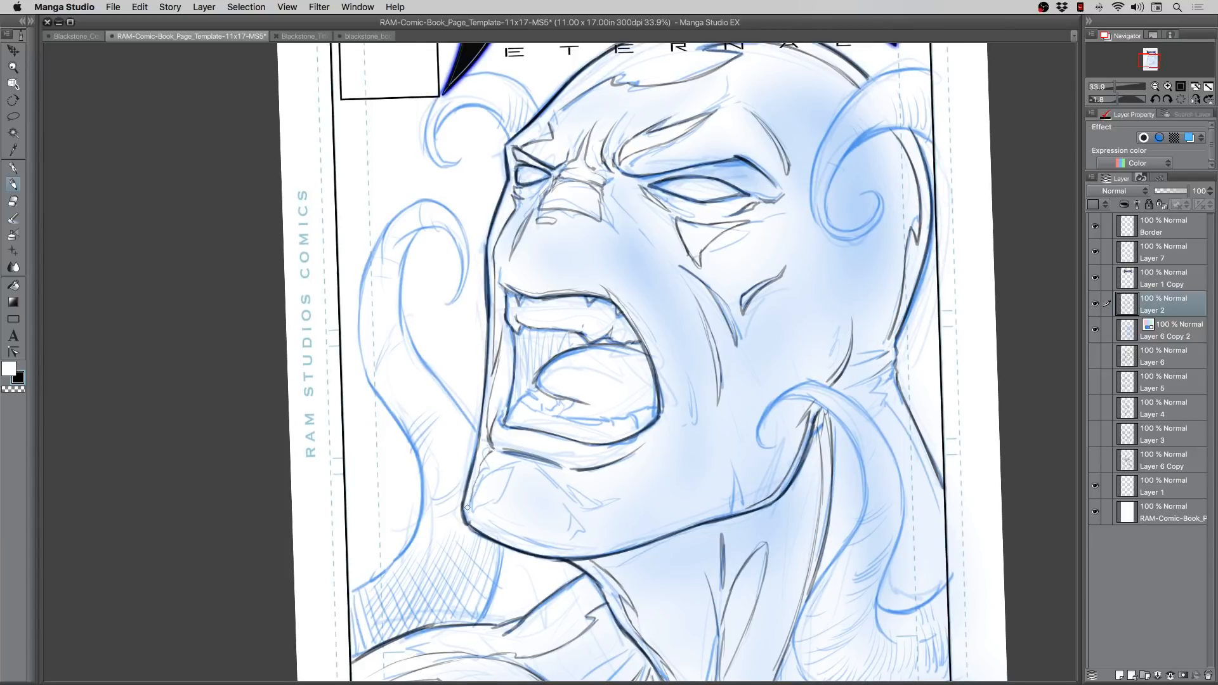
mouse_move(484, 481)
mouse_down()
mouse_move(508, 472)
mouse_move(472, 511)
mouse_up()
mouse_move(472, 510)
mouse_down()
mouse_move(479, 485)
mouse_move(473, 502)
mouse_move(508, 469)
mouse_up()
mouse_move(468, 505)
mouse_down()
mouse_move(484, 530)
mouse_move(516, 543)
mouse_move(628, 546)
mouse_move(743, 507)
mouse_move(730, 499)
mouse_move(731, 467)
mouse_move(745, 511)
mouse_up()
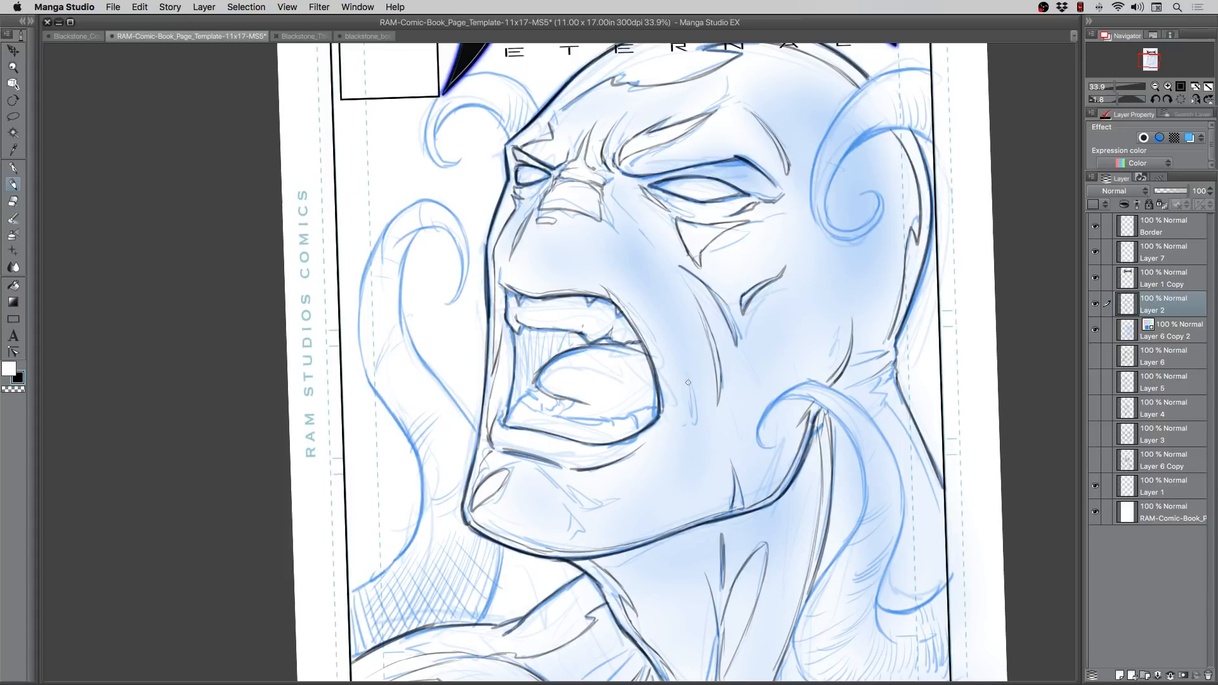
Step: Draw the crease beside the mouth, the fold lines beside the nose and the wrinkle at the outer eye corner
mouse_move(689, 382)
mouse_down()
mouse_move(689, 420)
mouse_move(681, 356)
mouse_move(690, 416)
mouse_up()
mouse_move(463, 396)
mouse_down()
mouse_move(395, 491)
mouse_move(441, 454)
mouse_move(532, 461)
mouse_up()
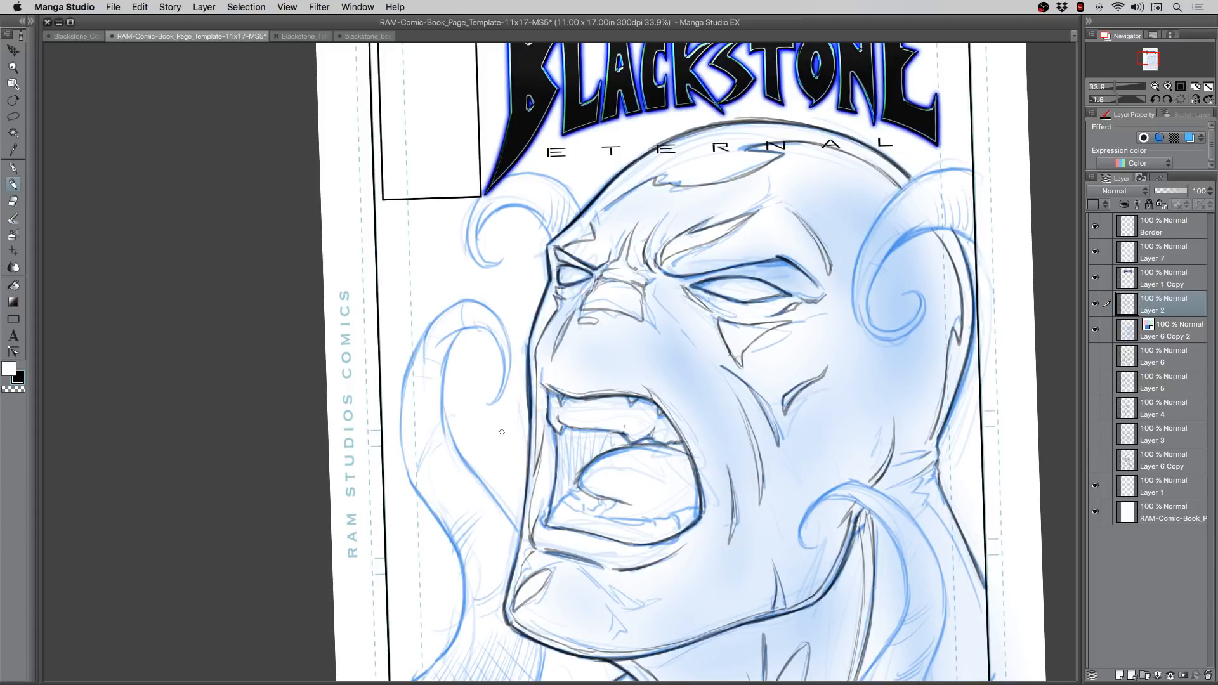
drag(448, 445, 444, 390)
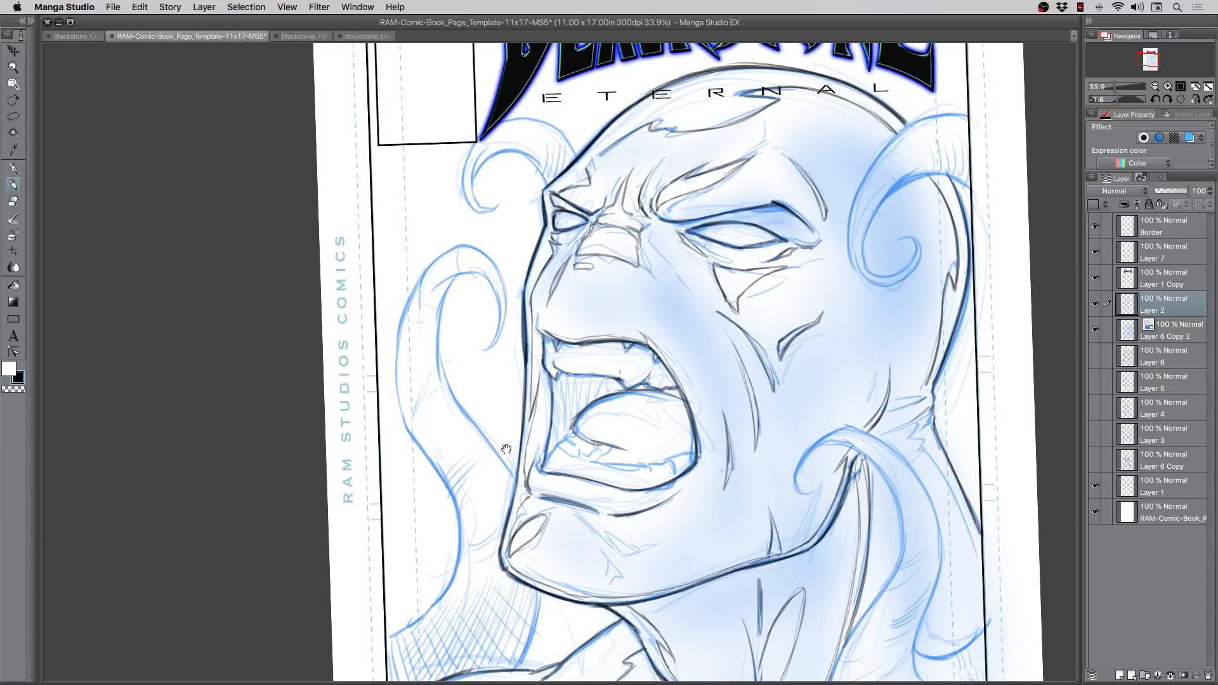
drag(506, 449, 508, 477)
mouse_move(683, 319)
mouse_down()
mouse_move(660, 285)
mouse_move(709, 360)
mouse_up()
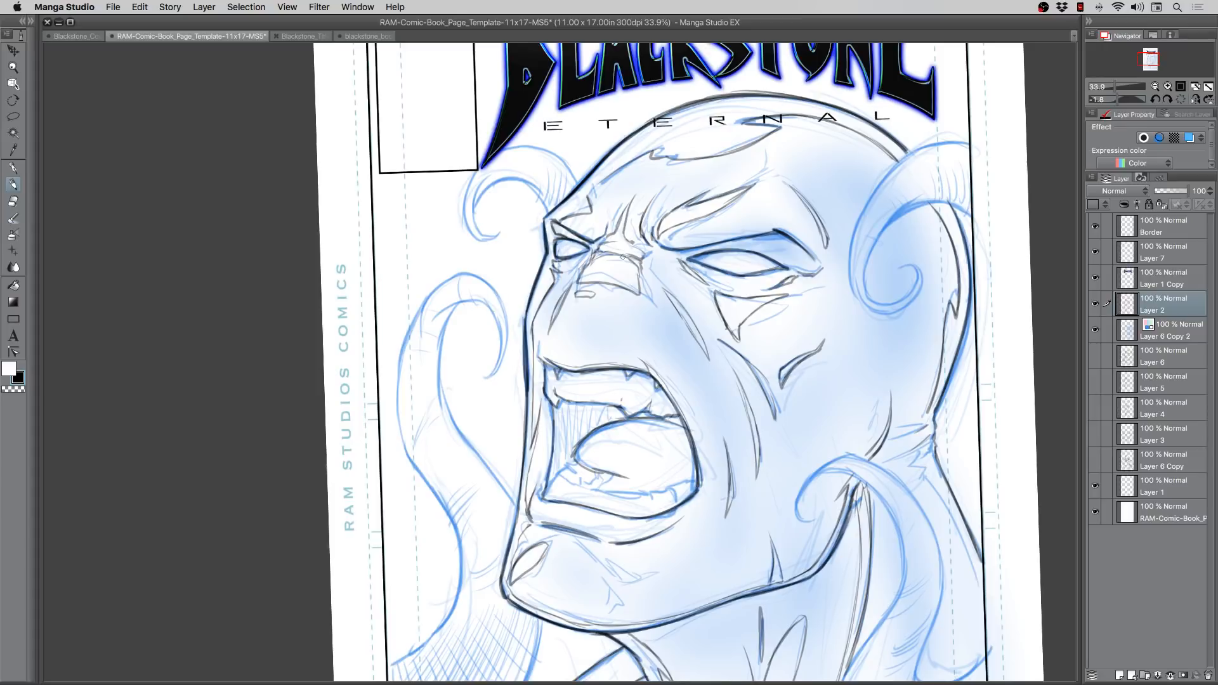
mouse_move(657, 255)
mouse_down()
mouse_move(651, 267)
mouse_move(671, 290)
mouse_up()
drag(806, 275, 817, 282)
Step: Draw the skin folds at the base of the skull and the inner lines along the back of the neck
scroll(487, 335, right, 5)
scroll(487, 335, down, 3)
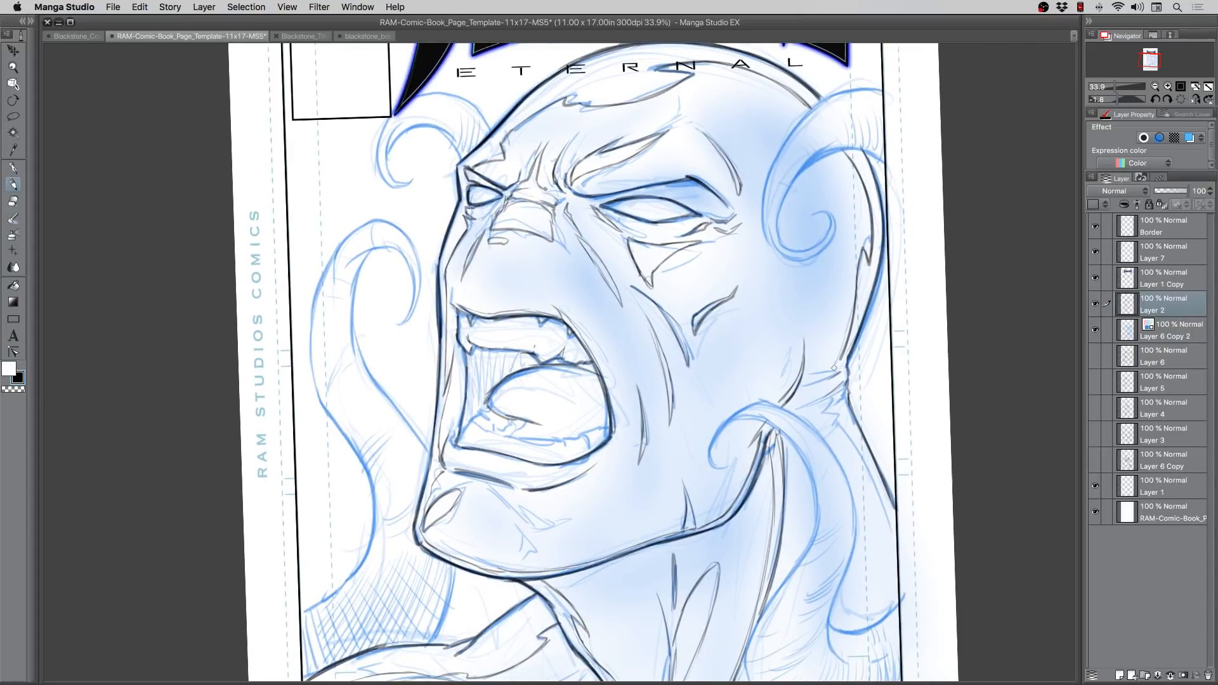
mouse_move(843, 360)
mouse_down()
mouse_move(810, 387)
mouse_move(841, 374)
mouse_up()
mouse_move(841, 373)
mouse_down()
mouse_move(805, 408)
mouse_move(831, 390)
mouse_move(826, 411)
mouse_move(886, 531)
mouse_up()
drag(866, 480, 894, 543)
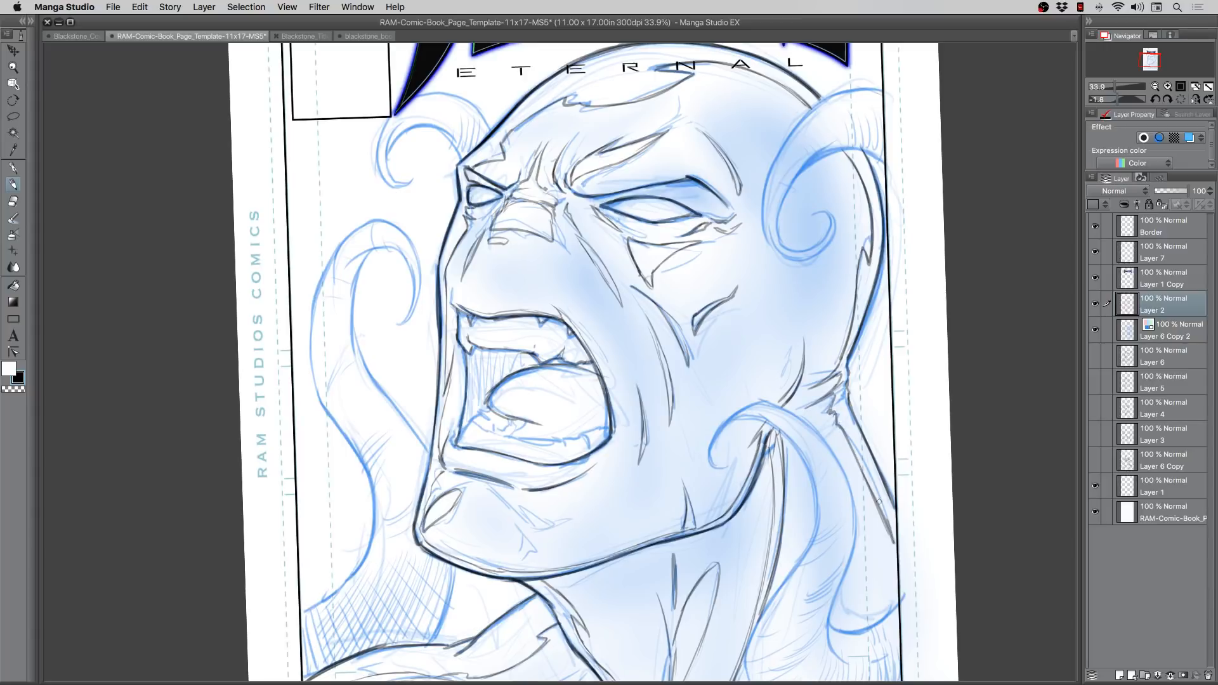
drag(846, 444, 894, 513)
Step: Draw the curled tip and inner edge of the tentacle overlapping the jaw
drag(600, 514, 512, 425)
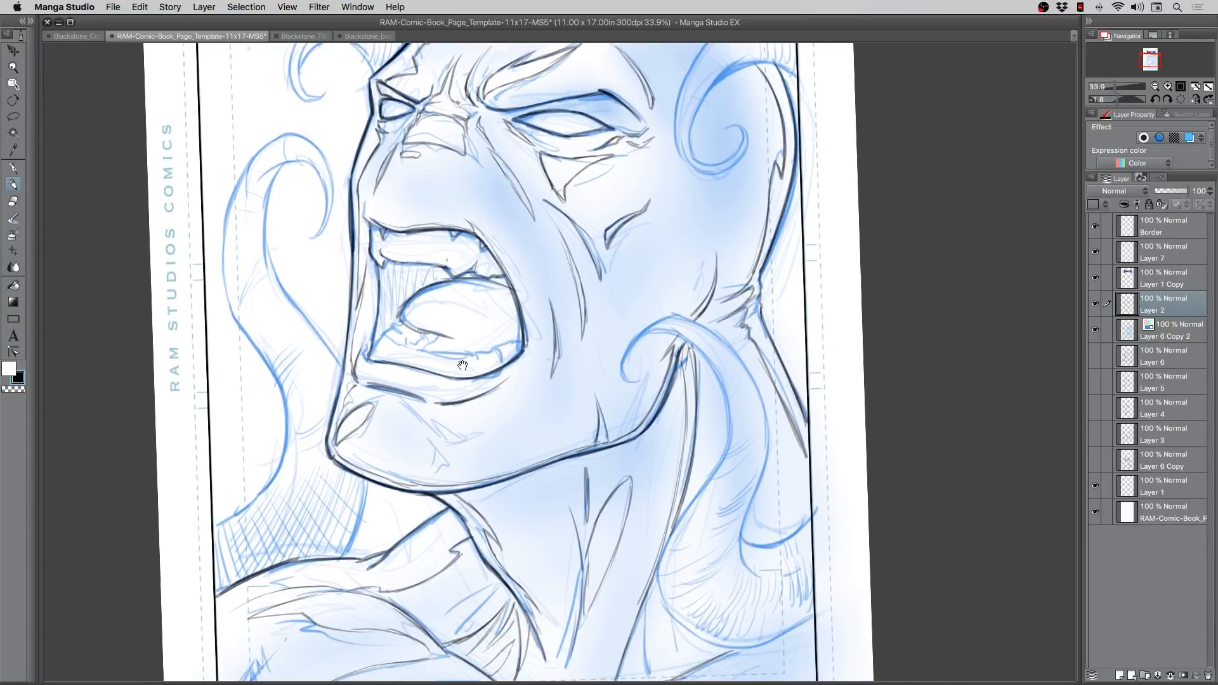
mouse_move(629, 380)
mouse_down()
mouse_move(690, 346)
mouse_move(729, 419)
mouse_move(709, 364)
mouse_move(726, 448)
mouse_move(723, 391)
mouse_move(713, 472)
mouse_move(727, 436)
mouse_move(658, 565)
mouse_move(672, 526)
mouse_move(667, 585)
mouse_move(664, 540)
mouse_move(670, 602)
mouse_up()
mouse_move(628, 364)
mouse_down()
mouse_move(657, 319)
mouse_move(643, 327)
mouse_move(685, 321)
mouse_move(654, 302)
mouse_move(747, 366)
mouse_up()
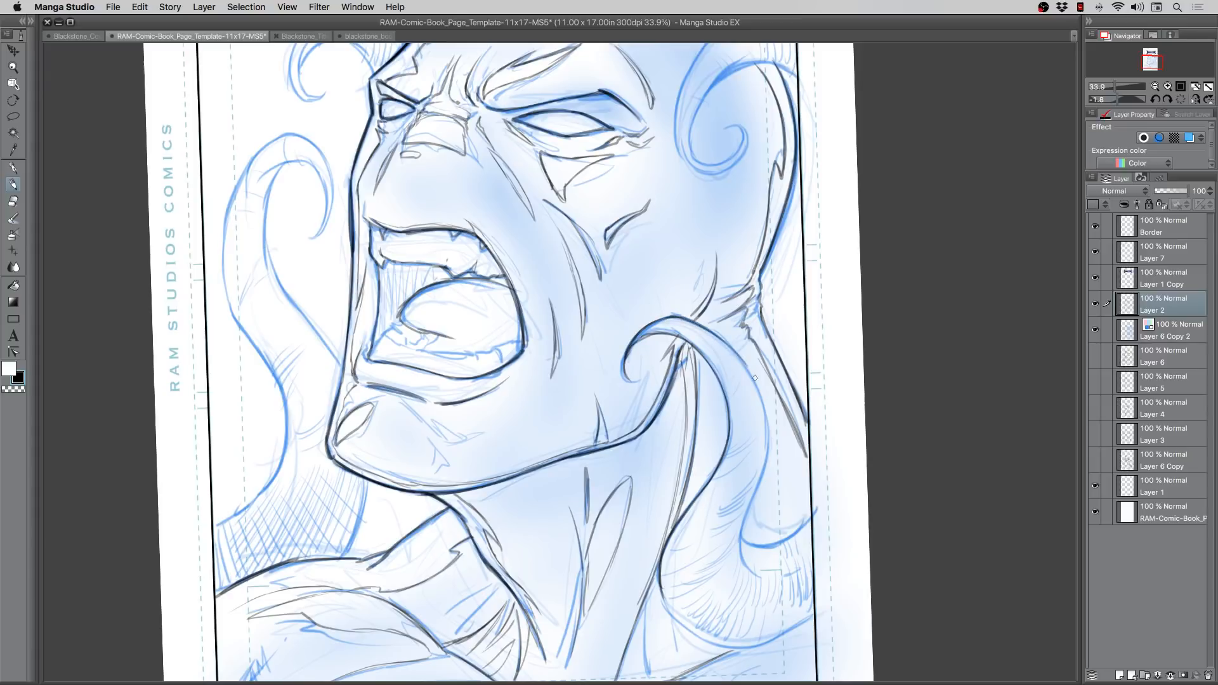
Step: Draw the outer edge of the jaw tentacle down to its hooked bend at the page border
drag(711, 328, 760, 397)
drag(739, 354, 767, 447)
drag(756, 385, 761, 482)
drag(768, 415, 748, 502)
drag(765, 449, 742, 527)
drag(758, 485, 737, 572)
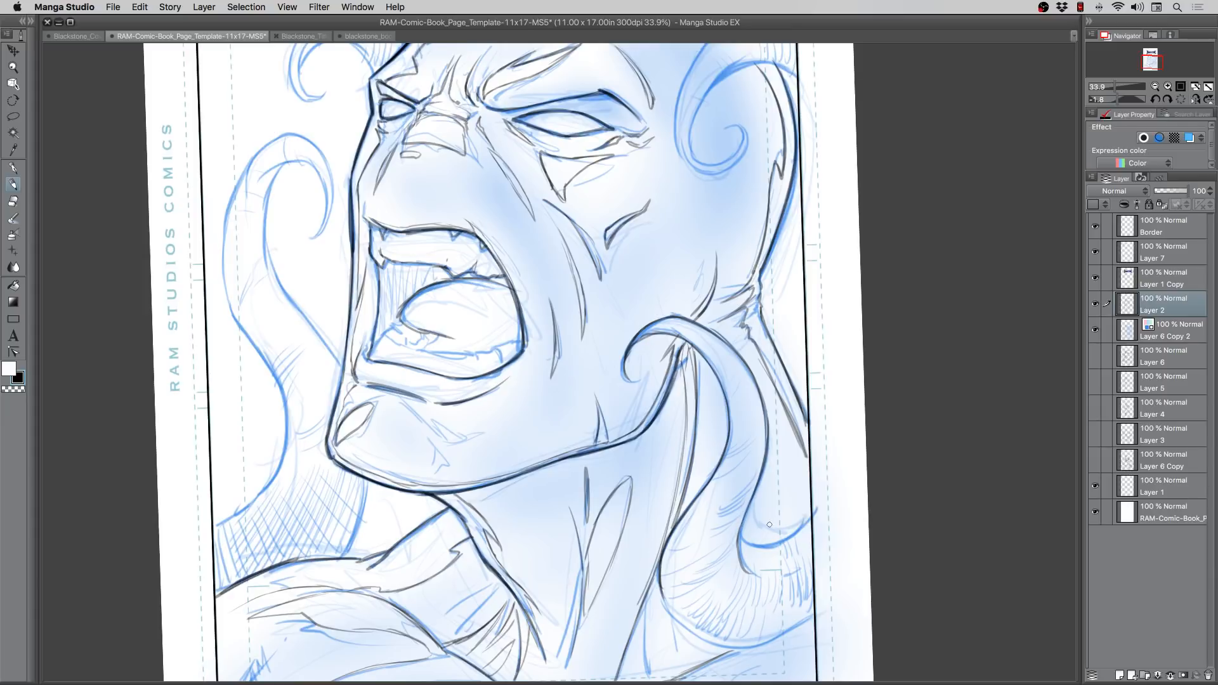
mouse_move(740, 530)
mouse_down()
mouse_move(761, 544)
mouse_move(791, 534)
mouse_move(883, 387)
mouse_up()
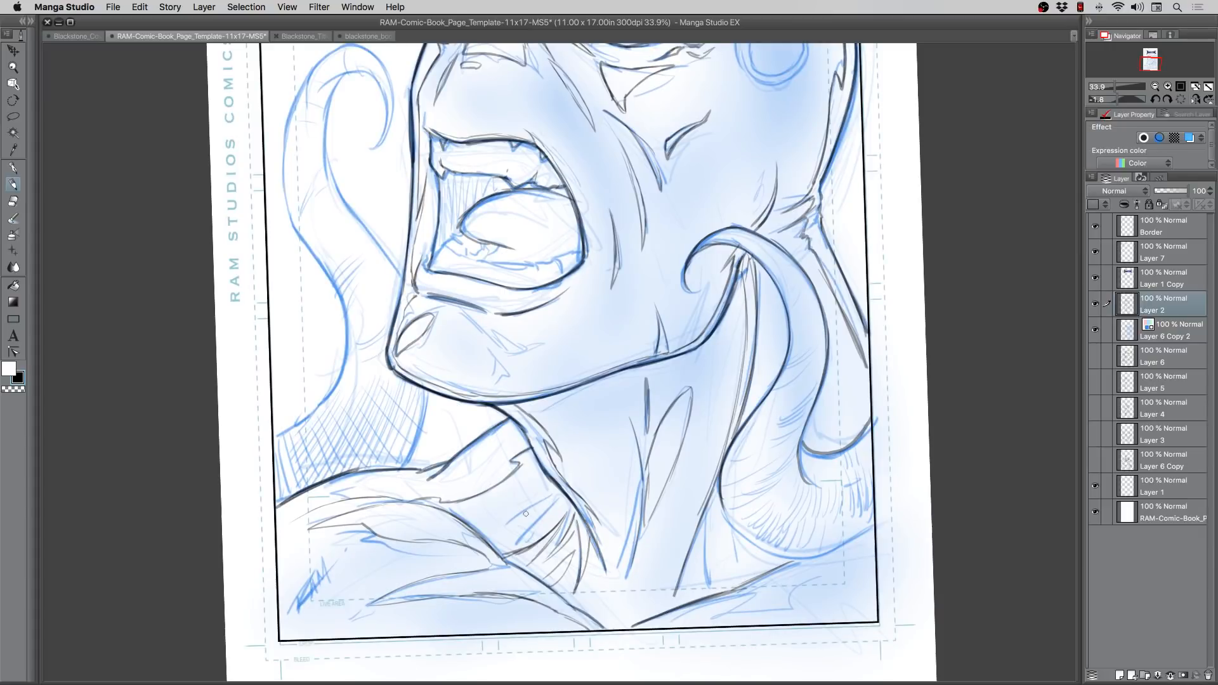
Step: Rotate the canvas to draw the bottom curve of the jaw tentacle, then turn the page back upright
key(r)
drag(525, 513, 357, 410)
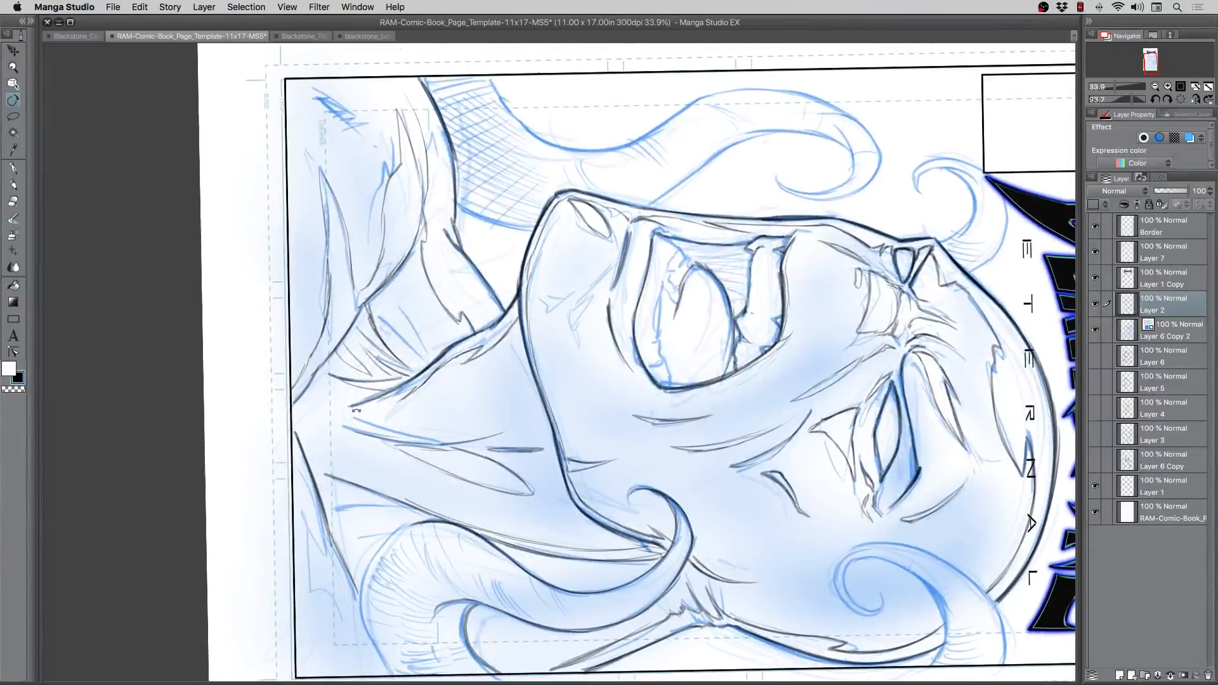
key(p)
drag(394, 488, 583, 303)
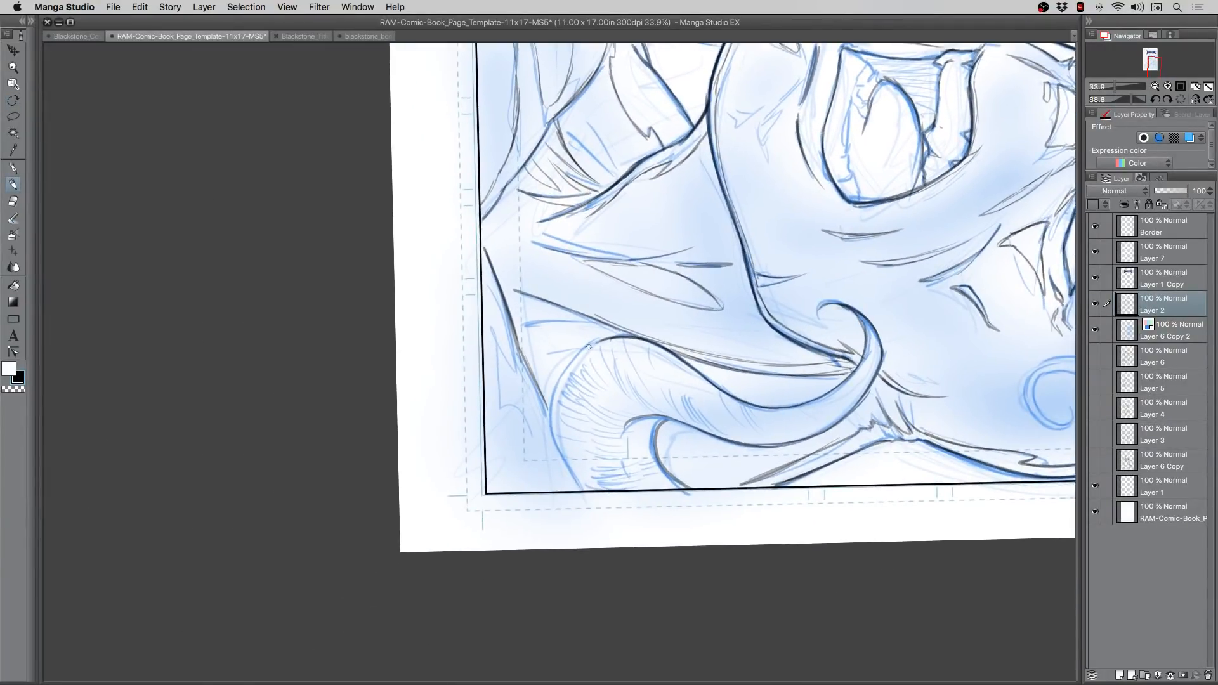
mouse_move(588, 347)
mouse_down()
mouse_move(555, 392)
mouse_move(573, 361)
mouse_move(552, 415)
mouse_move(574, 493)
mouse_up()
key(r)
mouse_move(373, 477)
mouse_down()
mouse_move(313, 535)
mouse_move(457, 598)
mouse_move(582, 600)
mouse_move(662, 557)
mouse_up()
key(p)
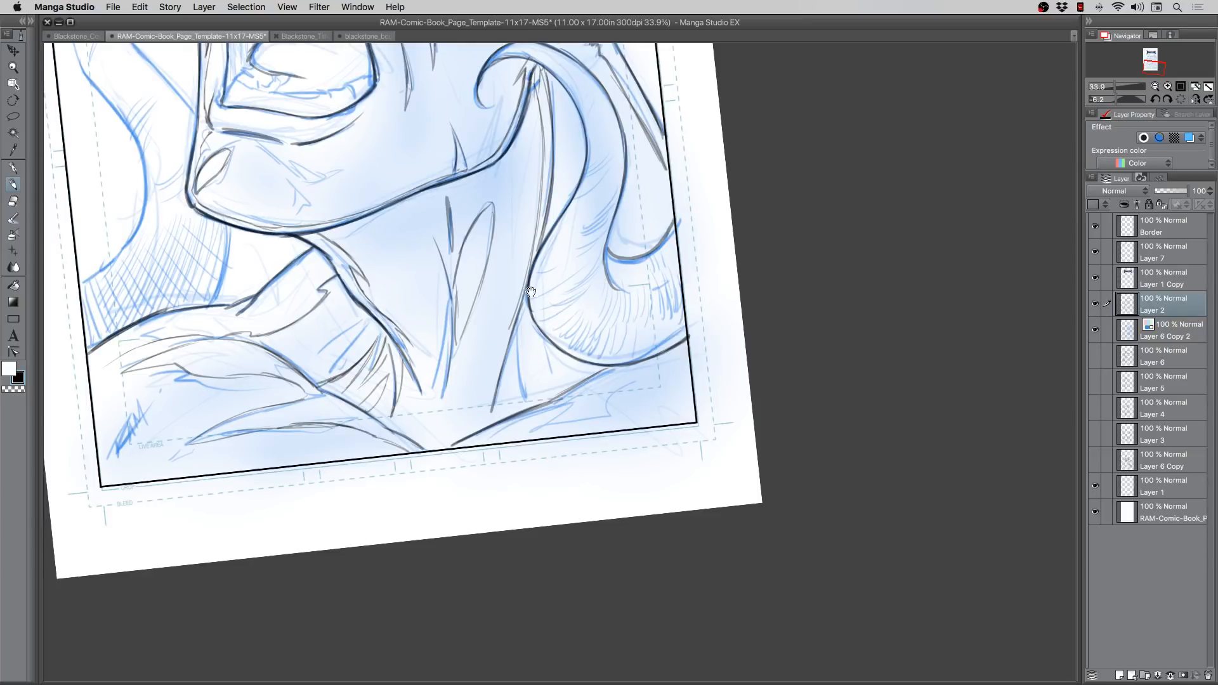
Step: Outline the curled tentacle overlapping the back of the head
mouse_move(529, 290)
mouse_down()
mouse_move(593, 320)
mouse_move(642, 378)
mouse_up()
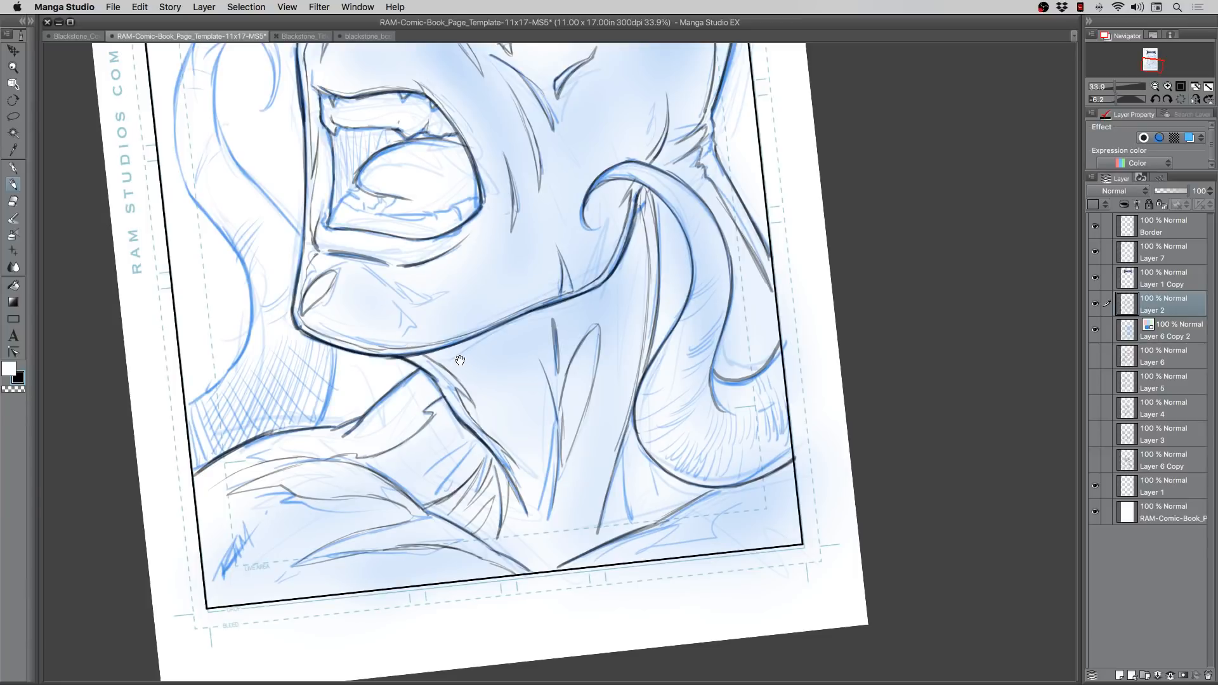
drag(437, 343, 600, 506)
mouse_move(486, 347)
mouse_down()
mouse_move(489, 388)
mouse_move(446, 404)
mouse_move(415, 465)
mouse_up()
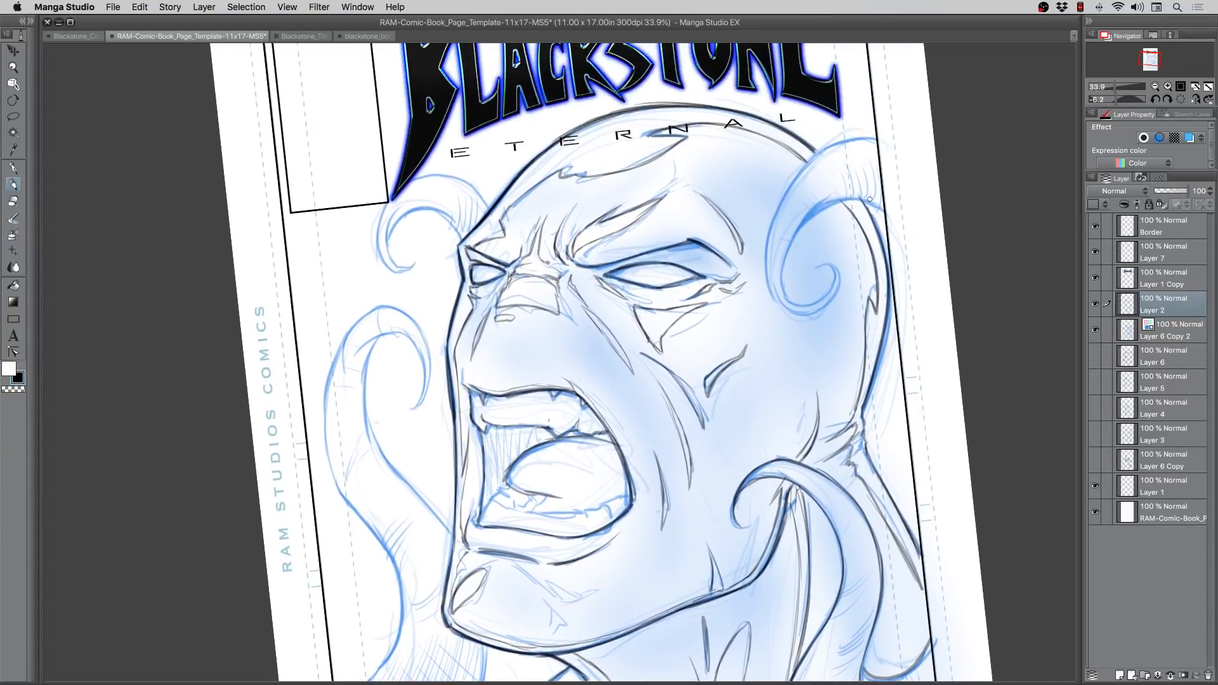
mouse_move(881, 203)
mouse_down()
mouse_move(827, 203)
mouse_move(853, 198)
mouse_move(819, 206)
mouse_move(795, 234)
mouse_move(815, 212)
mouse_move(784, 268)
mouse_move(791, 300)
mouse_move(825, 295)
mouse_move(800, 304)
mouse_move(832, 267)
mouse_move(826, 292)
mouse_move(823, 263)
mouse_move(832, 273)
mouse_move(770, 287)
mouse_move(769, 226)
mouse_move(770, 237)
mouse_move(802, 162)
mouse_move(782, 193)
mouse_move(845, 139)
mouse_move(812, 154)
mouse_move(876, 140)
mouse_up()
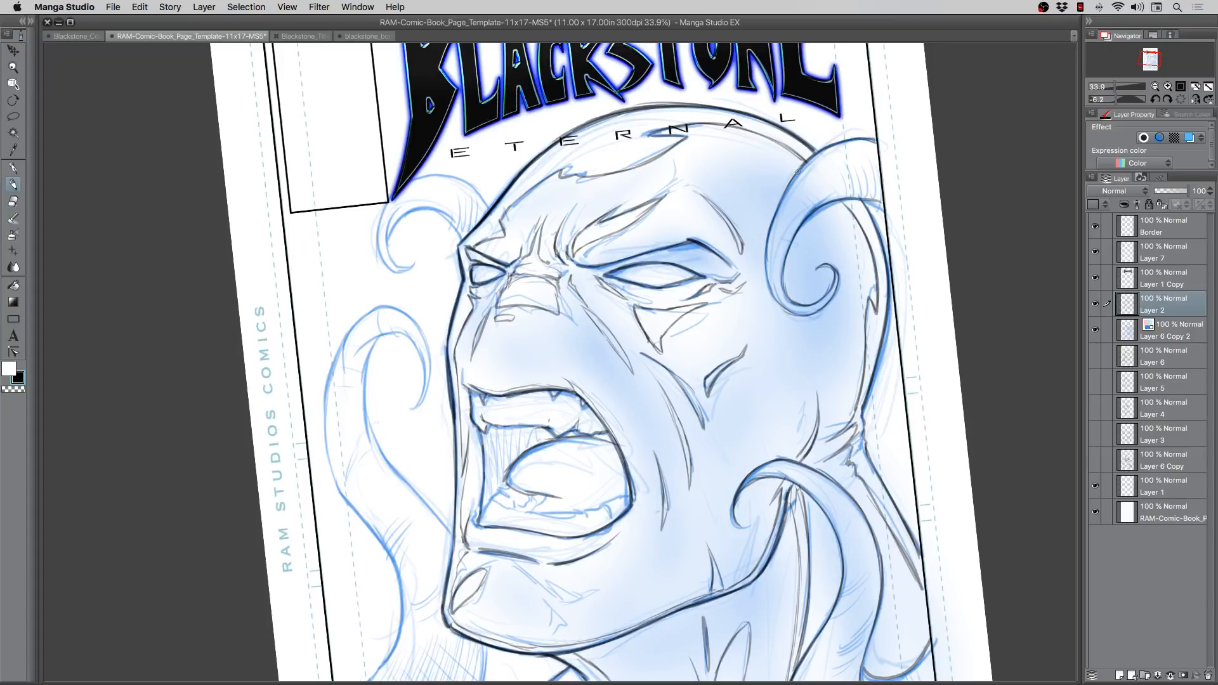
Step: Finish the cross contour on the tentacle behind the head and outline the tall curled tentacle in front of the face
drag(837, 195, 876, 201)
drag(337, 416, 487, 293)
mouse_move(500, 163)
mouse_down()
mouse_move(504, 307)
mouse_move(496, 291)
mouse_move(553, 372)
mouse_move(529, 340)
mouse_move(559, 390)
mouse_move(567, 441)
mouse_move(551, 486)
mouse_move(506, 528)
mouse_up()
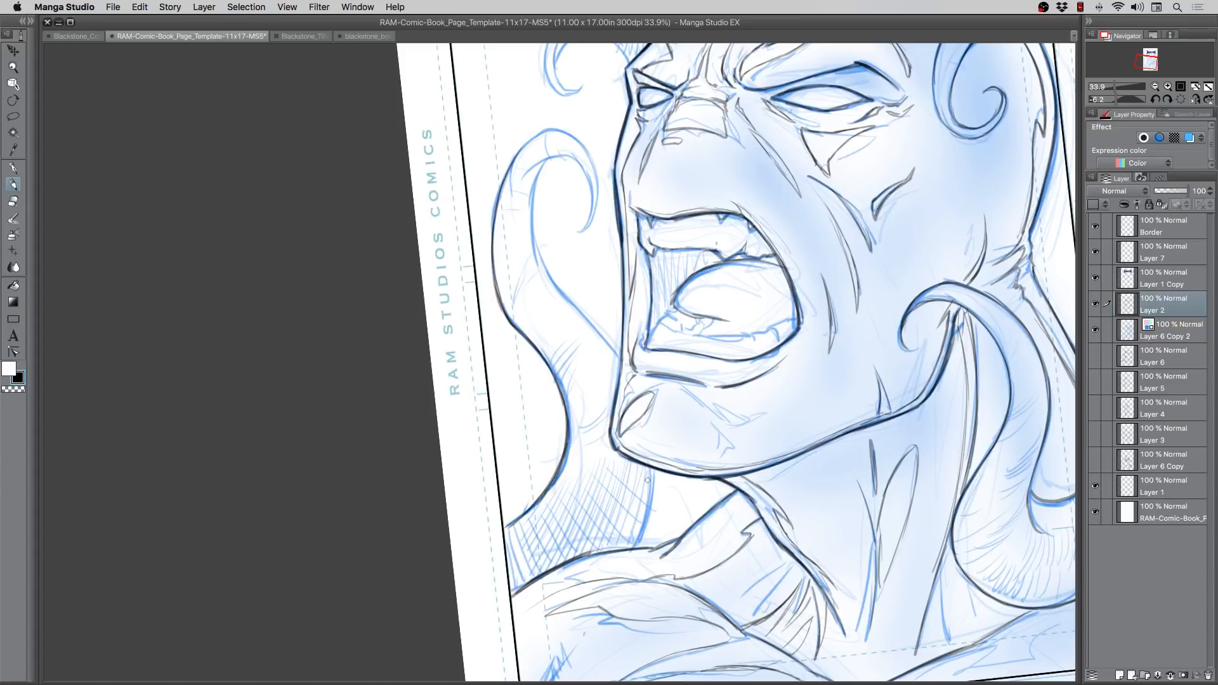
drag(653, 468, 645, 521)
mouse_move(609, 355)
mouse_down()
mouse_move(542, 269)
mouse_move(550, 276)
mouse_move(533, 225)
mouse_move(543, 259)
mouse_move(539, 187)
mouse_move(530, 206)
mouse_move(547, 161)
mouse_move(579, 165)
mouse_move(571, 160)
mouse_move(588, 208)
mouse_move(590, 181)
mouse_move(583, 227)
mouse_move(593, 165)
mouse_move(596, 190)
mouse_move(574, 136)
mouse_move(592, 163)
mouse_move(565, 132)
mouse_move(525, 138)
mouse_move(543, 129)
mouse_move(553, 131)
mouse_move(506, 172)
mouse_move(548, 131)
mouse_move(516, 154)
mouse_move(491, 264)
mouse_up()
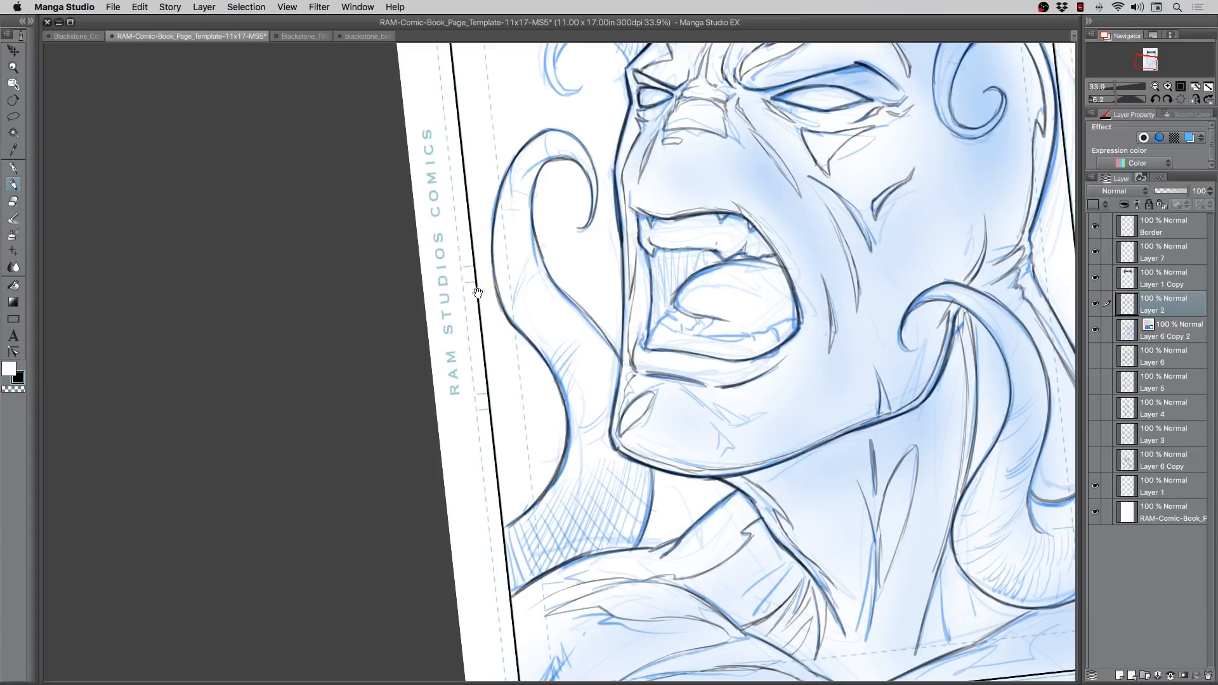
mouse_move(558, 289)
mouse_down()
mouse_move(608, 343)
mouse_move(550, 276)
mouse_up()
Step: Rotate the canvas and outline the small curled tentacle beside the brow, below the title logo
scroll(487, 344, up, 10)
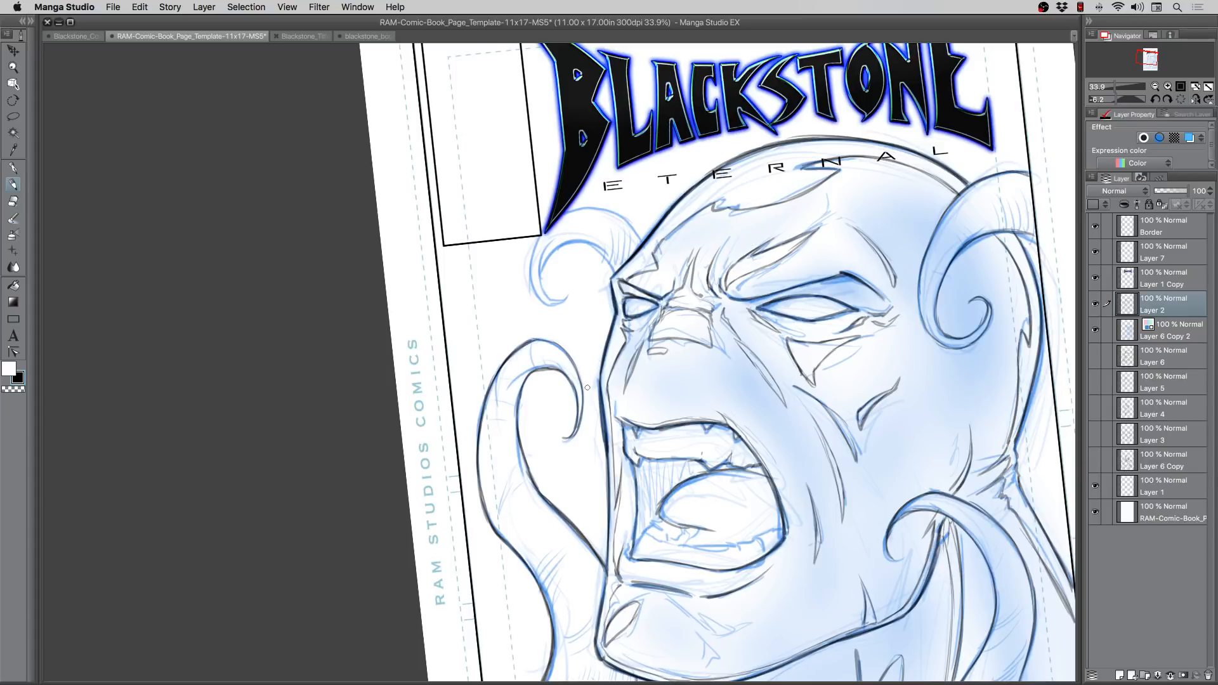
drag(571, 400, 536, 430)
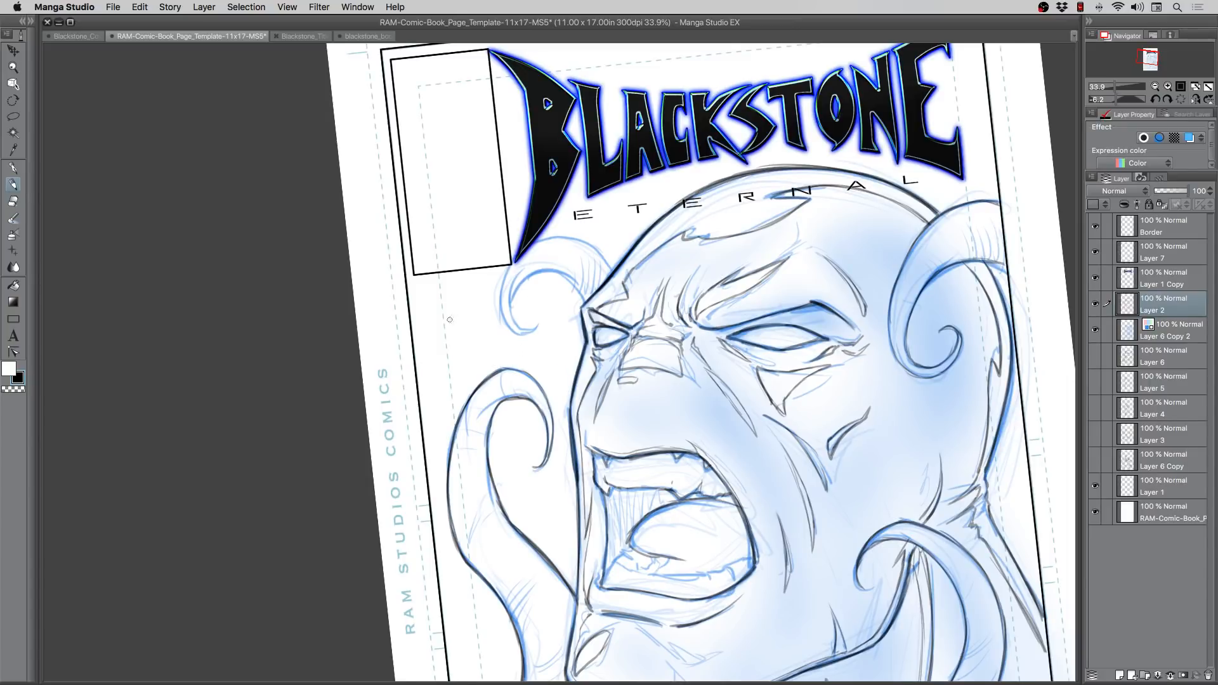
key(r)
mouse_move(412, 309)
mouse_down()
mouse_move(538, 148)
mouse_move(598, 278)
mouse_up()
key(p)
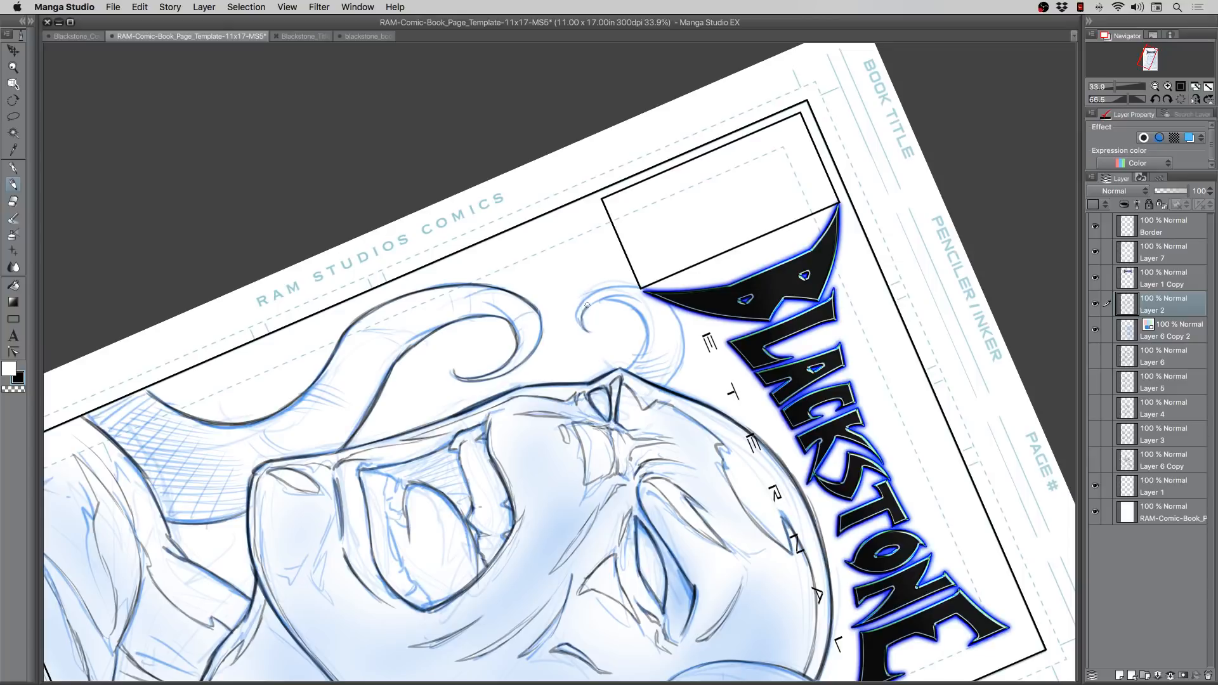
mouse_move(606, 299)
mouse_down()
mouse_move(636, 314)
mouse_move(644, 342)
mouse_move(630, 371)
mouse_up()
mouse_move(582, 299)
mouse_down()
mouse_move(639, 287)
mouse_move(673, 310)
mouse_move(670, 385)
mouse_up()
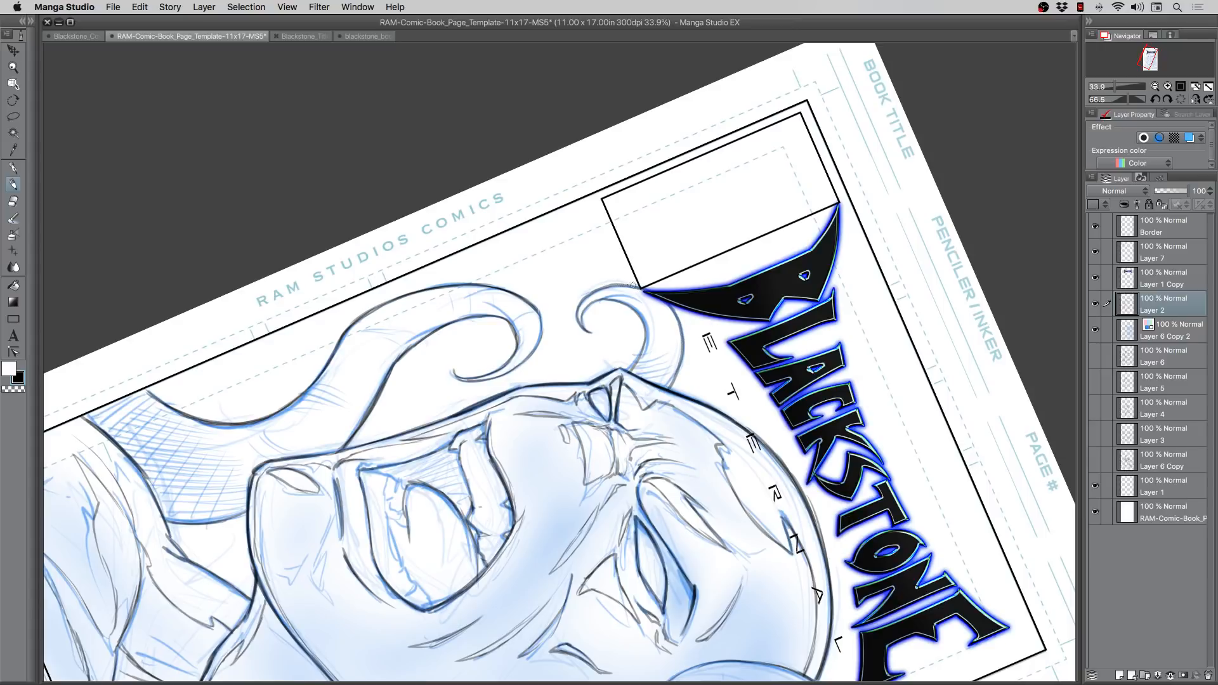
drag(674, 312, 674, 380)
Step: Set the page upright and check the line art with the Layer 6 Copy 2 underdrawing hidden, then show it again
click(13, 102)
double_click(15, 100)
click(15, 68)
scroll(488, 267, down, 5)
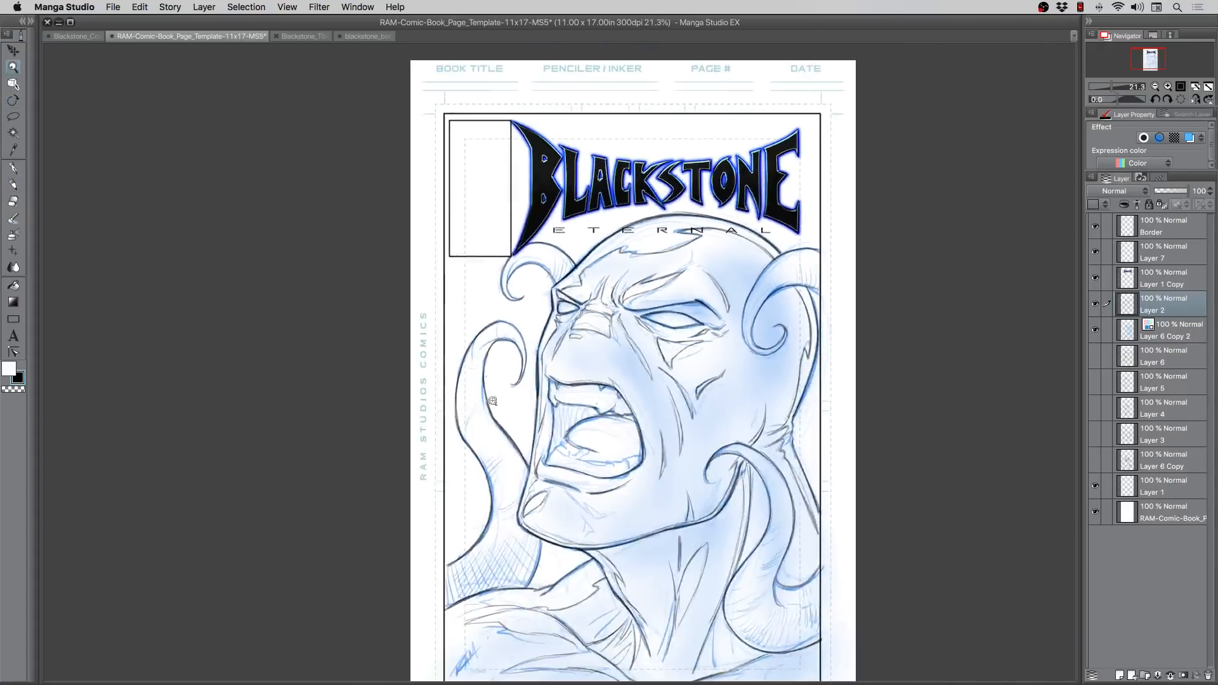
scroll(508, 304, up, 2)
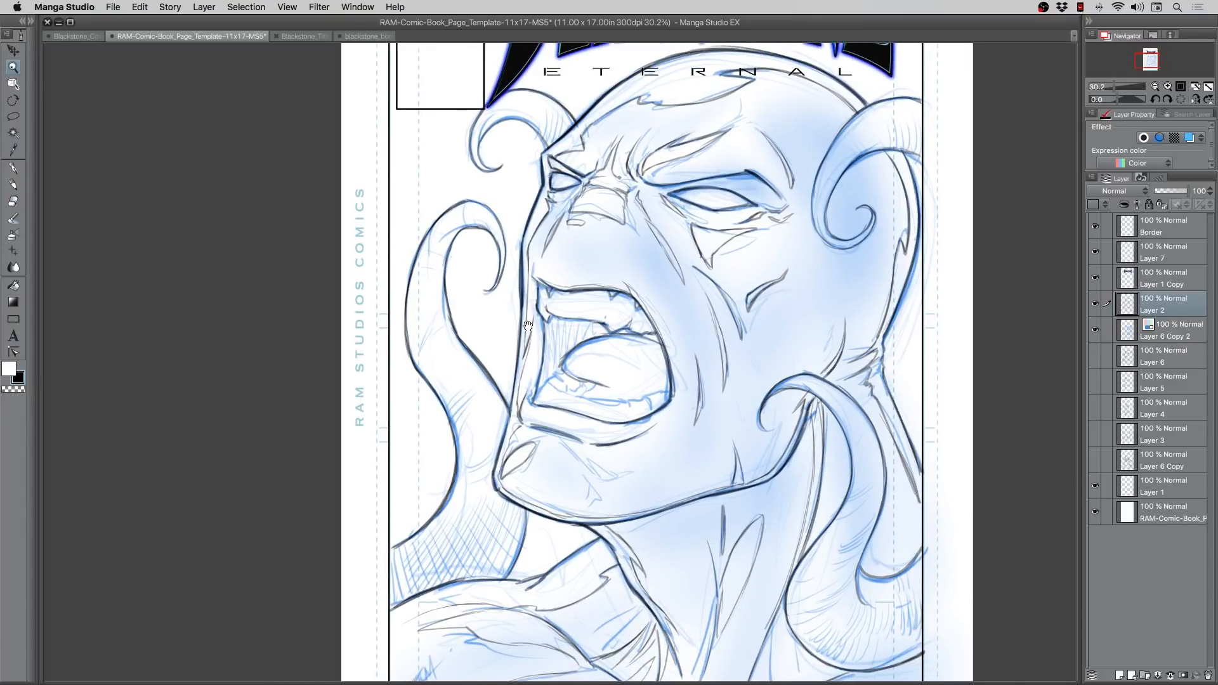
click(1094, 330)
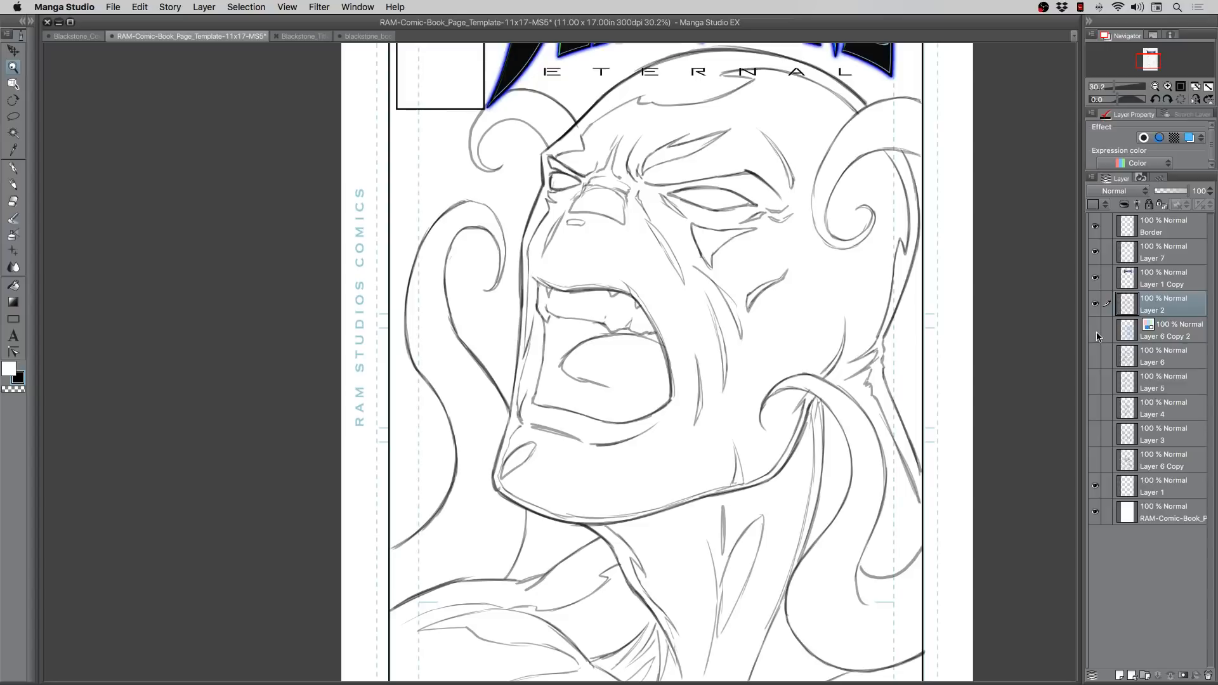
click(1095, 329)
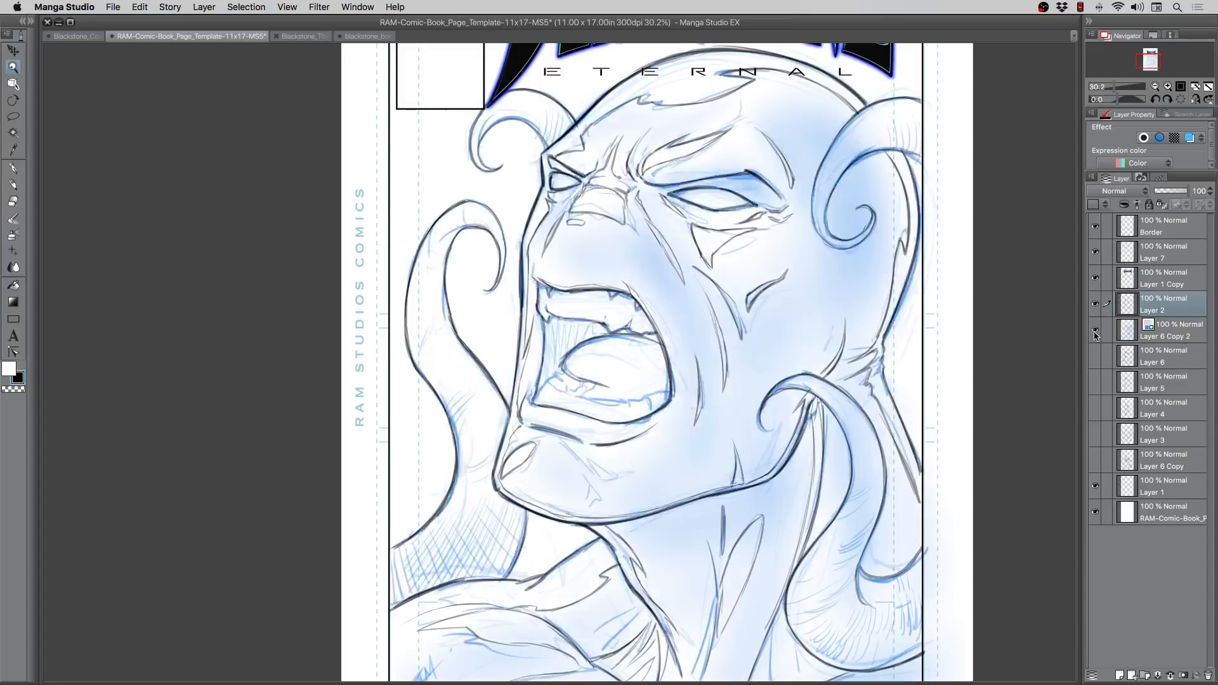
Step: Draw the uneven edges of the upper and lower teeth and the contour lines on the tongue
click(514, 293)
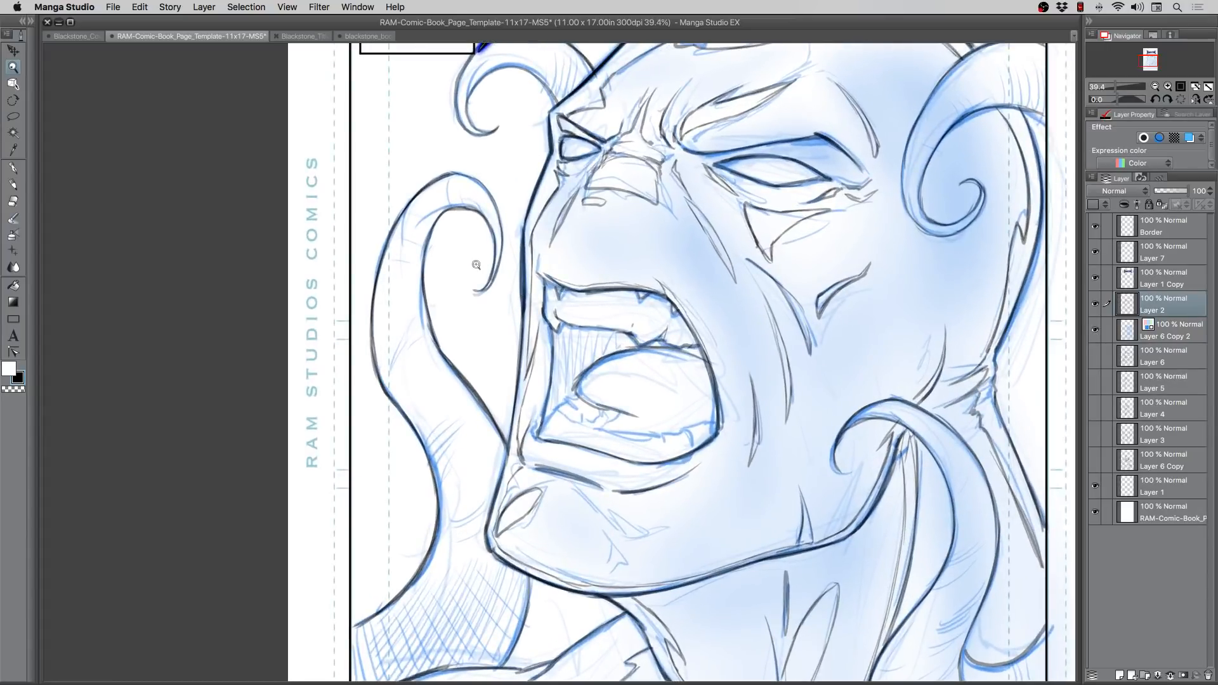
click(12, 182)
mouse_move(542, 429)
mouse_down()
mouse_move(632, 438)
mouse_move(704, 422)
mouse_up()
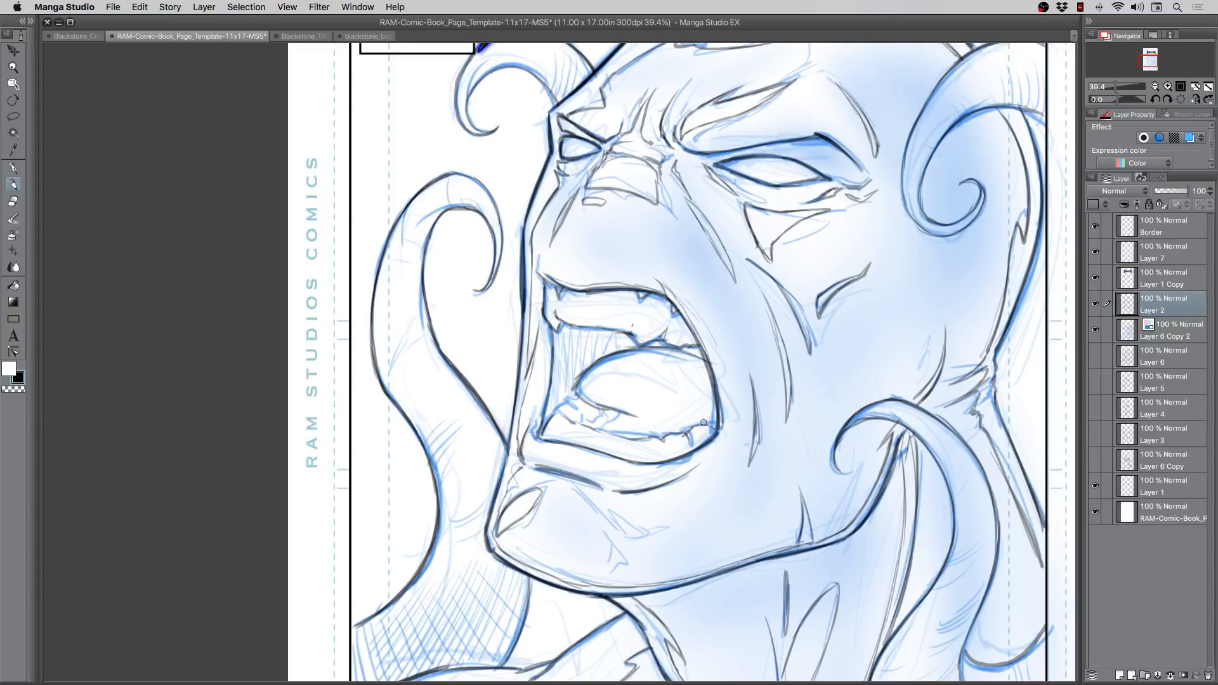
drag(580, 422, 578, 411)
drag(560, 331, 629, 332)
mouse_move(579, 400)
mouse_down()
mouse_move(595, 417)
mouse_move(585, 421)
mouse_move(605, 411)
mouse_move(616, 422)
mouse_up()
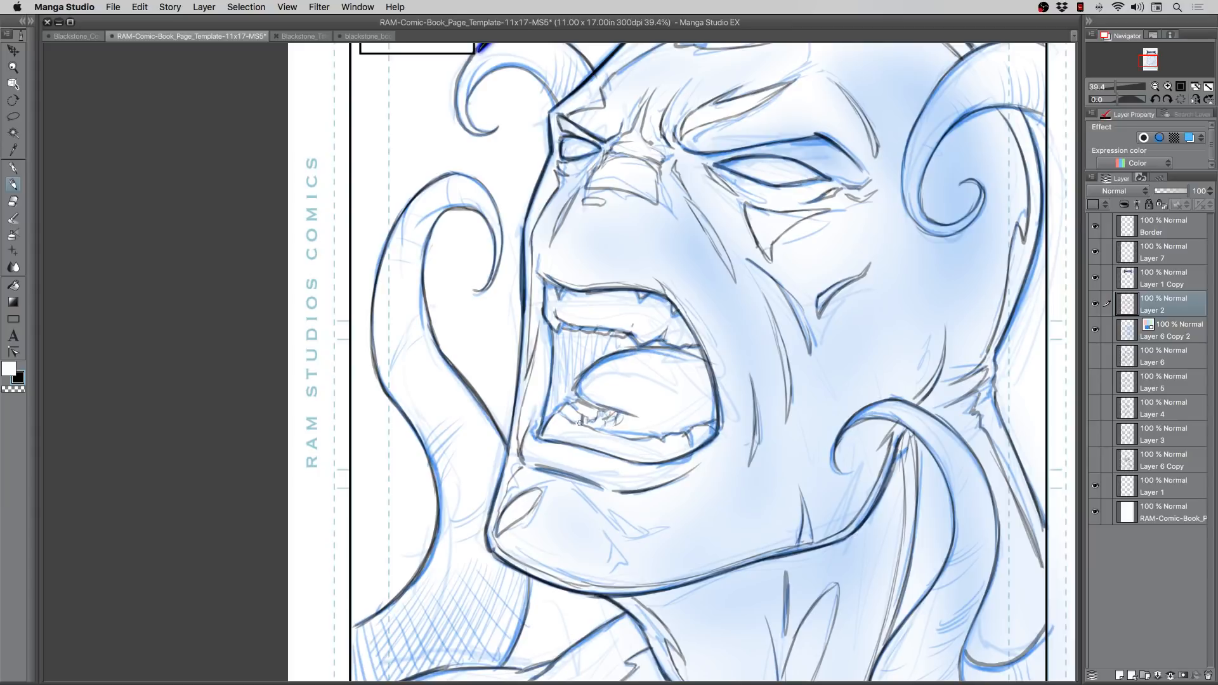
mouse_move(683, 362)
mouse_down()
mouse_move(640, 366)
mouse_move(646, 375)
mouse_move(613, 385)
mouse_move(651, 404)
mouse_up()
Step: Examine the pencilled mouth, face and tentacles across the whole cover
click(13, 67)
drag(522, 311, 494, 299)
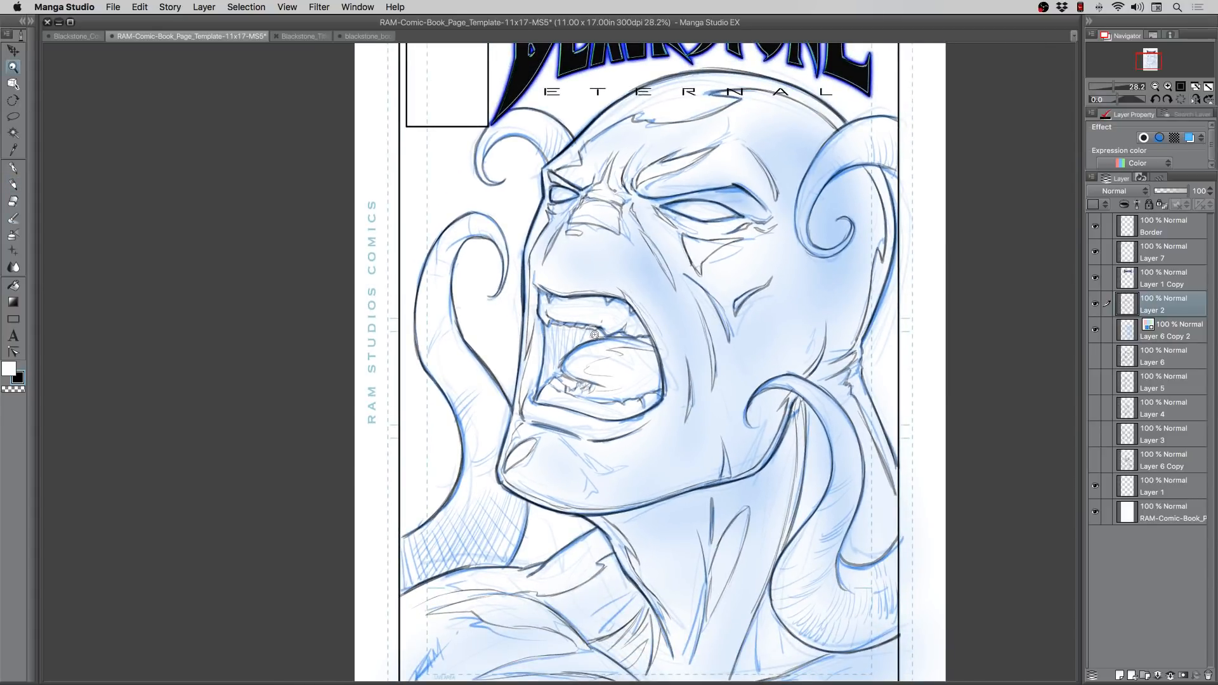
drag(621, 390, 612, 404)
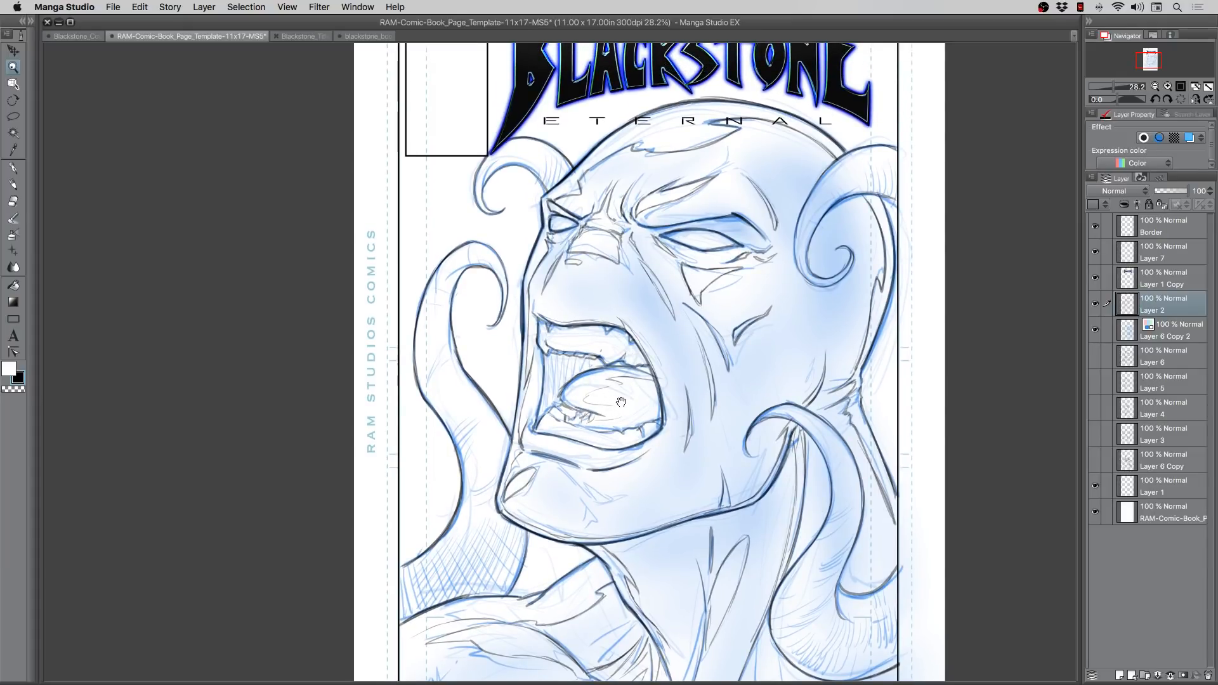
scroll(620, 403, up, 2)
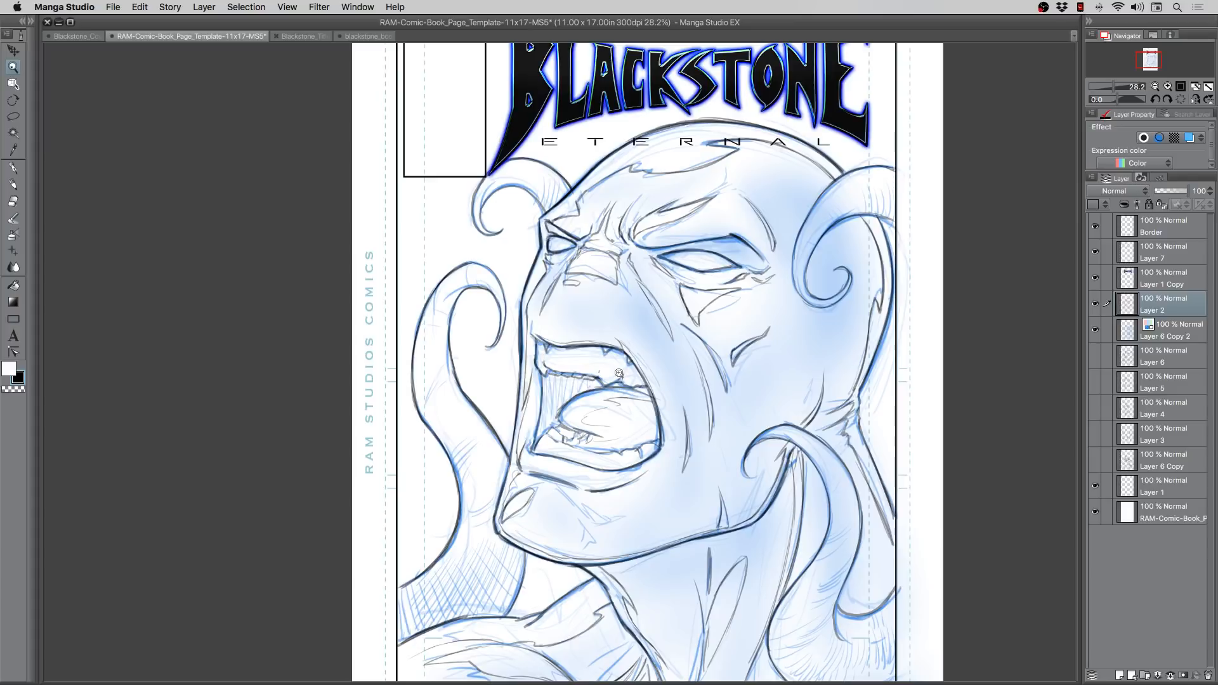
scroll(535, 407, down, 2)
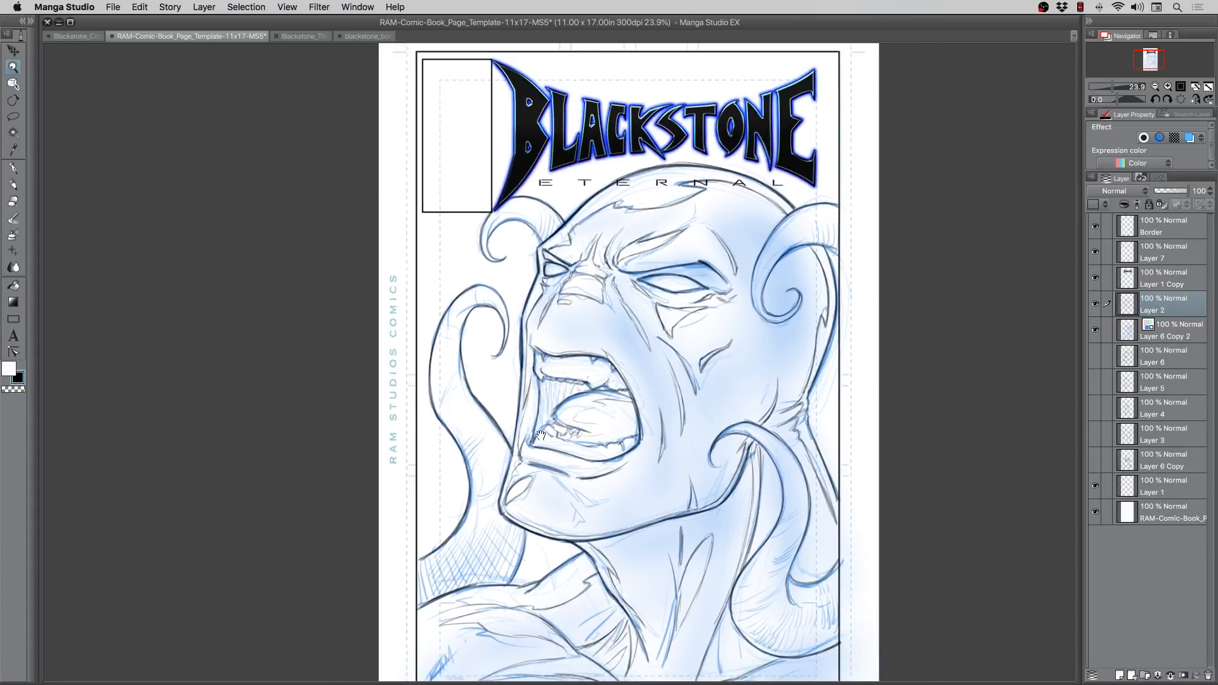
drag(540, 435, 497, 377)
drag(567, 487, 498, 364)
Step: Draw the short curved fold lines at the base of the neck beside the jaw tentacle
scroll(659, 539, up, 4)
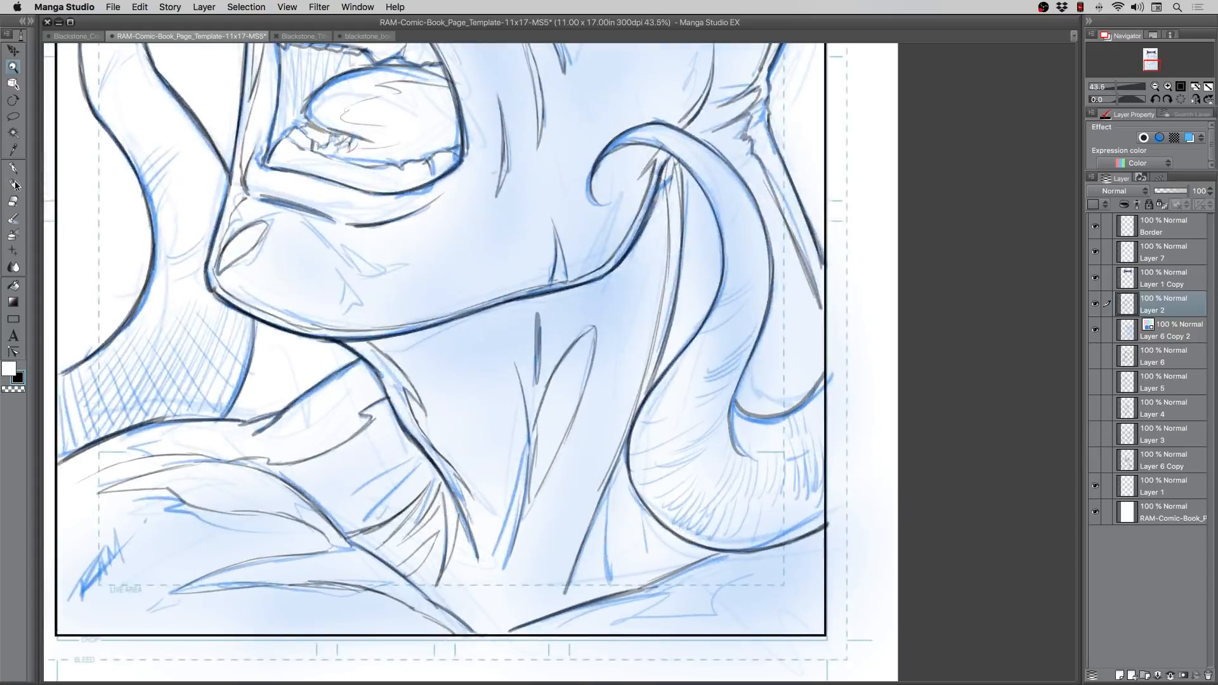
click(15, 184)
drag(606, 501, 608, 587)
drag(605, 525, 616, 594)
drag(642, 495, 652, 574)
drag(637, 528, 665, 574)
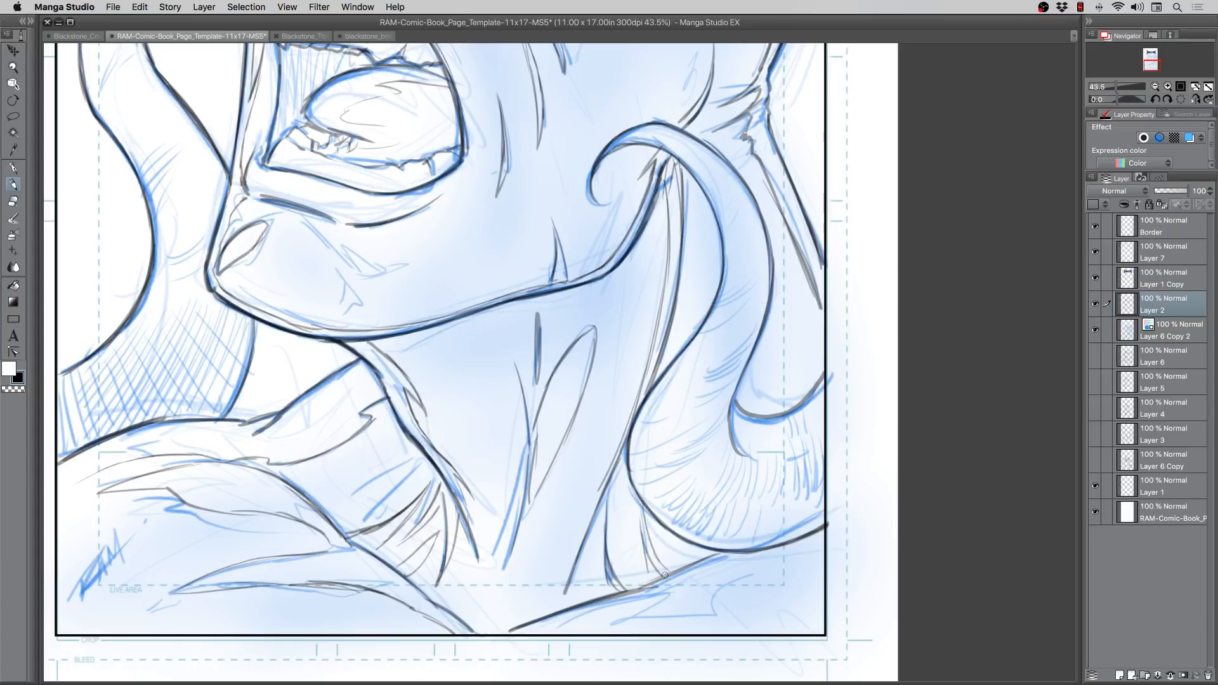
Step: Add the collarbone lines below the tentacle and the narrow tendon lines at the pit of the throat
mouse_move(586, 523)
mouse_down()
mouse_move(563, 605)
mouse_move(593, 506)
mouse_up()
mouse_move(560, 627)
mouse_down()
mouse_move(740, 590)
mouse_move(690, 589)
mouse_move(756, 554)
mouse_up()
drag(692, 585, 788, 593)
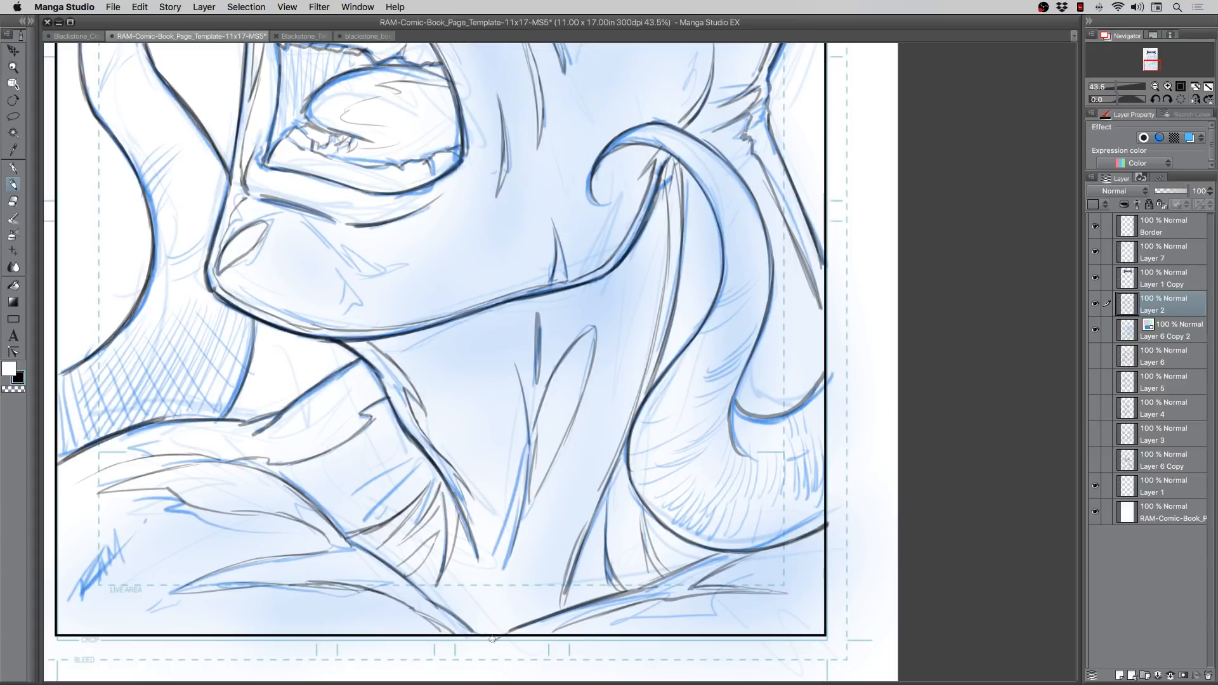
mouse_move(494, 617)
mouse_down()
mouse_move(528, 532)
mouse_move(493, 612)
mouse_up()
Step: Hatch curved texture lines across the jaw tentacle's lower bend near the page border
mouse_move(730, 410)
mouse_down()
mouse_move(763, 463)
mouse_move(746, 416)
mouse_move(794, 486)
mouse_up()
mouse_move(782, 431)
mouse_down()
mouse_move(795, 486)
mouse_move(803, 459)
mouse_move(801, 486)
mouse_move(800, 448)
mouse_move(781, 418)
mouse_move(811, 451)
mouse_move(802, 426)
mouse_move(817, 450)
mouse_up()
mouse_move(800, 413)
mouse_down()
mouse_move(824, 436)
mouse_move(823, 399)
mouse_move(796, 516)
mouse_up()
mouse_move(813, 465)
mouse_down()
mouse_move(779, 530)
mouse_move(791, 457)
mouse_move(781, 512)
mouse_move(786, 482)
mouse_move(772, 502)
mouse_up()
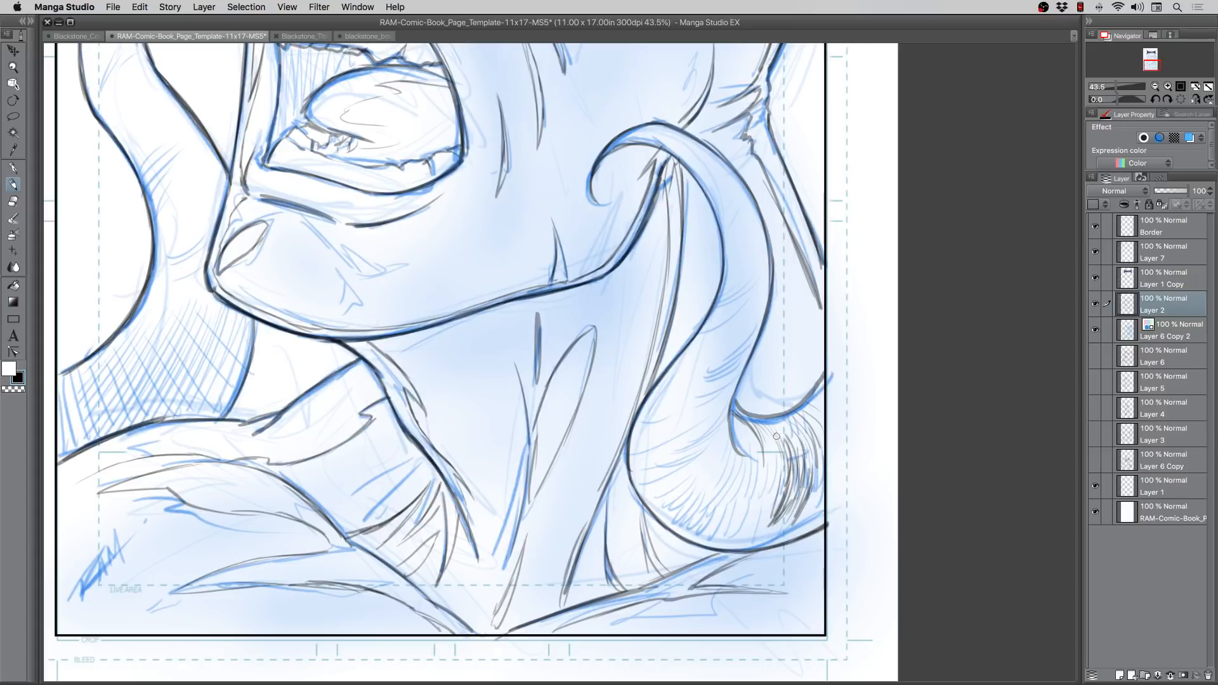
mouse_move(765, 438)
mouse_down()
mouse_move(764, 510)
mouse_move(778, 490)
mouse_move(762, 515)
mouse_move(772, 454)
mouse_move(782, 464)
mouse_move(772, 442)
mouse_move(767, 495)
mouse_move(731, 551)
mouse_up()
drag(775, 517, 745, 549)
mouse_move(779, 524)
mouse_down()
mouse_move(760, 543)
mouse_move(780, 541)
mouse_up()
mouse_move(817, 488)
mouse_down()
mouse_move(793, 534)
mouse_move(810, 526)
mouse_up()
drag(819, 460, 808, 515)
mouse_move(819, 435)
mouse_down()
mouse_move(804, 465)
mouse_move(794, 456)
mouse_move(812, 450)
mouse_move(811, 435)
mouse_up()
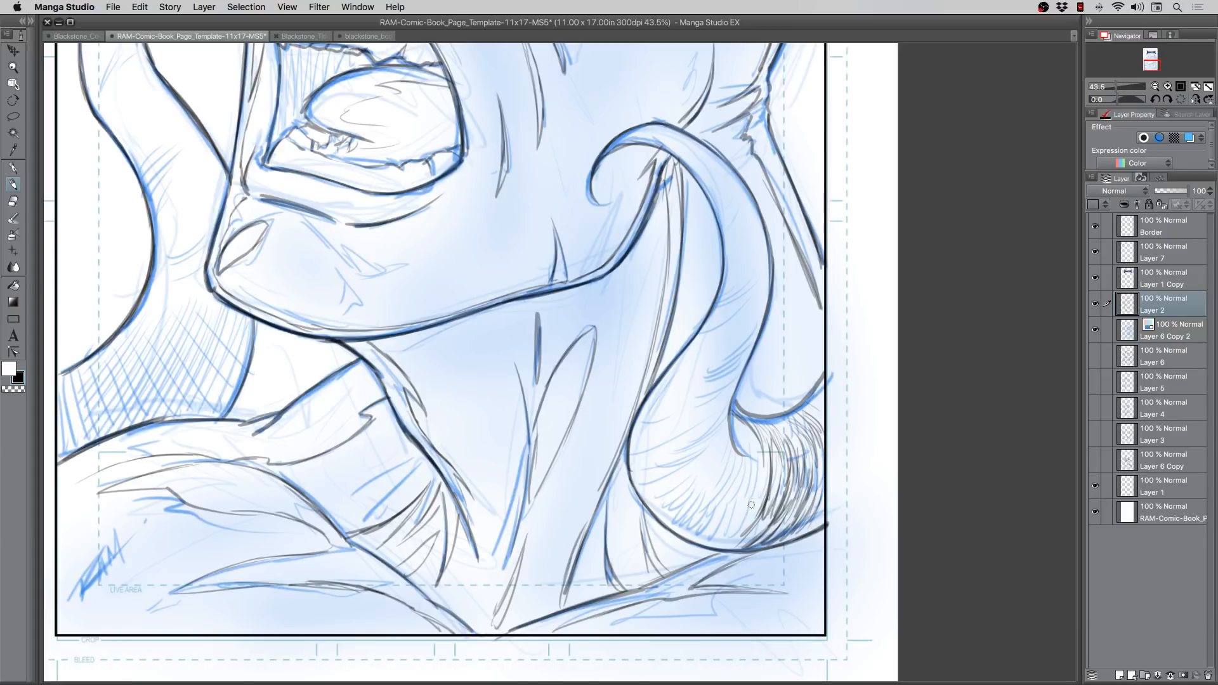
Step: Continue the curved hatching across the middle and underside of the jaw tentacle's bend
drag(759, 501, 733, 528)
mouse_move(756, 473)
mouse_down()
mouse_move(720, 538)
mouse_move(750, 498)
mouse_up()
mouse_move(752, 436)
mouse_down()
mouse_move(740, 501)
mouse_move(698, 530)
mouse_up()
drag(733, 487, 696, 516)
drag(742, 429, 718, 480)
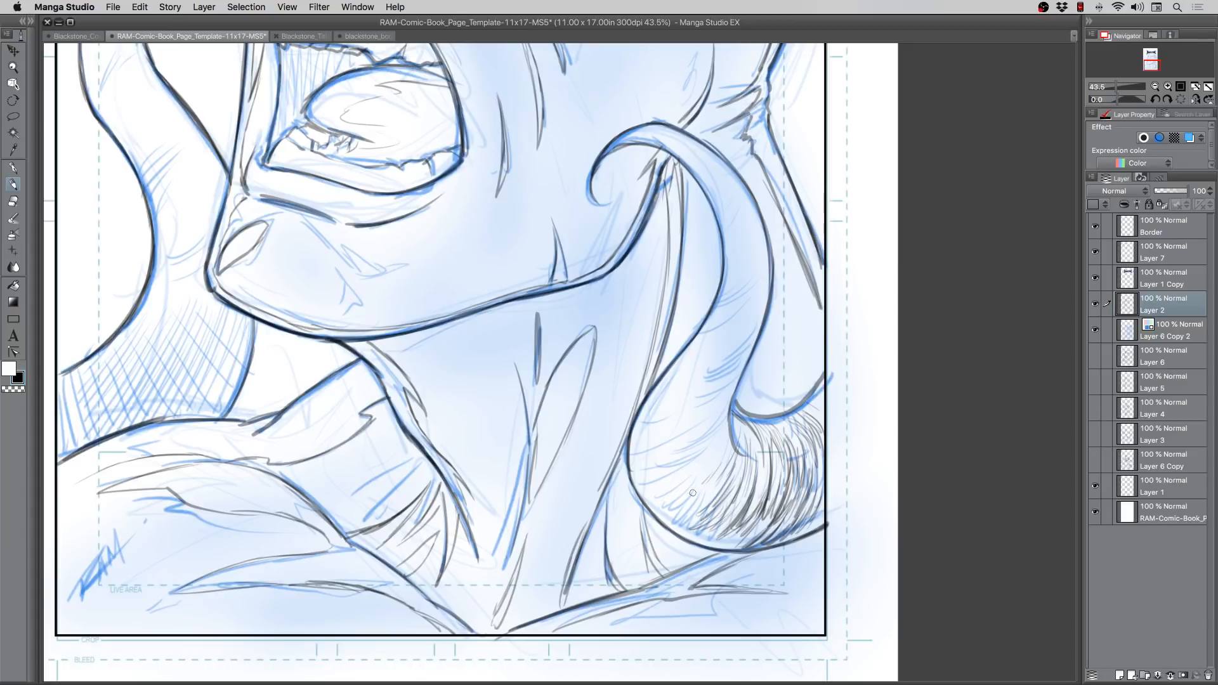
Step: Hatch the outer neck side of the jaw tentacle's bend and the start of its rising stem
mouse_move(751, 343)
mouse_down()
mouse_move(691, 380)
mouse_move(735, 375)
mouse_move(695, 400)
mouse_move(707, 407)
mouse_move(658, 415)
mouse_up()
mouse_move(732, 398)
mouse_down()
mouse_move(687, 442)
mouse_move(706, 437)
mouse_move(656, 460)
mouse_up()
mouse_move(726, 434)
mouse_down()
mouse_move(682, 458)
mouse_move(694, 484)
mouse_move(654, 509)
mouse_up()
mouse_move(722, 480)
mouse_down()
mouse_move(692, 493)
mouse_move(683, 523)
mouse_move(721, 503)
mouse_move(685, 529)
mouse_move(729, 509)
mouse_move(735, 497)
mouse_move(698, 529)
mouse_move(745, 475)
mouse_move(697, 539)
mouse_move(740, 512)
mouse_move(726, 543)
mouse_move(755, 528)
mouse_move(679, 491)
mouse_move(652, 502)
mouse_move(685, 491)
mouse_move(648, 489)
mouse_move(683, 468)
mouse_move(638, 477)
mouse_up()
drag(681, 444, 631, 453)
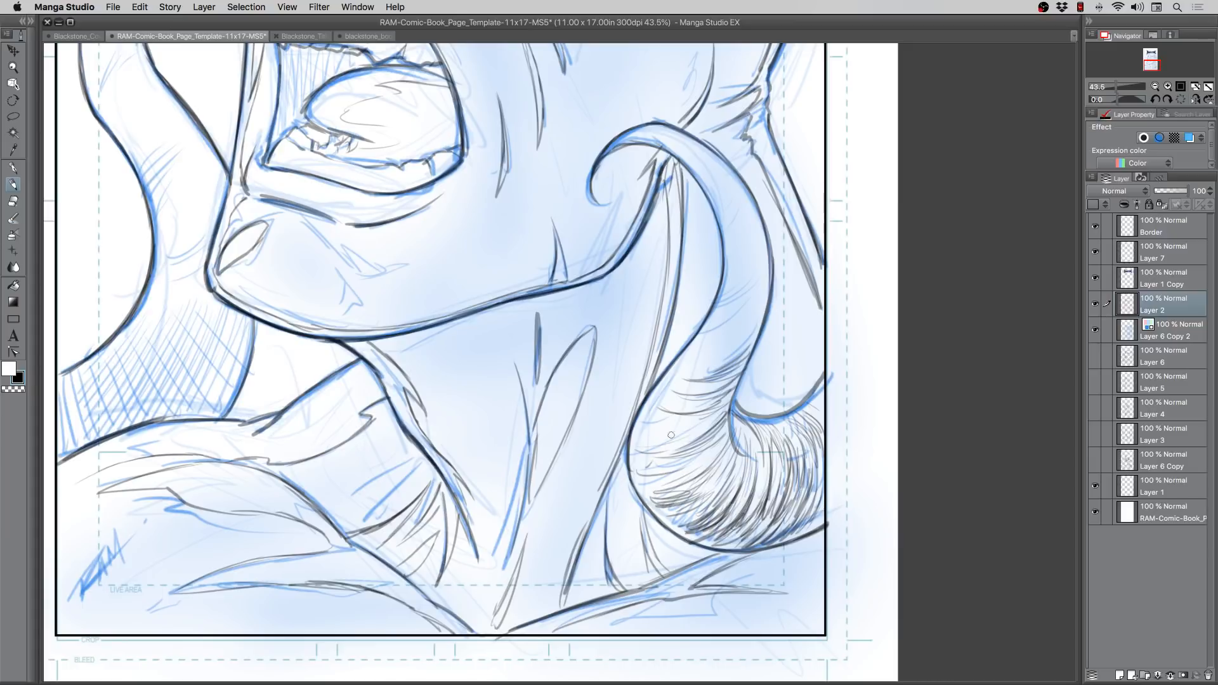
drag(683, 420, 639, 429)
drag(808, 412, 832, 451)
Step: Carry the curved hatching up the jaw tentacle's stem to the curl over the jaw
drag(574, 467, 559, 489)
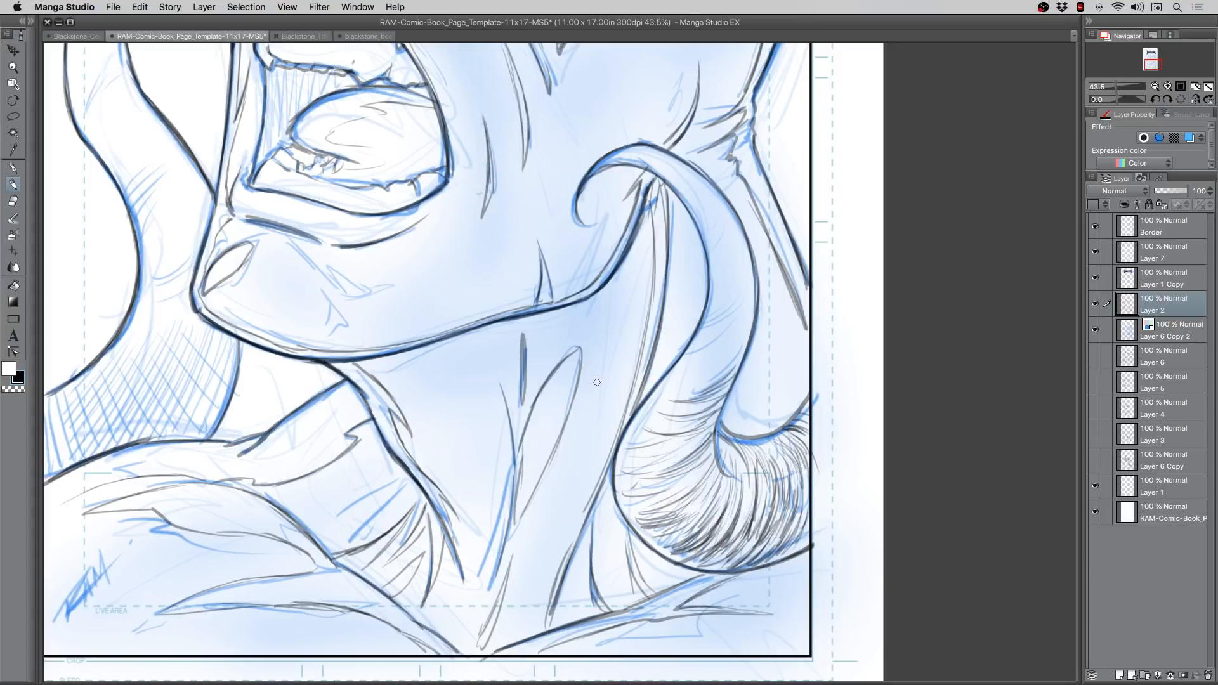
drag(752, 311, 732, 328)
mouse_move(751, 322)
mouse_down()
mouse_move(705, 340)
mouse_move(722, 360)
mouse_move(696, 367)
mouse_up()
mouse_move(742, 319)
mouse_down()
mouse_move(701, 321)
mouse_move(728, 322)
mouse_up()
drag(752, 281, 711, 300)
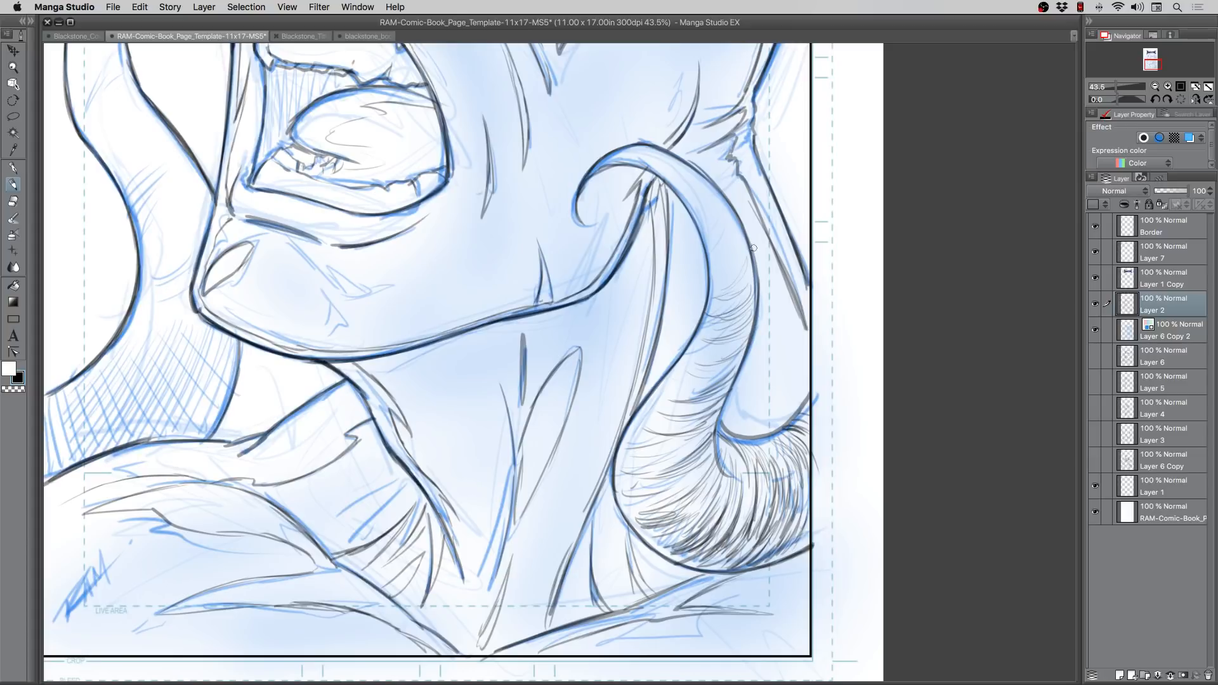
mouse_move(652, 149)
mouse_down()
mouse_move(648, 176)
mouse_move(683, 197)
mouse_up()
drag(721, 240, 717, 265)
mouse_move(752, 282)
mouse_down()
mouse_move(711, 308)
mouse_move(755, 295)
mouse_move(747, 317)
mouse_move(705, 315)
mouse_move(752, 317)
mouse_move(707, 331)
mouse_move(733, 315)
mouse_move(722, 342)
mouse_move(703, 348)
mouse_move(750, 336)
mouse_move(703, 355)
mouse_move(681, 415)
mouse_move(716, 406)
mouse_move(683, 444)
mouse_up()
Step: Thicken the hatching on the neck side of the jaw tentacle's bend with more curved strokes
drag(694, 438, 633, 454)
drag(676, 452, 626, 465)
mouse_move(675, 459)
mouse_down()
mouse_move(628, 471)
mouse_move(650, 470)
mouse_up()
mouse_move(695, 452)
mouse_down()
mouse_move(642, 467)
mouse_move(657, 464)
mouse_up()
mouse_move(714, 428)
mouse_down()
mouse_move(675, 458)
mouse_move(688, 476)
mouse_move(663, 485)
mouse_up()
mouse_move(704, 460)
mouse_down()
mouse_move(650, 492)
mouse_move(660, 495)
mouse_up()
mouse_move(707, 463)
mouse_down()
mouse_move(656, 503)
mouse_move(672, 489)
mouse_up()
drag(710, 466, 639, 512)
drag(716, 462, 653, 508)
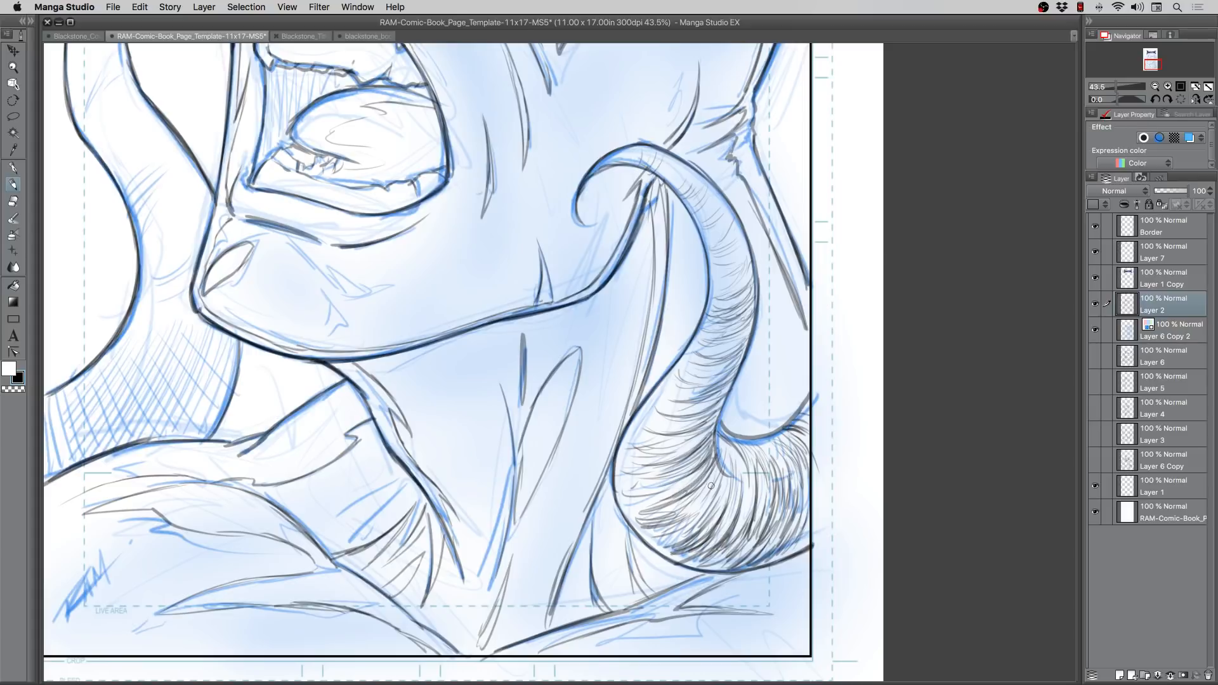
drag(723, 451, 689, 514)
Step: Fill in hatch lines along the upper and lower edges of the jaw tentacle where it meets the page border
mouse_move(742, 440)
mouse_down()
mouse_move(774, 479)
mouse_move(746, 440)
mouse_move(791, 471)
mouse_up()
drag(759, 438, 793, 471)
drag(761, 437, 797, 454)
mouse_move(773, 436)
mouse_down()
mouse_move(798, 454)
mouse_move(805, 446)
mouse_up()
drag(790, 432, 811, 440)
drag(792, 416, 812, 423)
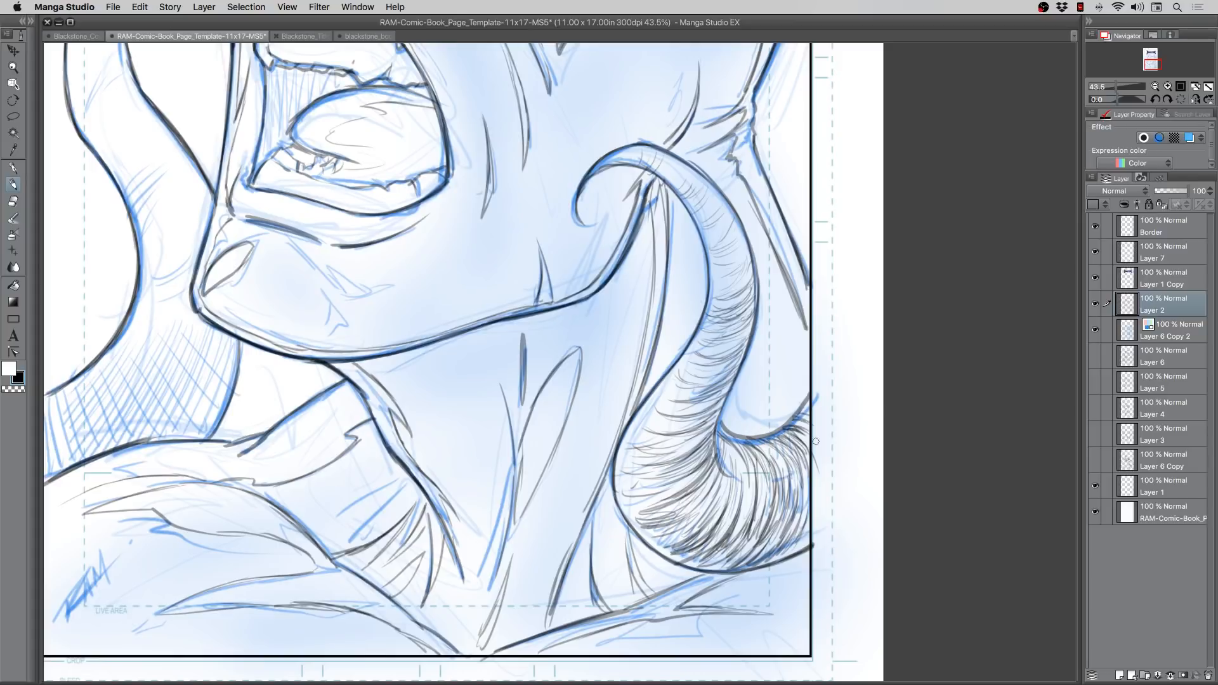
drag(809, 495, 792, 554)
drag(810, 527, 793, 554)
Step: Add hatch strokes to the jaw tentacle's lower stem and darken the hatching under the bend's inner corner
drag(667, 390, 709, 404)
mouse_move(666, 386)
mouse_down()
mouse_move(714, 395)
mouse_move(696, 389)
mouse_up()
drag(664, 371, 686, 383)
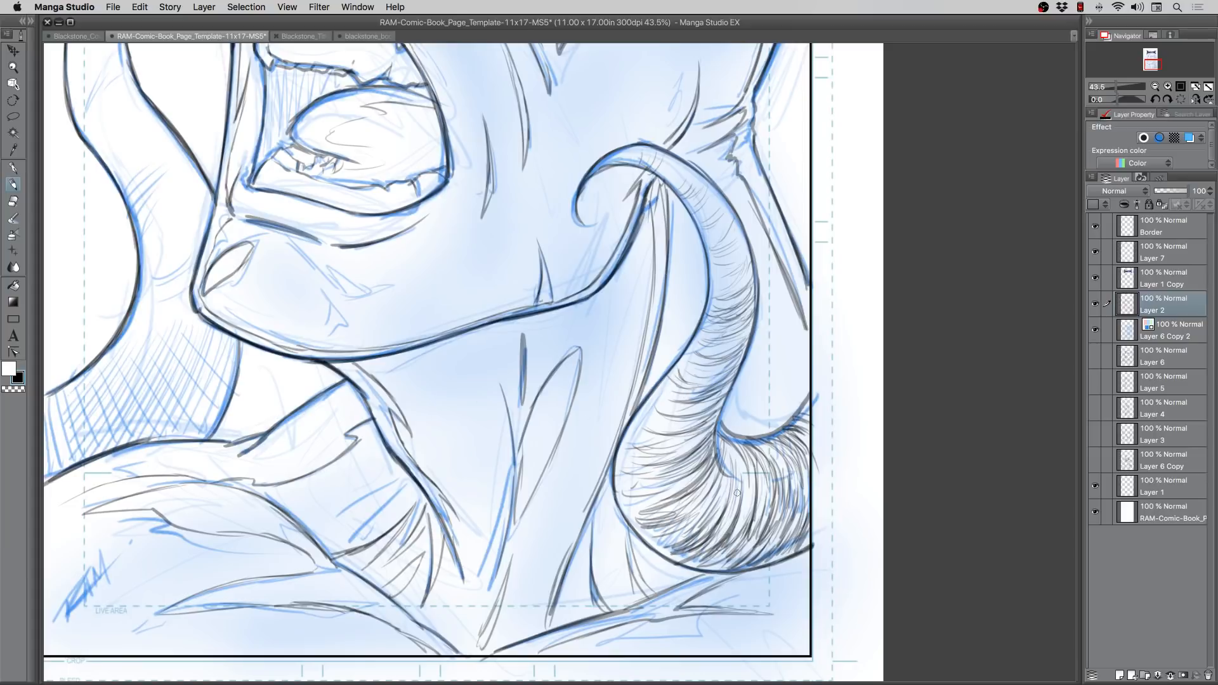
drag(737, 500, 737, 464)
drag(739, 499, 736, 460)
drag(725, 515, 730, 452)
mouse_move(735, 486)
mouse_down()
mouse_move(724, 444)
mouse_move(723, 474)
mouse_up()
drag(706, 517, 729, 456)
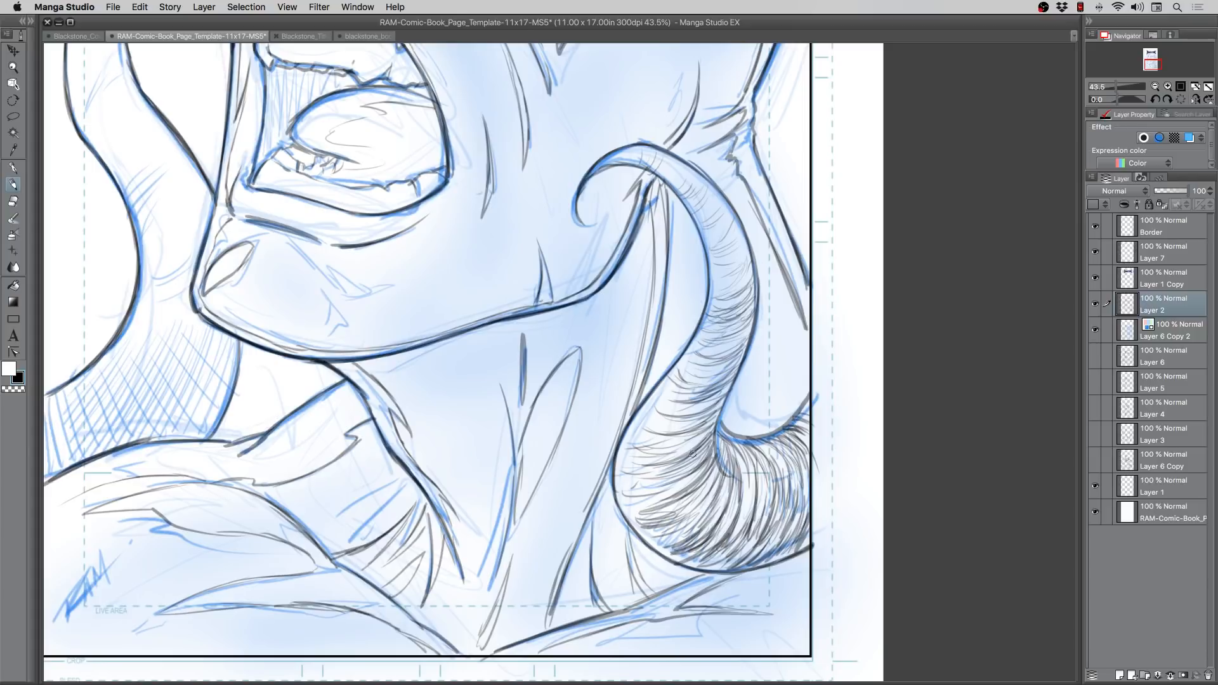
Step: Darken the hatching from the neck side of the jaw tentacle's bend up into the lower stem
drag(675, 490, 710, 448)
mouse_move(653, 477)
mouse_down()
mouse_move(637, 465)
mouse_move(687, 447)
mouse_move(664, 453)
mouse_up()
mouse_move(664, 464)
mouse_down()
mouse_move(696, 423)
mouse_move(707, 427)
mouse_up()
drag(635, 443, 673, 420)
mouse_move(650, 428)
mouse_down()
mouse_move(723, 403)
mouse_move(708, 408)
mouse_up()
drag(703, 409, 718, 395)
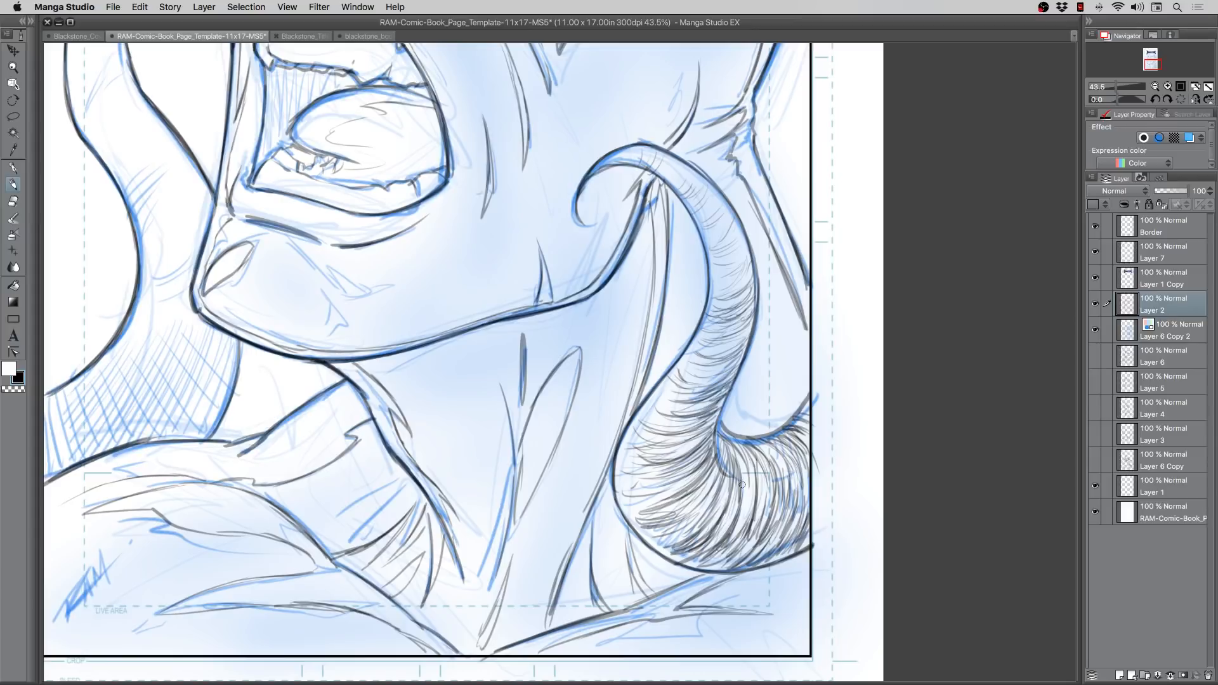
Step: Build up denser hatching between the bend's inner corner and the border, with touch-ups on the underside and lower stem
drag(736, 520, 747, 455)
drag(732, 536, 758, 452)
drag(760, 504, 768, 453)
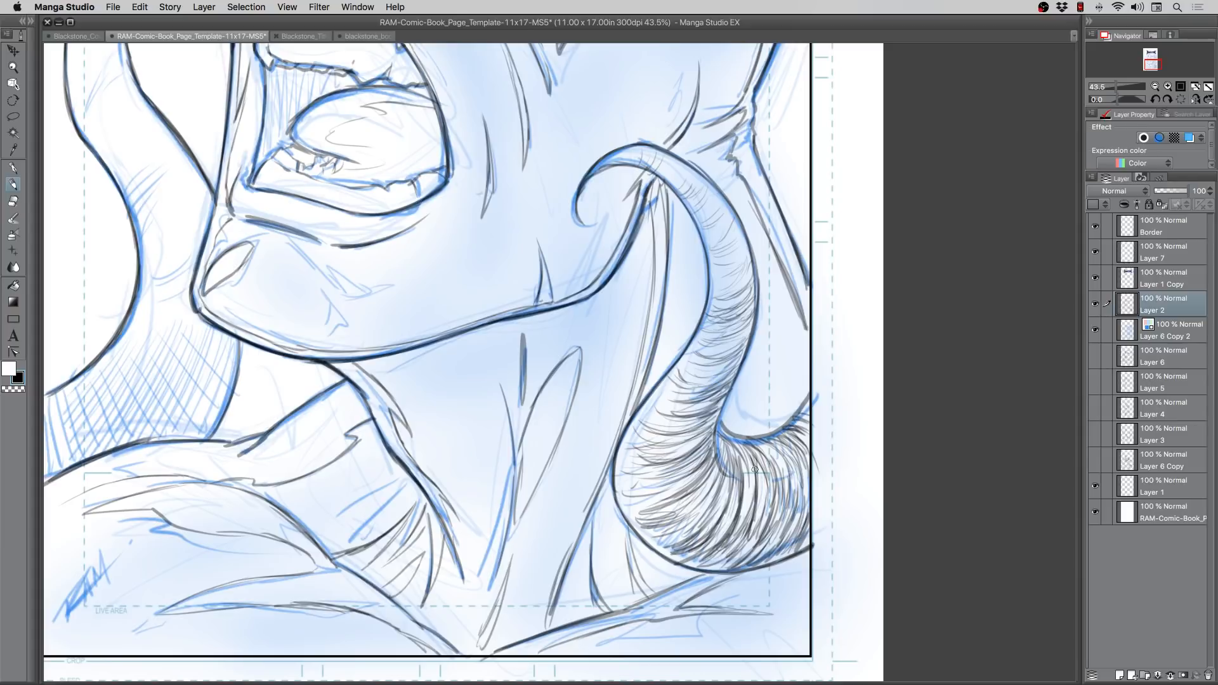
mouse_move(755, 470)
mouse_down()
mouse_move(771, 511)
mouse_move(780, 505)
mouse_up()
mouse_move(775, 450)
mouse_down()
mouse_move(801, 507)
mouse_move(808, 439)
mouse_up()
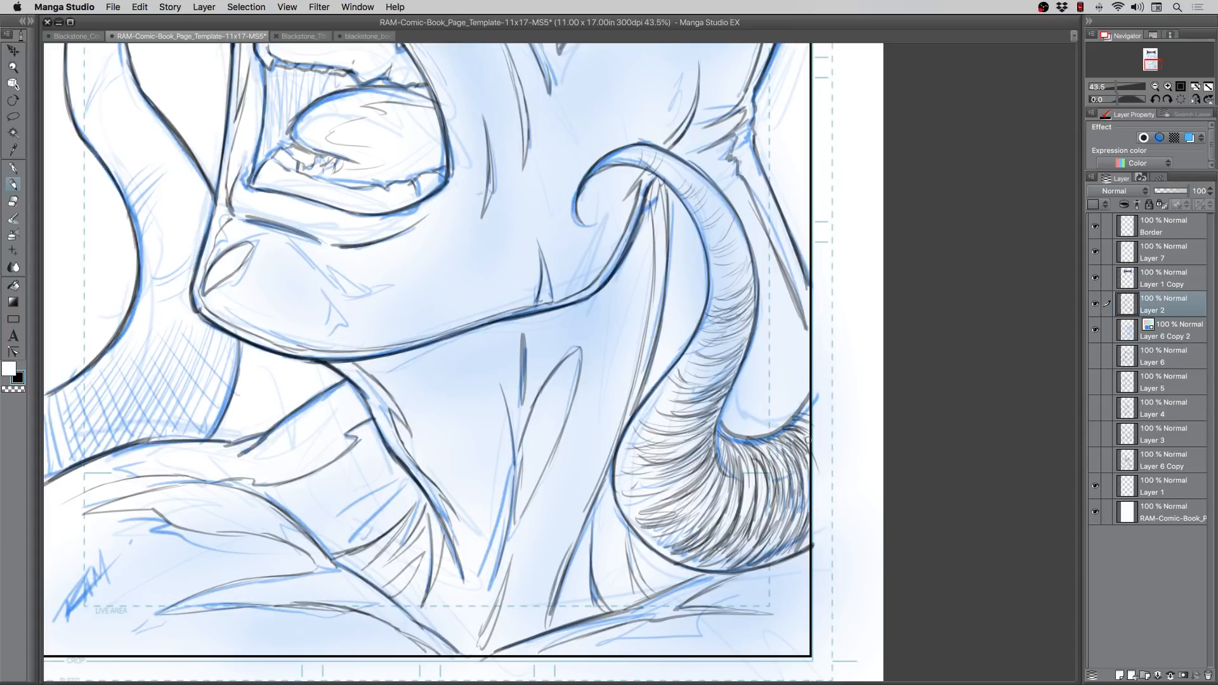
mouse_move(792, 525)
mouse_down()
mouse_move(778, 541)
mouse_move(787, 551)
mouse_move(795, 543)
mouse_move(780, 527)
mouse_move(746, 558)
mouse_up()
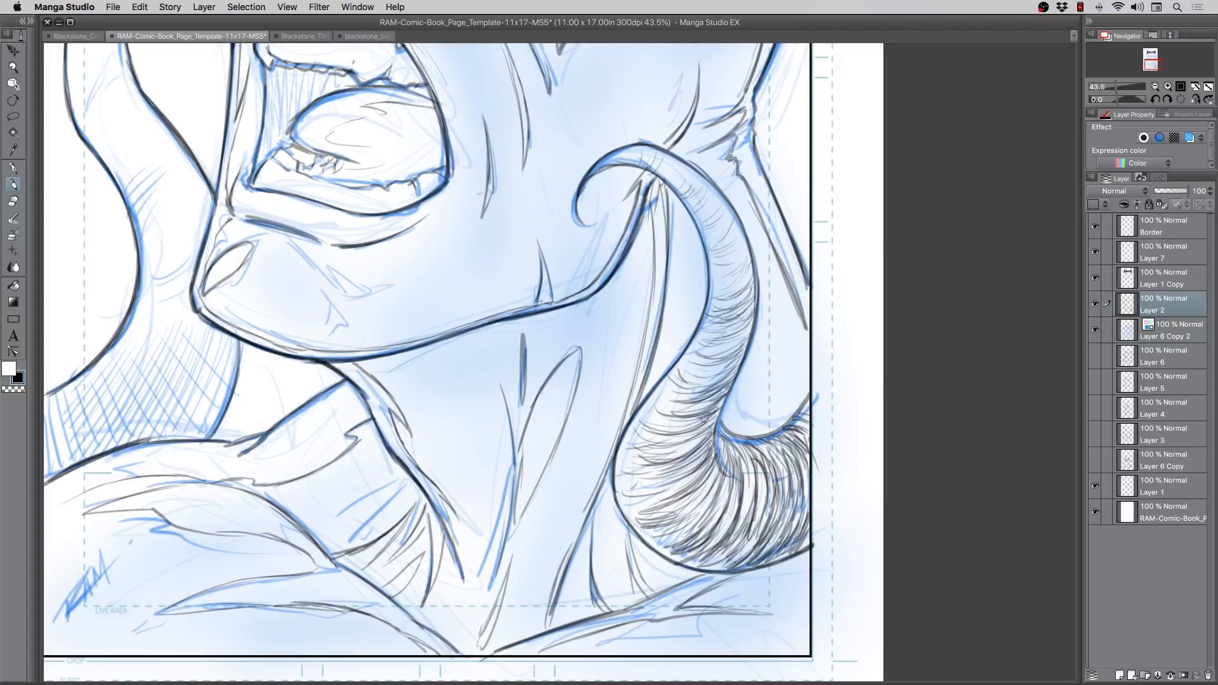
mouse_move(689, 429)
mouse_down()
mouse_move(667, 441)
mouse_move(645, 433)
mouse_move(673, 403)
mouse_up()
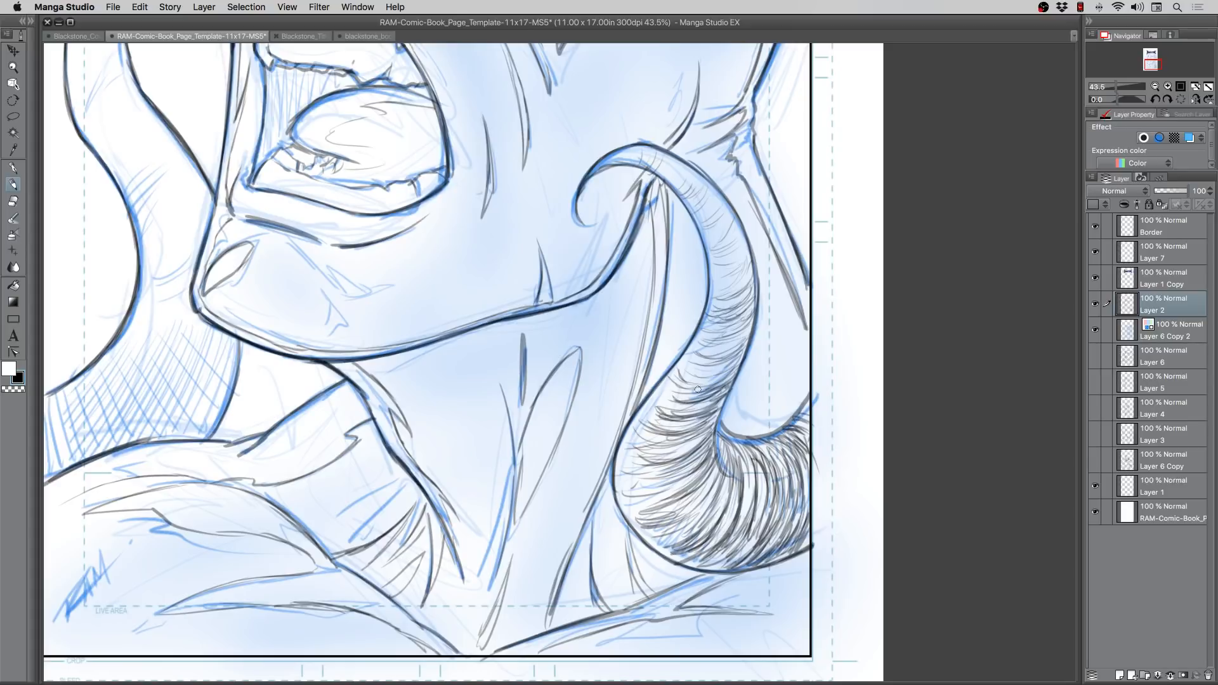
Step: Add hatch strokes along the jaw tentacle's stem, from the lower stem up to the start of its curl
drag(741, 362, 688, 382)
drag(711, 379, 678, 368)
drag(746, 343, 718, 354)
drag(751, 315, 733, 330)
mouse_move(751, 256)
mouse_down()
mouse_move(736, 282)
mouse_move(714, 265)
mouse_move(700, 211)
mouse_up()
mouse_move(694, 165)
mouse_down()
mouse_move(673, 181)
mouse_move(663, 167)
mouse_up()
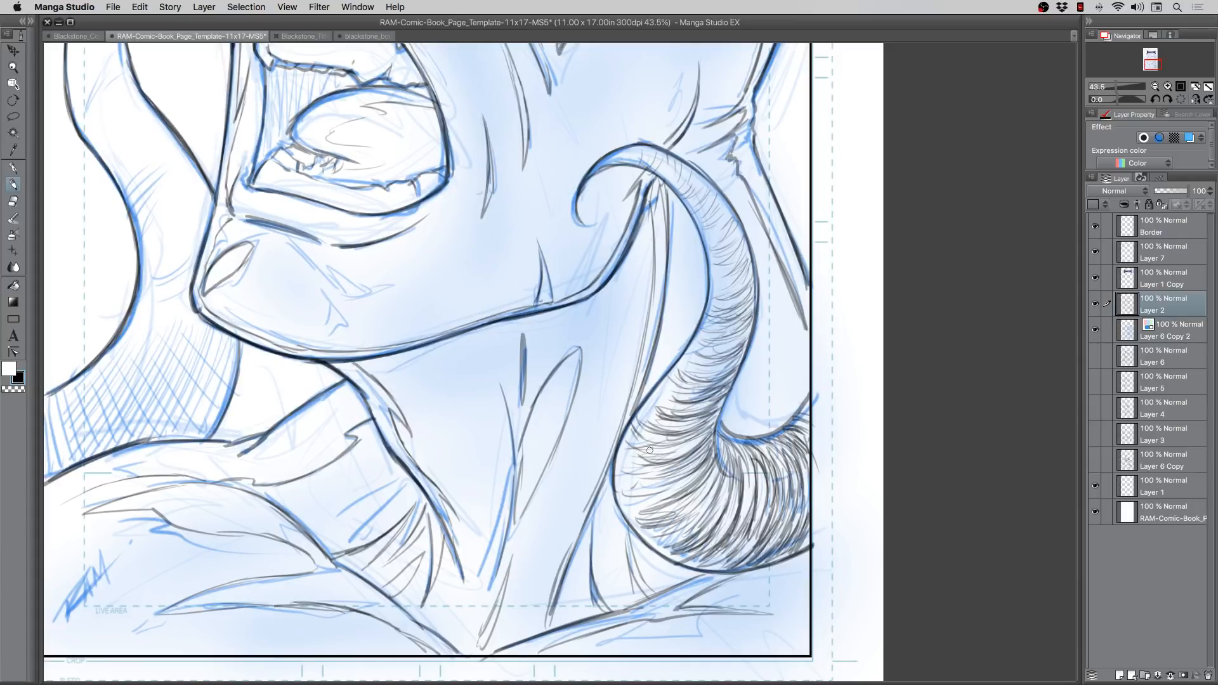
Step: Darken the hatching along the underside of the jaw tentacle's bend, from the neck side toward the page border
mouse_move(657, 505)
mouse_down()
mouse_move(630, 512)
mouse_move(652, 528)
mouse_move(640, 539)
mouse_up()
mouse_move(716, 502)
mouse_down()
mouse_move(650, 544)
mouse_move(704, 539)
mouse_up()
mouse_move(714, 526)
mouse_down()
mouse_move(671, 554)
mouse_move(699, 566)
mouse_up()
drag(734, 547, 713, 565)
drag(749, 525, 712, 568)
mouse_move(748, 538)
mouse_down()
mouse_move(722, 570)
mouse_move(735, 565)
mouse_up()
drag(768, 513, 722, 566)
drag(769, 509, 753, 541)
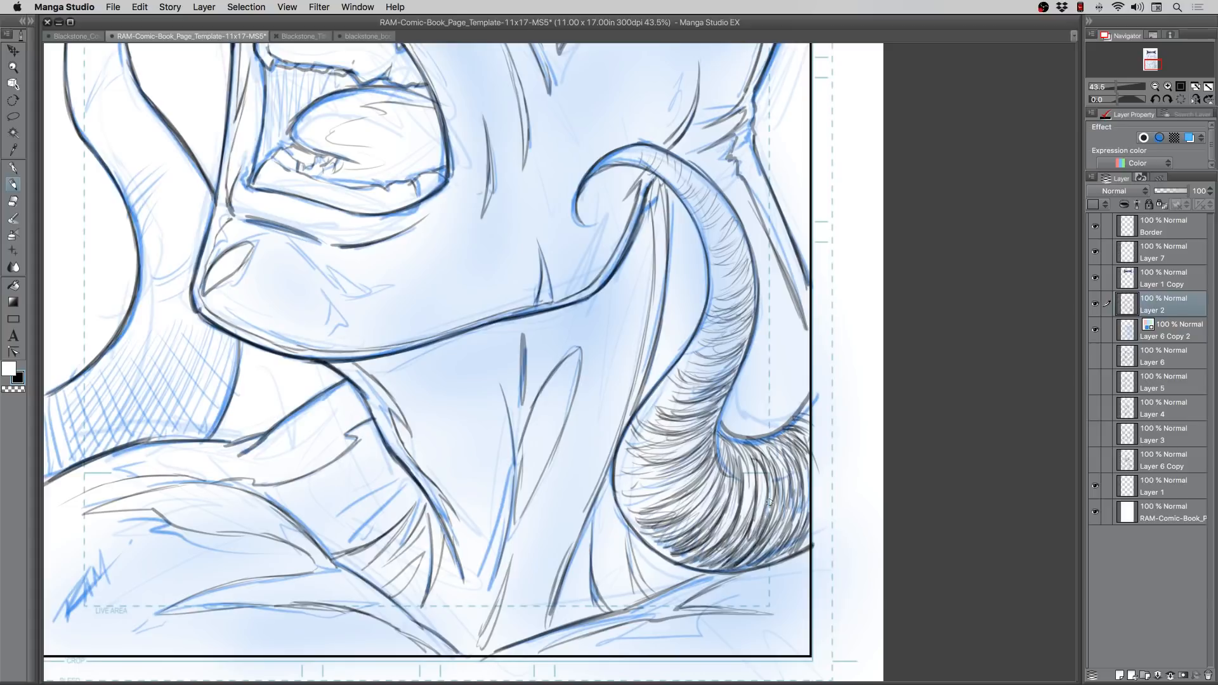
drag(774, 484, 763, 519)
mouse_move(780, 525)
mouse_down()
mouse_move(742, 566)
mouse_move(765, 553)
mouse_up()
Step: Fill in hatching on the neck side of the jaw tentacle's bend and up into the middle of the stem
drag(667, 516, 633, 532)
mouse_move(657, 508)
mouse_down()
mouse_move(624, 512)
mouse_move(617, 499)
mouse_up()
mouse_move(660, 503)
mouse_down()
mouse_move(616, 502)
mouse_move(614, 491)
mouse_move(666, 402)
mouse_up()
drag(684, 367, 673, 384)
mouse_move(718, 353)
mouse_down()
mouse_move(683, 376)
mouse_move(709, 371)
mouse_up()
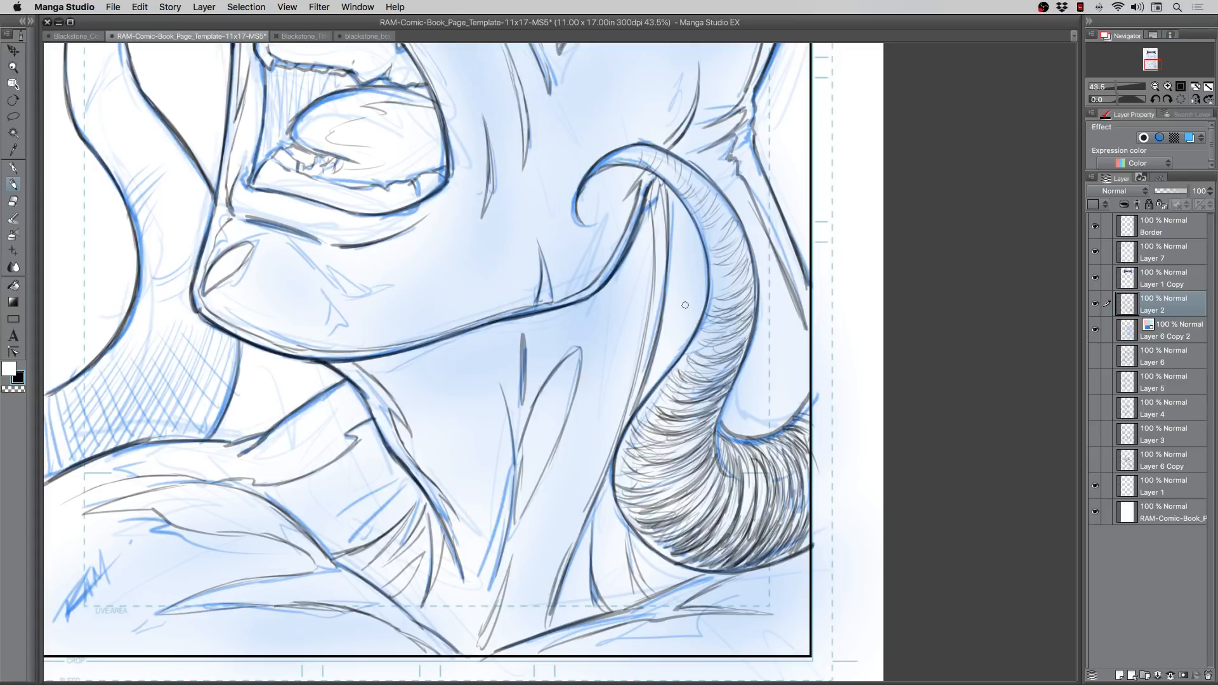
Step: Pencil diagonal hatch lines over the base of the tentacle behind the chin, from the page border to its inner edge
click(14, 67)
drag(440, 308, 404, 253)
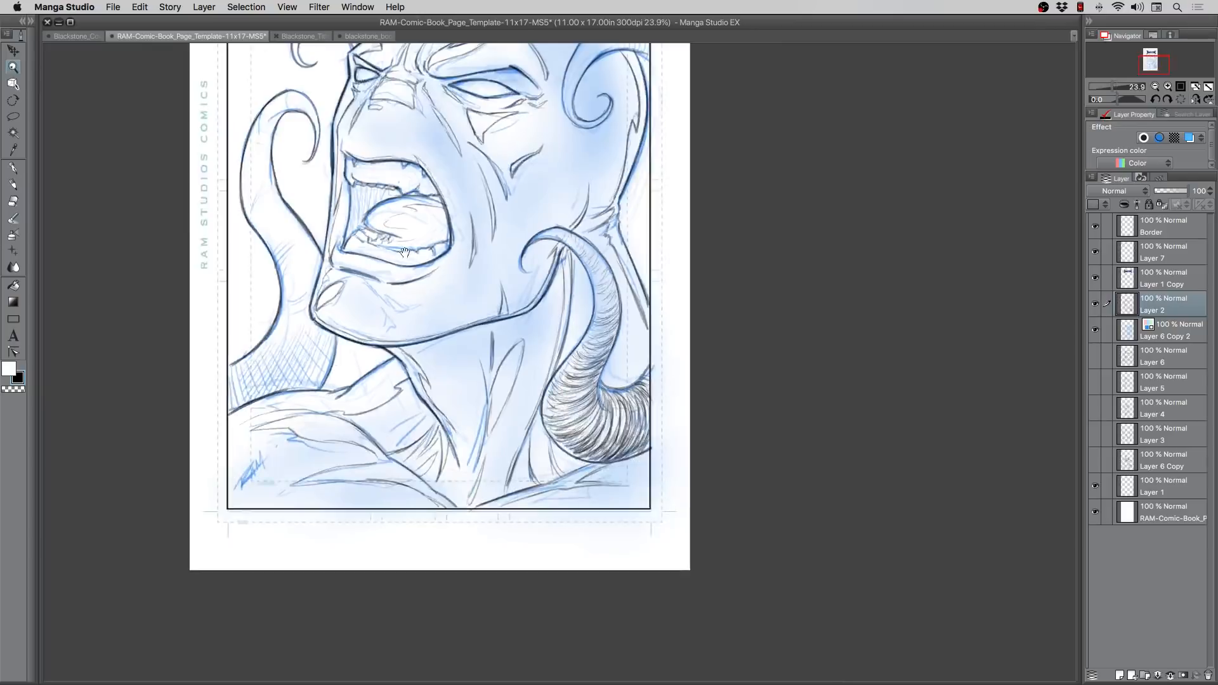
drag(497, 397, 670, 464)
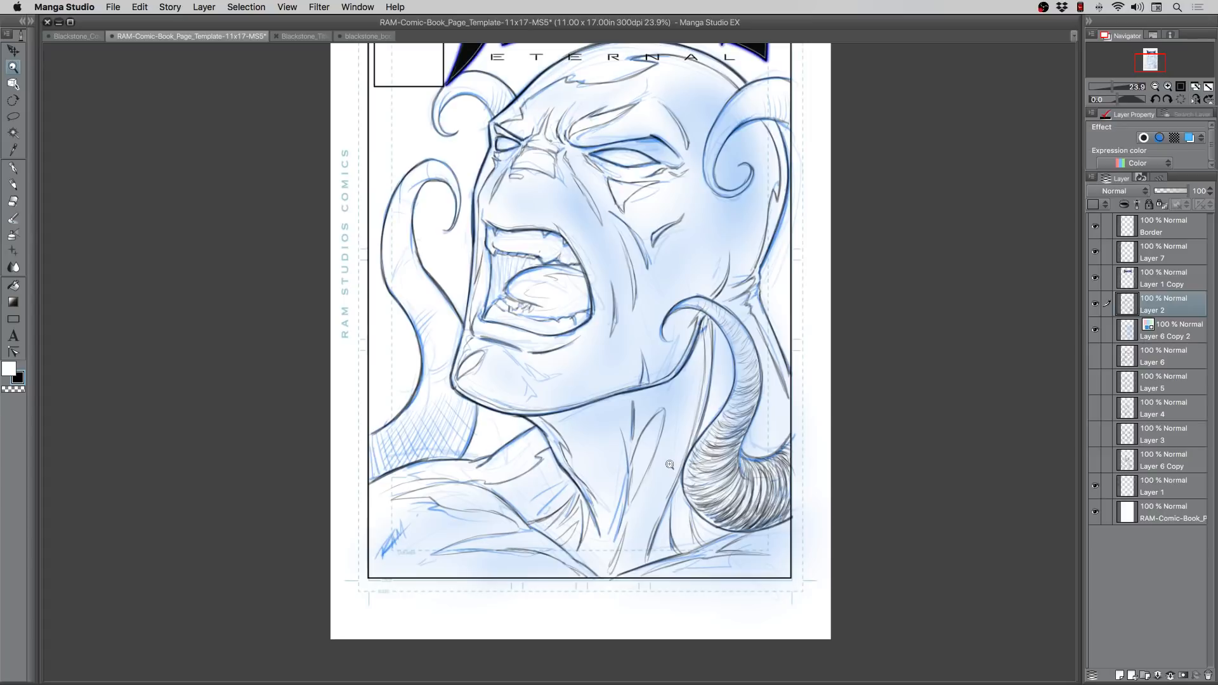
drag(482, 291, 475, 318)
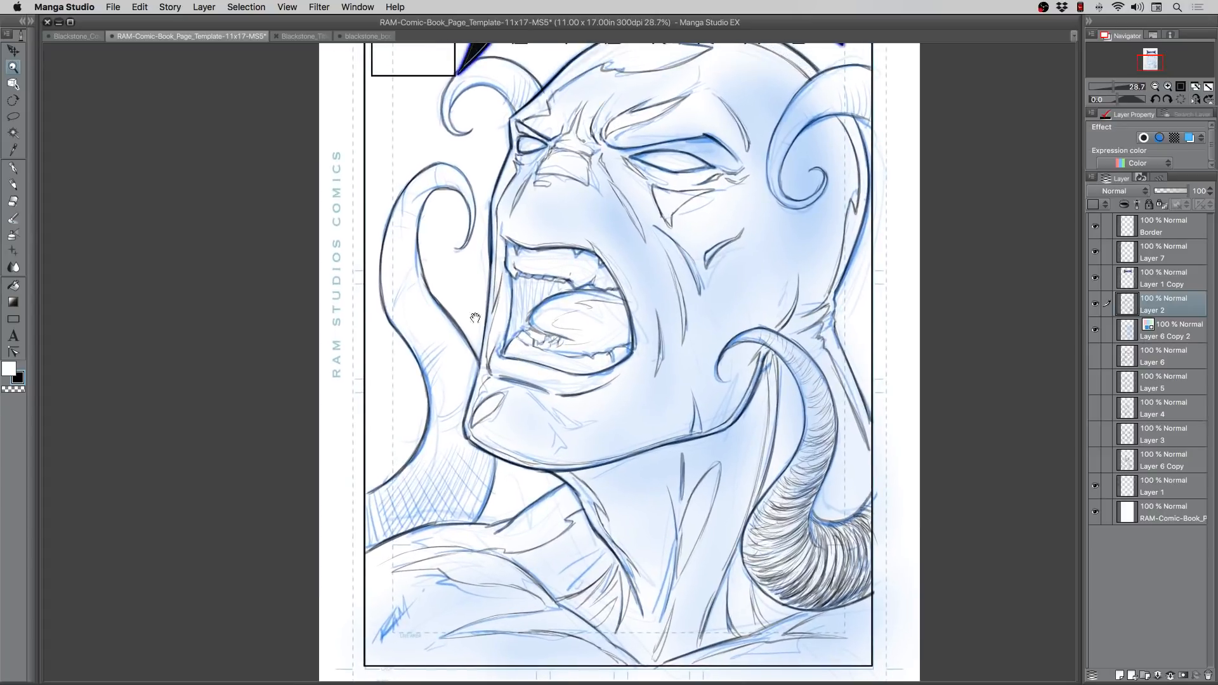
scroll(459, 305, up, 1)
click(13, 184)
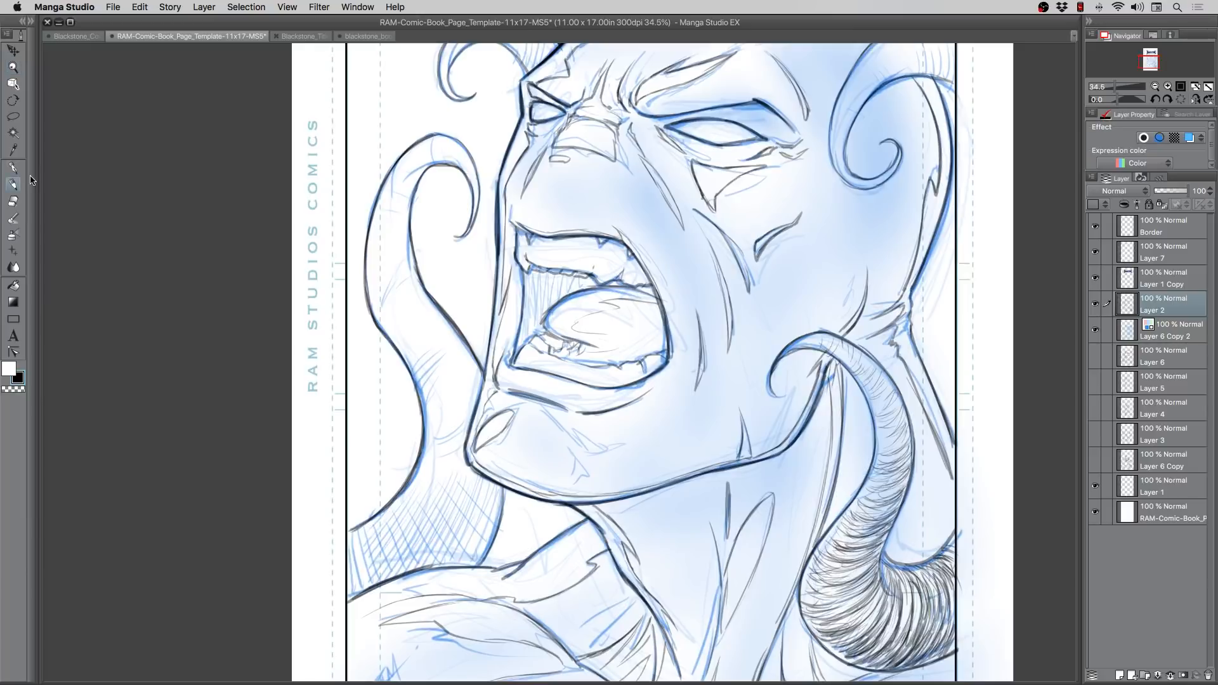
mouse_move(385, 514)
mouse_down()
mouse_move(347, 539)
mouse_move(358, 548)
mouse_move(347, 569)
mouse_up()
mouse_move(411, 520)
mouse_down()
mouse_move(350, 574)
mouse_move(353, 589)
mouse_up()
mouse_move(438, 503)
mouse_down()
mouse_move(364, 589)
mouse_move(432, 564)
mouse_up()
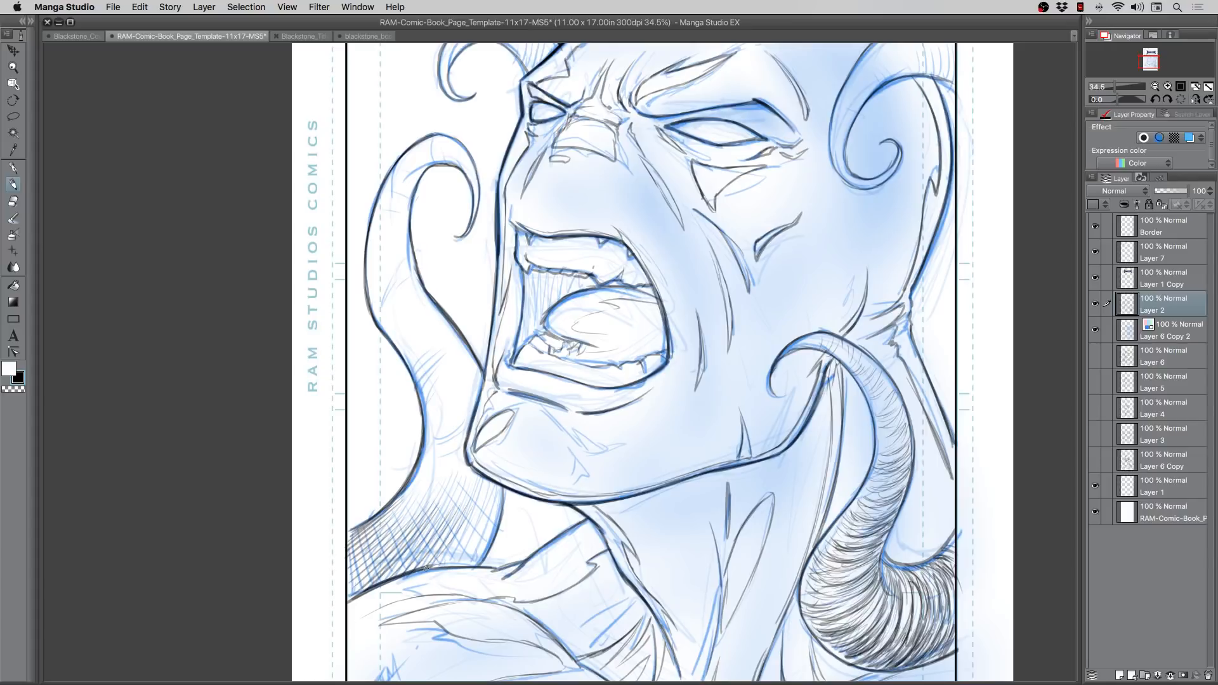
mouse_move(486, 489)
mouse_down()
mouse_move(434, 575)
mouse_move(453, 567)
mouse_up()
mouse_move(500, 485)
mouse_down()
mouse_move(458, 566)
mouse_move(475, 555)
mouse_up()
drag(505, 501, 476, 565)
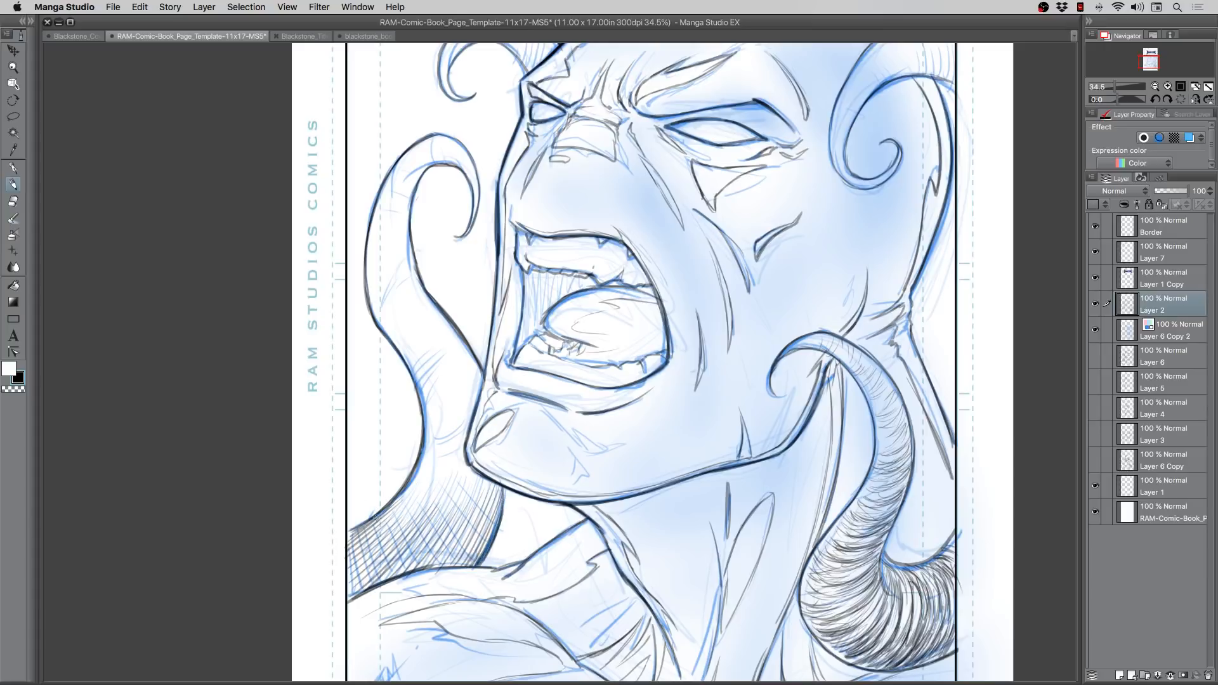
Step: Cross-hatch the lower part of the chin-side tentacle's base where it meets the shoulder
drag(359, 544, 353, 588)
drag(376, 548, 364, 582)
mouse_move(399, 545)
mouse_down()
mouse_move(371, 582)
mouse_move(388, 567)
mouse_up()
mouse_move(435, 536)
mouse_down()
mouse_move(406, 564)
mouse_move(415, 557)
mouse_up()
drag(446, 553, 425, 557)
drag(462, 541, 440, 555)
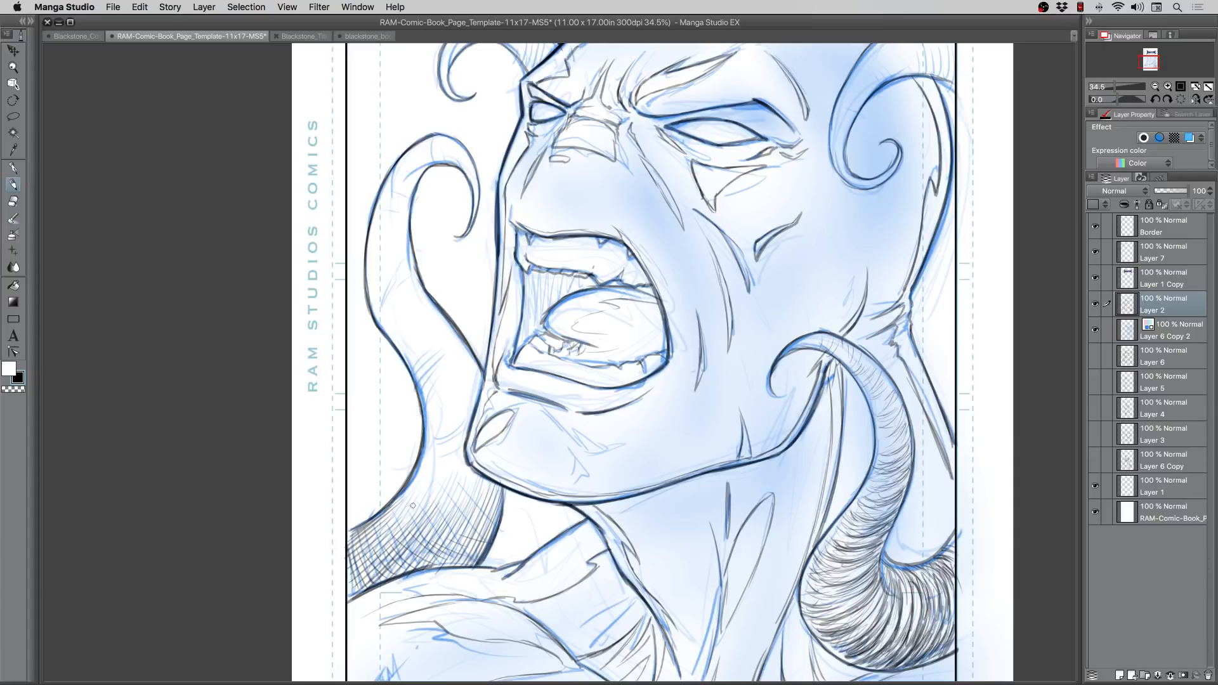
Step: Extend the chin-side tentacle's hatching across the top of its base and up the stem beside the jaw
drag(421, 501, 446, 525)
drag(433, 505, 477, 529)
mouse_move(465, 517)
mouse_down()
mouse_move(492, 523)
mouse_move(501, 502)
mouse_up()
drag(419, 367, 459, 346)
mouse_move(421, 388)
mouse_down()
mouse_move(452, 355)
mouse_move(442, 373)
mouse_move(458, 375)
mouse_move(458, 399)
mouse_move(424, 451)
mouse_move(445, 451)
mouse_move(418, 480)
mouse_up()
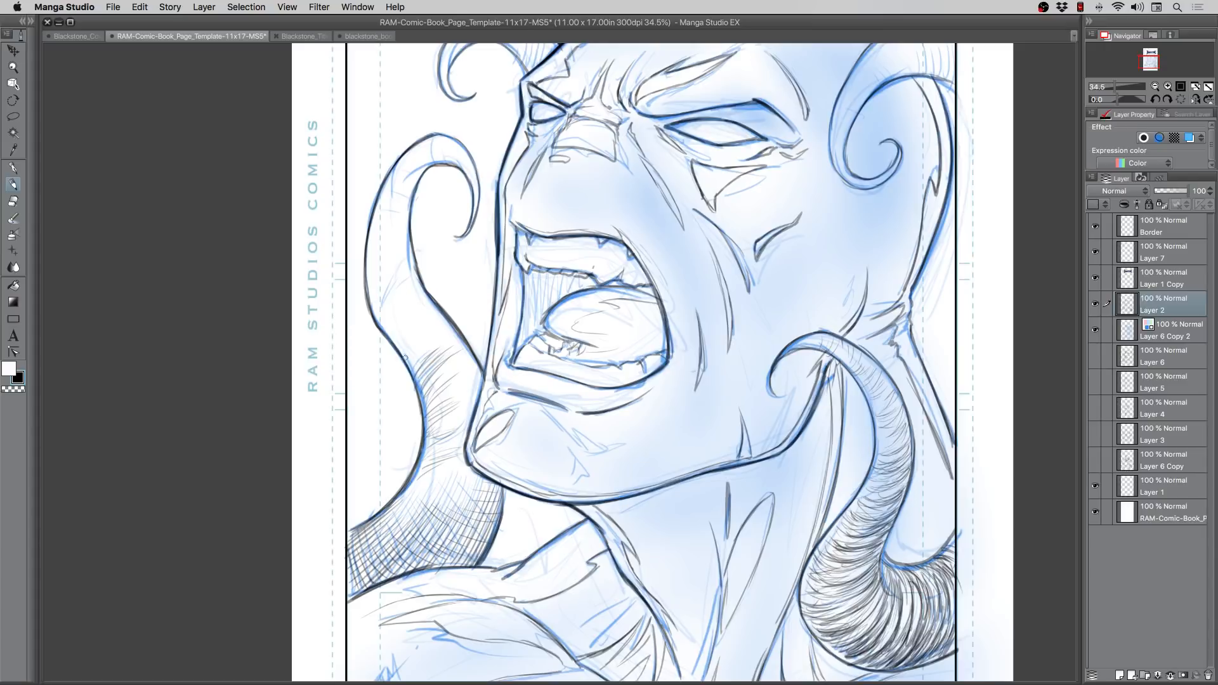
Step: Hatch both edges of the chin-side tentacle's upper stem and touch up the cross-hatching at its base
mouse_move(404, 356)
mouse_down()
mouse_move(368, 301)
mouse_move(371, 241)
mouse_move(375, 220)
mouse_move(414, 198)
mouse_move(424, 162)
mouse_move(444, 168)
mouse_up()
drag(449, 325, 430, 331)
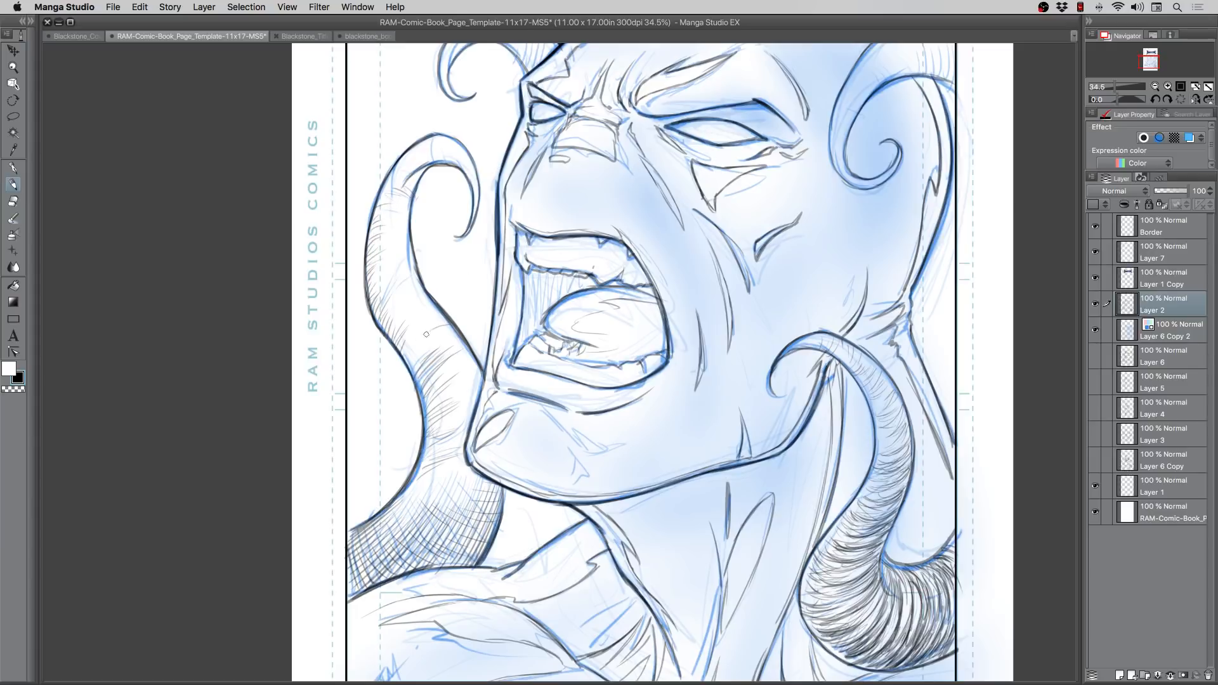
mouse_move(446, 342)
mouse_down()
mouse_move(456, 335)
mouse_move(485, 378)
mouse_up()
mouse_move(429, 478)
mouse_down()
mouse_move(485, 489)
mouse_move(440, 491)
mouse_up()
mouse_move(409, 539)
mouse_down()
mouse_move(463, 503)
mouse_move(393, 528)
mouse_up()
mouse_move(397, 560)
mouse_down()
mouse_move(417, 549)
mouse_move(374, 533)
mouse_up()
Step: Hatch the upper bend and curl of the chin-side tentacle
scroll(347, 260, up, 5)
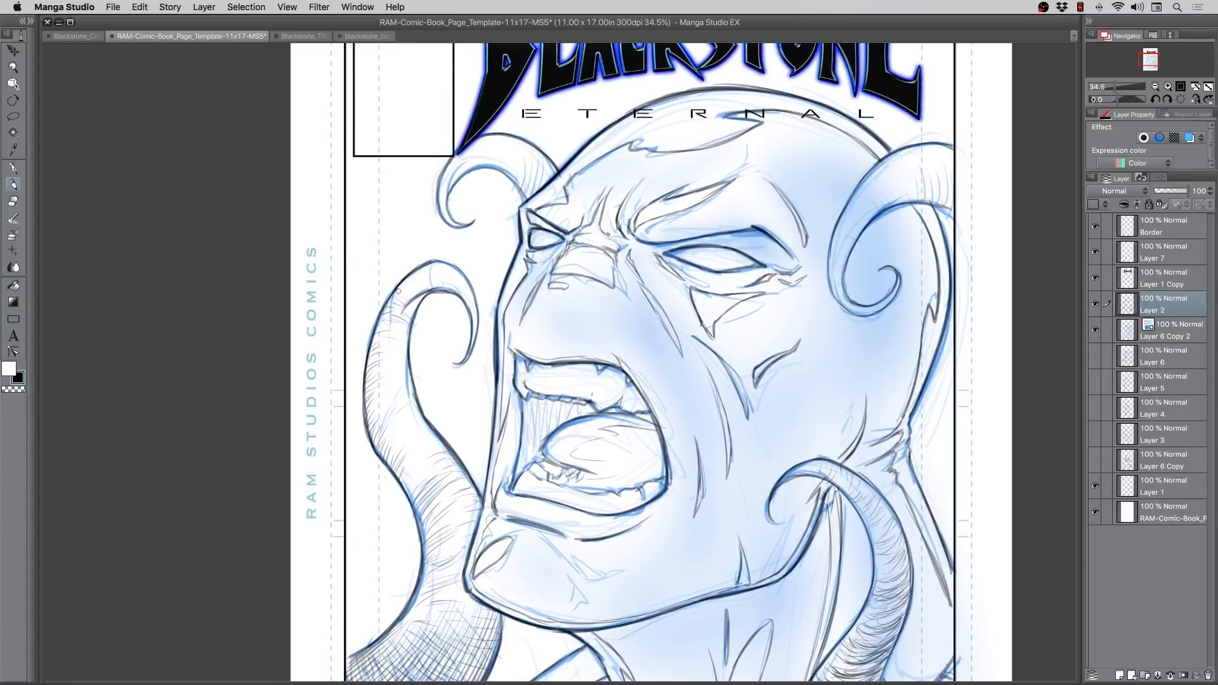
mouse_move(398, 291)
mouse_down()
mouse_move(423, 274)
mouse_move(428, 293)
mouse_move(434, 262)
mouse_move(431, 281)
mouse_move(449, 271)
mouse_move(447, 293)
mouse_move(464, 280)
mouse_move(477, 307)
mouse_move(449, 287)
mouse_move(462, 276)
mouse_move(453, 283)
mouse_move(422, 267)
mouse_up()
mouse_move(392, 336)
mouse_down()
mouse_move(412, 391)
mouse_move(401, 408)
mouse_move(430, 428)
mouse_move(421, 440)
mouse_move(433, 448)
mouse_move(403, 483)
mouse_move(442, 455)
mouse_move(412, 484)
mouse_move(413, 447)
mouse_move(403, 458)
mouse_move(415, 447)
mouse_move(403, 448)
mouse_move(419, 434)
mouse_move(395, 444)
mouse_move(384, 430)
mouse_move(403, 406)
mouse_move(378, 418)
mouse_move(414, 401)
mouse_move(379, 399)
mouse_move(408, 386)
mouse_move(377, 378)
mouse_move(402, 375)
mouse_move(389, 361)
mouse_move(406, 343)
mouse_up()
drag(412, 293, 437, 262)
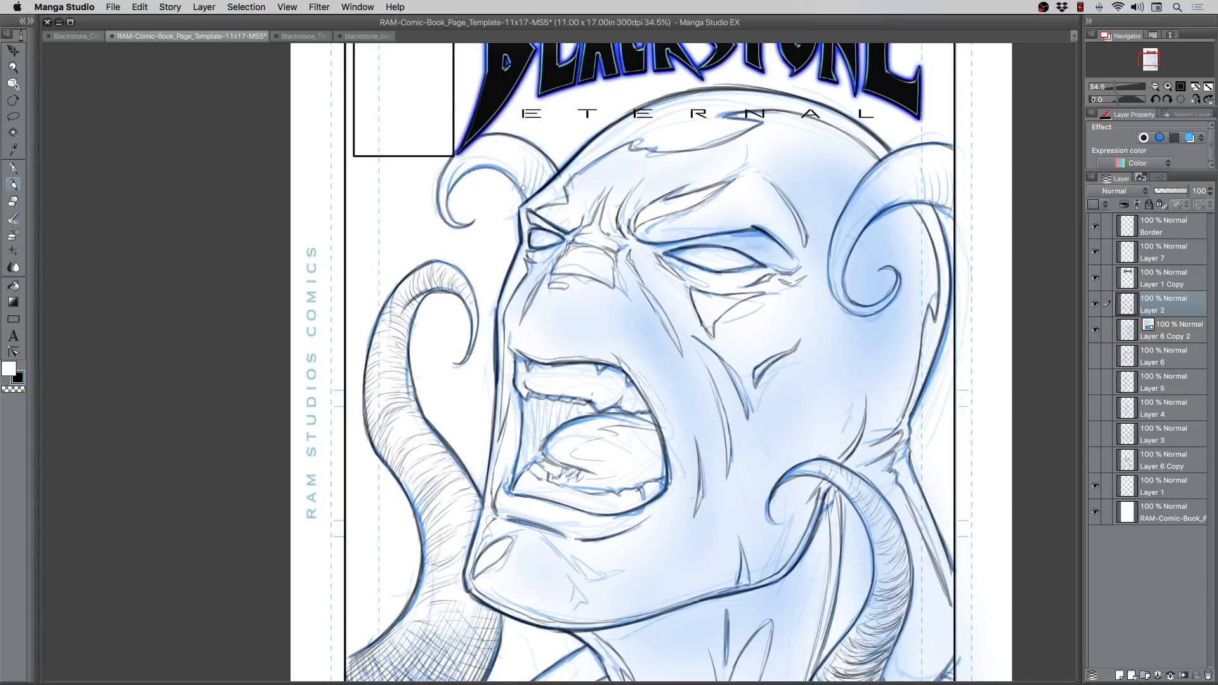
Step: Add short hatch strokes to the small tentacle at the brow and to the head tentacle near the page border
mouse_move(519, 189)
mouse_down()
mouse_move(534, 167)
mouse_move(519, 192)
mouse_move(546, 160)
mouse_move(529, 197)
mouse_move(548, 182)
mouse_move(537, 150)
mouse_move(513, 181)
mouse_move(530, 161)
mouse_up()
drag(514, 177, 525, 142)
drag(516, 169, 523, 143)
mouse_move(918, 200)
mouse_down()
mouse_move(930, 159)
mouse_move(933, 181)
mouse_up()
mouse_move(942, 202)
mouse_down()
mouse_move(946, 172)
mouse_move(947, 186)
mouse_up()
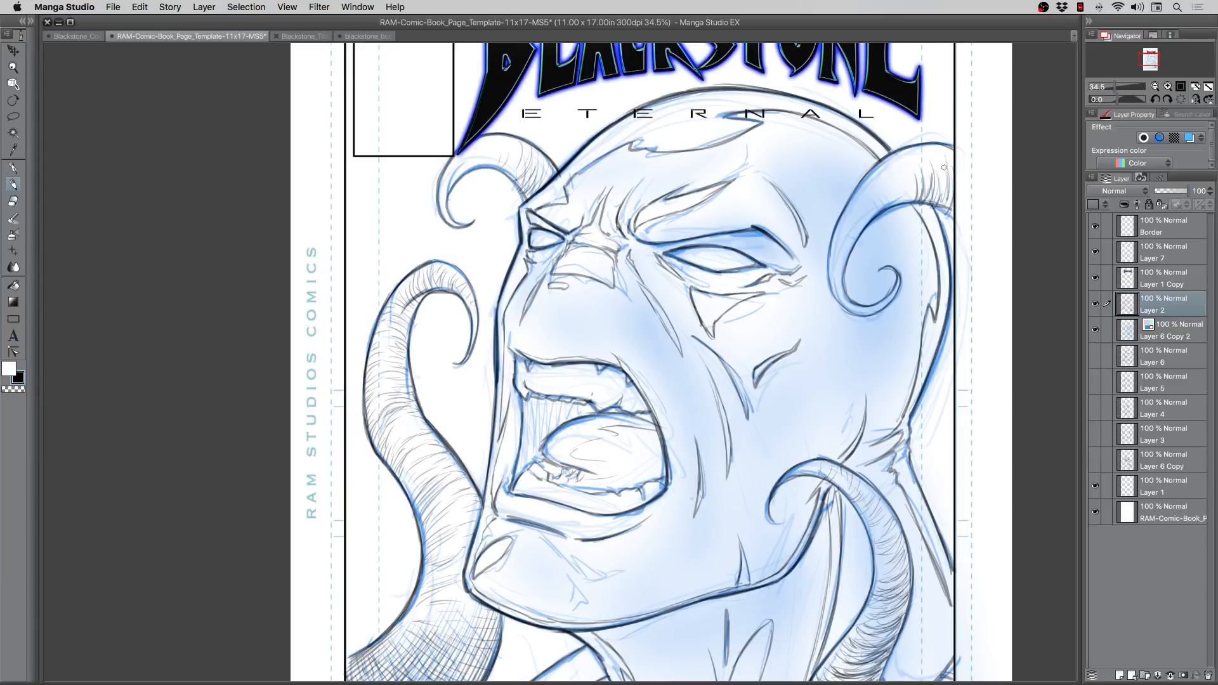
Step: Hatch the tentacle over the back of the head from its arch down toward the spiral
click(17, 68)
mouse_move(393, 215)
mouse_down()
mouse_move(372, 215)
mouse_move(383, 239)
mouse_move(393, 224)
mouse_up()
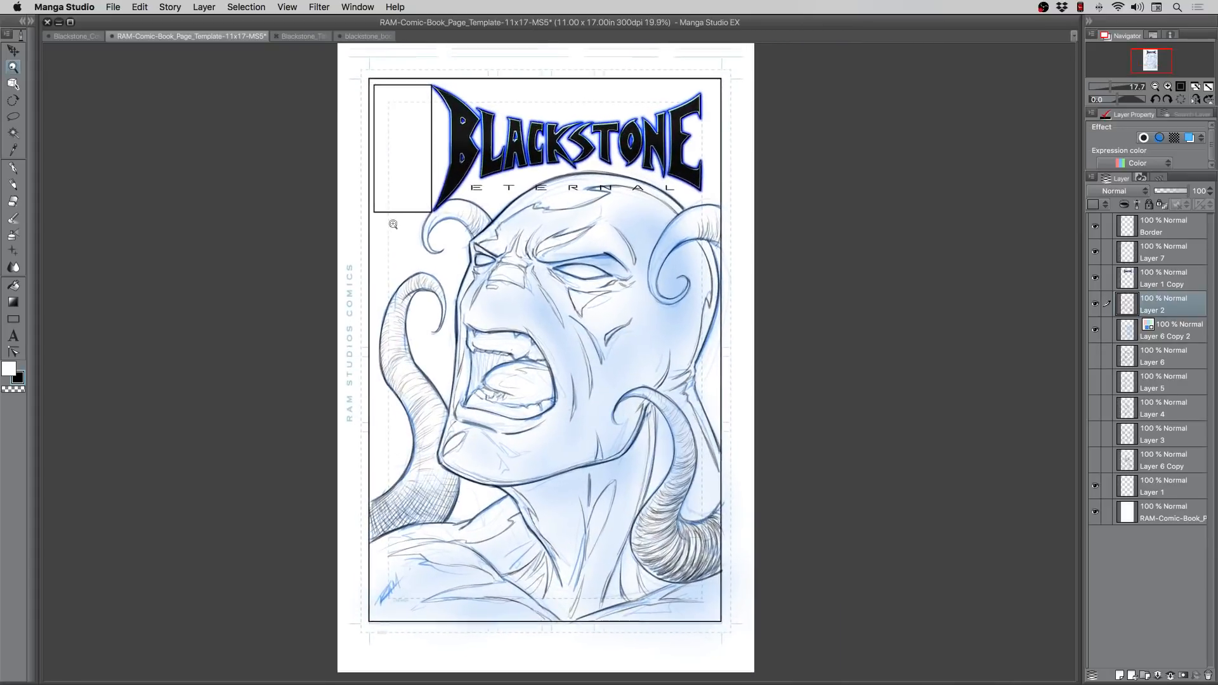
click(13, 184)
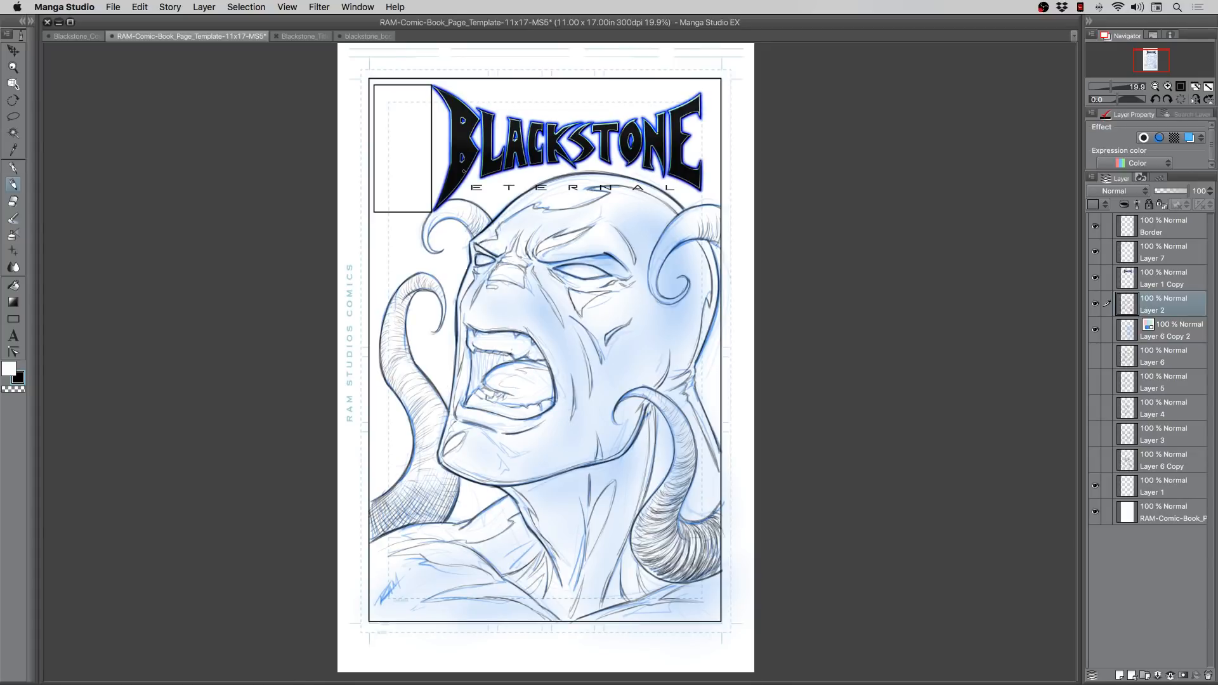
click(18, 66)
drag(575, 190, 628, 189)
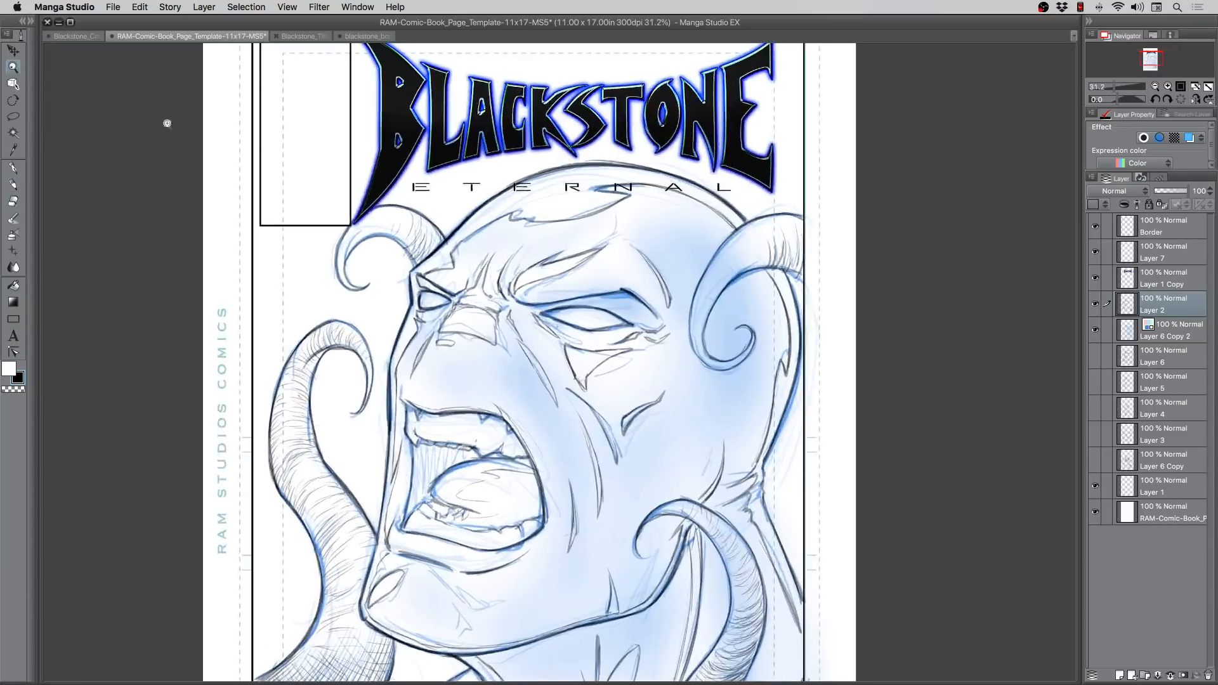
key(p)
mouse_move(761, 237)
mouse_down()
mouse_move(769, 266)
mouse_move(785, 255)
mouse_up()
mouse_move(774, 217)
mouse_down()
mouse_move(782, 251)
mouse_move(755, 269)
mouse_up()
drag(746, 249, 740, 278)
drag(728, 259, 717, 293)
mouse_move(716, 260)
mouse_down()
mouse_move(723, 275)
mouse_move(730, 265)
mouse_up()
mouse_move(734, 260)
mouse_down()
mouse_move(741, 272)
mouse_move(736, 250)
mouse_up()
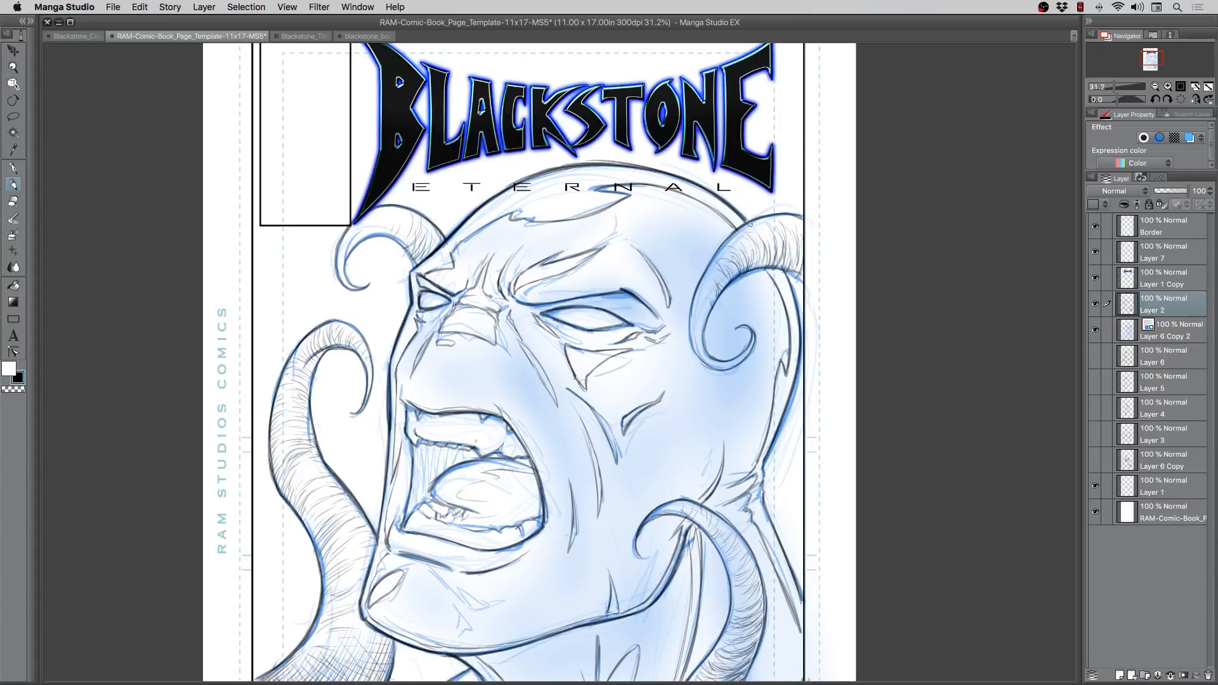
Step: Fill in denser hatching on the head tentacle's arch by the border and down its outer edge
drag(771, 224, 789, 240)
drag(783, 220, 795, 234)
mouse_move(710, 273)
mouse_down()
mouse_move(719, 292)
mouse_move(707, 312)
mouse_up()
mouse_move(780, 258)
mouse_down()
mouse_move(782, 227)
mouse_move(796, 222)
mouse_up()
mouse_move(794, 274)
mouse_down()
mouse_move(782, 226)
mouse_move(757, 254)
mouse_up()
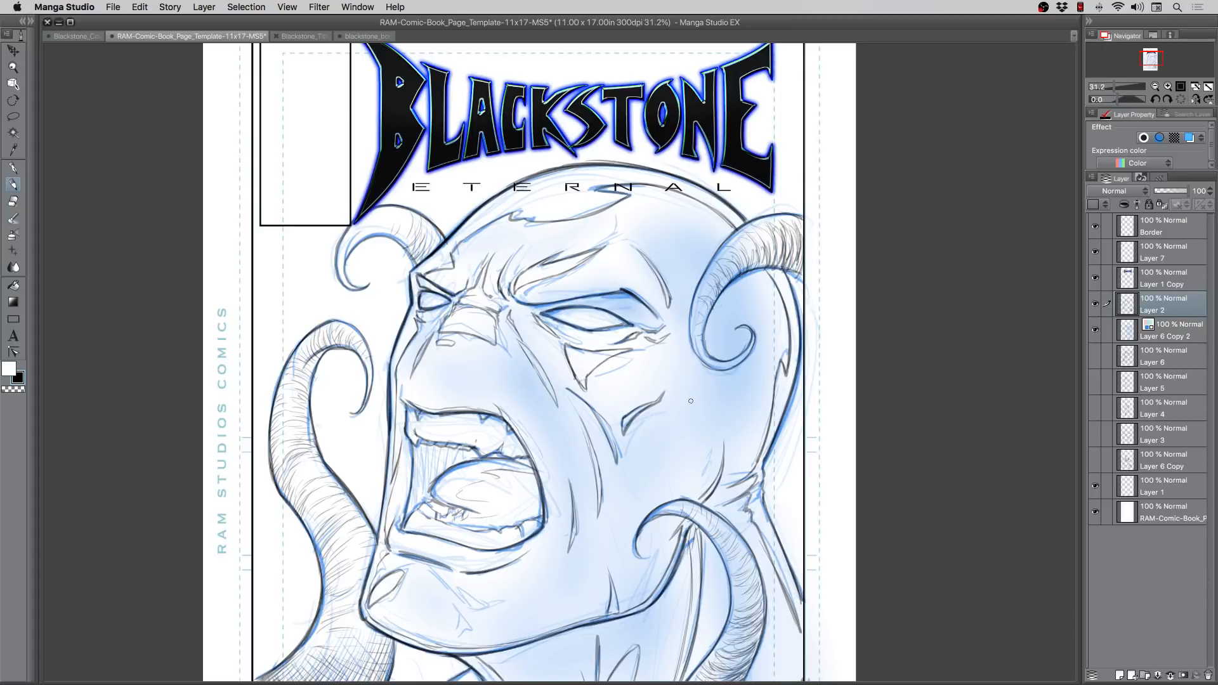
Step: Darken the hatching on the jaw tentacle's lower stem and the neck side of its bend
mouse_move(708, 442)
mouse_down()
mouse_move(717, 384)
mouse_move(708, 420)
mouse_move(710, 406)
mouse_up()
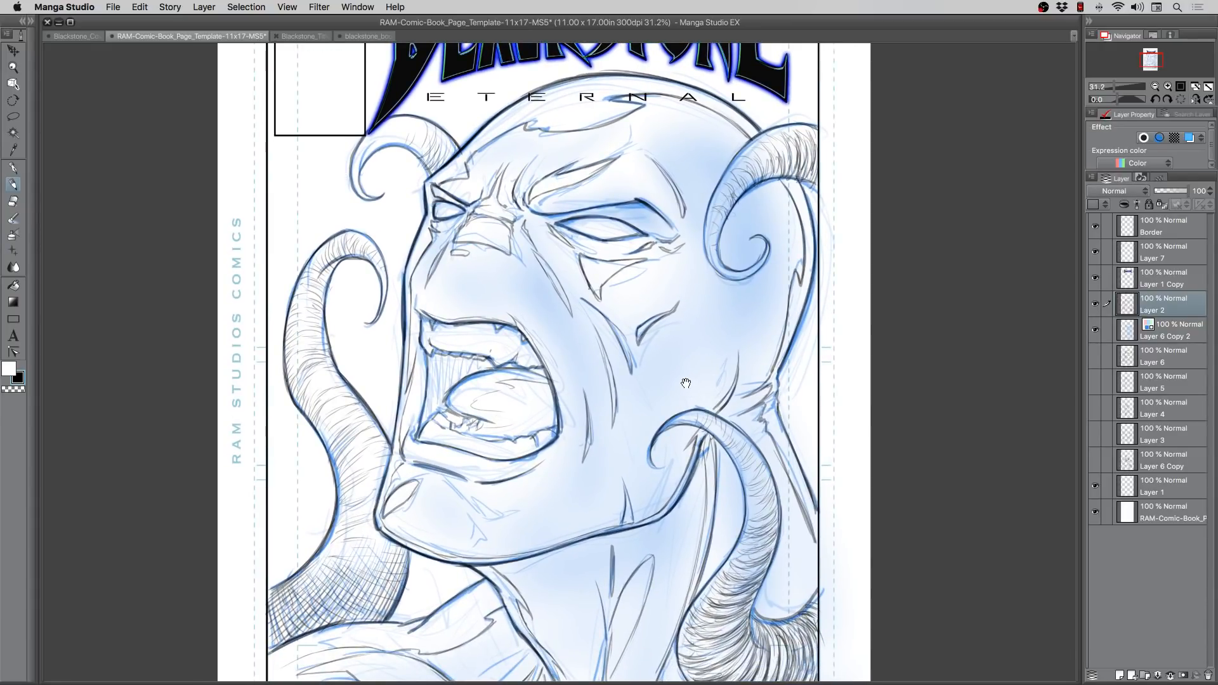
drag(647, 412, 653, 370)
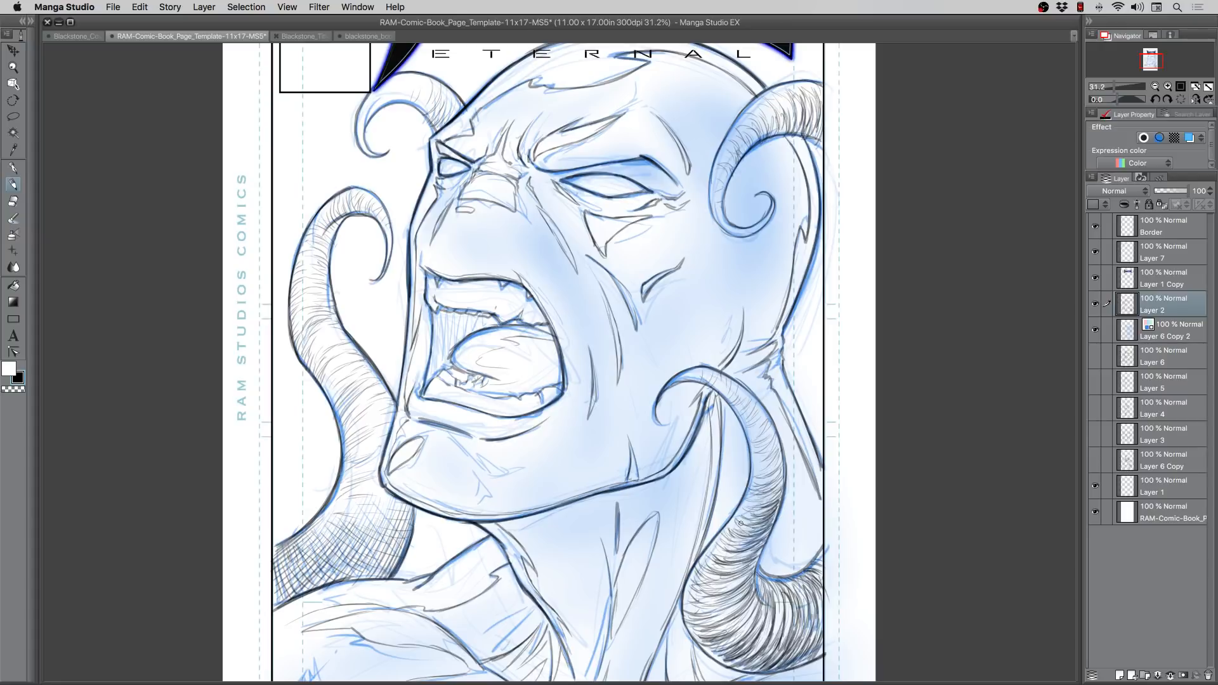
mouse_move(743, 518)
mouse_down()
mouse_move(781, 488)
mouse_move(759, 501)
mouse_up()
mouse_move(769, 496)
mouse_down()
mouse_move(781, 469)
mouse_move(757, 478)
mouse_move(780, 460)
mouse_move(755, 466)
mouse_up()
mouse_move(763, 543)
mouse_down()
mouse_move(730, 542)
mouse_move(749, 526)
mouse_move(736, 519)
mouse_move(753, 551)
mouse_move(726, 566)
mouse_up()
drag(736, 564, 708, 572)
mouse_move(745, 566)
mouse_down()
mouse_move(718, 578)
mouse_move(739, 570)
mouse_up()
drag(751, 560, 707, 573)
Step: Darken the jaw tentacle's hatching from the bend to the page border and along the outer edge of its stem
mouse_move(757, 562)
mouse_down()
mouse_move(701, 592)
mouse_move(725, 589)
mouse_move(723, 606)
mouse_move(704, 608)
mouse_move(714, 625)
mouse_move(738, 620)
mouse_move(756, 593)
mouse_move(778, 624)
mouse_move(774, 654)
mouse_up()
mouse_move(796, 591)
mouse_down()
mouse_move(787, 636)
mouse_move(787, 602)
mouse_up()
mouse_move(797, 582)
mouse_down()
mouse_move(787, 630)
mouse_move(795, 611)
mouse_up()
drag(807, 612, 795, 645)
mouse_move(801, 649)
mouse_down()
mouse_move(821, 584)
mouse_move(822, 558)
mouse_up()
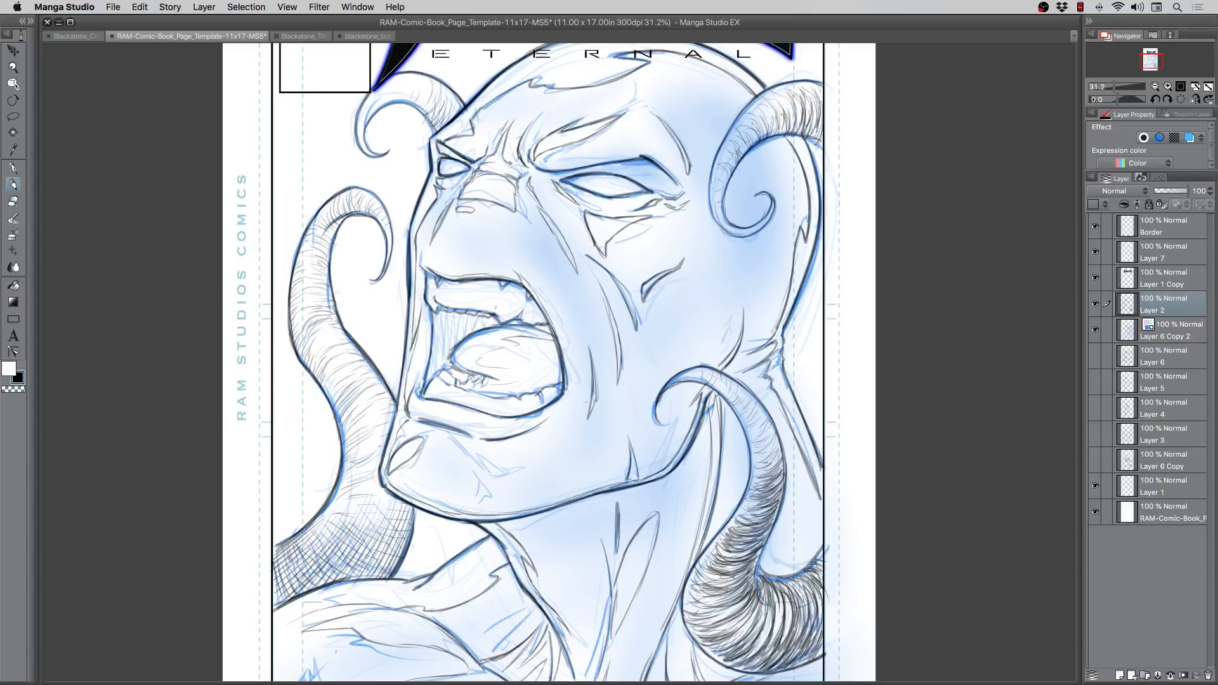
mouse_move(769, 464)
mouse_down()
mouse_move(775, 437)
mouse_move(770, 446)
mouse_up()
mouse_move(758, 454)
mouse_down()
mouse_move(759, 421)
mouse_move(756, 447)
mouse_move(773, 437)
mouse_move(757, 443)
mouse_move(761, 403)
mouse_up()
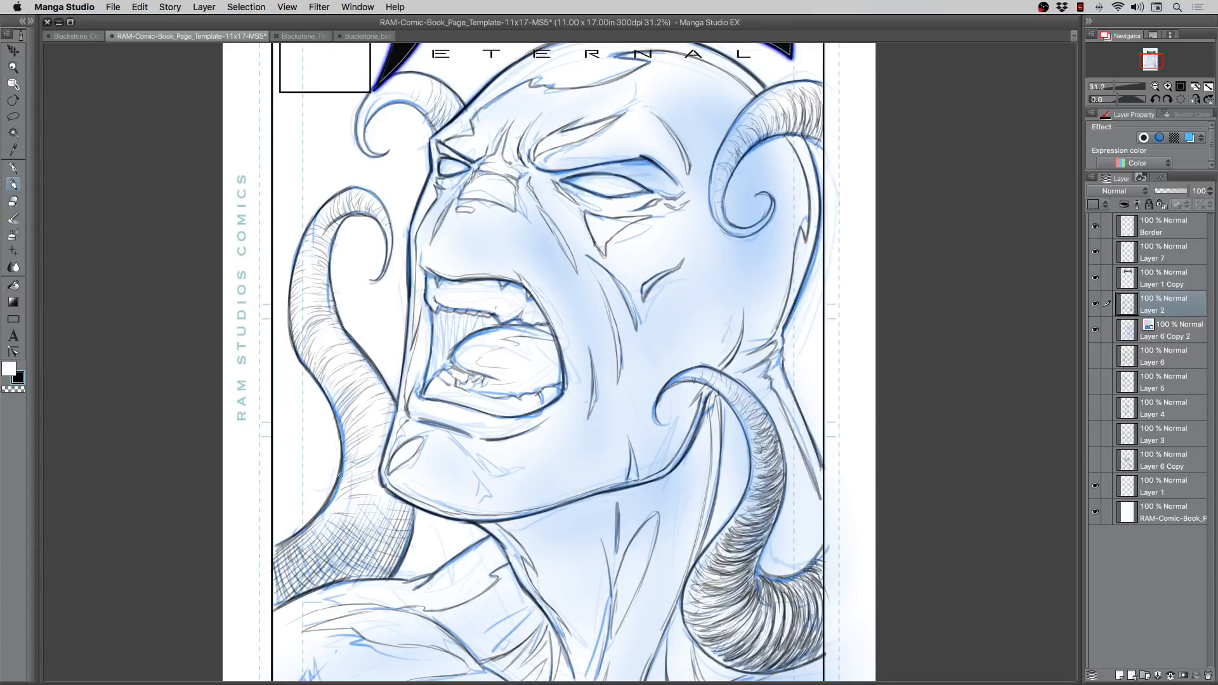
Step: Build up darker curved cross-hatching over the base of the chin-side tentacle
mouse_move(400, 540)
mouse_down()
mouse_move(368, 530)
mouse_move(391, 539)
mouse_move(372, 535)
mouse_move(388, 546)
mouse_move(378, 548)
mouse_move(346, 530)
mouse_move(386, 548)
mouse_move(349, 543)
mouse_move(375, 559)
mouse_move(396, 550)
mouse_move(372, 561)
mouse_move(343, 550)
mouse_move(381, 566)
mouse_move(336, 550)
mouse_move(366, 573)
mouse_move(324, 549)
mouse_move(346, 576)
mouse_move(319, 561)
mouse_move(323, 583)
mouse_move(298, 561)
mouse_move(302, 584)
mouse_move(289, 569)
mouse_move(295, 593)
mouse_move(279, 575)
mouse_move(271, 565)
mouse_up()
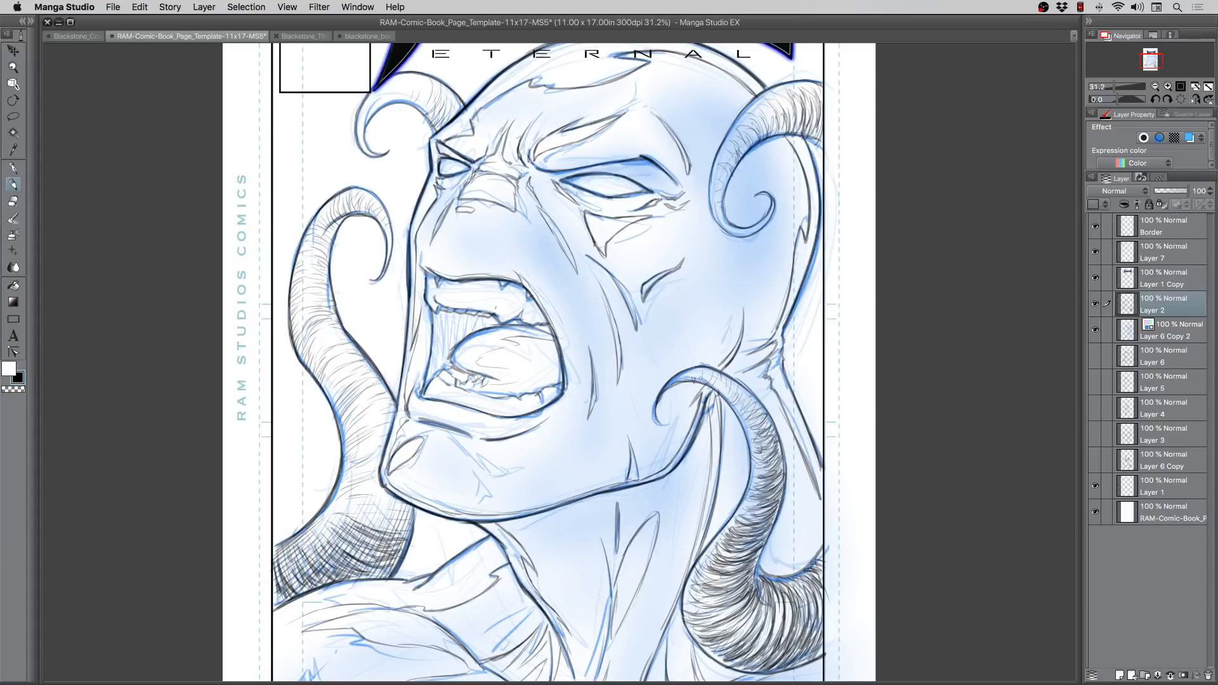
mouse_move(412, 528)
mouse_down()
mouse_move(361, 504)
mouse_move(403, 515)
mouse_move(390, 504)
mouse_move(403, 503)
mouse_move(383, 511)
mouse_move(356, 489)
mouse_up()
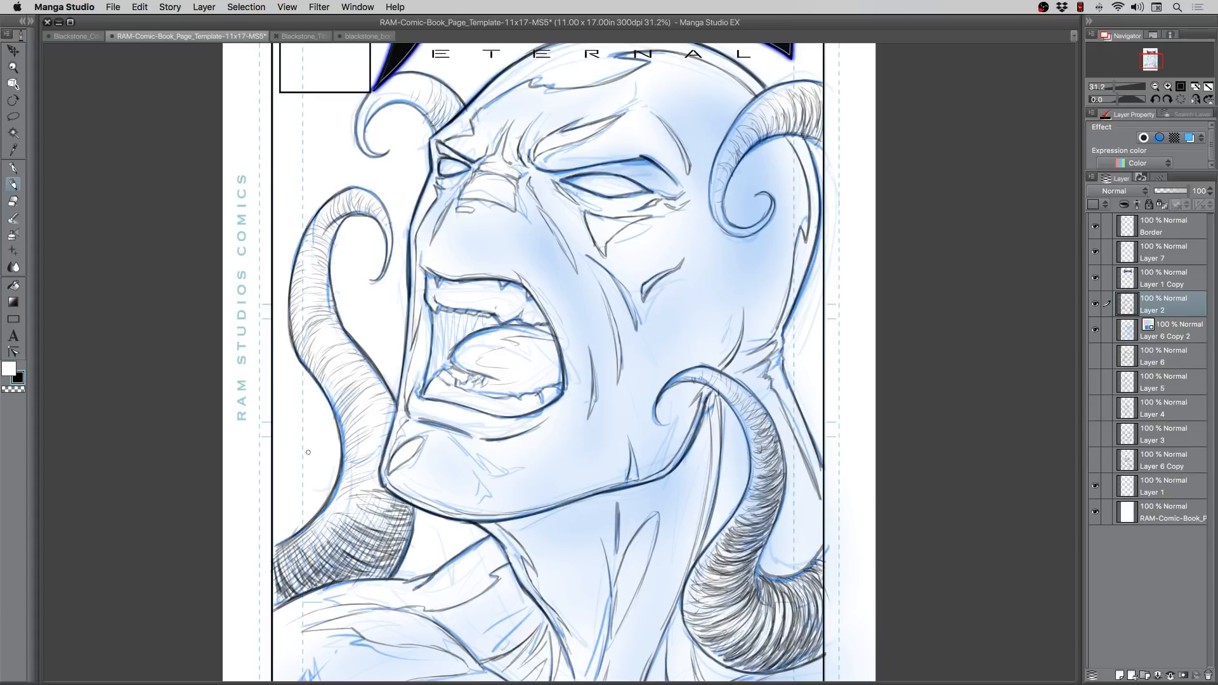
mouse_move(484, 279)
mouse_down()
mouse_move(483, 251)
mouse_move(496, 256)
mouse_up()
drag(478, 281, 475, 266)
mouse_move(472, 275)
mouse_down()
mouse_move(452, 260)
mouse_move(441, 275)
mouse_move(439, 263)
mouse_move(494, 273)
mouse_move(498, 219)
mouse_up()
mouse_move(515, 279)
mouse_down()
mouse_move(510, 260)
mouse_move(526, 281)
mouse_move(539, 246)
mouse_up()
mouse_move(542, 302)
mouse_down()
mouse_move(545, 273)
mouse_move(515, 224)
mouse_up()
mouse_move(477, 269)
mouse_down()
mouse_move(448, 214)
mouse_move(429, 254)
mouse_up()
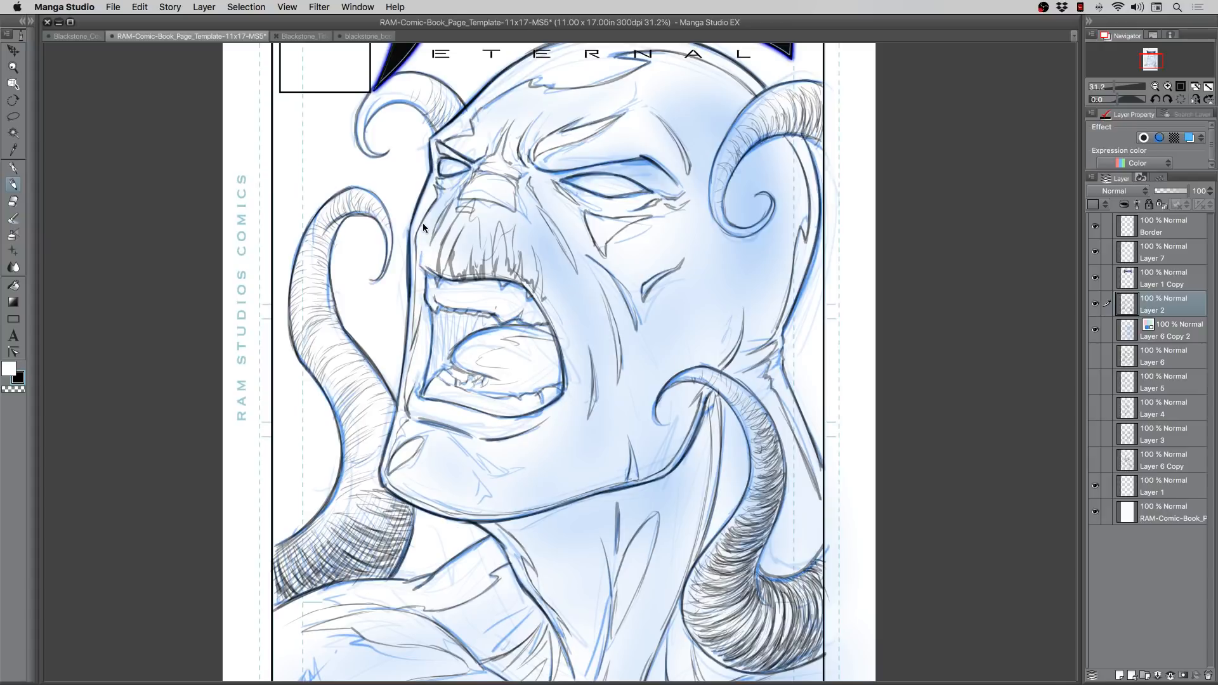
key(Delete)
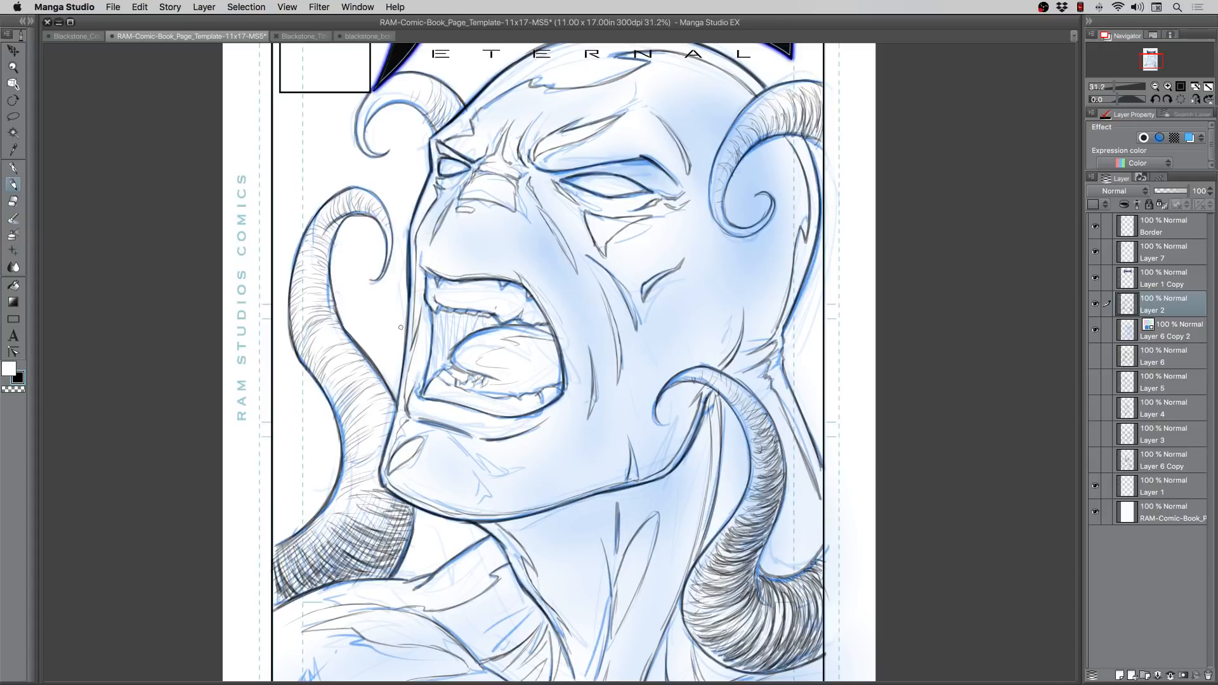
Step: Pencil the chin crease and the shadow line under the lower lip, with small touch-ups above the upper lip and nose
drag(410, 374, 423, 318)
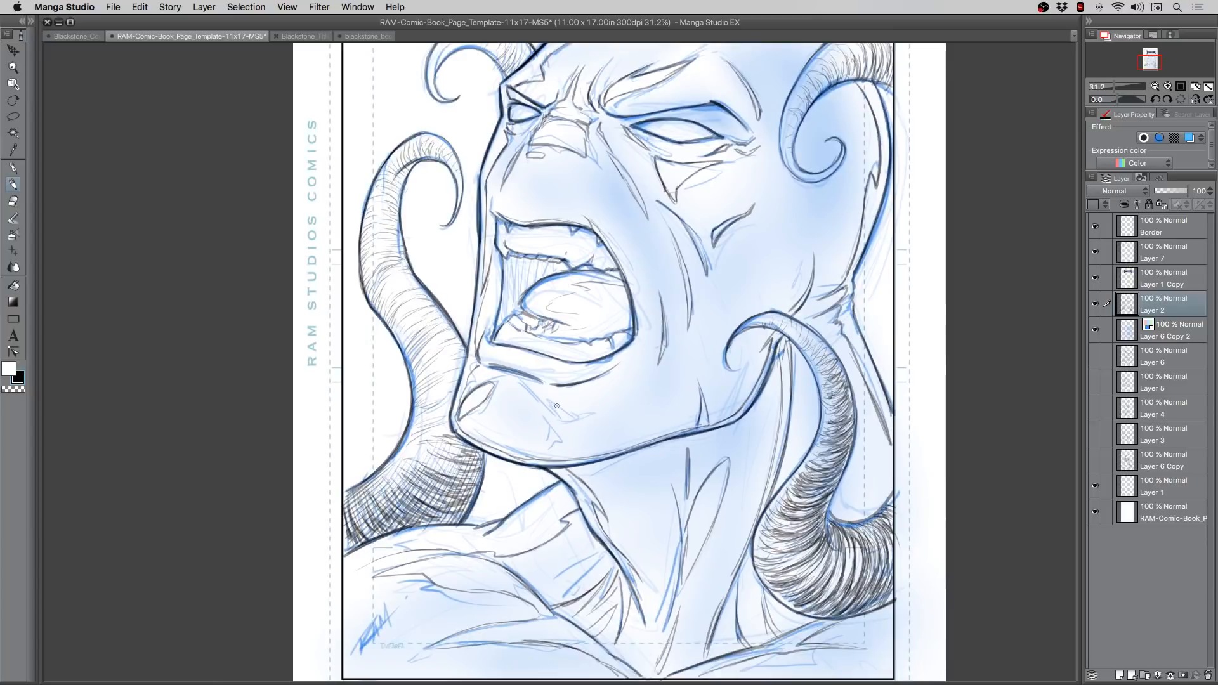
mouse_move(556, 405)
mouse_down()
mouse_move(533, 388)
mouse_move(561, 422)
mouse_move(539, 393)
mouse_move(575, 415)
mouse_move(602, 411)
mouse_move(547, 419)
mouse_move(555, 444)
mouse_move(543, 447)
mouse_up()
drag(484, 356, 544, 380)
drag(553, 382, 599, 373)
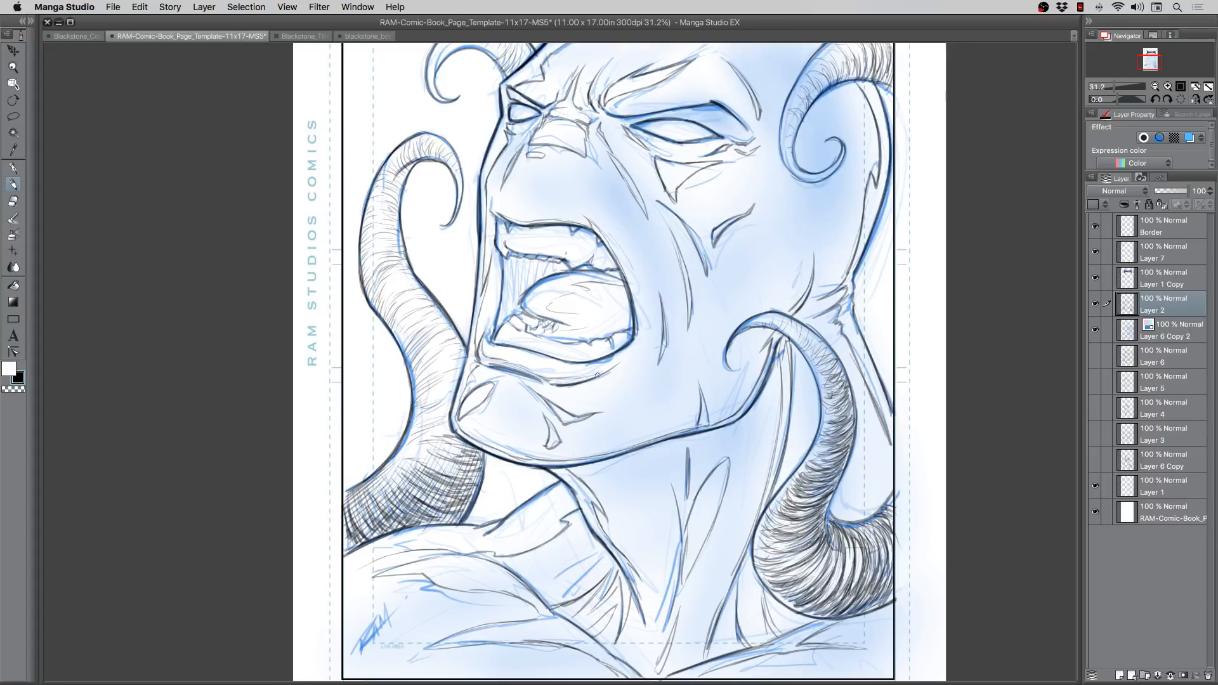
mouse_move(500, 209)
mouse_down()
mouse_move(489, 215)
mouse_move(493, 192)
mouse_move(496, 209)
mouse_move(527, 221)
mouse_up()
drag(582, 162, 594, 174)
Step: Add short dark hatch strokes across the head tentacle's arch, from the page border down to its outer bend
drag(394, 265, 373, 348)
drag(381, 306, 420, 348)
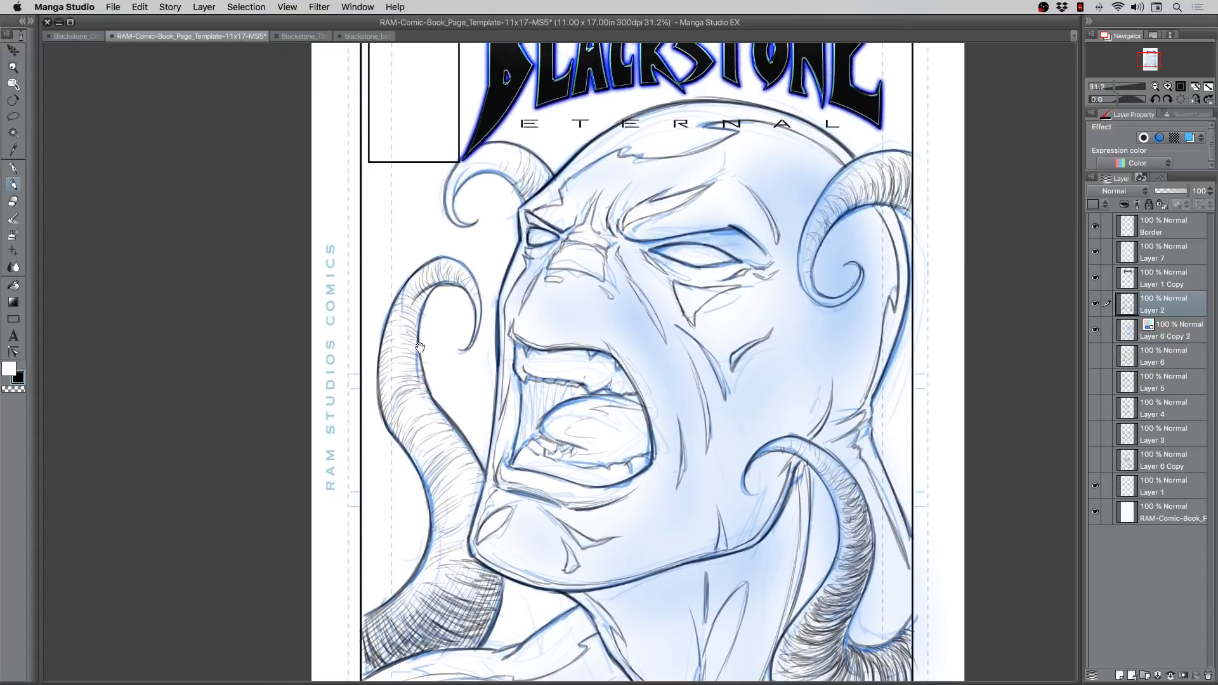
drag(895, 205, 900, 193)
drag(901, 207, 906, 189)
mouse_move(906, 191)
mouse_down()
mouse_move(908, 156)
mouse_move(891, 154)
mouse_up()
drag(880, 209, 887, 180)
drag(867, 170, 879, 173)
mouse_move(862, 179)
mouse_down()
mouse_move(867, 168)
mouse_move(858, 186)
mouse_up()
mouse_move(856, 203)
mouse_down()
mouse_move(858, 175)
mouse_move(855, 190)
mouse_up()
drag(853, 204, 851, 196)
drag(829, 216, 840, 202)
drag(833, 214, 839, 206)
drag(829, 226, 838, 195)
drag(830, 204, 836, 189)
Step: Layer a second pass of hatching over the head tentacle's arch and continue it down toward the spiral
drag(845, 194, 857, 176)
drag(856, 194, 860, 164)
drag(870, 192, 881, 168)
drag(876, 181, 885, 170)
drag(883, 179, 893, 161)
drag(891, 191, 902, 162)
mouse_move(897, 206)
mouse_down()
mouse_move(904, 176)
mouse_move(910, 185)
mouse_move(889, 185)
mouse_up()
drag(872, 202, 879, 175)
drag(863, 201, 869, 187)
drag(862, 206, 876, 192)
mouse_move(859, 206)
mouse_down()
mouse_move(872, 169)
mouse_move(862, 185)
mouse_up()
mouse_move(848, 195)
mouse_down()
mouse_move(860, 178)
mouse_move(810, 253)
mouse_up()
drag(803, 277, 809, 265)
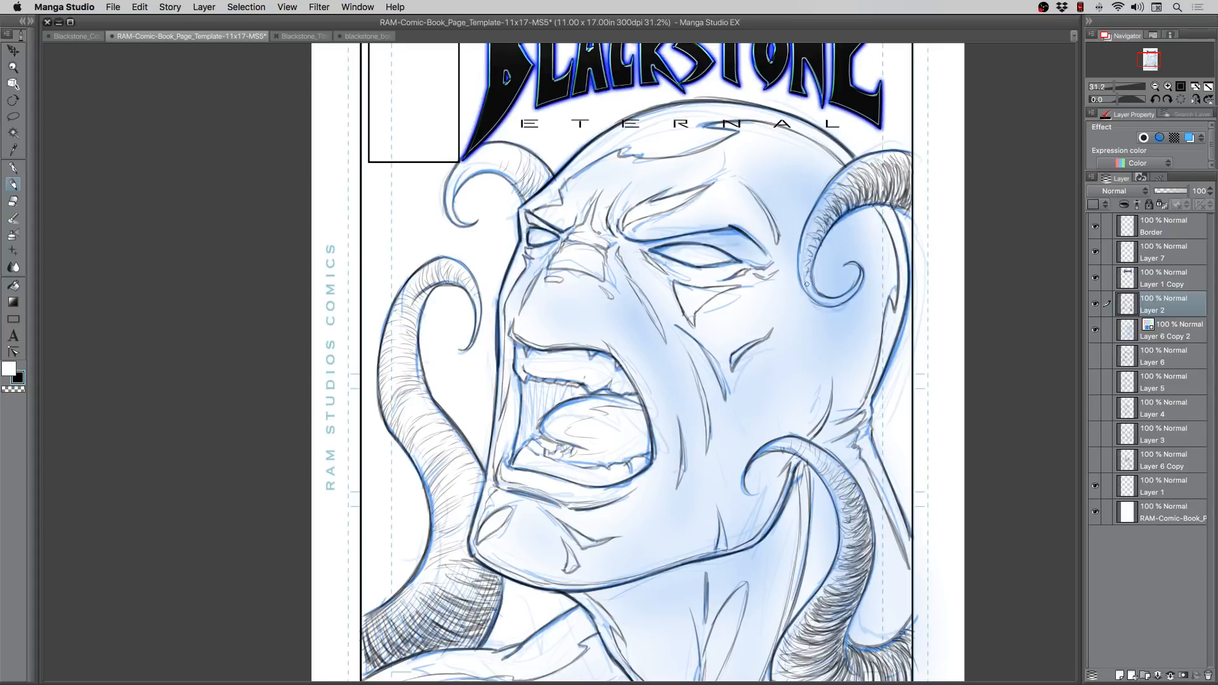
Step: Thicken the hatching along the head tentacle's top edge and add strokes around its spiral tip
drag(843, 183, 884, 158)
drag(875, 166, 896, 159)
drag(893, 175, 908, 151)
mouse_move(805, 274)
mouse_down()
mouse_move(837, 301)
mouse_move(860, 282)
mouse_up()
Step: Darken the hatching from the jaw tentacle's curl down its stem and pencil a curved line at the temple
mouse_move(822, 458)
mouse_down()
mouse_move(858, 498)
mouse_move(804, 446)
mouse_up()
mouse_move(844, 500)
mouse_down()
mouse_move(863, 516)
mouse_move(864, 577)
mouse_up()
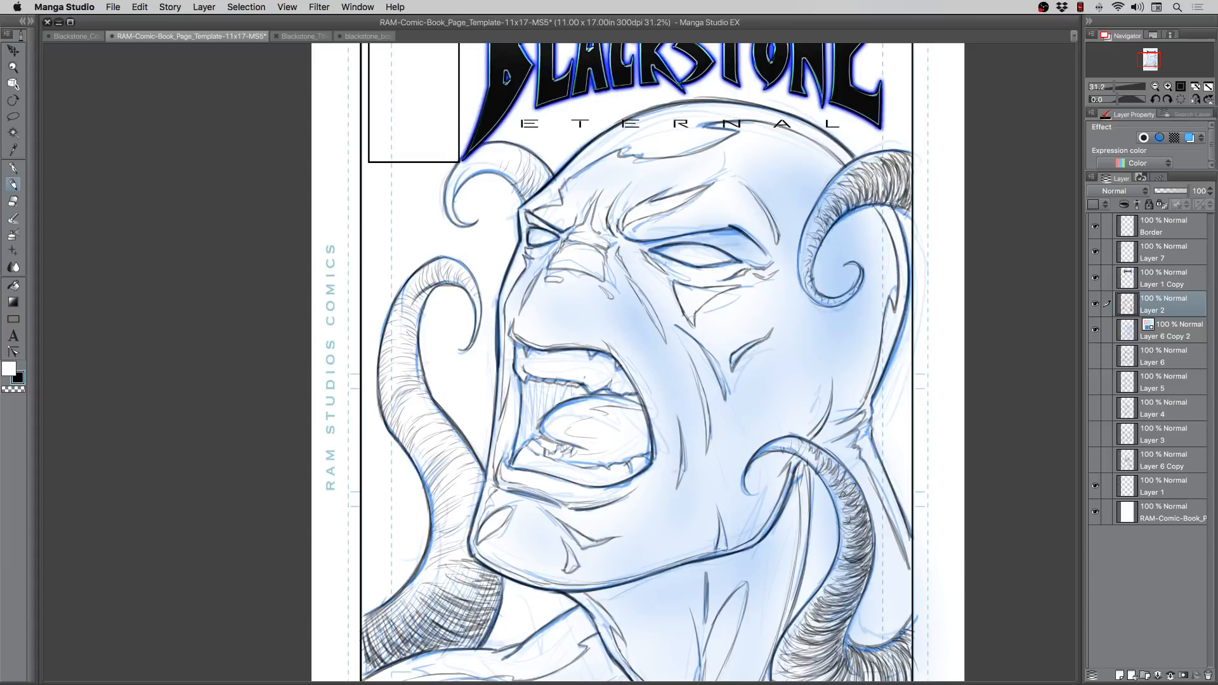
mouse_move(763, 201)
mouse_down()
mouse_move(752, 185)
mouse_move(815, 204)
mouse_up()
mouse_move(856, 541)
mouse_down()
mouse_move(834, 586)
mouse_move(842, 551)
mouse_up()
drag(851, 575, 827, 581)
drag(836, 586, 825, 604)
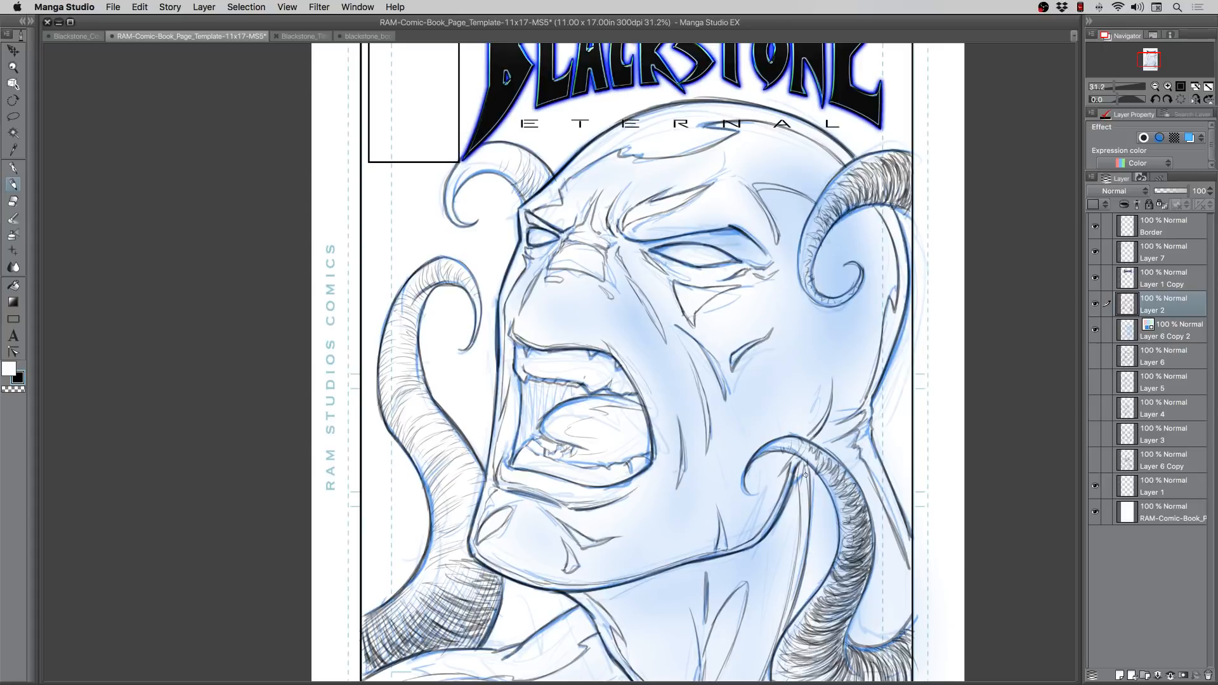
drag(798, 436, 792, 451)
drag(821, 443, 802, 463)
drag(862, 523, 846, 531)
Step: Darken the hatching across the jaw tentacle's bend from its inner corner out to the page border
drag(653, 440, 642, 296)
mouse_move(841, 511)
mouse_down()
mouse_move(827, 549)
mouse_move(839, 572)
mouse_up()
drag(859, 532, 848, 576)
drag(864, 508, 857, 542)
mouse_move(876, 510)
mouse_down()
mouse_move(863, 556)
mouse_move(867, 536)
mouse_up()
mouse_move(884, 507)
mouse_down()
mouse_move(873, 557)
mouse_move(877, 531)
mouse_up()
drag(888, 528, 882, 565)
drag(895, 503, 883, 544)
mouse_move(899, 501)
mouse_down()
mouse_move(891, 539)
mouse_move(889, 489)
mouse_up()
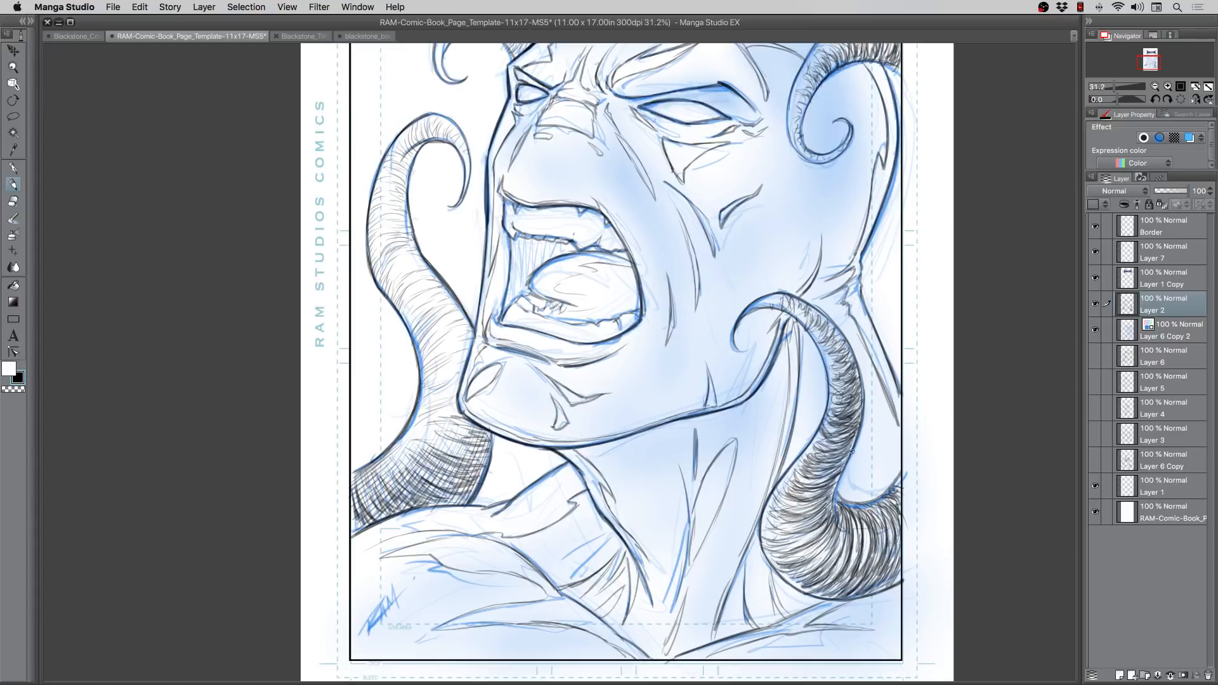
Step: Add more hatching along the outer side of the jaw tentacle's bend and up its stem toward the jaw
mouse_move(785, 545)
mouse_down()
mouse_move(804, 558)
mouse_move(806, 534)
mouse_move(786, 525)
mouse_move(809, 580)
mouse_up()
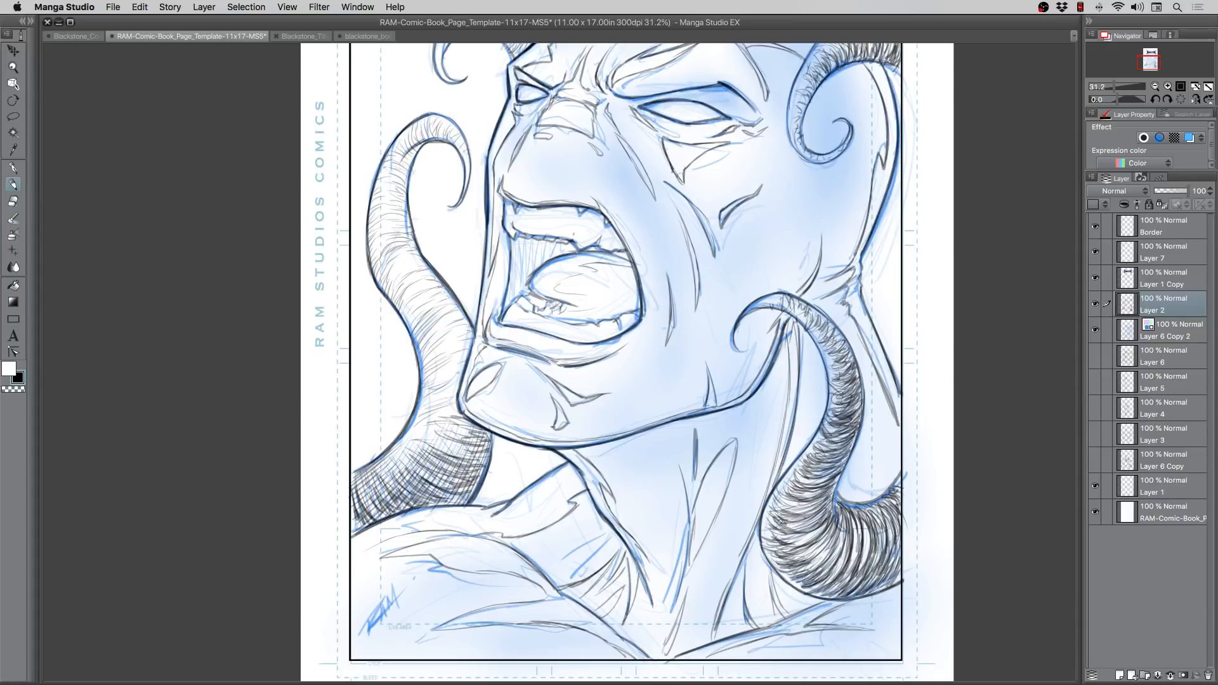
mouse_move(775, 523)
mouse_down()
mouse_move(802, 496)
mouse_move(813, 449)
mouse_move(780, 491)
mouse_move(789, 539)
mouse_up()
drag(785, 579, 798, 573)
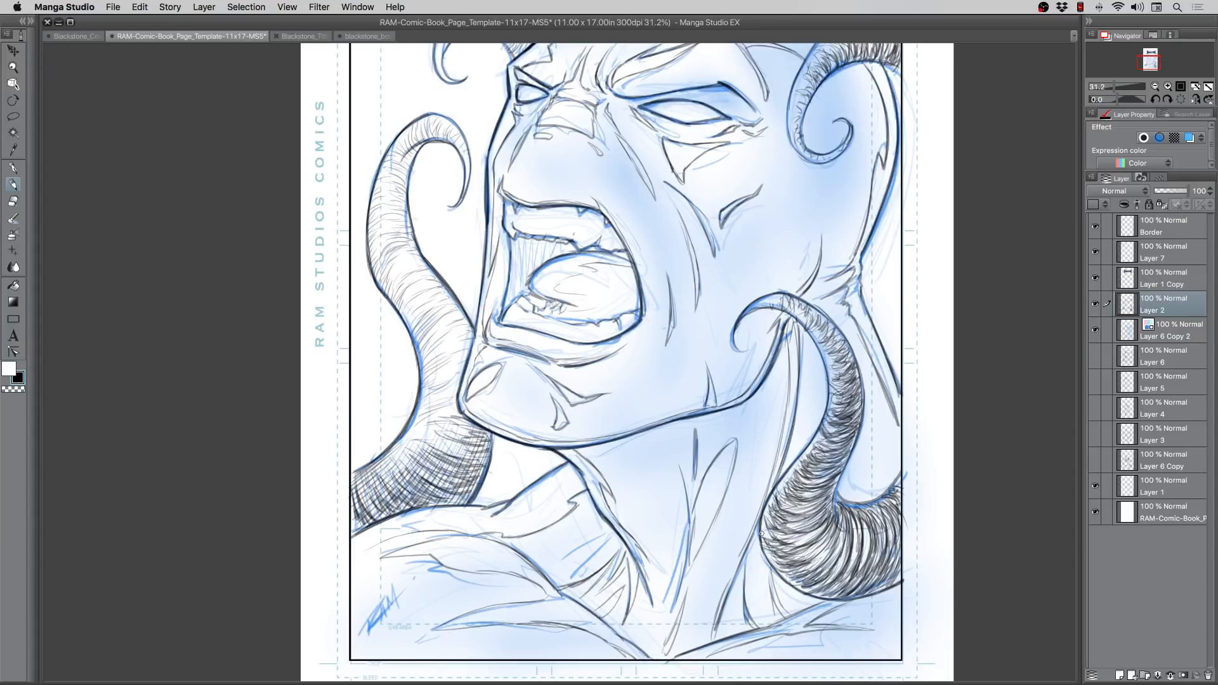
mouse_move(761, 533)
mouse_down()
mouse_move(825, 432)
mouse_move(836, 376)
mouse_move(822, 349)
mouse_up()
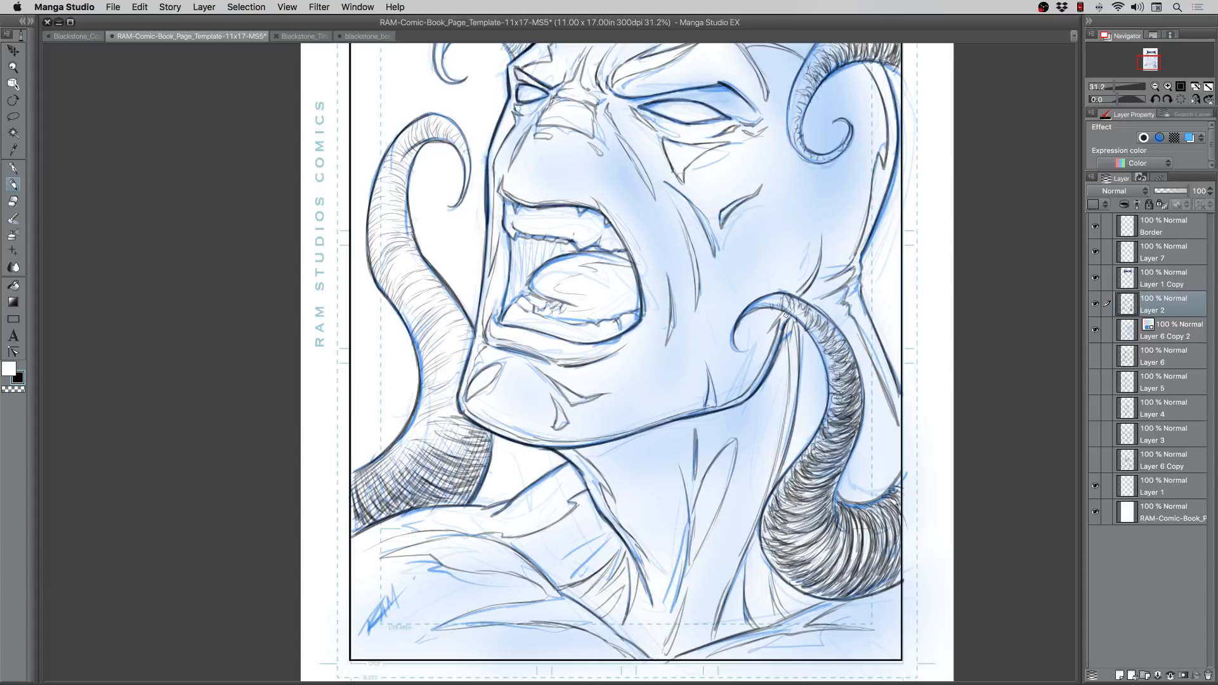
Step: Darken the hatching on the tentacle in front of the face, from beside the chin up its outer curve toward the arch
mouse_move(444, 307)
mouse_down()
mouse_move(431, 312)
mouse_move(437, 298)
mouse_up()
mouse_move(417, 312)
mouse_down()
mouse_move(446, 291)
mouse_move(411, 291)
mouse_move(435, 278)
mouse_move(411, 260)
mouse_move(396, 273)
mouse_move(400, 247)
mouse_up()
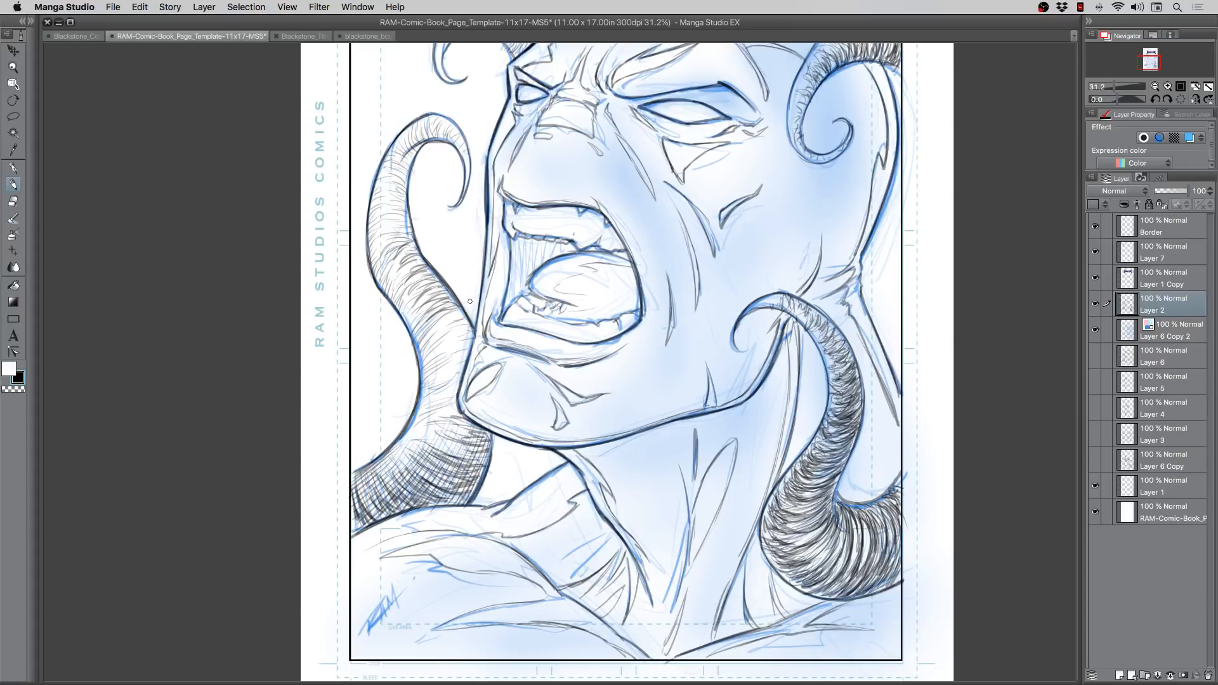
mouse_move(403, 232)
mouse_down()
mouse_move(406, 255)
mouse_move(411, 237)
mouse_move(400, 233)
mouse_move(381, 248)
mouse_move(401, 223)
mouse_move(381, 215)
mouse_up()
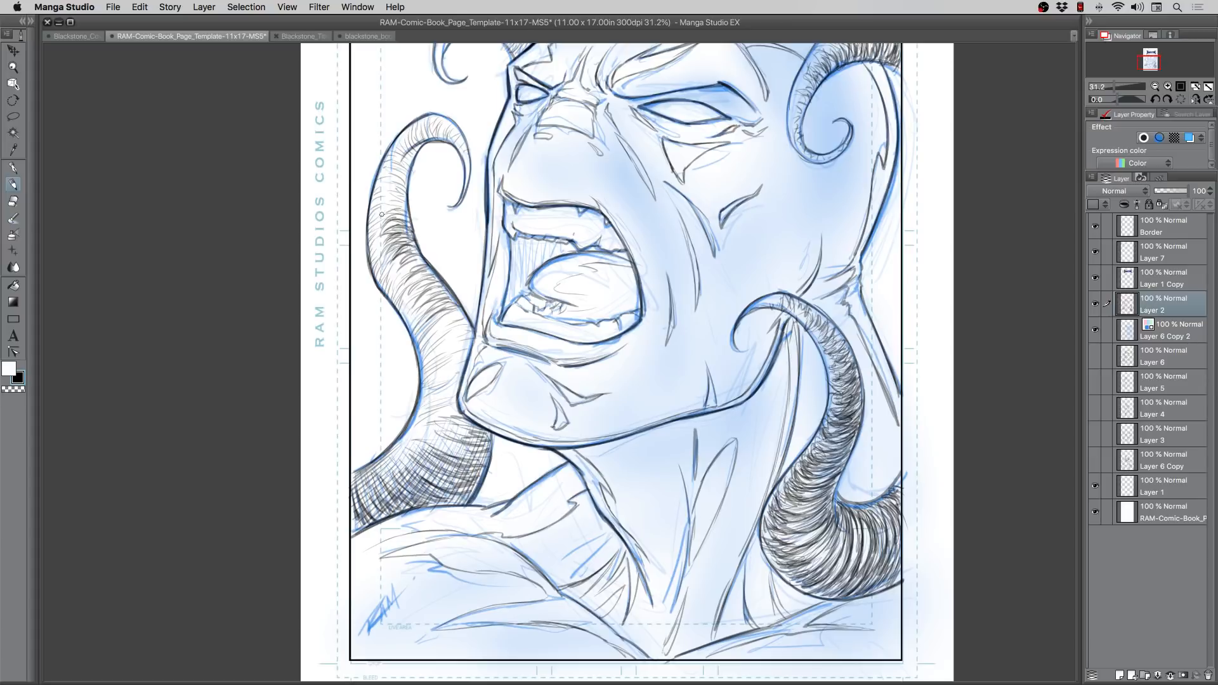
mouse_move(417, 262)
mouse_down()
mouse_move(410, 297)
mouse_move(435, 281)
mouse_move(422, 306)
mouse_move(433, 279)
mouse_move(458, 304)
mouse_move(429, 290)
mouse_move(451, 294)
mouse_move(439, 320)
mouse_move(459, 319)
mouse_move(420, 349)
mouse_move(429, 320)
mouse_move(417, 334)
mouse_move(411, 291)
mouse_move(401, 316)
mouse_move(398, 273)
mouse_move(388, 296)
mouse_move(398, 255)
mouse_move(385, 282)
mouse_move(388, 247)
mouse_move(375, 267)
mouse_move(388, 240)
mouse_move(367, 249)
mouse_move(381, 218)
mouse_move(406, 216)
mouse_move(389, 209)
mouse_move(403, 205)
mouse_move(382, 198)
mouse_move(402, 199)
mouse_move(395, 172)
mouse_up()
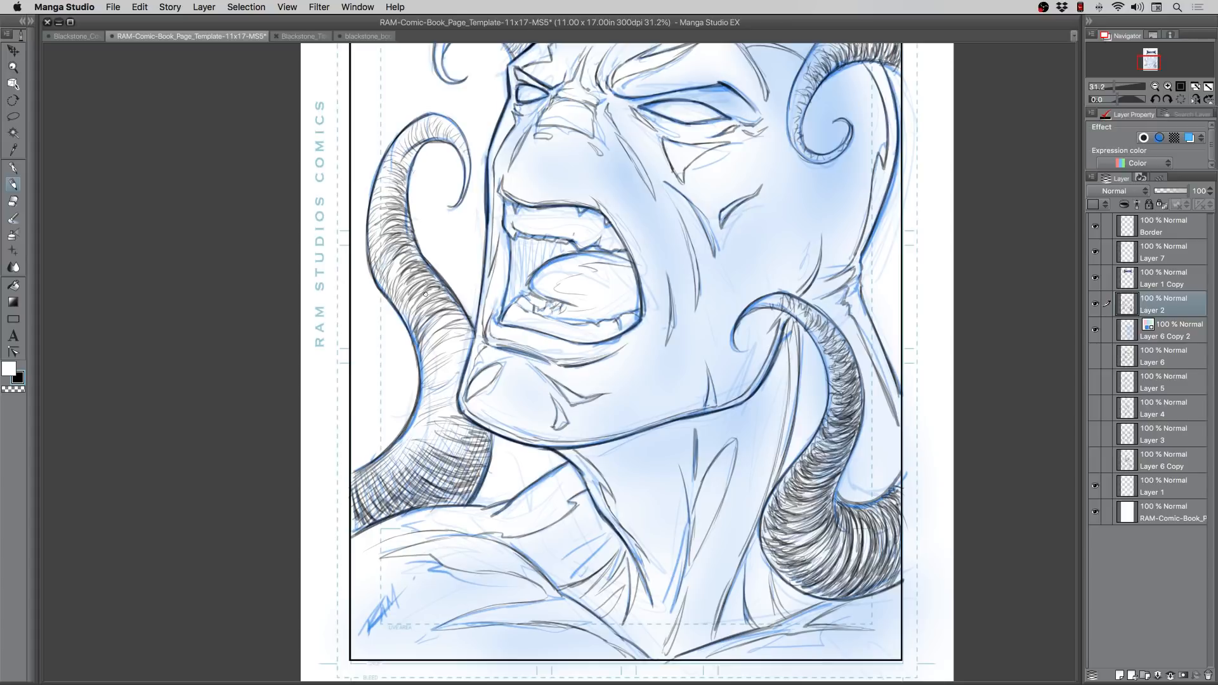
mouse_move(440, 310)
mouse_down()
mouse_move(469, 332)
mouse_move(437, 344)
mouse_move(467, 348)
mouse_move(436, 360)
mouse_move(468, 340)
mouse_move(447, 342)
mouse_move(432, 357)
mouse_move(470, 348)
mouse_move(450, 340)
mouse_move(461, 325)
mouse_move(439, 331)
mouse_move(471, 324)
mouse_move(437, 319)
mouse_move(453, 314)
mouse_move(433, 342)
mouse_move(405, 298)
mouse_move(379, 287)
mouse_move(373, 224)
mouse_up()
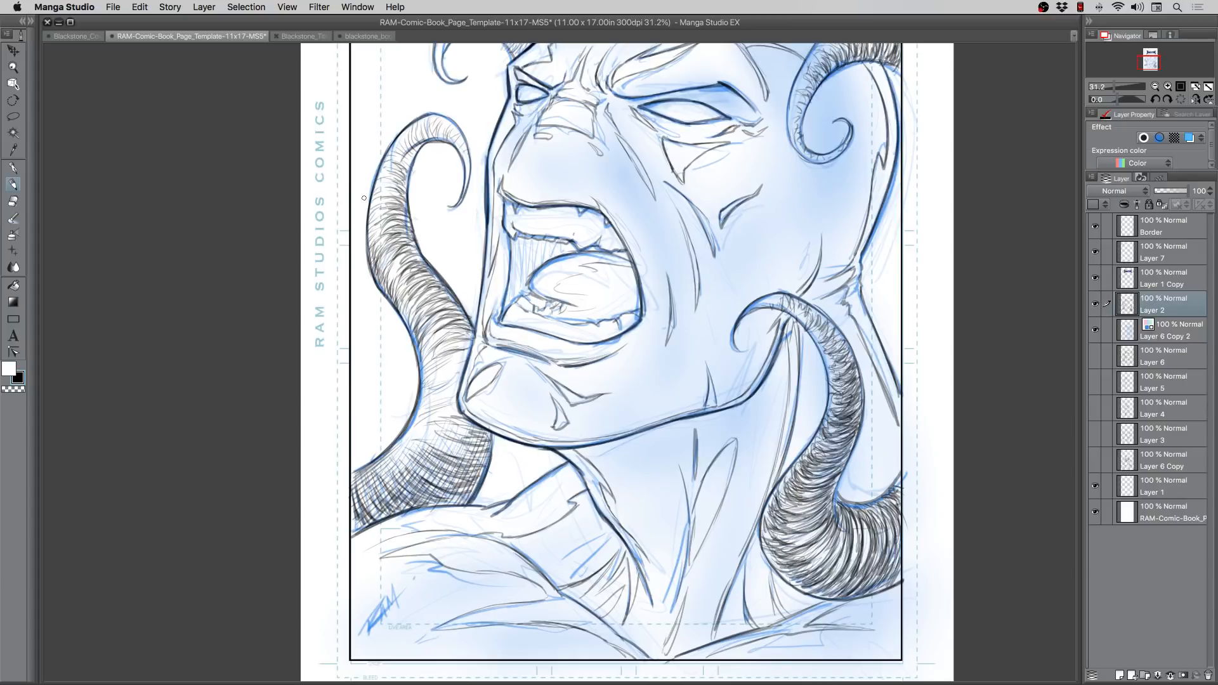
drag(369, 248, 380, 226)
drag(369, 236, 380, 215)
Step: Hatch the front tentacle from beside the chin down through its thick base to the page border
mouse_move(419, 359)
mouse_down()
mouse_move(450, 337)
mouse_move(440, 351)
mouse_move(463, 351)
mouse_move(429, 373)
mouse_move(461, 371)
mouse_up()
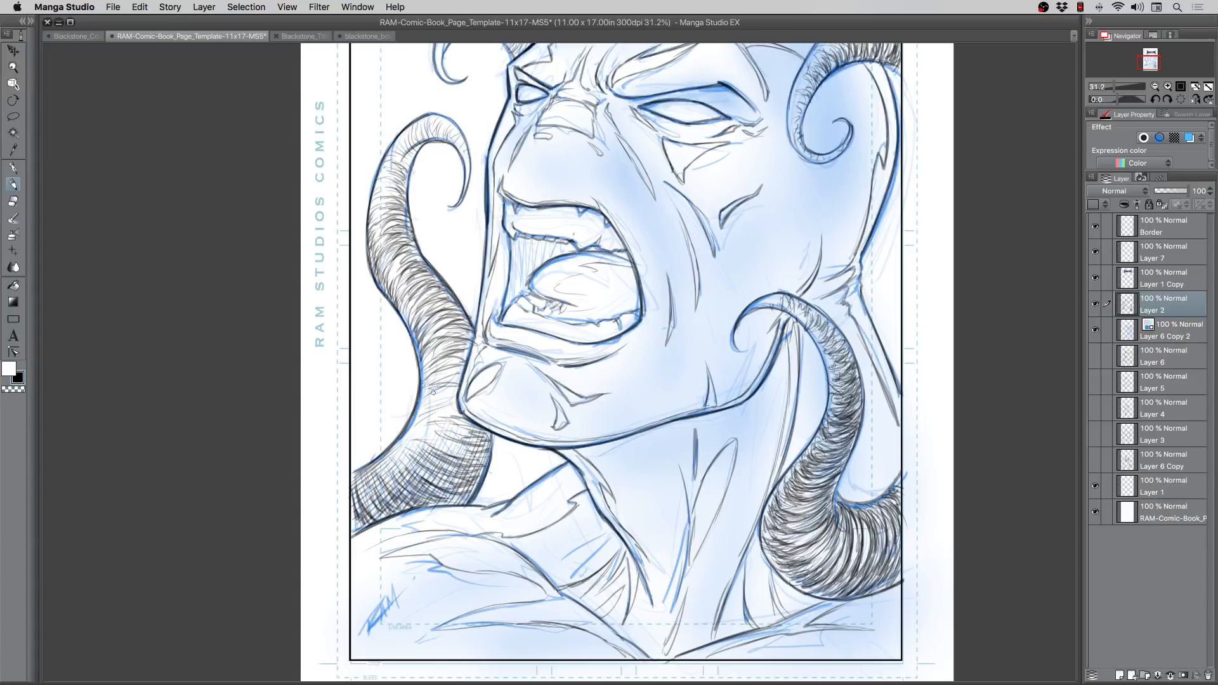
mouse_move(420, 406)
mouse_down()
mouse_move(450, 391)
mouse_move(462, 409)
mouse_up()
drag(405, 440, 439, 425)
mouse_move(418, 451)
mouse_down()
mouse_move(454, 429)
mouse_move(463, 444)
mouse_up()
mouse_move(438, 460)
mouse_down()
mouse_move(488, 444)
mouse_move(436, 438)
mouse_up()
mouse_move(429, 482)
mouse_down()
mouse_move(471, 458)
mouse_move(436, 452)
mouse_up()
drag(435, 485, 472, 478)
drag(420, 486, 458, 459)
mouse_move(444, 499)
mouse_down()
mouse_move(460, 487)
mouse_move(446, 479)
mouse_up()
mouse_move(403, 496)
mouse_down()
mouse_move(427, 473)
mouse_move(422, 461)
mouse_move(419, 493)
mouse_up()
drag(390, 506, 404, 473)
mouse_move(381, 503)
mouse_down()
mouse_move(400, 490)
mouse_move(362, 505)
mouse_up()
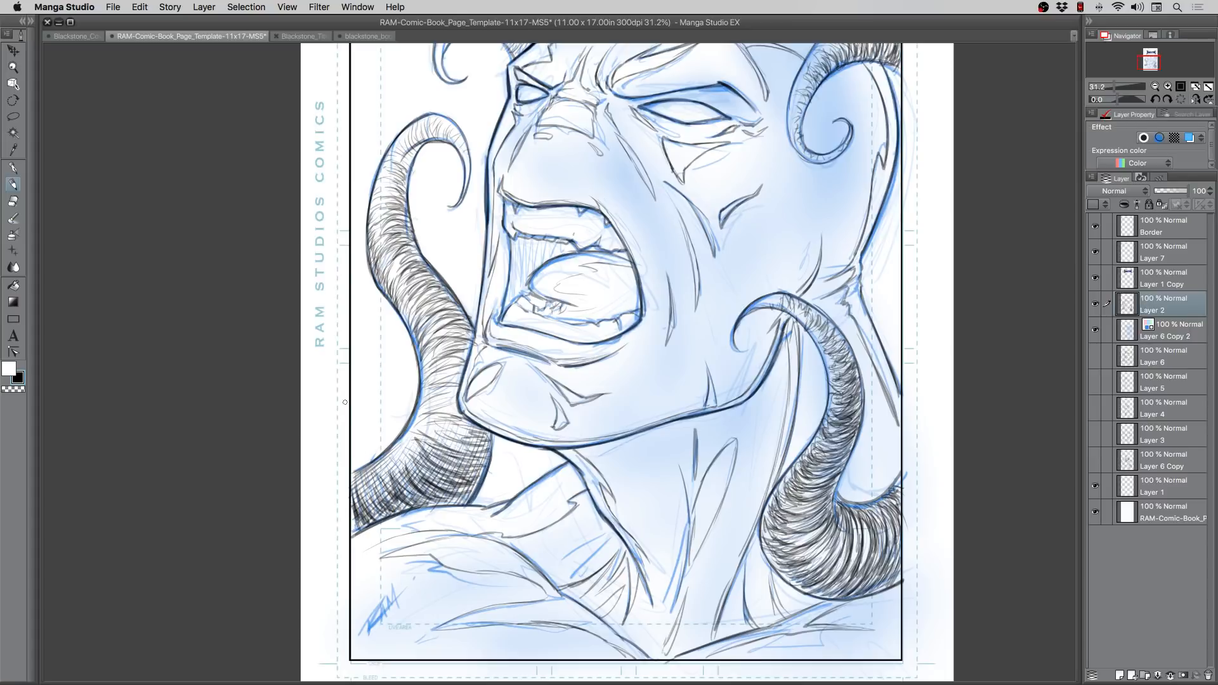
Step: Add short hatch strokes up the front tentacle's outer edge and around the inside of its arch to the tip
drag(370, 264, 383, 235)
mouse_move(368, 243)
mouse_down()
mouse_move(387, 215)
mouse_move(375, 210)
mouse_up()
drag(408, 158, 418, 139)
drag(409, 148, 431, 133)
drag(425, 143, 443, 129)
drag(441, 143, 457, 132)
drag(455, 152, 464, 135)
Step: Thicken the hatching across the front tentacle's middle and shade its outer edge level with the chin
drag(421, 309, 450, 299)
drag(433, 307, 449, 292)
drag(420, 305, 448, 286)
mouse_move(421, 285)
mouse_down()
mouse_move(439, 280)
mouse_move(436, 266)
mouse_up()
mouse_move(438, 312)
mouse_down()
mouse_move(461, 305)
mouse_move(463, 317)
mouse_up()
mouse_move(420, 349)
mouse_down()
mouse_move(440, 321)
mouse_move(422, 350)
mouse_up()
mouse_move(412, 331)
mouse_down()
mouse_move(422, 349)
mouse_move(413, 336)
mouse_up()
drag(411, 325, 423, 361)
drag(417, 343, 426, 375)
mouse_move(421, 353)
mouse_down()
mouse_move(424, 413)
mouse_move(427, 393)
mouse_up()
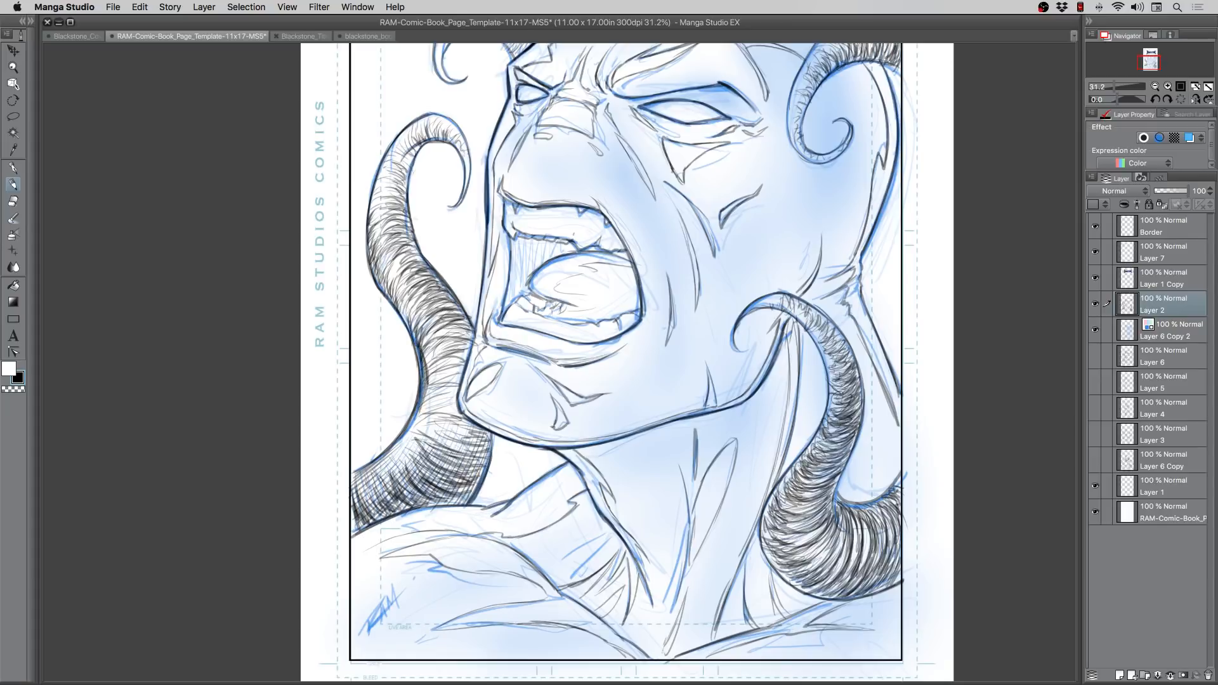
Step: Darken the front tentacle's contours along the arch, inner curve and outer edge, and shade the corner of its base
drag(402, 201, 416, 247)
mouse_move(405, 235)
mouse_down()
mouse_move(418, 251)
mouse_move(412, 242)
mouse_up()
drag(410, 244, 420, 256)
drag(380, 174, 369, 208)
mouse_move(433, 136)
mouse_down()
mouse_move(410, 170)
mouse_move(416, 151)
mouse_up()
drag(414, 155, 409, 172)
drag(382, 293, 409, 330)
drag(403, 318, 417, 345)
drag(422, 386, 404, 434)
drag(417, 416, 397, 446)
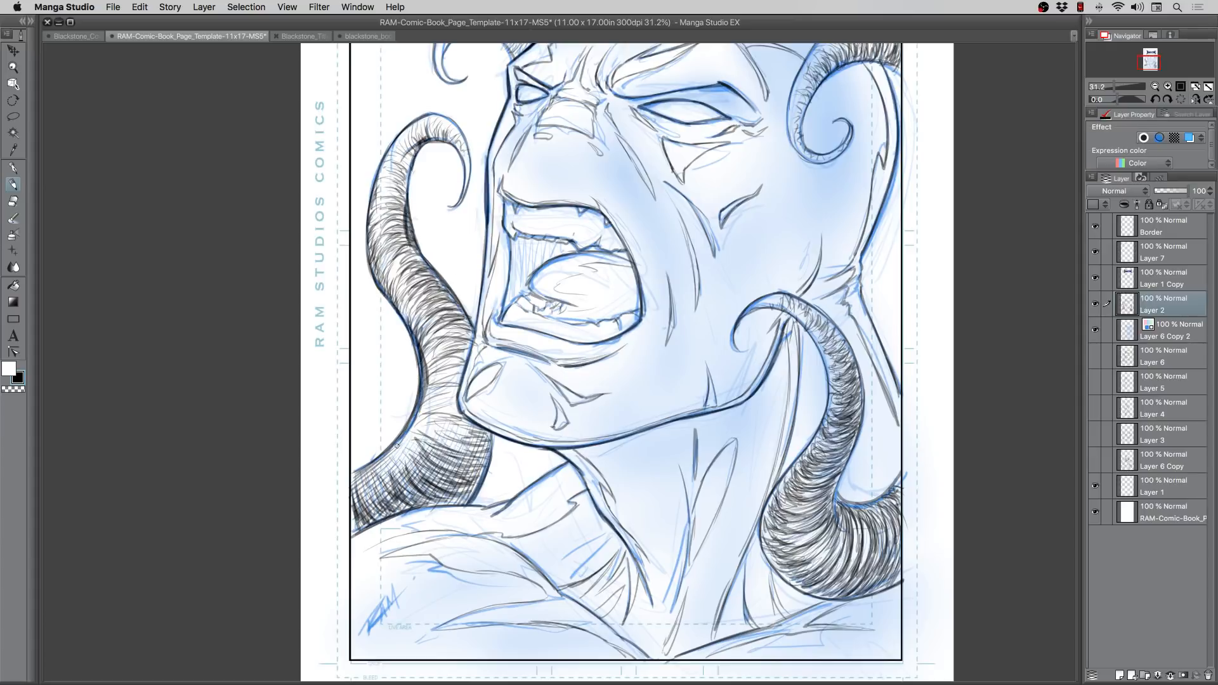
drag(454, 488, 439, 505)
drag(482, 462, 451, 499)
Step: Add a final pass of hatching over the jaw tentacle's bend and lower stem
drag(376, 354, 295, 379)
drag(758, 530, 798, 532)
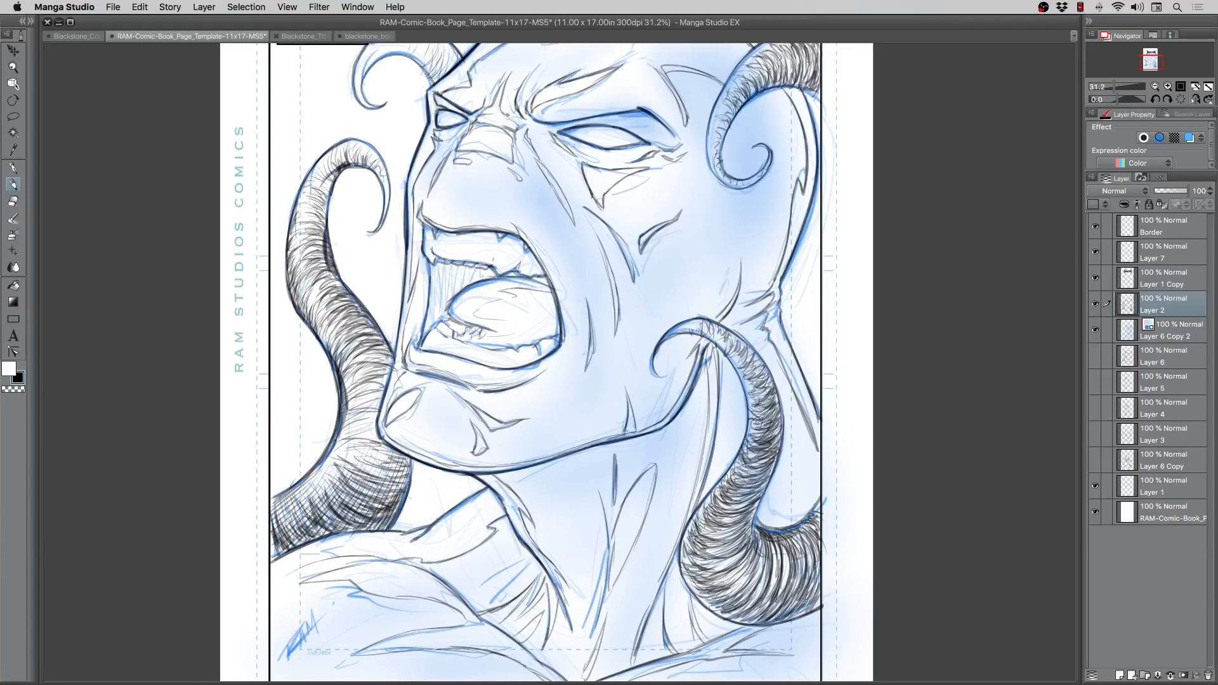
mouse_move(815, 593)
mouse_down()
mouse_move(767, 620)
mouse_move(698, 600)
mouse_move(723, 589)
mouse_move(701, 596)
mouse_move(757, 593)
mouse_move(765, 605)
mouse_move(688, 578)
mouse_move(719, 524)
mouse_up()
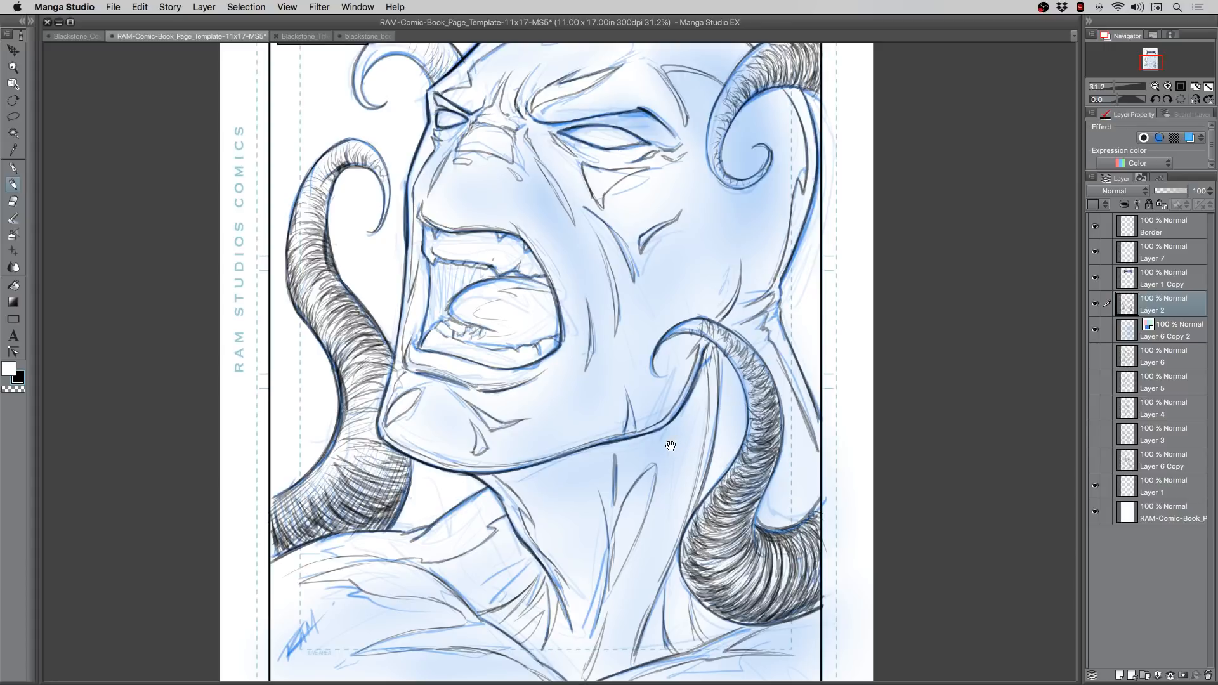
drag(677, 442, 672, 446)
mouse_move(680, 544)
mouse_down()
mouse_move(686, 586)
mouse_move(679, 549)
mouse_move(711, 498)
mouse_move(755, 495)
mouse_move(734, 530)
mouse_move(741, 550)
mouse_move(783, 549)
mouse_move(812, 527)
mouse_up()
mouse_move(738, 496)
mouse_down()
mouse_move(736, 374)
mouse_move(756, 431)
mouse_up()
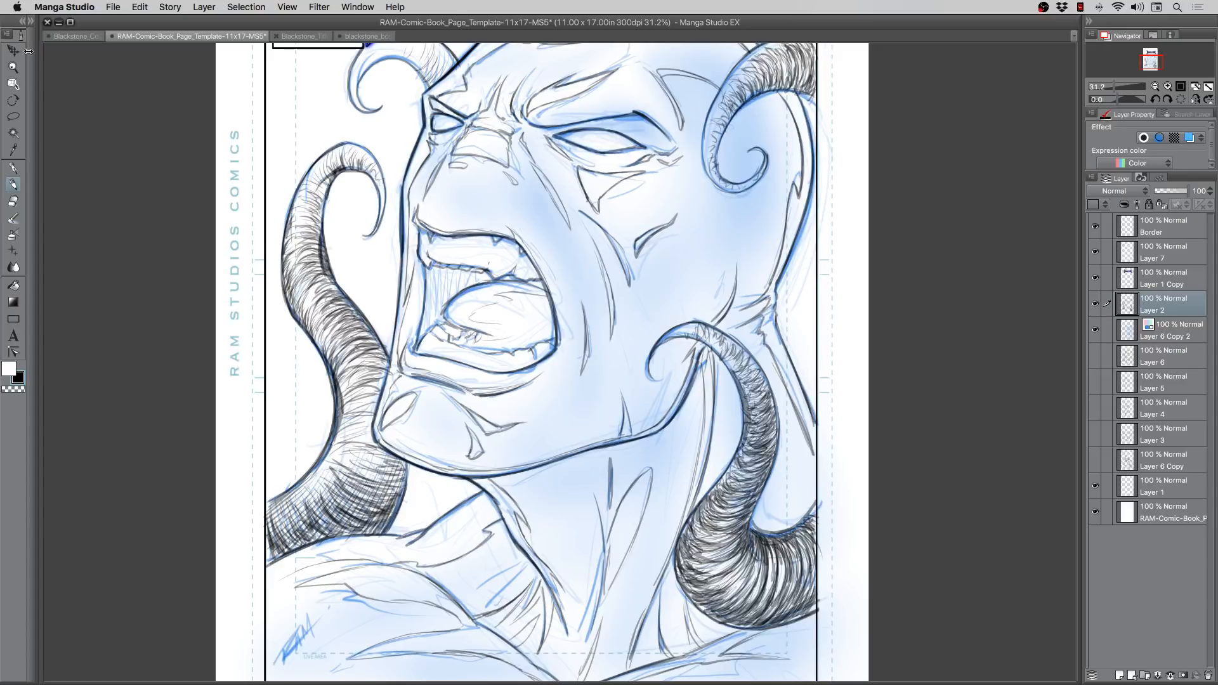
Step: Apply the blue layer color effect to the Layer 2 pencils
click(13, 67)
alt+click(351, 207)
drag(333, 219, 362, 256)
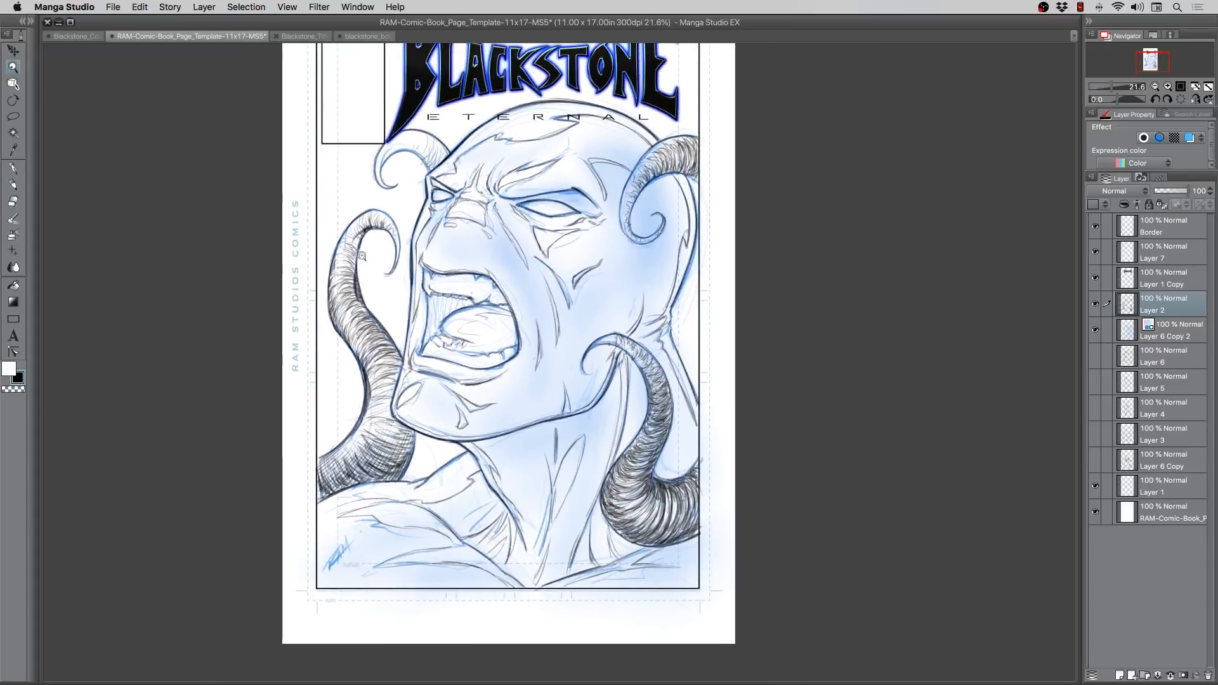
click(361, 256)
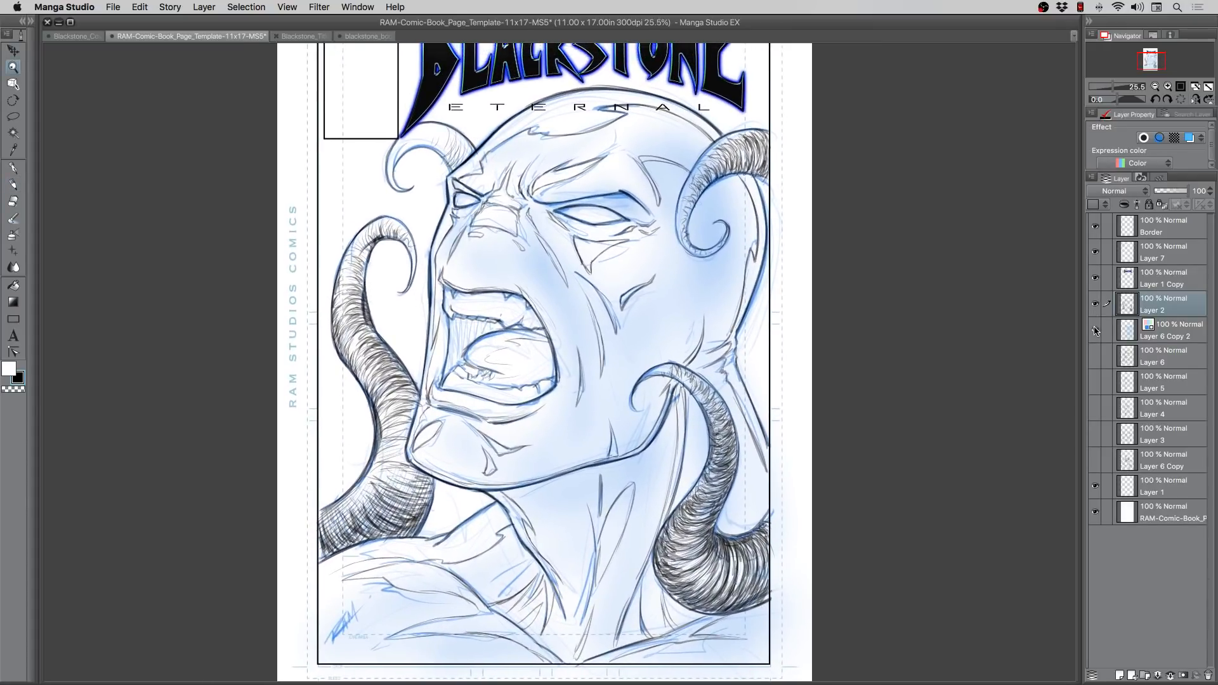
click(1095, 330)
click(1093, 326)
click(1189, 137)
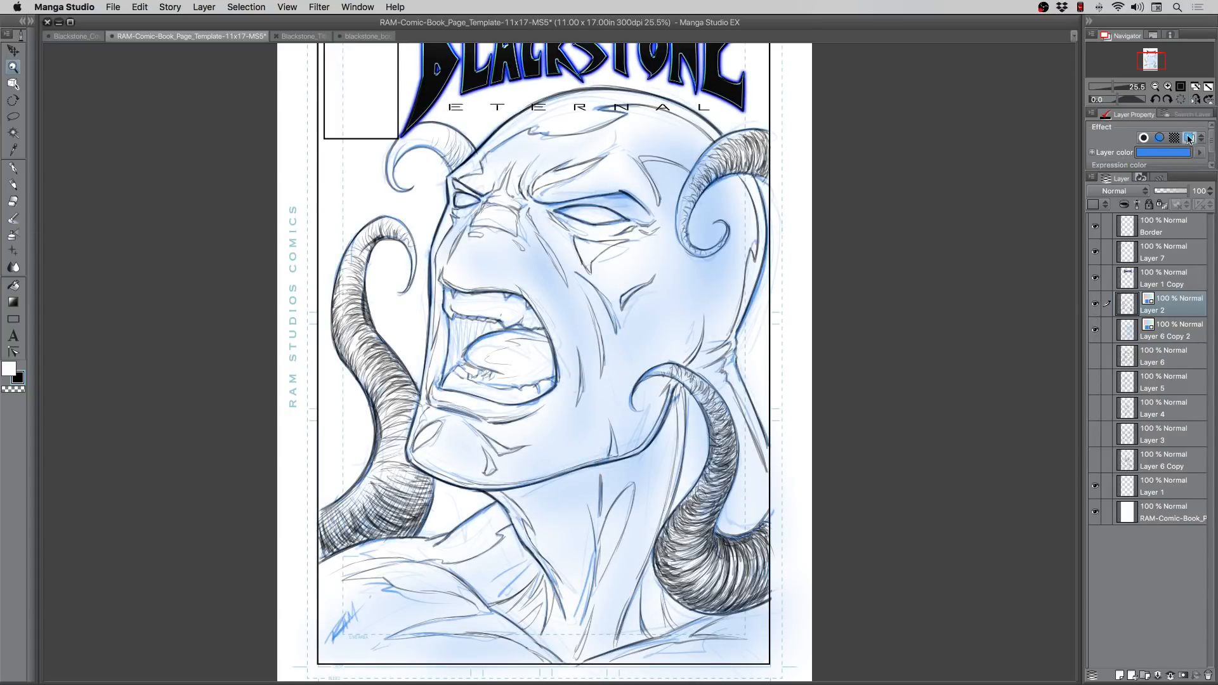
Step: Lower Layer 6 Copy 2 to 54% opacity and add a new raster layer above Layer 2
click(1151, 339)
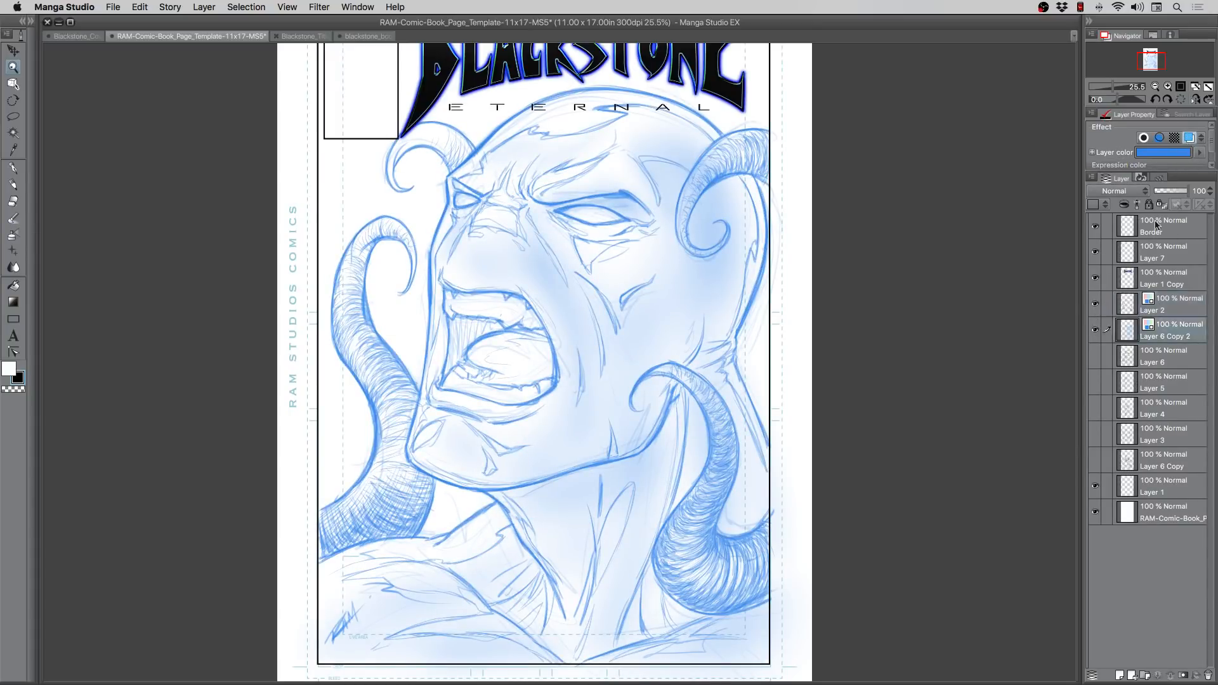
drag(1185, 190, 1171, 191)
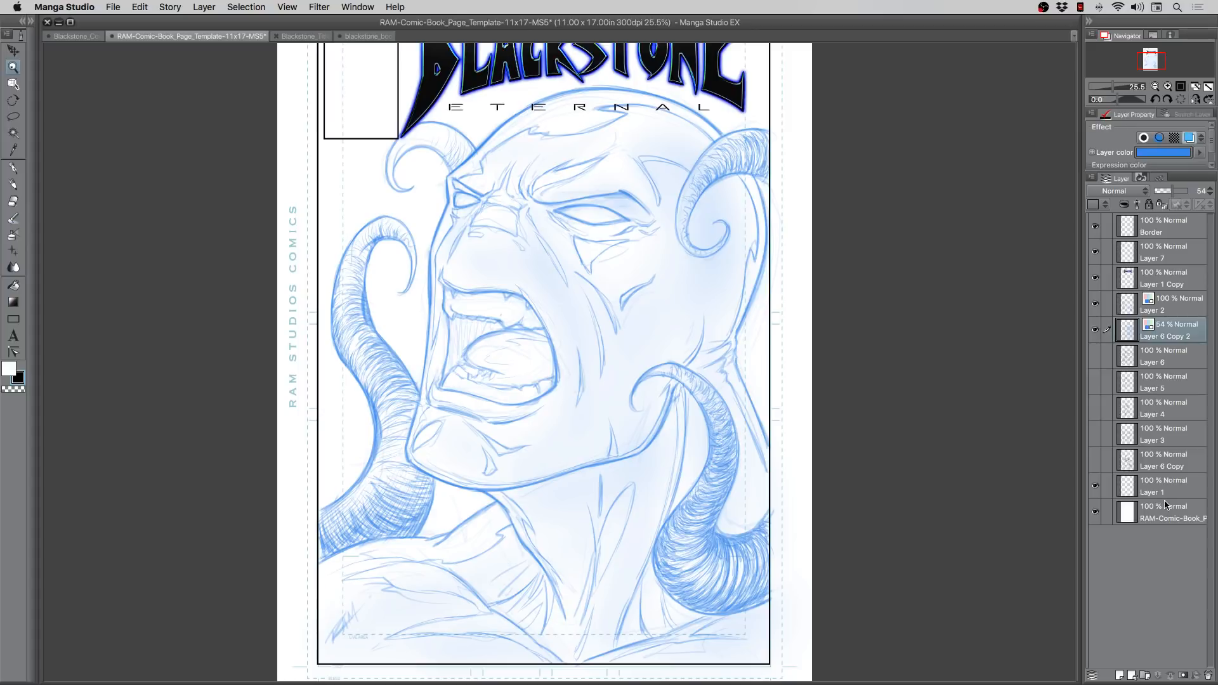
click(1165, 304)
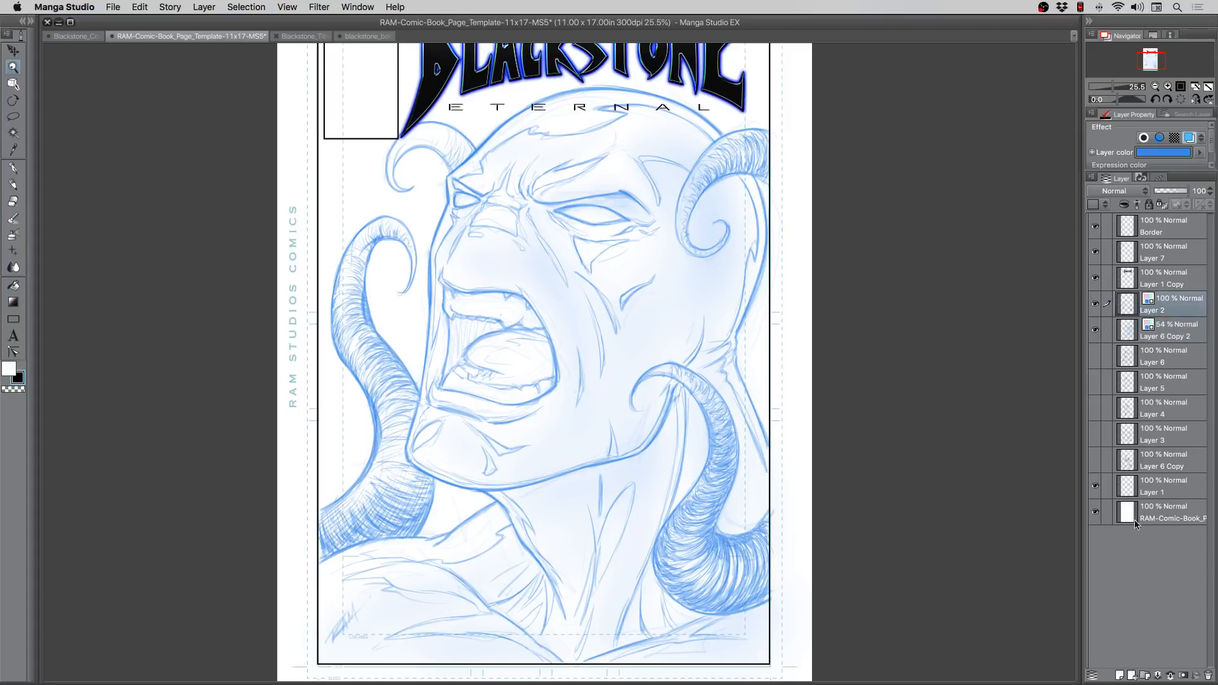
click(1119, 675)
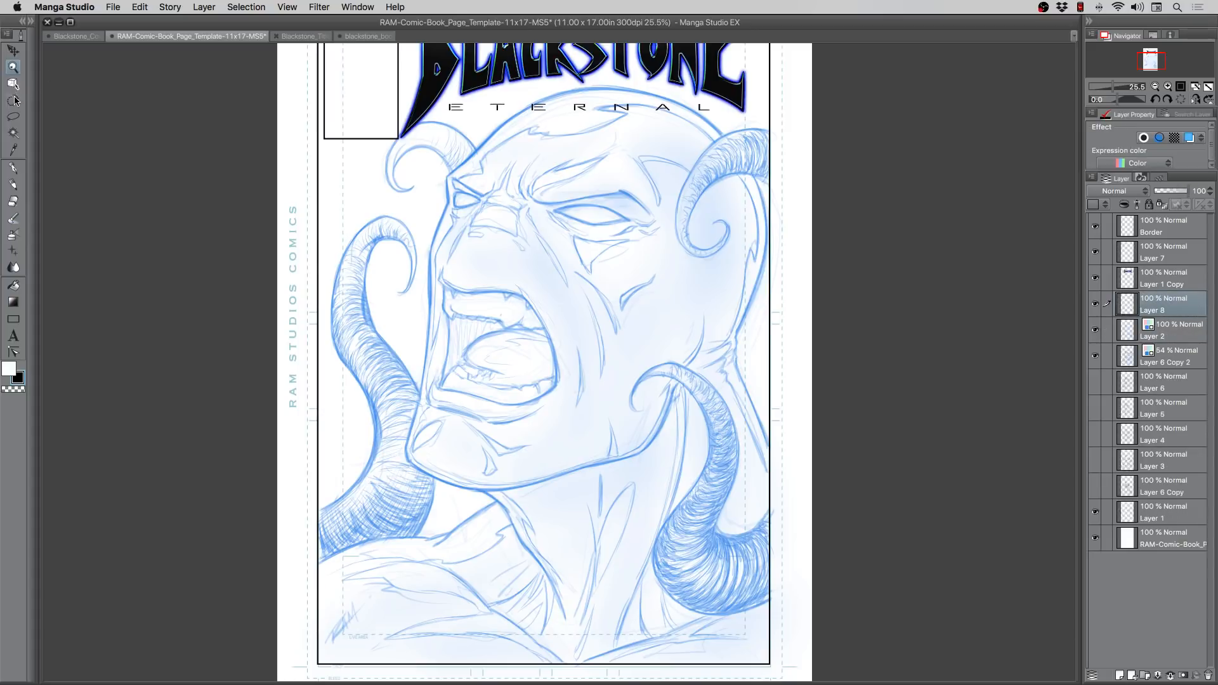
Step: Ink the face's front contour in black with the pen, from the brow past the small eye and down the nose
drag(449, 131, 516, 228)
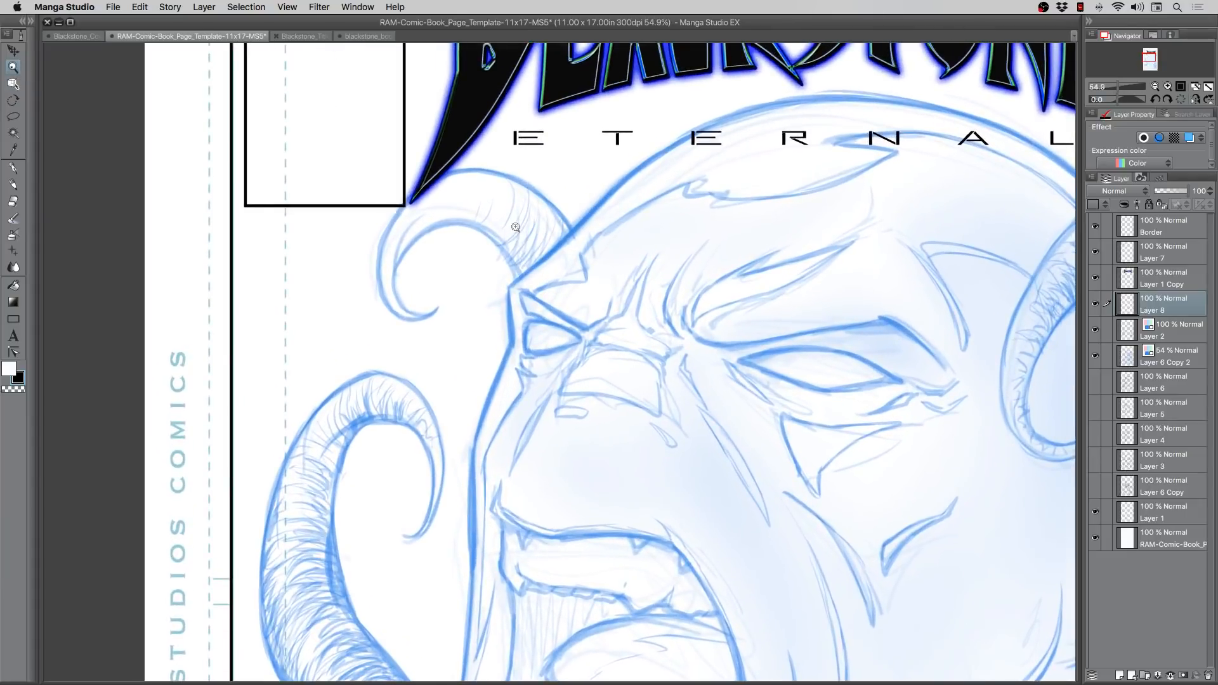
click(13, 167)
drag(507, 290, 508, 342)
key(super+z)
drag(510, 290, 511, 343)
key(c)
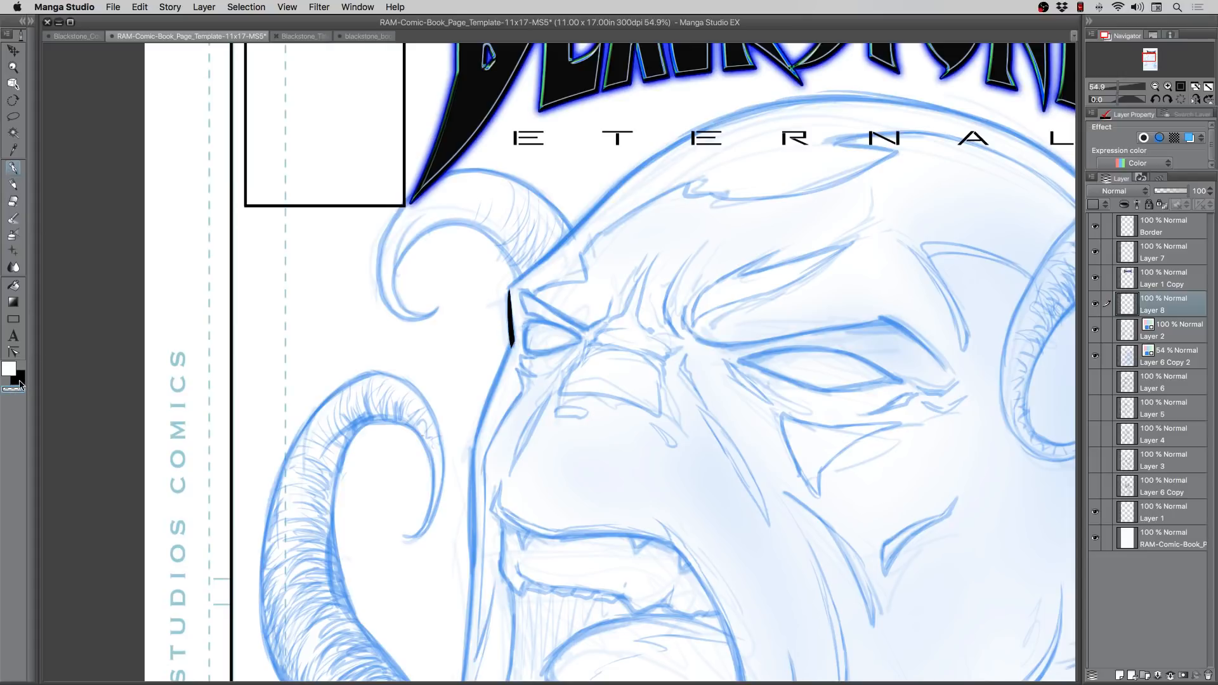
key(c)
drag(511, 347, 479, 430)
drag(491, 387, 472, 449)
drag(487, 402, 473, 452)
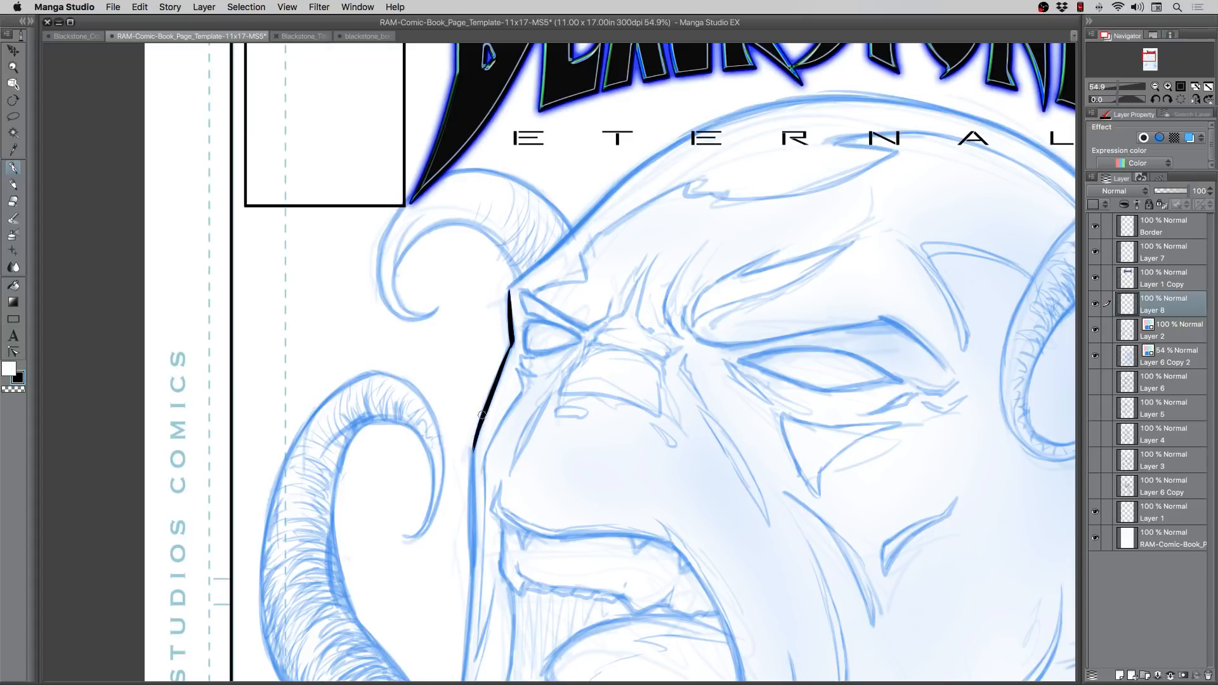
Step: Extend the inked face contour from the nose down beside the open mouth, thickening the line alongside the upper lip
scroll(429, 377, down, 5)
drag(480, 316, 473, 413)
drag(478, 343, 473, 435)
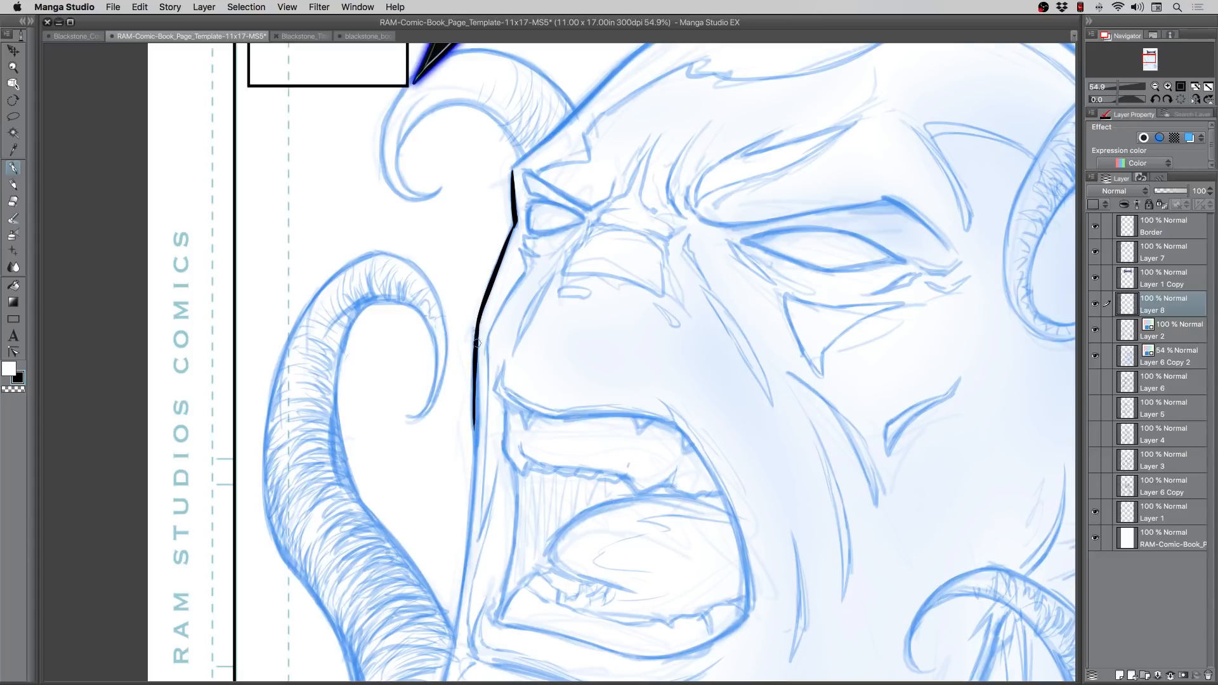
drag(477, 336, 473, 438)
drag(475, 371, 474, 459)
drag(476, 409, 470, 517)
drag(475, 435, 469, 531)
drag(475, 473, 468, 532)
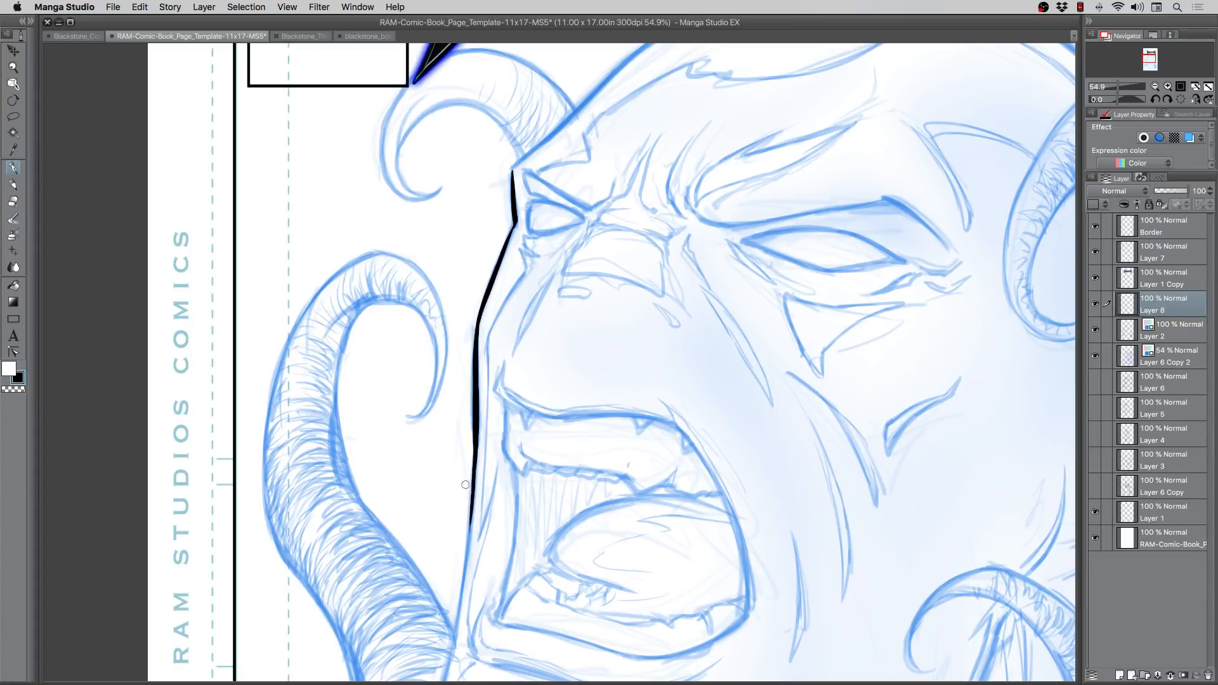
Step: Ink the face contour beside the lower half of the mouth down to where it meets the front tentacle
drag(365, 531, 385, 405)
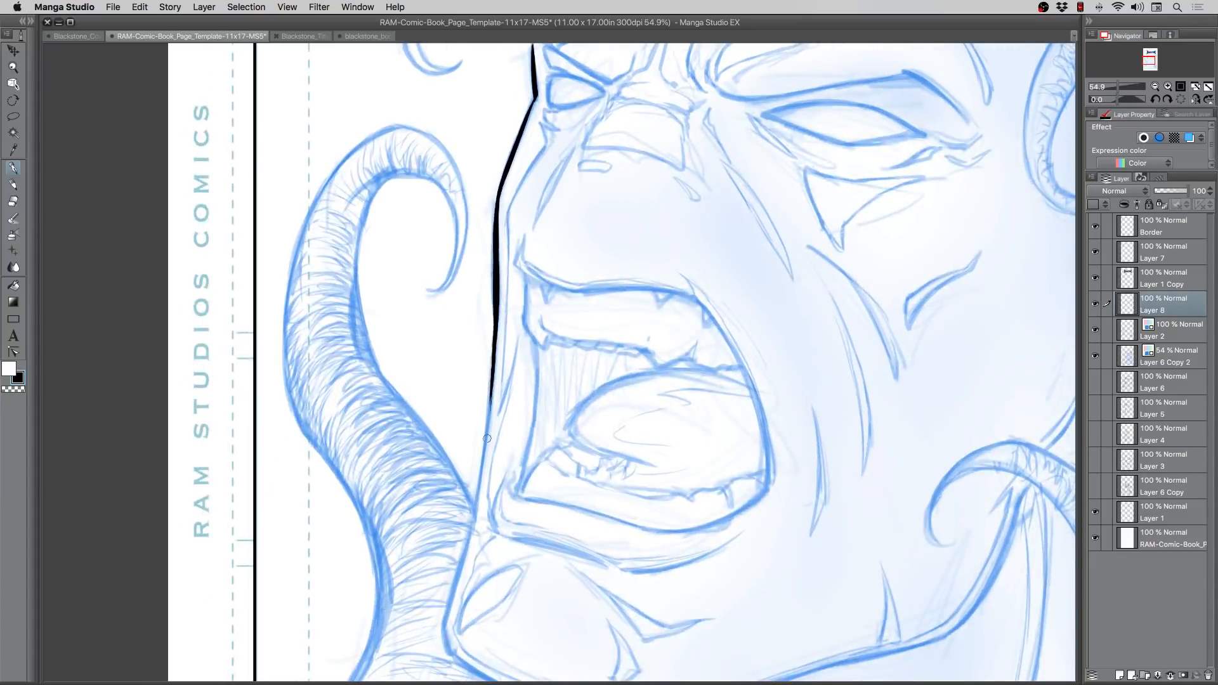
drag(491, 383, 479, 480)
drag(487, 433, 472, 527)
drag(477, 486, 473, 525)
Step: Ink the contour over the front tentacle from below the mouth down the front of the chin
drag(387, 548, 425, 421)
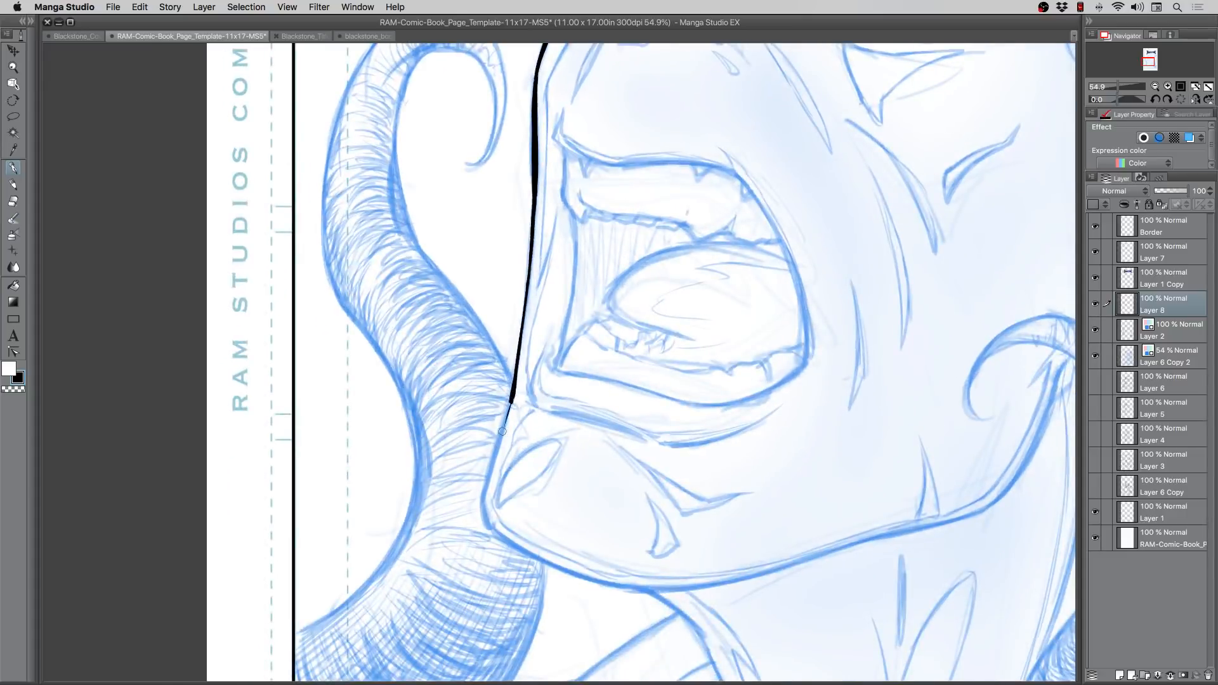
drag(511, 397, 501, 447)
key(super+z)
key(super+z)
mouse_move(511, 402)
mouse_down()
mouse_move(488, 478)
mouse_move(504, 416)
mouse_move(488, 479)
mouse_up()
drag(504, 426, 482, 500)
Step: Rotate the canvas and ink the rounded corner at the tip of the chin
key(r)
drag(383, 429, 341, 312)
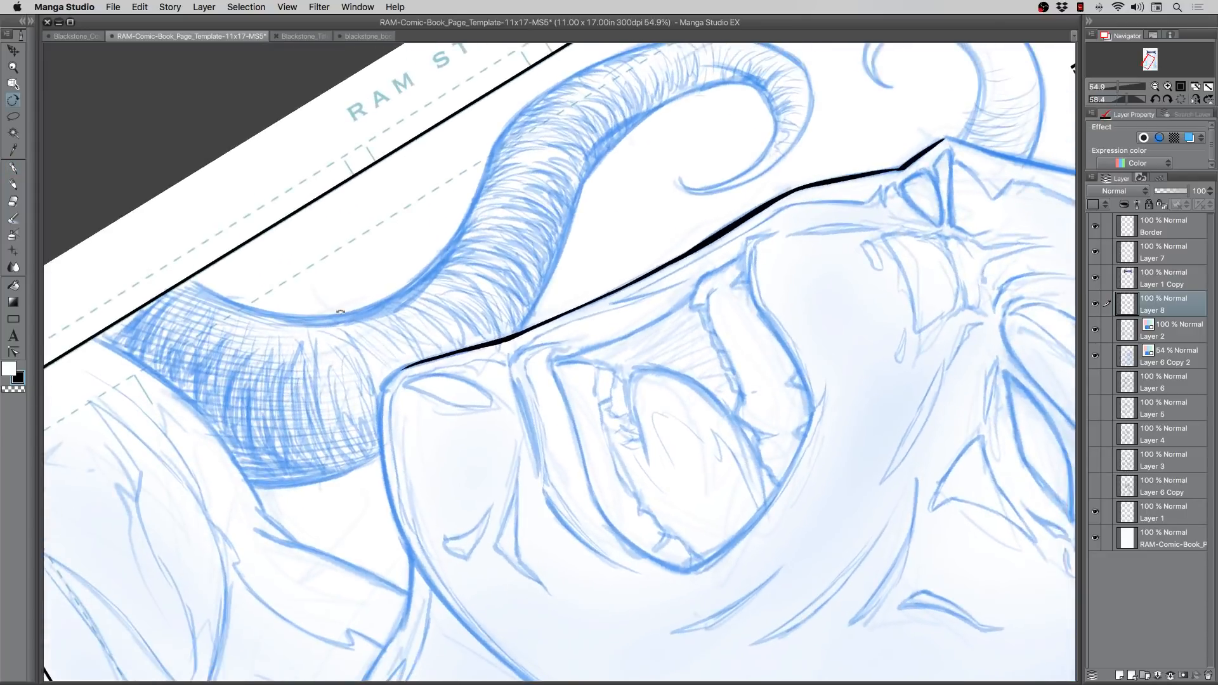
key(p)
drag(322, 450, 435, 347)
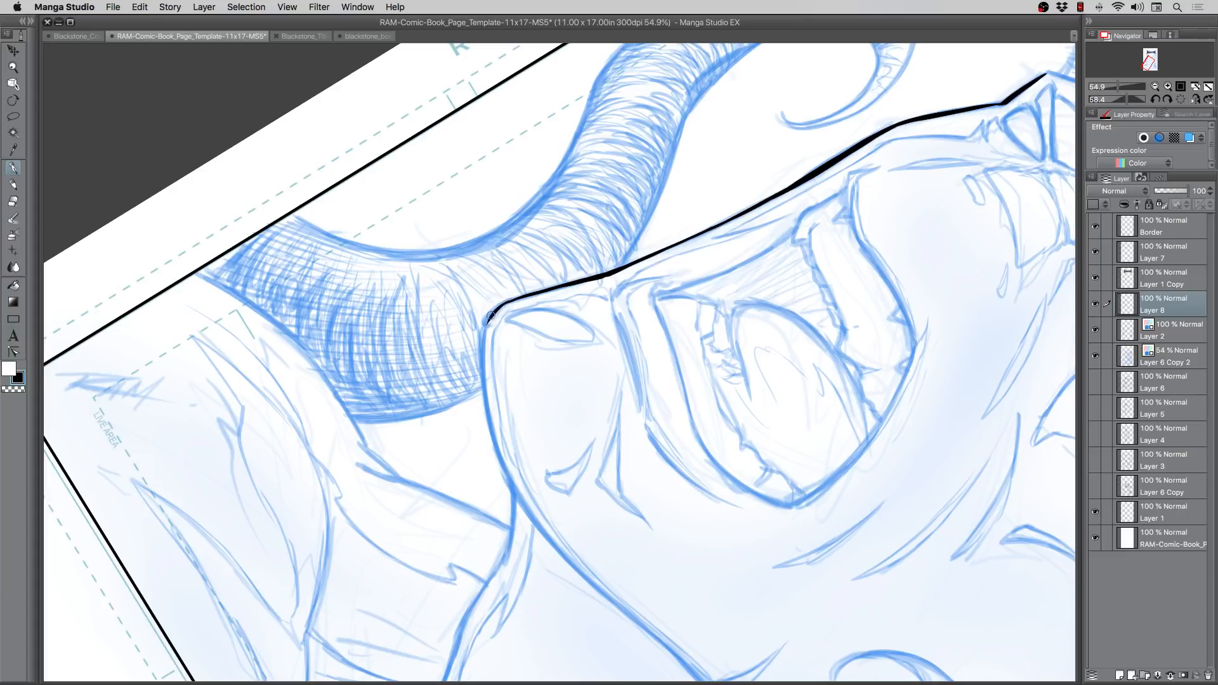
drag(498, 307, 484, 331)
Step: Ink the underside of the chin past the front tentacle to the start of the neck, thickening the line along the curve
drag(391, 351, 422, 296)
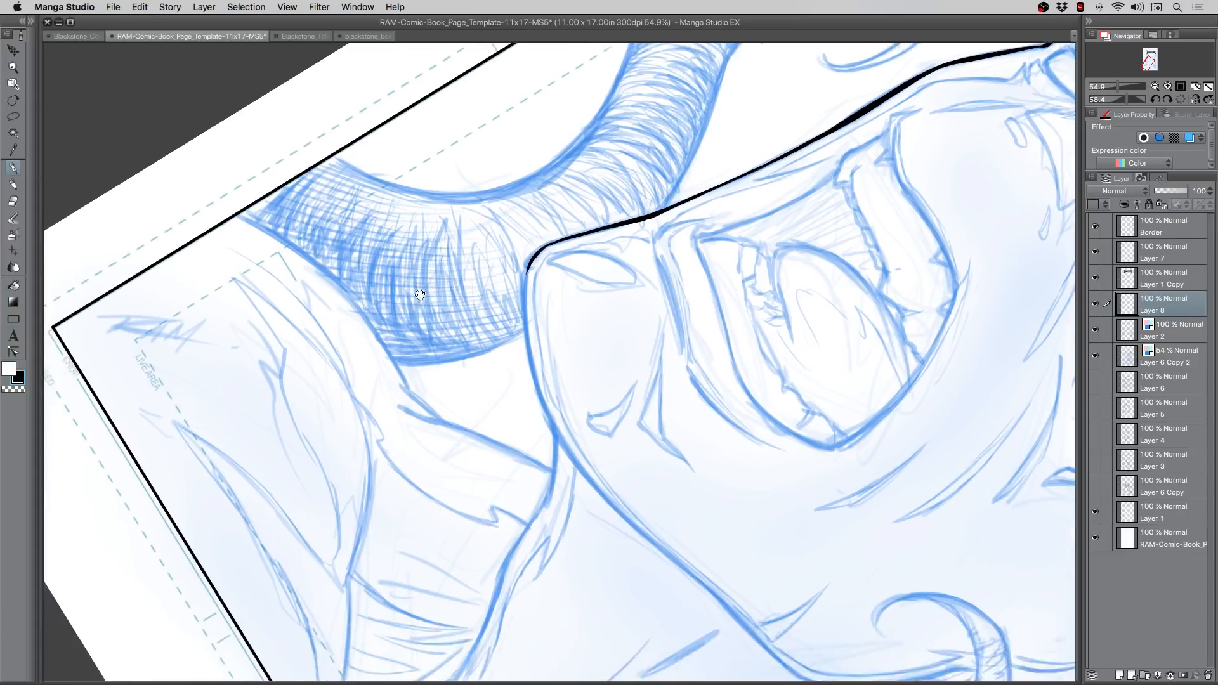
drag(529, 261, 527, 371)
drag(524, 297, 540, 401)
mouse_move(527, 349)
mouse_down()
mouse_move(546, 413)
mouse_move(532, 376)
mouse_move(549, 423)
mouse_up()
mouse_move(523, 301)
mouse_down()
mouse_move(526, 267)
mouse_move(525, 339)
mouse_up()
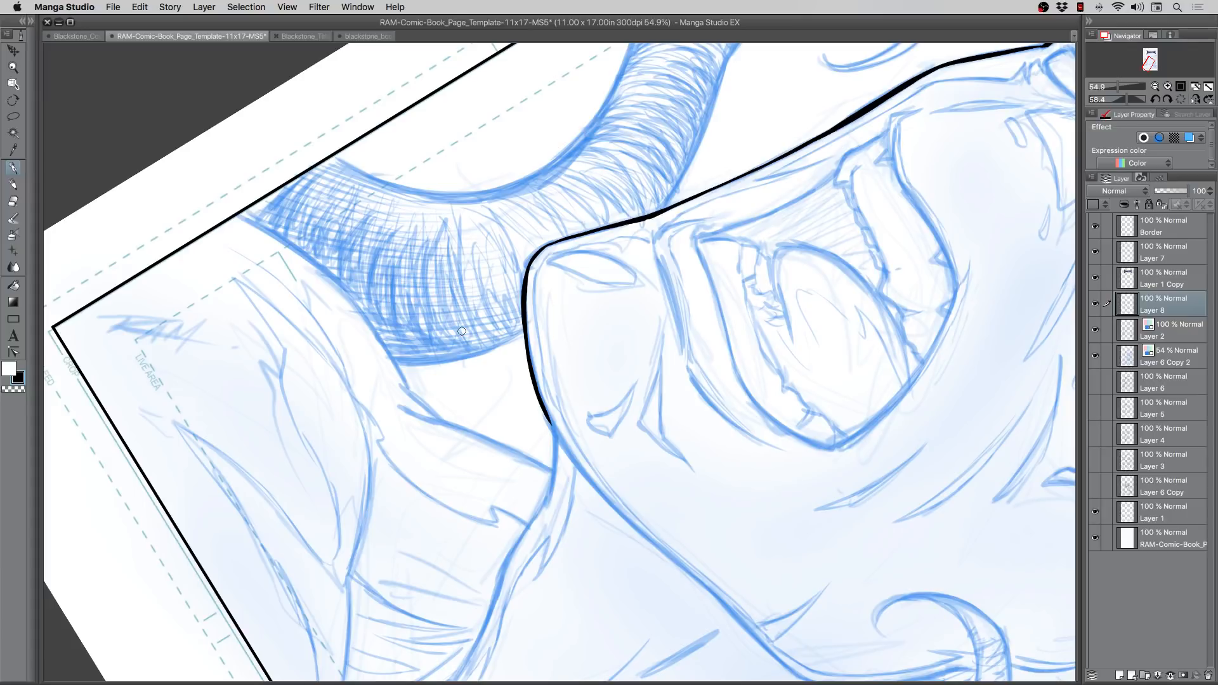
Step: Rotate the canvas the other way and ink a thick line from beneath the jaw tentacle's curl around the rear jaw corner
key(r)
drag(245, 348, 283, 507)
key(p)
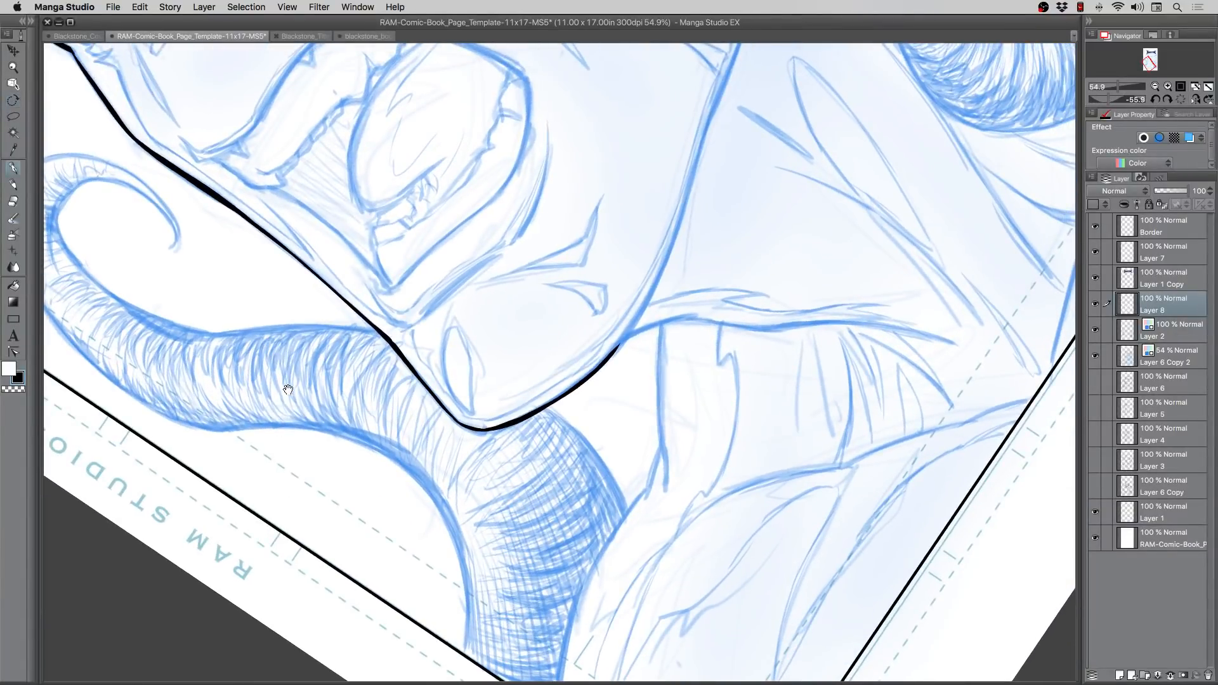
drag(282, 428, 315, 574)
drag(589, 244, 618, 303)
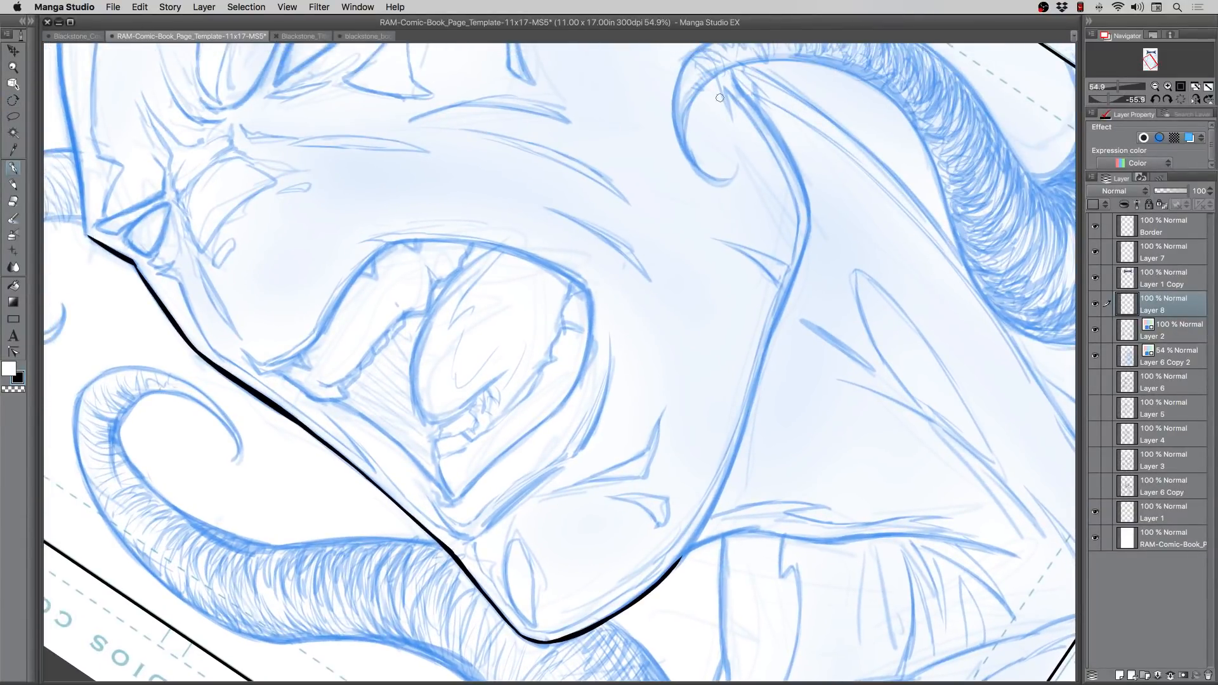
drag(732, 69, 785, 156)
drag(752, 101, 804, 206)
drag(781, 141, 805, 236)
drag(800, 181, 805, 244)
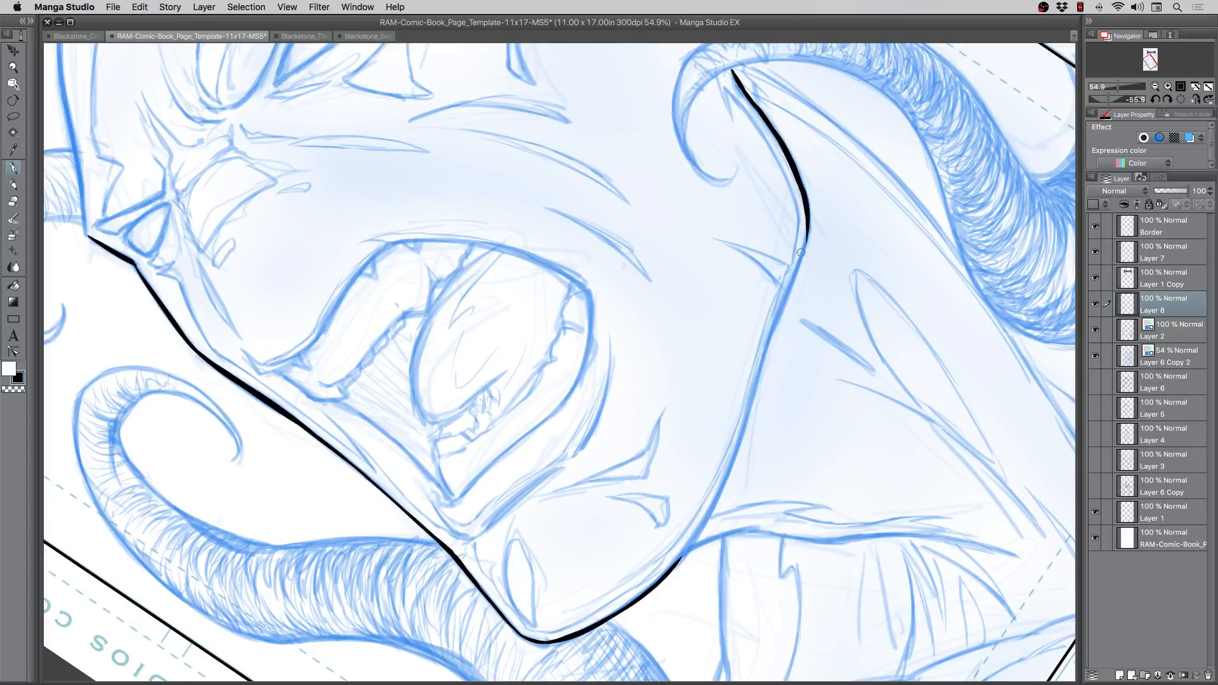
Step: Undo the last two ink strokes and re-ink the jaw contour just below the rear jaw corner
key(super+z)
key(super+z)
drag(801, 185, 792, 286)
mouse_move(804, 230)
mouse_down()
mouse_move(777, 310)
mouse_move(786, 296)
mouse_up()
drag(806, 204, 773, 323)
scroll(660, 422, down, 3)
scroll(660, 423, left, 3)
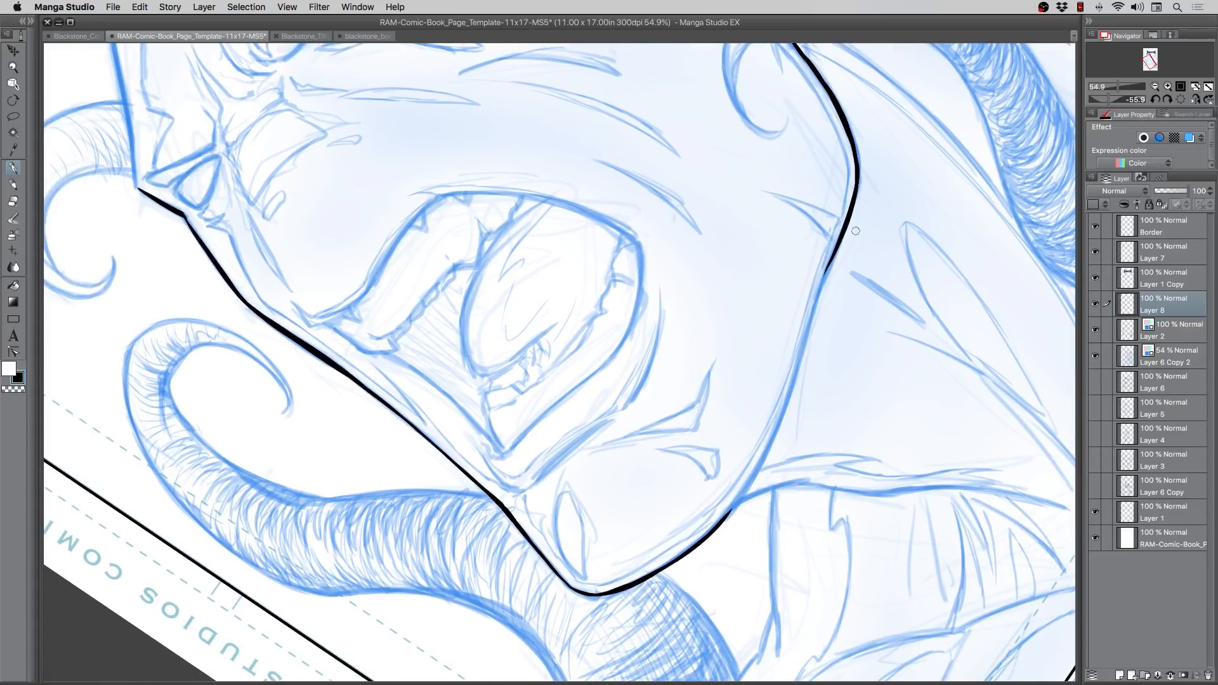
Step: Ink the rest of the jaw's underside from below the rear corner until it joins the chin line at the neck
drag(831, 260, 796, 373)
drag(812, 310, 778, 440)
drag(791, 380, 753, 478)
mouse_move(776, 430)
mouse_down()
mouse_move(747, 489)
mouse_move(702, 537)
mouse_up()
mouse_move(751, 479)
mouse_down()
mouse_move(706, 534)
mouse_move(714, 525)
mouse_up()
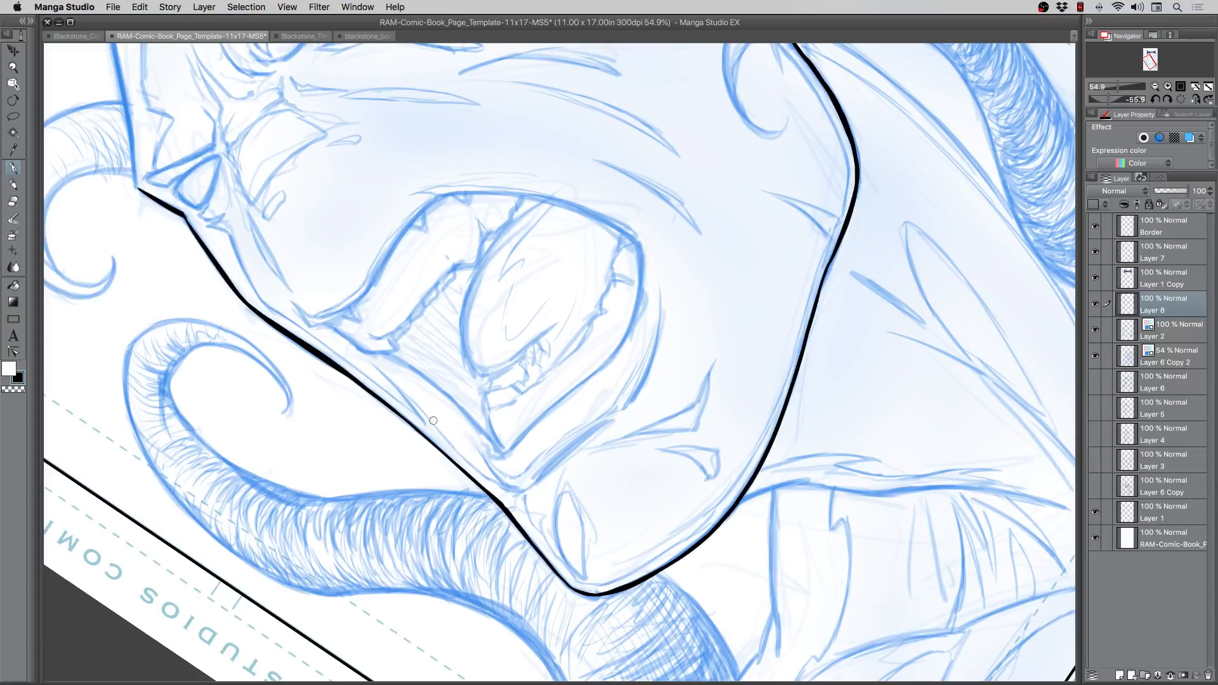
Step: Rotate the canvas and ink a thick, tapering front neck contour from the jaw's underside down towards the collarbone
key(r)
drag(423, 409, 506, 225)
key(space)
drag(331, 511, 380, 210)
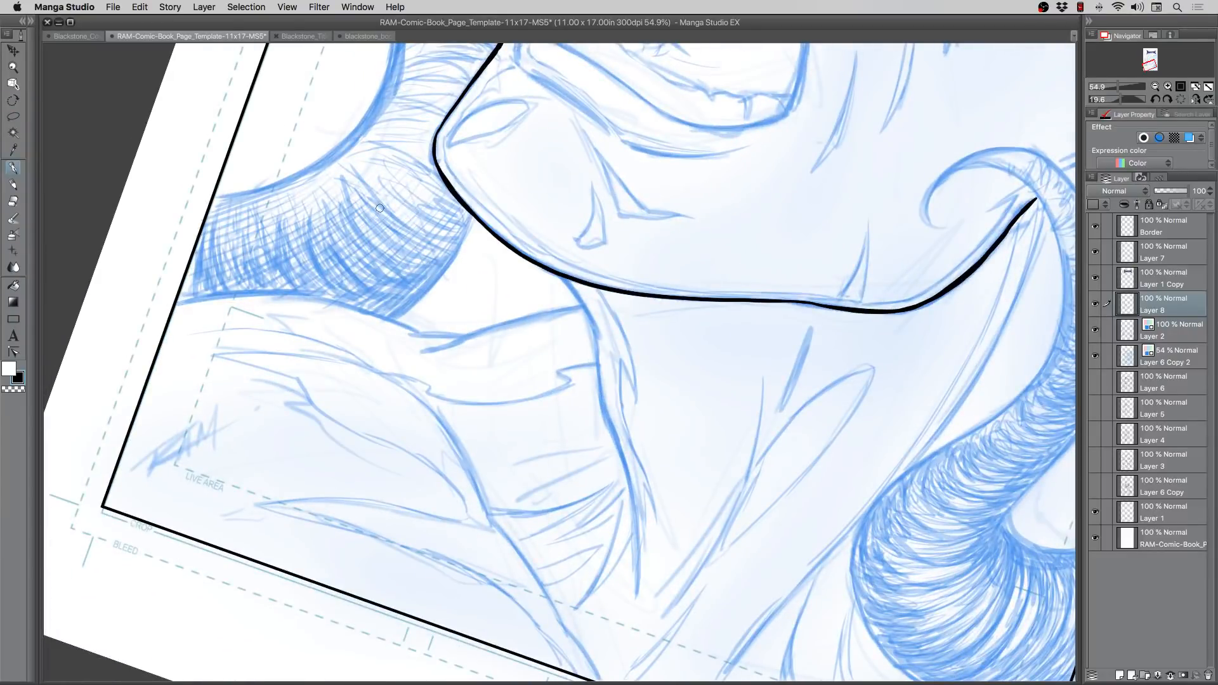
drag(557, 274, 591, 334)
key(super+z)
drag(556, 274, 599, 345)
drag(578, 297, 625, 503)
key(super+z)
drag(609, 423, 634, 528)
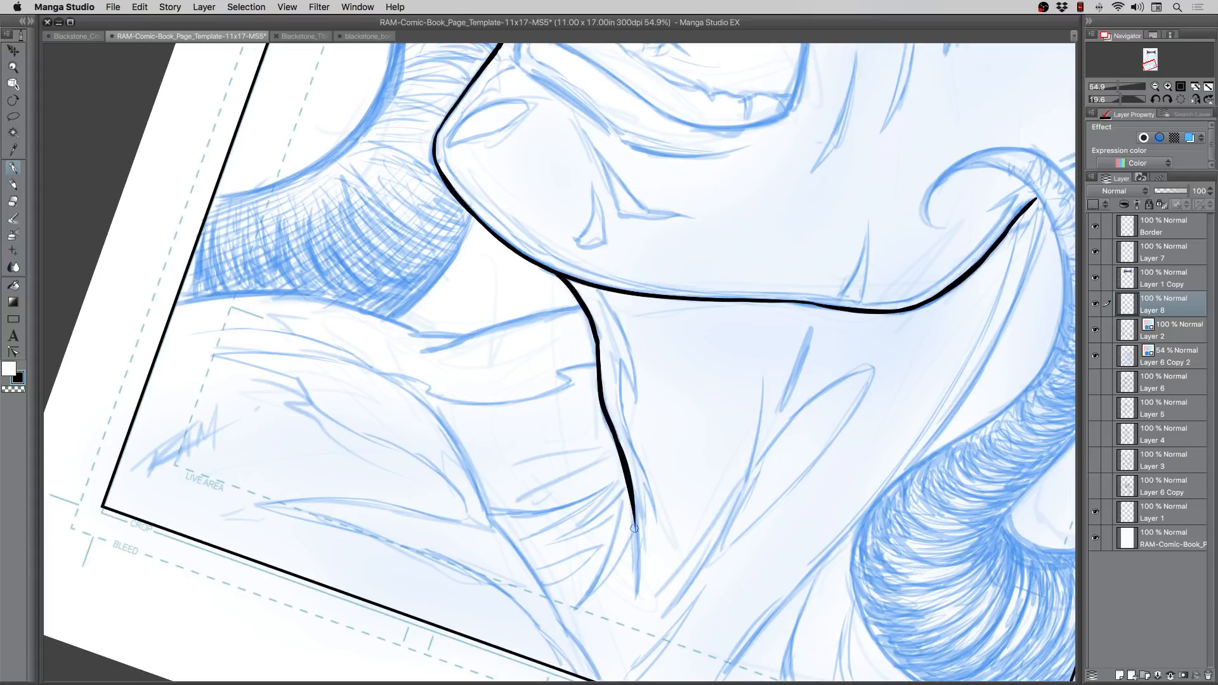
drag(629, 481, 636, 592)
drag(478, 549, 563, 534)
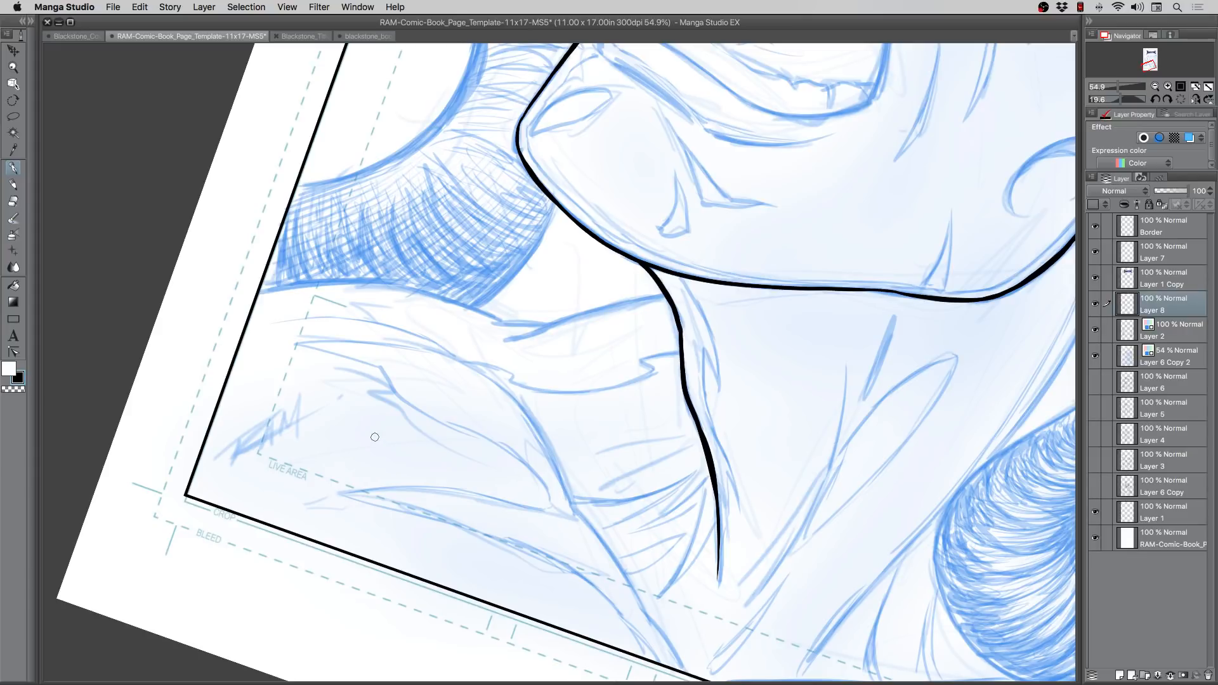
Step: Ink a thin, jagged muscle line with two pointed notches alongside the front neck contour, ending at its lower tip
drag(380, 446, 364, 496)
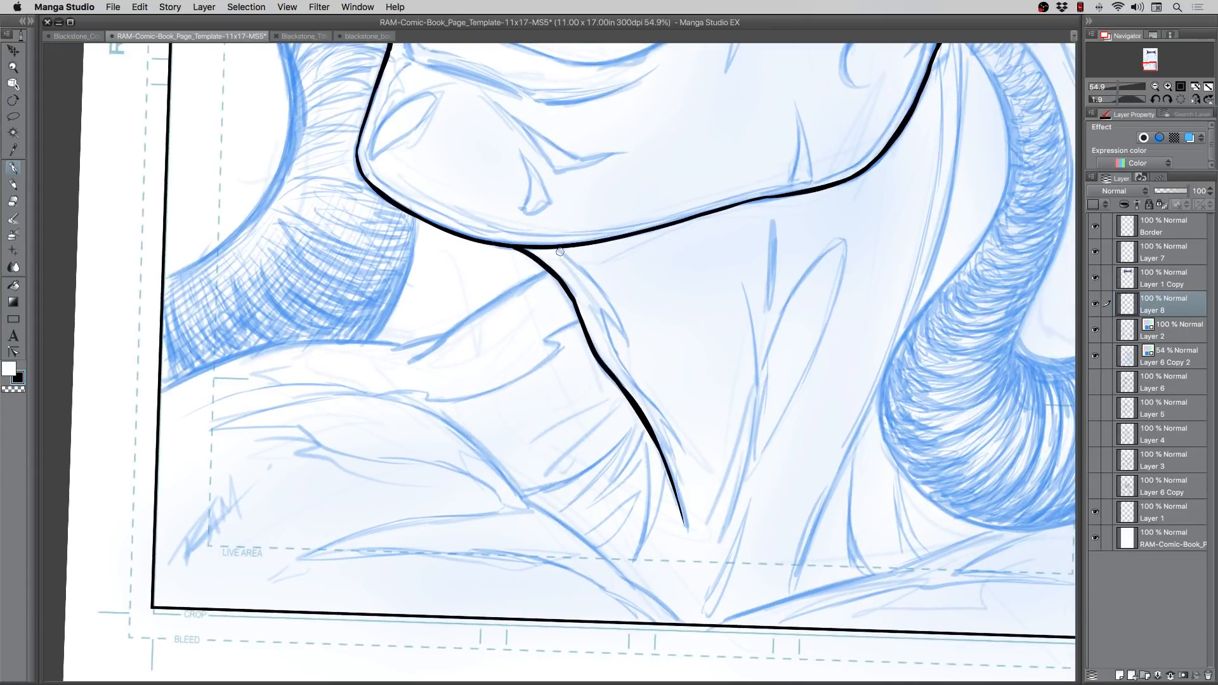
mouse_move(554, 249)
mouse_down()
mouse_move(621, 321)
mouse_move(627, 346)
mouse_move(603, 309)
mouse_move(614, 353)
mouse_move(608, 338)
mouse_move(685, 458)
mouse_move(673, 435)
mouse_up()
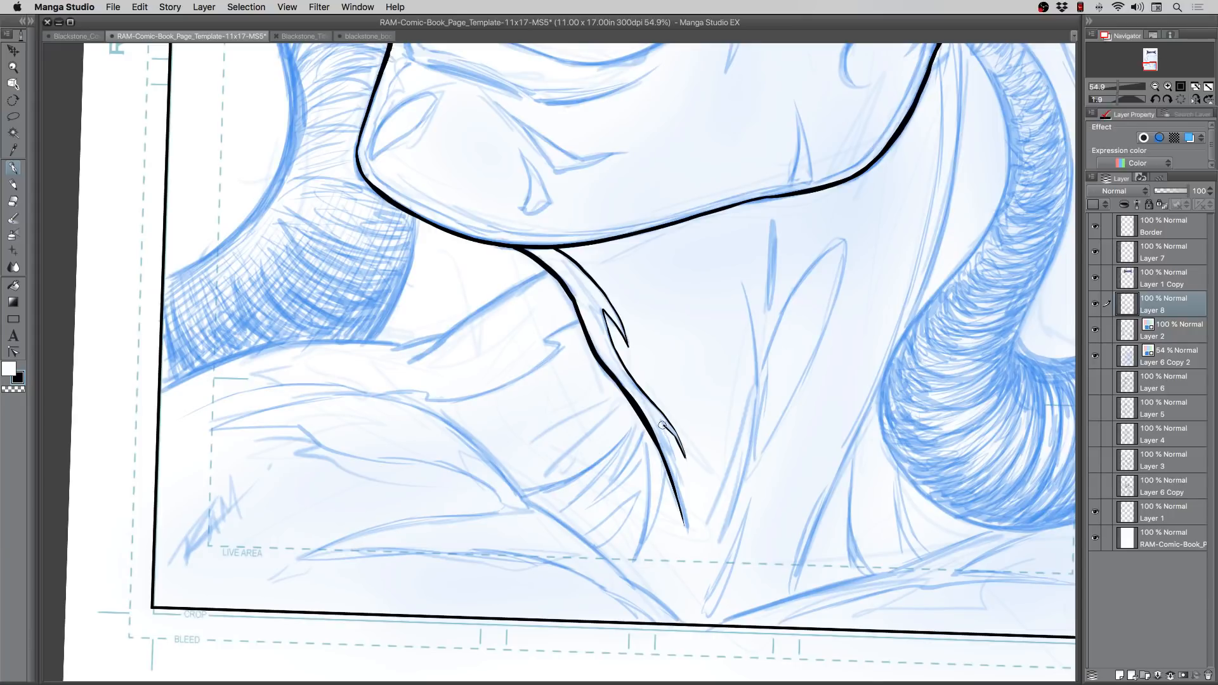
drag(663, 426, 683, 501)
drag(673, 457, 685, 527)
drag(680, 480, 684, 525)
Step: Ink the slender, closed teardrop-shaped muscle outline in the middle of the neck
drag(793, 292, 845, 241)
key(super+z)
drag(847, 241, 816, 351)
drag(838, 288, 804, 379)
key(super+z)
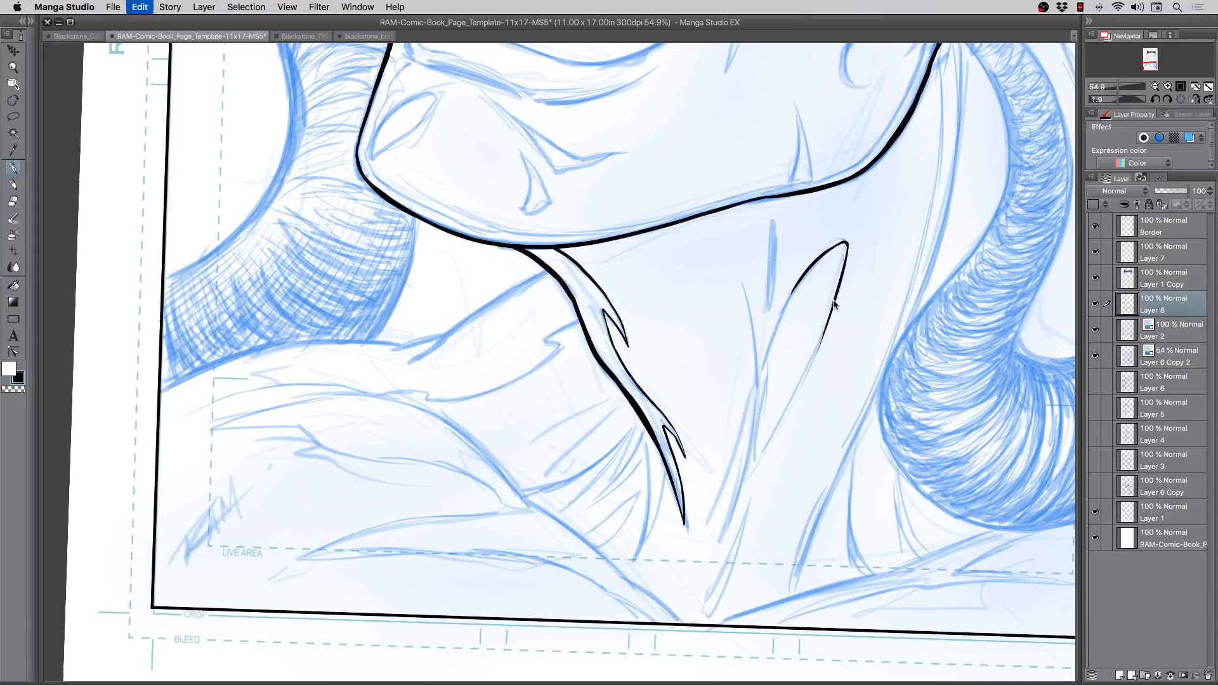
drag(837, 293, 753, 472)
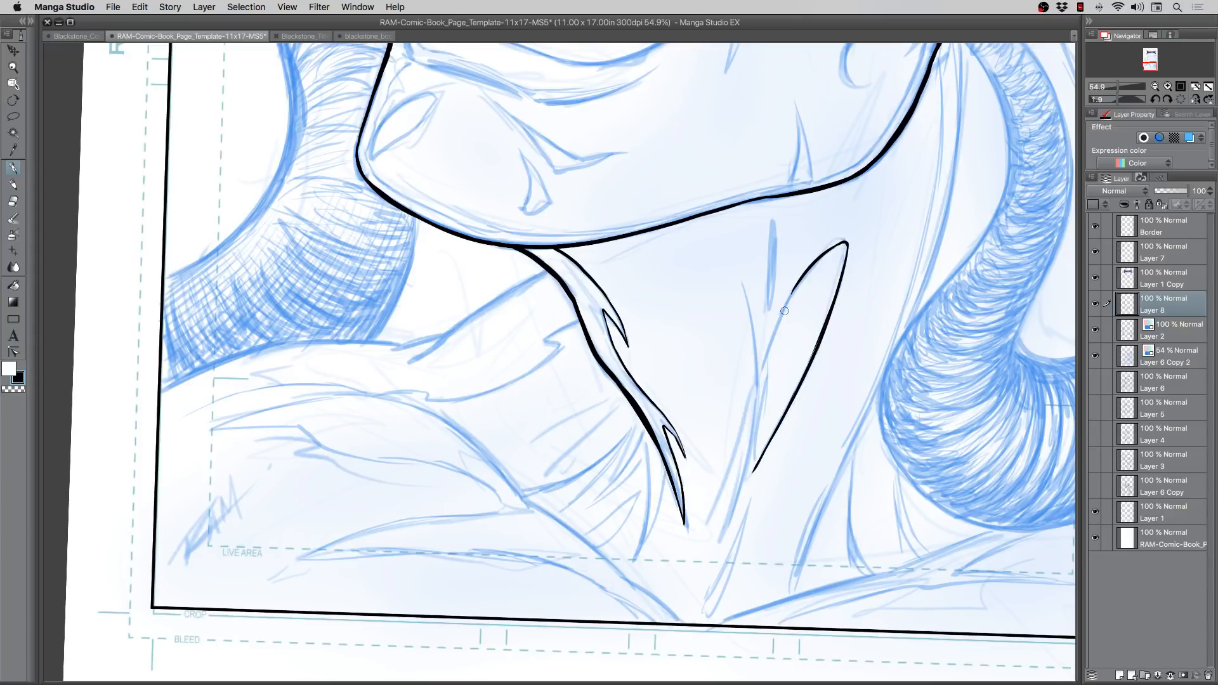
drag(787, 298, 757, 418)
drag(769, 353, 749, 476)
Step: Ink the line sloping from the front neck contour down towards the shoulder, ending it in a small fork
drag(410, 531, 676, 567)
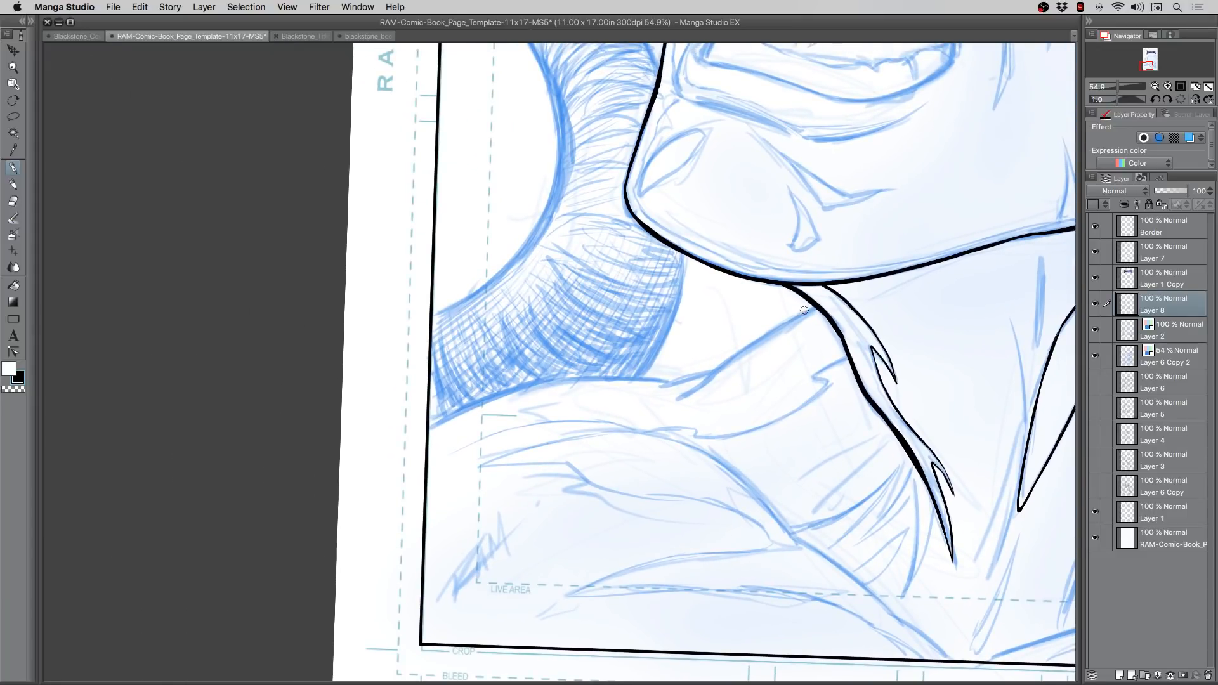
drag(814, 307, 711, 375)
drag(774, 329, 812, 307)
drag(742, 351, 678, 399)
drag(723, 365, 667, 386)
Step: Rotate the canvas and ink the thick top contour of the front shoulder from the fork past the tentacle to the page border
key(shift+space)
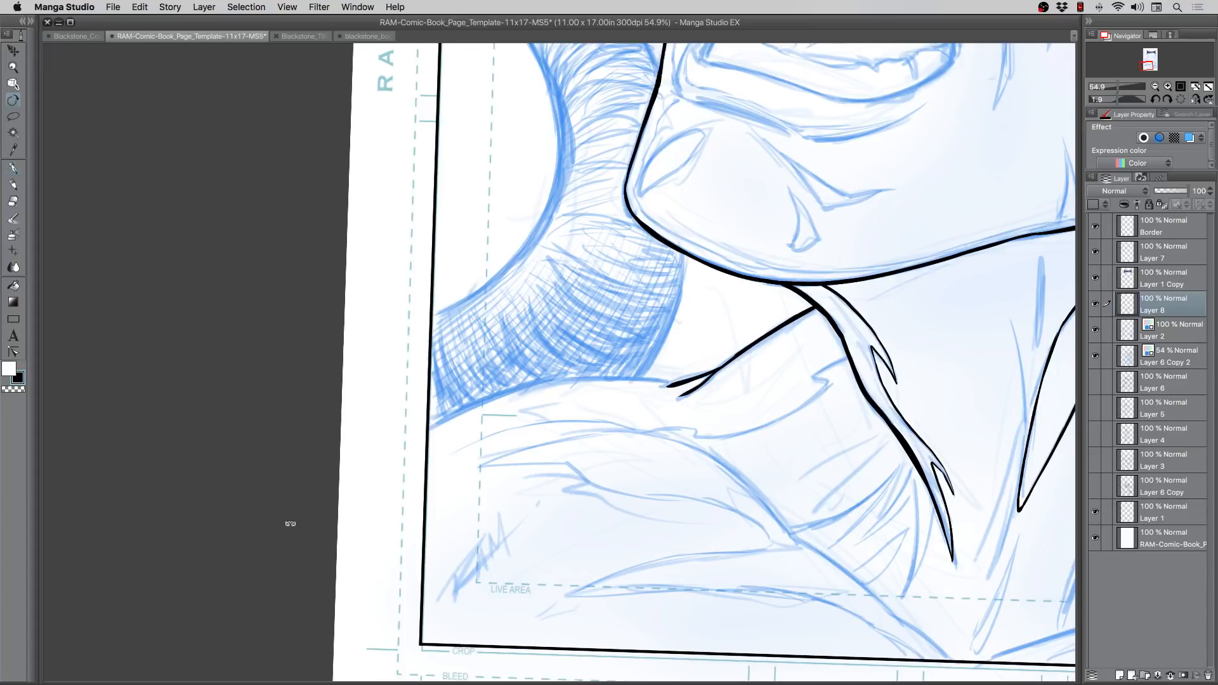
drag(291, 525, 560, 535)
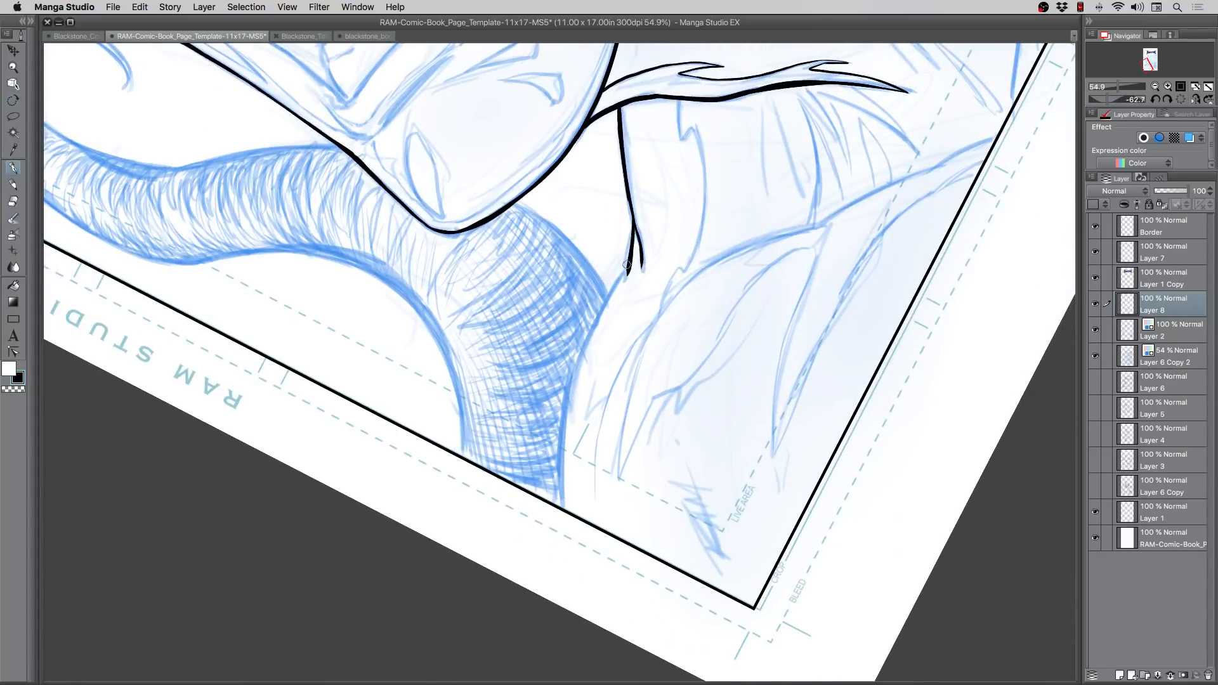
drag(628, 269, 574, 366)
drag(596, 321, 564, 408)
drag(580, 349, 558, 447)
drag(567, 393, 557, 481)
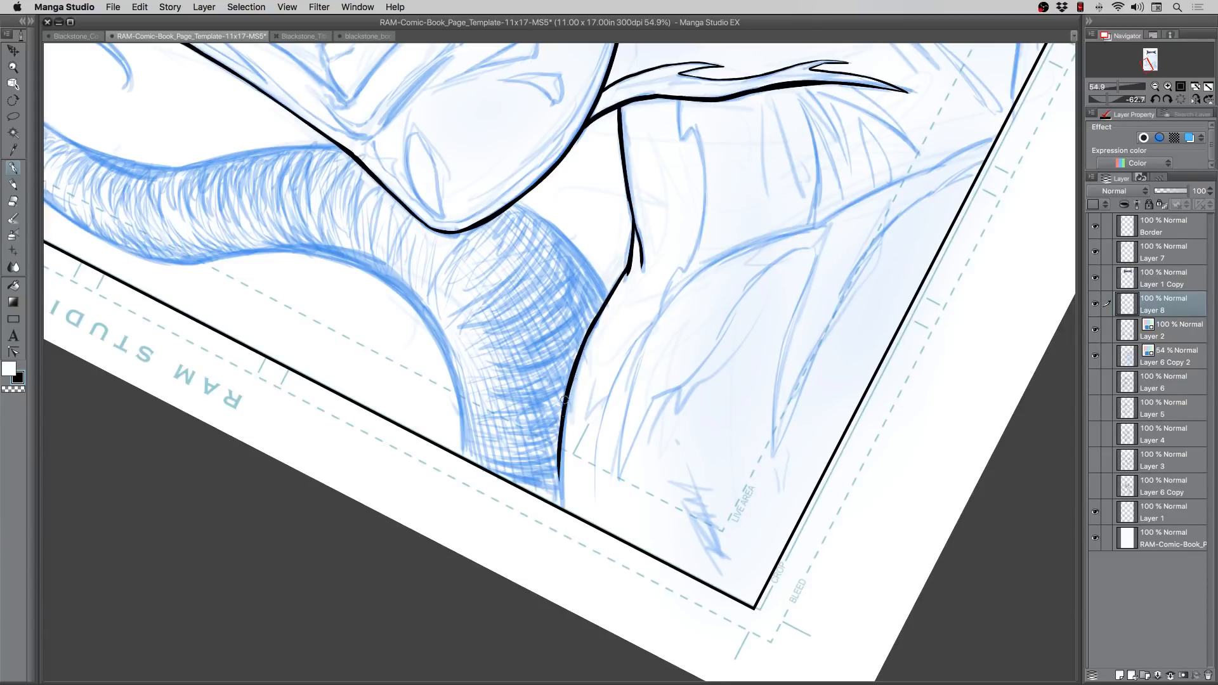
drag(564, 431, 559, 507)
drag(620, 274, 568, 375)
Step: Ink the jagged inner muscle line from the neck across the shoulder to the border, plus the pointed tip of the shape below it
key(shift+space)
drag(316, 415, 363, 272)
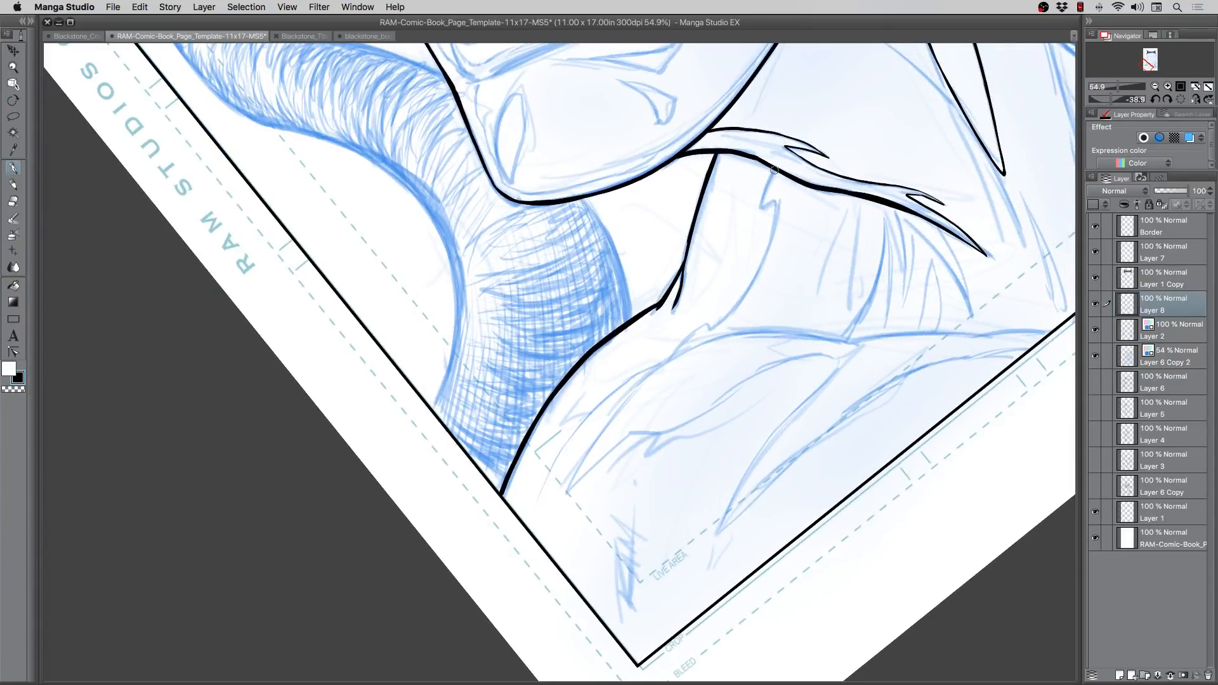
drag(774, 170, 756, 274)
mouse_move(773, 215)
mouse_down()
mouse_move(746, 292)
mouse_move(710, 330)
mouse_up()
drag(747, 292, 671, 357)
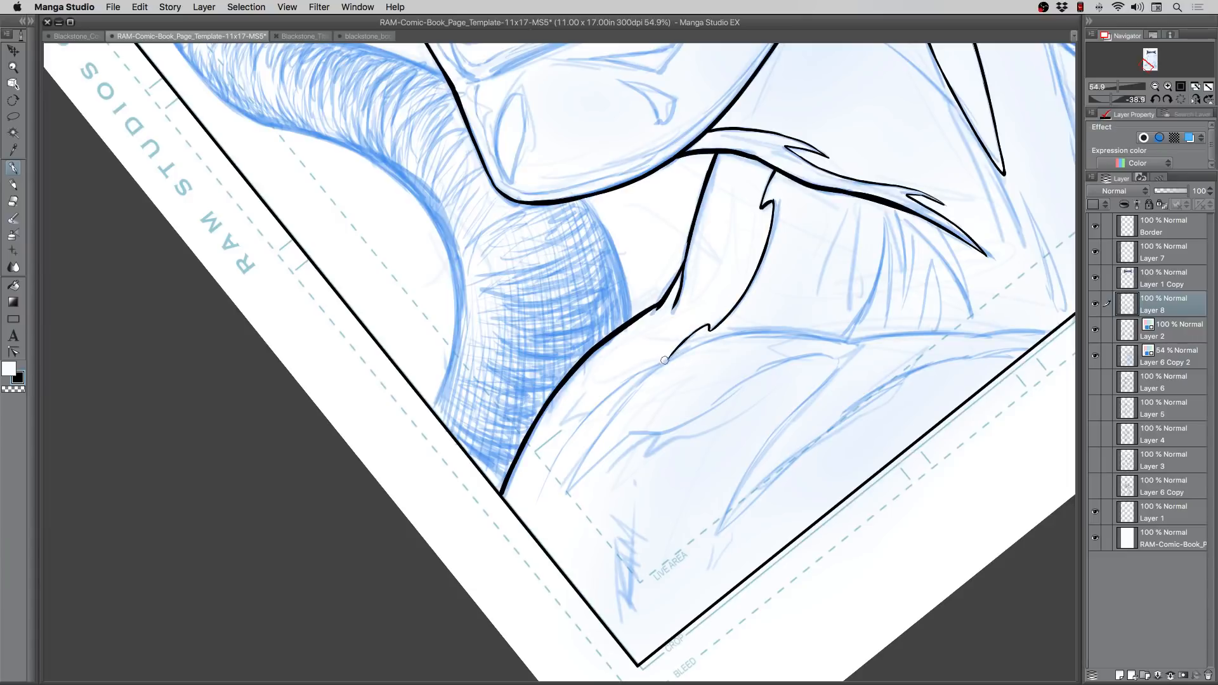
mouse_move(665, 359)
mouse_down()
mouse_move(604, 396)
mouse_move(664, 362)
mouse_move(635, 376)
mouse_move(555, 478)
mouse_move(602, 413)
mouse_move(572, 438)
mouse_move(526, 520)
mouse_up()
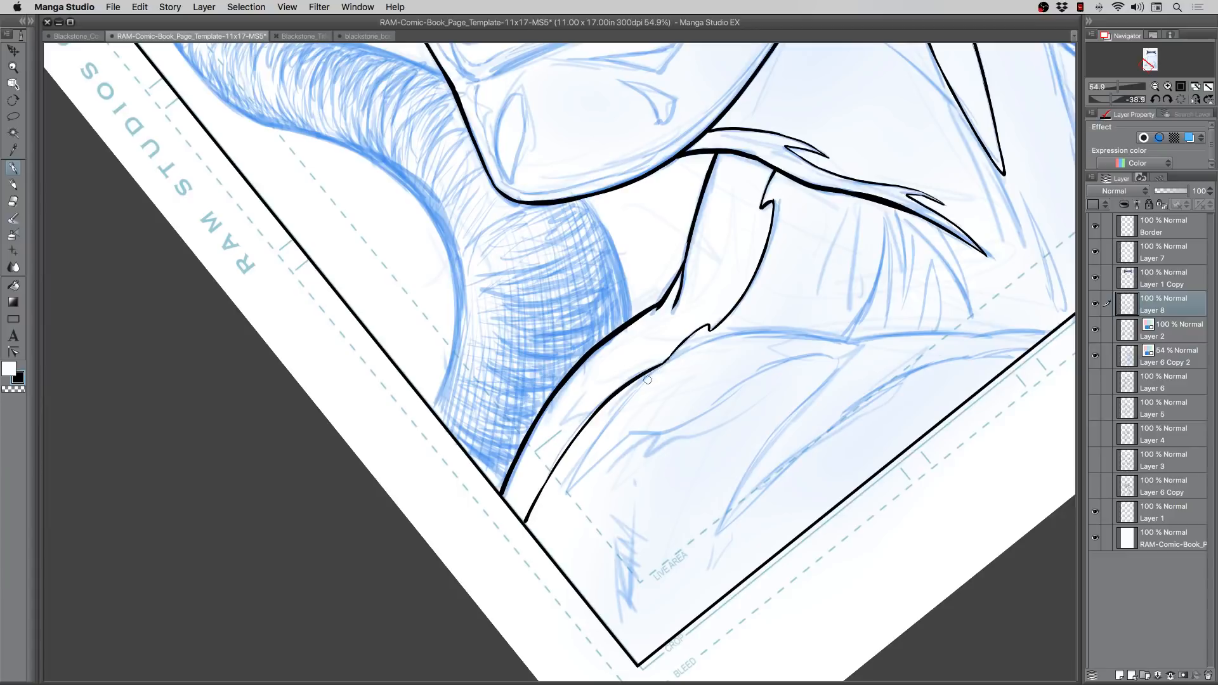
mouse_move(676, 358)
mouse_down()
mouse_move(581, 467)
mouse_move(600, 439)
mouse_move(633, 434)
mouse_up()
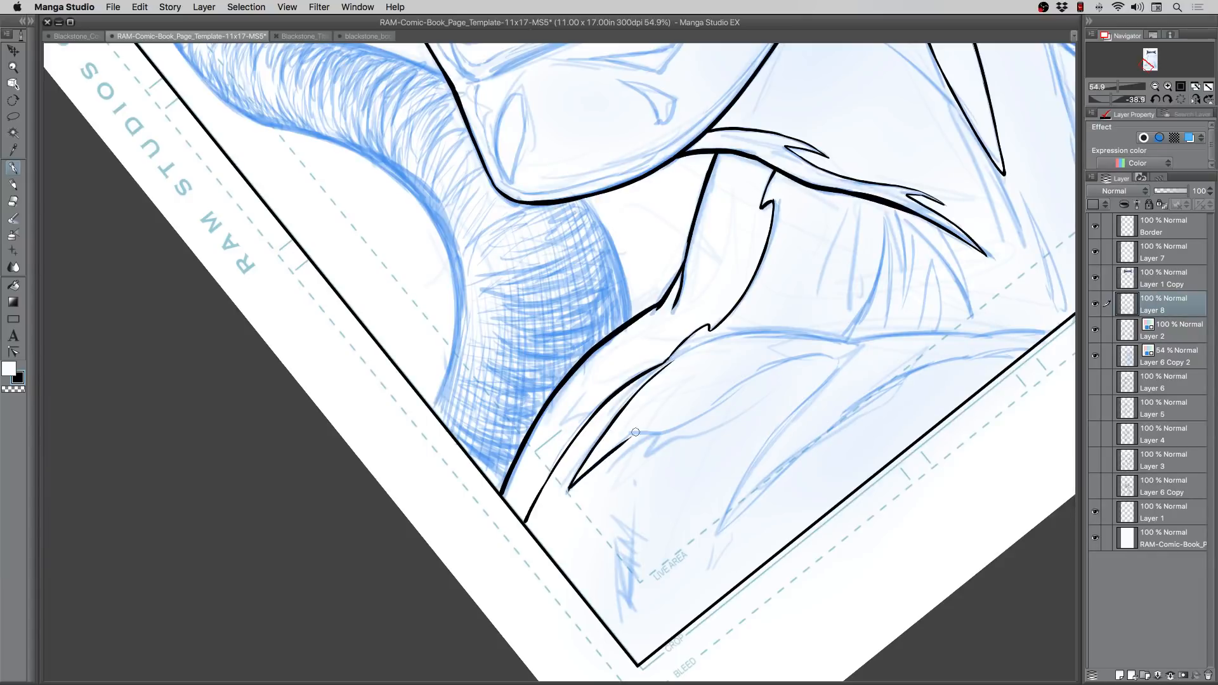
Step: Rotate the canvas and ink the first part of the shoulder muscle shape's outer curve, redoing the stroke until it follows the pencils
key(r)
drag(422, 463, 529, 273)
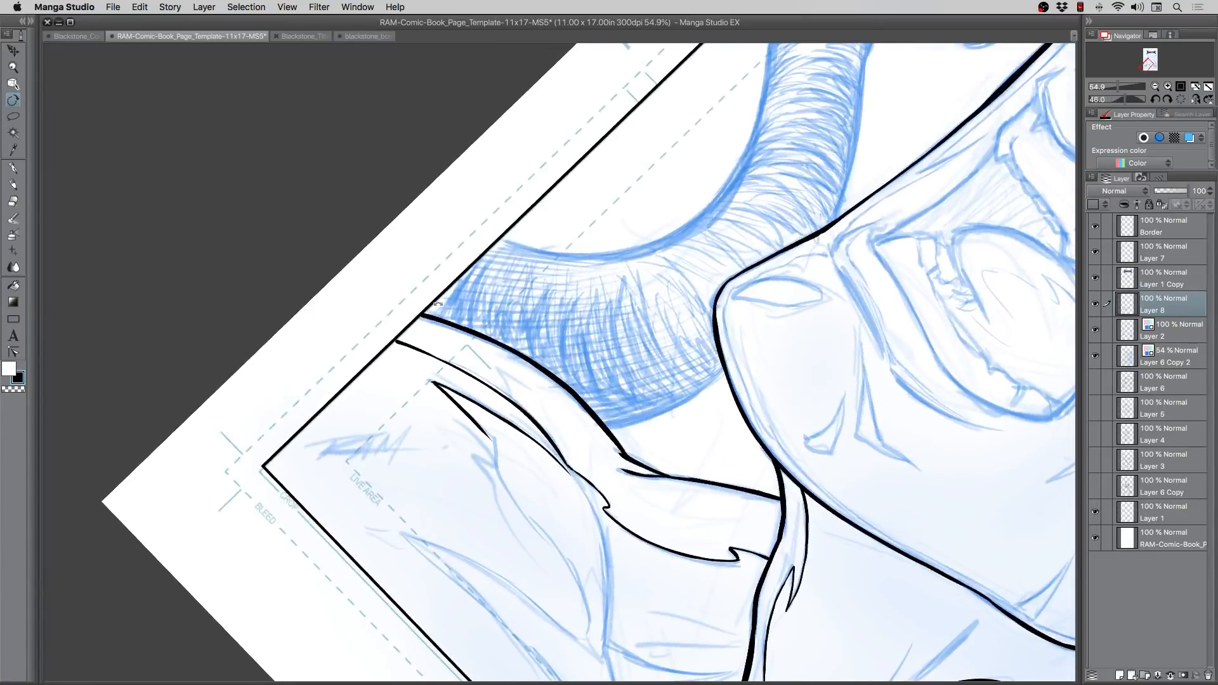
key(p)
drag(371, 466, 400, 360)
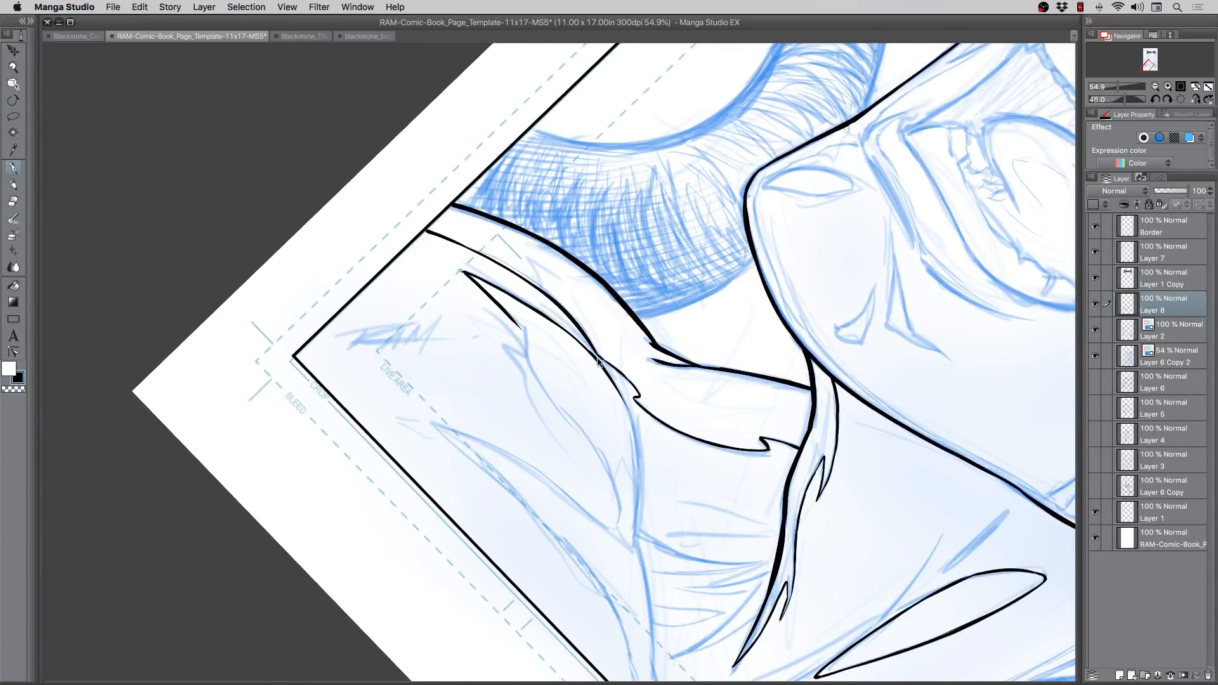
key(super+z)
drag(587, 347, 632, 421)
key(super+z)
drag(585, 346, 632, 427)
key(super+z)
drag(586, 348, 632, 433)
key(super+z)
drag(586, 348, 636, 456)
Step: Extend the outer curve of the shoulder muscle shape to its blunt end and close the shape along its inner edge
drag(627, 410, 636, 498)
key(super+z)
drag(625, 409, 635, 529)
mouse_move(521, 330)
mouse_down()
mouse_move(608, 478)
mouse_move(588, 438)
mouse_move(602, 456)
mouse_move(608, 472)
mouse_move(592, 442)
mouse_move(633, 541)
mouse_up()
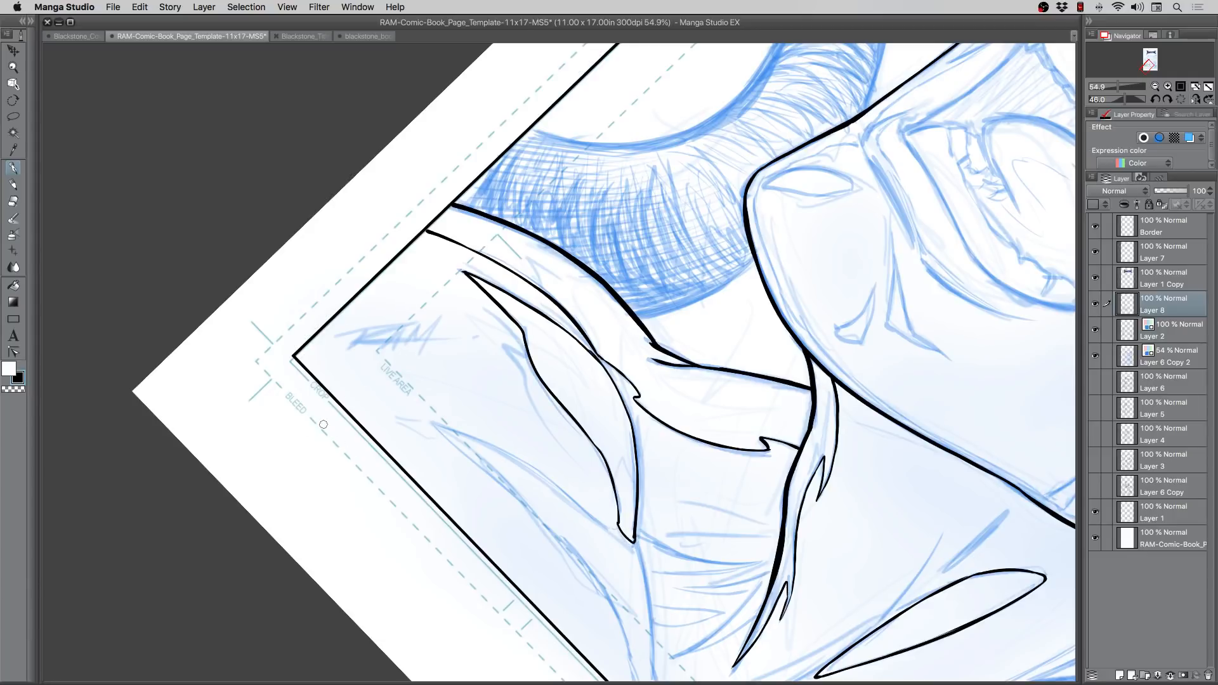
Step: Ink the second long, pointed muscle shape below the first, rotating the canvas to close it at the bottom page border
key(r)
drag(288, 510, 622, 579)
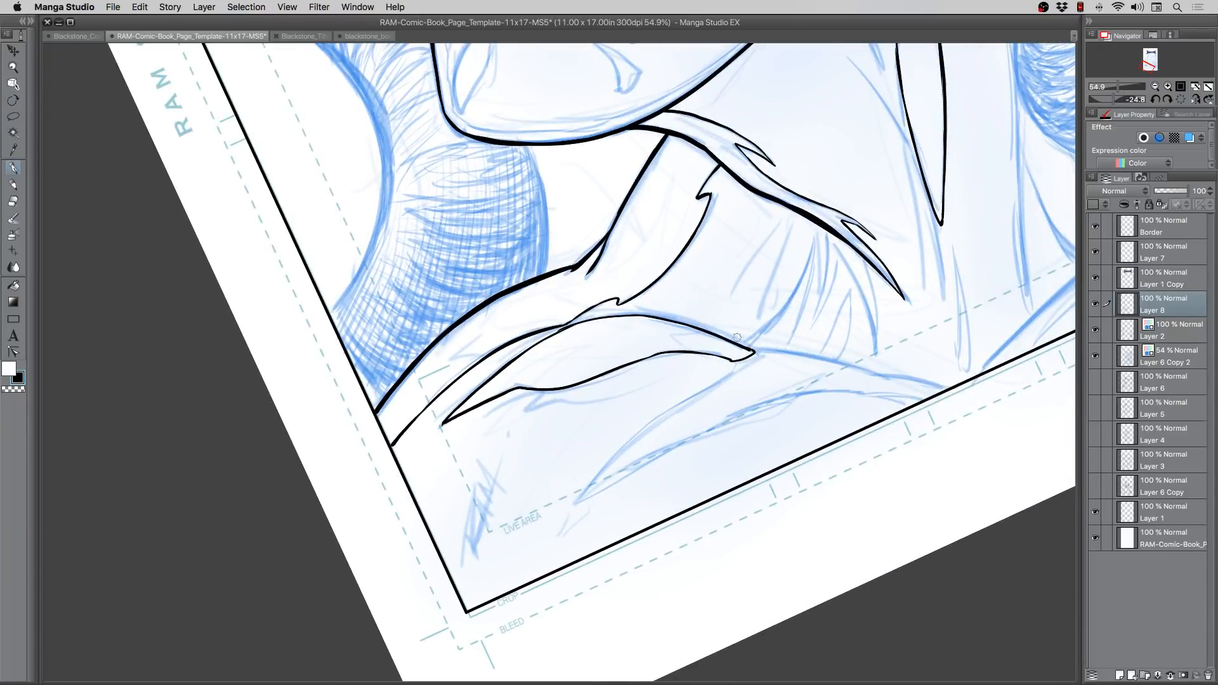
mouse_move(756, 351)
mouse_down()
mouse_move(626, 441)
mouse_move(657, 416)
mouse_move(575, 501)
mouse_up()
key(r)
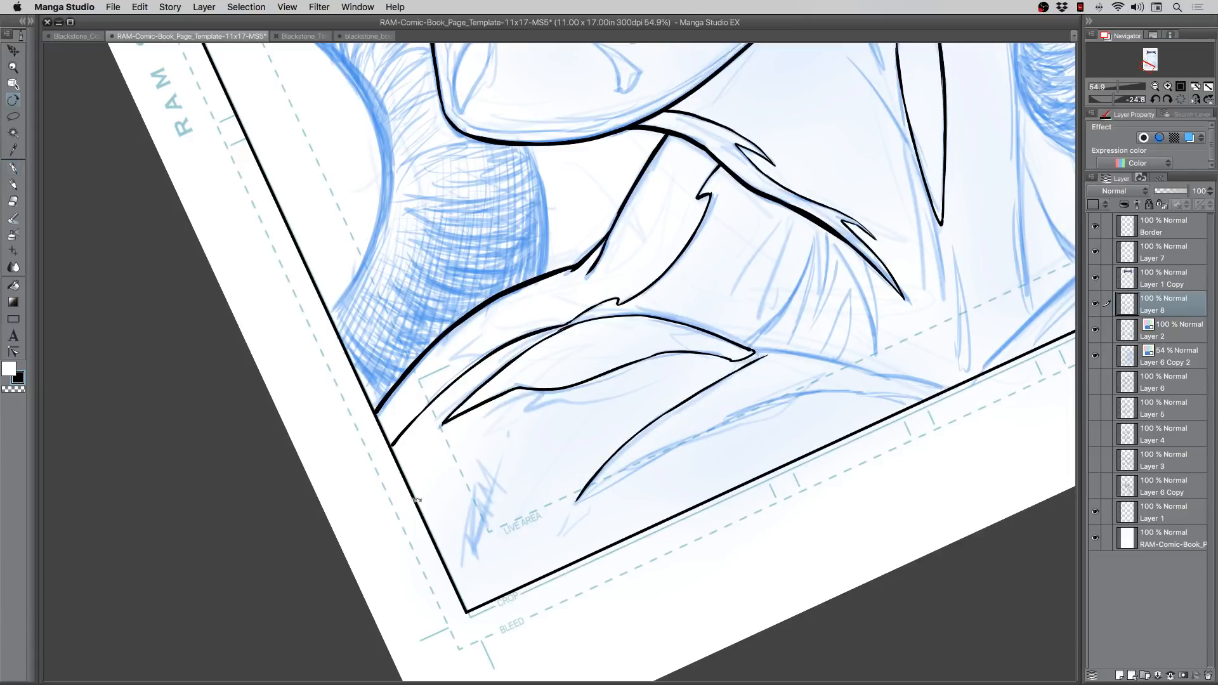
mouse_move(416, 499)
mouse_down()
mouse_move(452, 375)
mouse_move(502, 336)
mouse_move(383, 449)
mouse_move(477, 290)
mouse_up()
key(p)
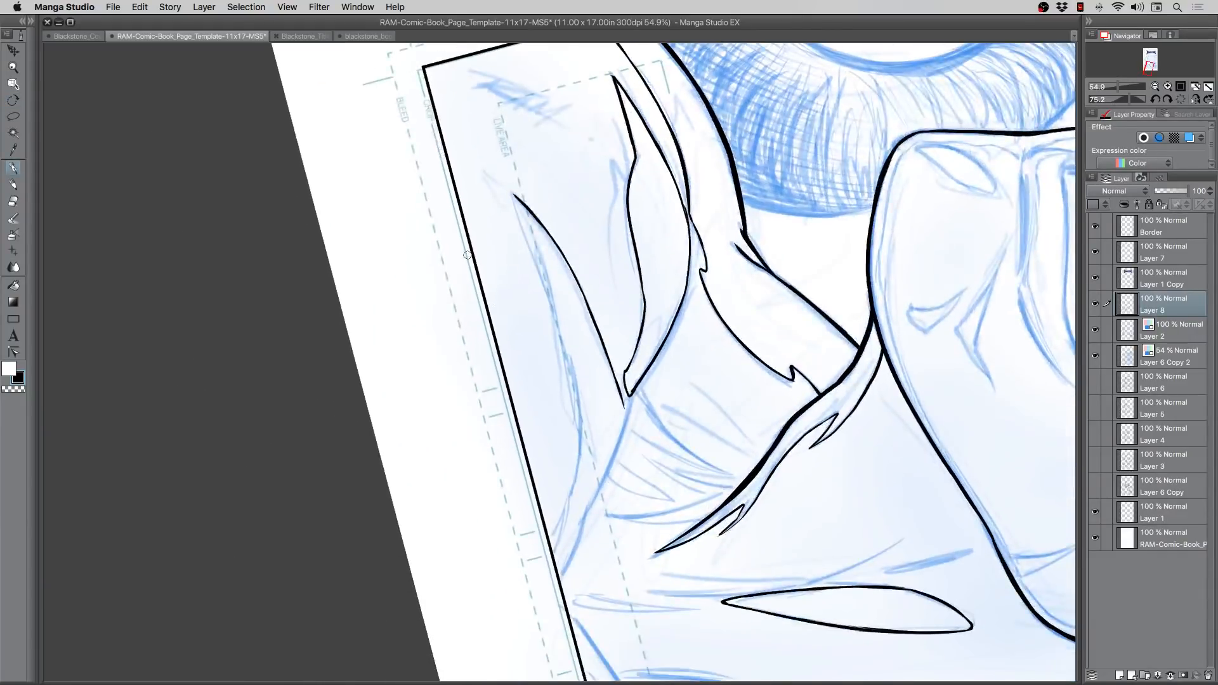
drag(513, 196, 556, 317)
mouse_move(569, 366)
mouse_down()
mouse_move(579, 453)
mouse_move(575, 416)
mouse_move(556, 567)
mouse_move(583, 525)
mouse_up()
drag(623, 409, 595, 490)
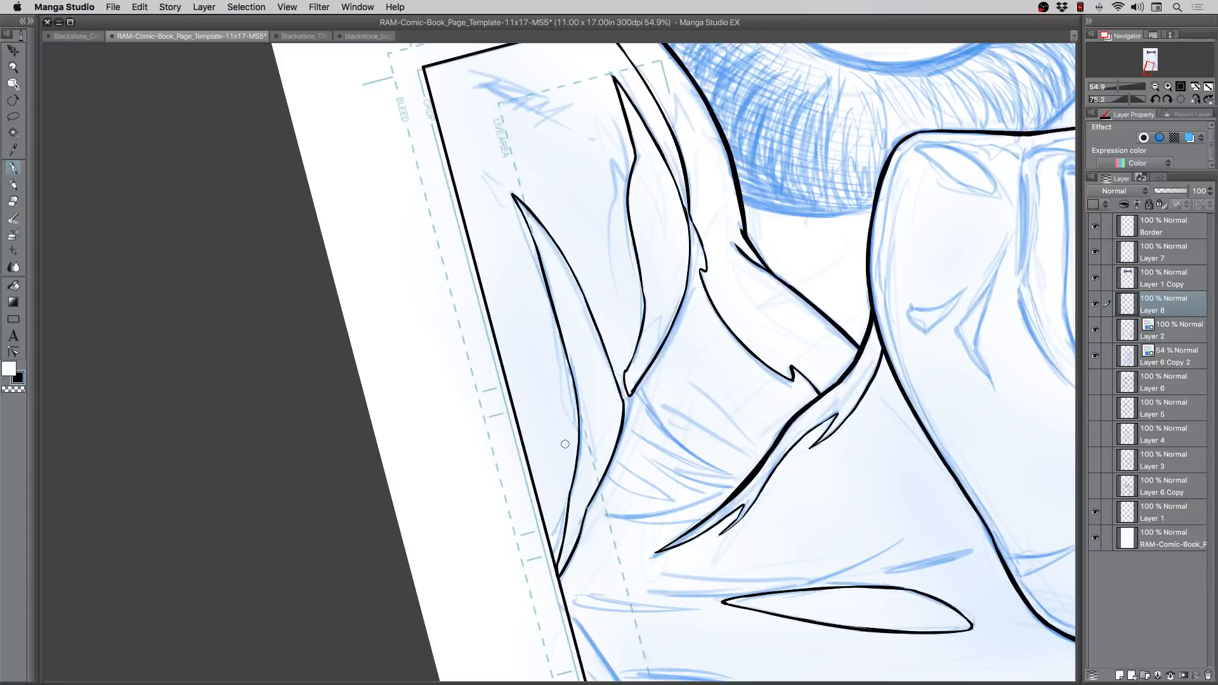
Step: Turn the canvas nearly upright and ink the upper wedge-shaped muscle strands running from the front neck contour towards the shoulder
key(r)
drag(335, 399, 578, 608)
key(p)
drag(482, 487, 528, 588)
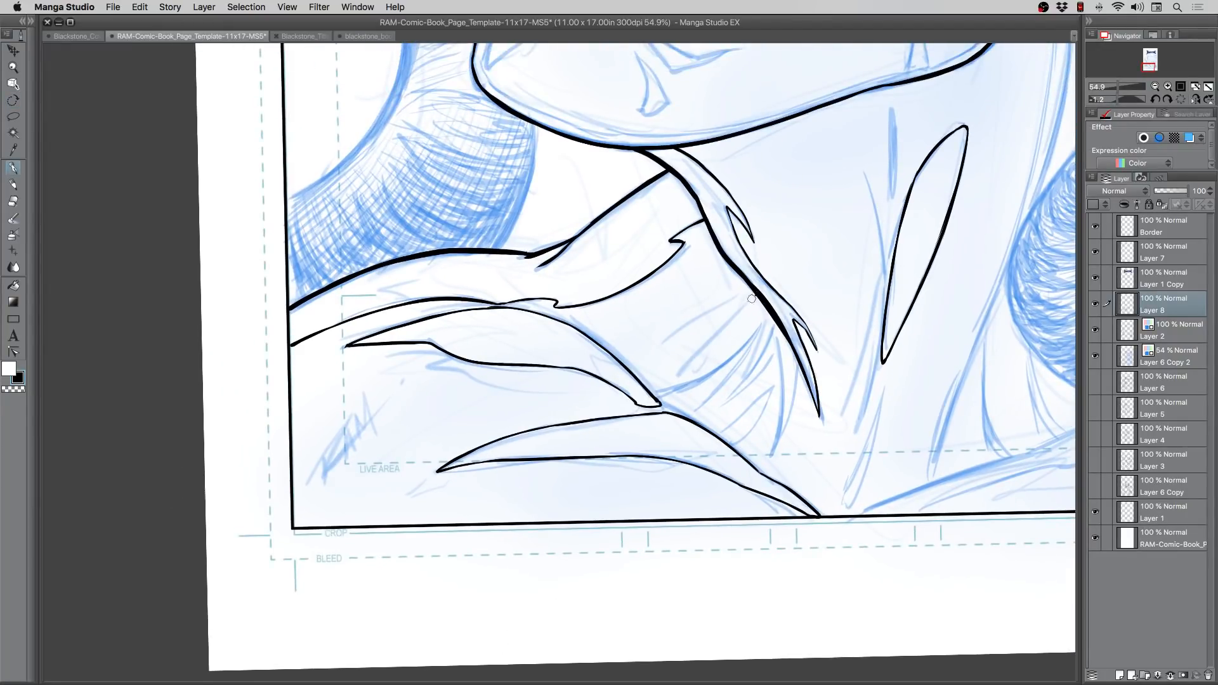
drag(754, 296, 682, 365)
mouse_move(732, 319)
mouse_down()
mouse_move(667, 379)
mouse_move(707, 374)
mouse_move(653, 395)
mouse_up()
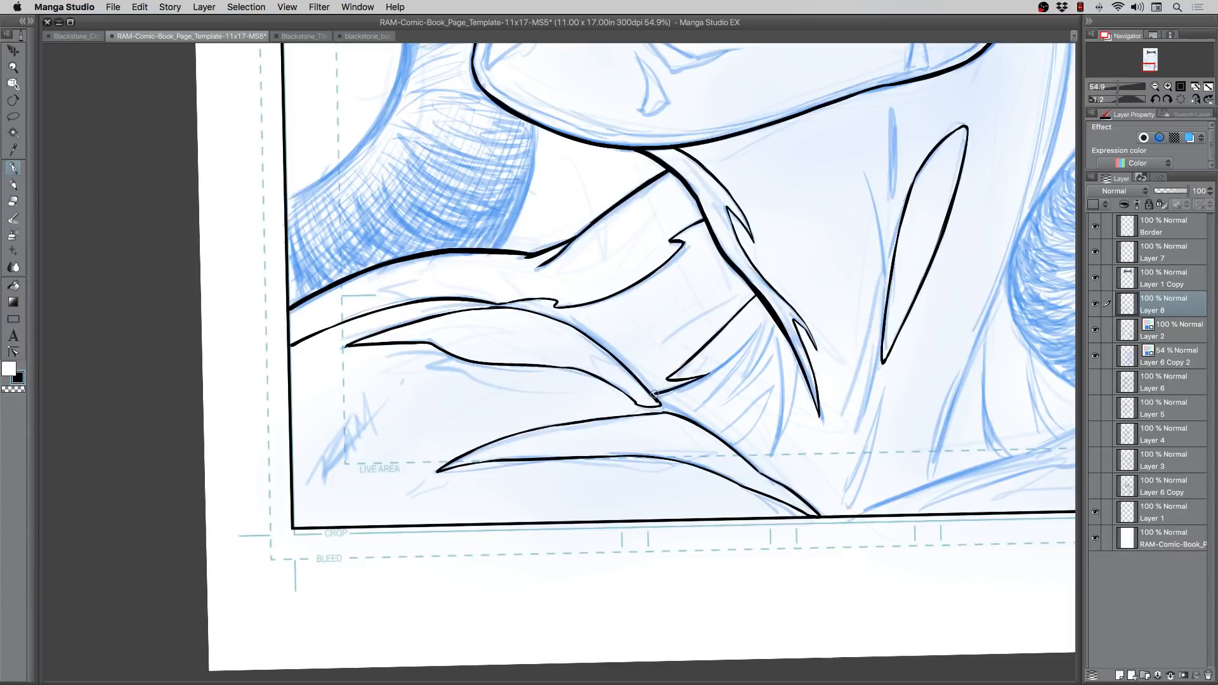
drag(766, 316, 689, 383)
Step: Ink the remaining spiky muscle strands between the lower front neck contour and the collarbone muscle shape
drag(779, 331, 777, 423)
mouse_move(781, 377)
mouse_down()
mouse_move(774, 442)
mouse_move(799, 359)
mouse_up()
mouse_move(778, 478)
mouse_down()
mouse_move(808, 429)
mouse_move(784, 486)
mouse_up()
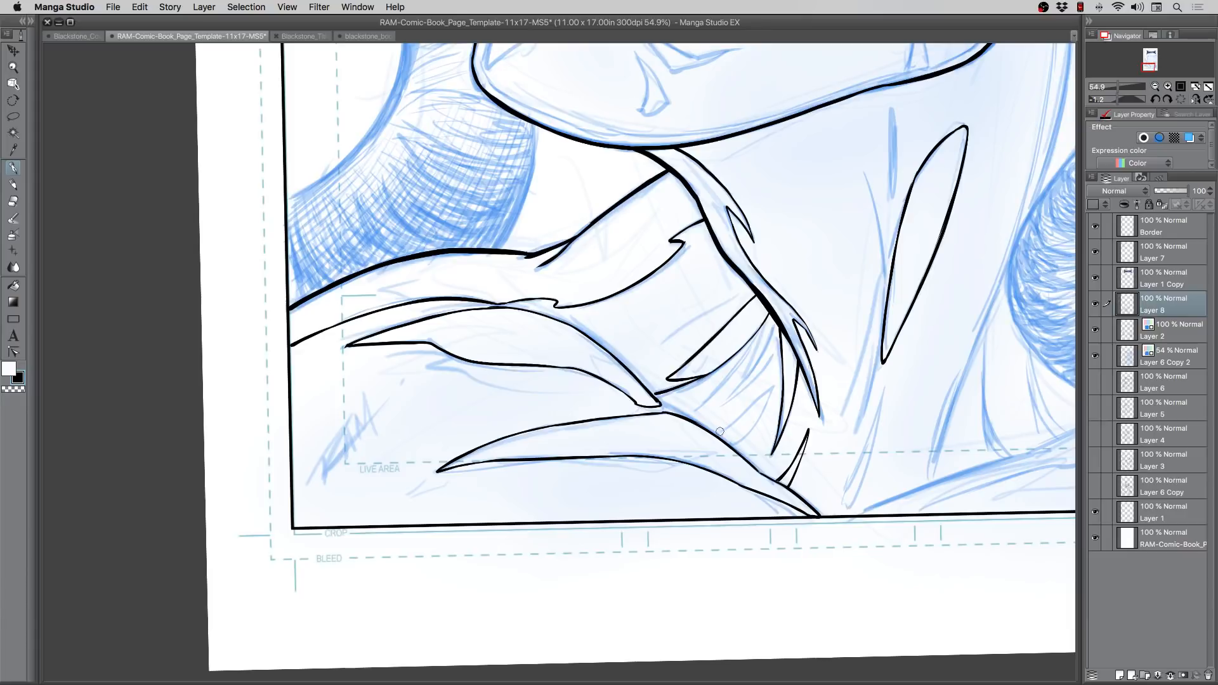
mouse_move(716, 434)
mouse_down()
mouse_move(771, 387)
mouse_move(729, 445)
mouse_up()
mouse_move(775, 324)
mouse_down()
mouse_move(726, 400)
mouse_move(779, 334)
mouse_up()
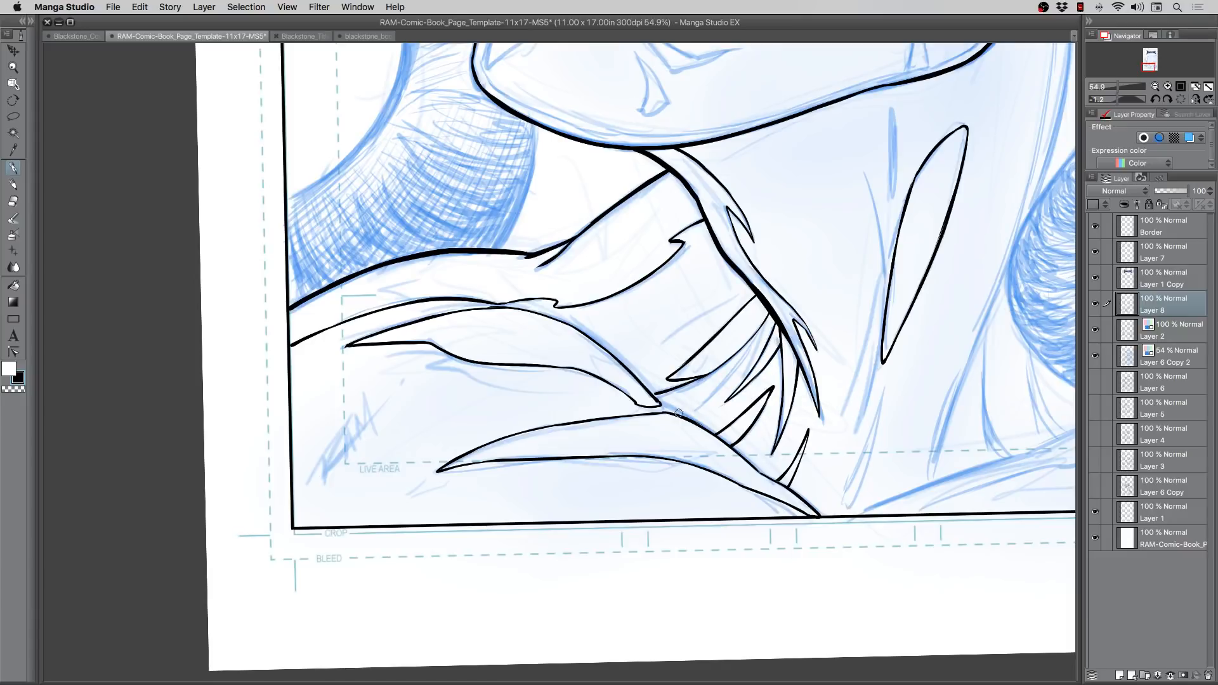
drag(728, 379, 698, 406)
Step: Review the inked jaw, neck and shoulder against the whole cover, and inspect the uninked base of the neck up close
drag(645, 491, 549, 460)
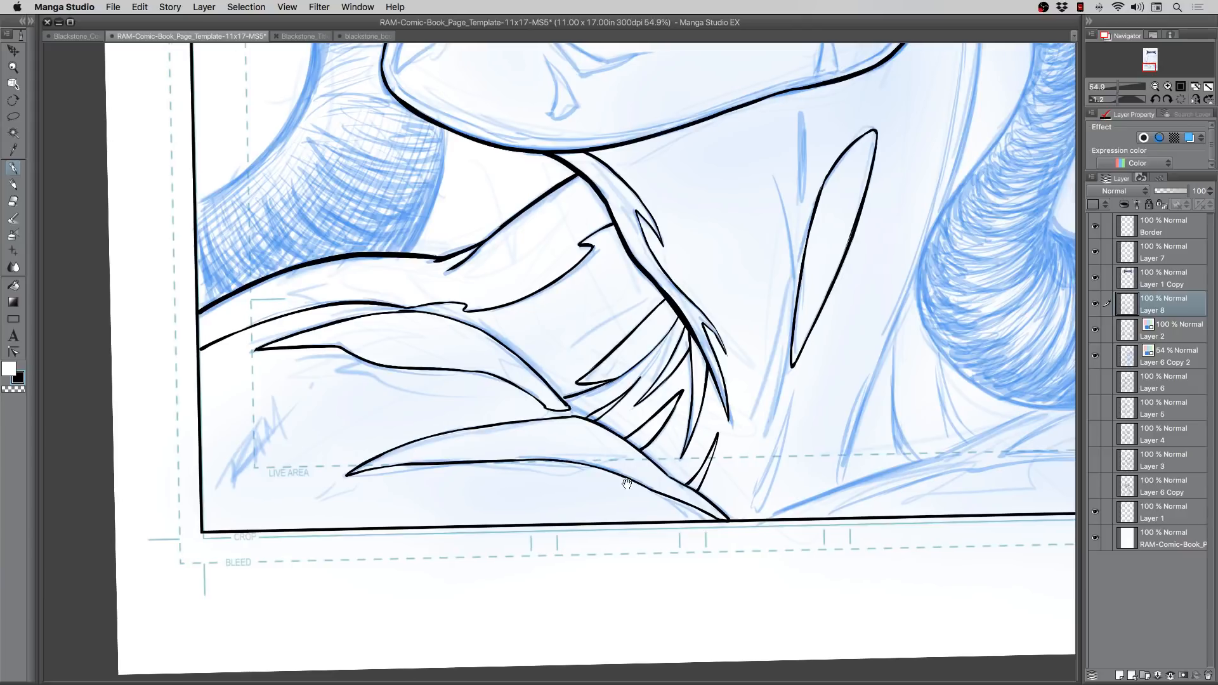
drag(630, 463, 593, 470)
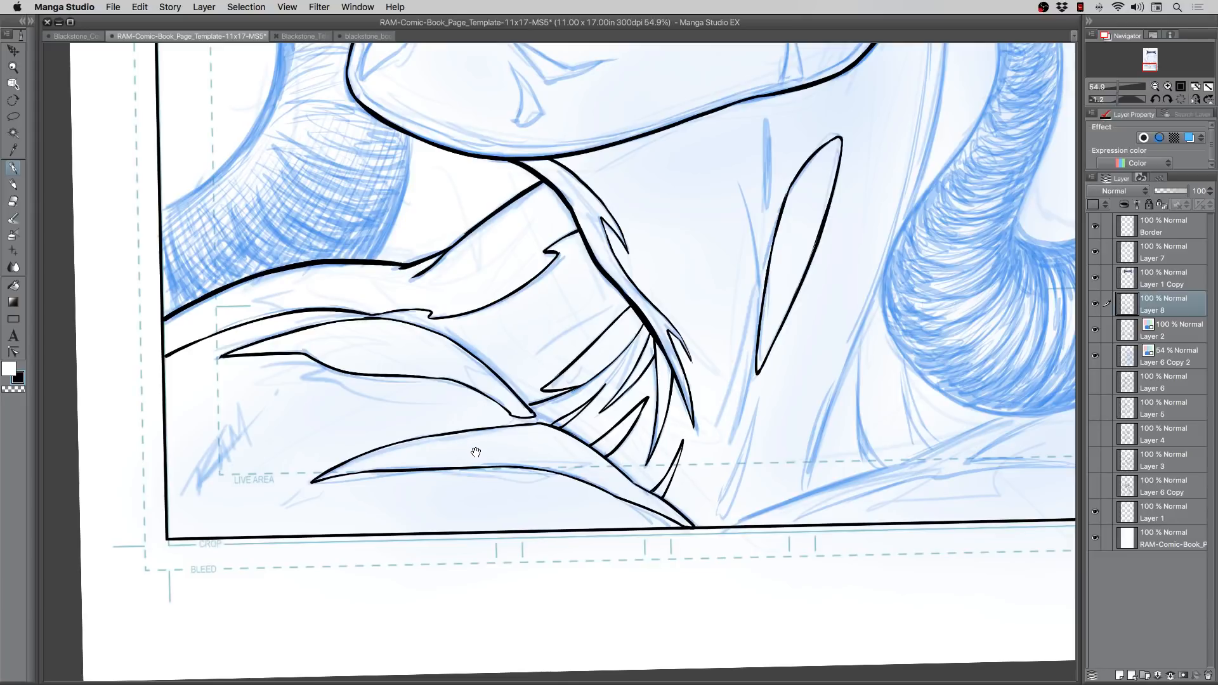
mouse_move(450, 465)
mouse_down()
mouse_move(484, 520)
mouse_move(457, 565)
mouse_up()
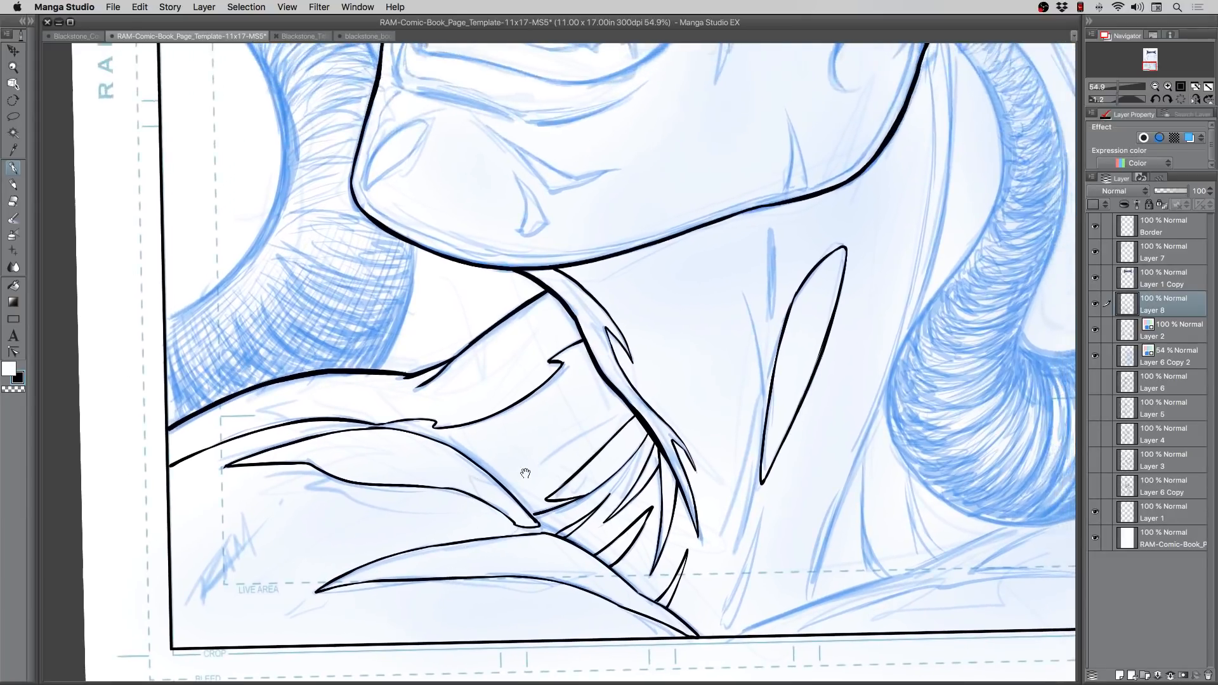
drag(525, 474, 507, 526)
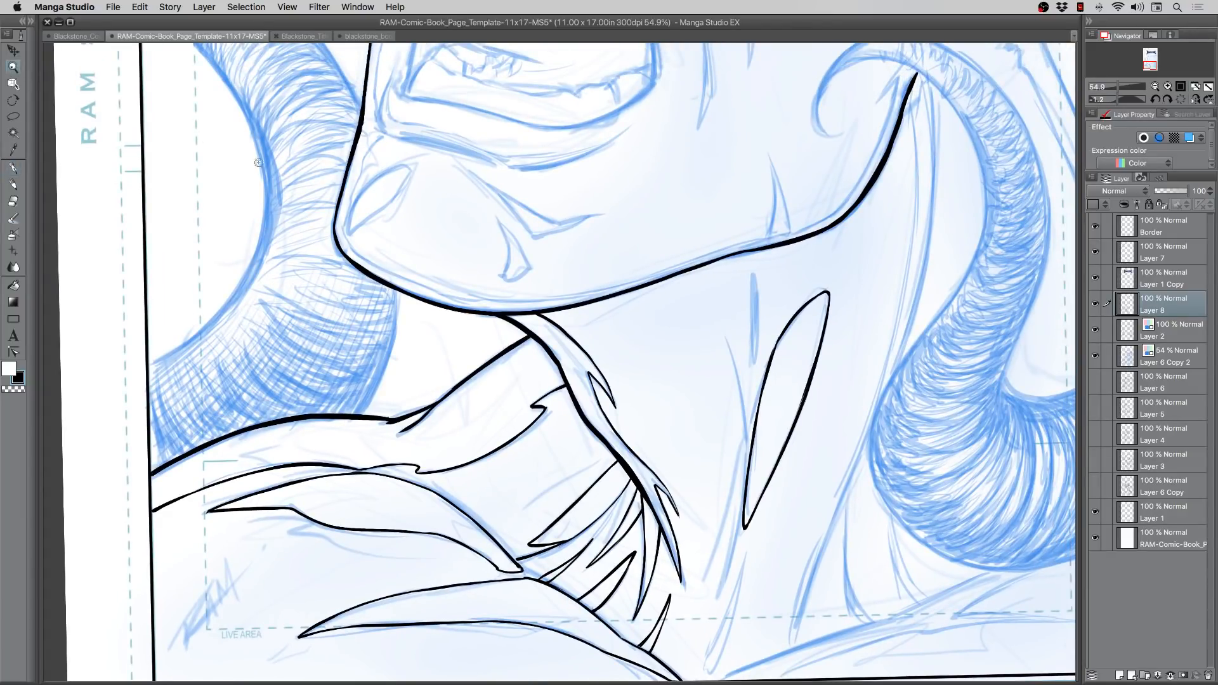
drag(350, 244, 282, 249)
drag(358, 289, 433, 478)
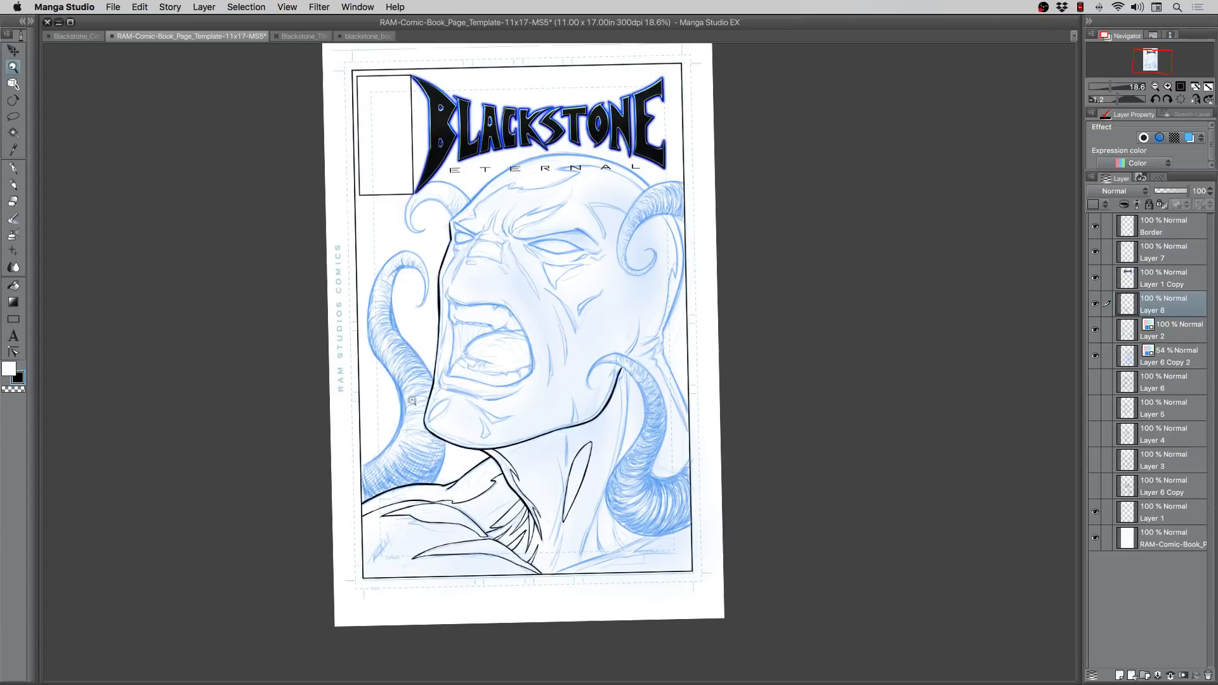
click(593, 553)
click(599, 552)
click(574, 549)
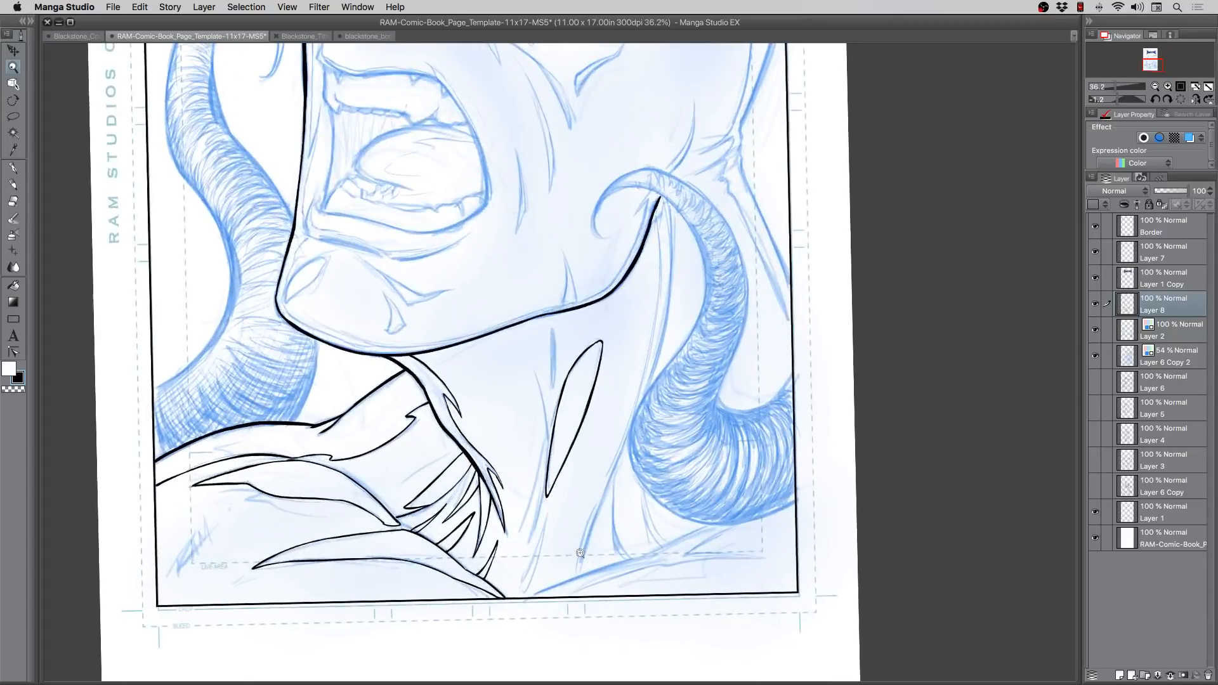
click(582, 555)
click(579, 525)
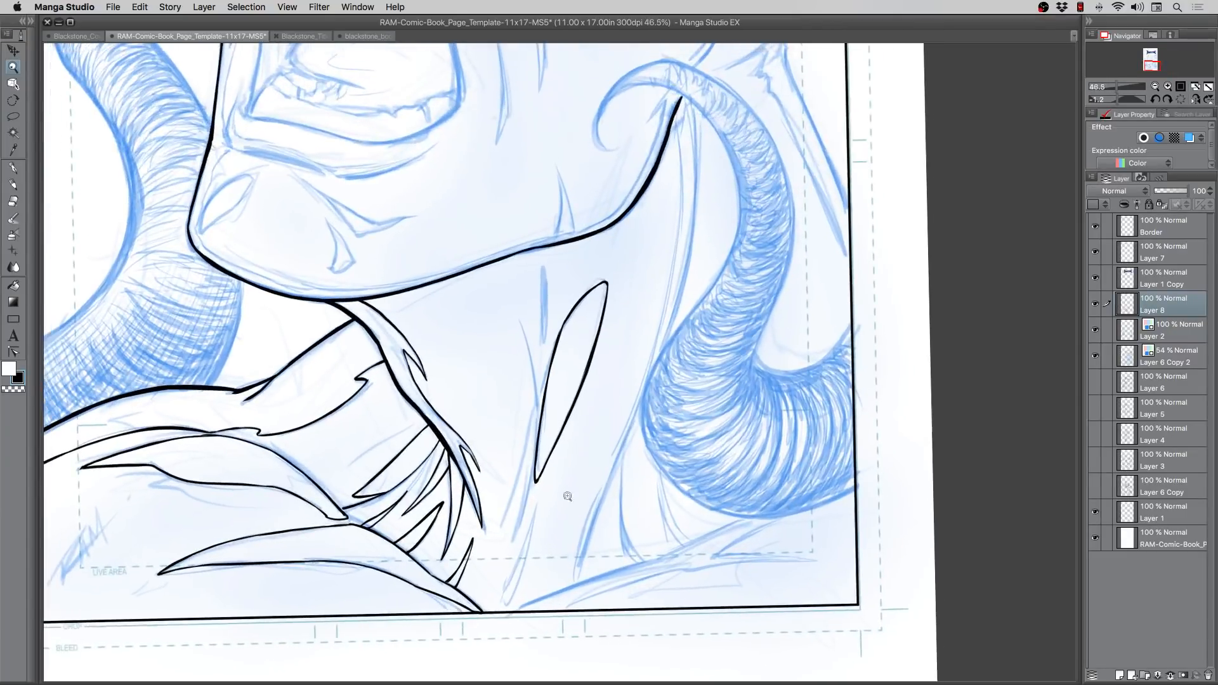
Step: Ink the long rear neck line from the back corner of the jaw down to the base of the neck
click(13, 167)
drag(673, 123, 661, 324)
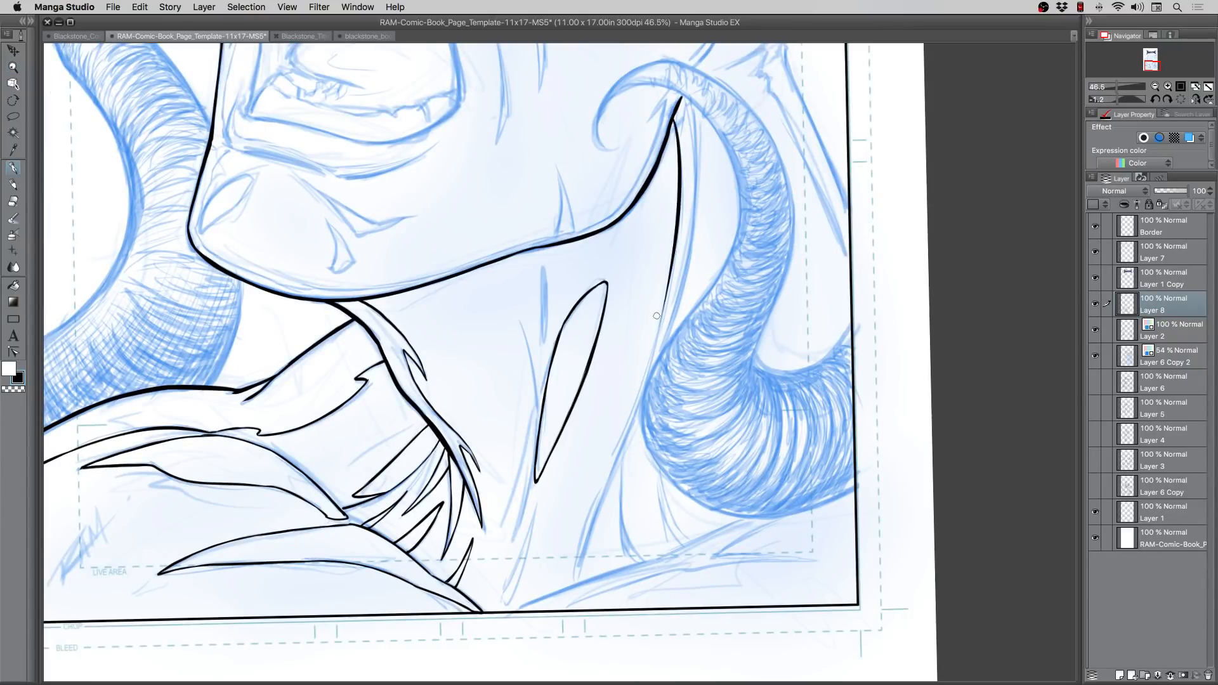
drag(669, 270, 593, 500)
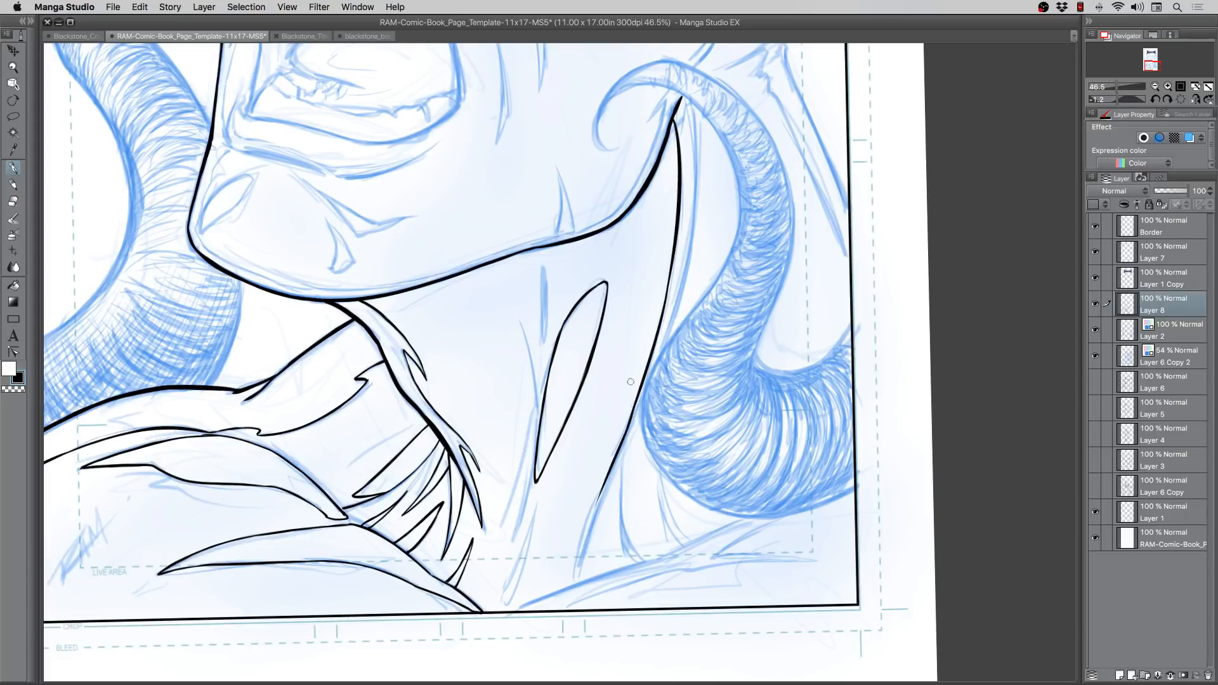
key(super+z)
mouse_move(629, 416)
mouse_down()
mouse_move(587, 510)
mouse_move(606, 474)
mouse_move(576, 579)
mouse_up()
Step: Ink the outer rear neck contour from the jaw corner past the tentacle, tapering alongside the inner line towards the neck base
mouse_move(683, 97)
mouse_down()
mouse_move(693, 124)
mouse_move(681, 242)
mouse_move(692, 223)
mouse_move(676, 295)
mouse_up()
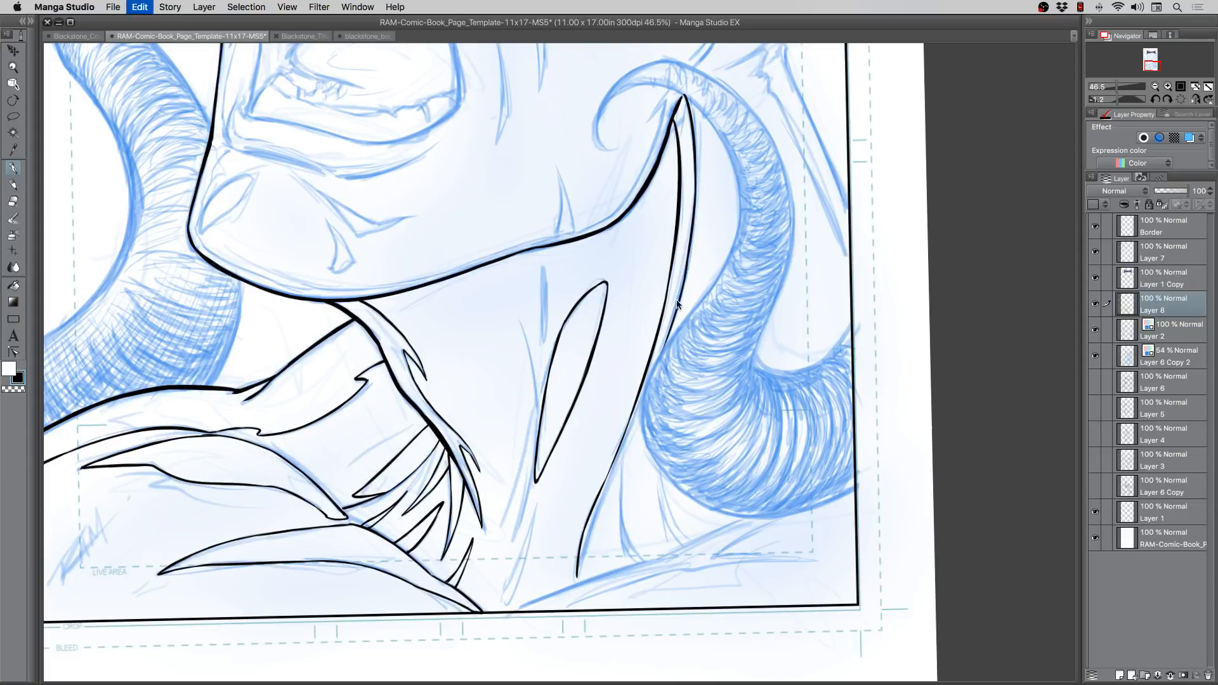
drag(688, 255, 657, 360)
drag(640, 404, 602, 487)
drag(627, 437, 601, 493)
key(super+z)
drag(625, 441, 599, 499)
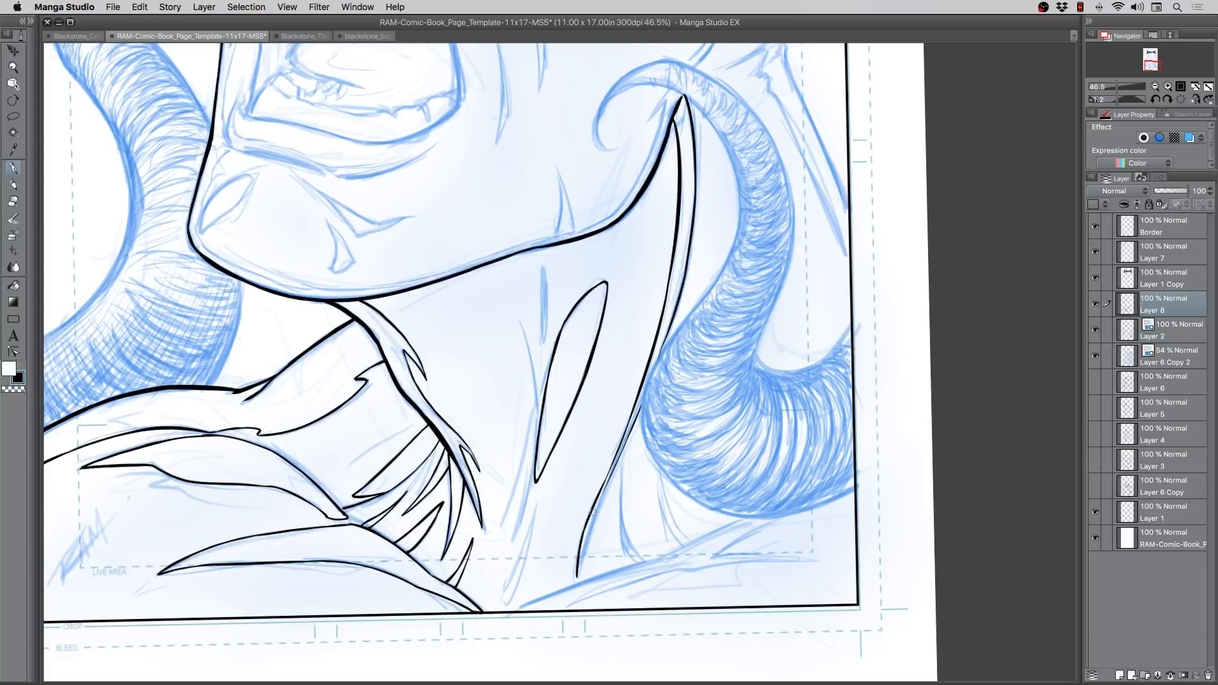
key(super+z)
drag(621, 453, 599, 504)
key(super+z)
drag(625, 443, 579, 567)
Step: Ink the short curved tendon strands at the neck base beside the tentacle, plus the narrow strand below the elongated neck muscle
drag(621, 473, 630, 561)
drag(621, 515, 643, 561)
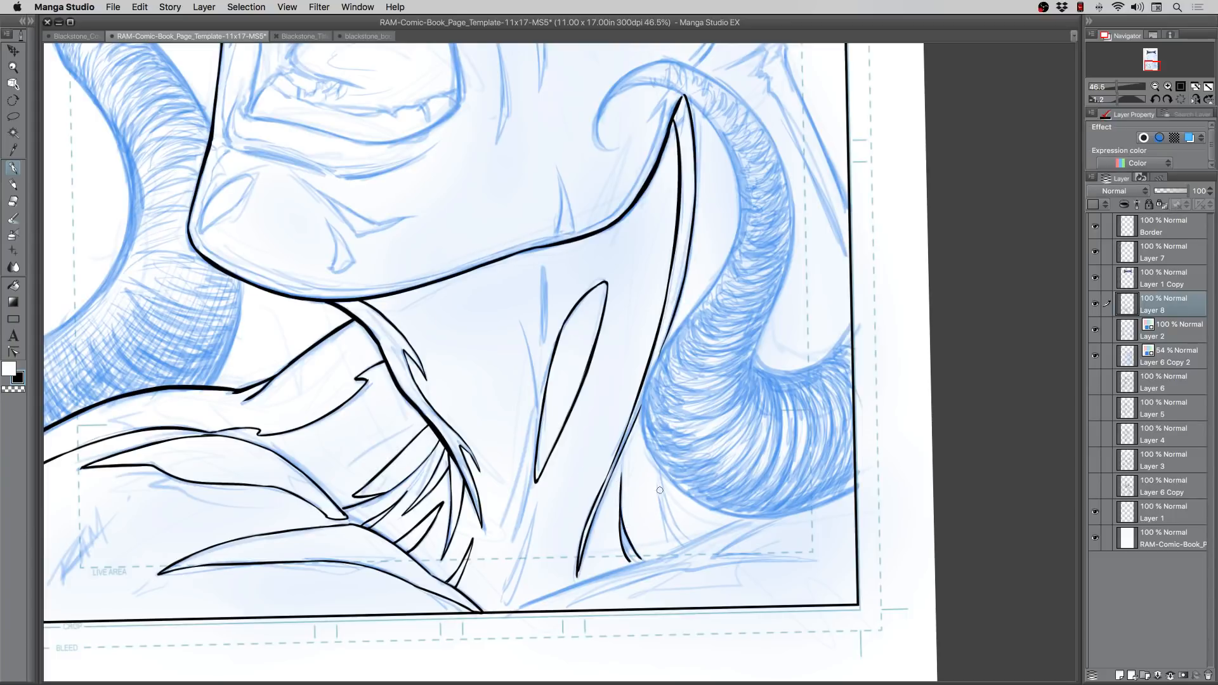
drag(655, 466, 680, 541)
drag(658, 475, 676, 533)
key(super+z)
key(super+z)
mouse_move(657, 472)
mouse_down()
mouse_move(680, 532)
mouse_move(666, 504)
mouse_move(688, 540)
mouse_up()
key(super+z)
drag(658, 493, 691, 536)
mouse_move(535, 506)
mouse_down()
mouse_move(515, 560)
mouse_move(531, 517)
mouse_move(509, 595)
mouse_move(518, 585)
mouse_move(502, 604)
mouse_move(513, 571)
mouse_move(502, 600)
mouse_up()
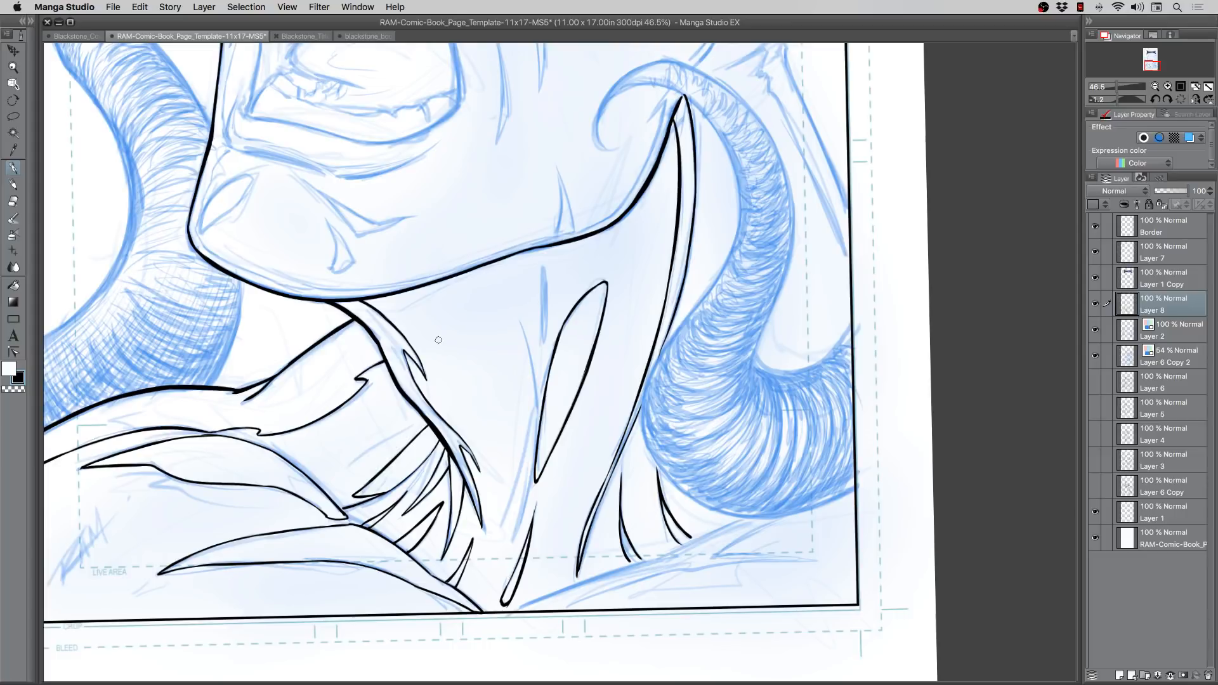
Step: Ink a thin secondary contour with a small spike inside the rear jaw edge, just below the curled tentacle tip
key(space)
drag(347, 156, 311, 343)
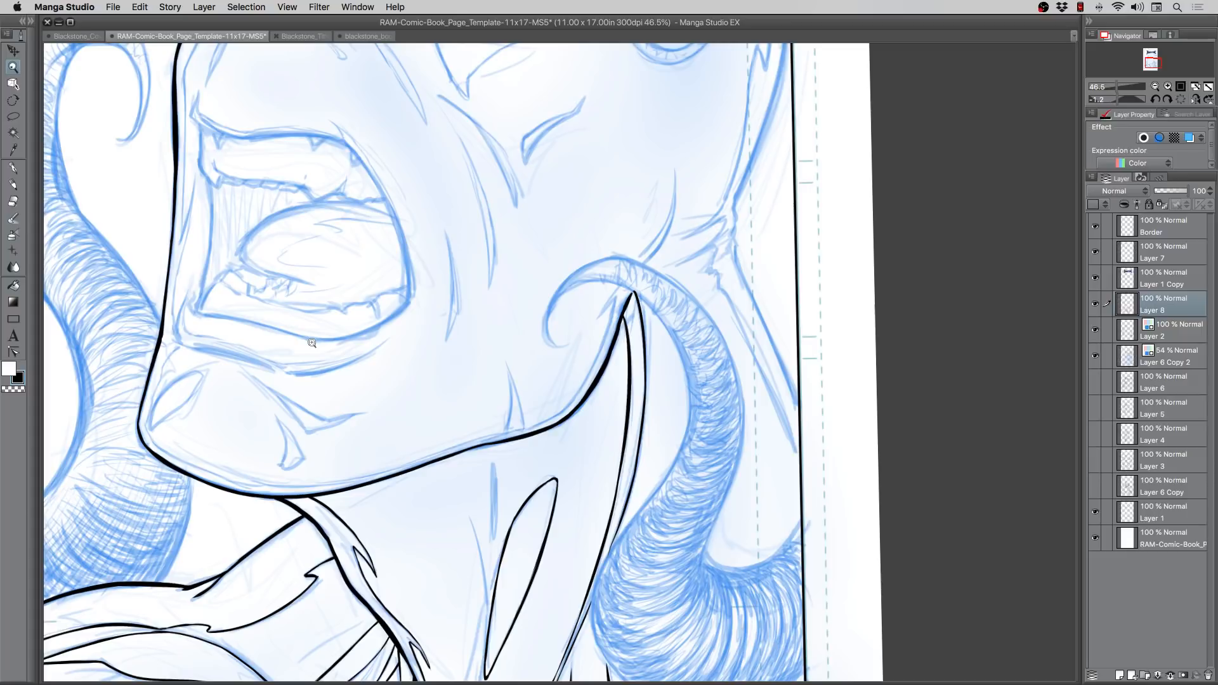
drag(543, 356, 546, 475)
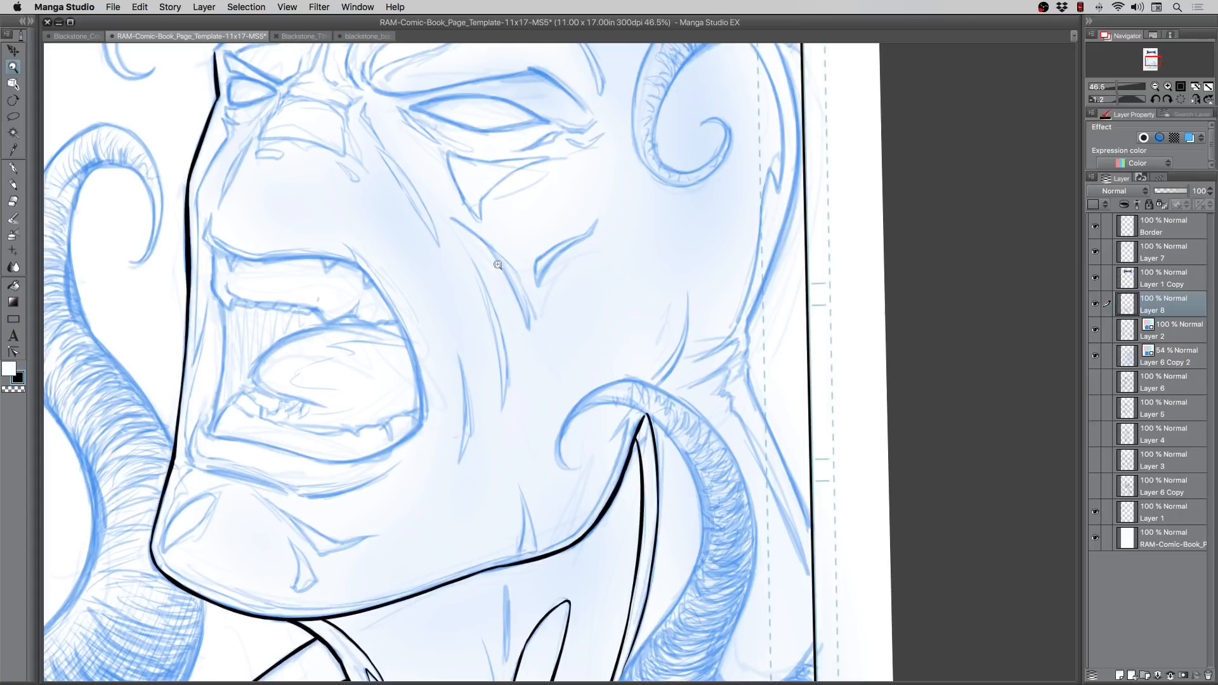
click(12, 167)
mouse_move(633, 407)
mouse_down()
mouse_move(603, 447)
mouse_move(609, 479)
mouse_move(595, 507)
mouse_move(536, 552)
mouse_up()
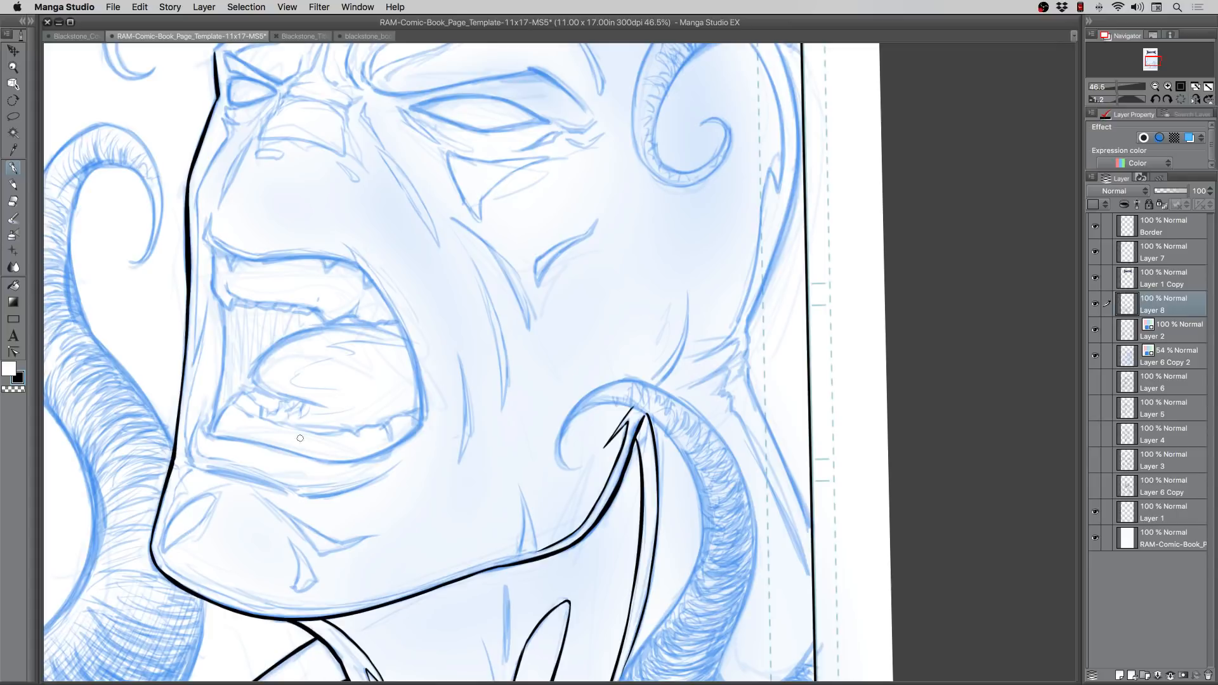
Step: Ink a second contour line just inside the jawline, from below the small tentacle's curl down to the chin
key(r)
drag(298, 438, 634, 568)
key(p)
scroll(576, 312, down, 3)
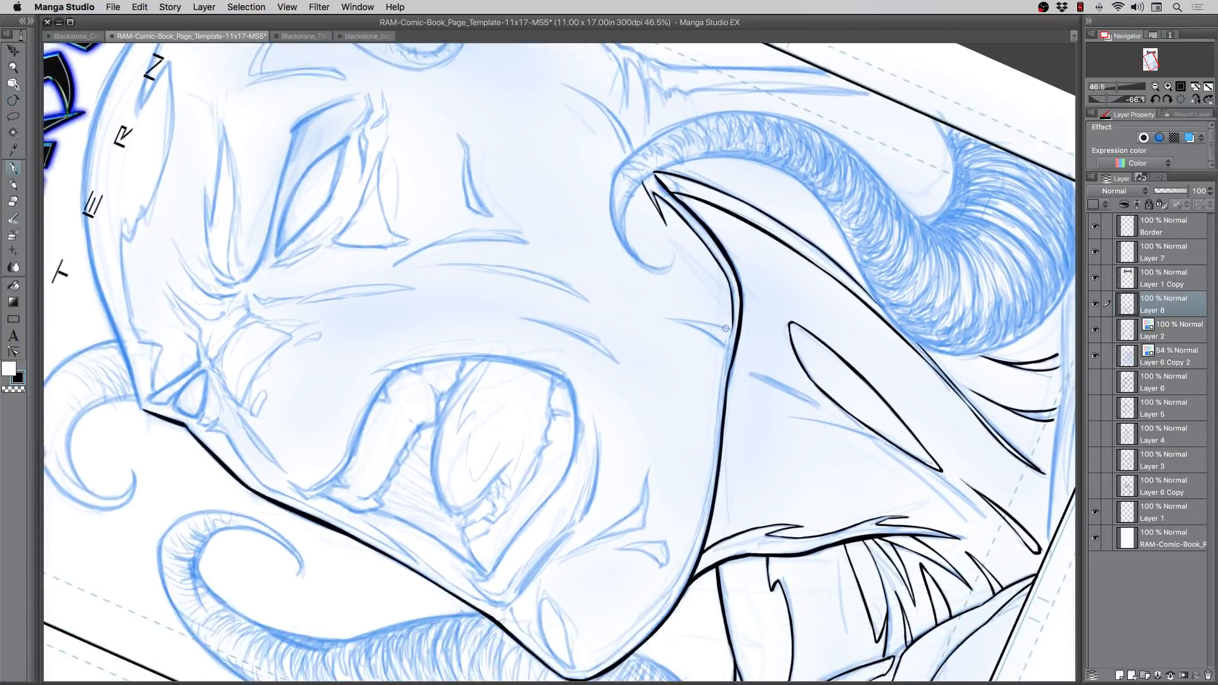
drag(735, 306, 722, 375)
drag(729, 331, 711, 445)
drag(718, 387, 711, 457)
drag(719, 377, 706, 493)
drag(716, 414, 698, 529)
drag(711, 473, 674, 593)
drag(579, 511, 676, 391)
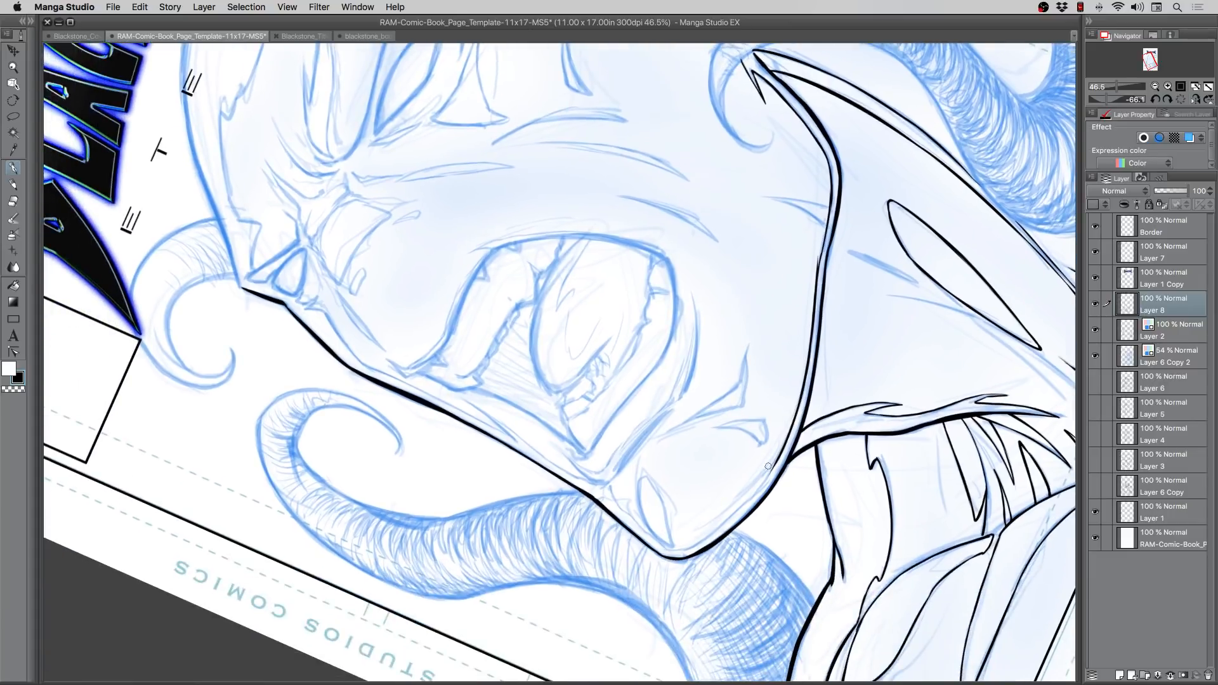
mouse_move(783, 448)
mouse_down()
mouse_move(728, 523)
mouse_move(672, 551)
mouse_up()
Step: Ink an inner contour line along the front of the face, from below the near-profile eye down to the mouth corner
key(r)
drag(321, 463, 462, 250)
key(p)
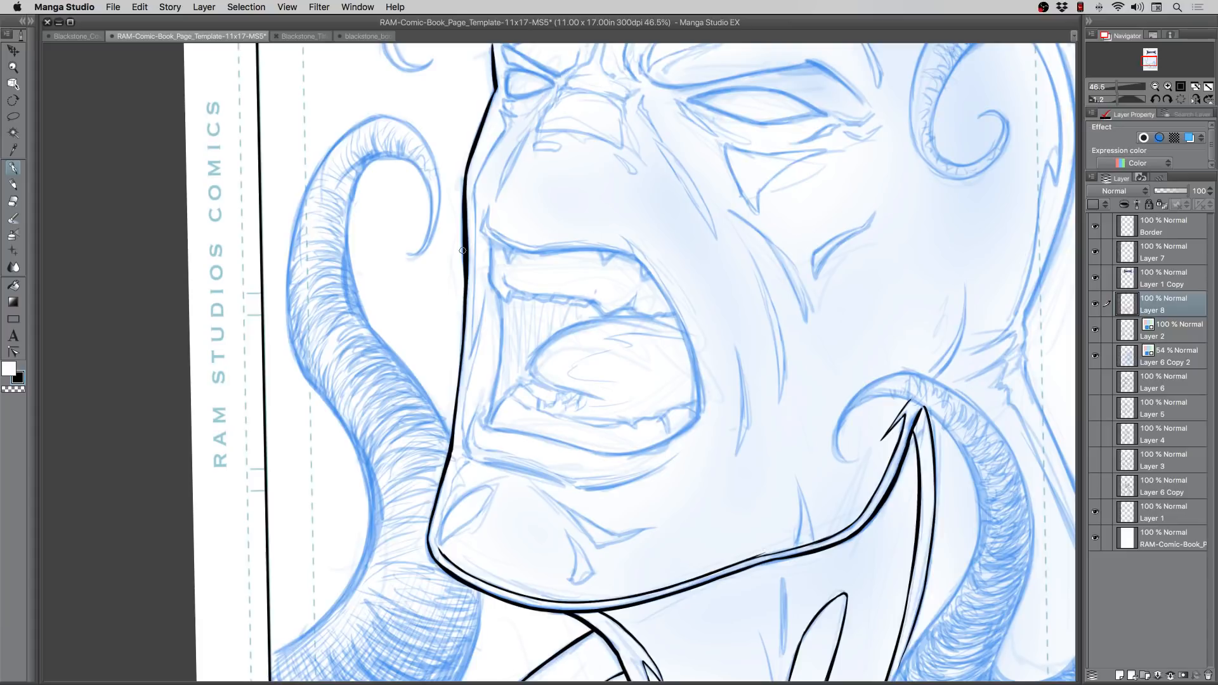
scroll(371, 271, up, 3)
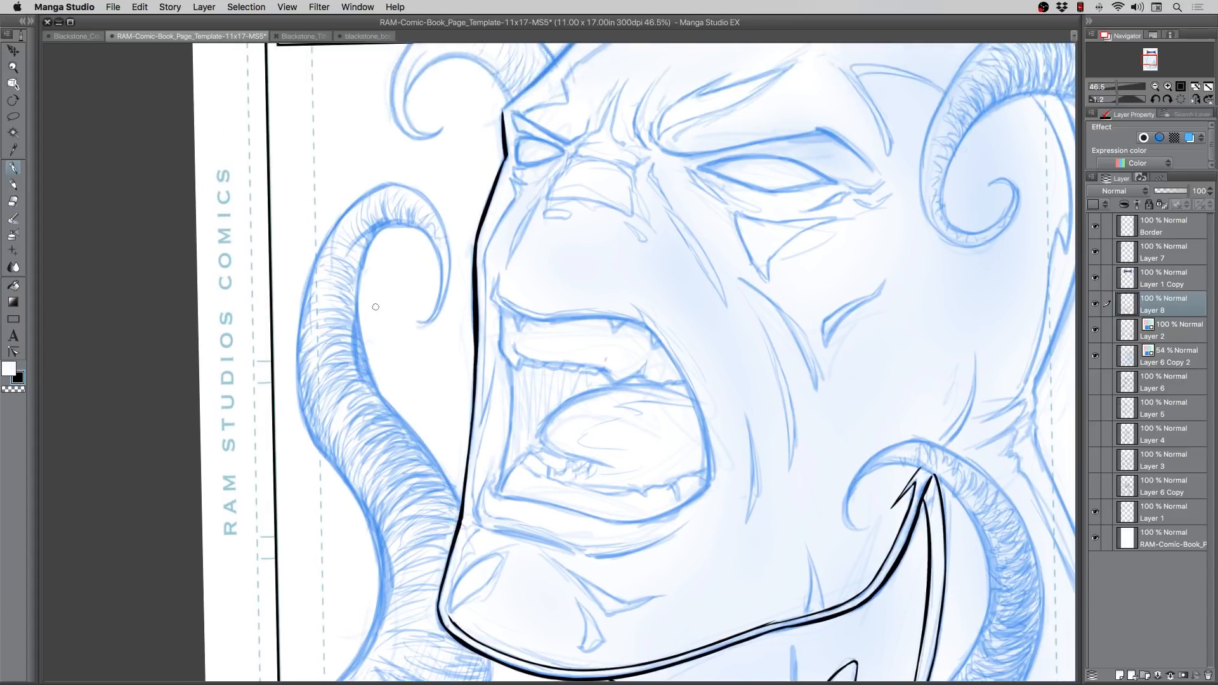
mouse_move(510, 179)
mouse_down()
mouse_move(515, 201)
mouse_move(486, 253)
mouse_move(479, 419)
mouse_move(487, 396)
mouse_up()
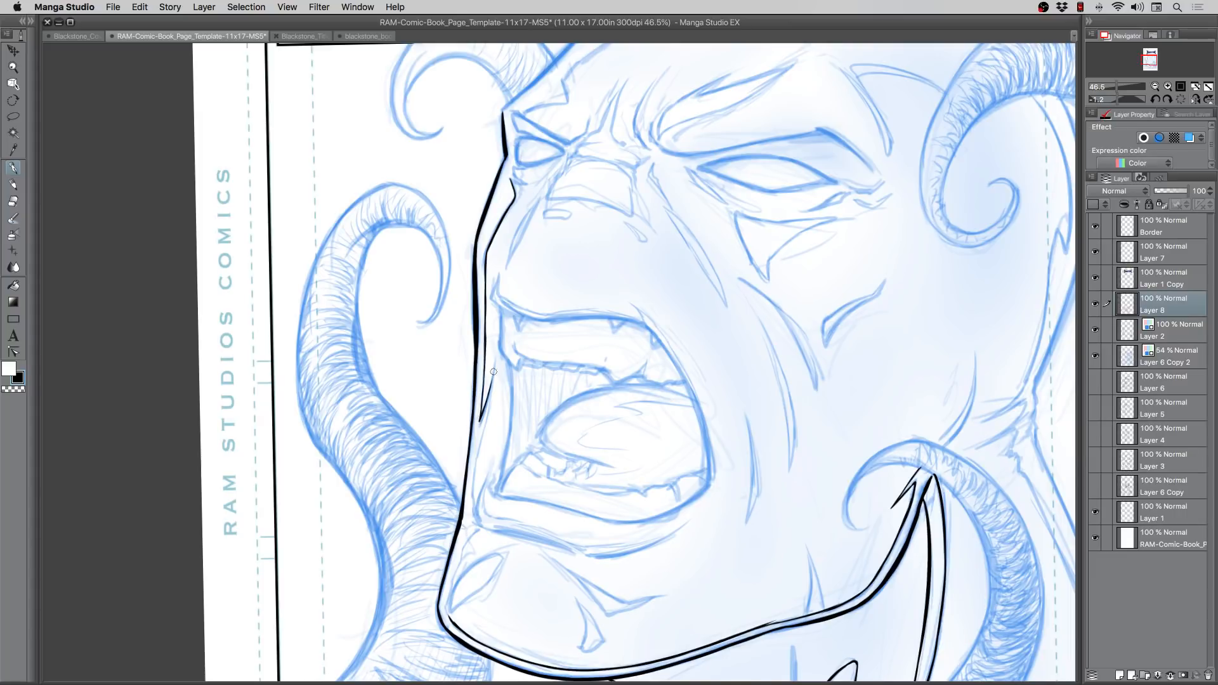
drag(496, 354, 481, 431)
drag(480, 458, 473, 486)
drag(474, 507, 478, 520)
mouse_move(475, 507)
mouse_down()
mouse_move(490, 473)
mouse_move(486, 512)
mouse_up()
Step: Ink the crease beneath the lower lip, curving from the front mouth corner back toward the cheek with tapered ends
drag(411, 465, 398, 362)
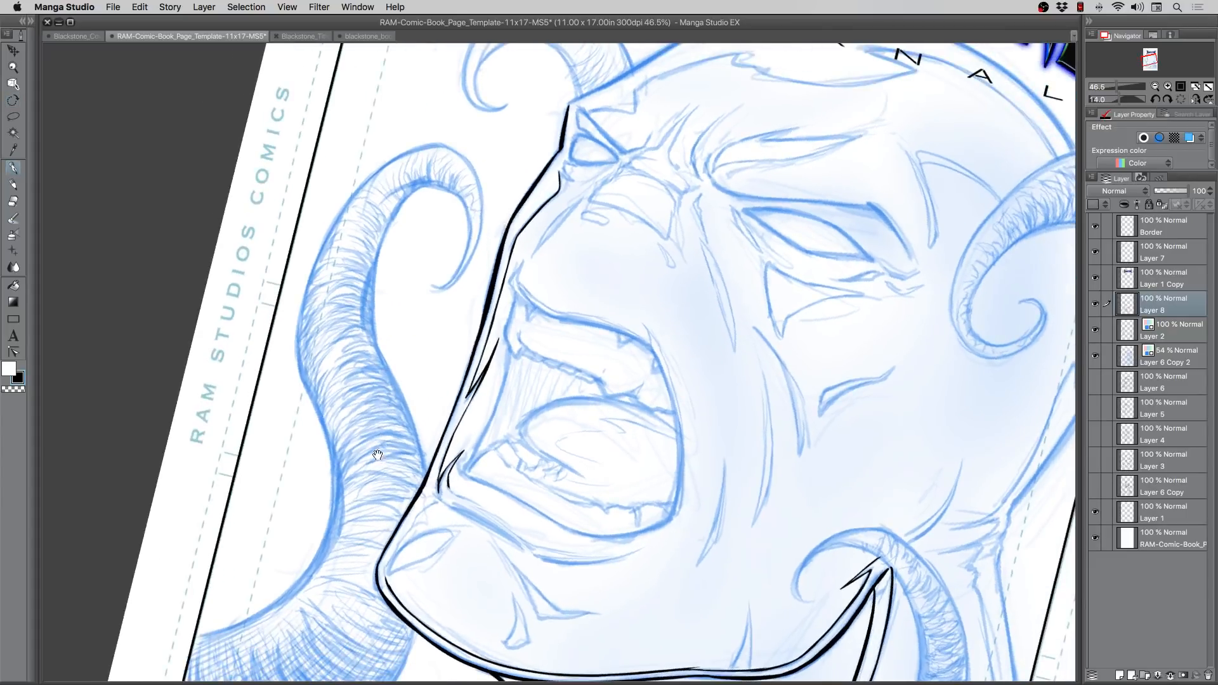
scroll(402, 329, down, 5)
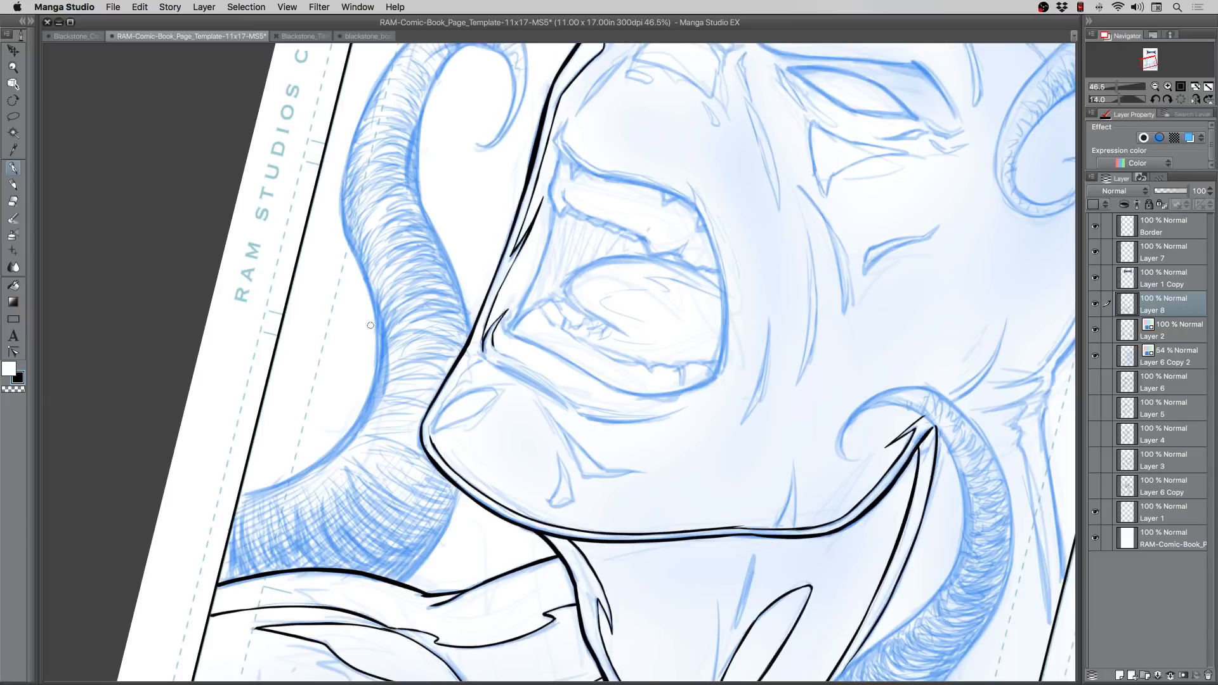
key(r)
drag(396, 422, 415, 298)
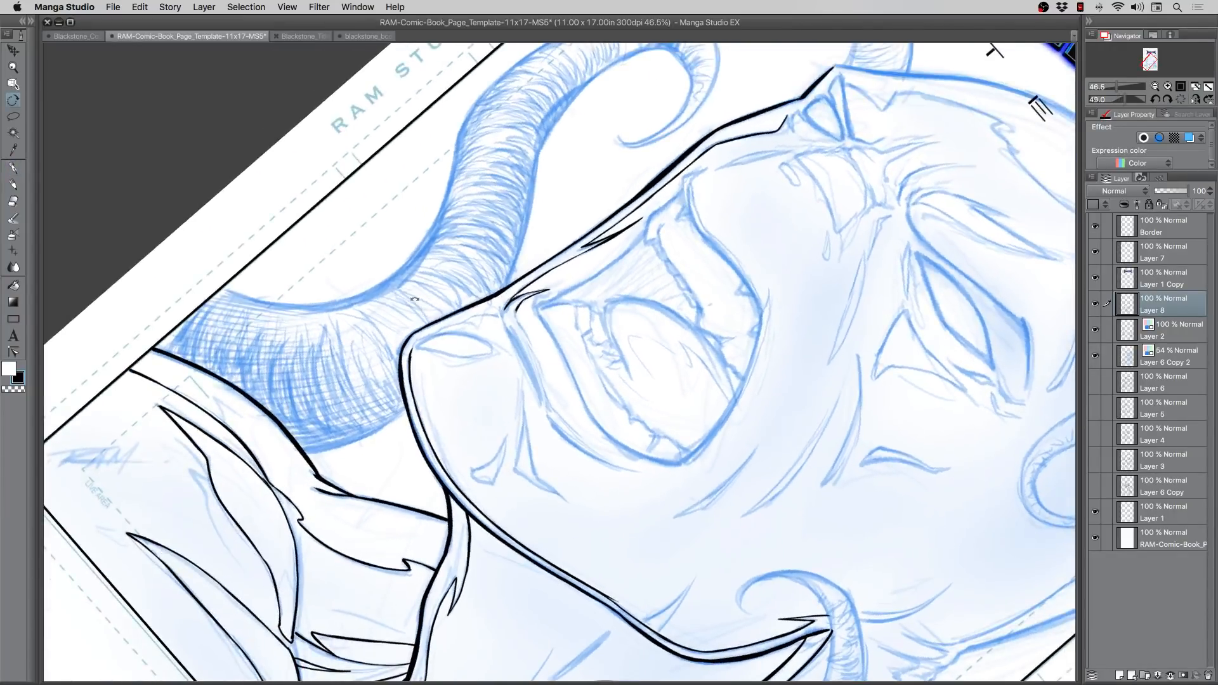
key(p)
drag(440, 369, 446, 355)
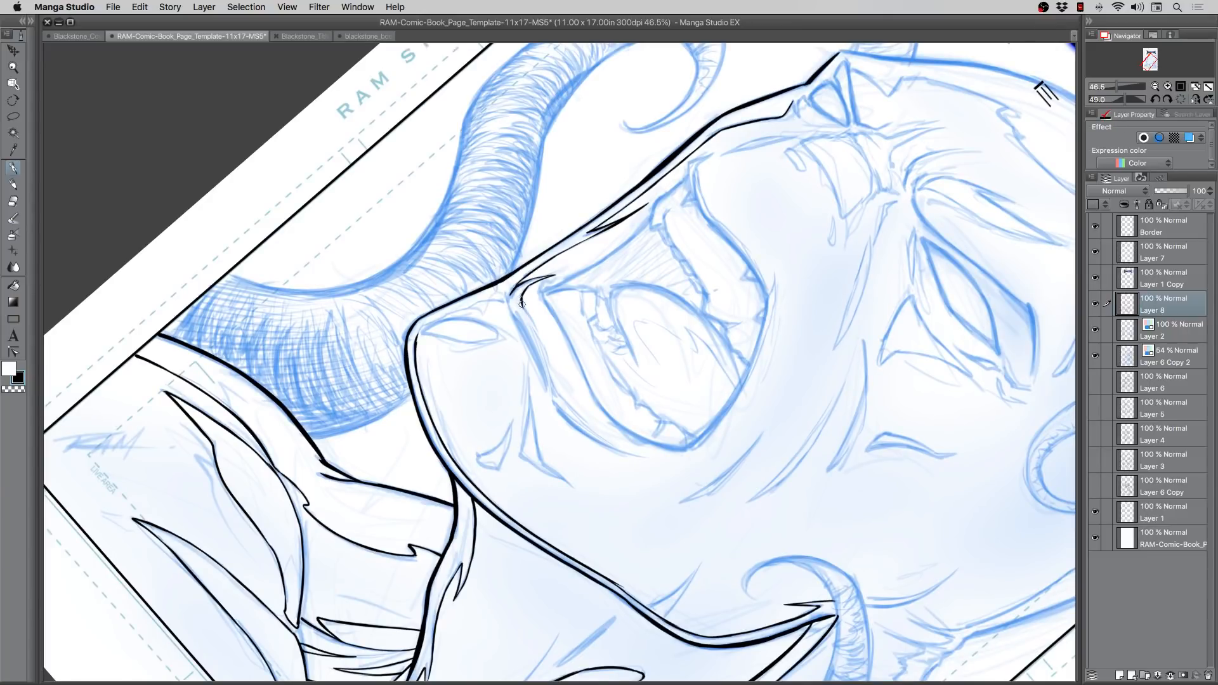
drag(521, 305, 545, 365)
drag(510, 294, 542, 377)
drag(520, 327, 545, 390)
key(r)
drag(326, 515, 661, 553)
key(p)
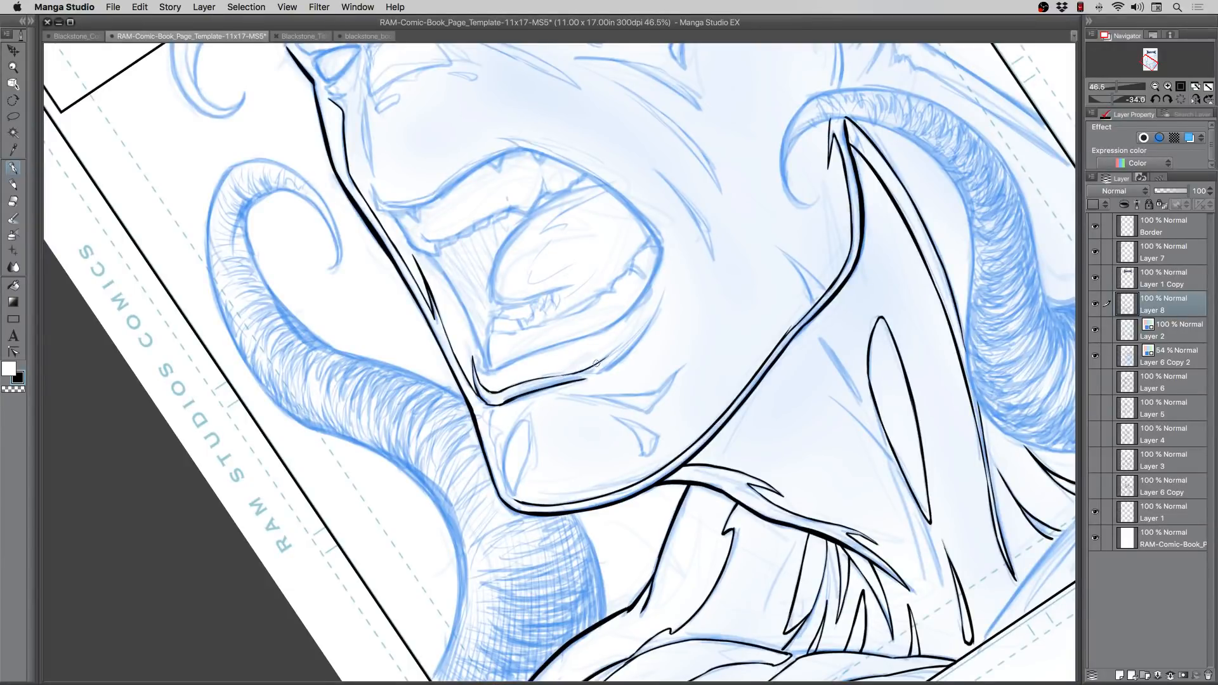
mouse_move(606, 359)
mouse_down()
mouse_move(663, 299)
mouse_move(628, 349)
mouse_move(660, 302)
mouse_move(586, 378)
mouse_up()
Step: Ink the oval highlight shape at the front of the chin and the pointed crease shapes behind it
mouse_move(490, 405)
mouse_down()
mouse_move(492, 430)
mouse_move(476, 384)
mouse_move(502, 469)
mouse_move(527, 423)
mouse_move(517, 498)
mouse_up()
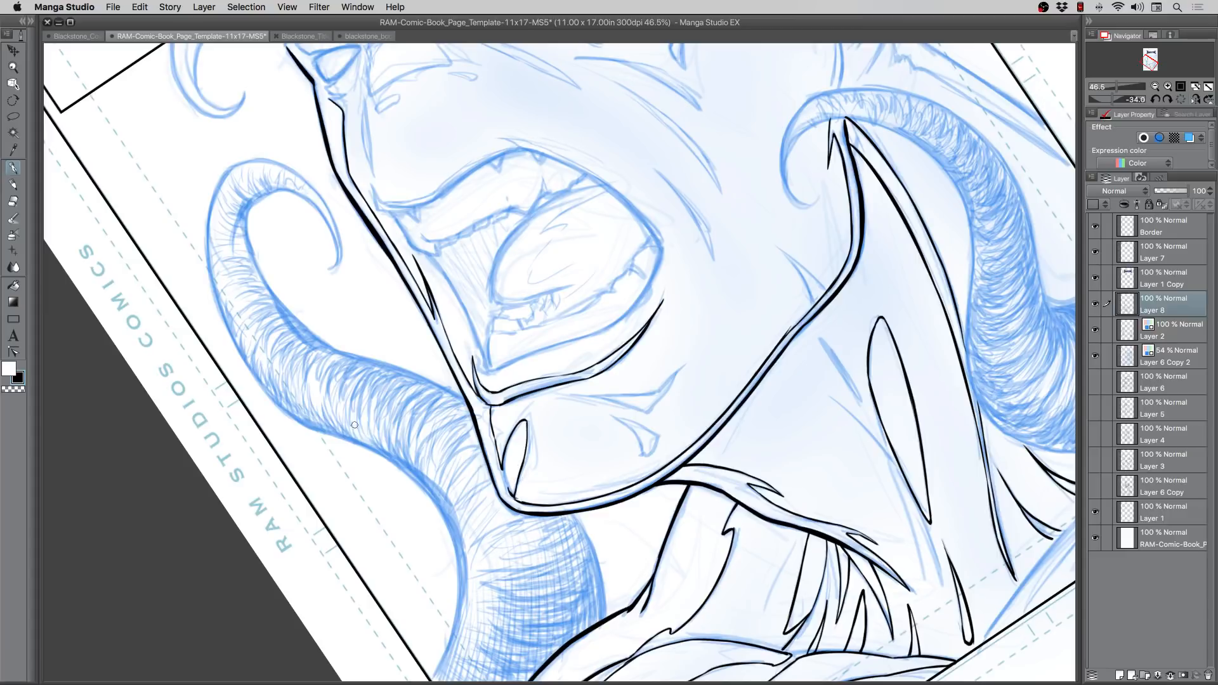
key(shift+space)
drag(356, 403, 403, 274)
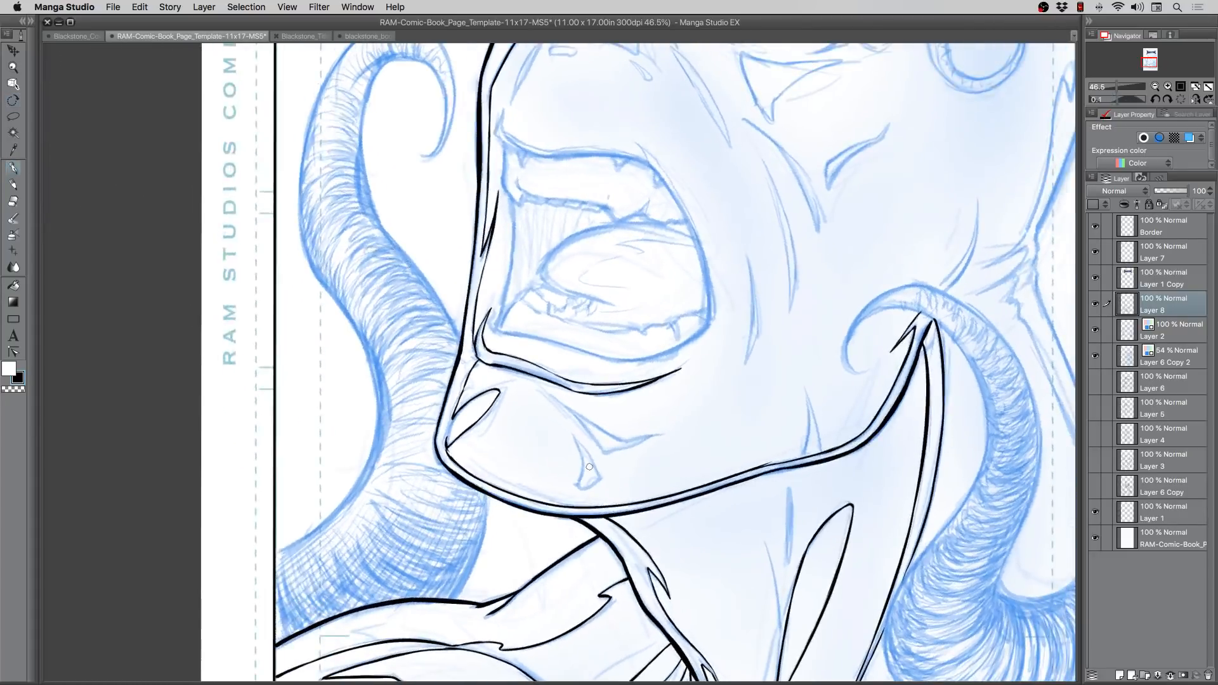
mouse_move(576, 486)
mouse_down()
mouse_move(576, 437)
mouse_move(600, 482)
mouse_move(576, 483)
mouse_up()
mouse_move(569, 410)
mouse_down()
mouse_move(559, 402)
mouse_move(615, 437)
mouse_up()
key(shift+space)
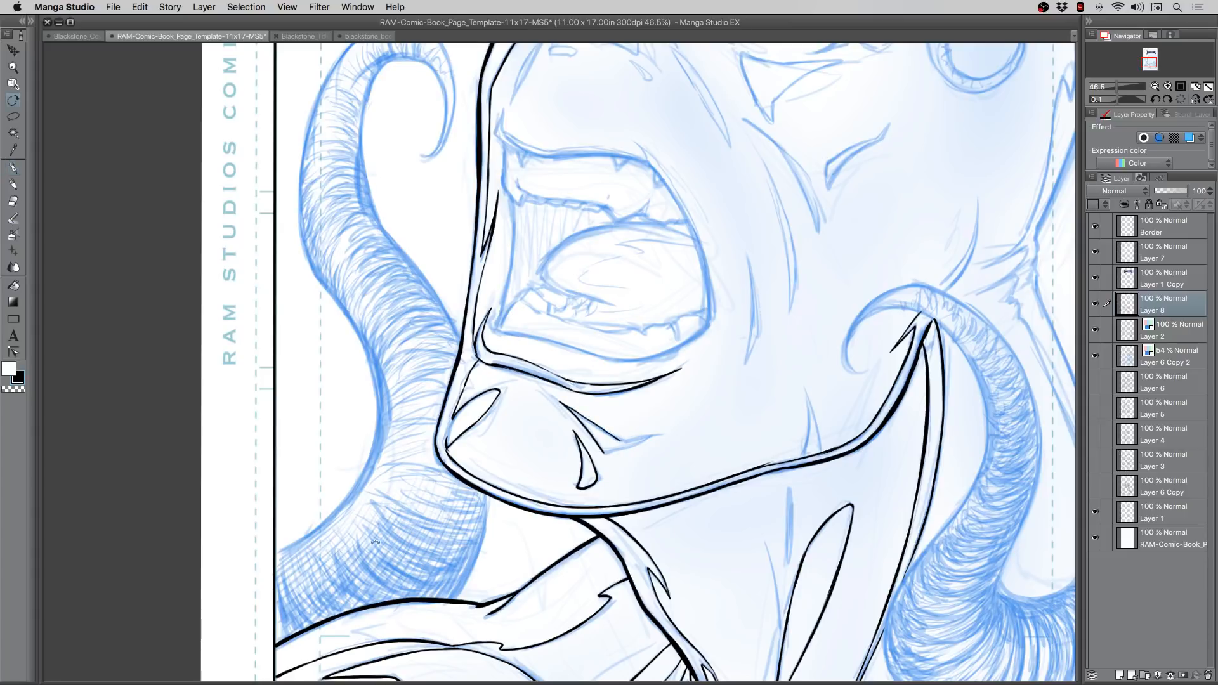
drag(749, 473, 775, 321)
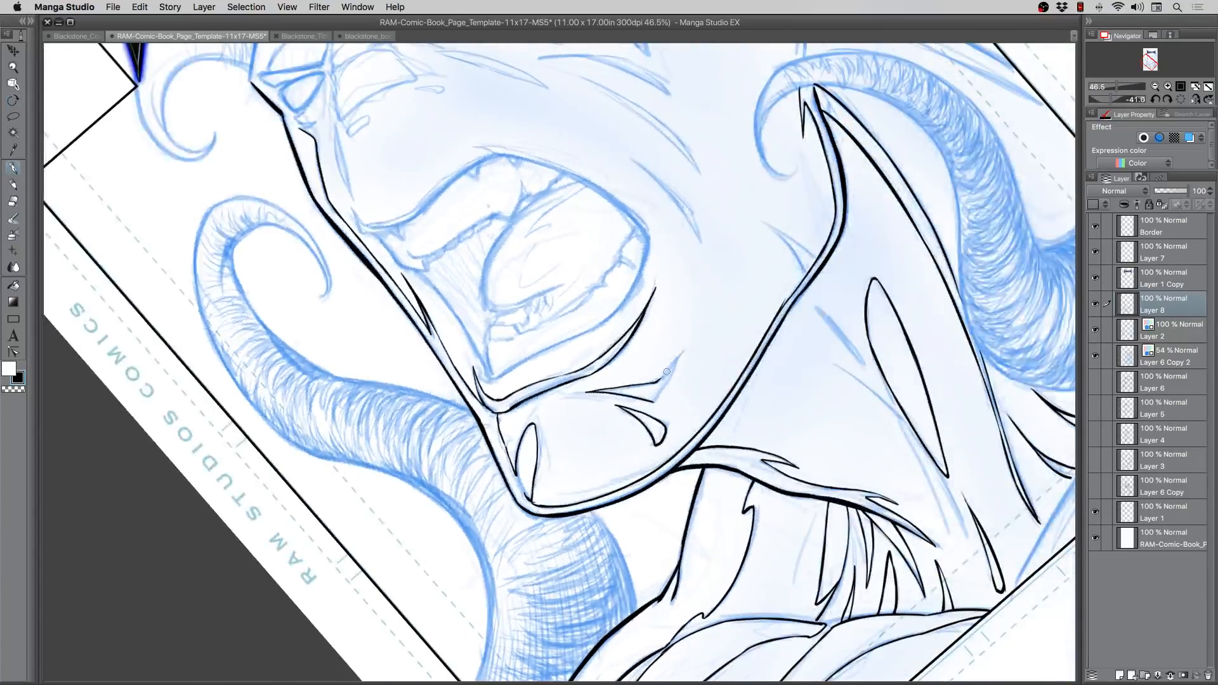
mouse_move(656, 382)
mouse_down()
mouse_move(685, 339)
mouse_move(655, 401)
mouse_up()
Step: Ink the lower edge of the open mouth from the back corner to the front along the lower lip
scroll(439, 483, up, 3)
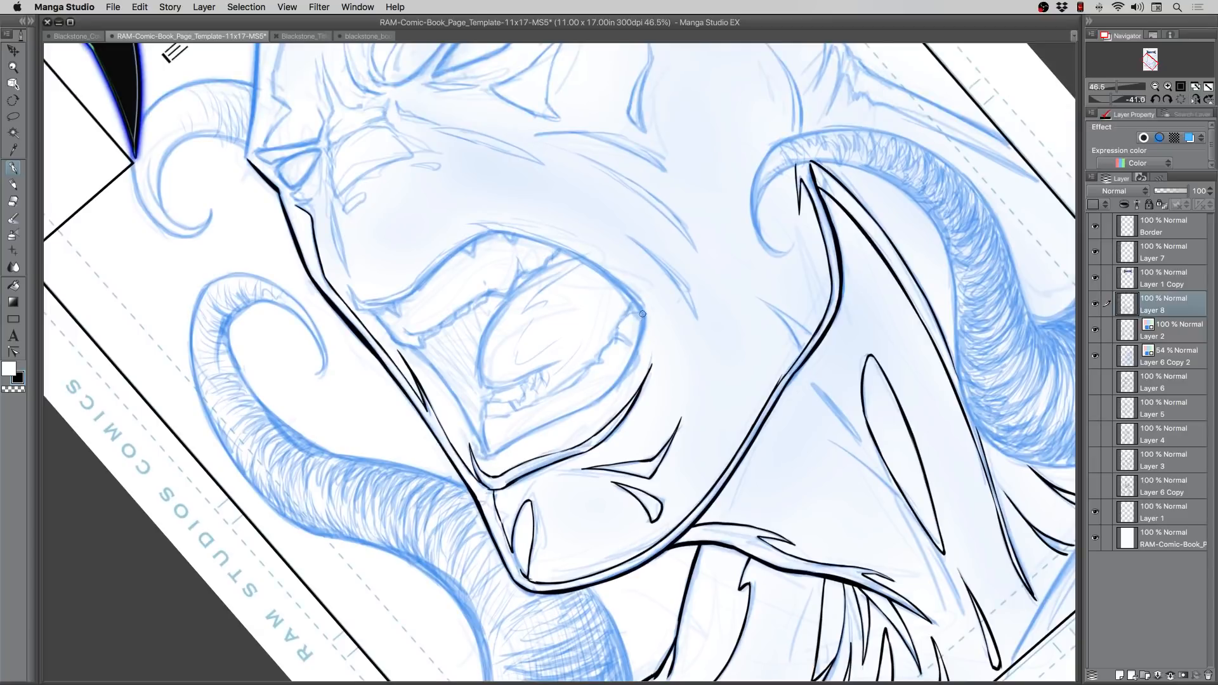
mouse_move(642, 313)
mouse_down()
mouse_move(631, 357)
mouse_move(573, 414)
mouse_up()
drag(578, 411, 490, 454)
Step: Ink the back edge and the upper lip line of the open mouth, joining them to the lower lip
key(shift+space)
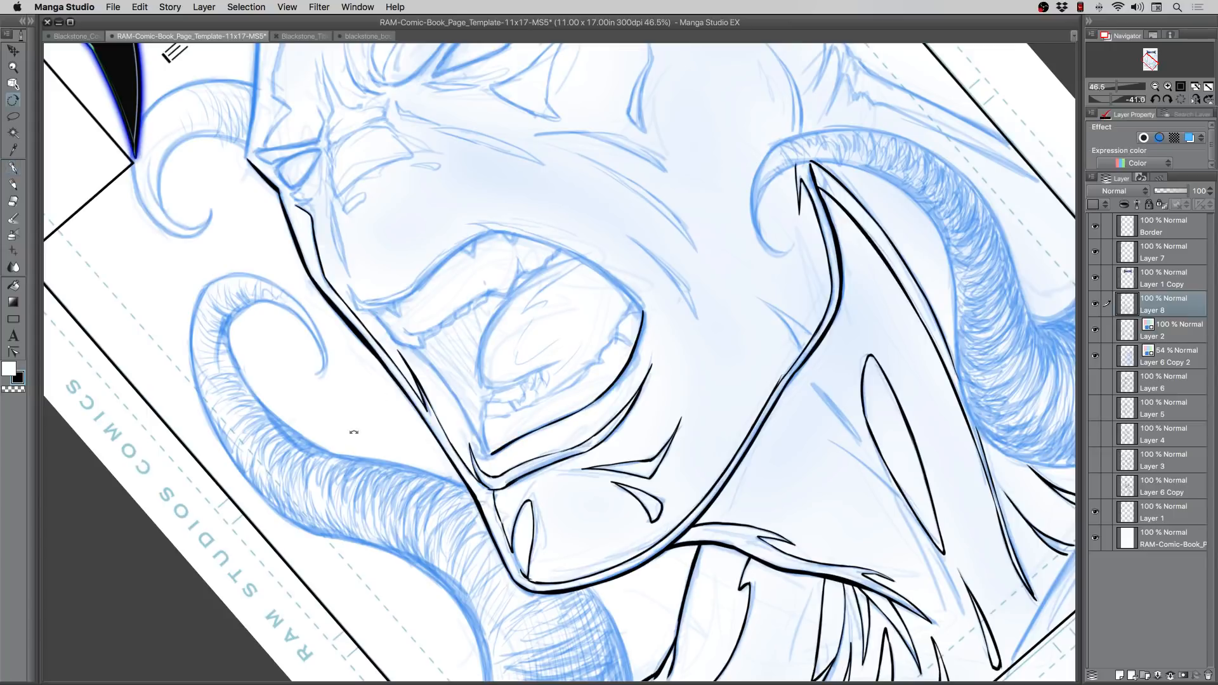
drag(353, 503, 372, 361)
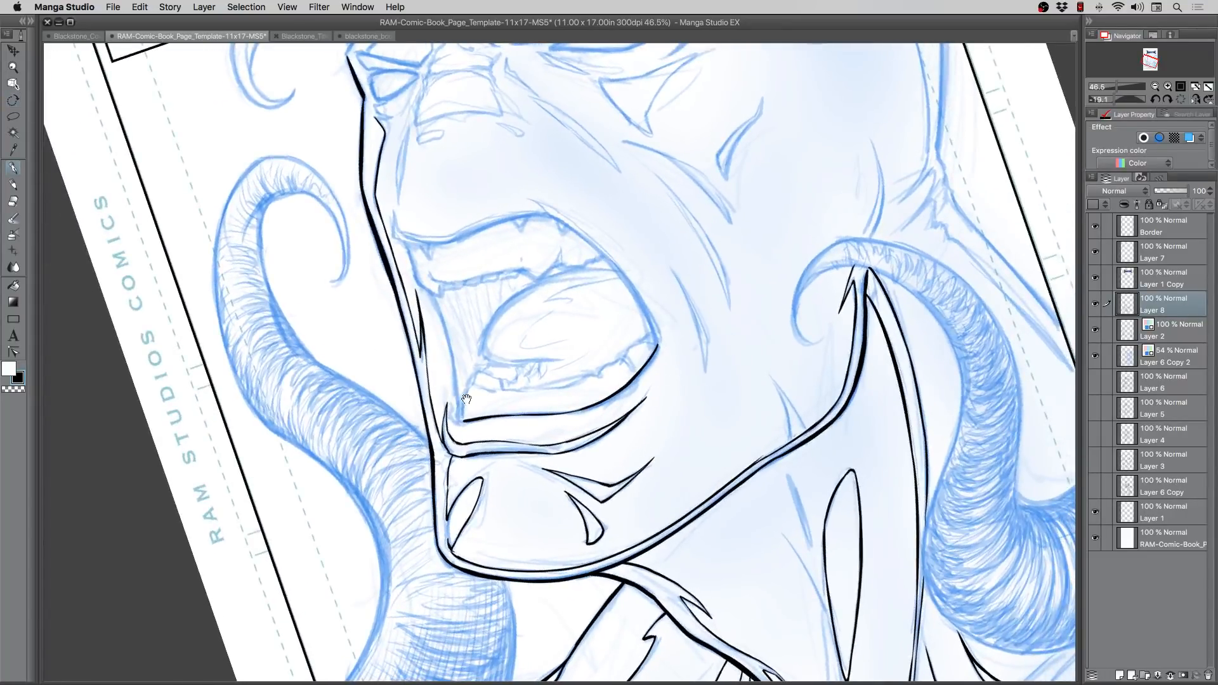
scroll(437, 444, down, 2)
scroll(438, 444, left, 2)
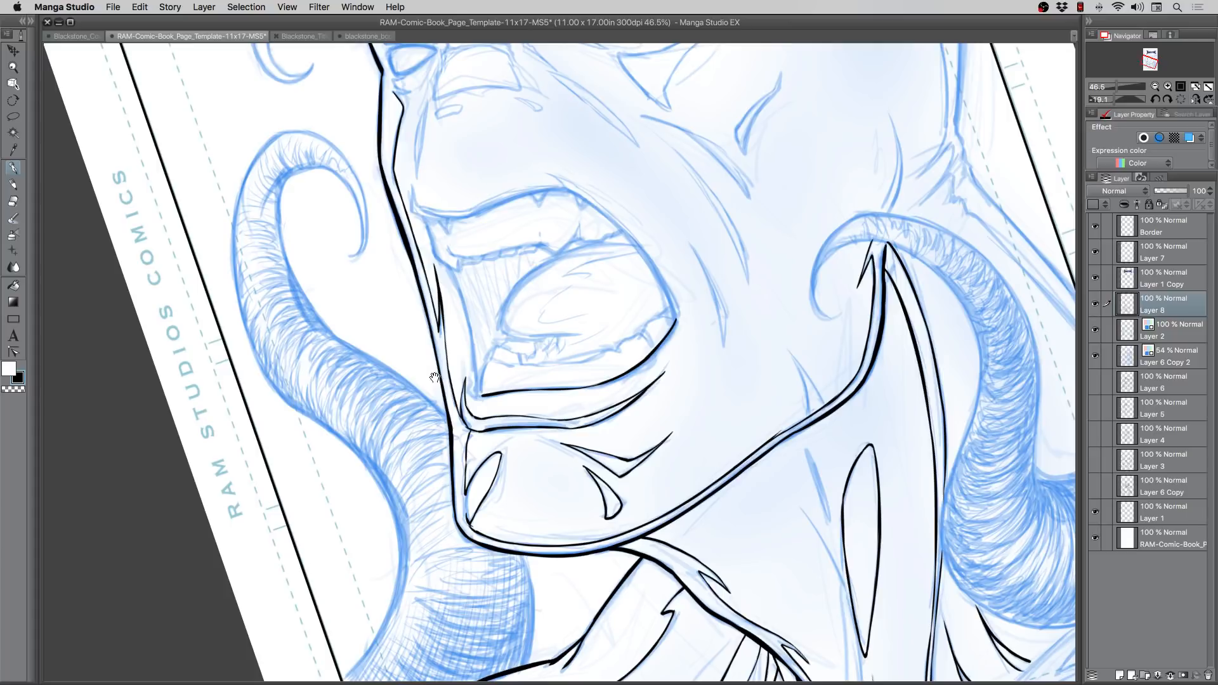
scroll(372, 359, up, 3)
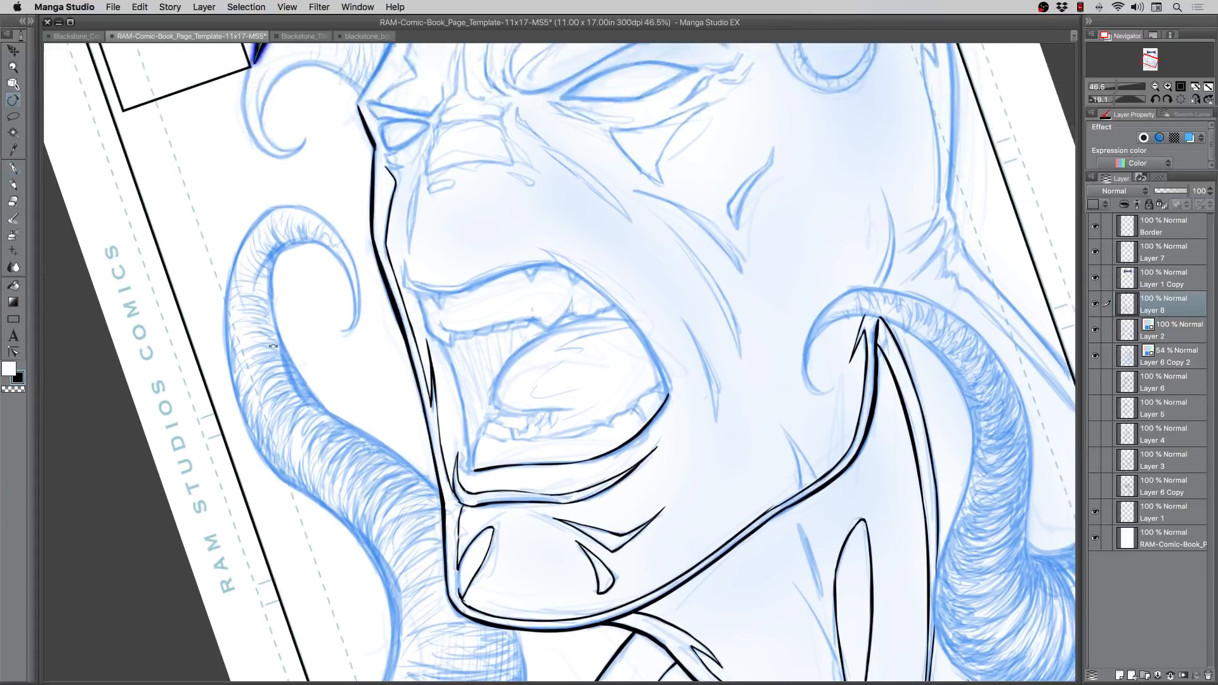
drag(314, 366, 337, 198)
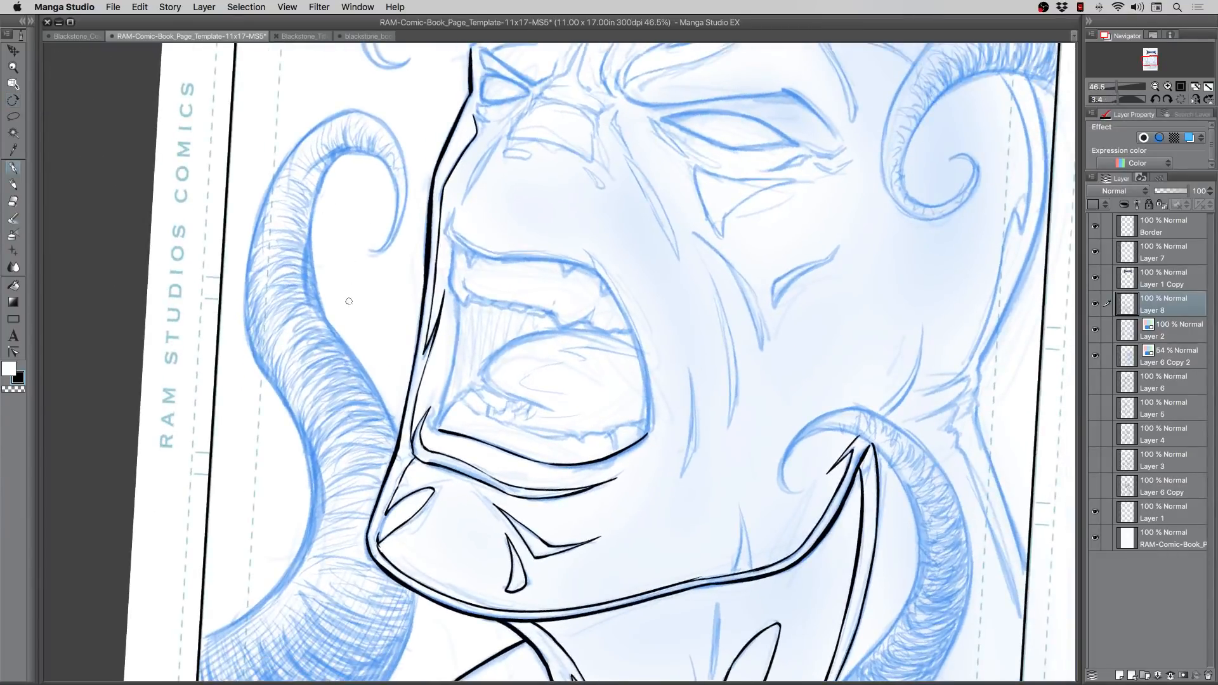
drag(333, 310, 343, 200)
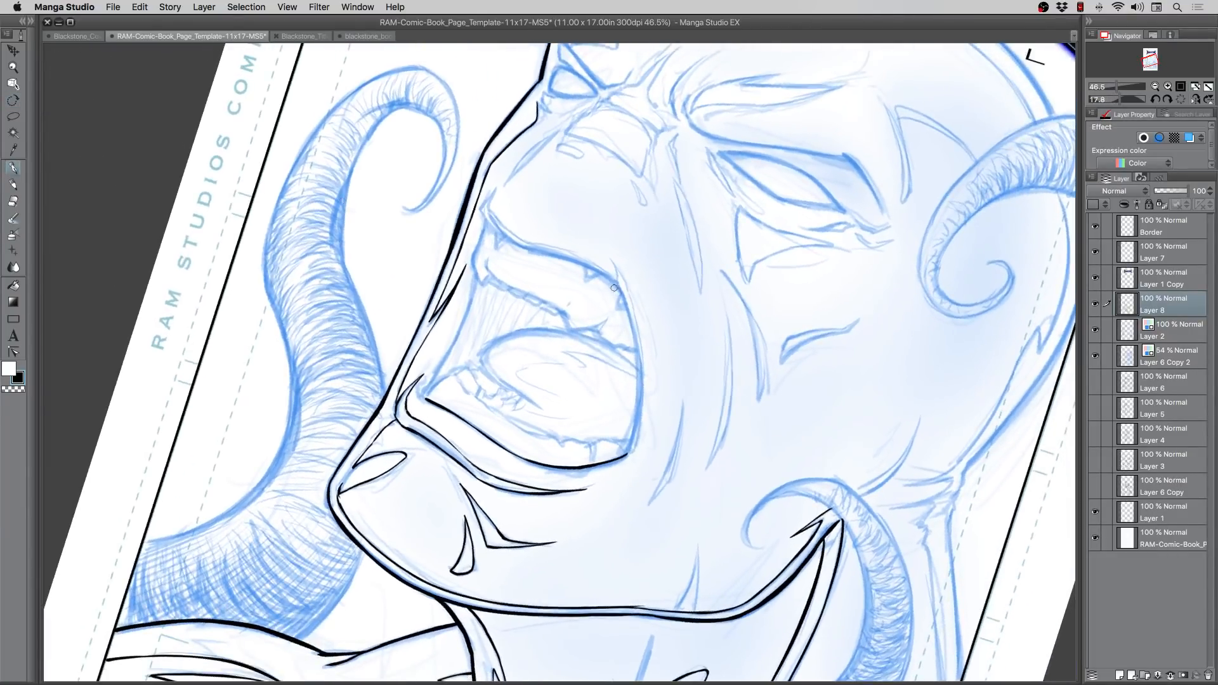
drag(612, 279, 631, 345)
drag(612, 279, 635, 376)
drag(631, 320, 634, 434)
drag(636, 392, 626, 454)
mouse_move(480, 210)
mouse_down()
mouse_move(513, 246)
mouse_move(501, 235)
mouse_move(619, 292)
mouse_up()
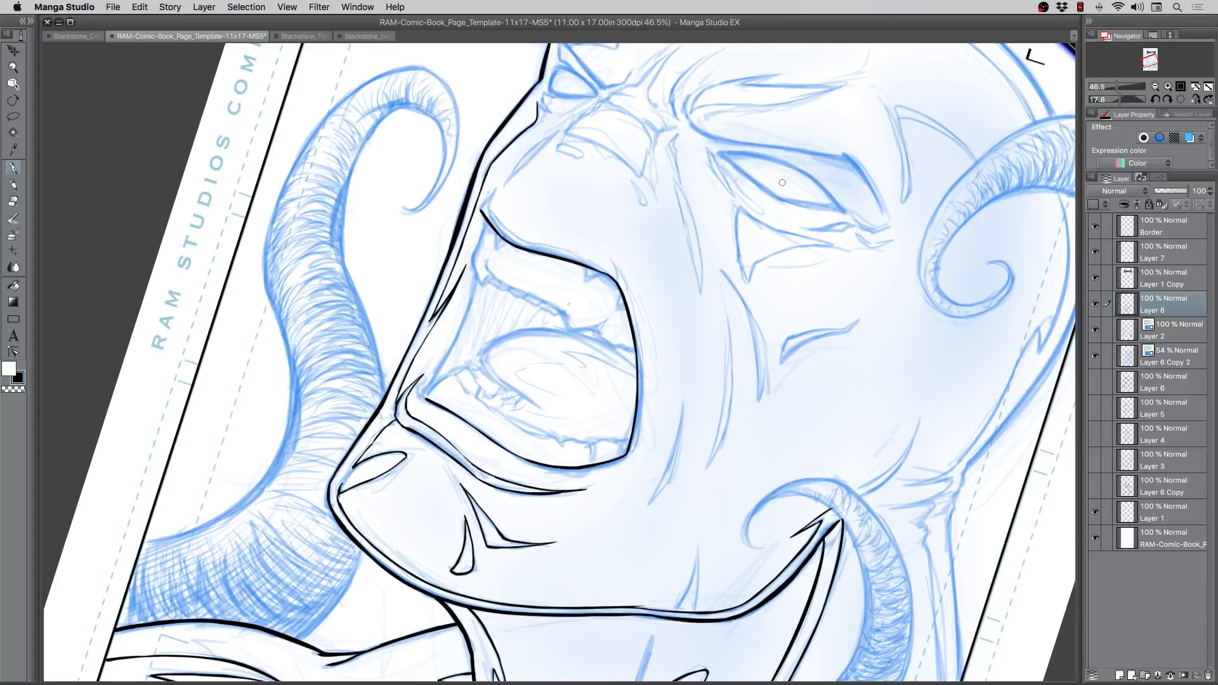
mouse_move(642, 436)
mouse_down()
mouse_move(757, 220)
mouse_move(764, 228)
mouse_up()
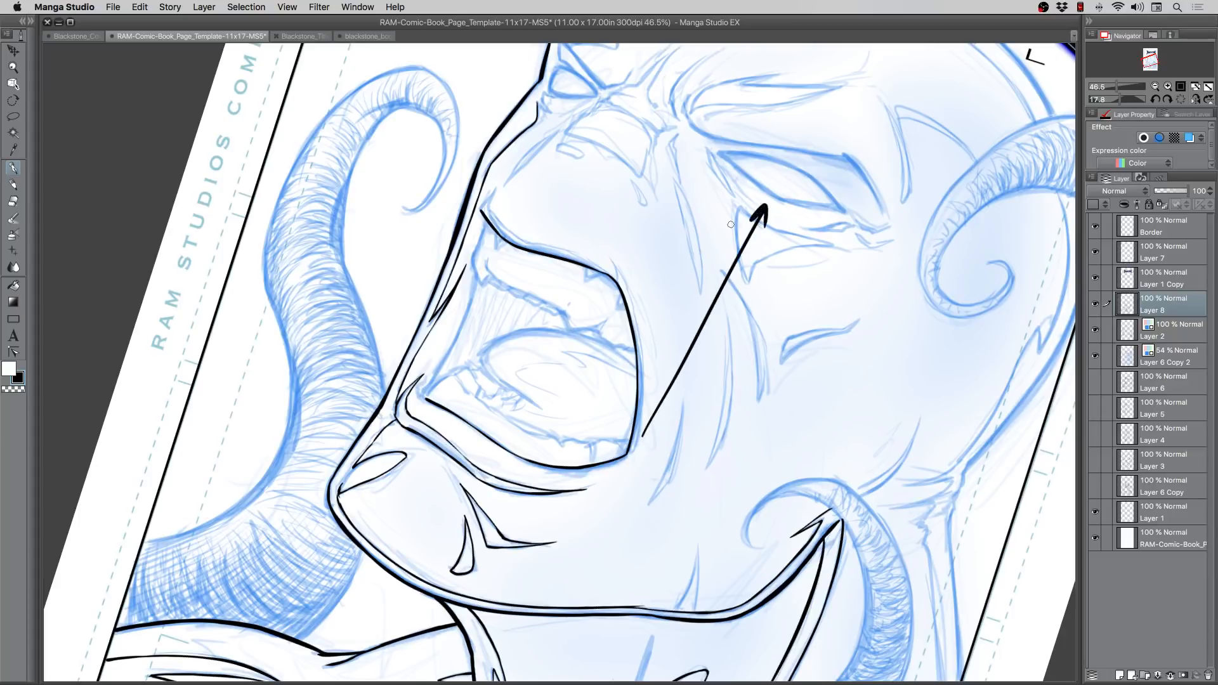
key(super+z)
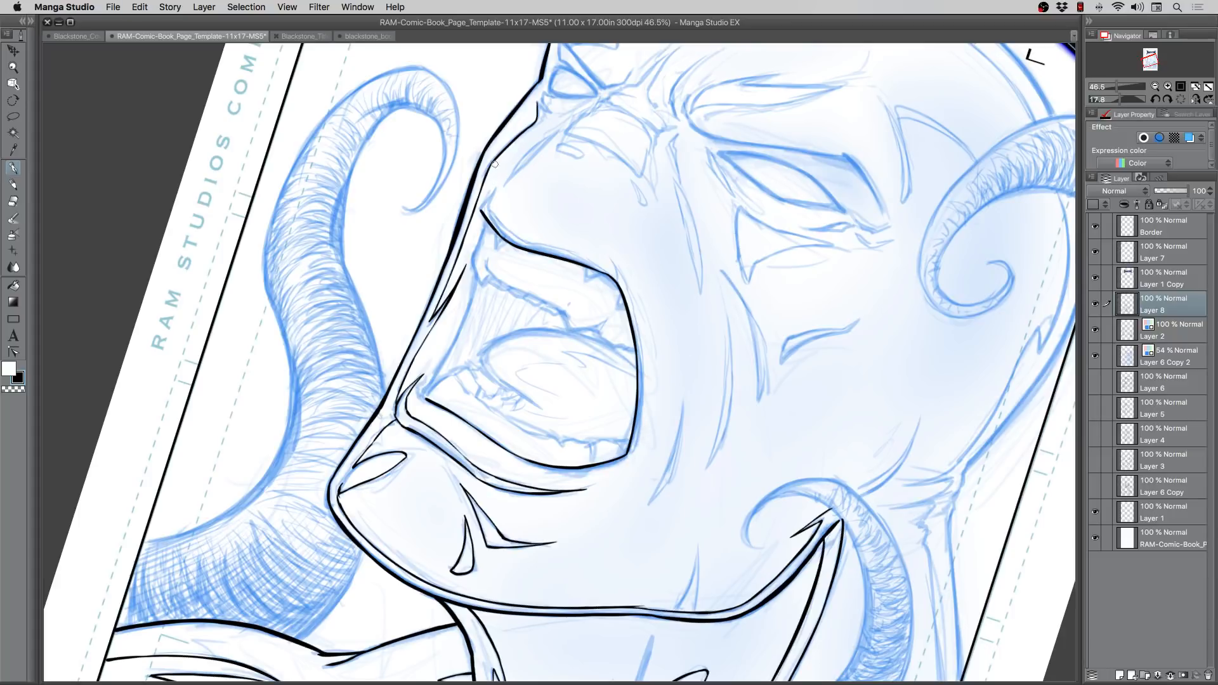
Step: Ink the row of upper teeth with its fangs, including the small tooth marks along the upper lip
mouse_move(484, 218)
mouse_down()
mouse_move(496, 244)
mouse_move(476, 246)
mouse_move(480, 234)
mouse_move(477, 281)
mouse_move(488, 277)
mouse_move(470, 253)
mouse_move(489, 278)
mouse_move(489, 260)
mouse_move(488, 278)
mouse_move(559, 311)
mouse_up()
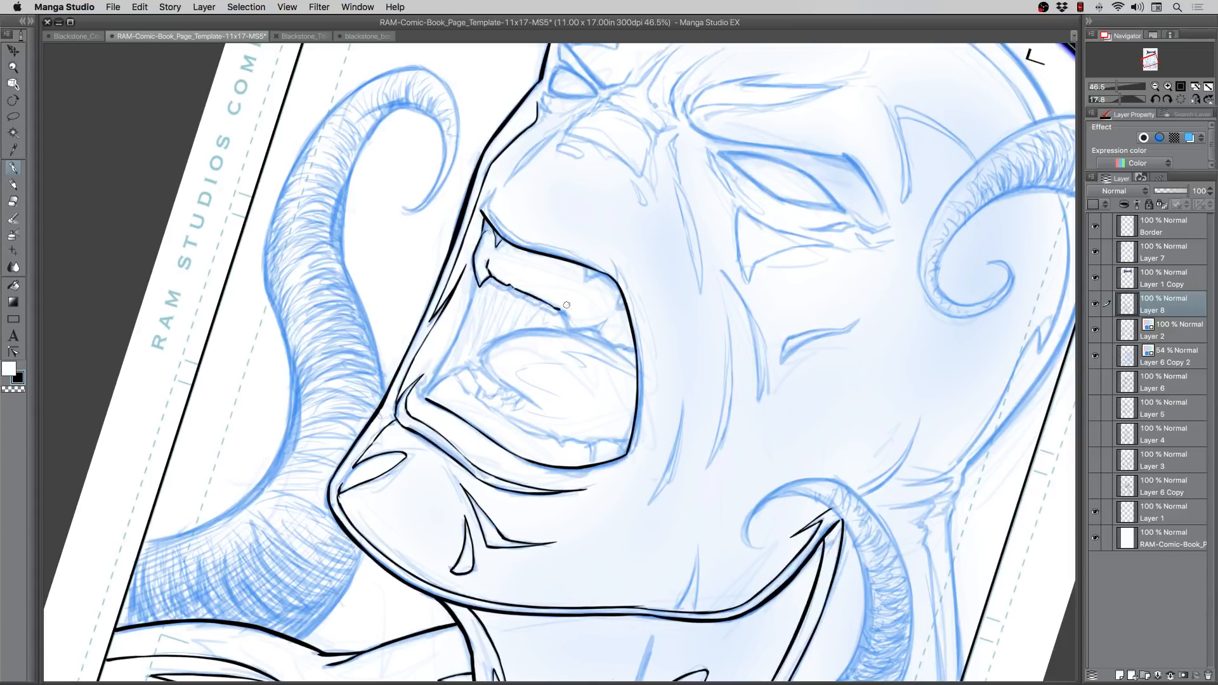
mouse_move(560, 307)
mouse_down()
mouse_move(564, 329)
mouse_move(600, 325)
mouse_move(599, 336)
mouse_move(635, 349)
mouse_up()
drag(621, 301, 619, 308)
drag(584, 269, 587, 280)
Step: Ink the front inner edge of the mouth, the underside of the upper teeth and the jagged lower teeth
key(r)
drag(342, 382, 370, 470)
drag(448, 310, 451, 445)
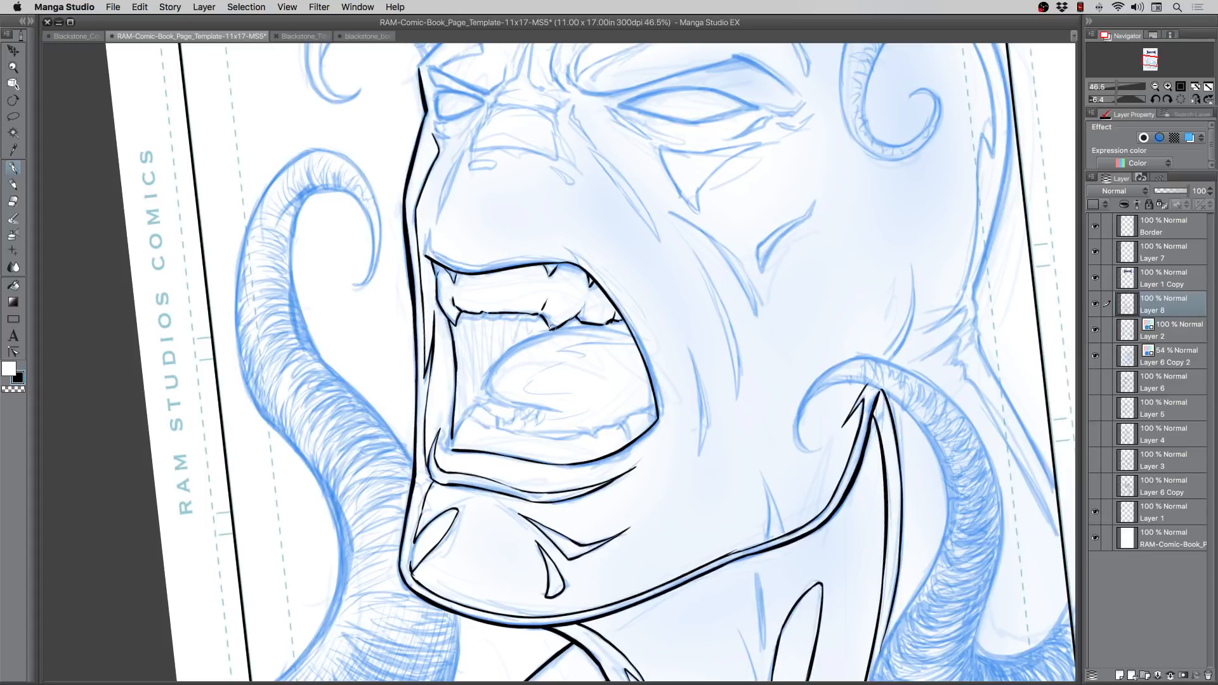
drag(466, 318, 545, 317)
drag(512, 348, 485, 383)
mouse_move(460, 418)
mouse_down()
mouse_move(545, 440)
mouse_move(623, 422)
mouse_move(630, 432)
mouse_move(654, 408)
mouse_up()
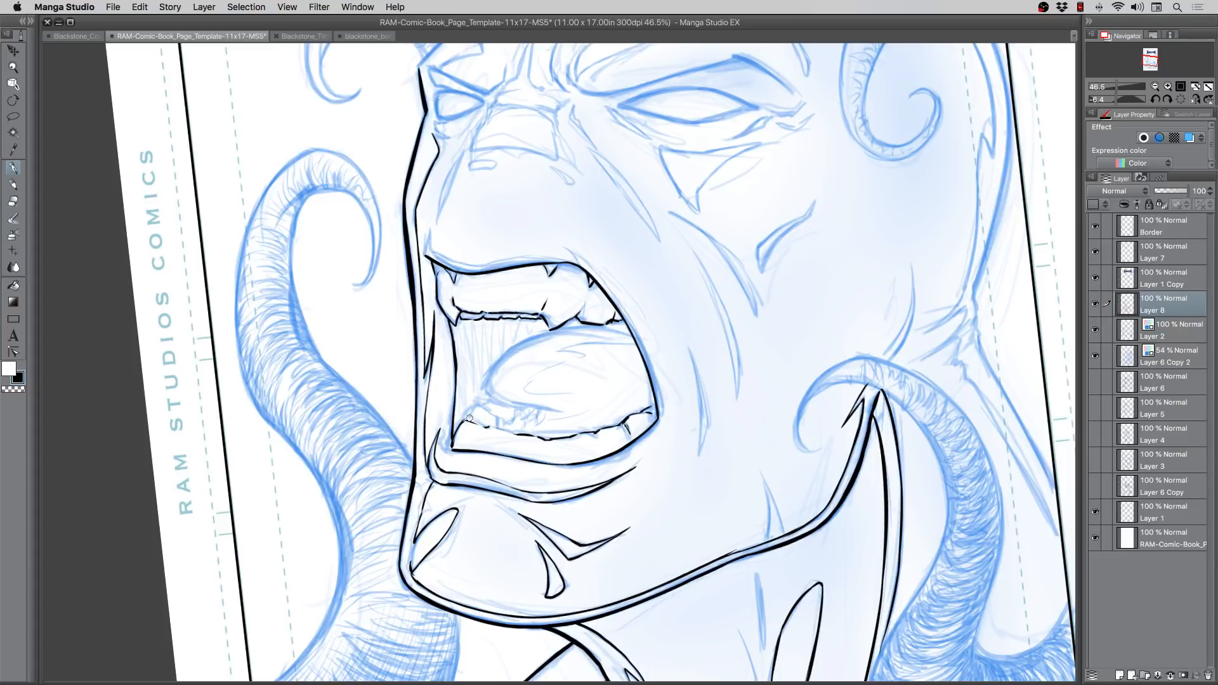
mouse_move(469, 419)
mouse_down()
mouse_move(515, 414)
mouse_move(494, 404)
mouse_move(519, 426)
mouse_move(536, 413)
mouse_move(516, 410)
mouse_move(521, 421)
mouse_move(513, 409)
mouse_move(536, 407)
mouse_move(532, 431)
mouse_up()
Step: Ink the two long tapered cheek creases behind the open mouth
mouse_move(688, 347)
mouse_down()
mouse_move(696, 456)
mouse_move(705, 400)
mouse_up()
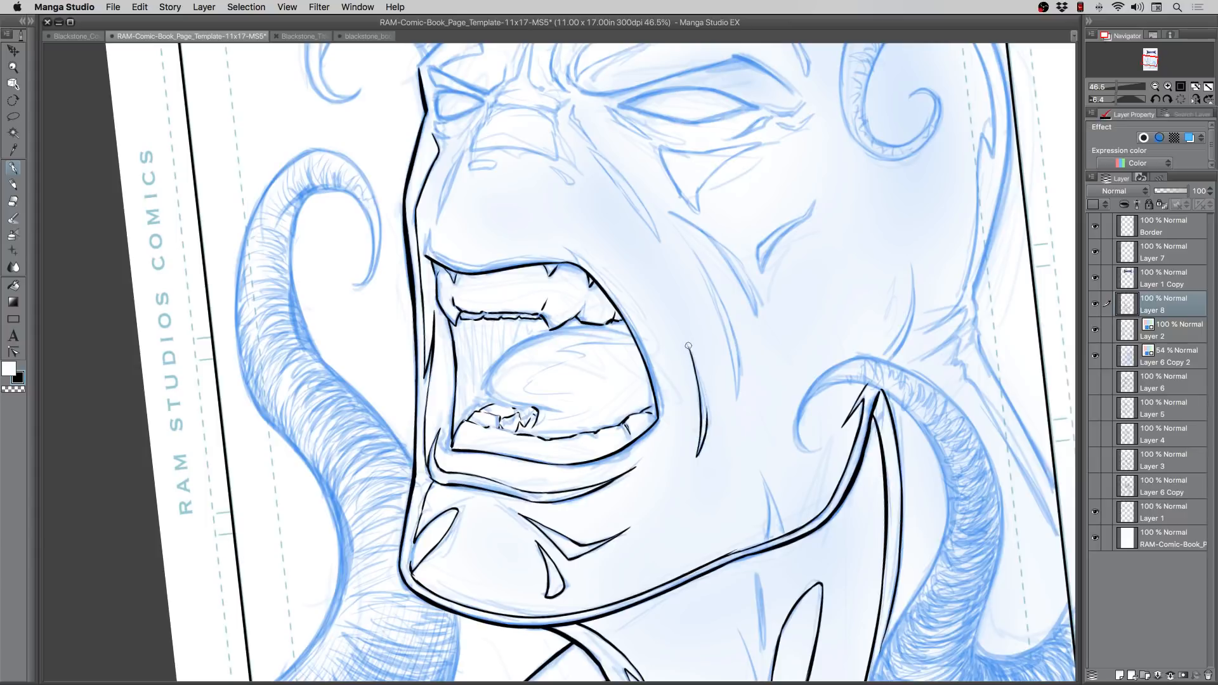
mouse_move(690, 348)
mouse_down()
mouse_move(706, 429)
mouse_move(700, 378)
mouse_move(704, 418)
mouse_up()
drag(690, 247, 723, 338)
key(super+z)
drag(709, 288, 737, 392)
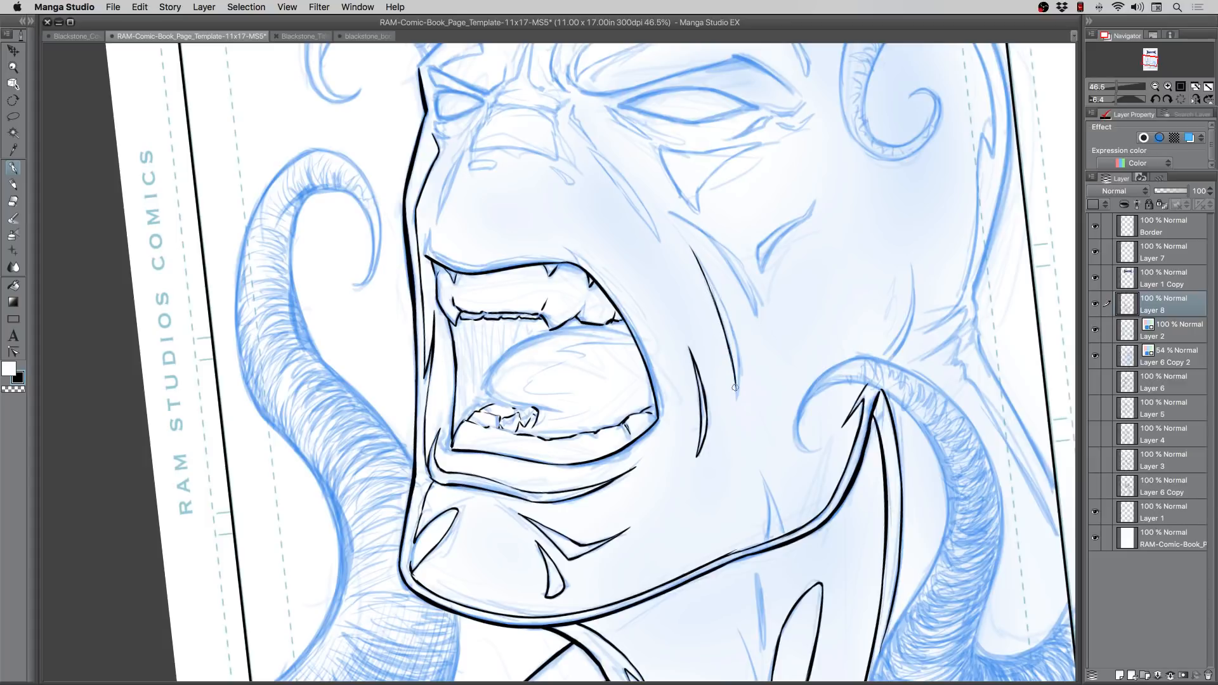
drag(730, 334, 737, 393)
drag(692, 247, 738, 349)
key(super+z)
drag(720, 303, 738, 383)
Step: Ink the outline of the back of the head down to the nape with a thick, weighted line
drag(1008, 107, 994, 216)
drag(1007, 135, 987, 246)
drag(1005, 163, 983, 262)
drag(1003, 184, 977, 279)
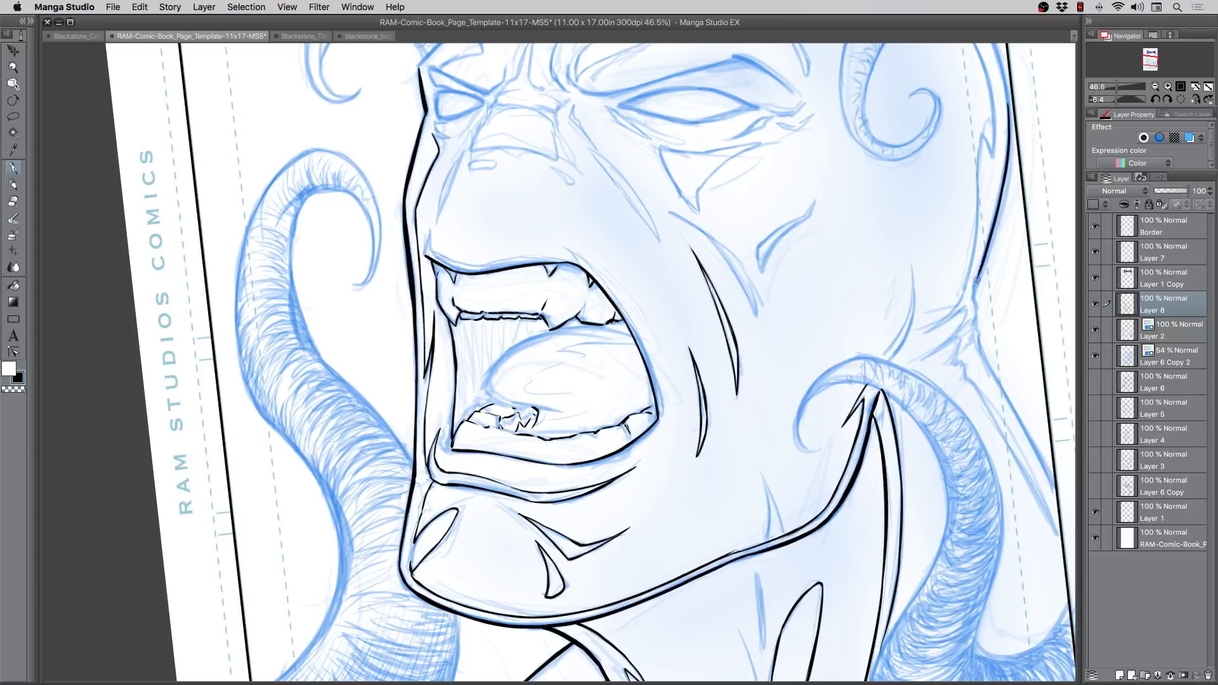
drag(994, 224, 972, 288)
drag(1002, 191, 985, 255)
mouse_move(1006, 166)
mouse_down()
mouse_move(1001, 199)
mouse_move(1007, 155)
mouse_move(971, 296)
mouse_move(968, 280)
mouse_move(977, 343)
mouse_up()
Step: Ink the back of the neck below the nape with an outer contour and an inner line ending in a jagged tip
drag(606, 438, 463, 374)
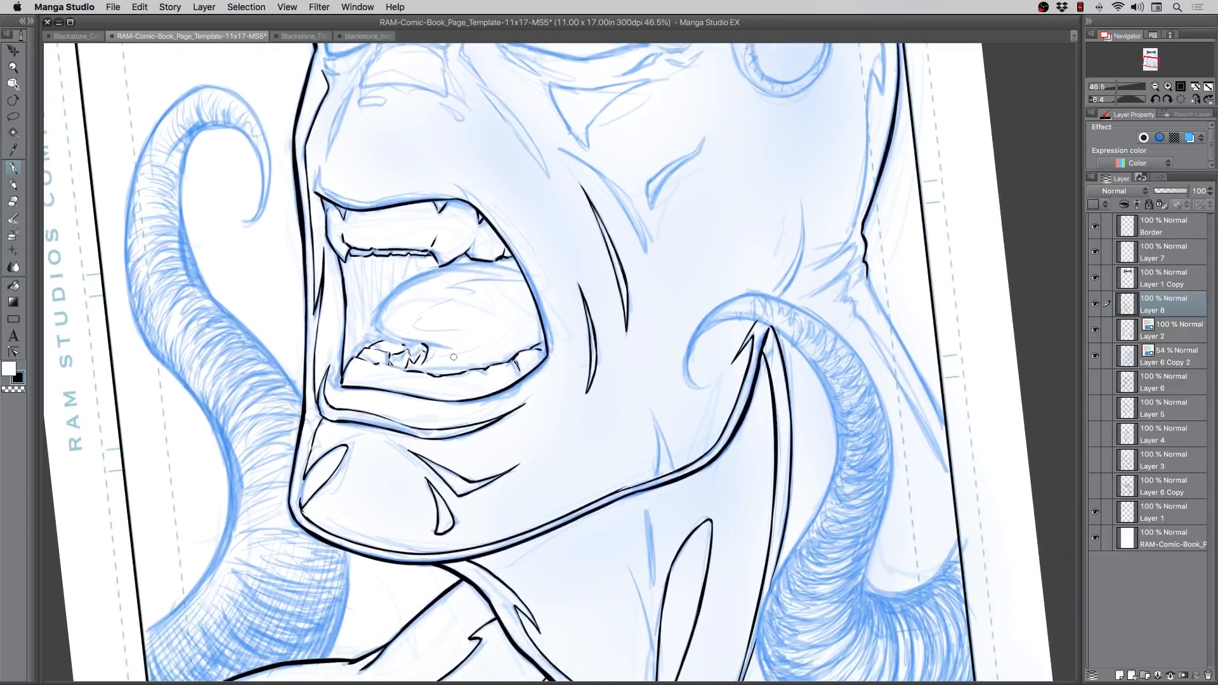
drag(451, 425, 438, 342)
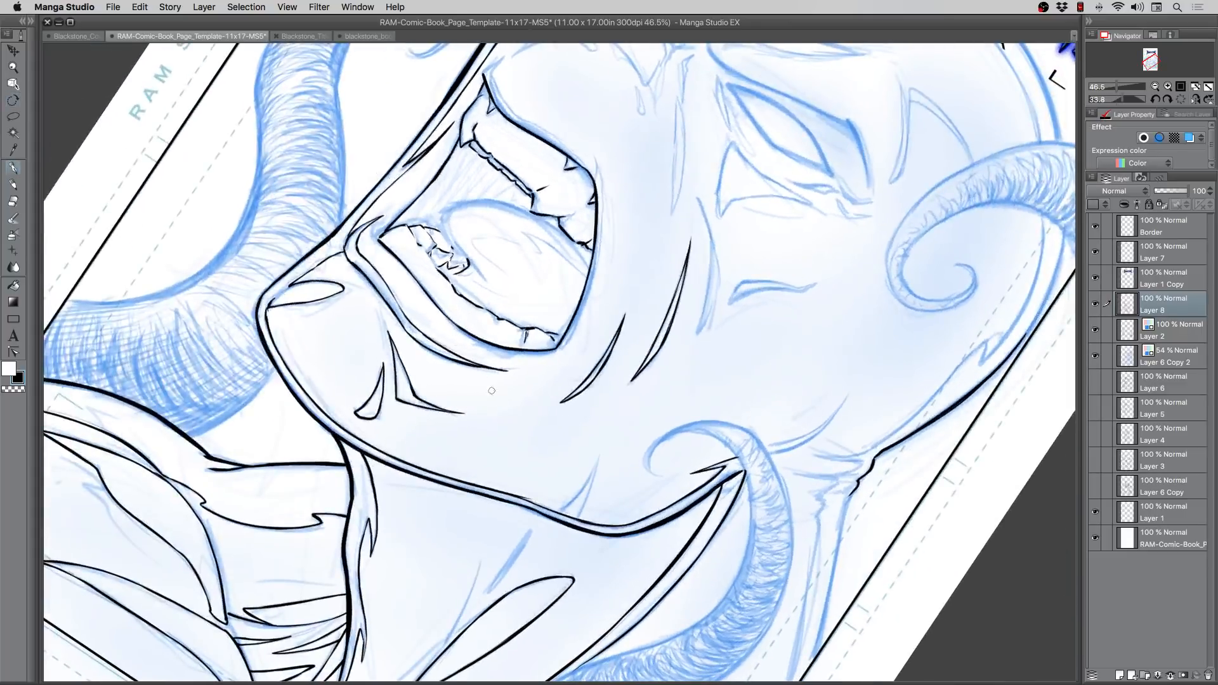
drag(555, 454, 595, 256)
drag(889, 308, 856, 466)
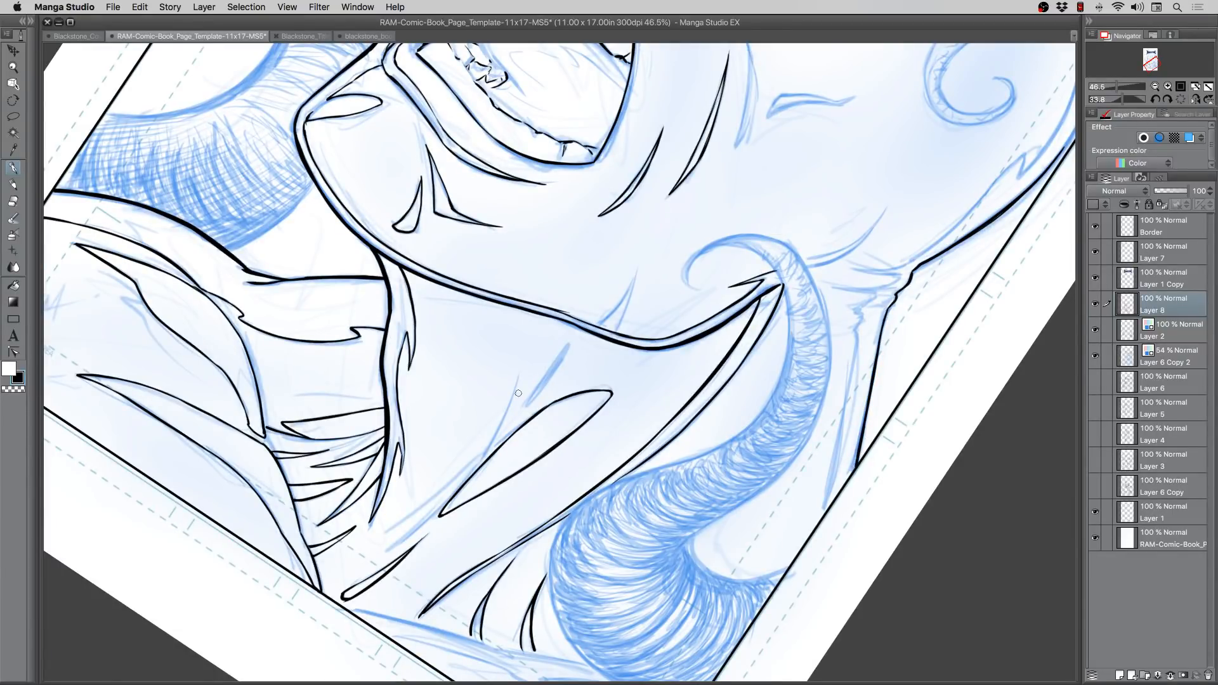
mouse_move(877, 296)
mouse_down()
mouse_move(851, 323)
mouse_move(870, 312)
mouse_move(855, 331)
mouse_move(830, 497)
mouse_up()
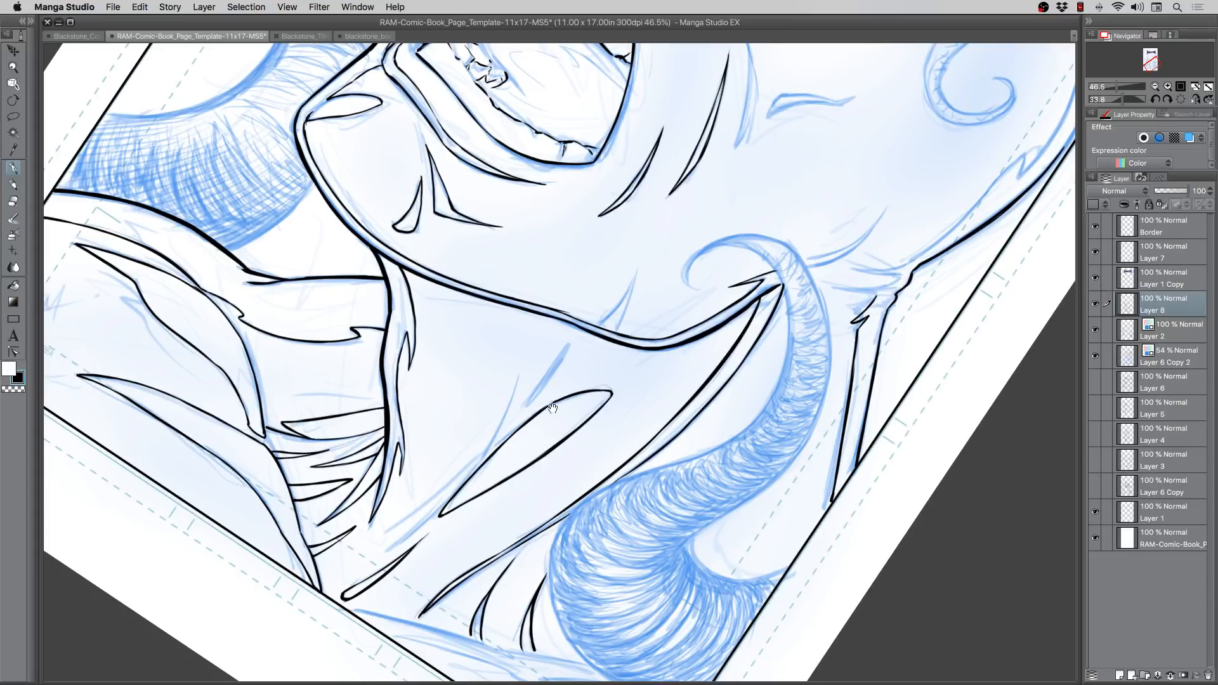
drag(551, 408, 466, 520)
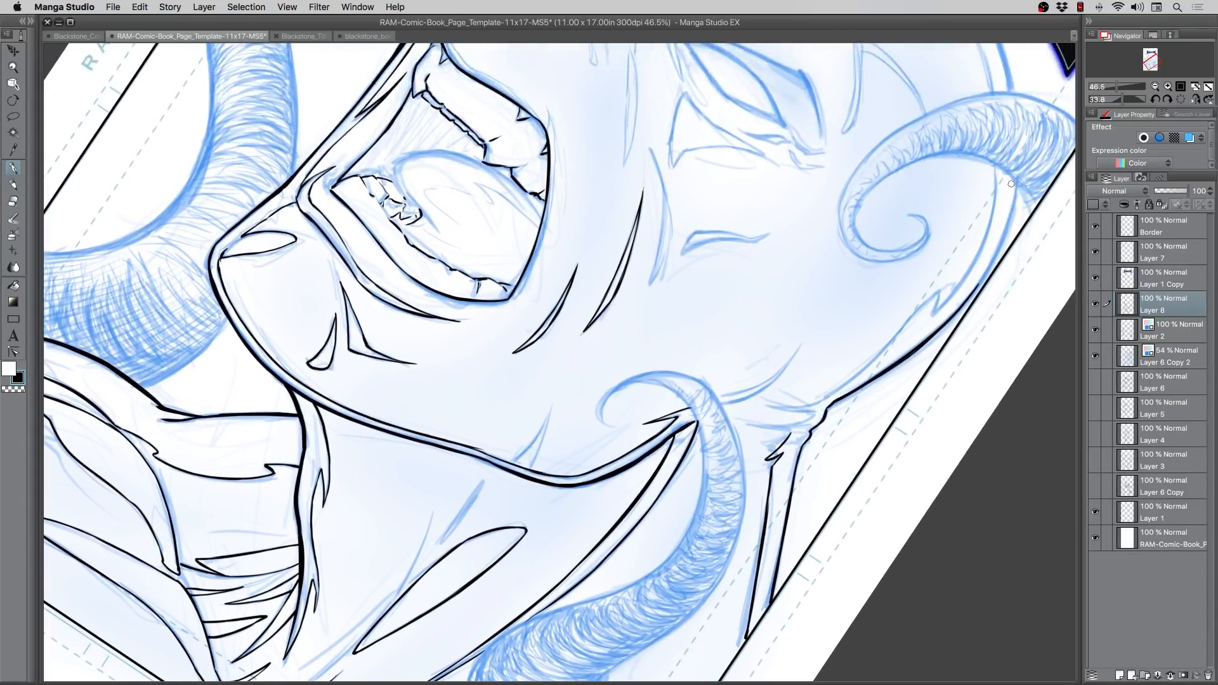
Step: Ink the outline of the back of the head just below the base of the large horn
mouse_move(1012, 179)
mouse_down()
mouse_move(1001, 244)
mouse_move(971, 291)
mouse_up()
key(r)
drag(351, 471, 387, 530)
drag(400, 483, 398, 595)
drag(306, 317, 508, 490)
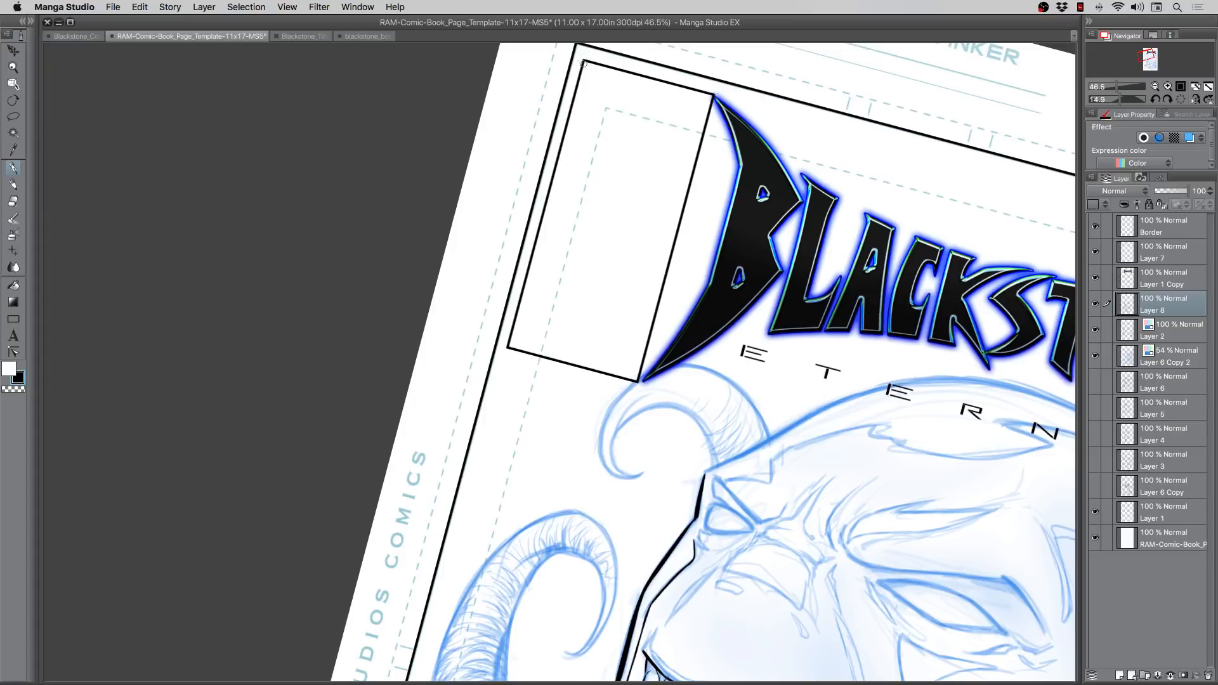
Step: Draw thick crossing diagonals between the corners of the empty box beside the title as a centre-finding test, and undo them
drag(583, 61, 636, 380)
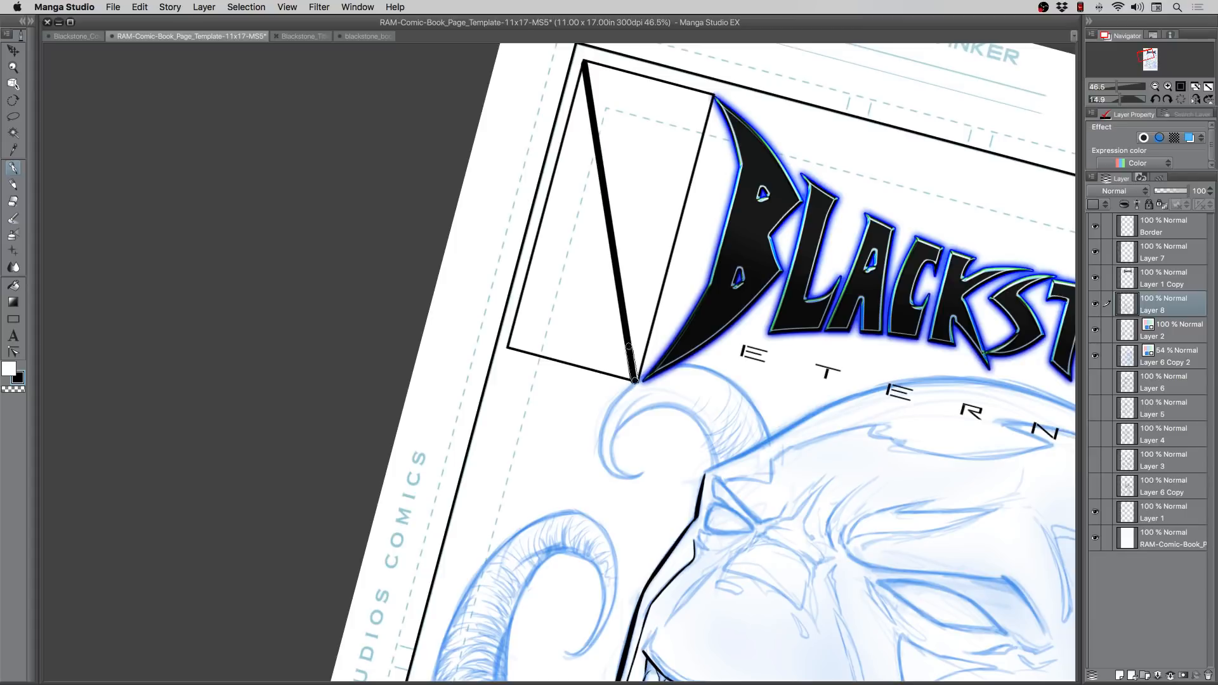
drag(712, 95, 509, 348)
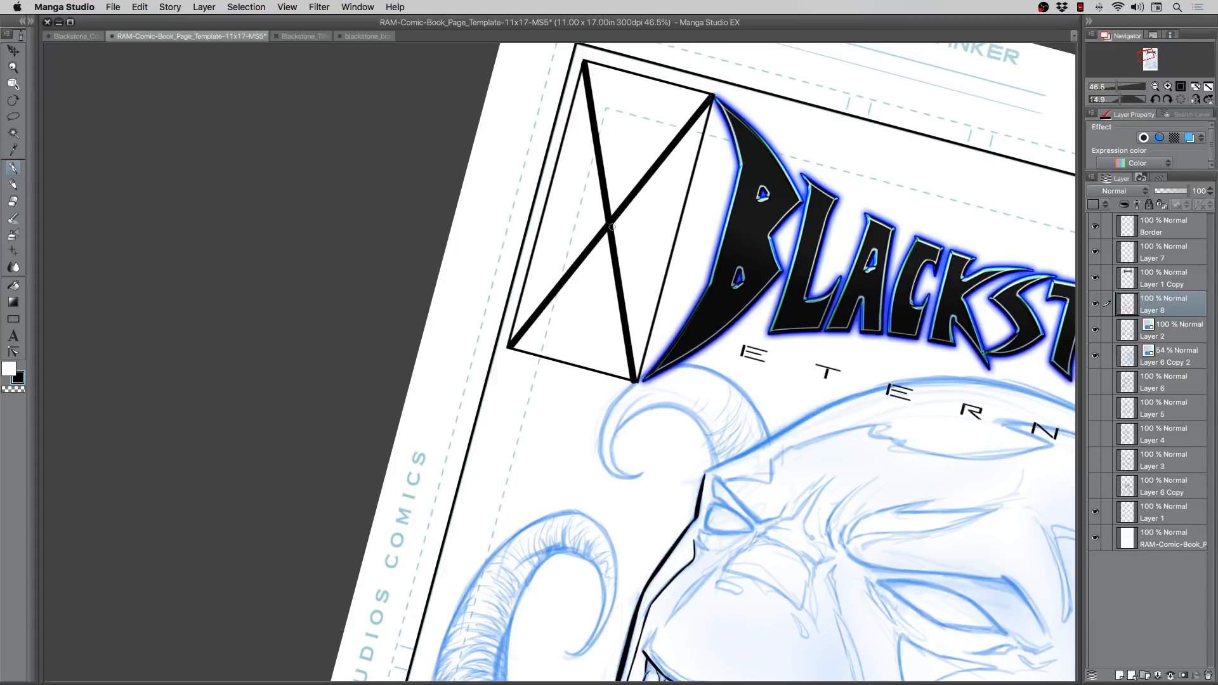
drag(551, 204, 669, 235)
key(super+z)
key(super+z)
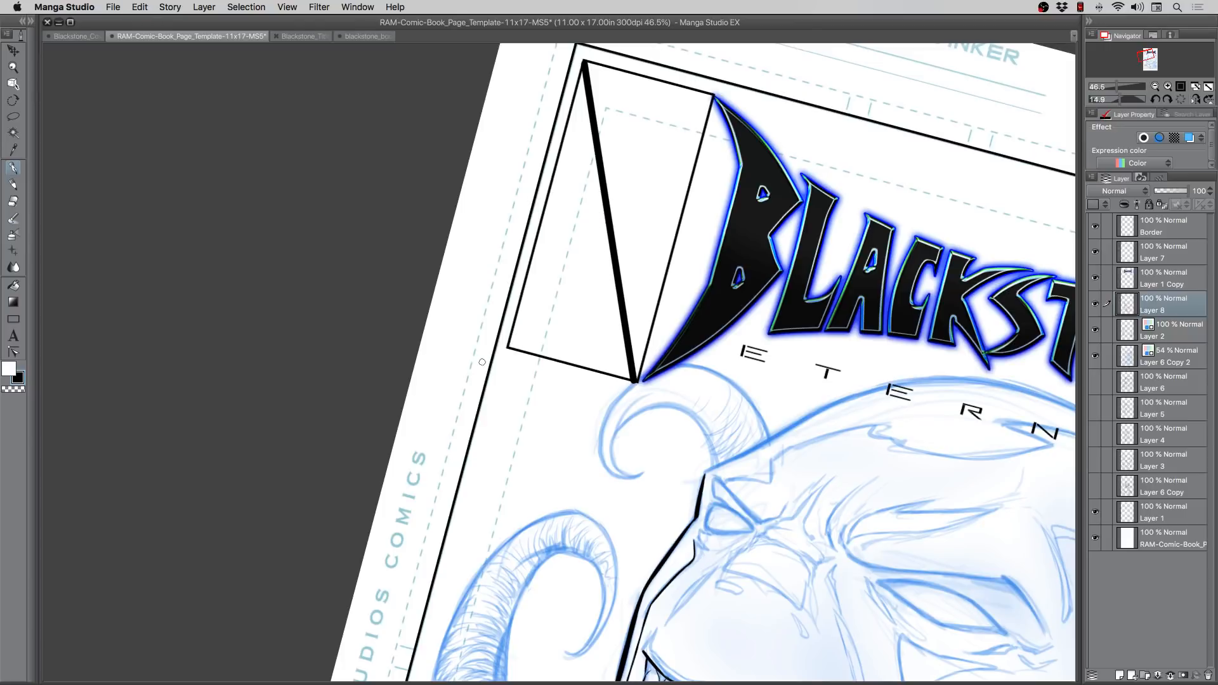
key(super+z)
Step: Draw a perspective four-sided shape with crossing diagonals below the empty box as a test, and undo all its strokes
mouse_move(502, 397)
mouse_down()
mouse_move(558, 401)
mouse_move(645, 481)
mouse_up()
mouse_move(501, 396)
mouse_down()
mouse_move(505, 515)
mouse_move(668, 498)
mouse_up()
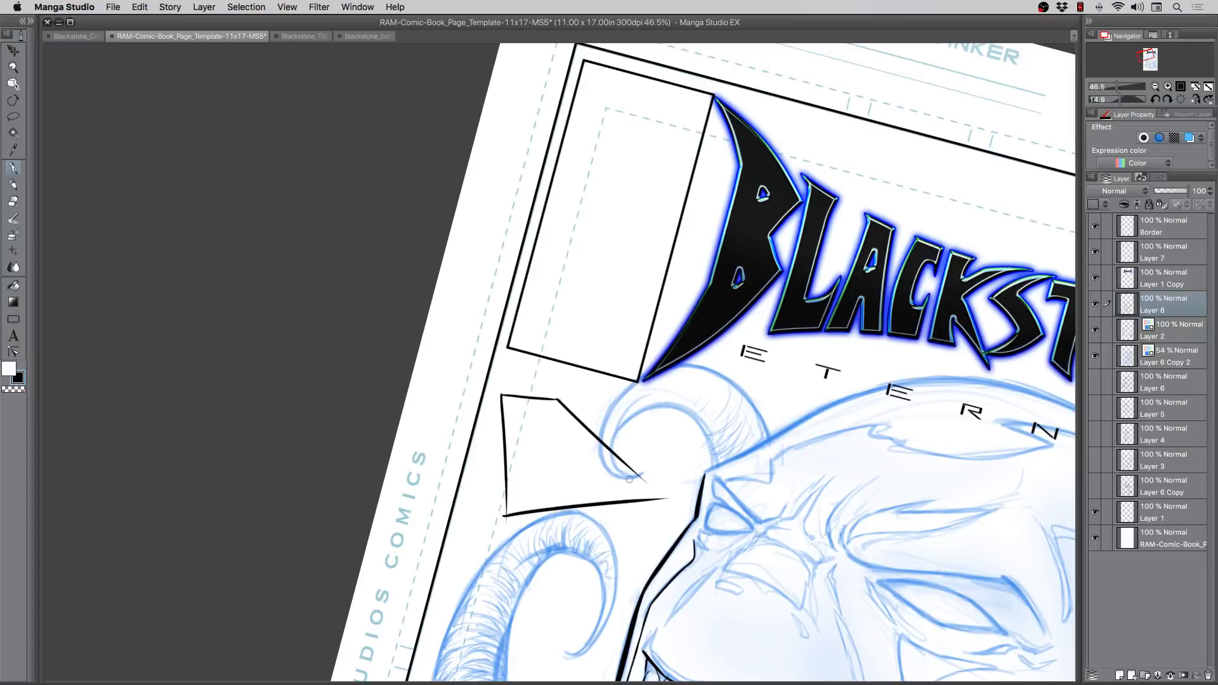
drag(511, 512, 557, 400)
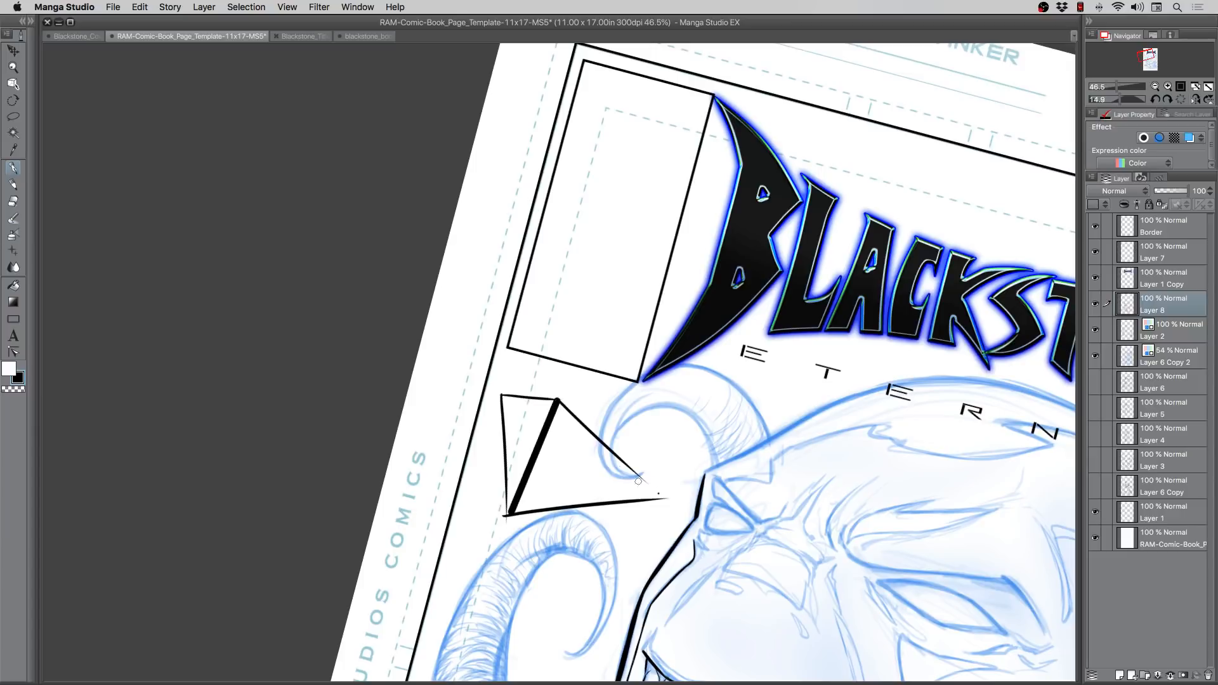
drag(660, 493, 501, 397)
drag(580, 422, 508, 430)
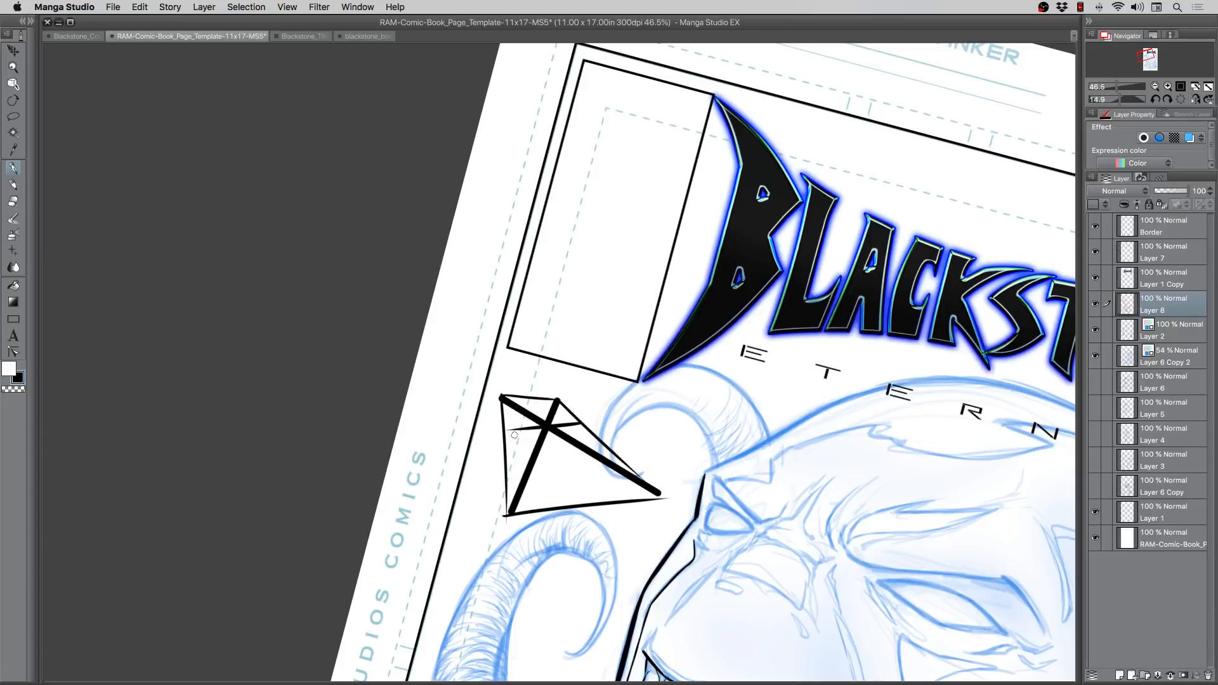
key(super+z)
key(super+z)
key(super+z)
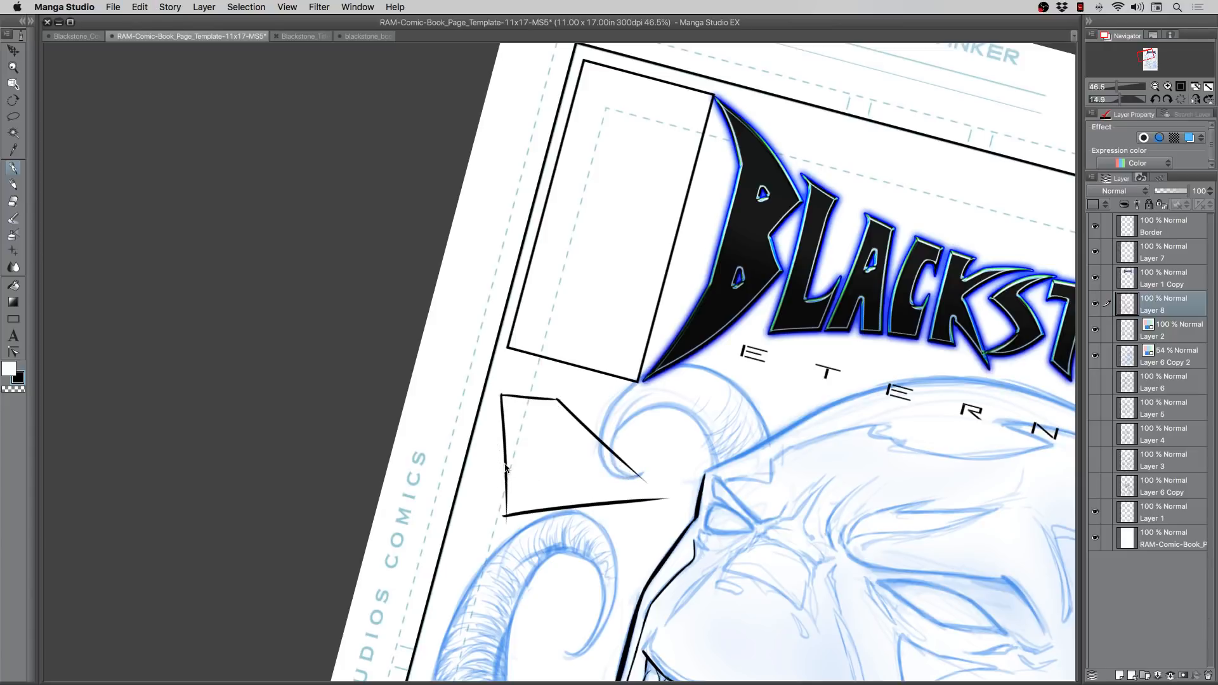
key(super+z)
key(super+z)
key(super+z)
key(super+z)
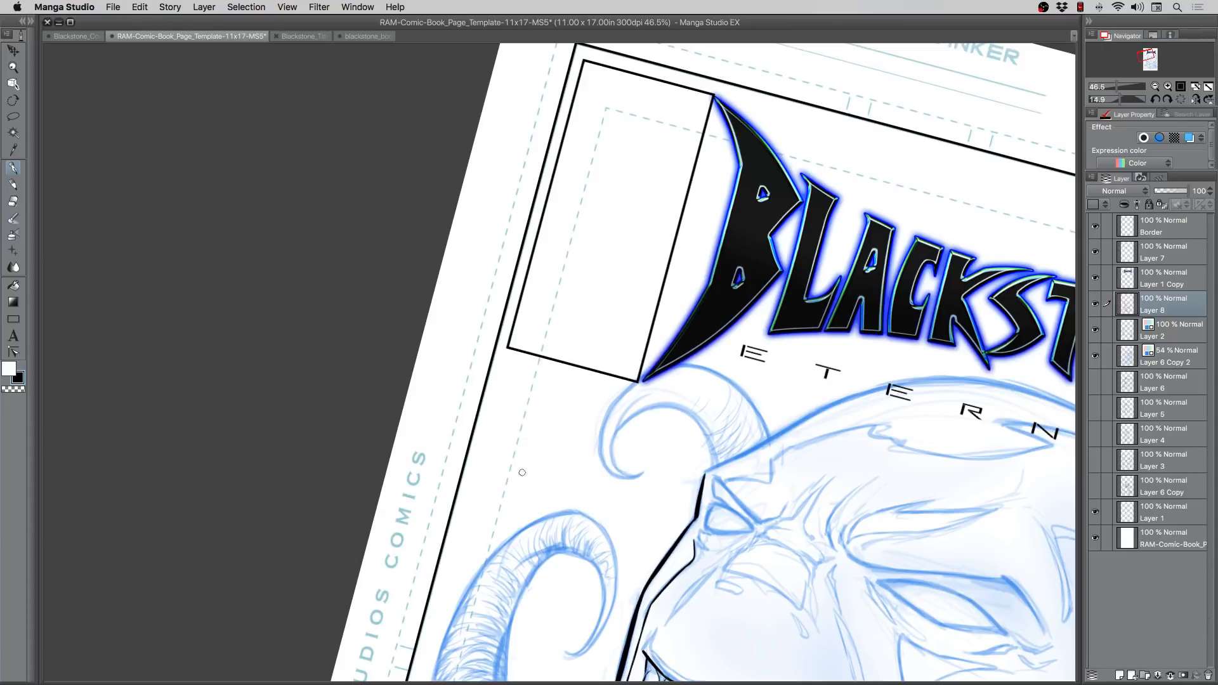
Step: Ink the front outline of the skull from the far brow up the forehead to the title lettering
scroll(649, 483, right, 5)
scroll(650, 483, down, 2)
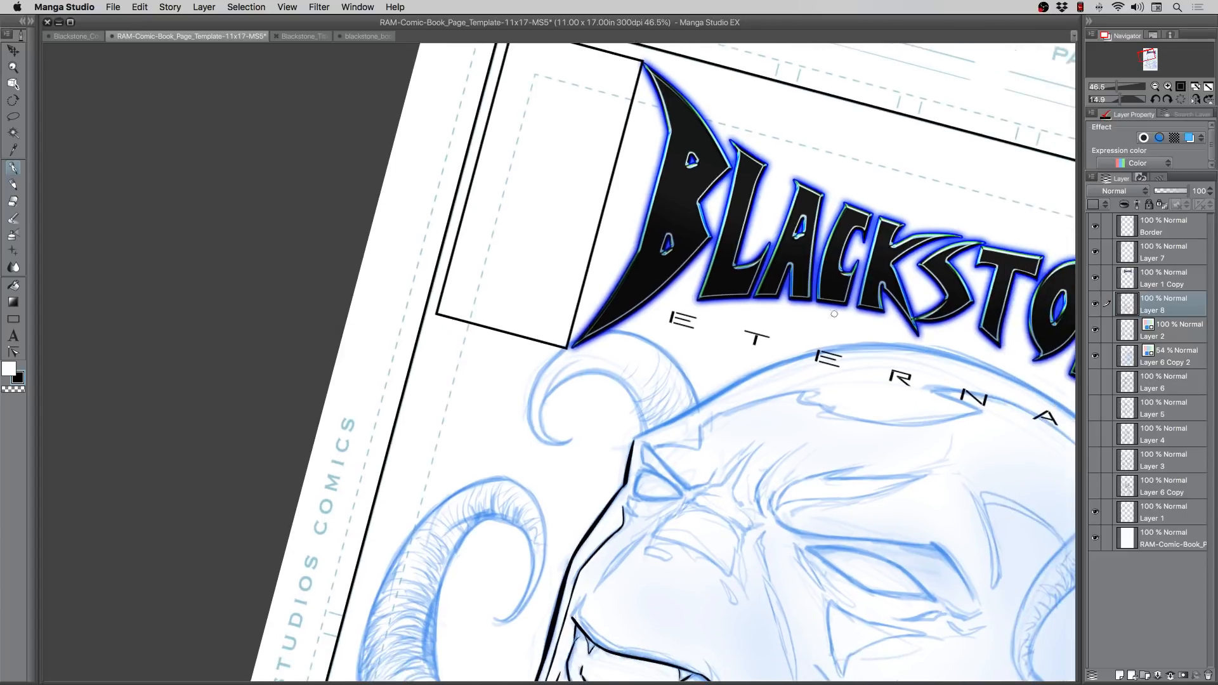
drag(475, 340, 454, 425)
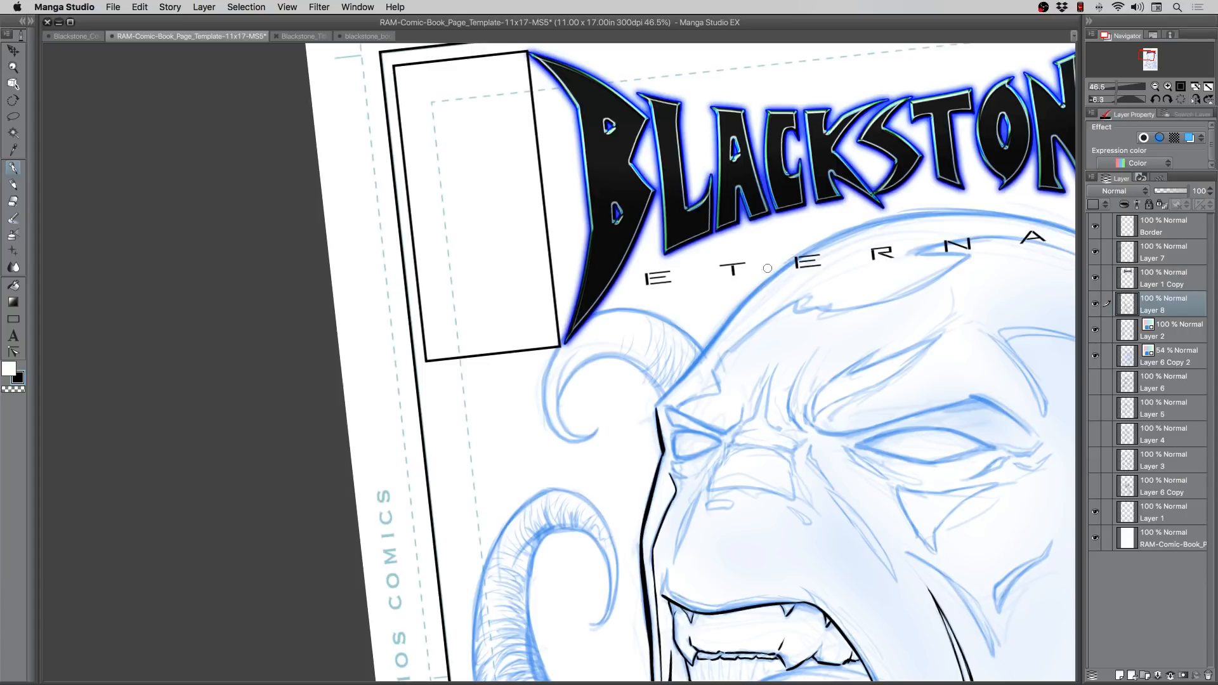
drag(798, 257, 690, 369)
drag(730, 322, 658, 405)
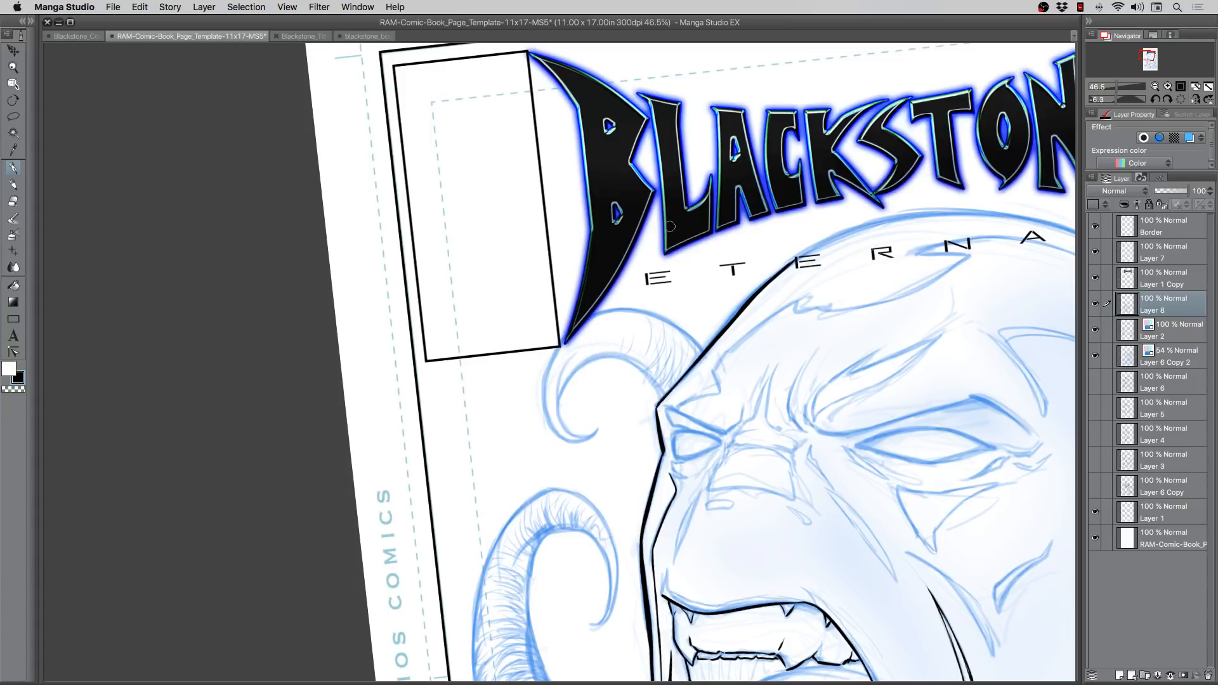
Step: Ink the crown's outer outline with overlapping weighted strokes from the forehead over the skull to the large horn
drag(465, 347, 522, 258)
scroll(508, 288, down, 10)
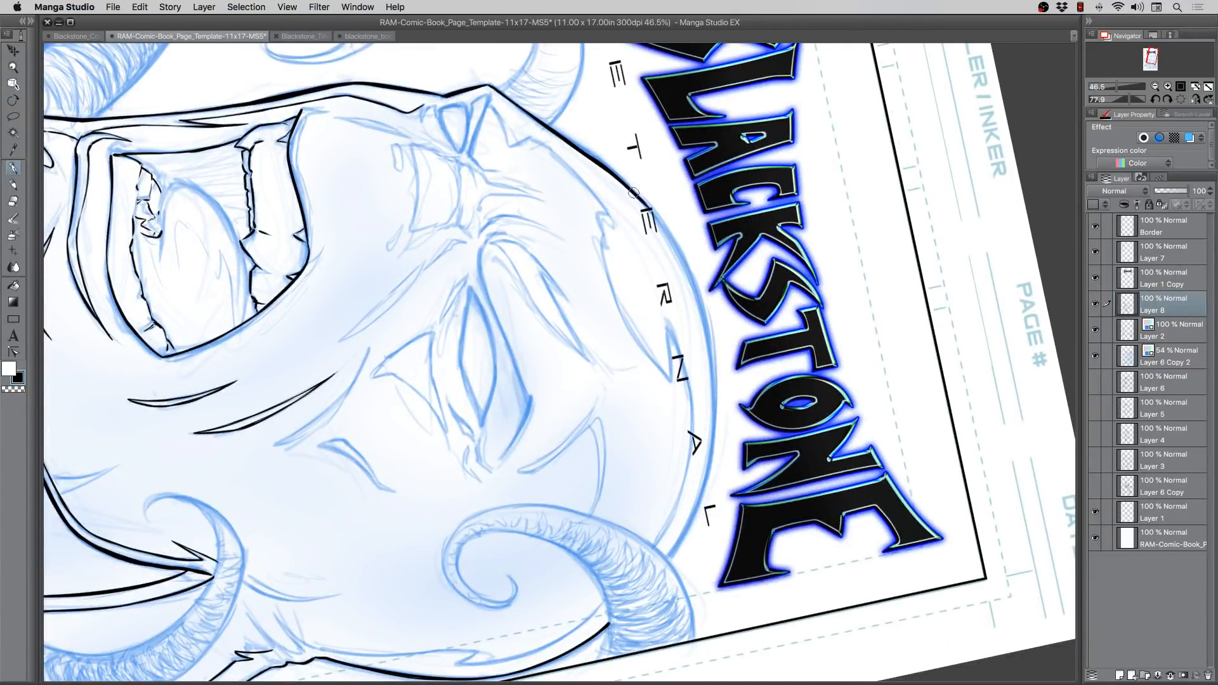
drag(636, 193, 685, 272)
drag(654, 213, 707, 326)
drag(678, 245, 708, 335)
drag(690, 272, 713, 406)
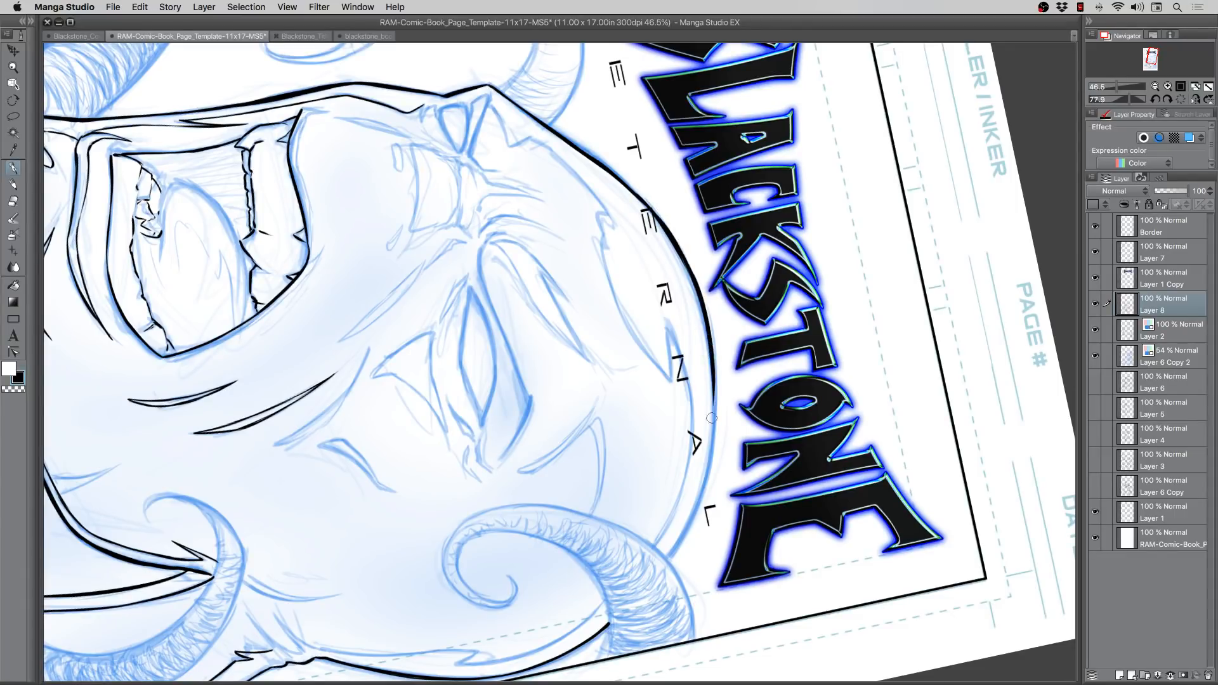
drag(704, 314, 717, 396)
drag(709, 352, 714, 441)
drag(715, 381, 698, 496)
drag(714, 415, 684, 540)
drag(708, 465, 678, 546)
drag(704, 487, 666, 559)
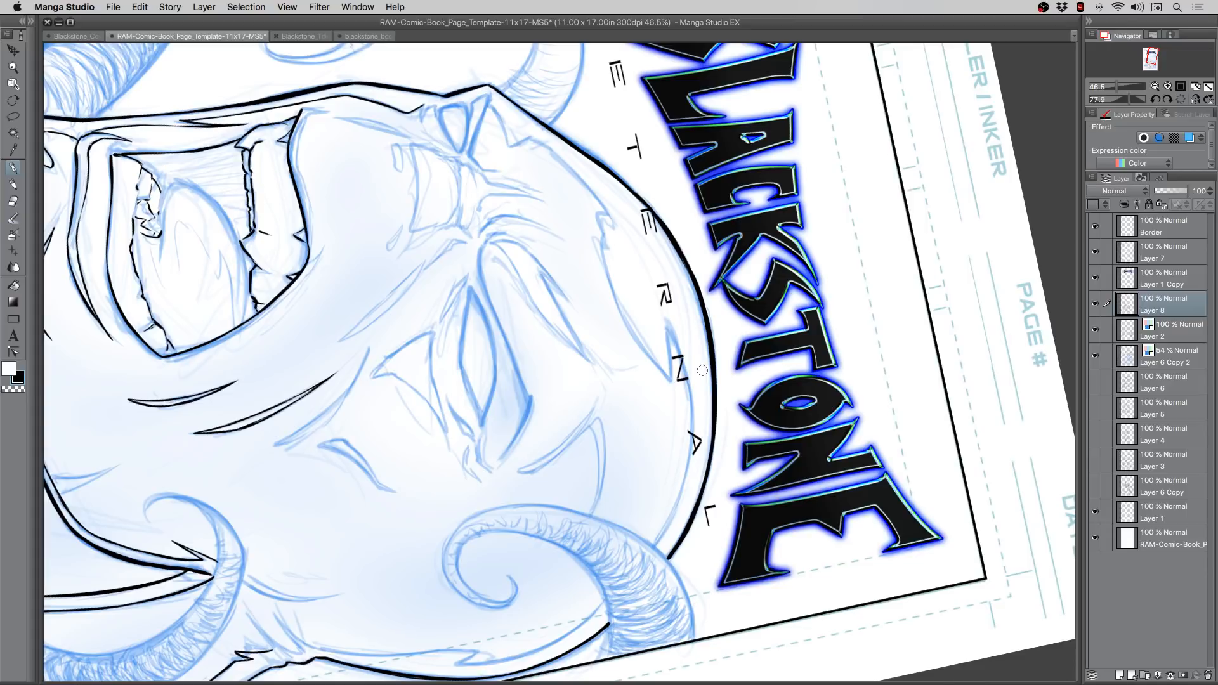
Step: Ink the angled brow line above the far eye and the jagged inner contour rising along the forehead
double_click(13, 83)
click(13, 67)
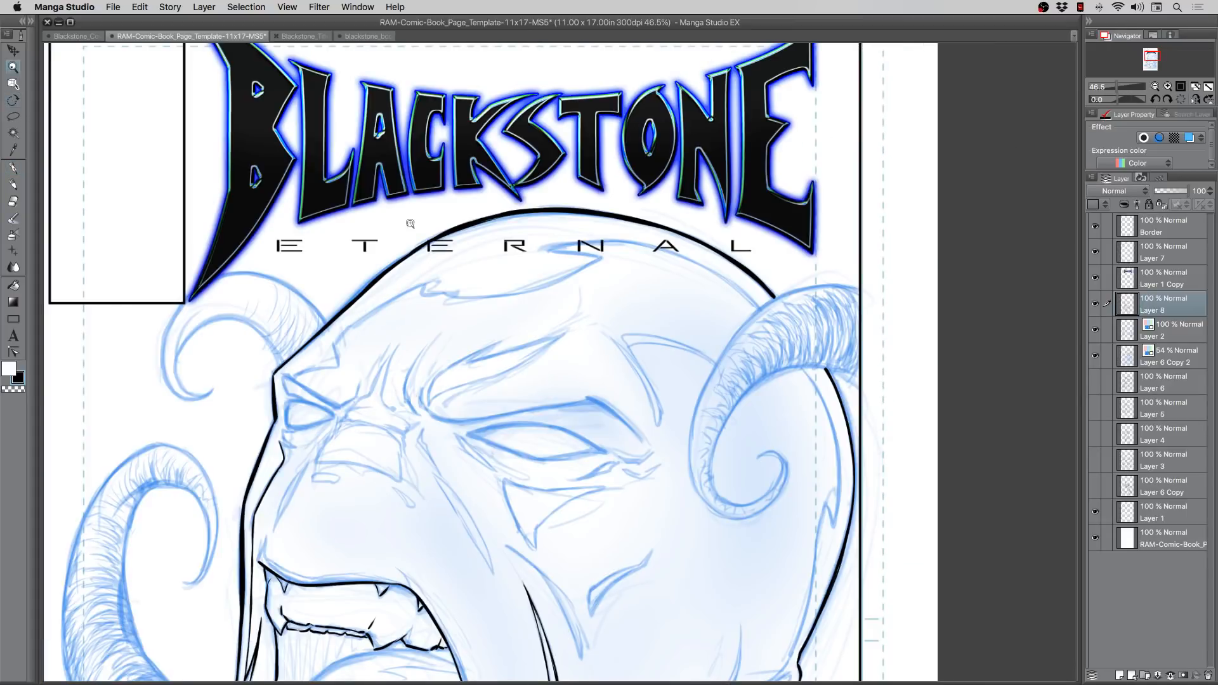
scroll(411, 224, down, 3)
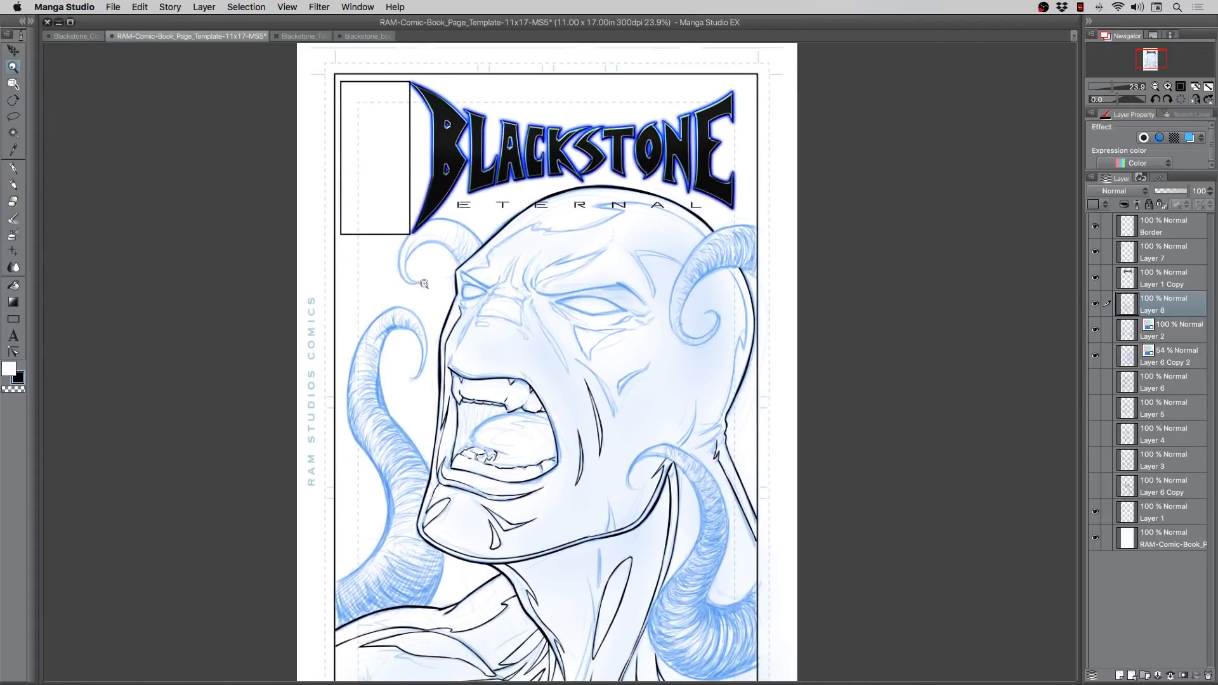
scroll(434, 267, up, 3)
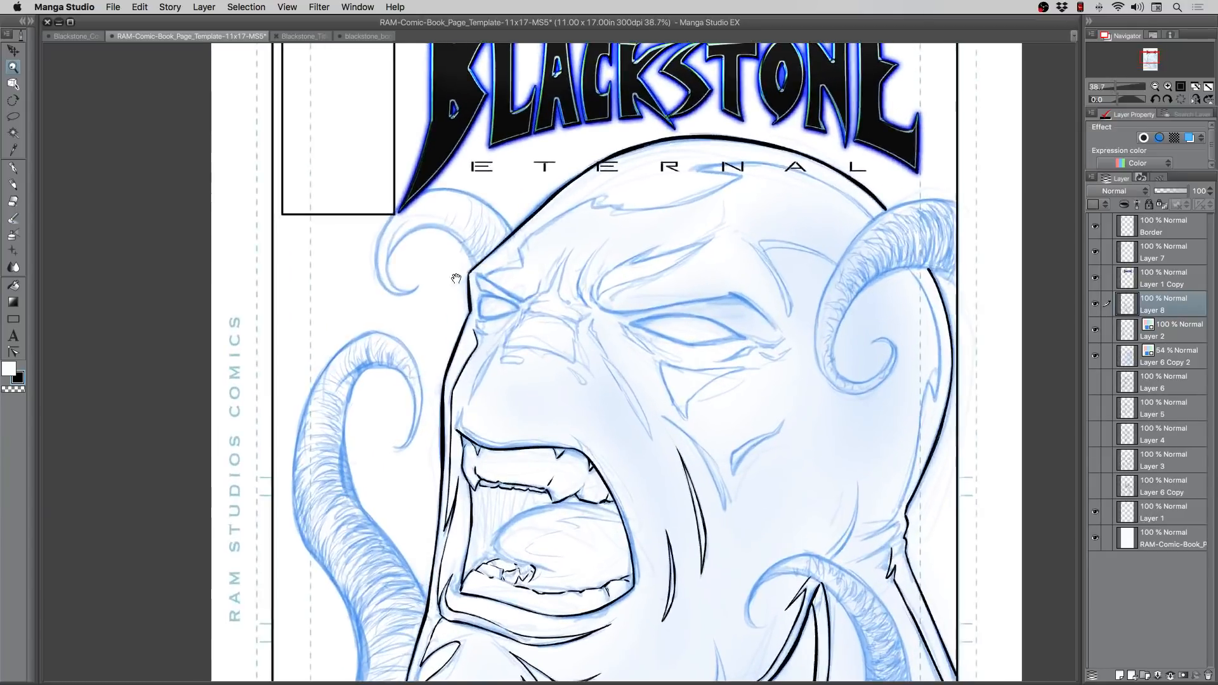
drag(456, 278, 505, 333)
scroll(506, 333, up, 1)
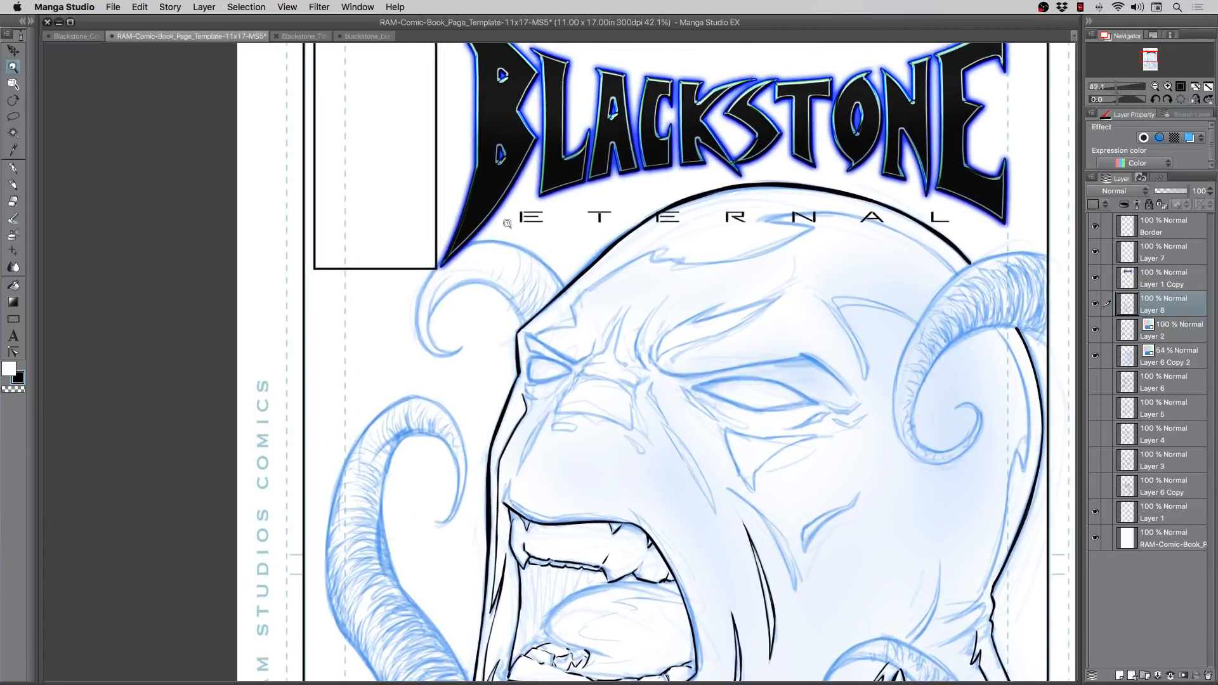
click(13, 185)
key(super+z)
key(super+z)
click(12, 169)
mouse_move(528, 347)
mouse_down()
mouse_move(525, 337)
mouse_move(570, 363)
mouse_move(609, 341)
mouse_up()
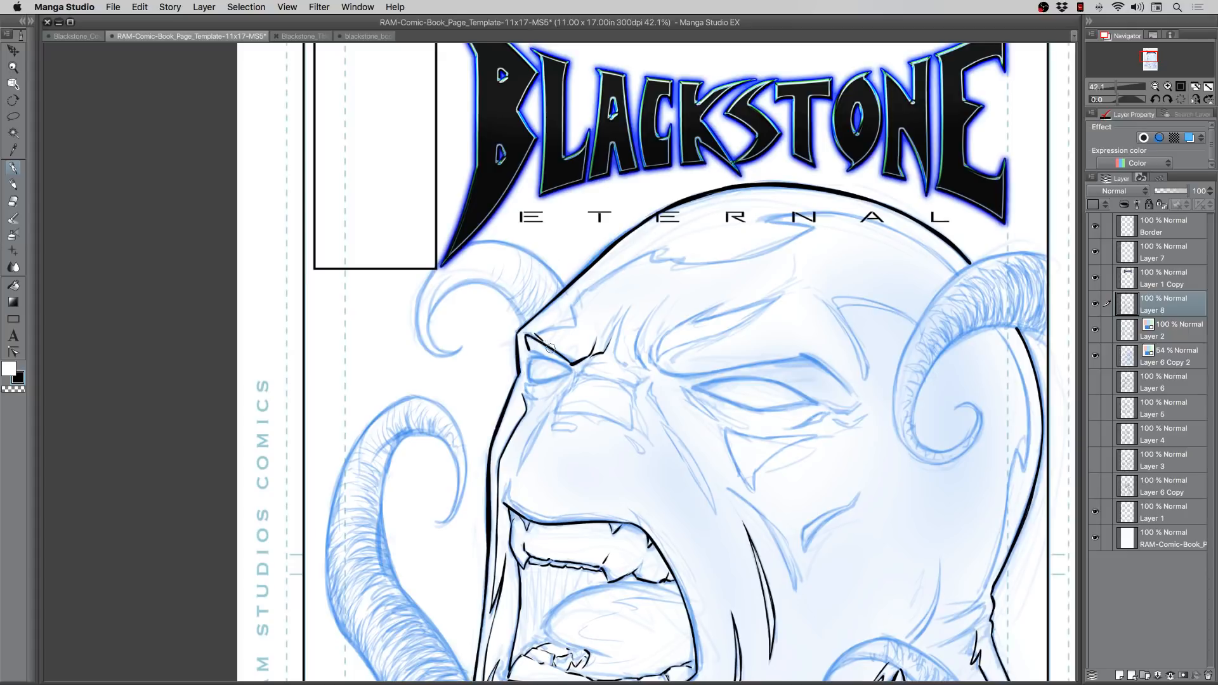
mouse_move(533, 334)
mouse_down()
mouse_move(572, 324)
mouse_move(581, 294)
mouse_move(574, 302)
mouse_move(611, 268)
mouse_move(580, 294)
mouse_move(671, 260)
mouse_up()
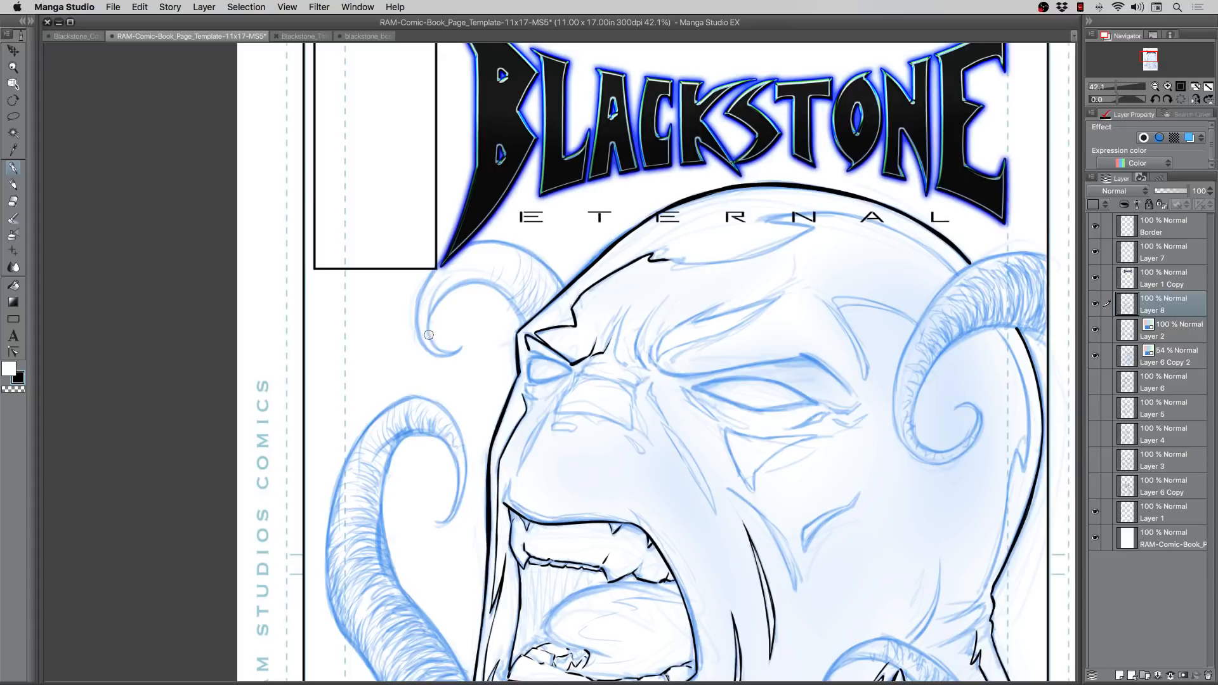
Step: Ink the pointed highlight shape on the upper forehead, joining it to the inner forehead contour
key(r)
drag(366, 422, 509, 520)
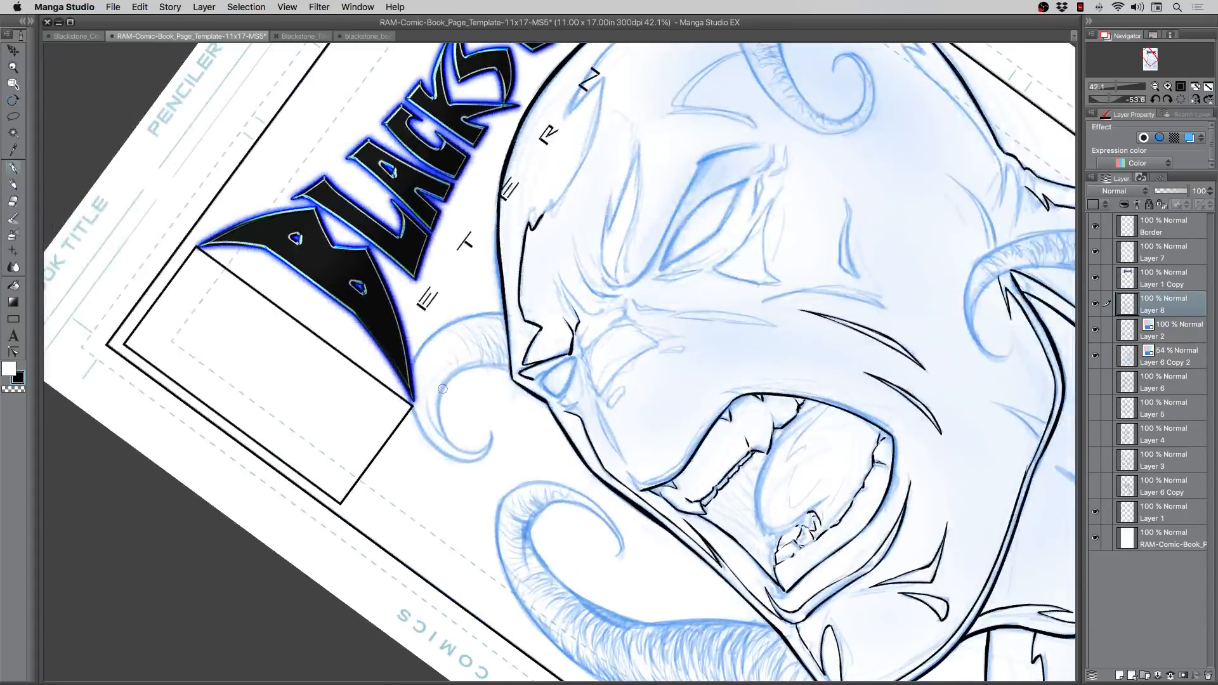
drag(368, 370, 397, 454)
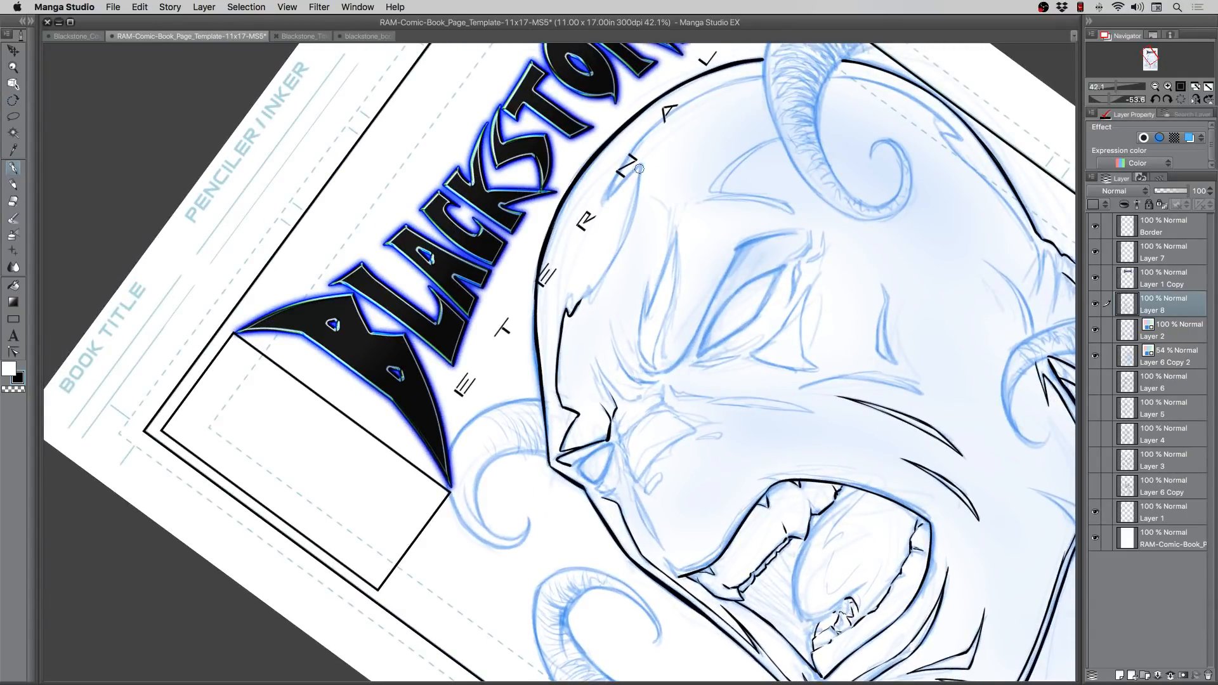
mouse_move(639, 165)
mouse_down()
mouse_move(629, 224)
mouse_move(636, 202)
mouse_move(578, 303)
mouse_up()
mouse_move(638, 166)
mouse_down()
mouse_move(607, 196)
mouse_move(663, 119)
mouse_up()
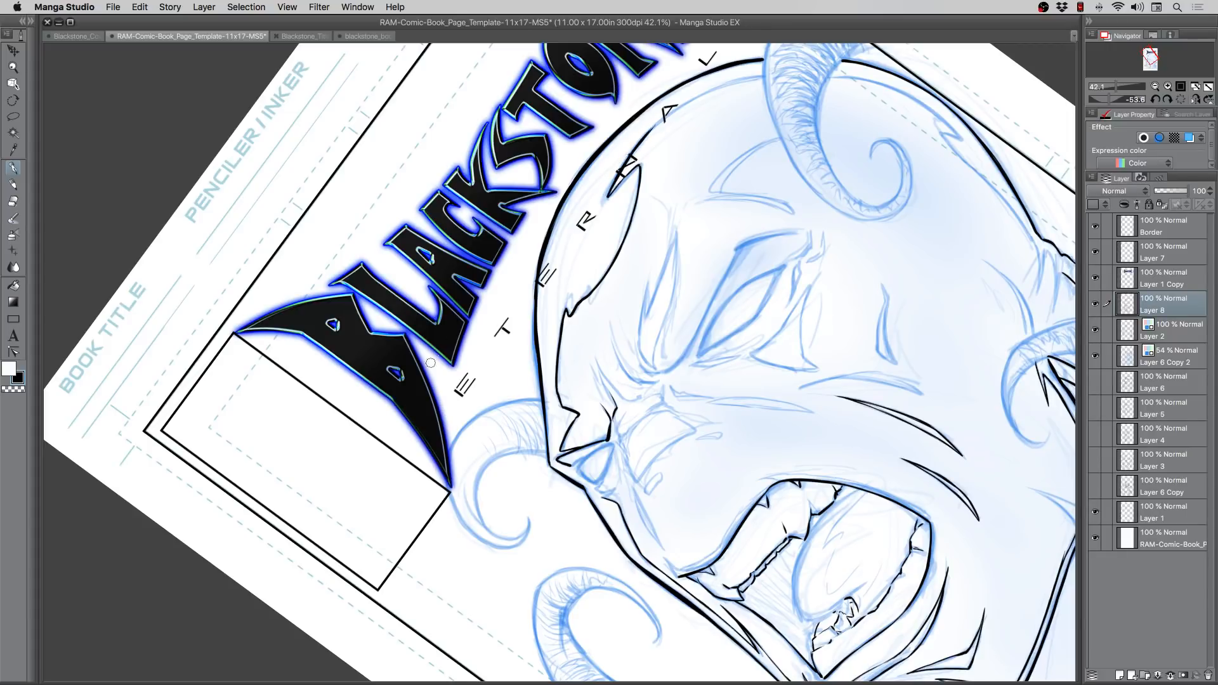
Step: Ink the inner contour line of the crown from the forehead highlight towards the base of the large horn
key(shift+space)
drag(430, 363, 630, 453)
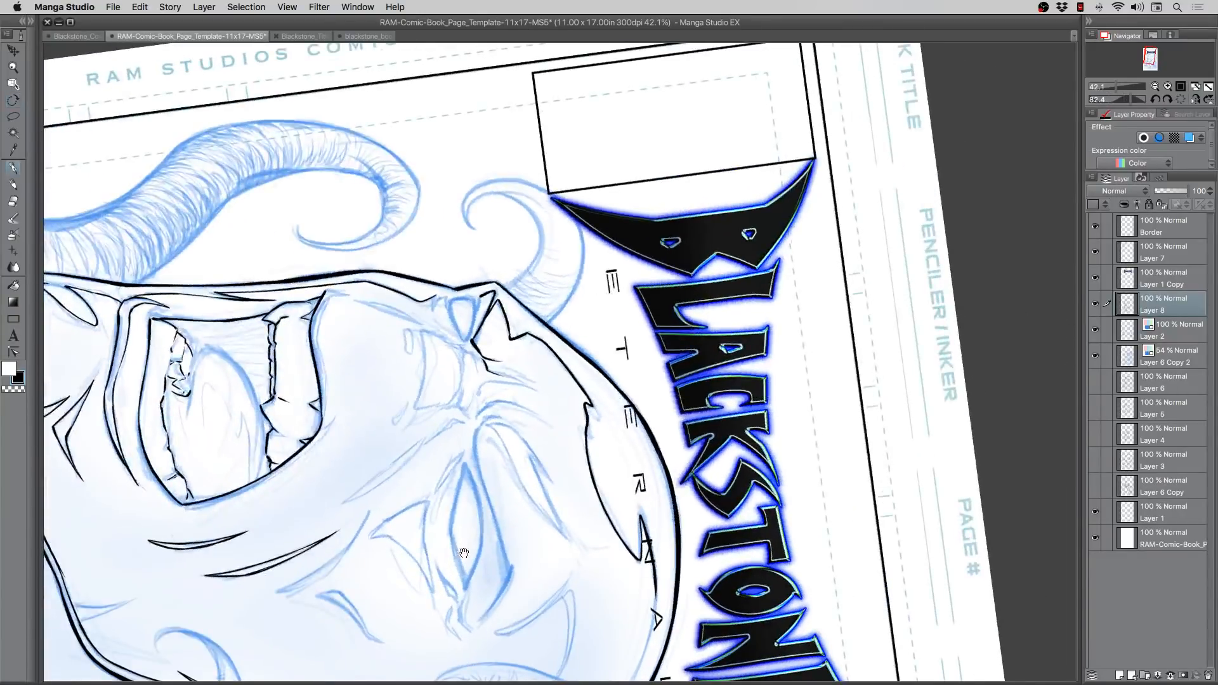
drag(464, 553, 634, 302)
drag(825, 324, 808, 415)
drag(826, 352, 801, 428)
drag(822, 380, 789, 449)
drag(812, 407, 783, 456)
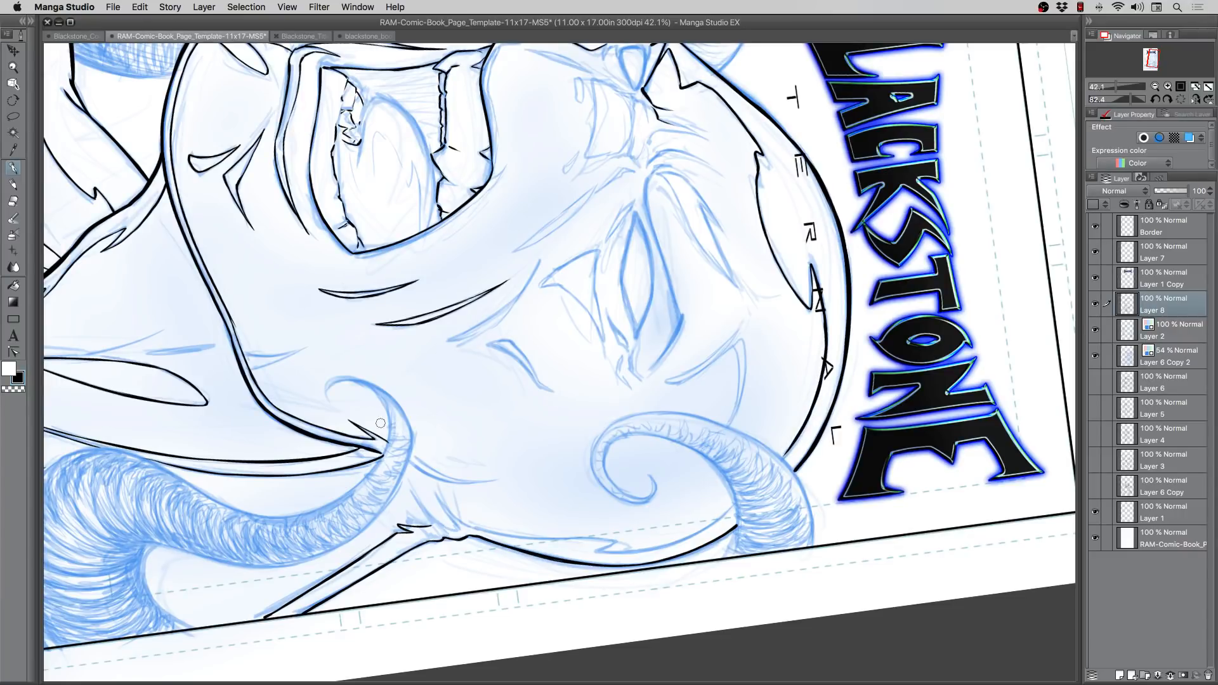
Step: Ink the inner contour along the back of the head below the large horn, including its jagged notch
key(r)
drag(320, 501, 532, 567)
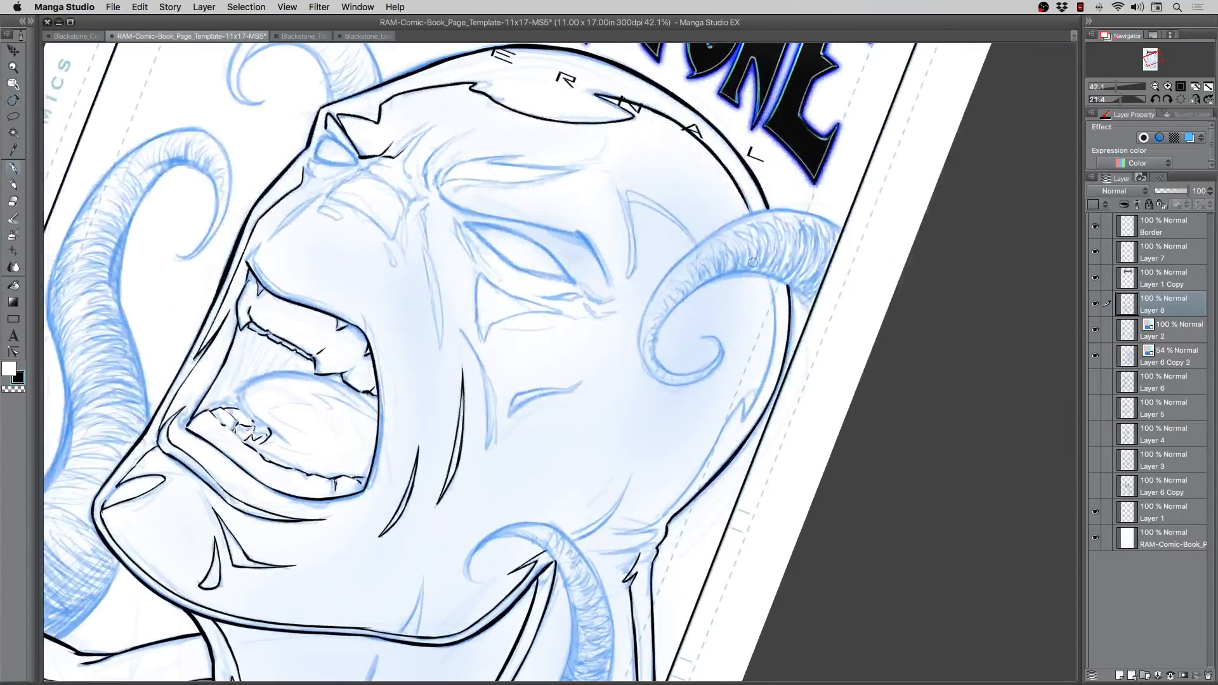
mouse_move(766, 278)
mouse_down()
mouse_move(774, 330)
mouse_move(769, 285)
mouse_move(758, 395)
mouse_move(773, 330)
mouse_move(749, 410)
mouse_move(746, 400)
mouse_move(726, 421)
mouse_move(735, 404)
mouse_move(660, 517)
mouse_move(686, 491)
mouse_move(660, 516)
mouse_up()
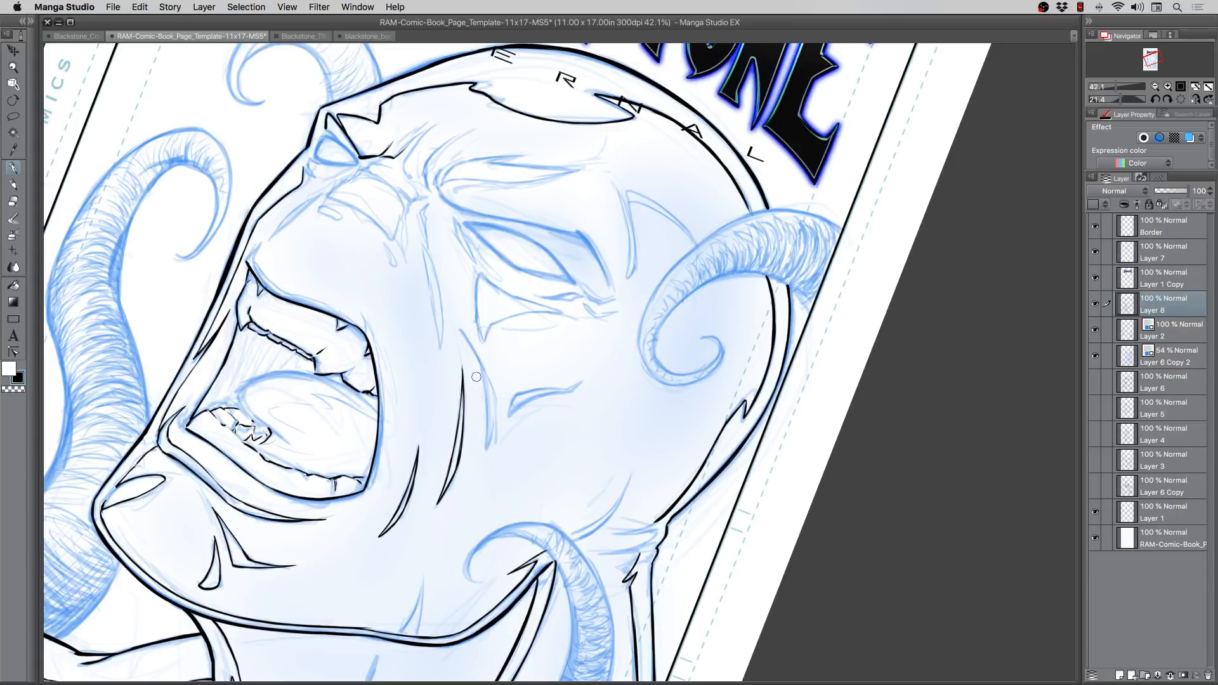
Step: Finish the inner head contour at the nape with short tapered crease lines
key(r)
drag(420, 465, 551, 501)
key(p)
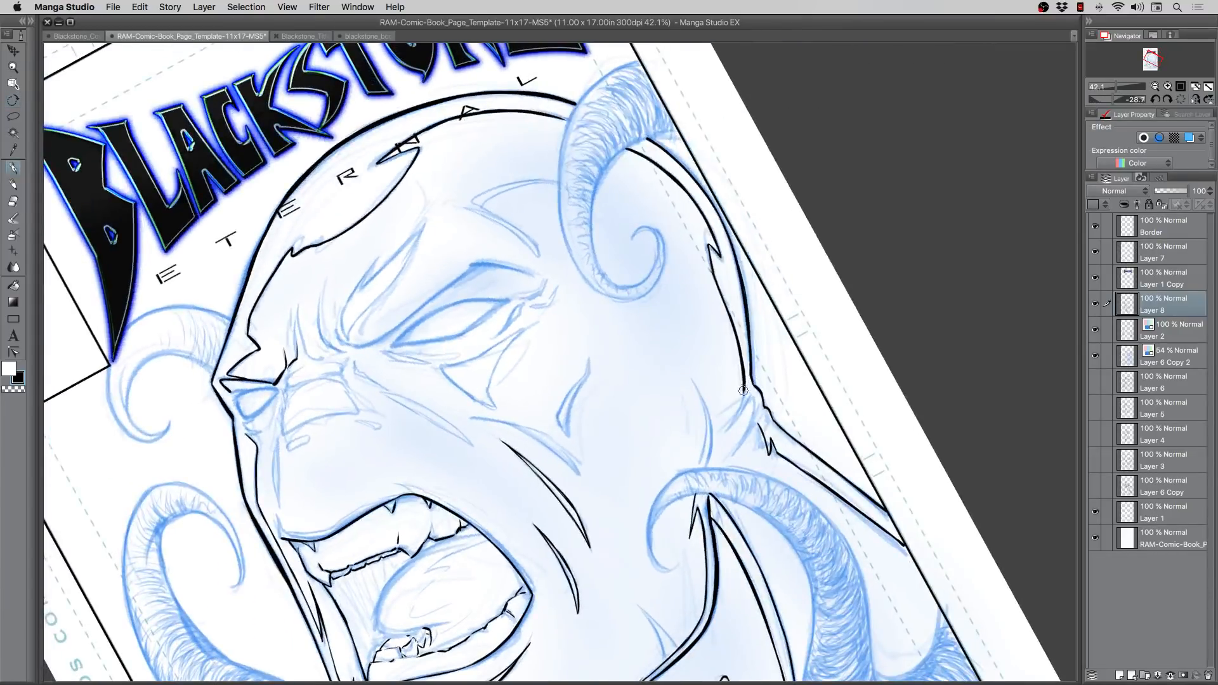
mouse_move(741, 404)
mouse_down()
mouse_move(721, 435)
mouse_move(751, 399)
mouse_move(736, 448)
mouse_move(756, 423)
mouse_up()
Step: Ink the near eyebrow as a tapered shape with a split upper edge, redoing its unsatisfactory strokes
drag(407, 447, 598, 455)
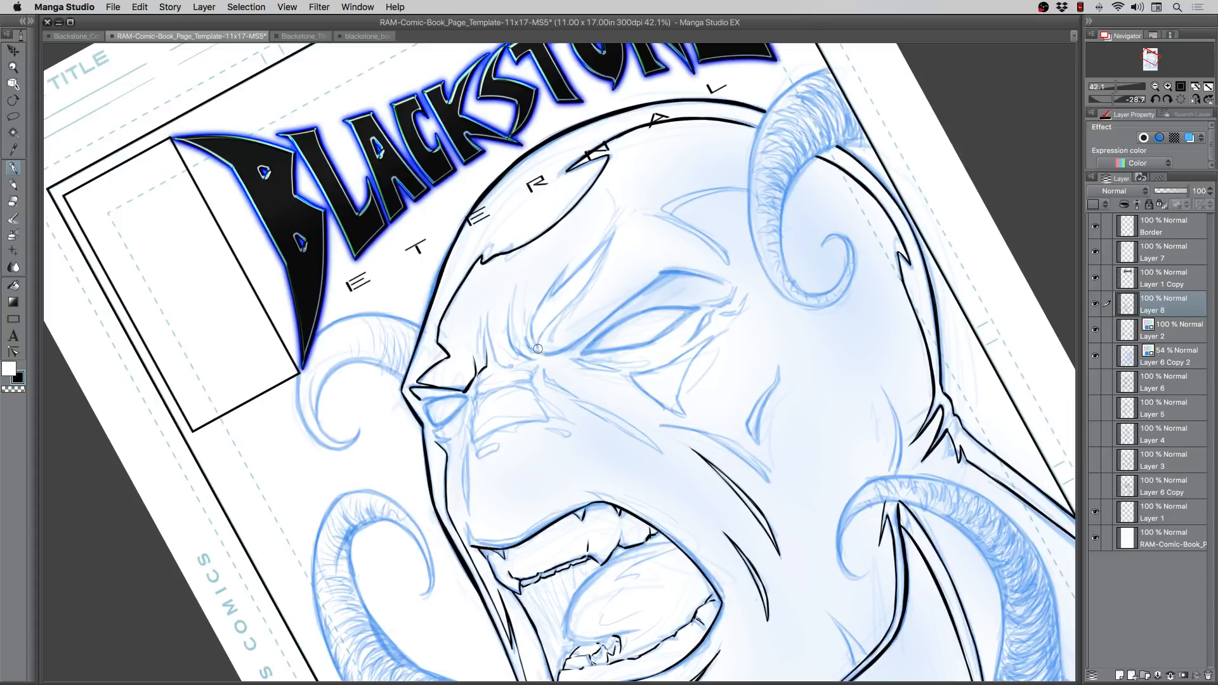
drag(537, 348, 597, 272)
key(super+z)
mouse_move(537, 347)
mouse_down()
mouse_move(609, 240)
mouse_move(586, 261)
mouse_up()
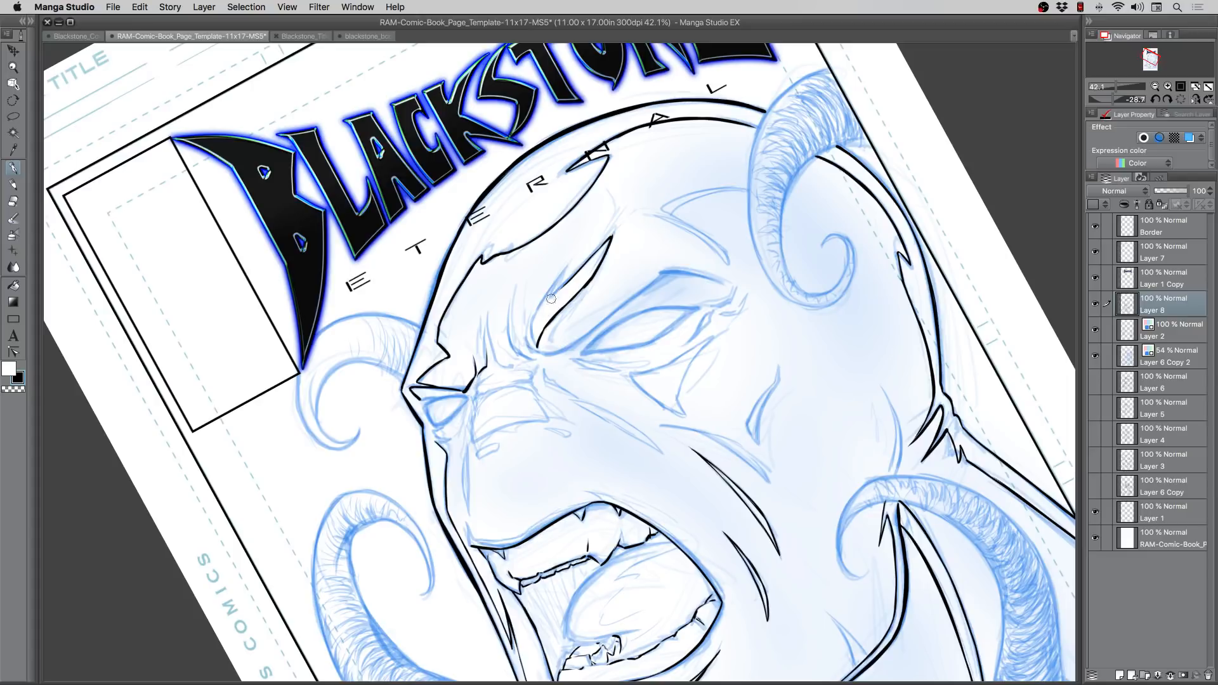
drag(553, 294, 537, 331)
key(super+z)
drag(548, 299, 566, 265)
key(super+z)
drag(566, 265, 538, 348)
Step: Ink the almond-shaped outline of the near eye and the outline of the far eye under its brow
drag(656, 309, 583, 352)
mouse_move(649, 308)
mouse_down()
mouse_move(698, 307)
mouse_move(645, 342)
mouse_move(669, 330)
mouse_move(581, 353)
mouse_up()
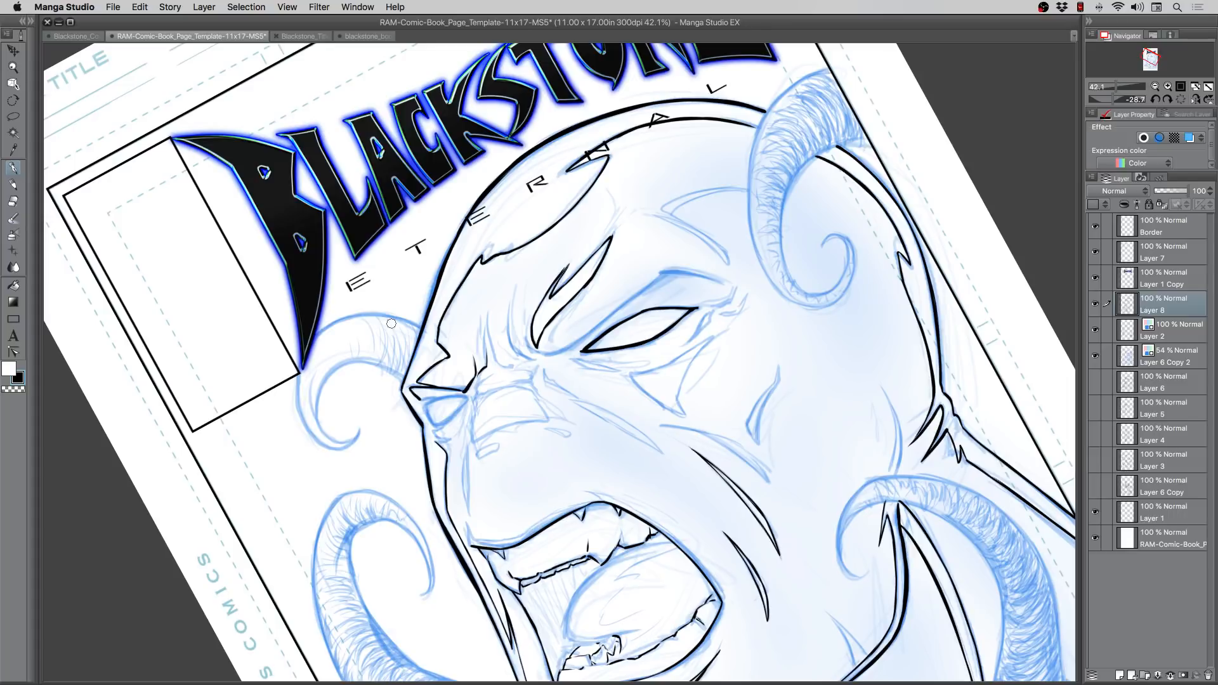
key(r)
drag(391, 323, 411, 248)
key(p)
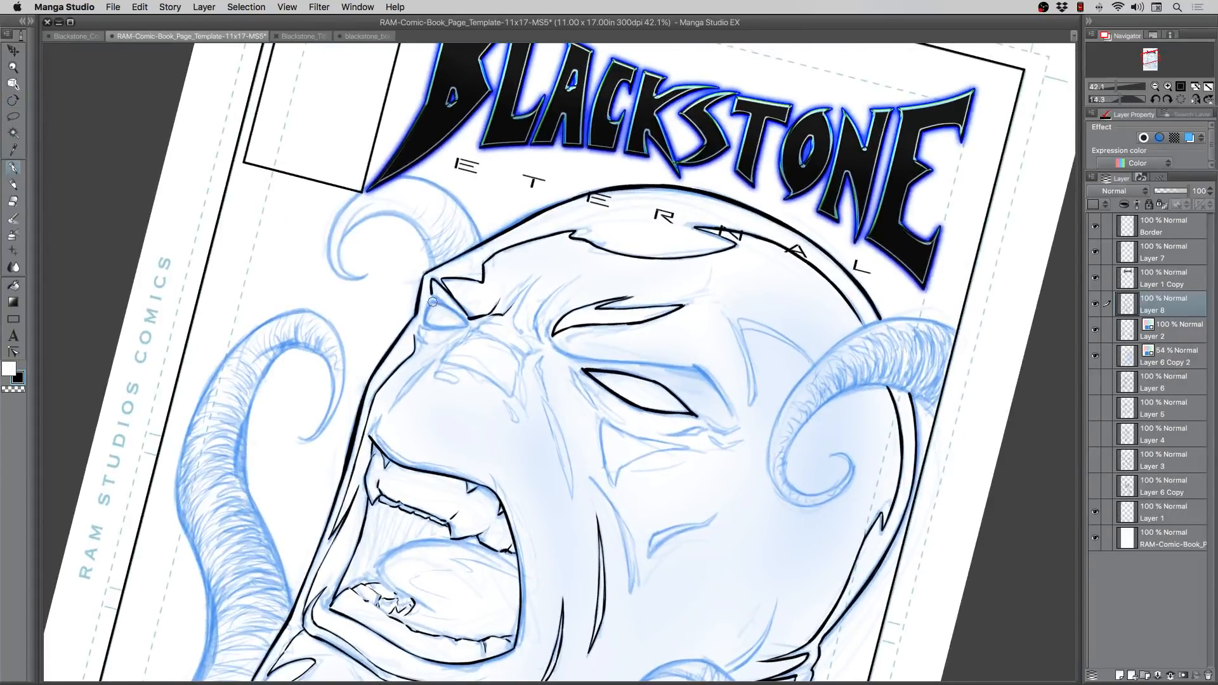
drag(433, 302, 471, 326)
drag(423, 324, 464, 326)
drag(431, 295, 457, 313)
drag(542, 510, 807, 463)
drag(538, 573, 574, 217)
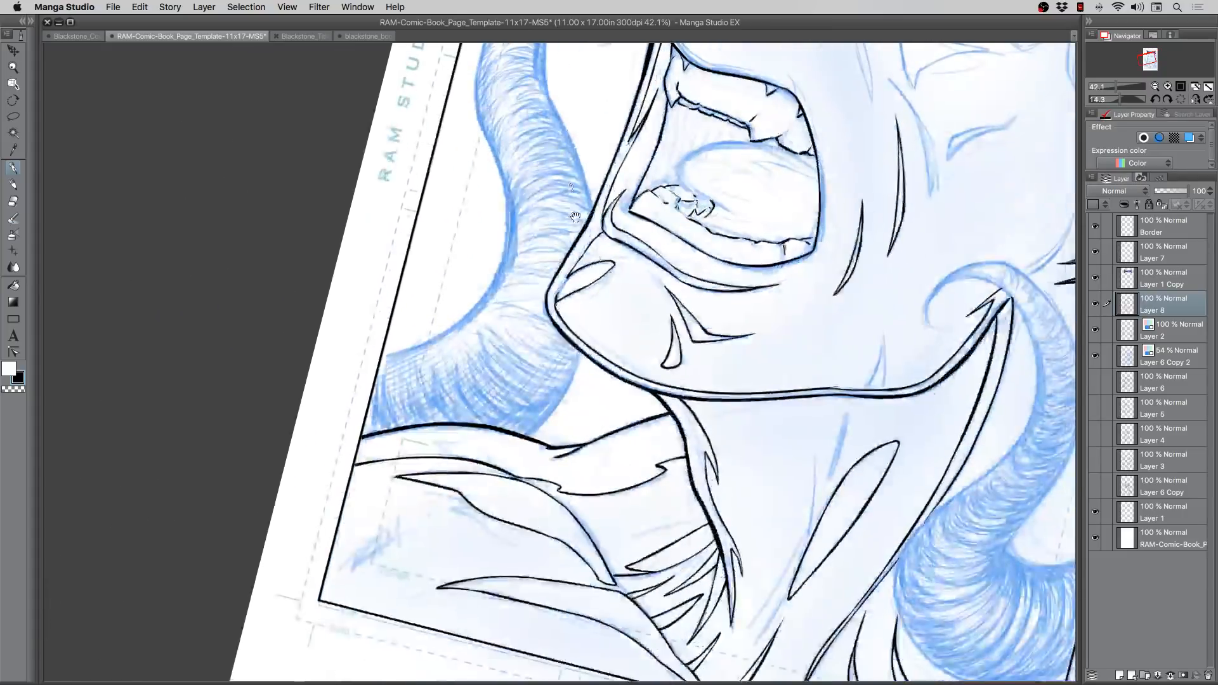
drag(882, 344, 555, 298)
drag(413, 510, 520, 282)
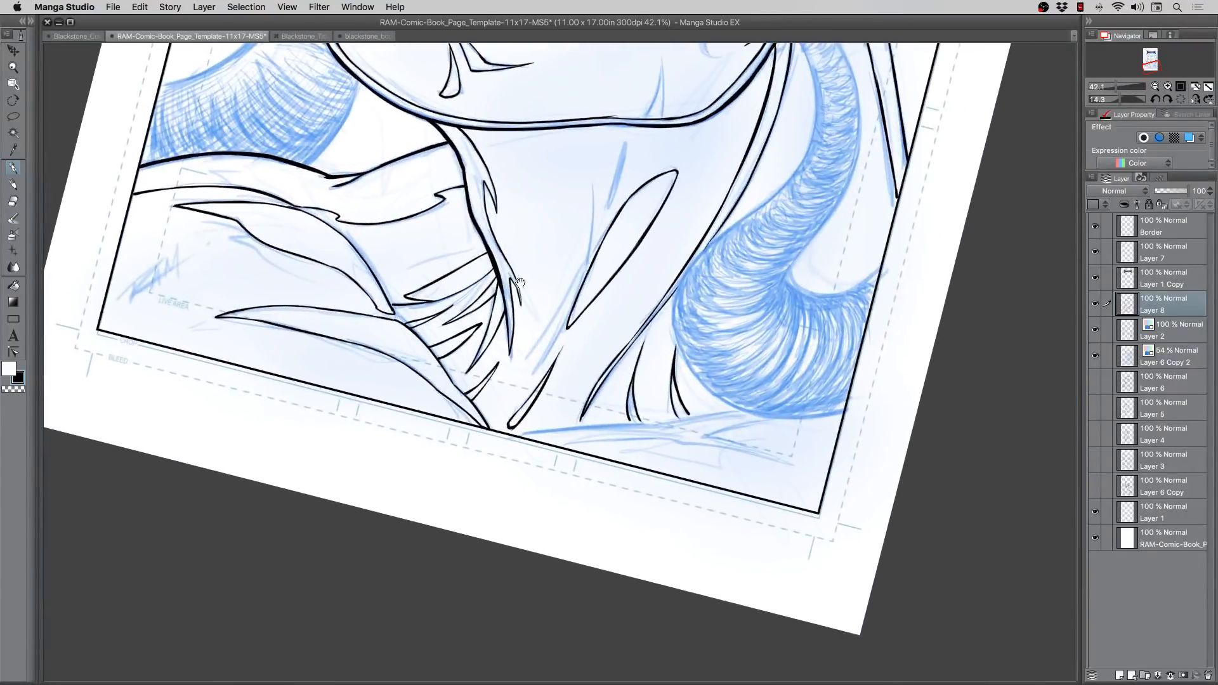
Step: Draw two long contour lines of a practice limb in the blank margin beyond the page's lower-right corner
drag(695, 476, 684, 457)
click(13, 68)
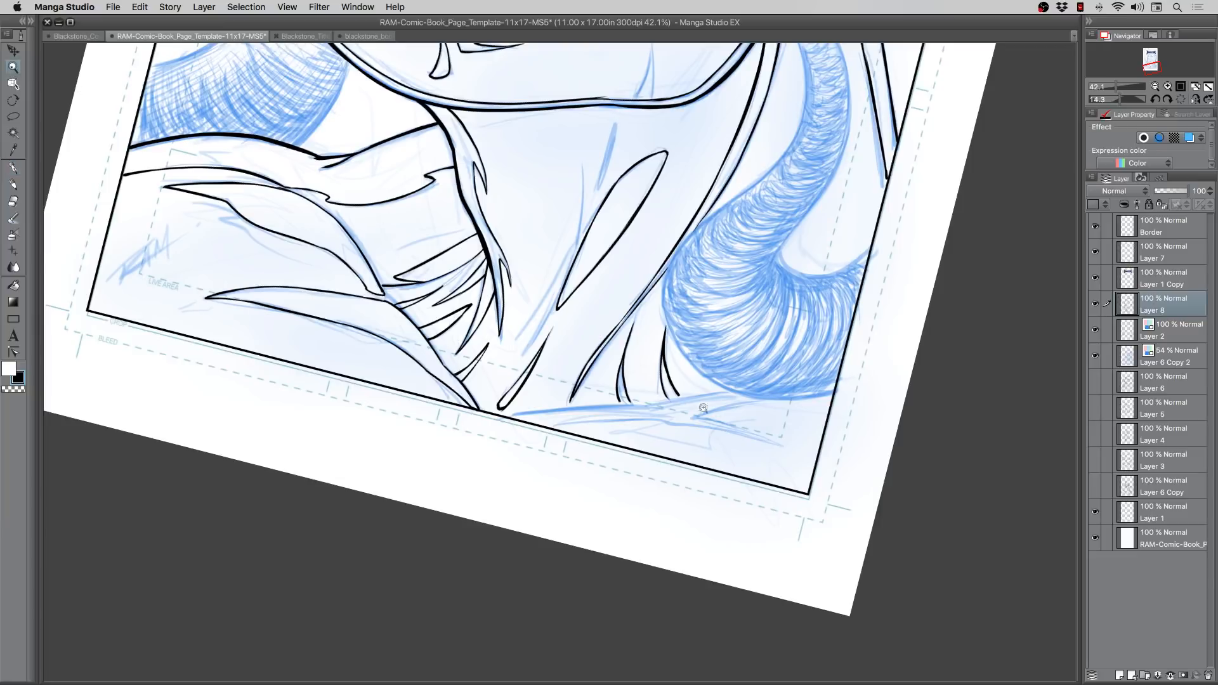
drag(813, 485, 838, 490)
drag(771, 493, 704, 478)
click(14, 168)
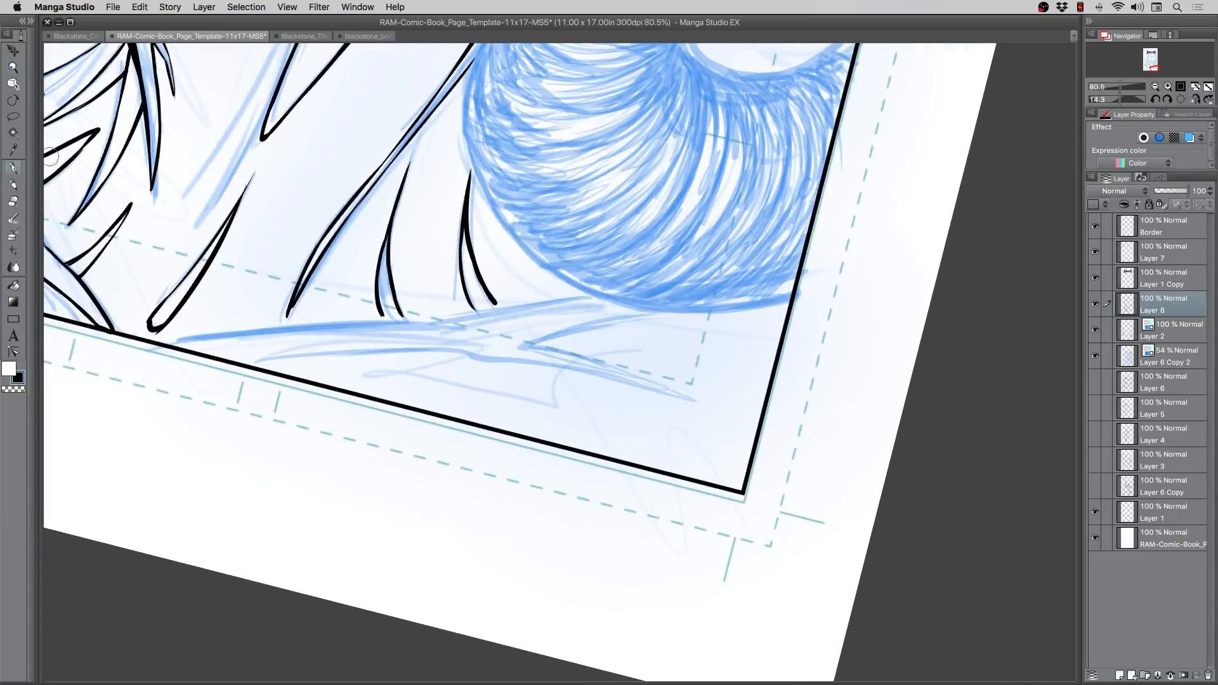
drag(802, 389, 767, 487)
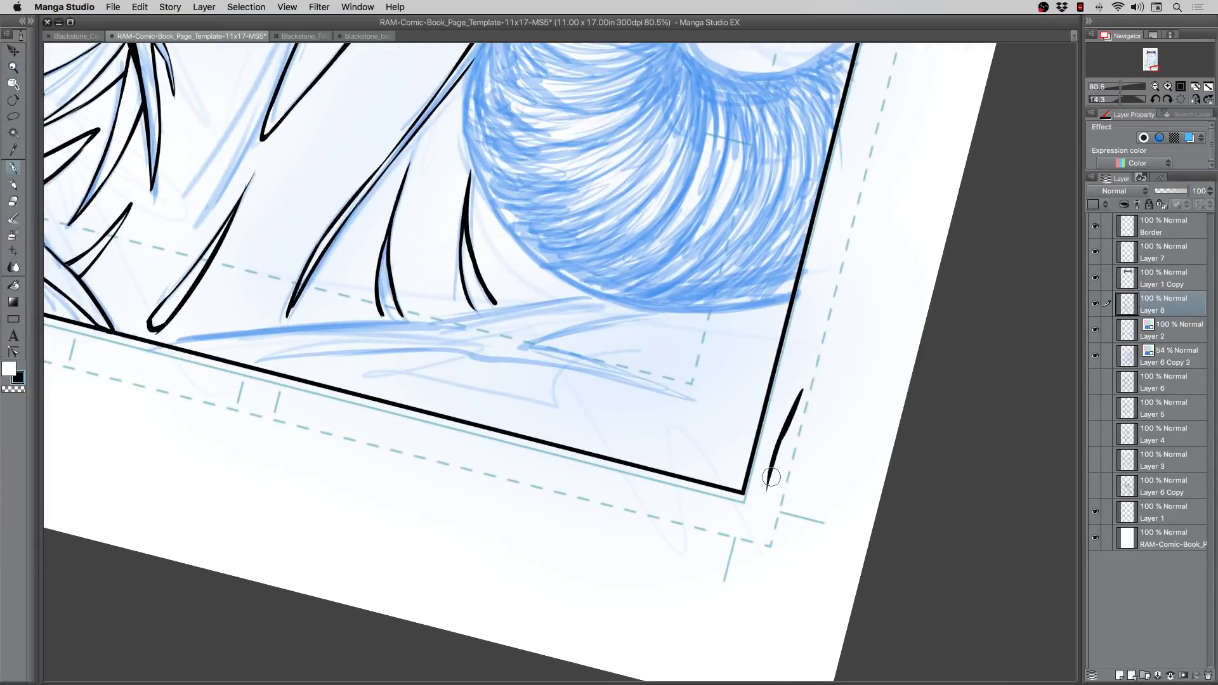
key(super+z)
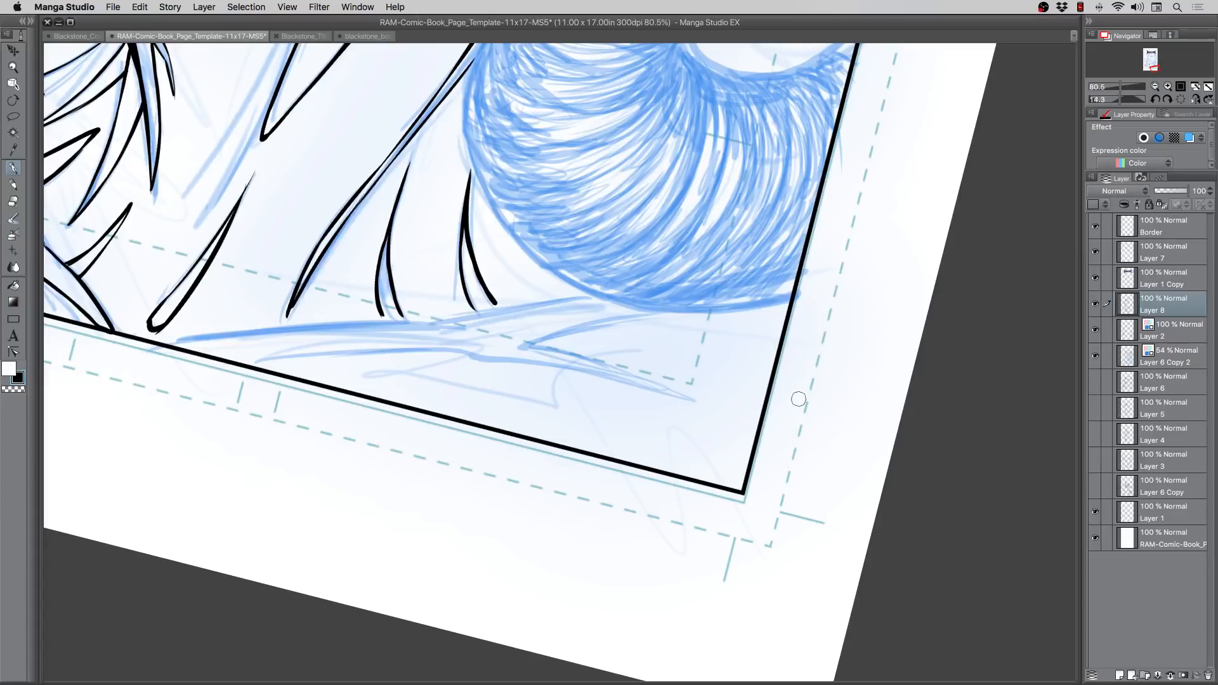
drag(807, 395, 726, 558)
mouse_move(876, 421)
mouse_down()
mouse_move(847, 501)
mouse_move(750, 614)
mouse_up()
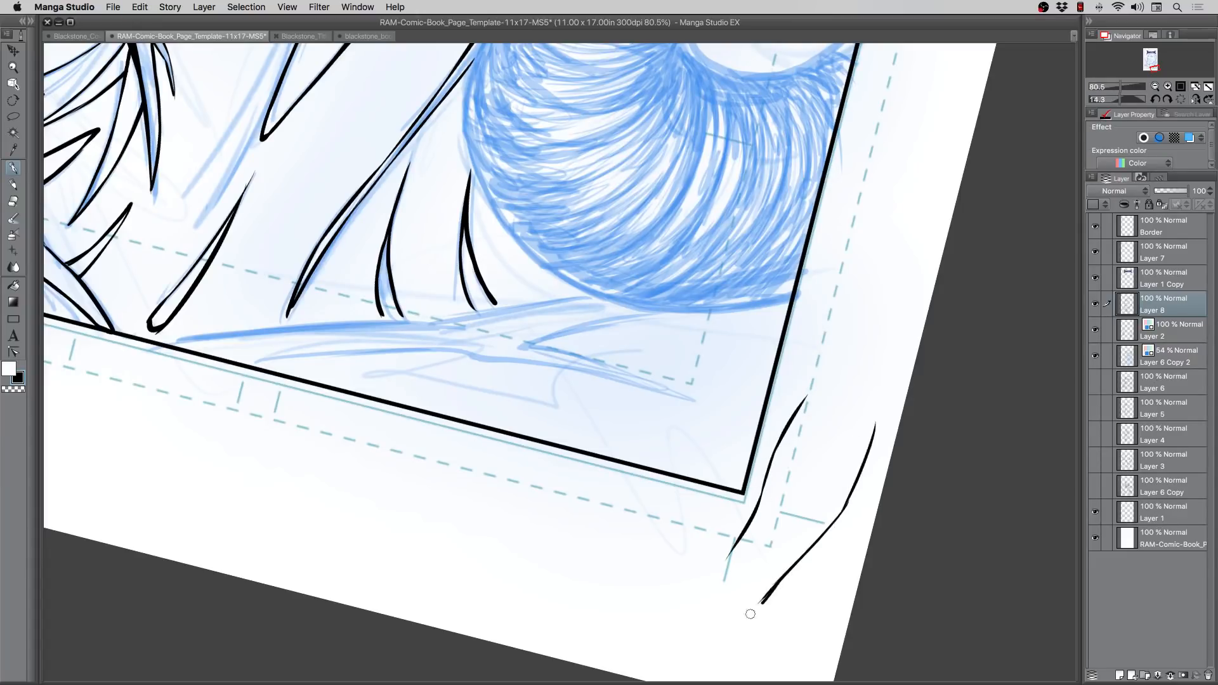
Step: Thicken and extend both contour lines of the practice limb in the margin
drag(742, 530, 714, 579)
drag(763, 500, 713, 579)
mouse_move(804, 540)
mouse_down()
mouse_move(751, 614)
mouse_move(836, 511)
mouse_move(877, 410)
mouse_up()
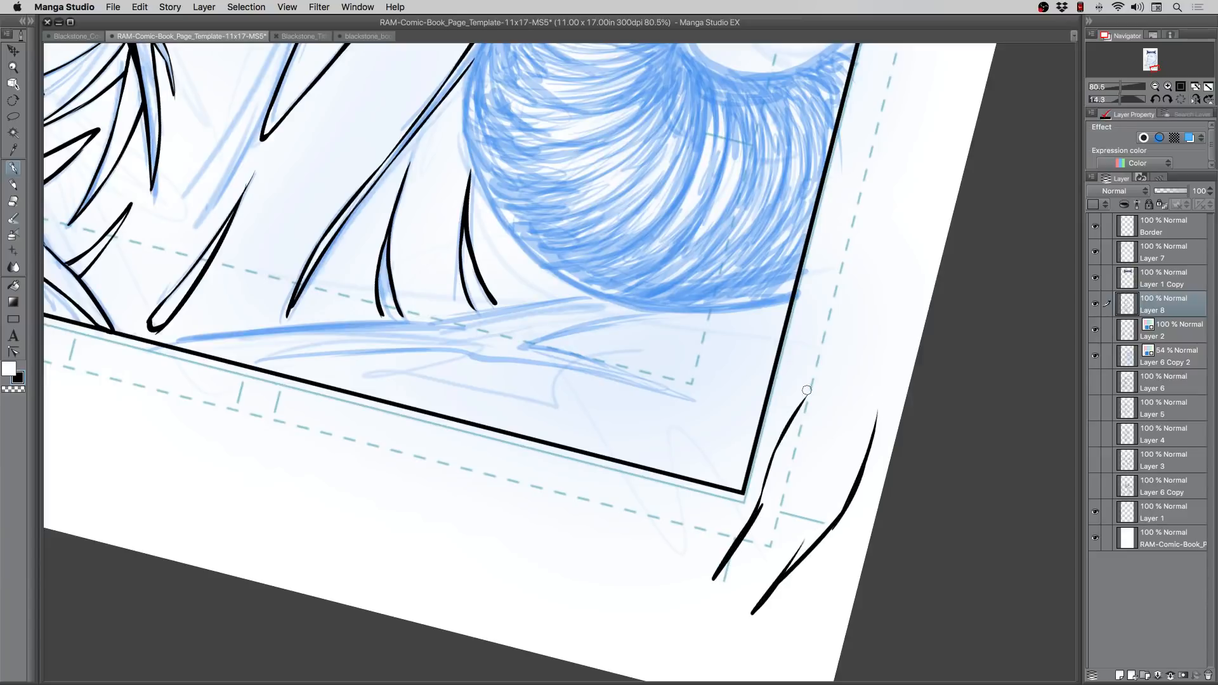
drag(806, 390, 771, 455)
mouse_move(806, 389)
mouse_down()
mouse_move(727, 557)
mouse_move(694, 591)
mouse_move(748, 616)
mouse_move(741, 626)
mouse_up()
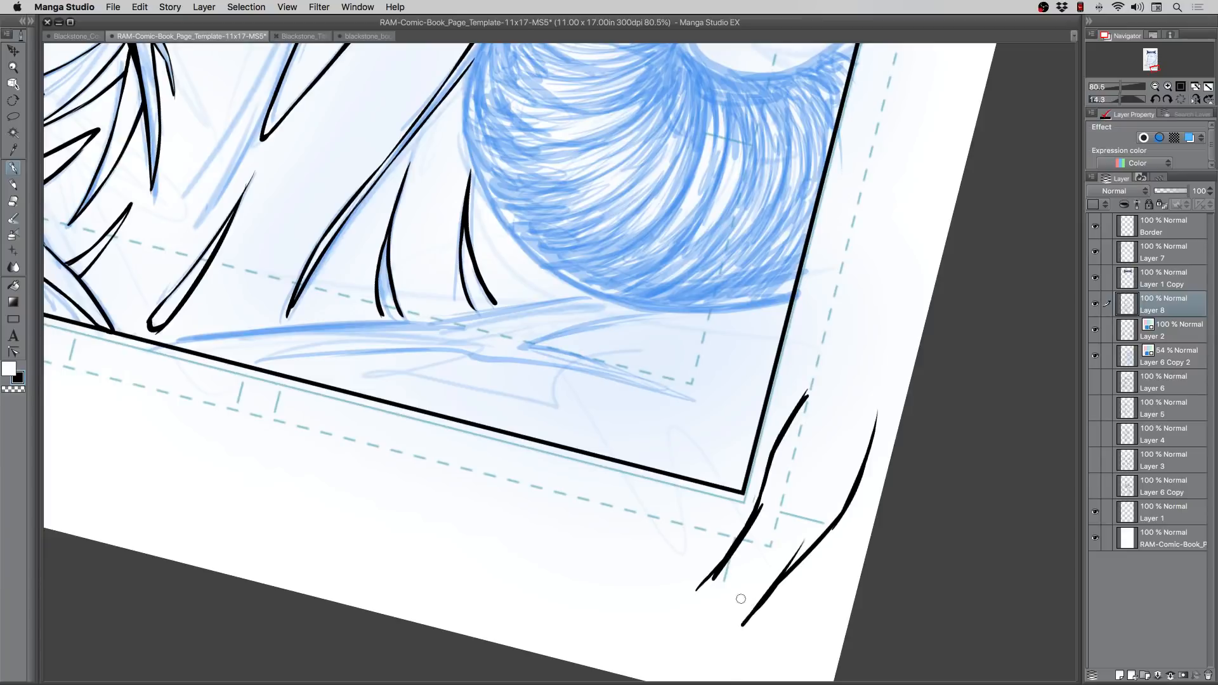
Step: Add a flared end line, a joint outline and thin interior form lines to the practice limb
drag(702, 580, 656, 601)
mouse_move(798, 404)
mouse_down()
mouse_move(804, 337)
mouse_move(826, 342)
mouse_move(852, 371)
mouse_move(853, 398)
mouse_move(795, 446)
mouse_move(845, 411)
mouse_move(781, 507)
mouse_up()
drag(843, 414, 781, 530)
drag(831, 437, 768, 545)
drag(735, 588, 730, 597)
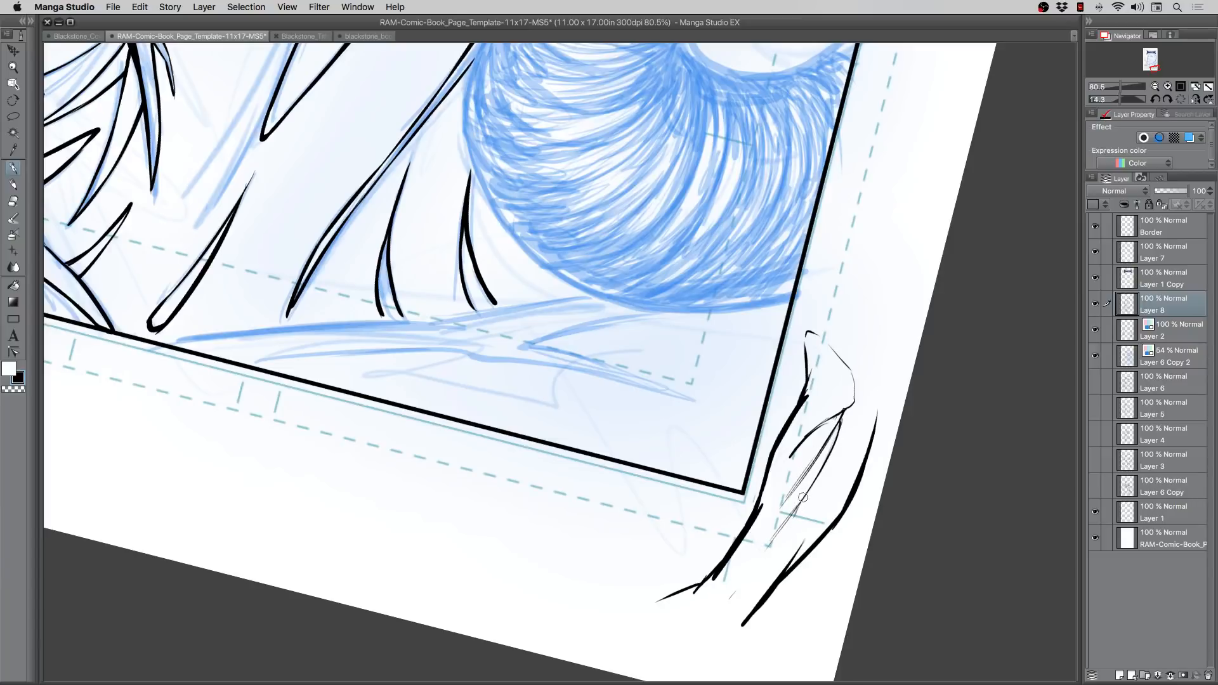
mouse_move(804, 491)
mouse_down()
mouse_move(757, 571)
mouse_move(744, 563)
mouse_move(723, 590)
mouse_up()
Step: Add outer muscle strokes and upper contour lines above the joint of the practice limb
mouse_move(873, 397)
mouse_down()
mouse_move(845, 449)
mouse_move(888, 375)
mouse_move(849, 466)
mouse_up()
drag(863, 424, 838, 488)
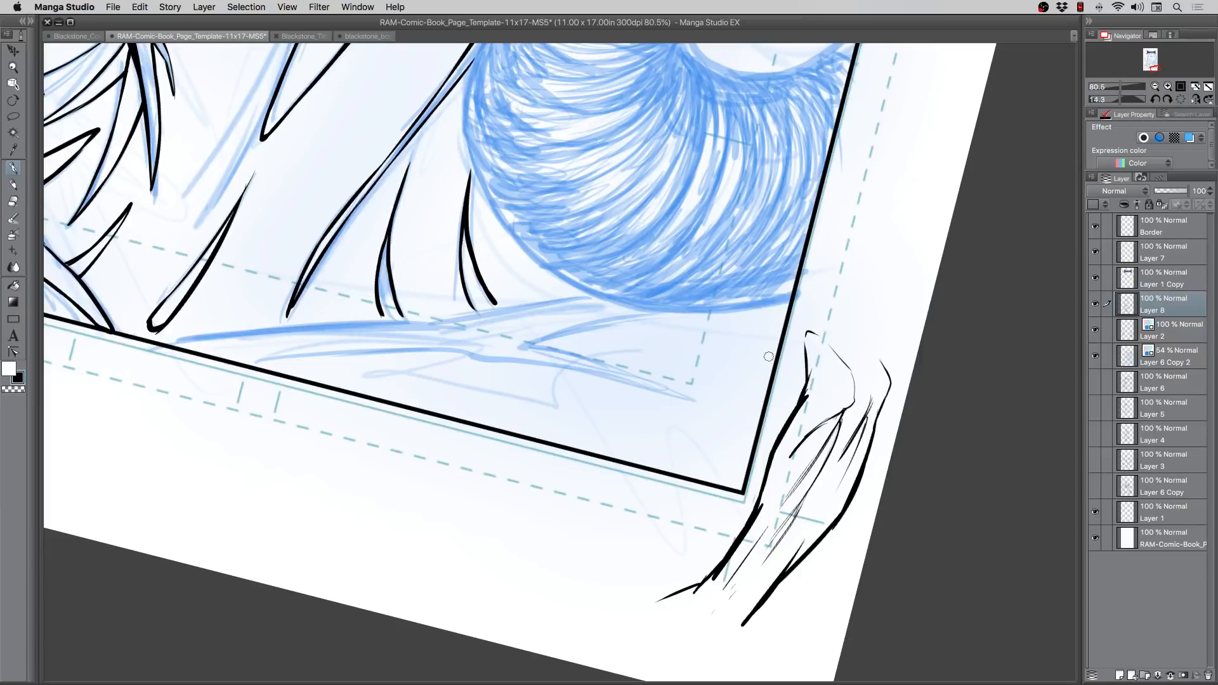
drag(757, 325, 797, 404)
drag(850, 288, 888, 379)
mouse_move(832, 349)
mouse_down()
mouse_move(851, 383)
mouse_move(808, 374)
mouse_move(855, 382)
mouse_up()
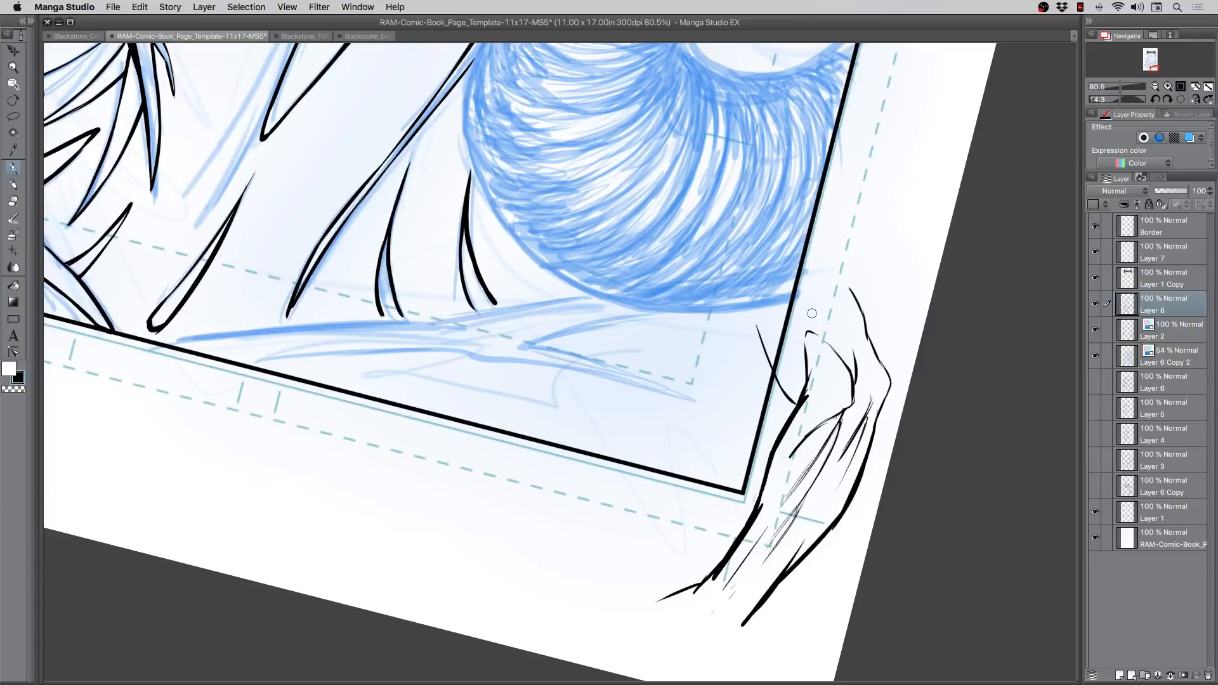
drag(784, 467, 771, 496)
Step: Undo the practice limb's added details back to its two thickened contour lines
key(super+z)
key(super+z)
key(super+z)
key(super+z)
key(super+z)
key(super+z)
key(super+z)
key(super+z)
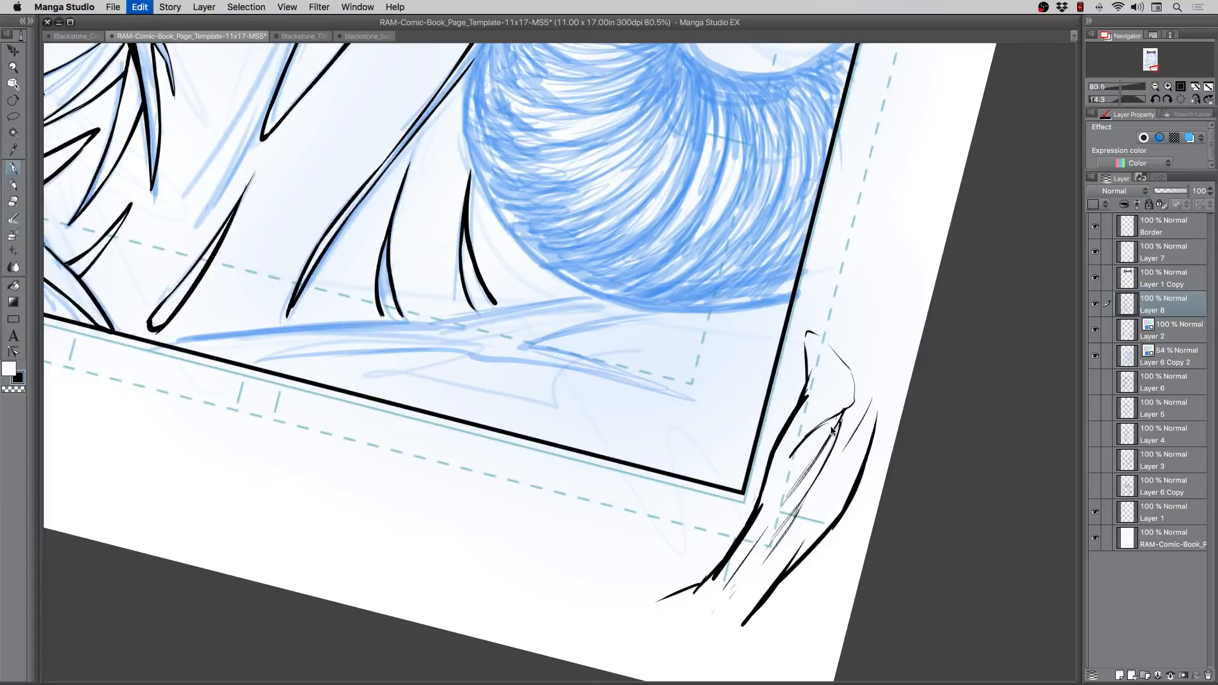
key(super+z)
key(super+z)
key(super+z)
key(super+z)
key(super+z)
key(super+z)
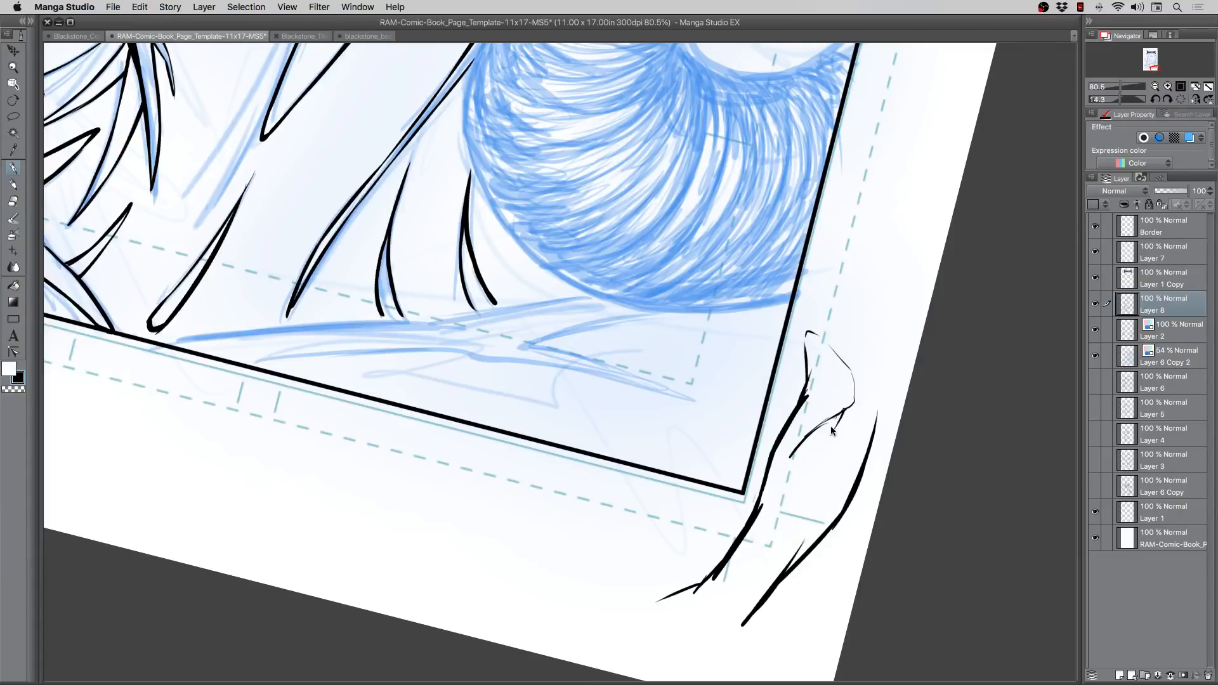
key(super+z)
key(super+z)
key(super+z)
key(super+z)
key(super+z)
key(super+z)
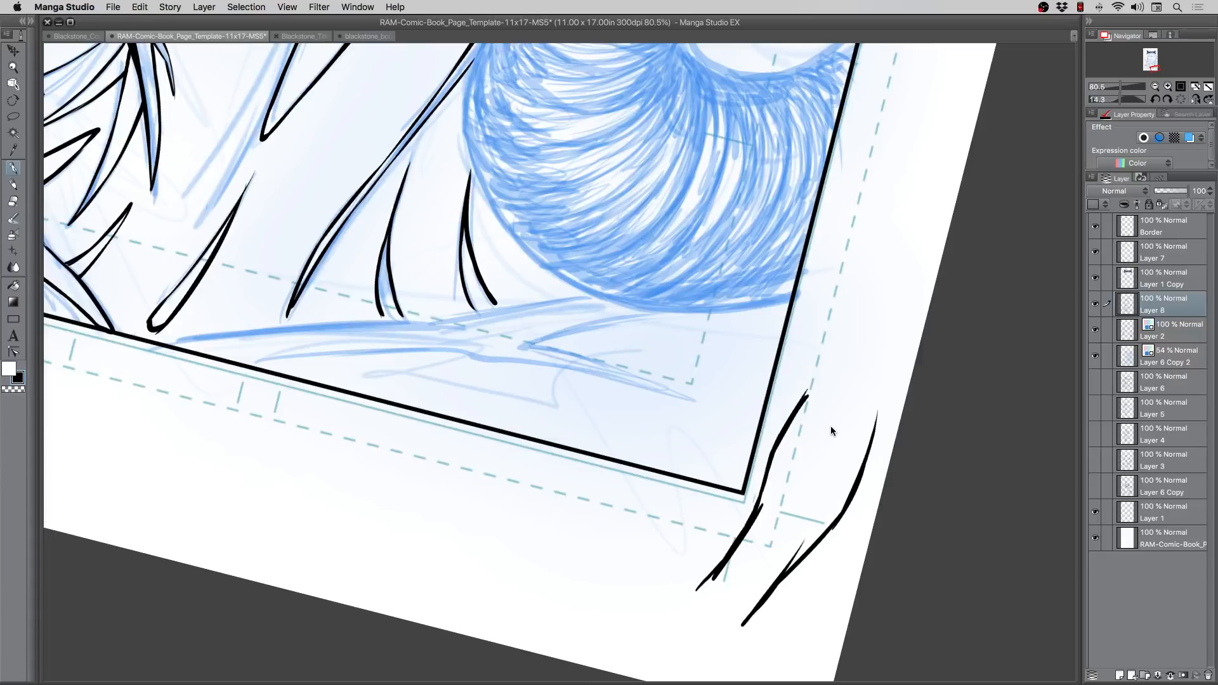
Step: Lasso the remaining practice lines in the margin, delete them and clear the selection
click(13, 117)
mouse_move(689, 576)
mouse_down()
mouse_move(733, 522)
mouse_move(796, 388)
mouse_move(784, 637)
mouse_move(681, 544)
mouse_up()
key(Delete)
key(super+d)
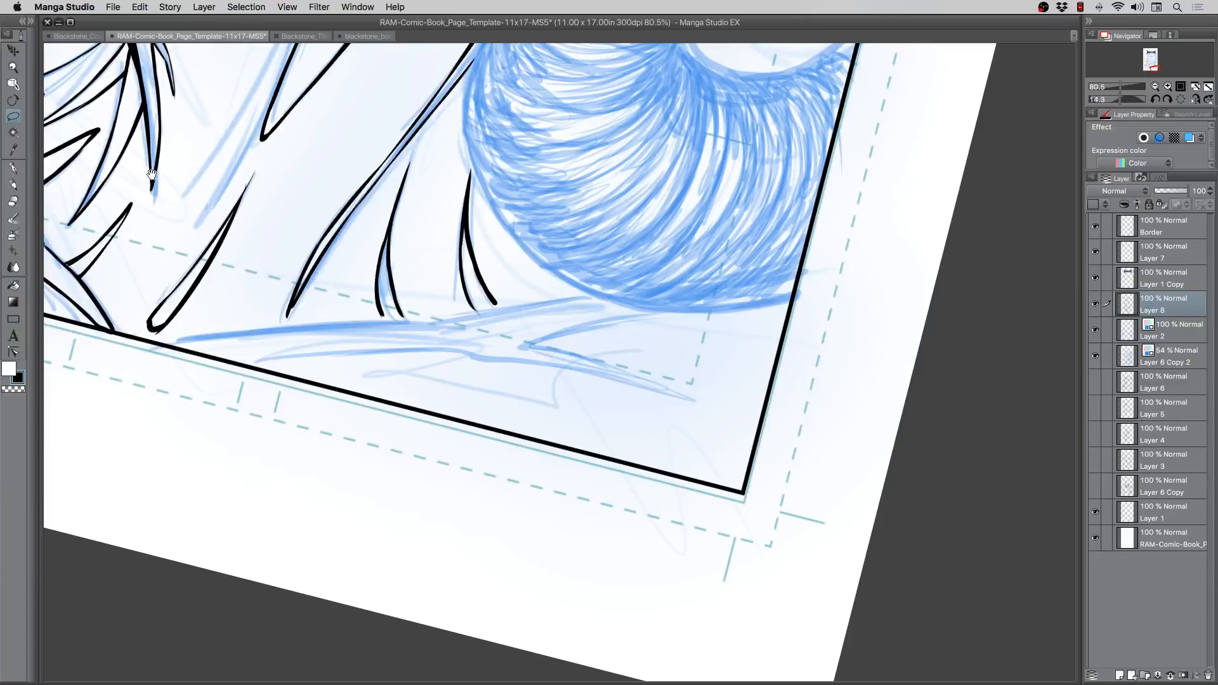
Step: Ink the nose-side edge and lower point of the triangular cheek shape below the near eye
click(13, 67)
scroll(362, 241, down, 5)
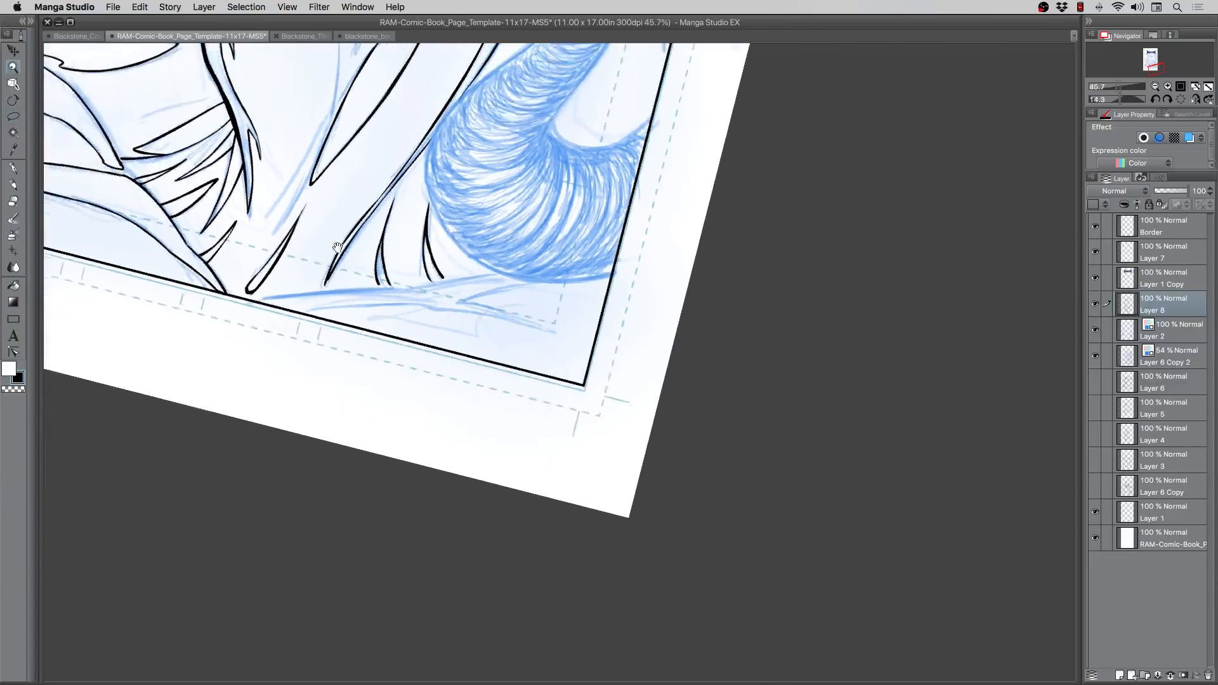
scroll(462, 358, up, 10)
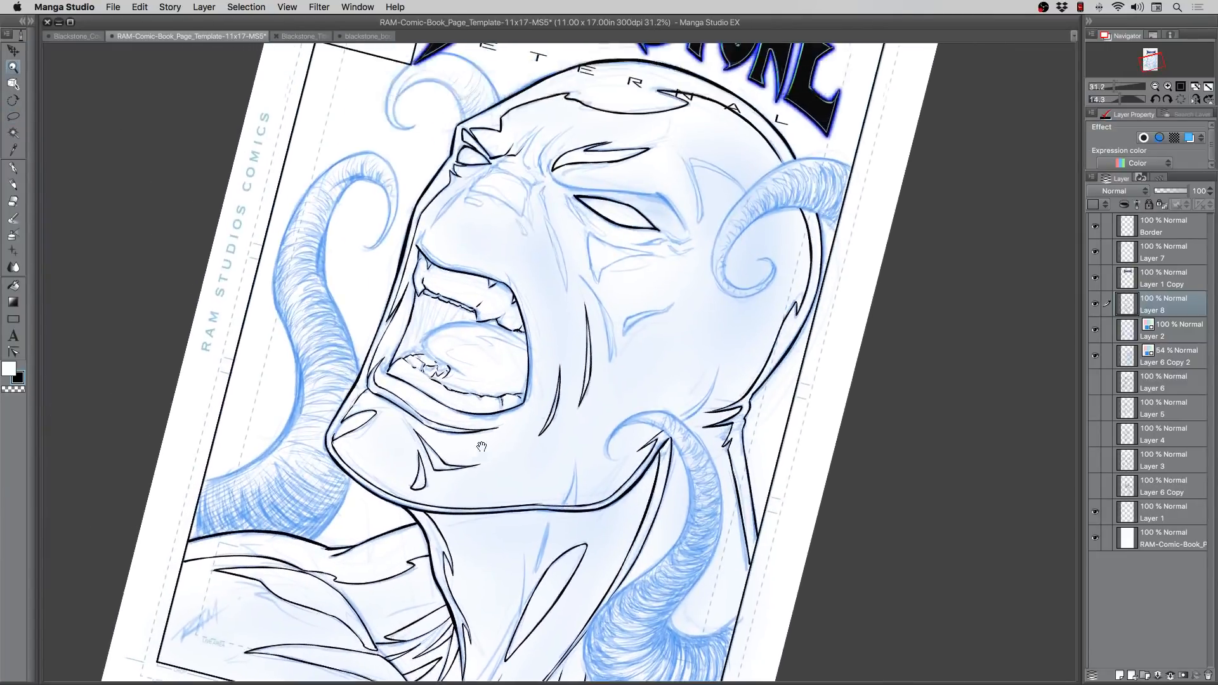
click(520, 179)
scroll(526, 182, up, 1)
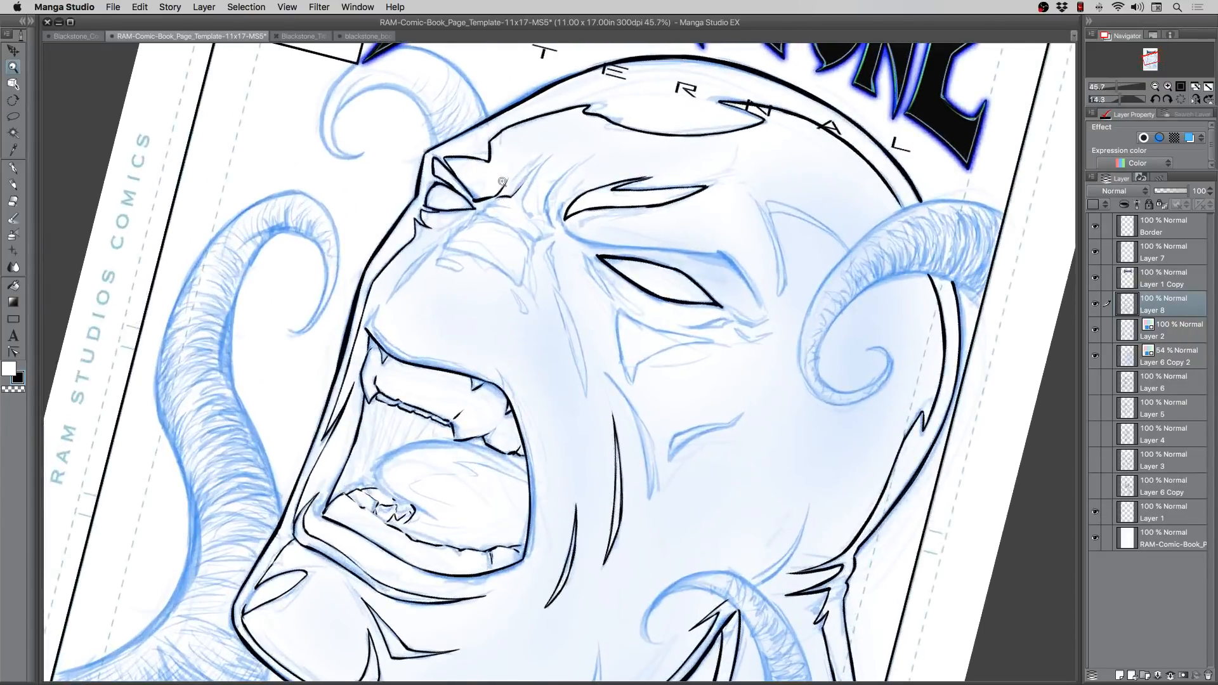
scroll(437, 178, up, 7)
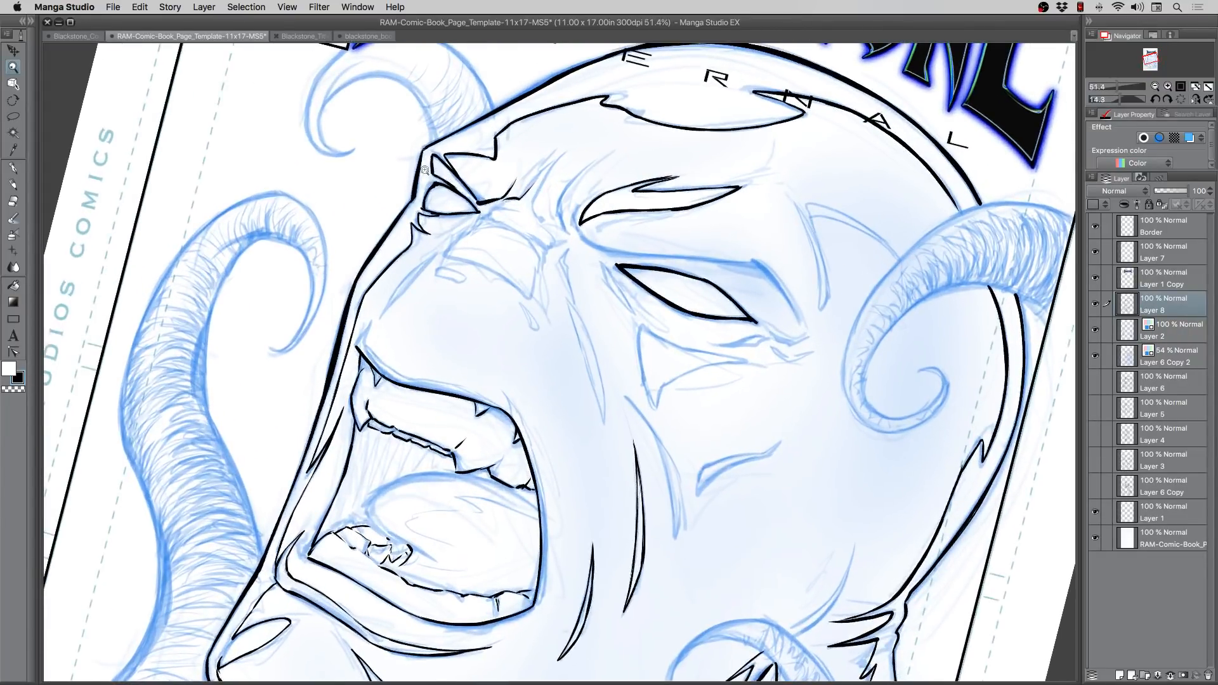
click(14, 169)
mouse_move(640, 326)
mouse_down()
mouse_move(658, 411)
mouse_move(662, 387)
mouse_up()
Step: Close the triangular cheek shape with curved edges and ink the lid fold between the near eye and eyebrow
key(r)
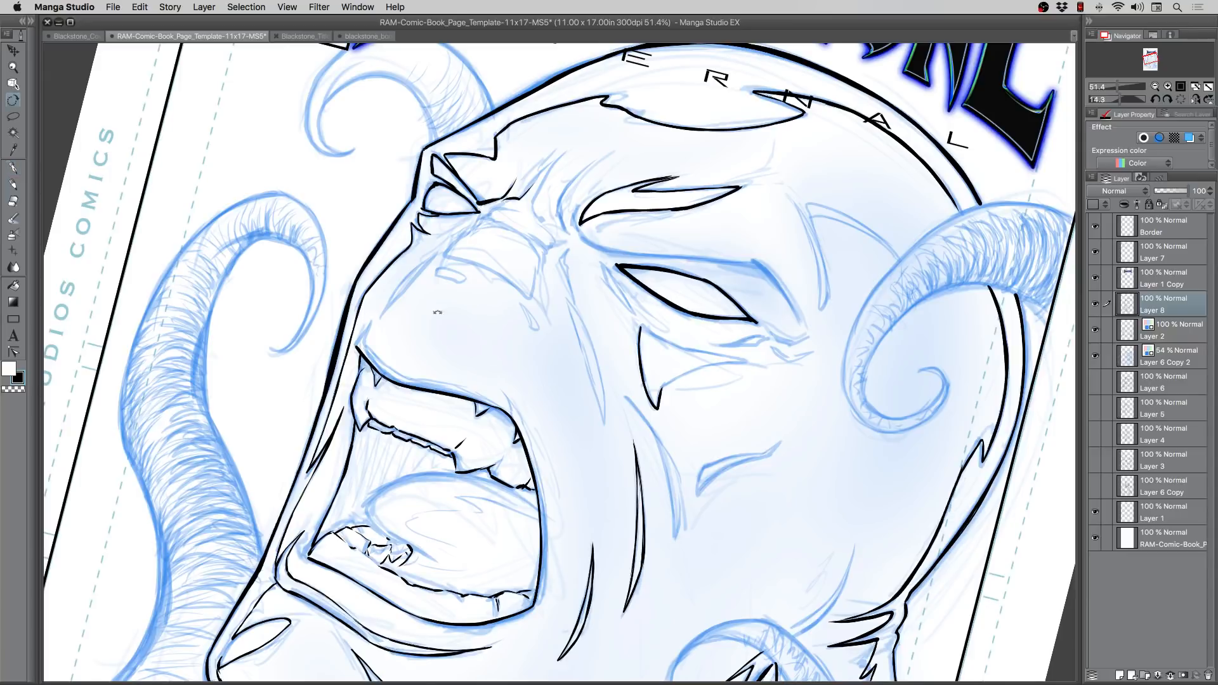
drag(437, 312, 563, 206)
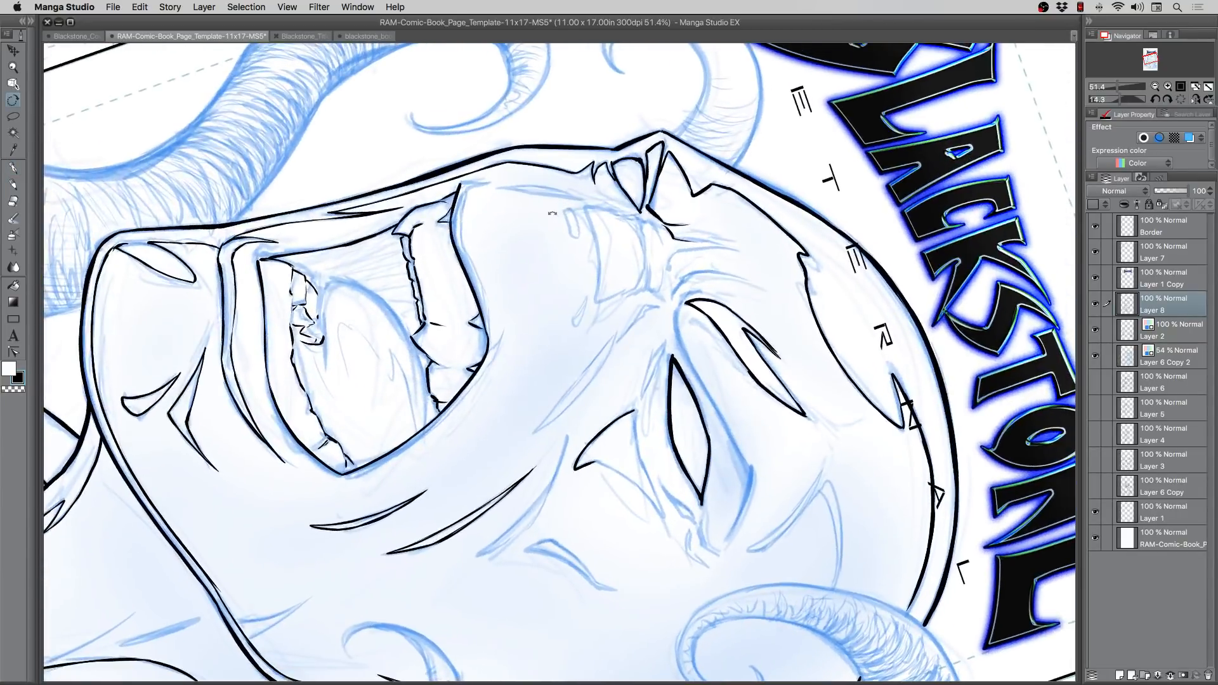
key(p)
drag(476, 443, 446, 324)
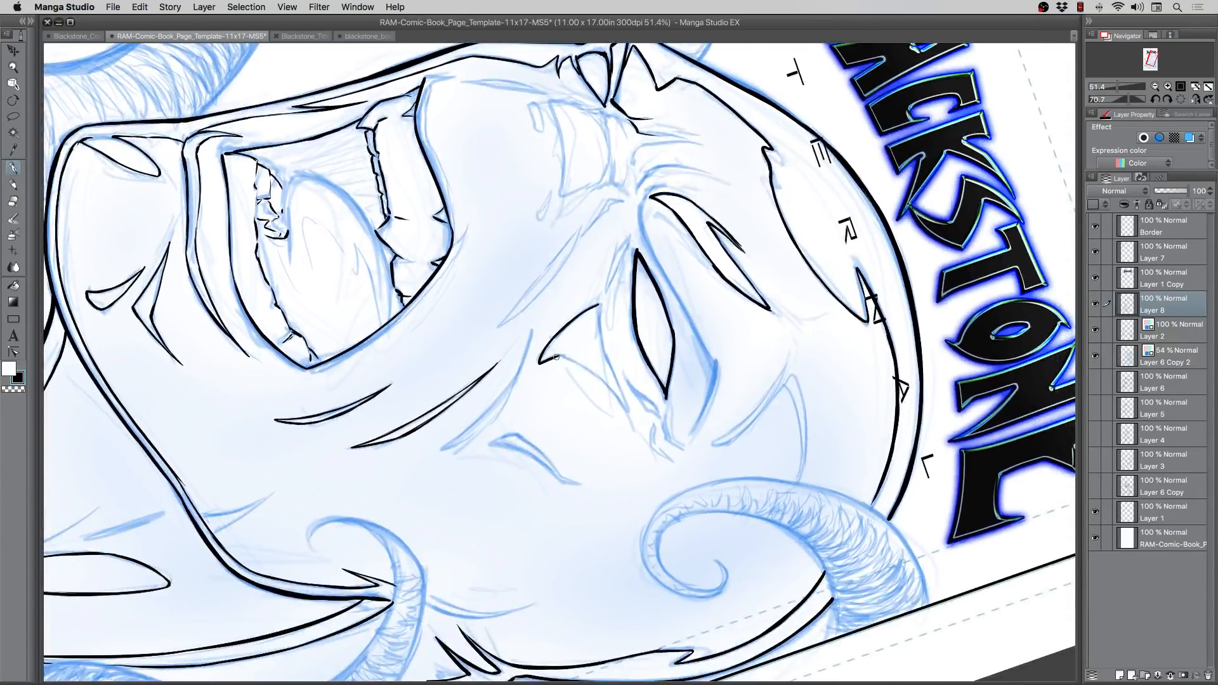
mouse_move(572, 359)
mouse_down()
mouse_move(626, 409)
mouse_move(600, 306)
mouse_up()
mouse_move(644, 198)
mouse_down()
mouse_move(647, 242)
mouse_move(641, 227)
mouse_move(713, 365)
mouse_up()
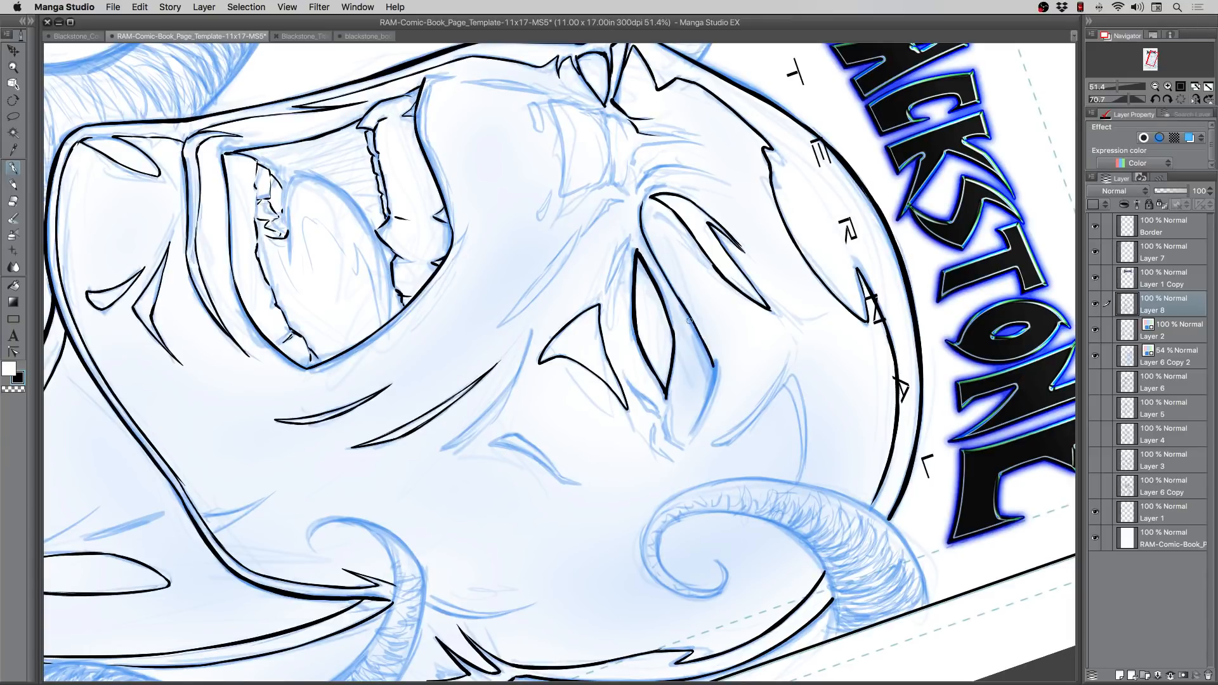
mouse_move(709, 353)
mouse_down()
mouse_move(714, 390)
mouse_move(688, 436)
mouse_move(714, 369)
mouse_up()
Step: Ink the tapered, curved crease lines at the temple between the near eyebrow and the large horn, redoing unsatisfactory strokes
drag(401, 487, 548, 576)
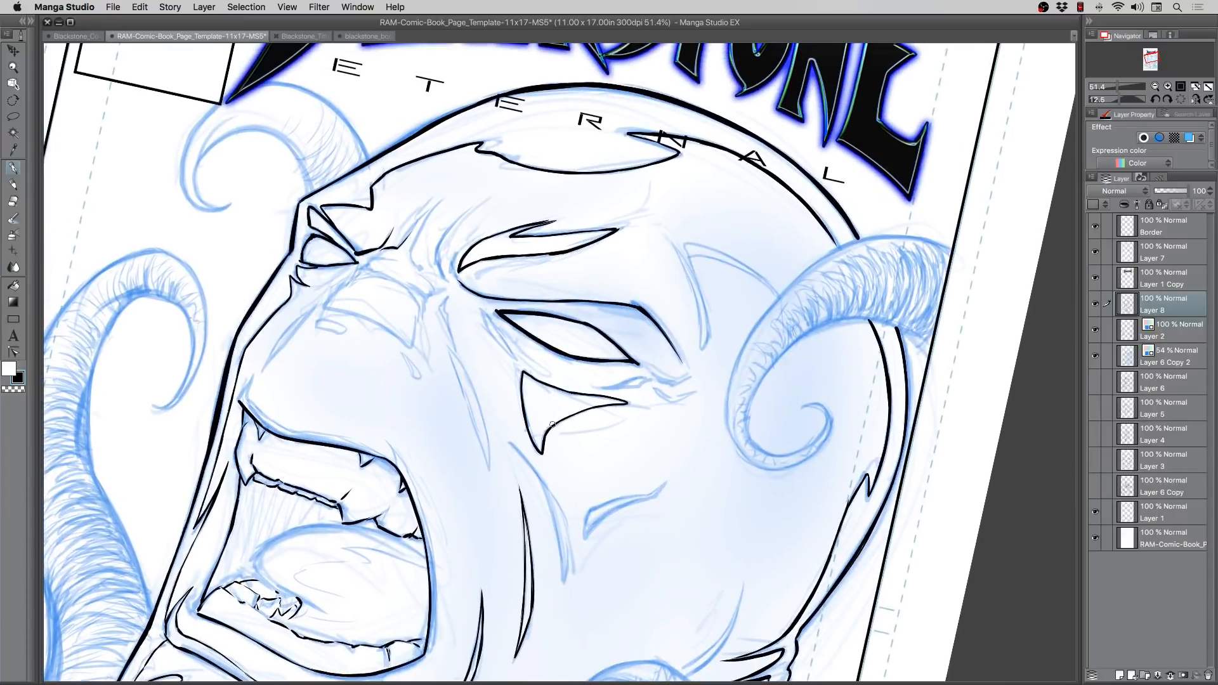
mouse_move(698, 337)
mouse_down()
mouse_move(674, 248)
mouse_move(697, 289)
mouse_move(701, 345)
mouse_up()
drag(688, 315, 545, 219)
drag(726, 381, 758, 441)
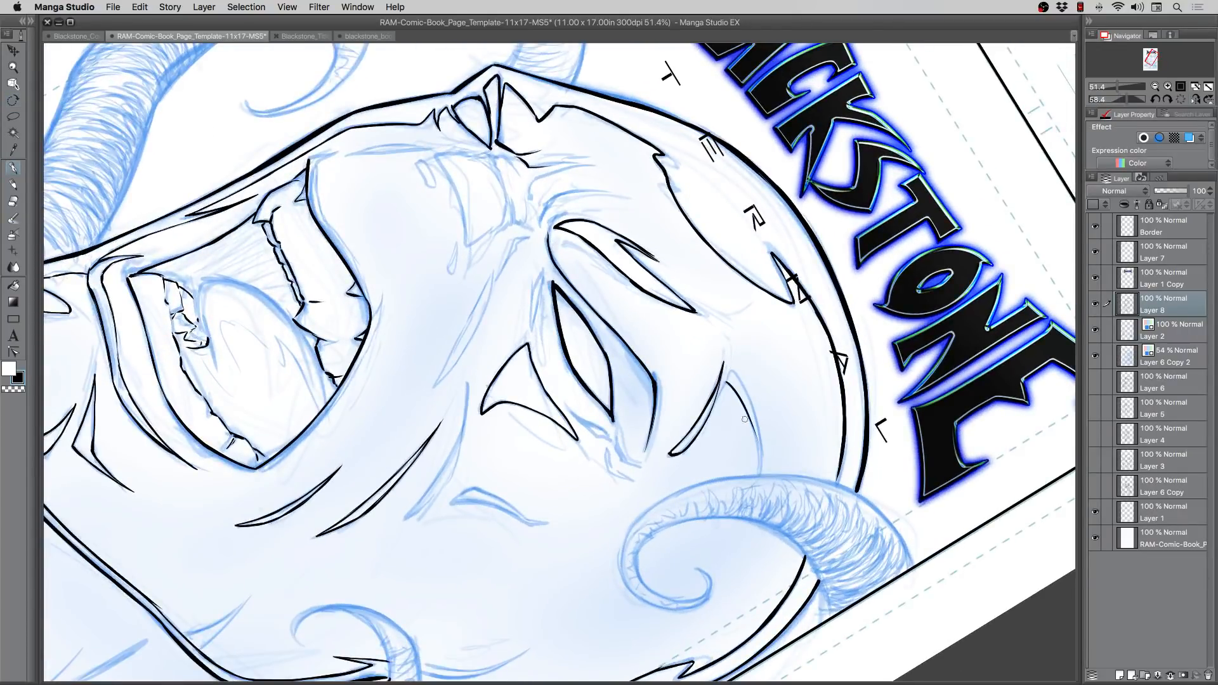
key(super+z)
drag(728, 382, 756, 484)
drag(728, 378, 758, 464)
key(super+z)
drag(749, 401, 759, 469)
Step: Ink the narrow tapered crease on the cheek between the nose and the triangular shape
drag(492, 262, 435, 388)
drag(481, 313, 462, 349)
drag(492, 282, 474, 313)
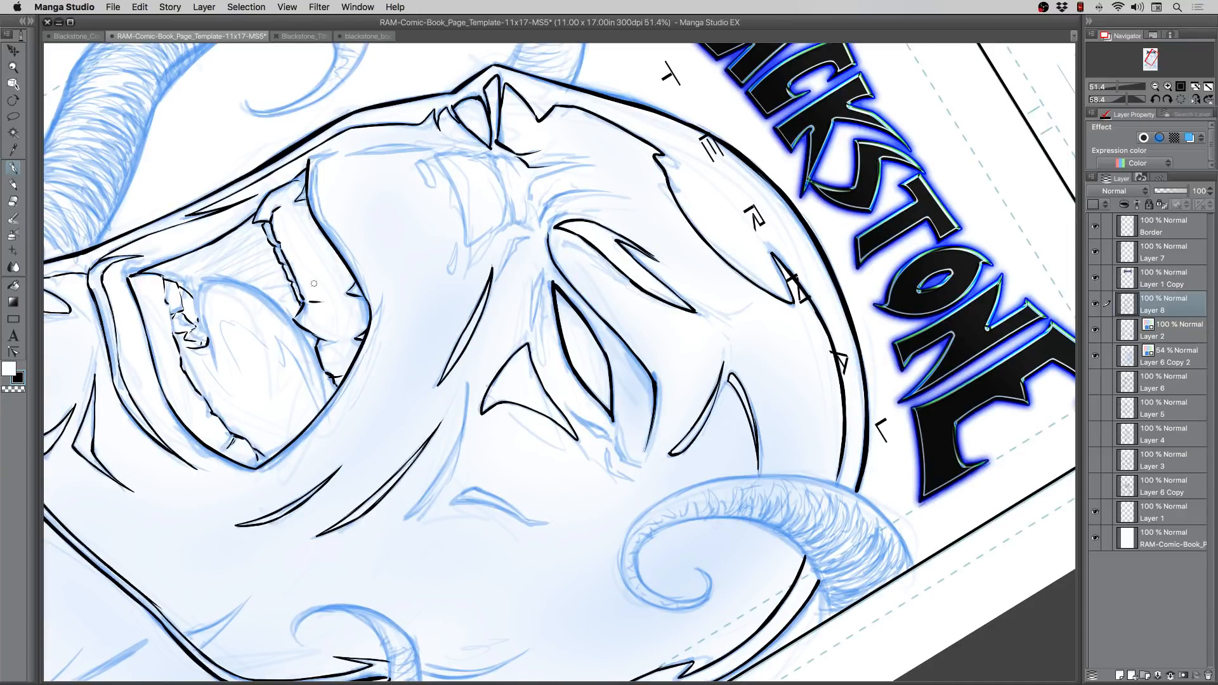
Step: Ink the slim tapered crease along the far side of the nose, above the upper lip
scroll(314, 283, left, 5)
scroll(314, 284, up, 2)
key(r)
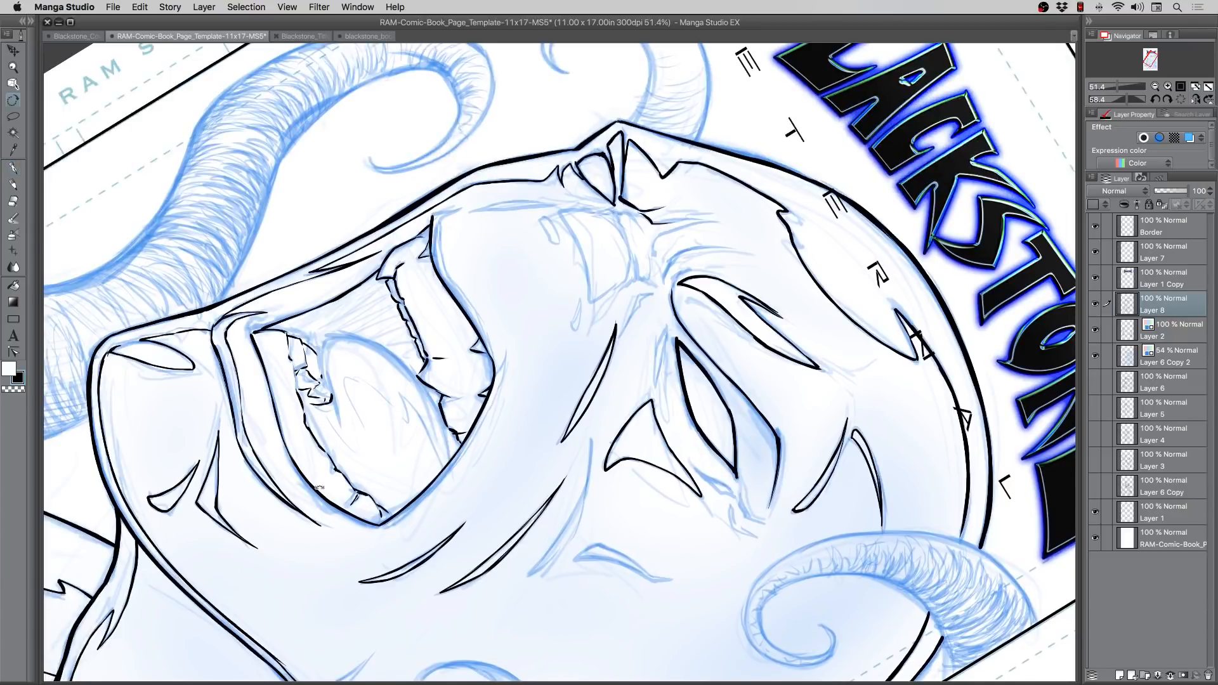
drag(317, 422, 523, 461)
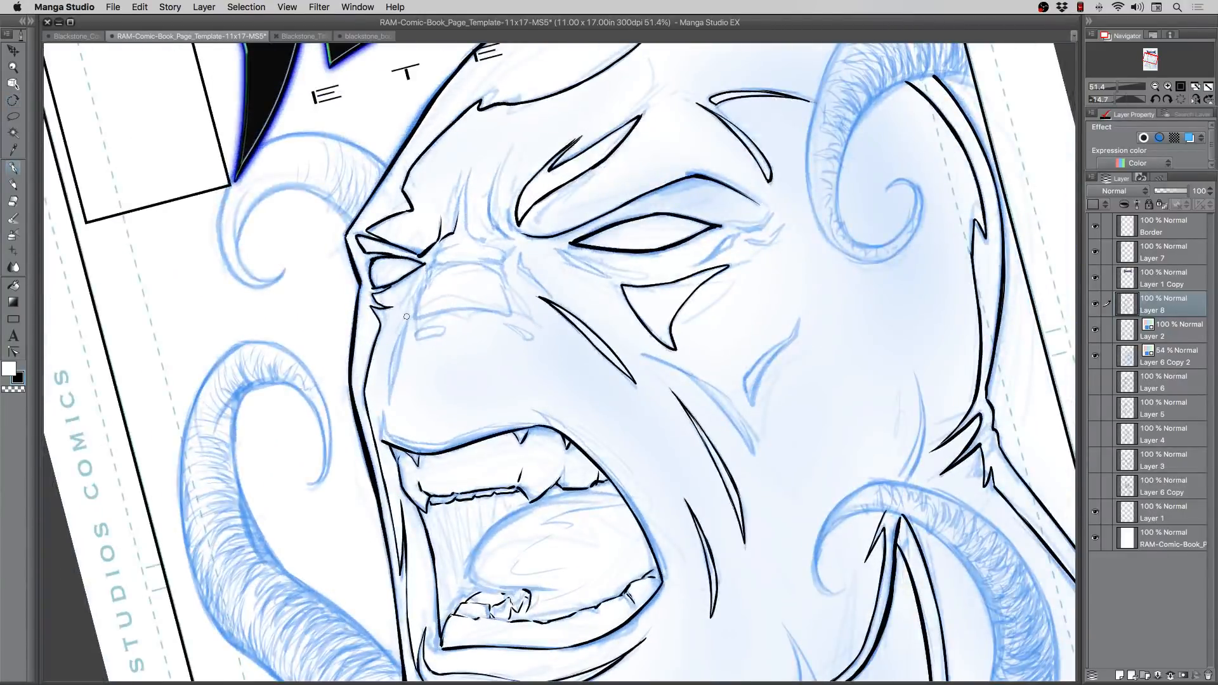
mouse_move(407, 317)
mouse_down()
mouse_move(390, 390)
mouse_move(408, 314)
mouse_up()
key(r)
drag(352, 340, 510, 151)
key(p)
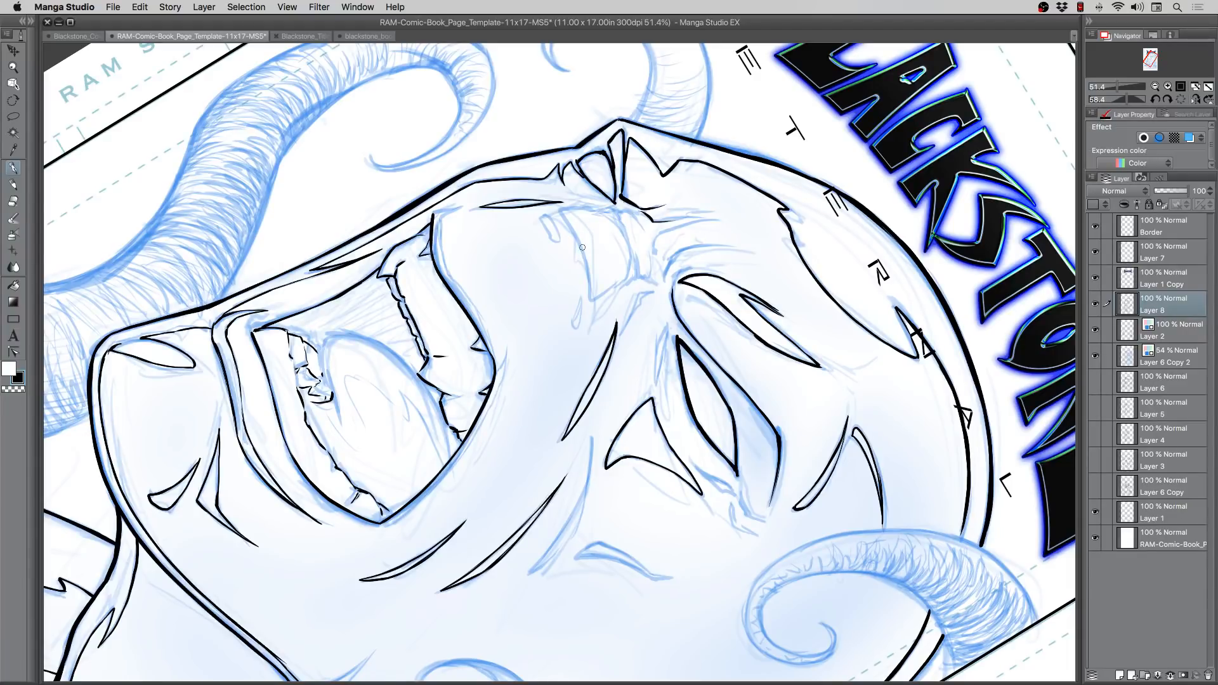
Step: Ink the rounded highlight shape on the nose and the wrinkled folds across its bridge
drag(614, 328, 631, 341)
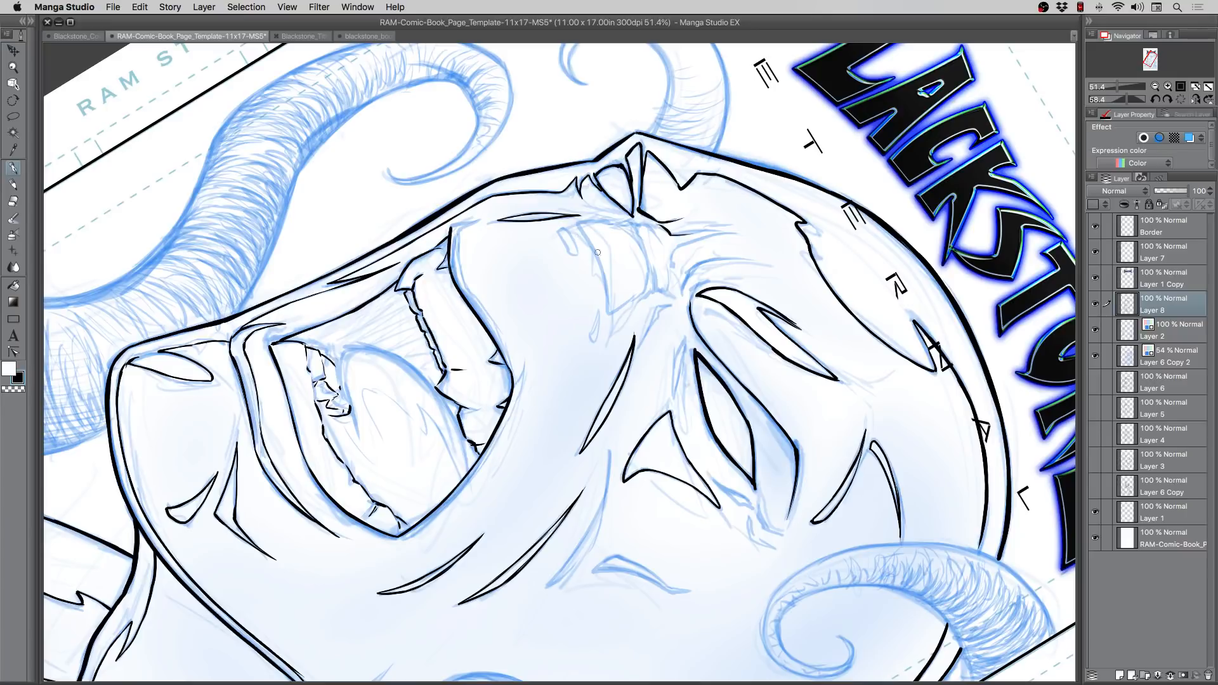
mouse_move(583, 228)
mouse_down()
mouse_move(609, 268)
mouse_move(613, 312)
mouse_move(628, 296)
mouse_up()
mouse_move(584, 229)
mouse_down()
mouse_move(628, 237)
mouse_move(625, 226)
mouse_move(642, 224)
mouse_move(653, 236)
mouse_move(648, 224)
mouse_up()
mouse_move(646, 251)
mouse_down()
mouse_move(654, 289)
mouse_move(670, 269)
mouse_move(663, 256)
mouse_move(664, 284)
mouse_move(676, 246)
mouse_up()
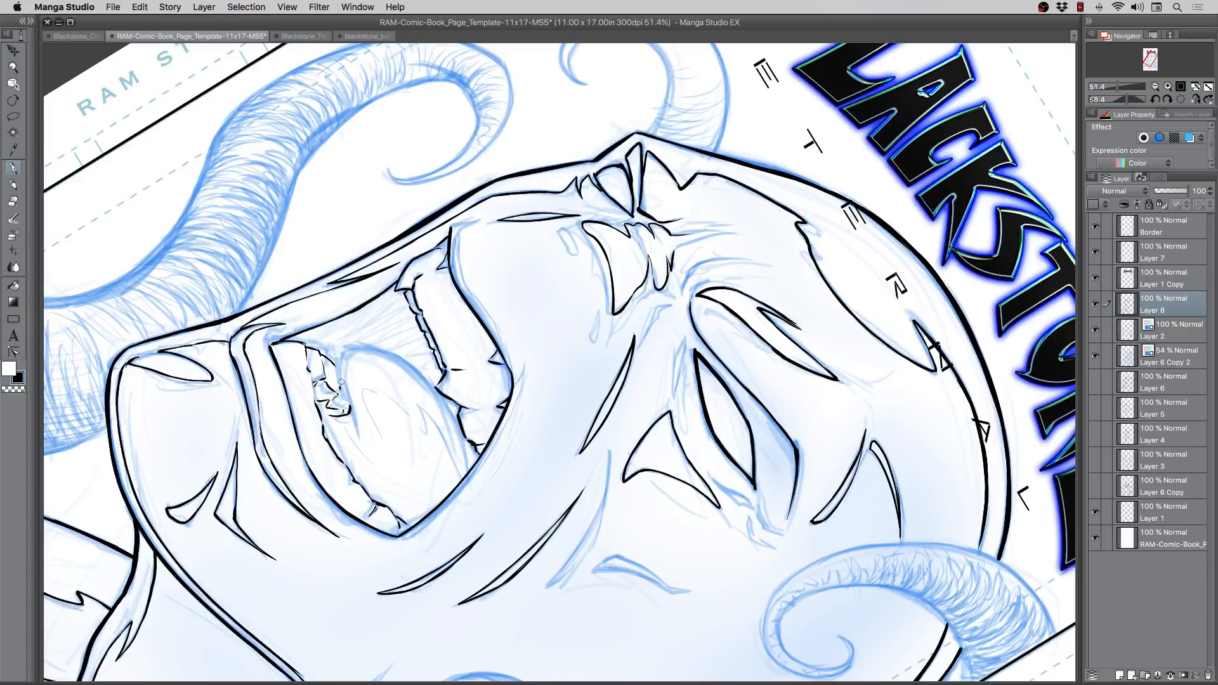
Step: Ink the tapered furrow lines between the eyebrows above the bridge of the nose
key(shift+space)
mouse_move(788, 202)
mouse_down()
mouse_move(743, 152)
mouse_move(617, 89)
mouse_move(524, 84)
mouse_up()
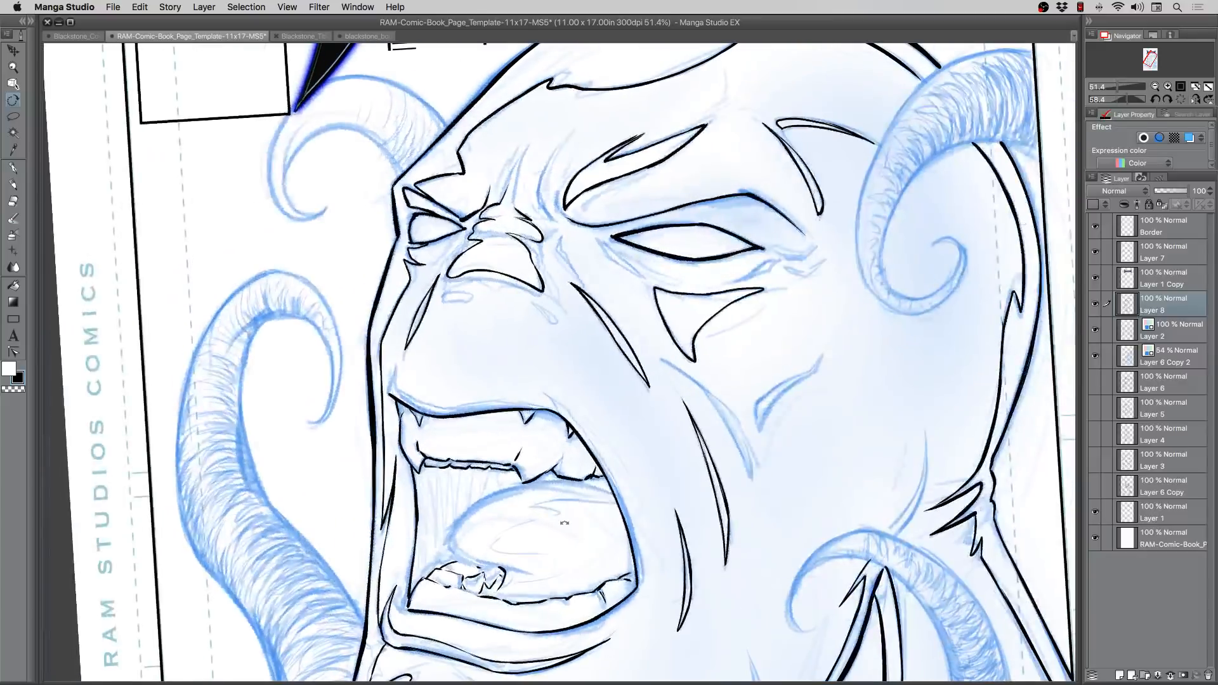
mouse_move(550, 219)
mouse_down()
mouse_move(554, 148)
mouse_move(533, 204)
mouse_move(534, 188)
mouse_move(550, 220)
mouse_move(563, 180)
mouse_move(558, 204)
mouse_up()
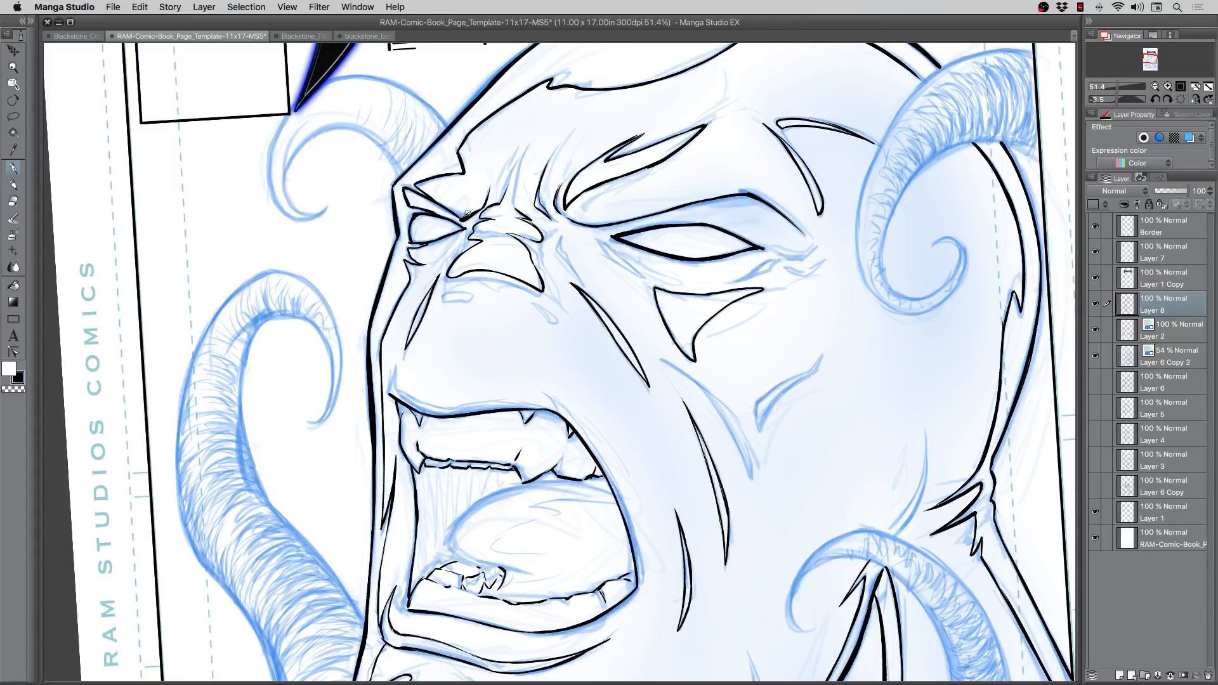
drag(480, 201, 490, 169)
Step: Draw two angular practice contour lines in the empty area beneath the corner box and thicken them with overlapping strokes
drag(455, 377, 704, 492)
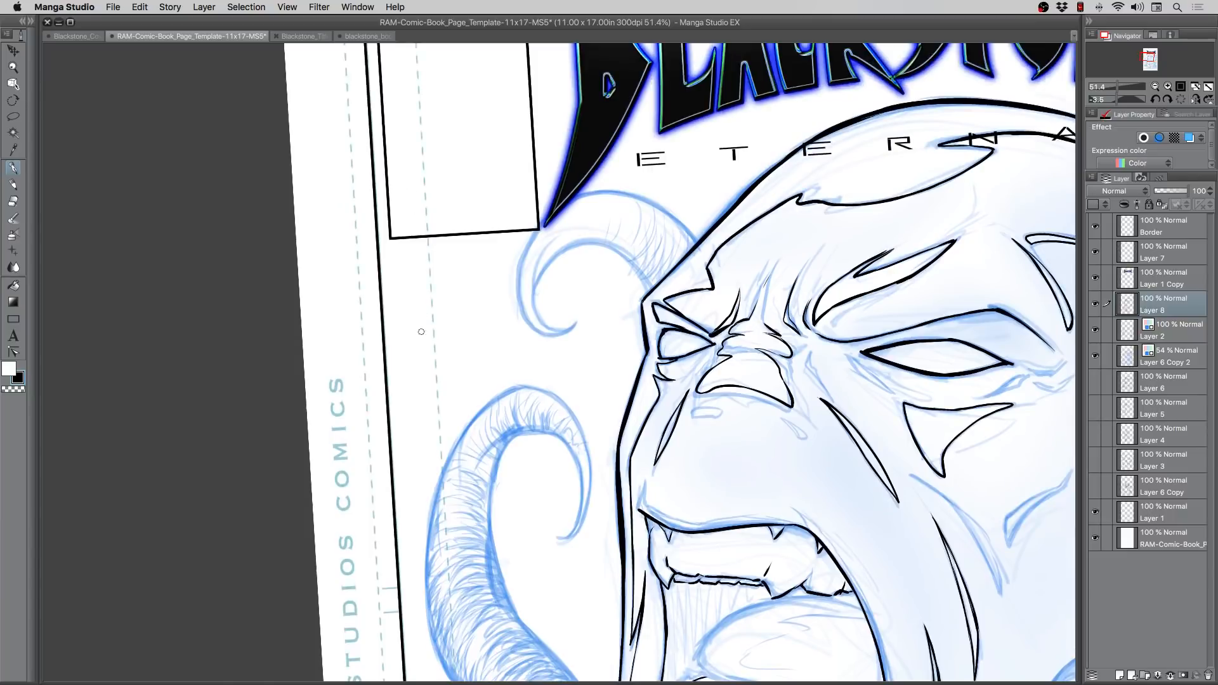
drag(411, 266, 442, 456)
mouse_move(458, 246)
mouse_down()
mouse_move(473, 320)
mouse_move(466, 375)
mouse_move(481, 400)
mouse_move(463, 482)
mouse_up()
drag(435, 423, 450, 507)
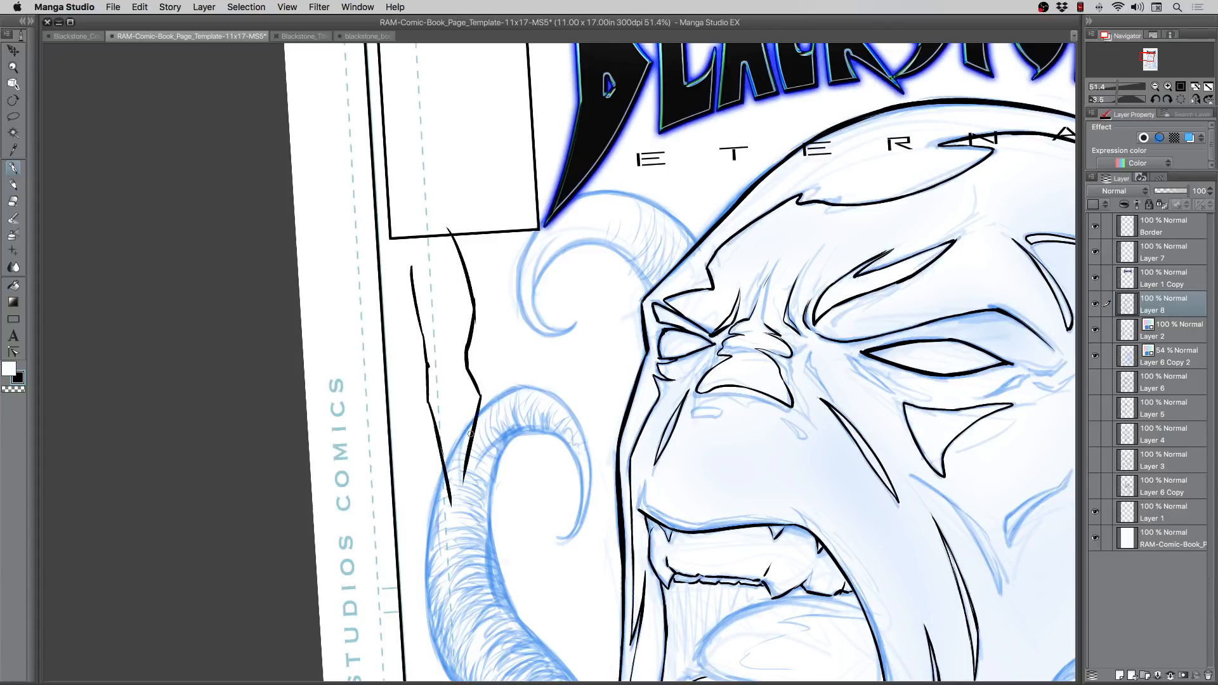
drag(471, 433, 465, 500)
drag(432, 415, 426, 361)
drag(406, 263, 425, 389)
mouse_move(447, 229)
mouse_down()
mouse_move(472, 310)
mouse_move(475, 418)
mouse_up()
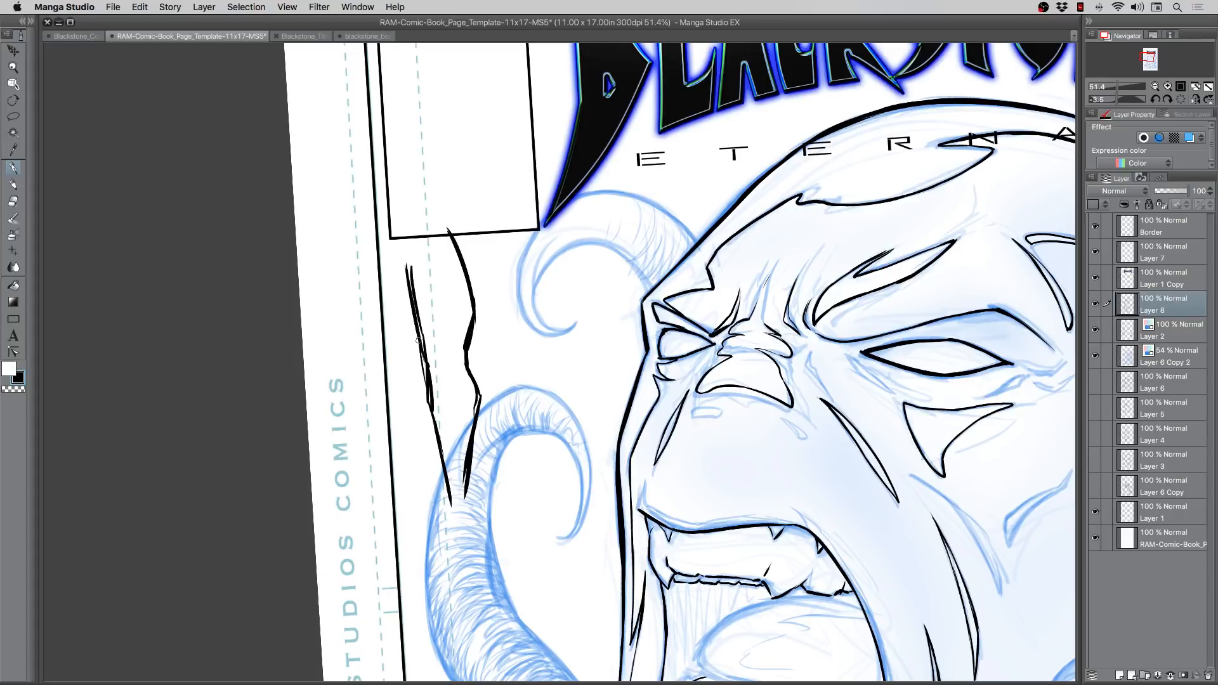
Step: Undo all the practice contour strokes in the empty area beneath the corner box
mouse_move(452, 498)
mouse_down()
mouse_move(455, 553)
mouse_move(482, 549)
mouse_move(478, 574)
mouse_move(454, 566)
mouse_move(453, 548)
mouse_up()
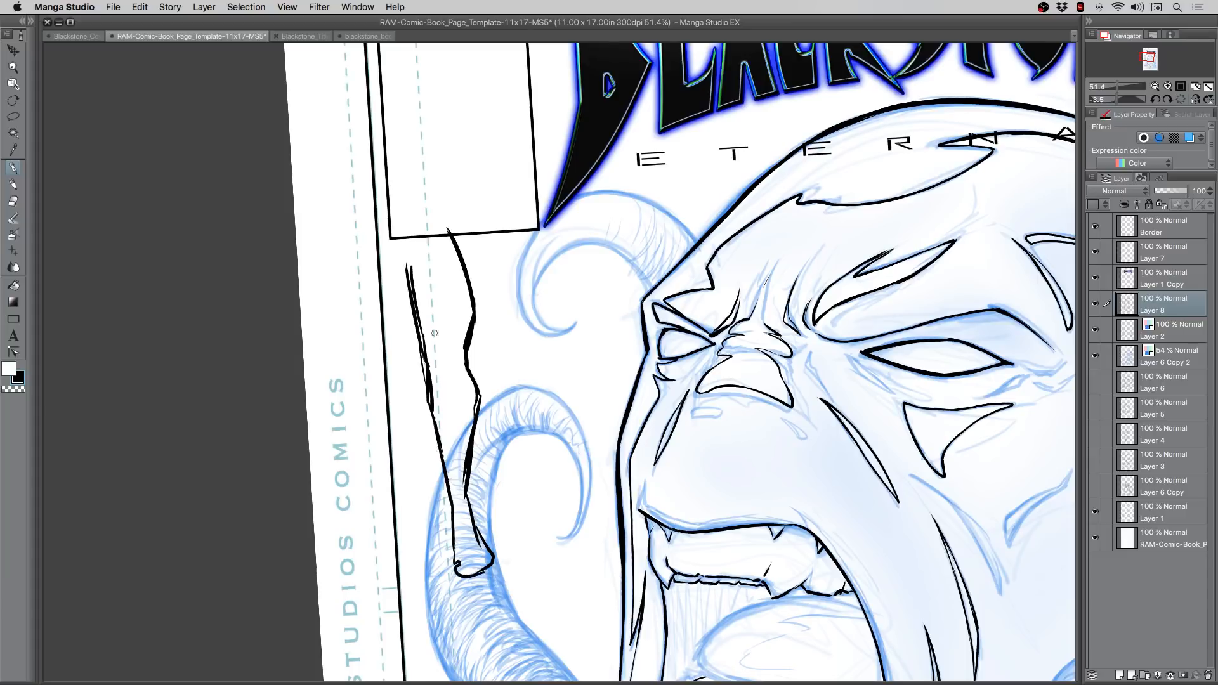
drag(455, 375, 453, 388)
key(super+z)
key(super+z)
key(super+z)
key(super+z)
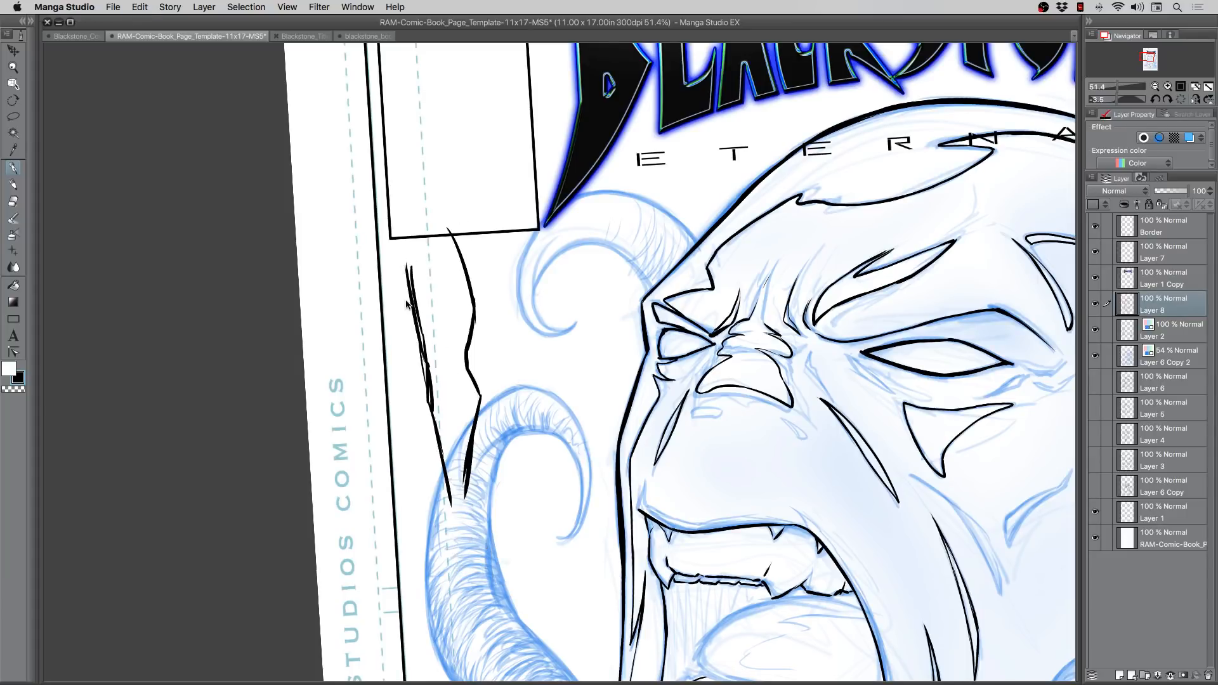
key(super+z)
key(super+z)
key(super+z)
key(super+z)
key(super+z)
key(super+z)
key(super+z)
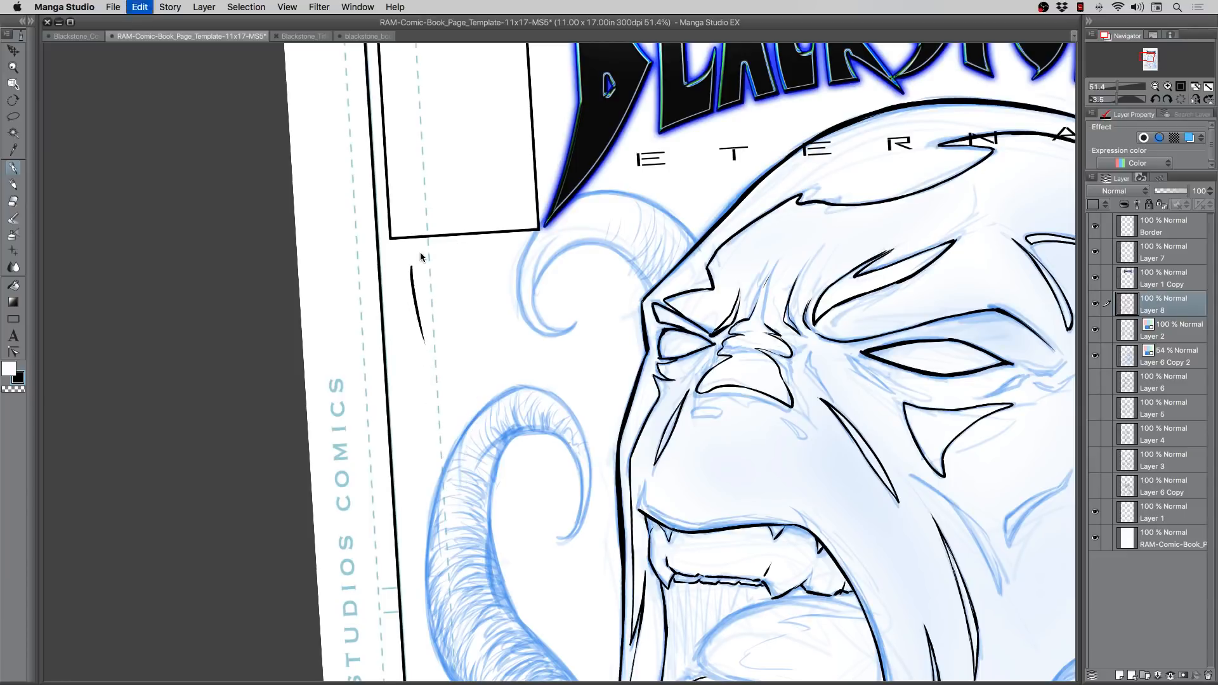
key(super+z)
Step: Ink the short creases beneath the near eye and the angular tapered fold on the cheek
drag(652, 387, 388, 314)
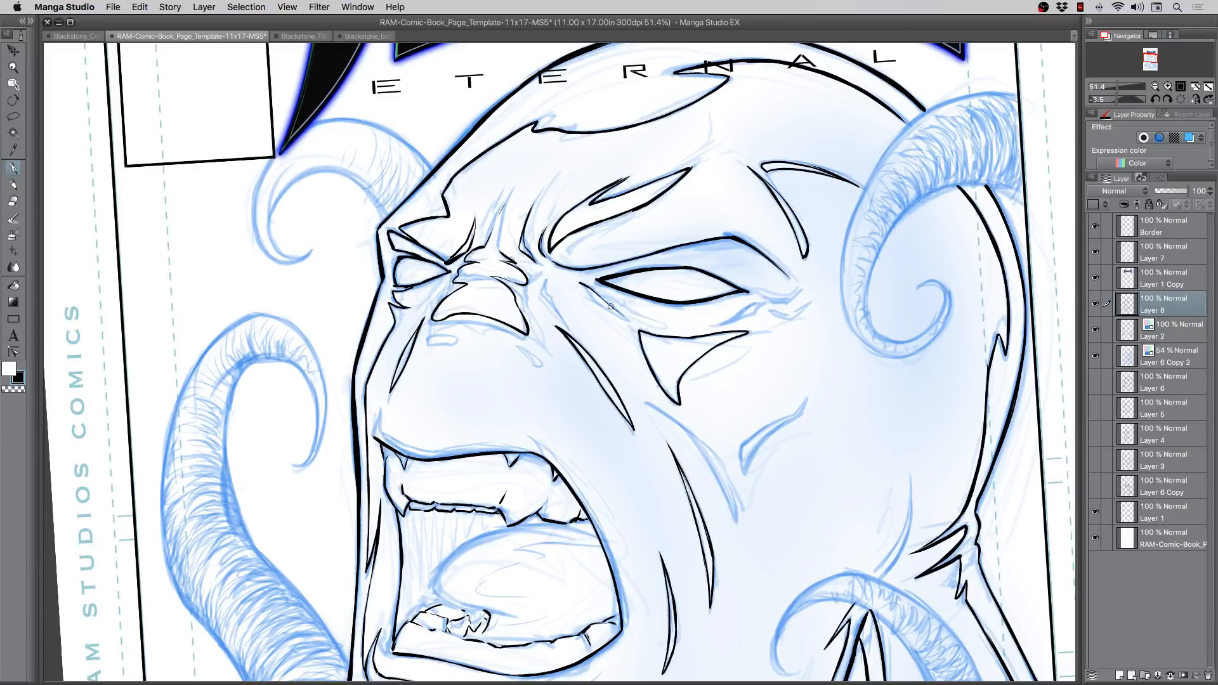
drag(628, 320, 583, 290)
mouse_move(760, 301)
mouse_down()
mouse_move(724, 322)
mouse_move(769, 300)
mouse_up()
mouse_move(808, 393)
mouse_down()
mouse_move(744, 444)
mouse_move(747, 463)
mouse_move(770, 438)
mouse_up()
drag(768, 441, 807, 398)
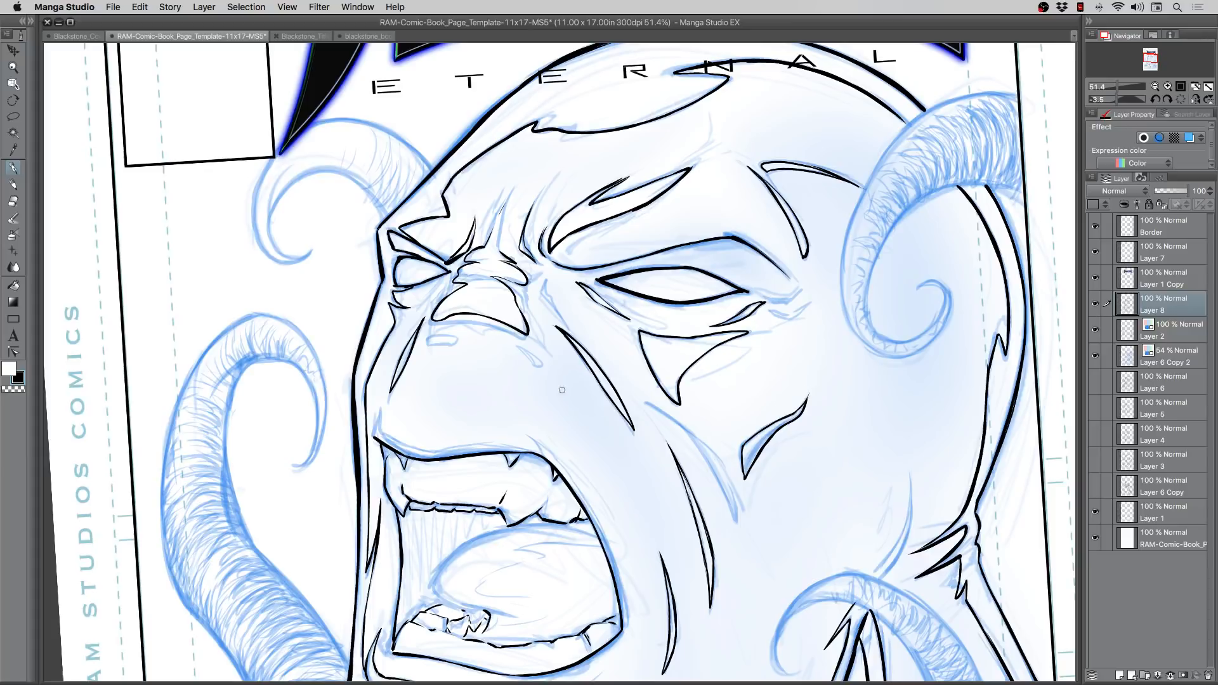
Step: Draw a bold demonstration triangle on the near cheek, an arrow toward the brow and a shape beside the eye, and undo them
mouse_move(645, 454)
mouse_down()
mouse_move(602, 367)
mouse_move(604, 334)
mouse_move(757, 348)
mouse_move(672, 467)
mouse_move(638, 441)
mouse_move(587, 342)
mouse_move(733, 337)
mouse_move(675, 475)
mouse_up()
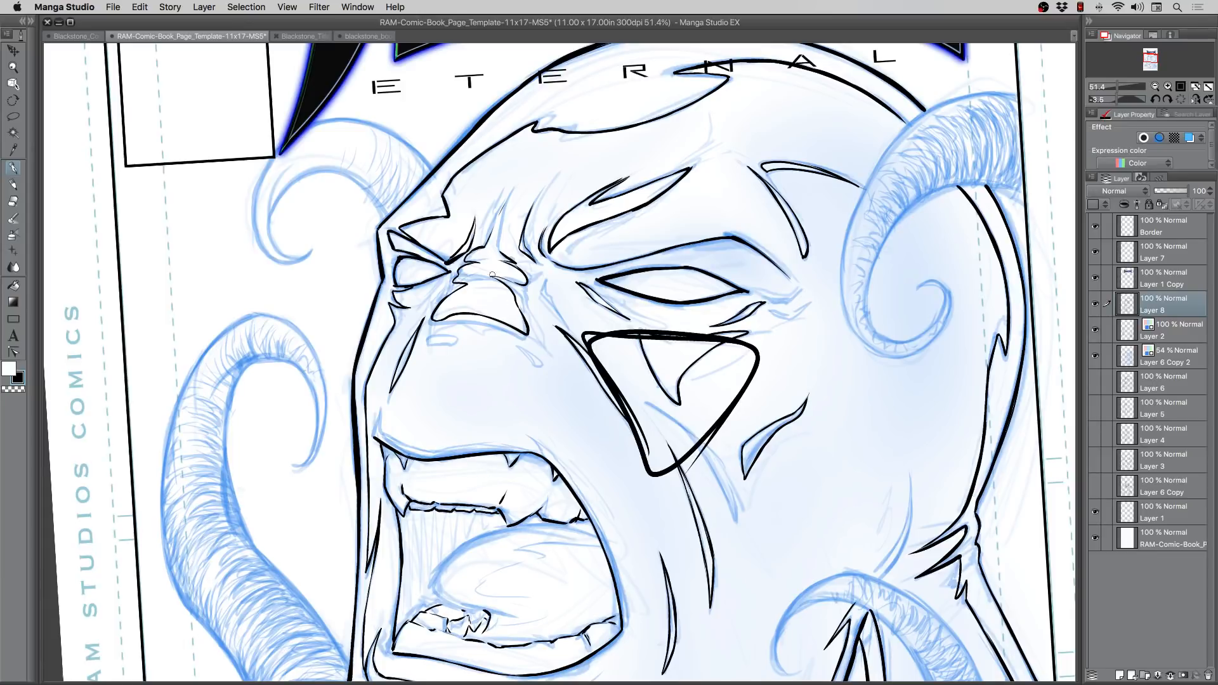
mouse_move(335, 141)
mouse_down()
mouse_move(373, 193)
mouse_move(373, 172)
mouse_up()
mouse_move(718, 262)
mouse_down()
mouse_move(781, 295)
mouse_move(736, 287)
mouse_up()
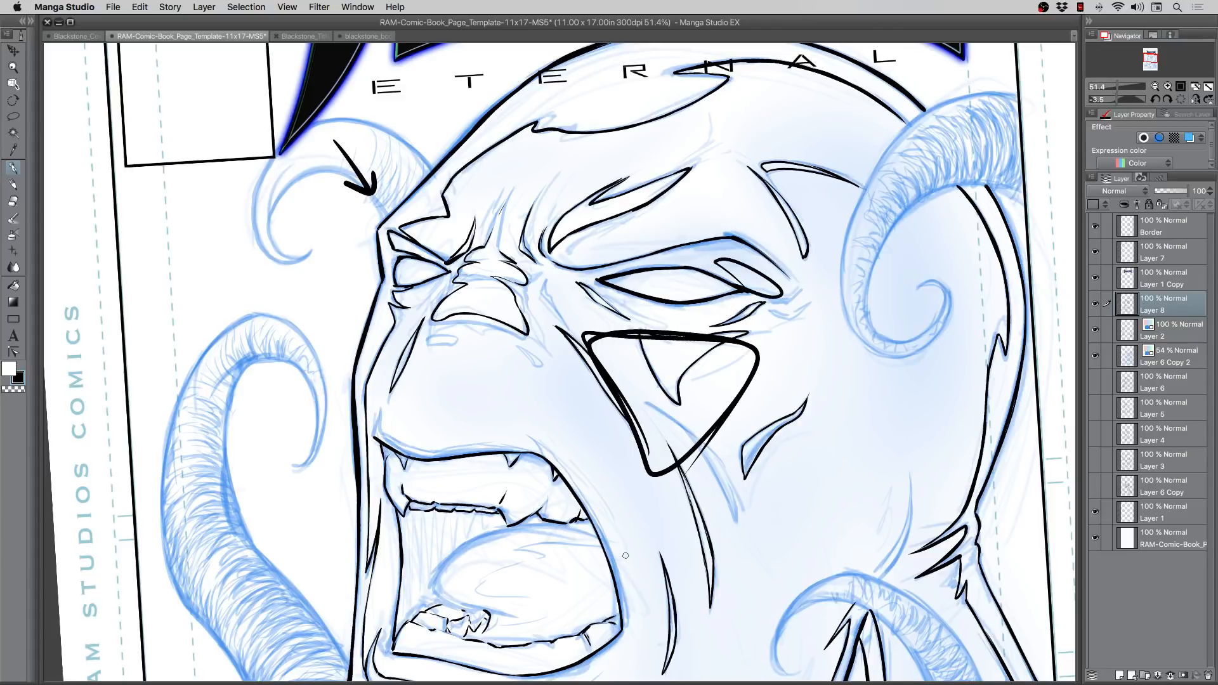
key(super+z)
key(super+z)
key(super+z)
key(super+z)
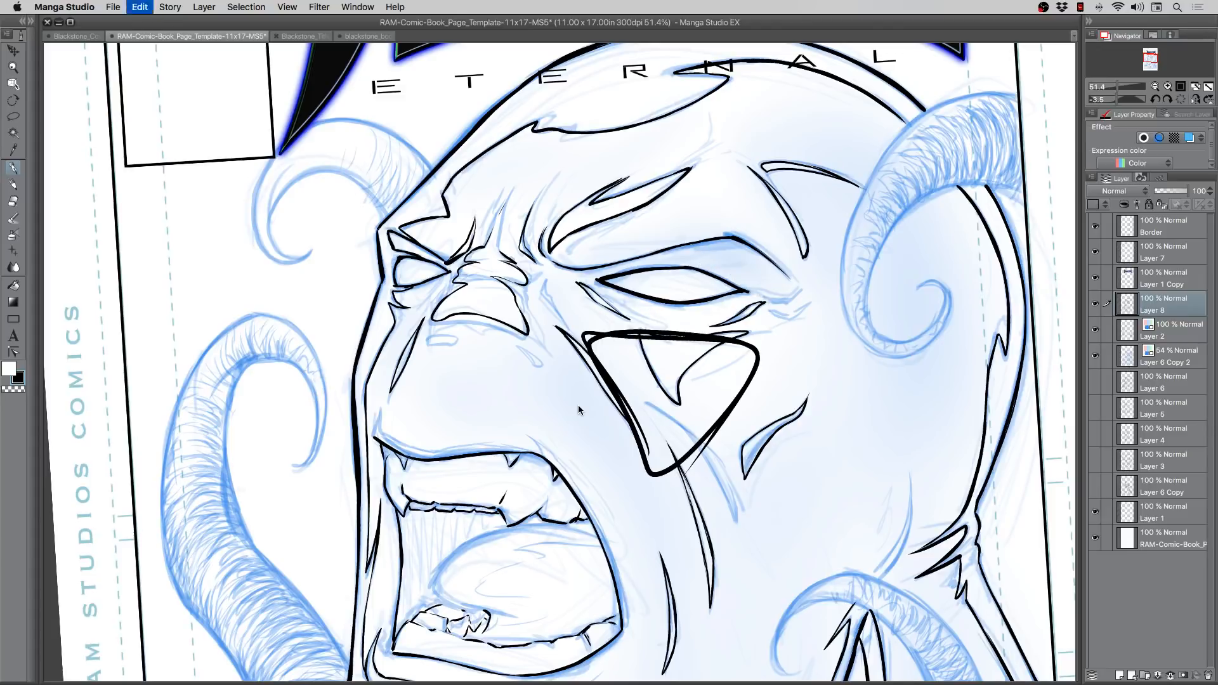
Step: Ink the tapered crease at the back of the jaw and the thin sliver highlight on the neck below the jawline
scroll(579, 406, down, 5)
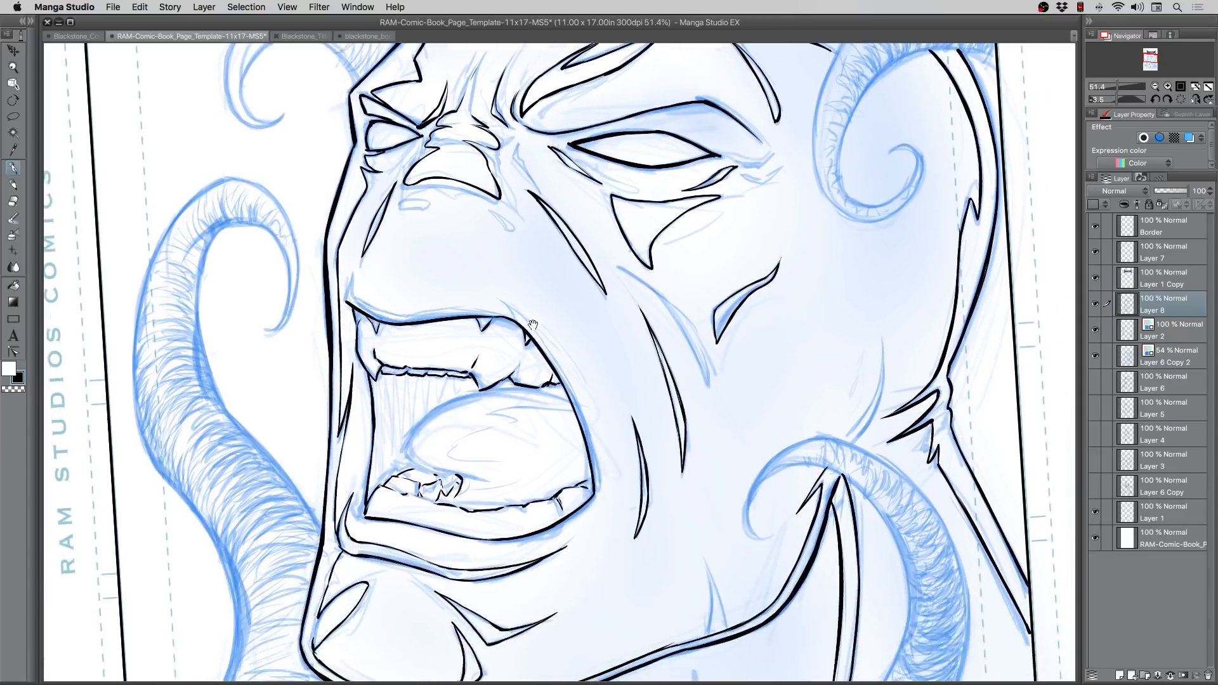
mouse_move(841, 439)
mouse_down()
mouse_move(883, 352)
mouse_move(861, 437)
mouse_move(839, 360)
mouse_move(901, 399)
mouse_up()
drag(429, 489, 430, 362)
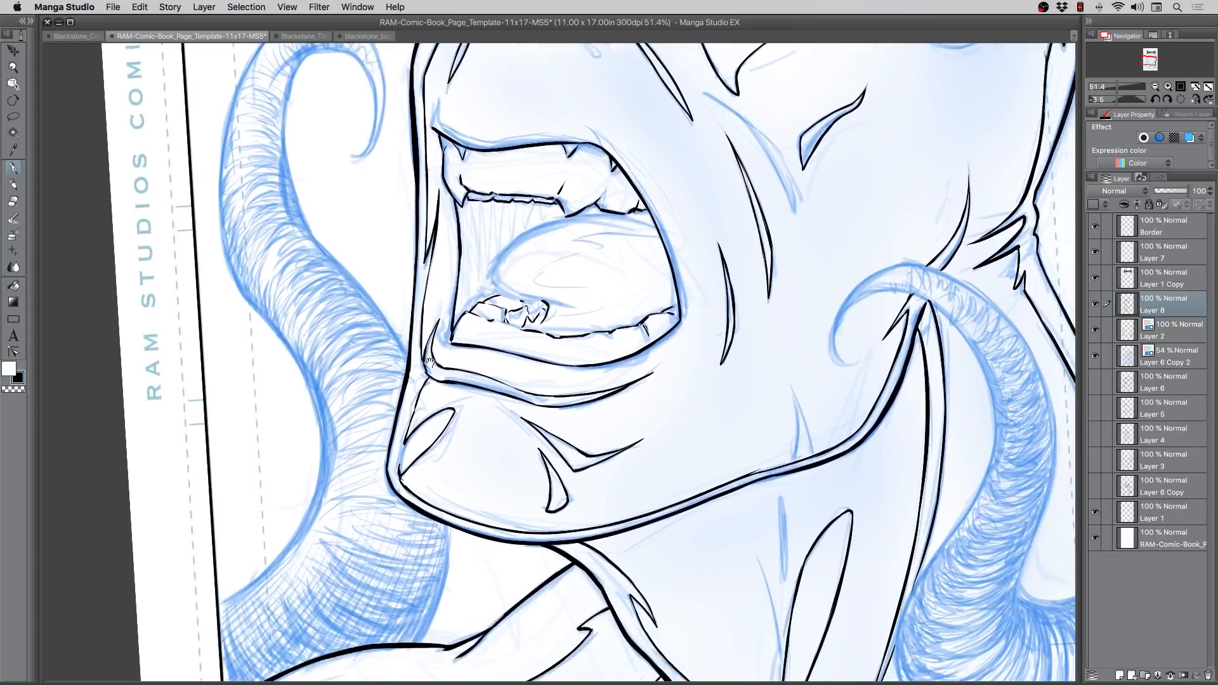
mouse_move(500, 442)
mouse_down()
mouse_move(393, 353)
mouse_move(381, 308)
mouse_up()
drag(677, 396, 682, 485)
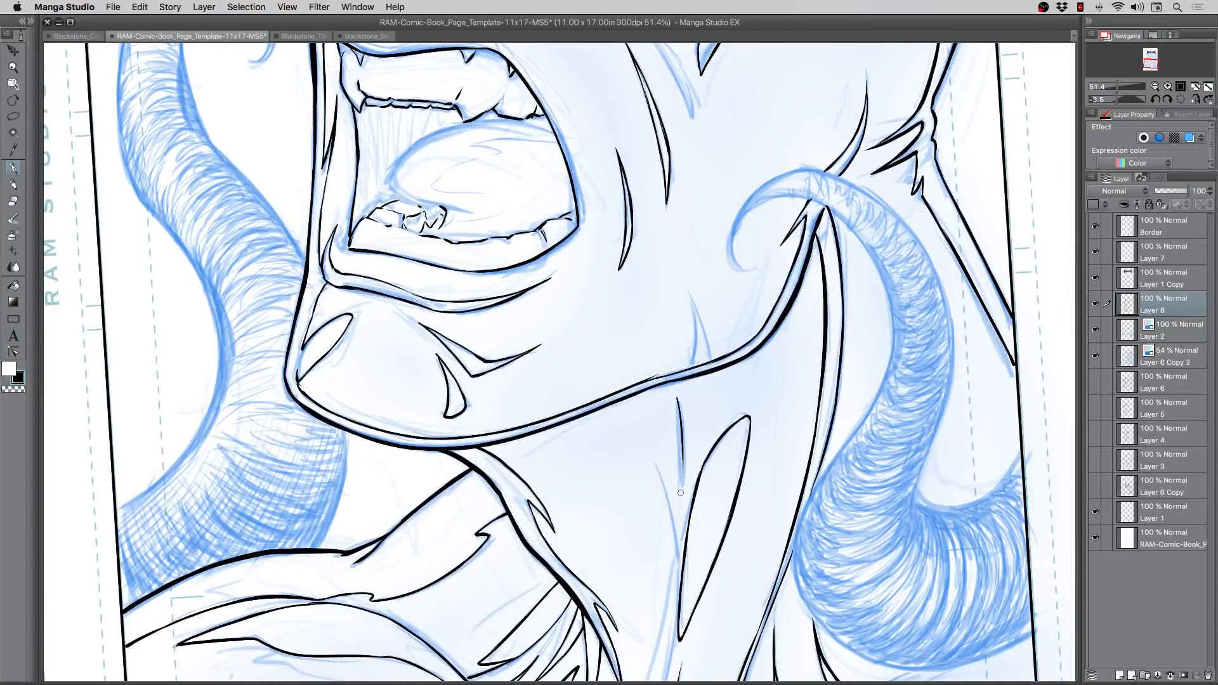
drag(677, 398, 683, 491)
mouse_move(682, 444)
mouse_down()
mouse_move(681, 507)
mouse_move(684, 496)
mouse_up()
scroll(530, 578, down, 5)
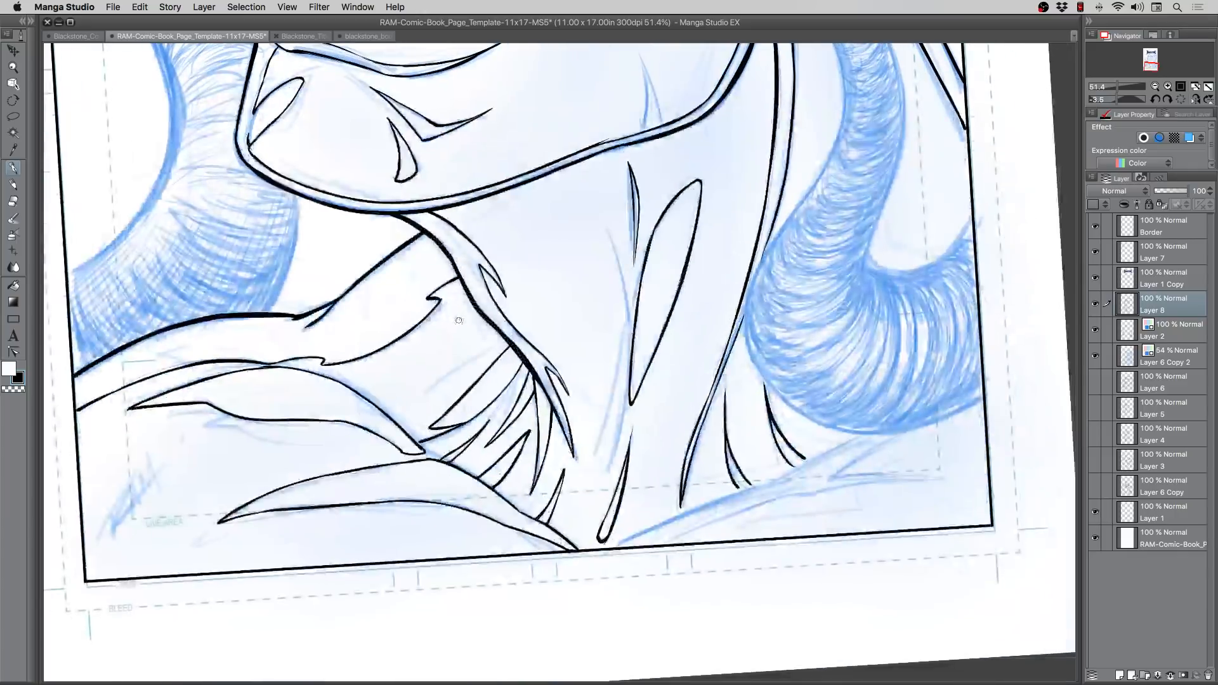
drag(632, 214, 636, 270)
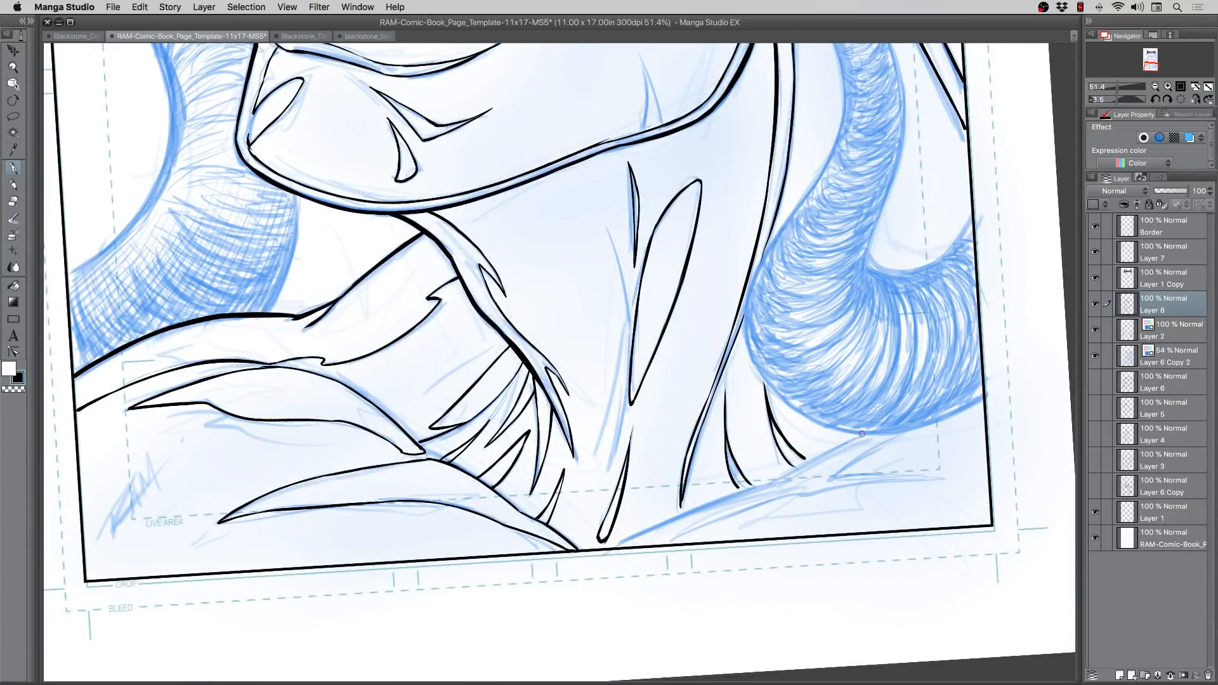
Step: Ink the near collarbone's upper line and the forked fold beneath it down to the panel border
mouse_move(862, 434)
mouse_down()
mouse_move(614, 547)
mouse_move(625, 542)
mouse_up()
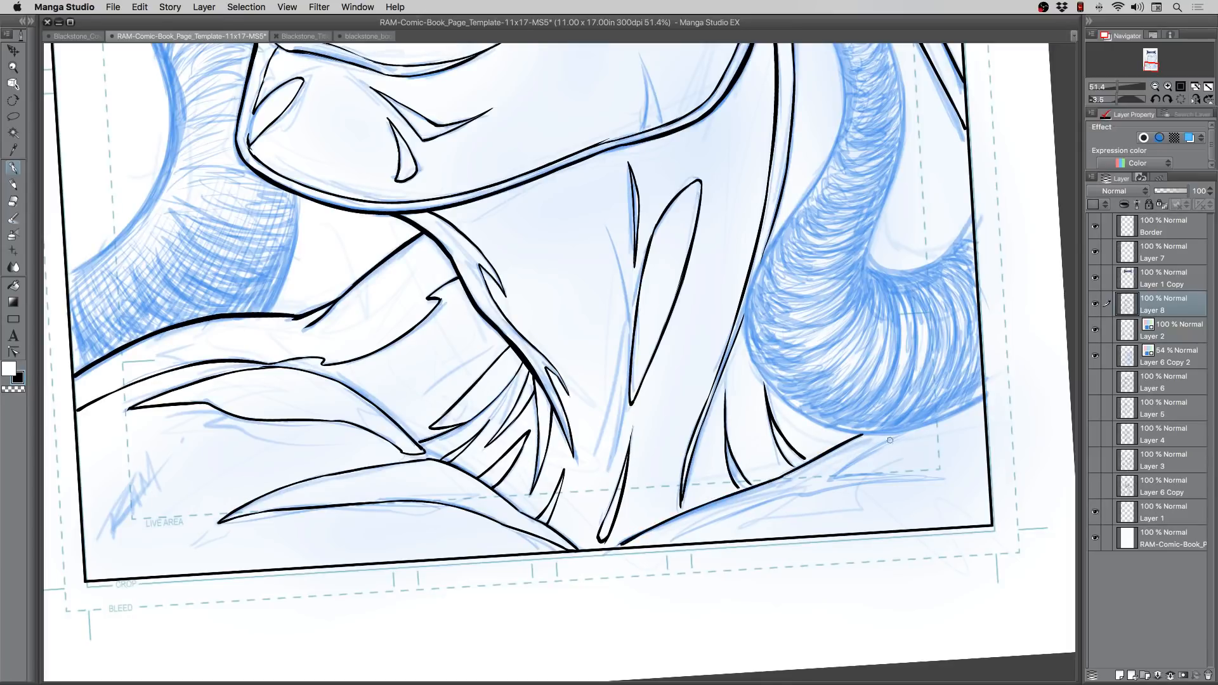
mouse_move(908, 431)
mouse_down()
mouse_move(851, 463)
mouse_move(917, 472)
mouse_move(866, 475)
mouse_move(937, 474)
mouse_move(807, 487)
mouse_move(841, 481)
mouse_move(791, 492)
mouse_move(844, 482)
mouse_move(776, 495)
mouse_move(806, 488)
mouse_move(655, 546)
mouse_move(723, 516)
mouse_move(663, 544)
mouse_up()
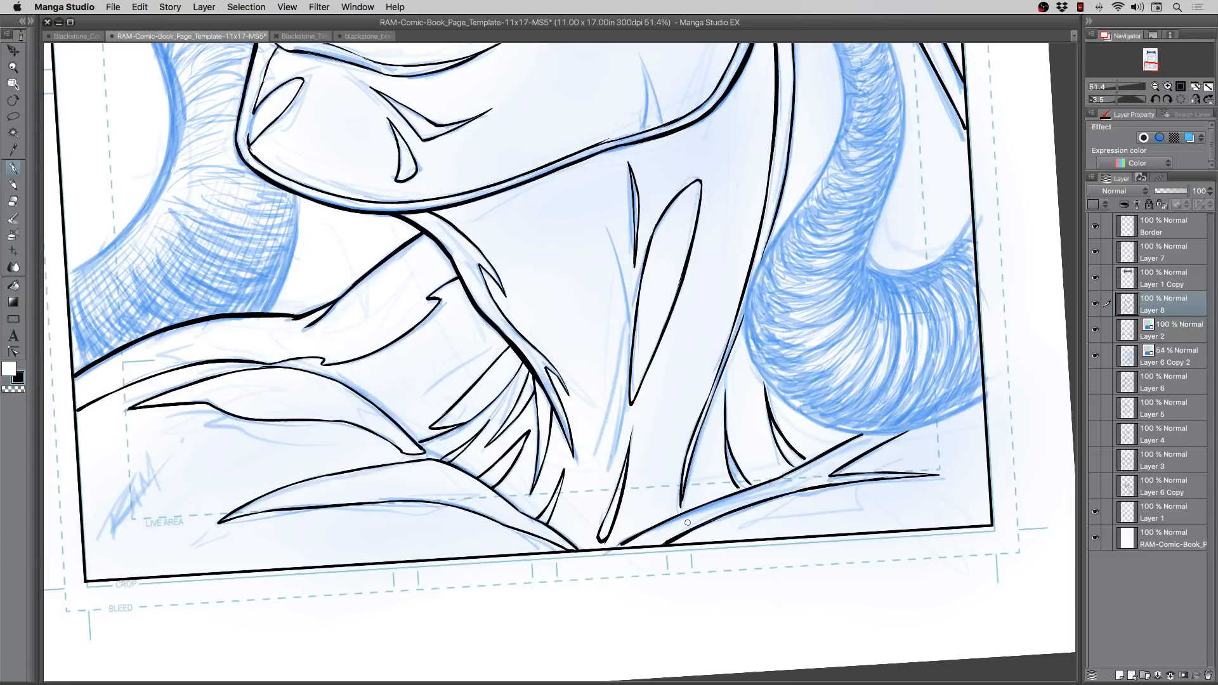
Step: Close the outline of the far shoulder's shadow along the panel border and fill it with solid black
drag(366, 372, 472, 414)
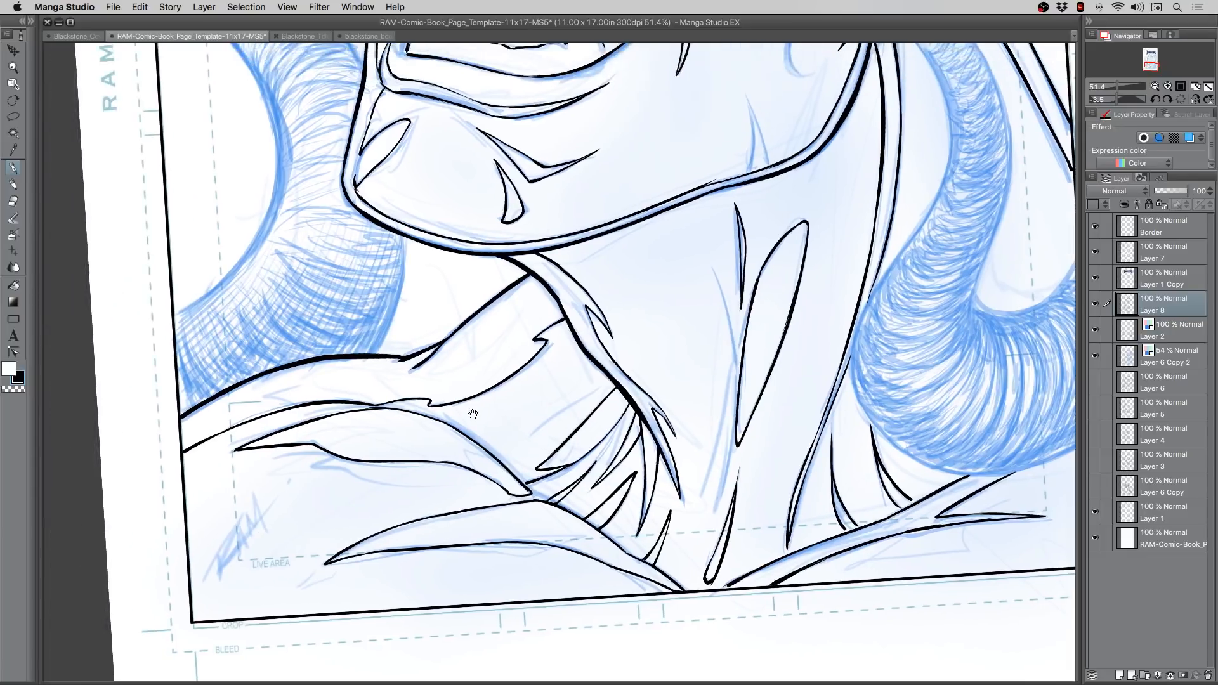
mouse_move(182, 453)
mouse_down()
mouse_move(354, 399)
mouse_move(365, 552)
mouse_move(496, 508)
mouse_up()
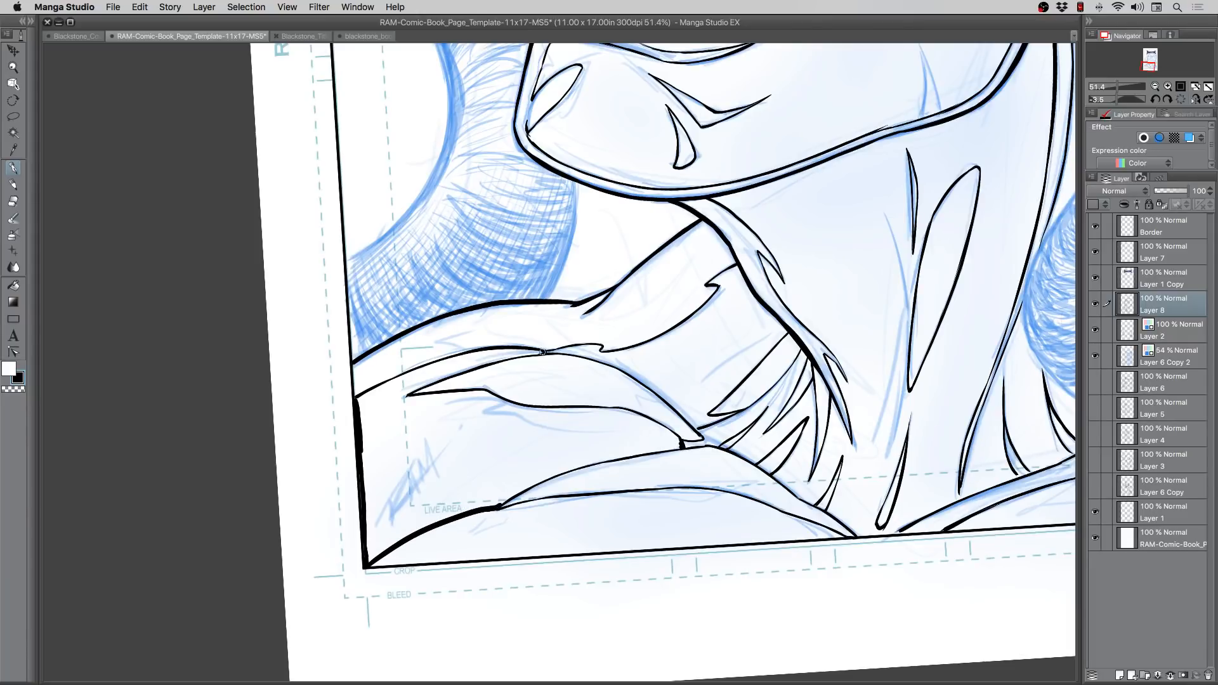
click(13, 284)
click(432, 440)
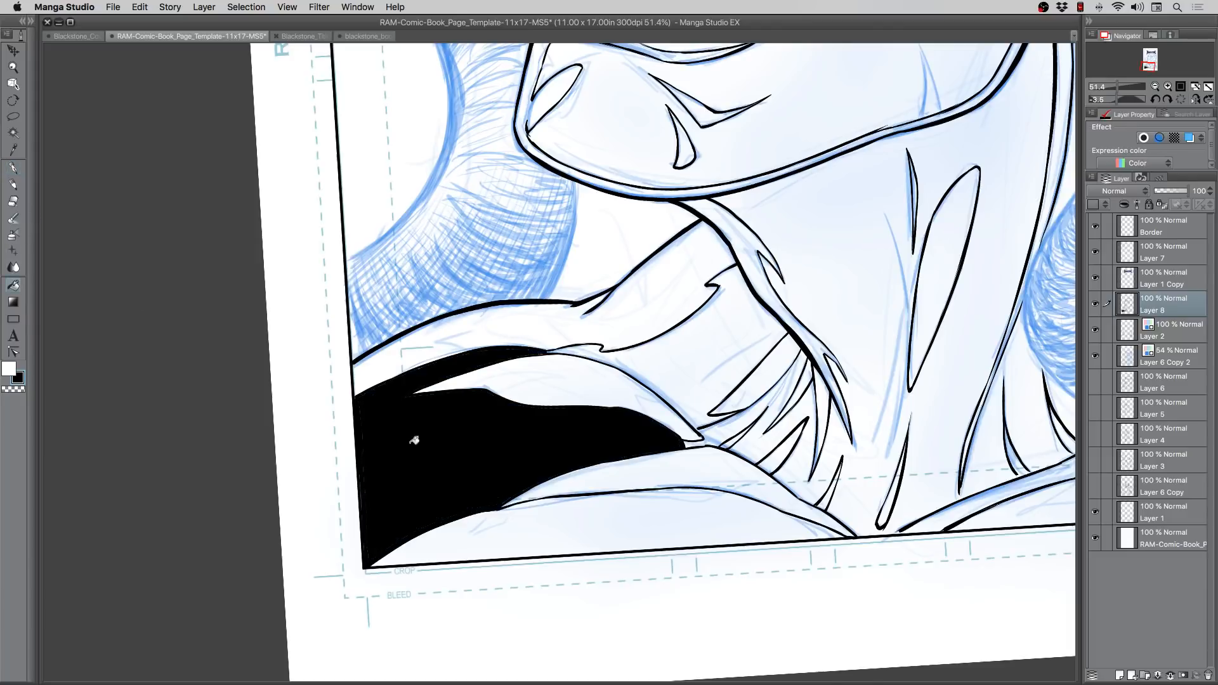
Step: Close the shadow outline between the far shoulder and the neck folds and fill it with solid black
click(12, 167)
drag(613, 483, 686, 505)
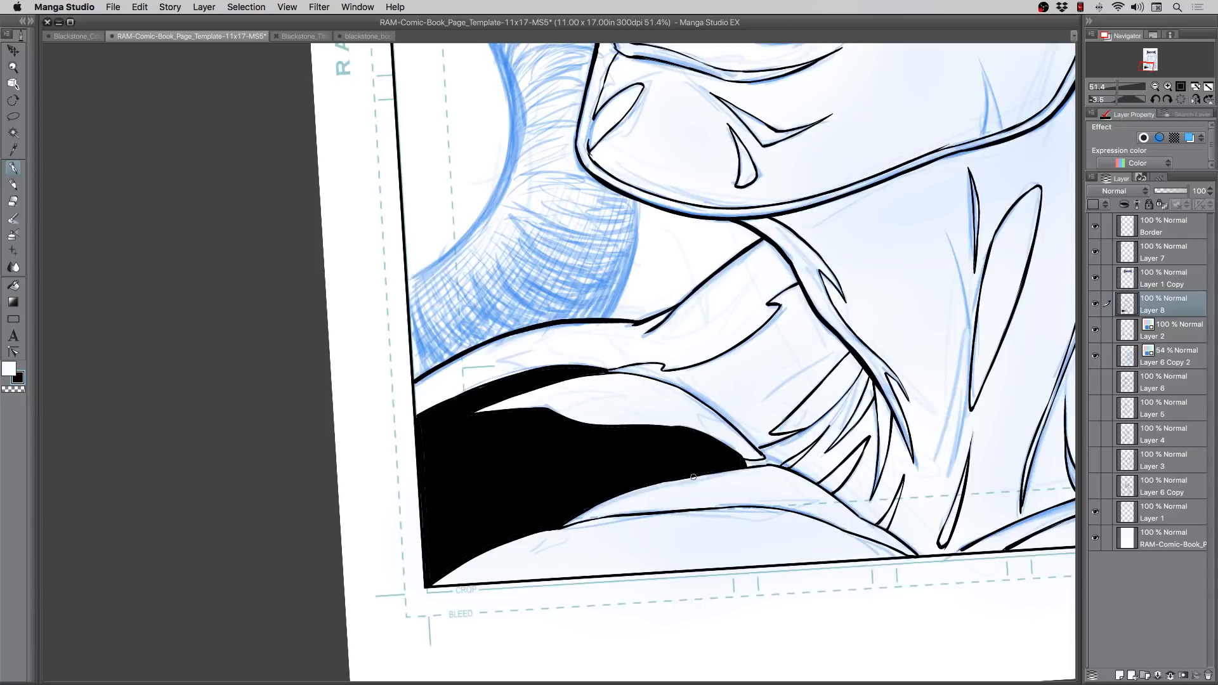
scroll(427, 495, right, 2)
scroll(426, 495, up, 1)
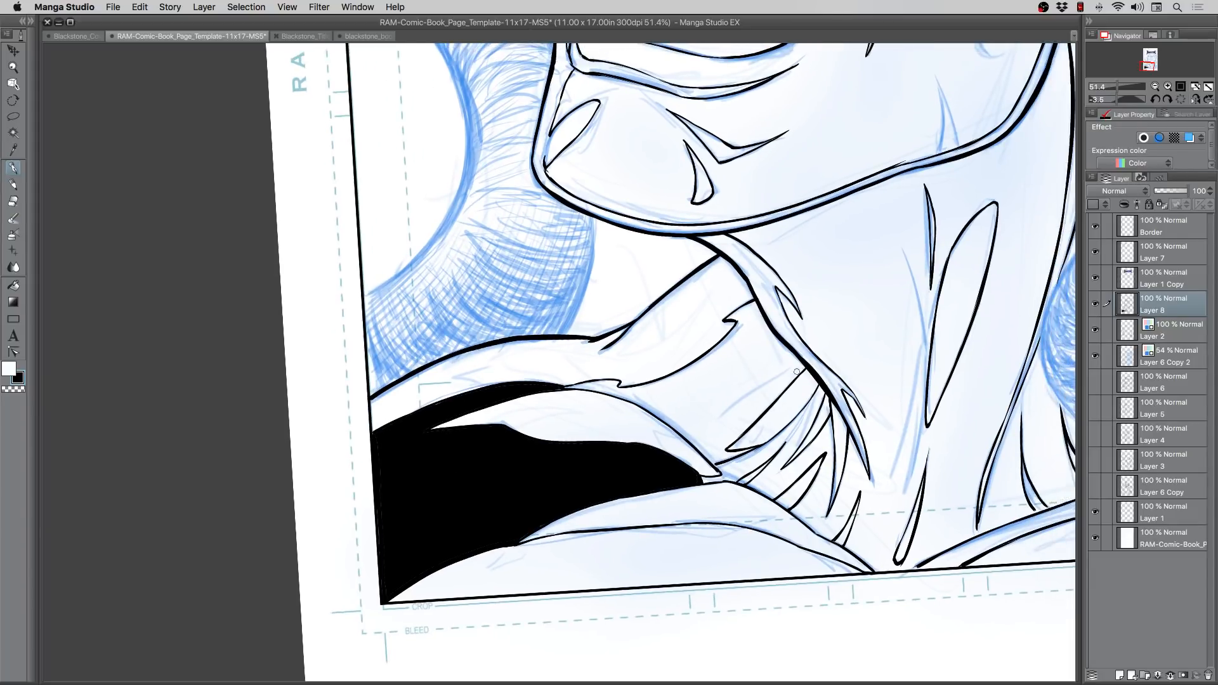
mouse_move(804, 366)
mouse_down()
mouse_move(727, 448)
mouse_move(740, 436)
mouse_move(754, 446)
mouse_move(729, 457)
mouse_up()
click(13, 284)
click(688, 399)
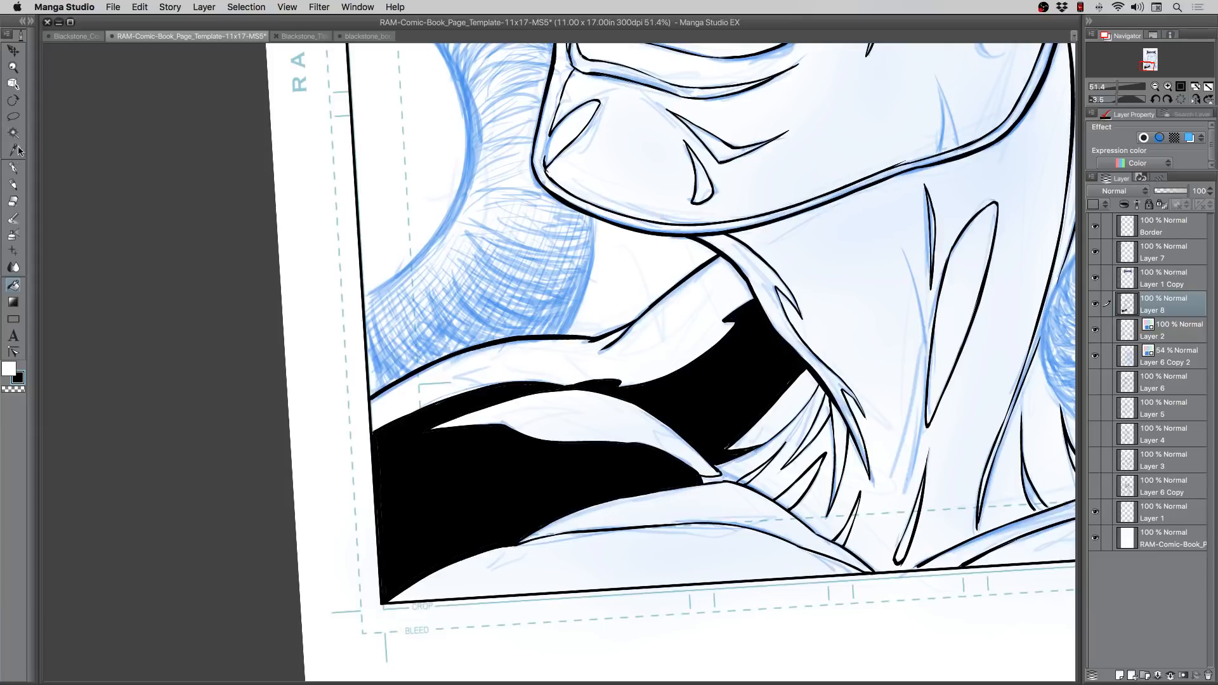
Step: Ink the remaining gaps around the small neck tendon slivers and fill the shadow between them with black
click(14, 167)
drag(653, 462, 547, 392)
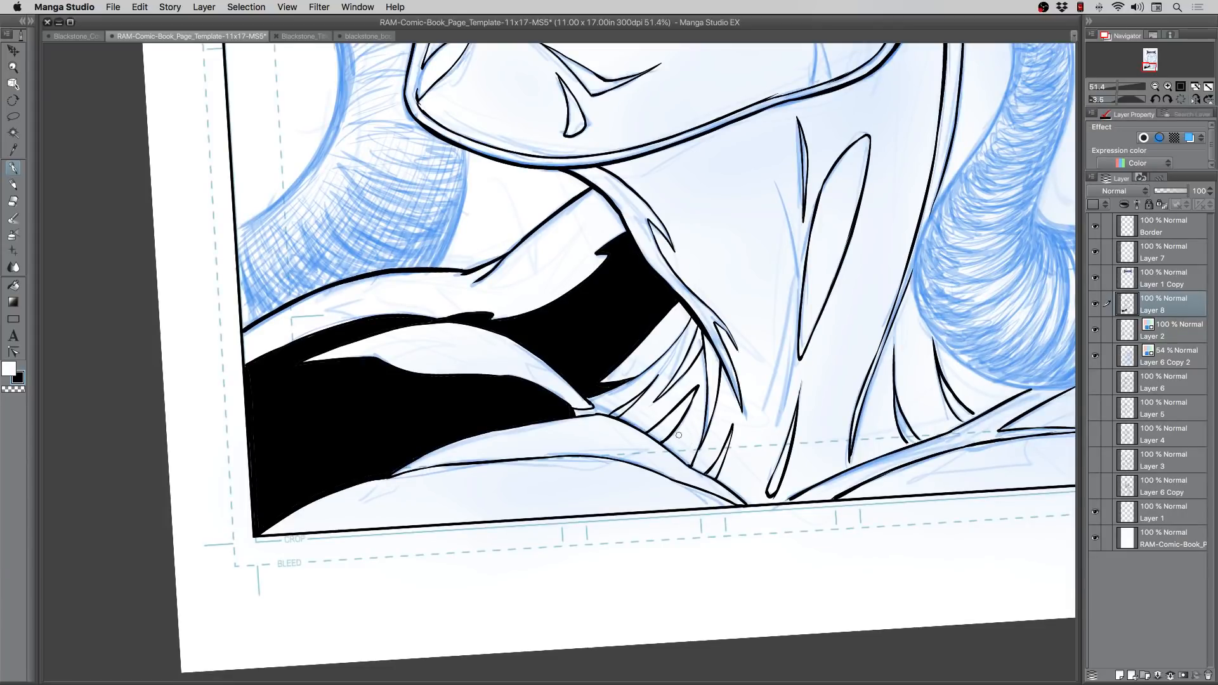
mouse_move(690, 319)
mouse_down()
mouse_move(667, 355)
mouse_move(617, 388)
mouse_up()
click(13, 284)
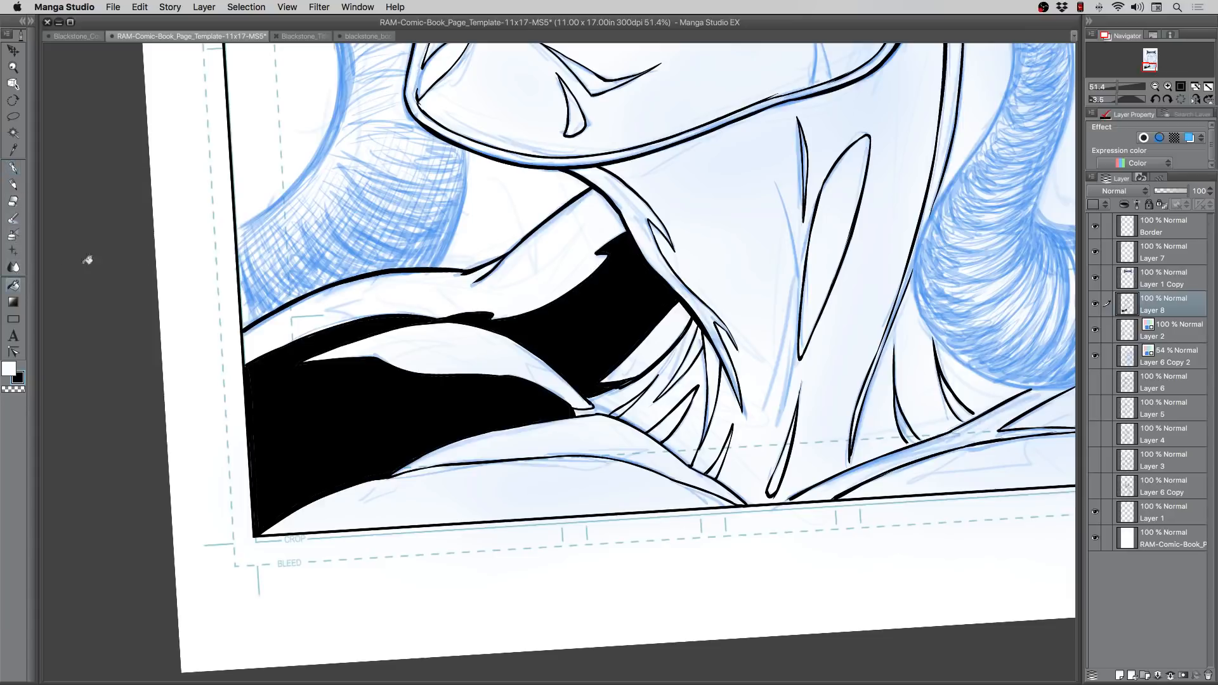
click(649, 406)
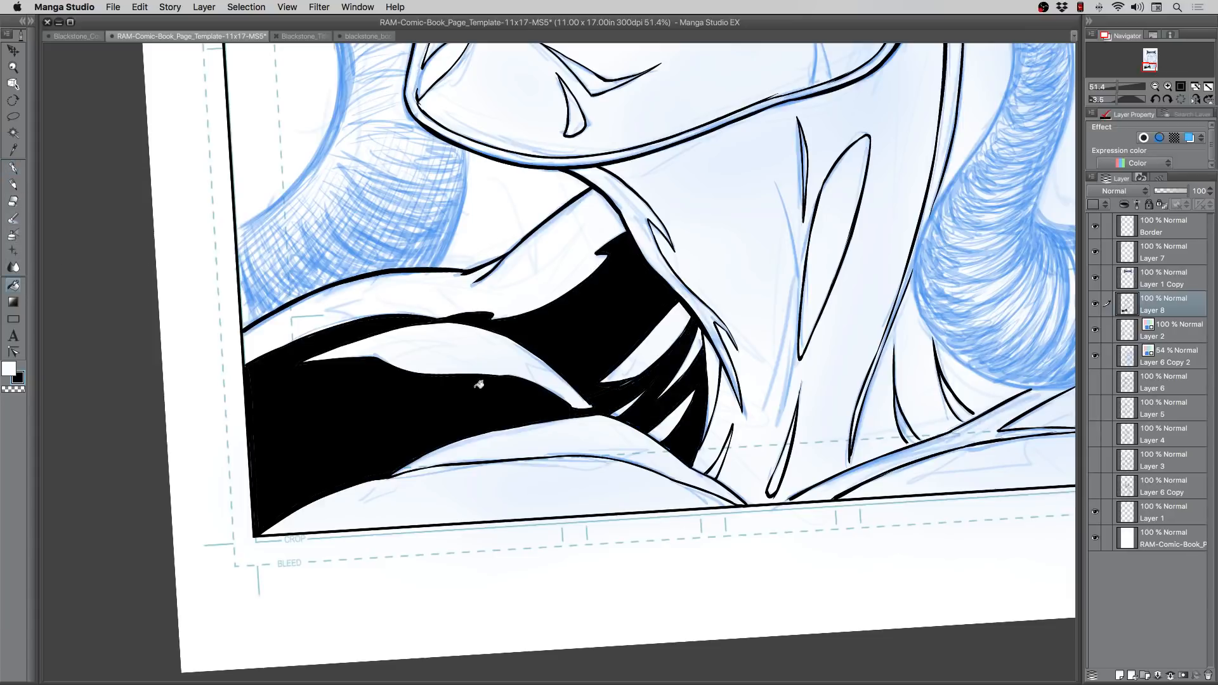
Step: Ink a straight line along the lower panel border and fill the chest shadow above it with black
click(13, 167)
drag(685, 506, 644, 509)
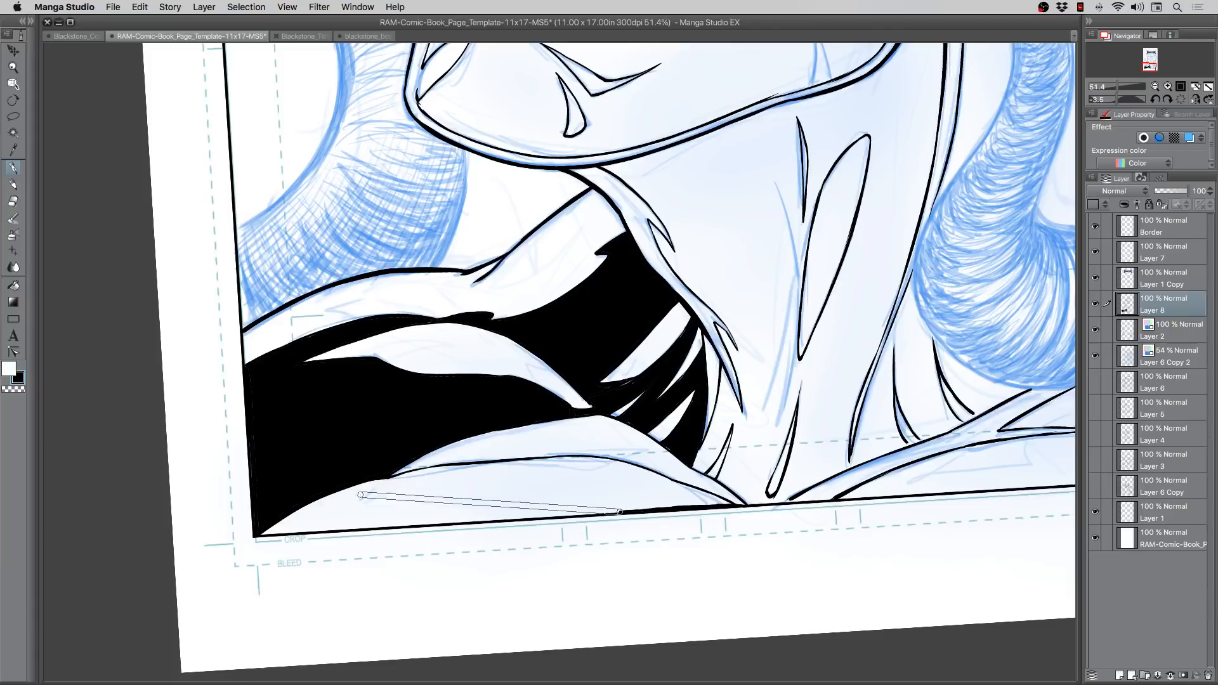
shift+click(259, 532)
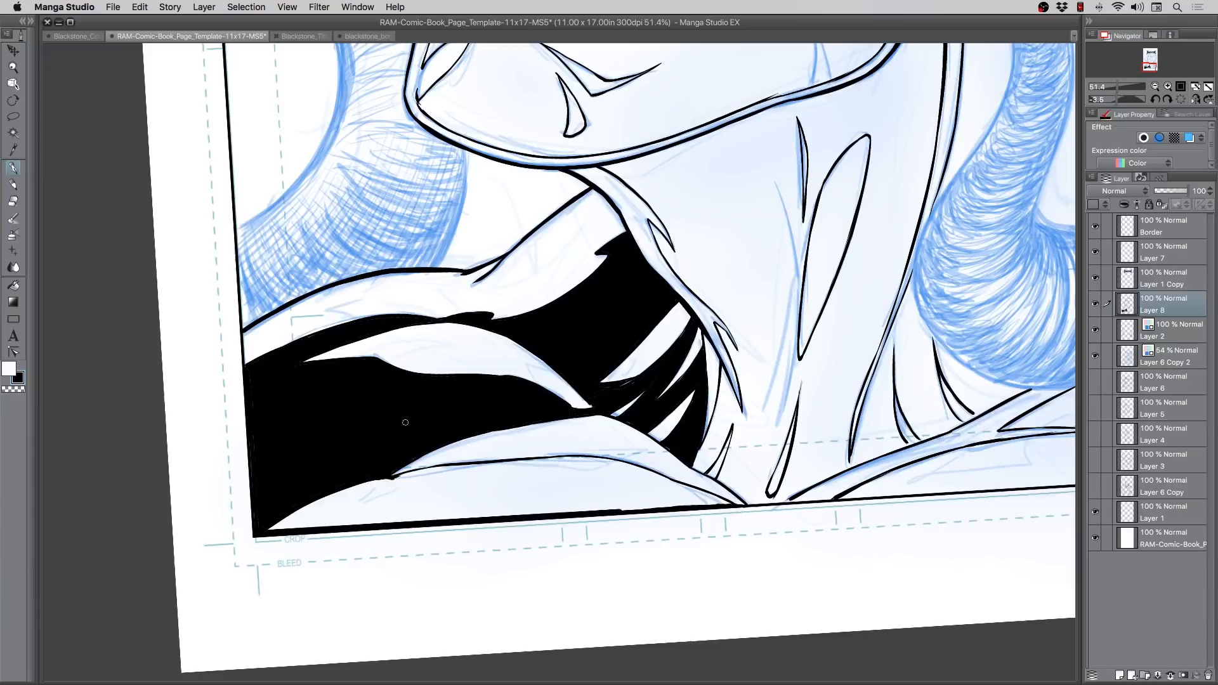
click(12, 285)
click(446, 481)
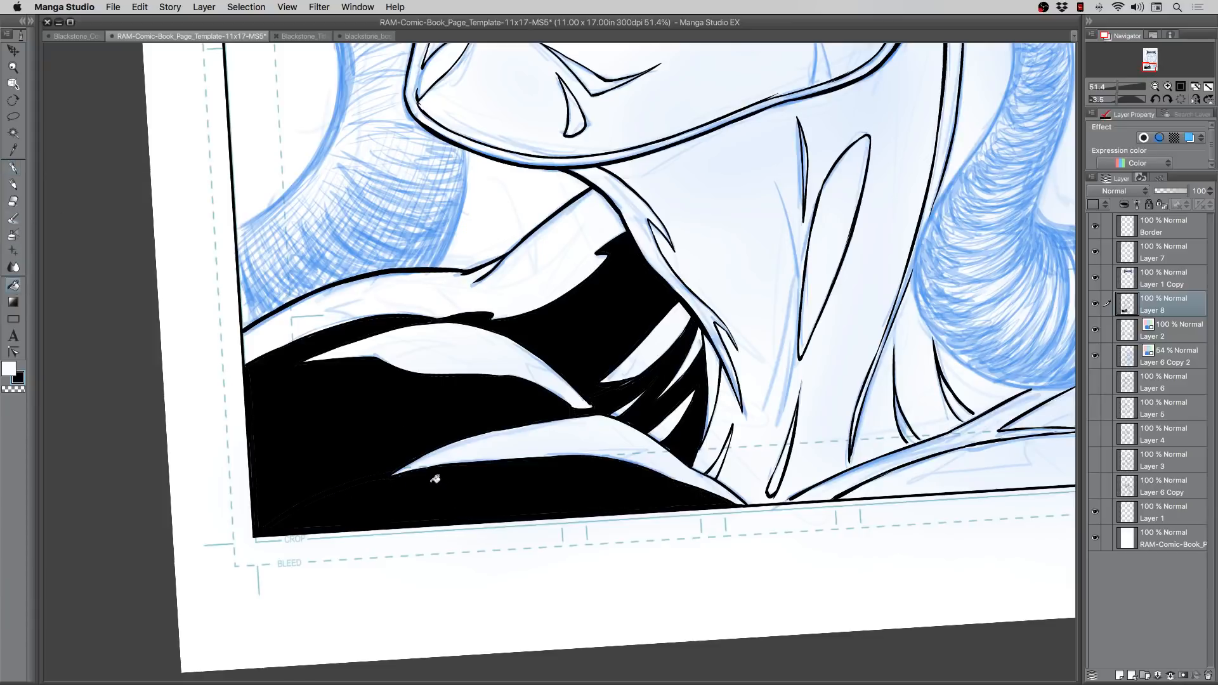
Step: Try to fill the neck shadow beneath the jaw with black
drag(667, 532, 447, 537)
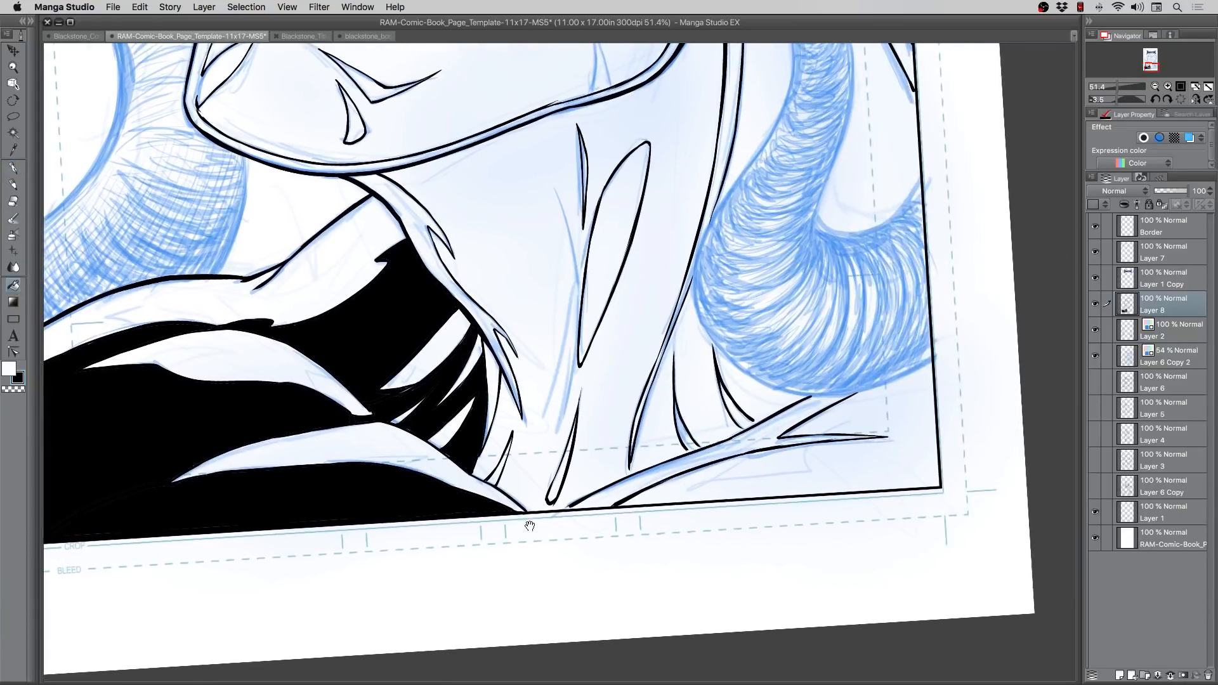
drag(472, 440, 507, 501)
click(12, 167)
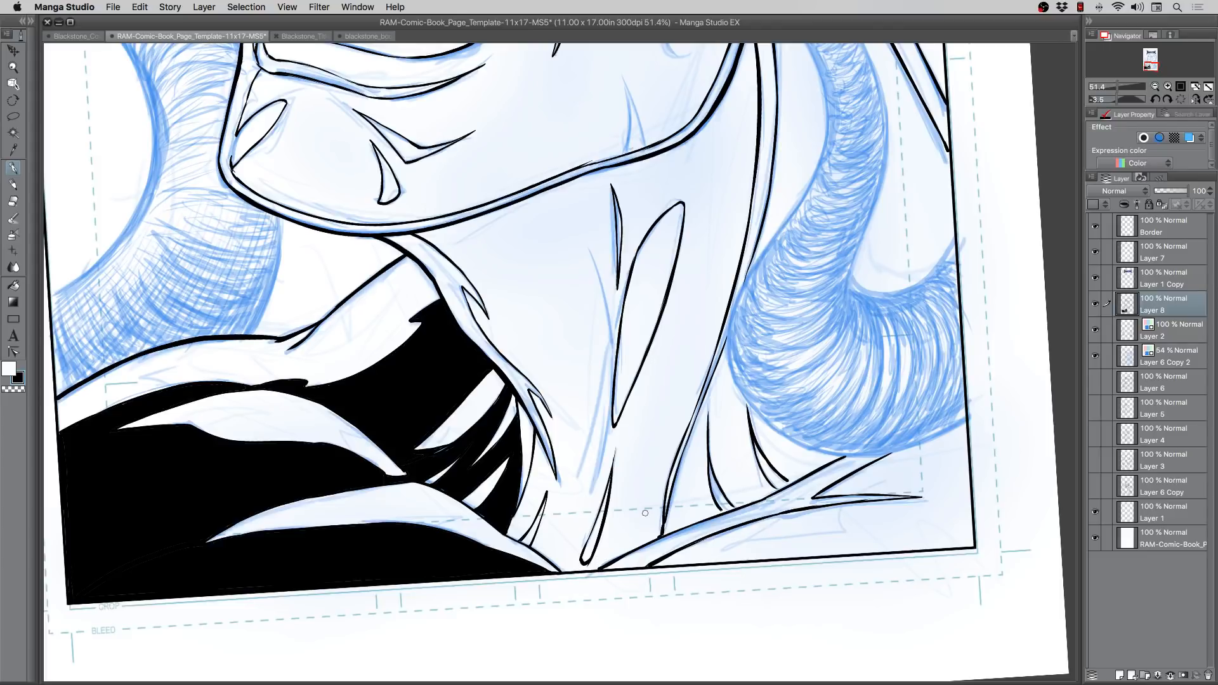
scroll(368, 355, up, 2)
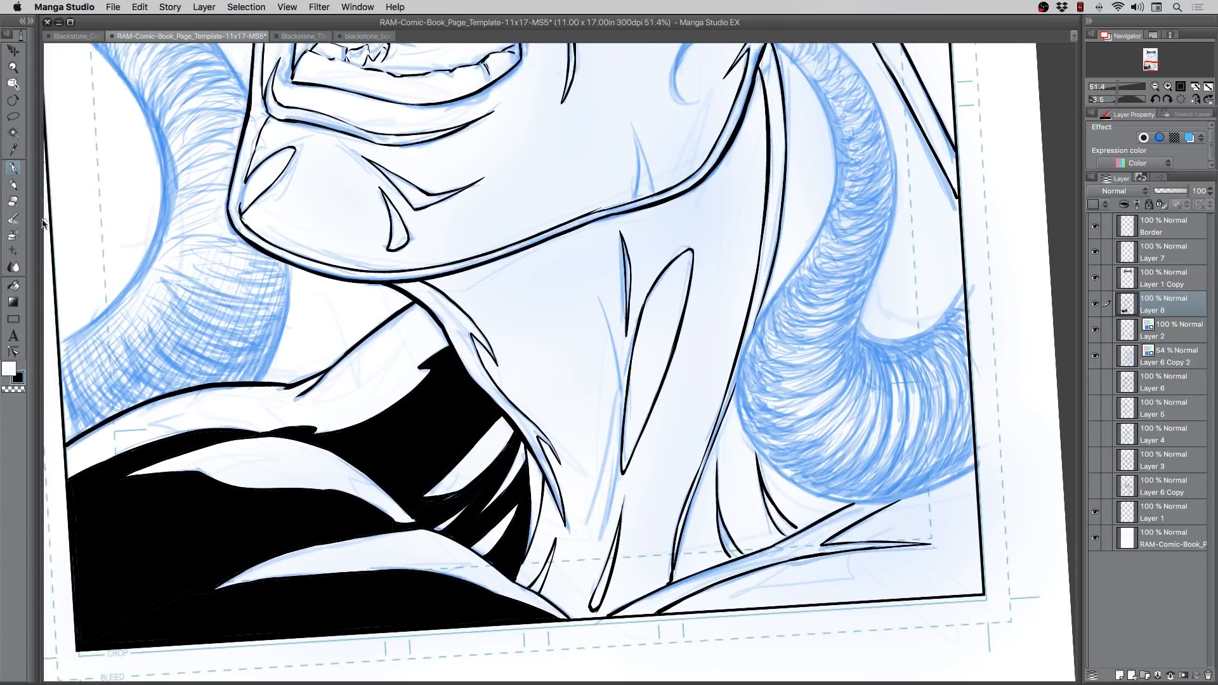
click(13, 285)
click(416, 351)
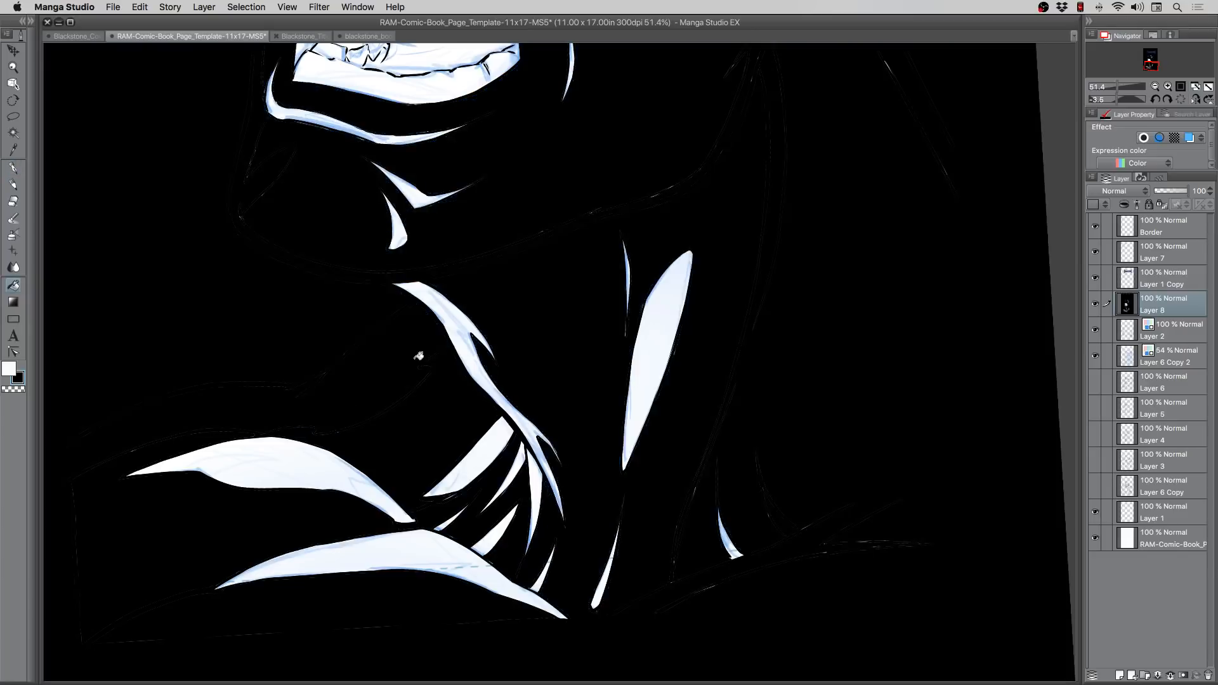
key(super+z)
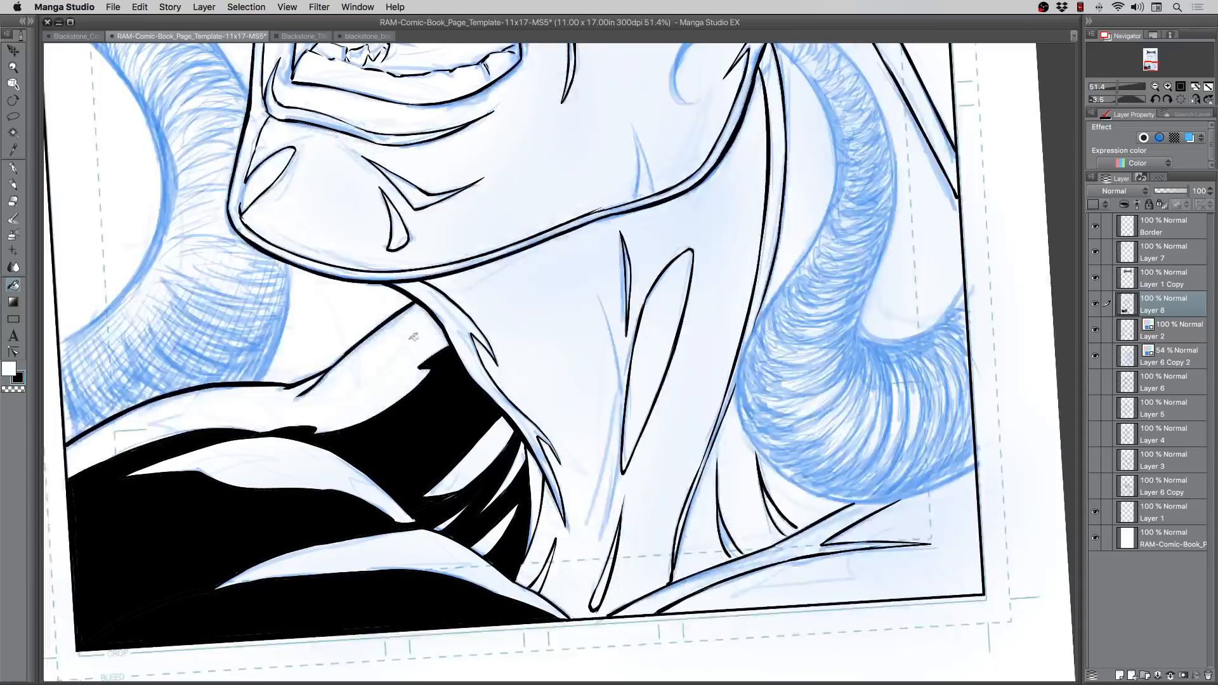
Step: Close the gap in the outline at the base of the neck and fill the neck shadow with black
click(13, 167)
drag(604, 614, 571, 616)
click(13, 285)
click(540, 338)
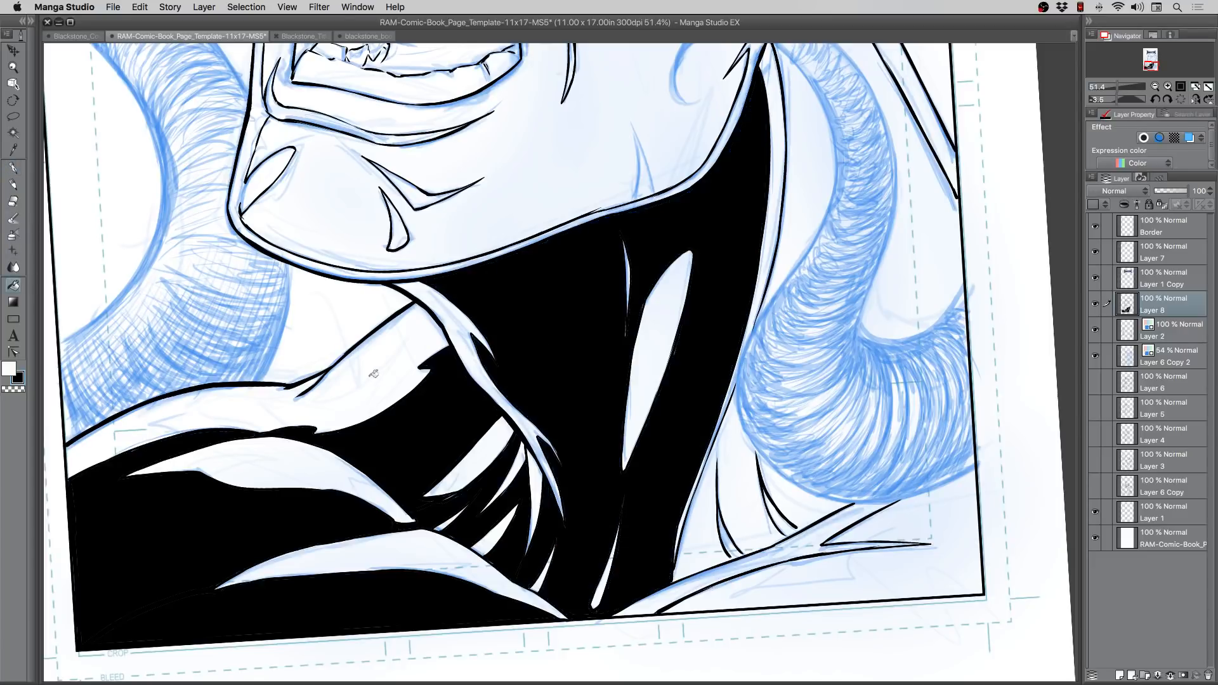
scroll(526, 447, right, 5)
scroll(525, 447, down, 2)
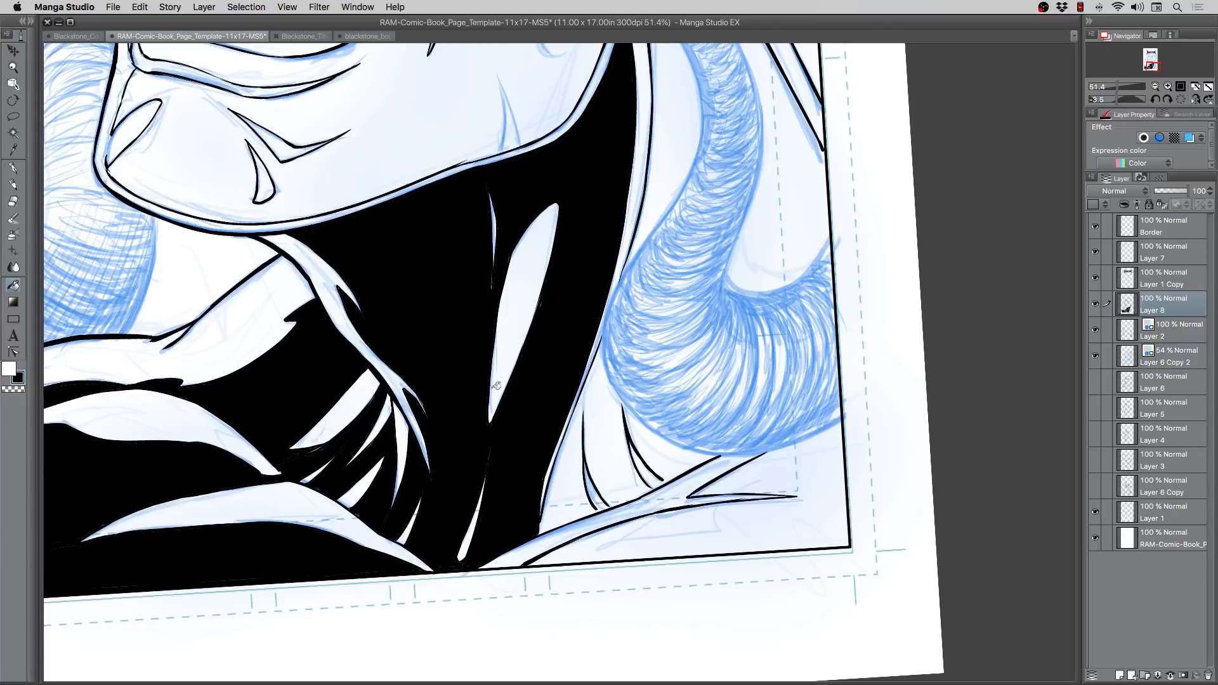
drag(493, 406, 487, 378)
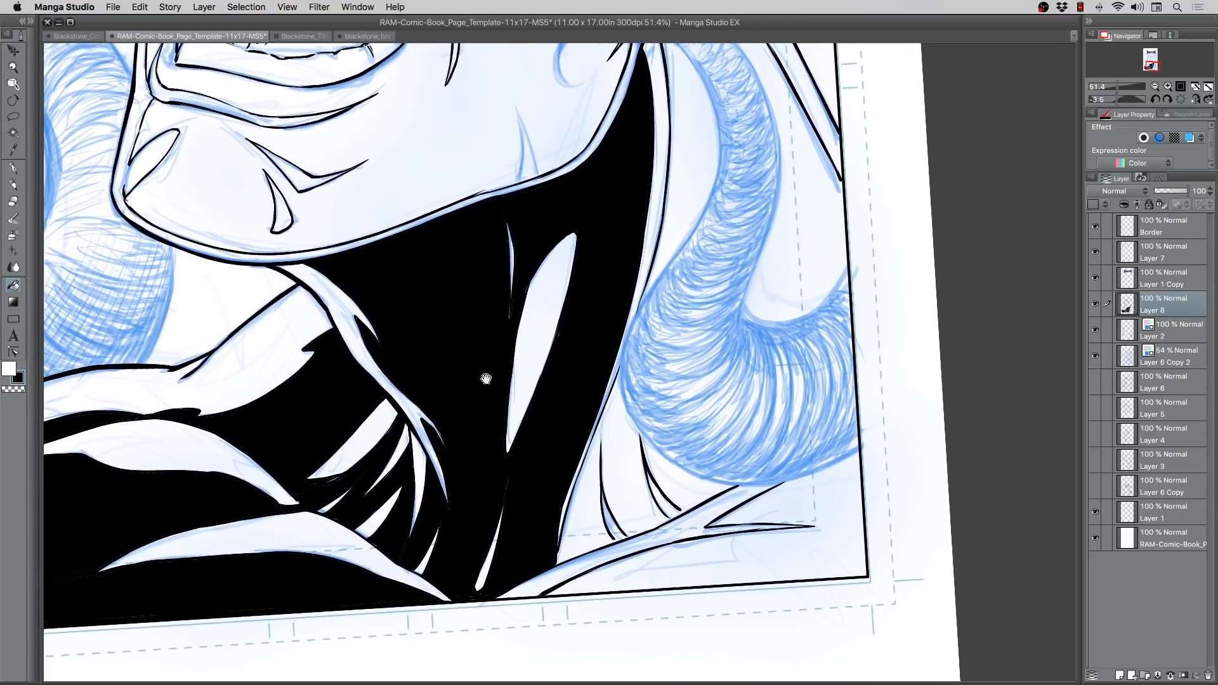
Step: Ink the shoulder's upper edge and straight lines along the side and lower panel borders, and fill the enclosed shoulder shadow with black
click(14, 170)
drag(858, 448, 788, 482)
drag(857, 451, 859, 466)
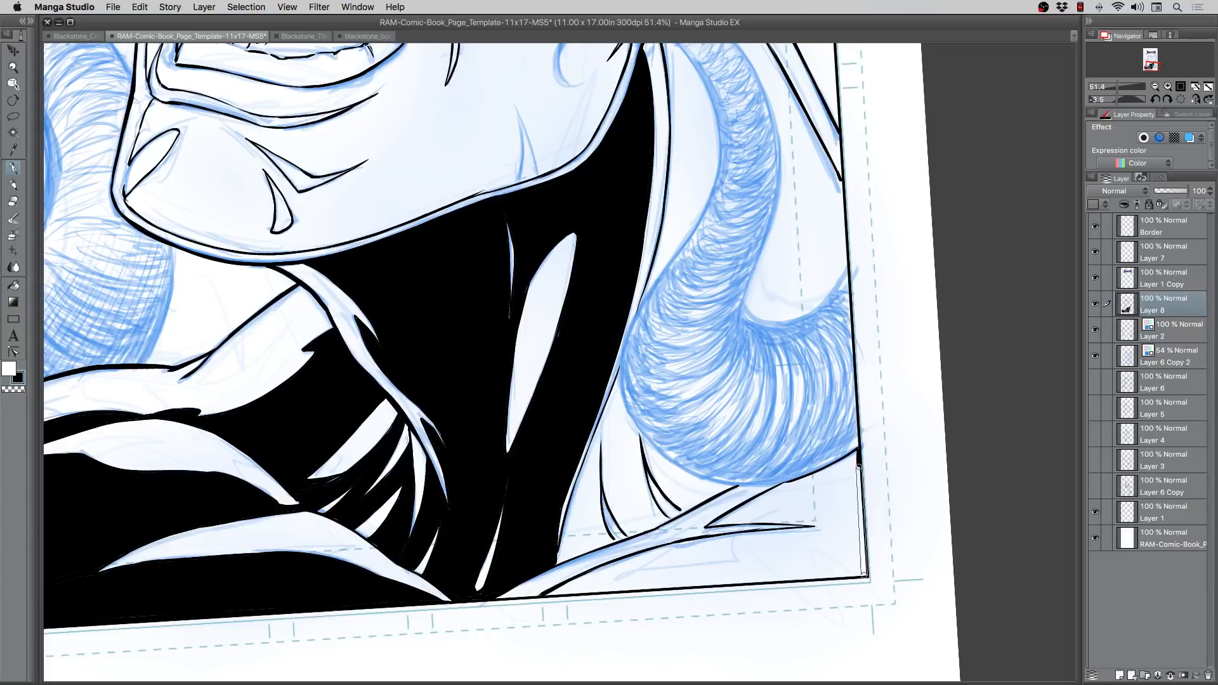
shift+click(864, 577)
key(super+z)
click(856, 451)
shift+click(864, 576)
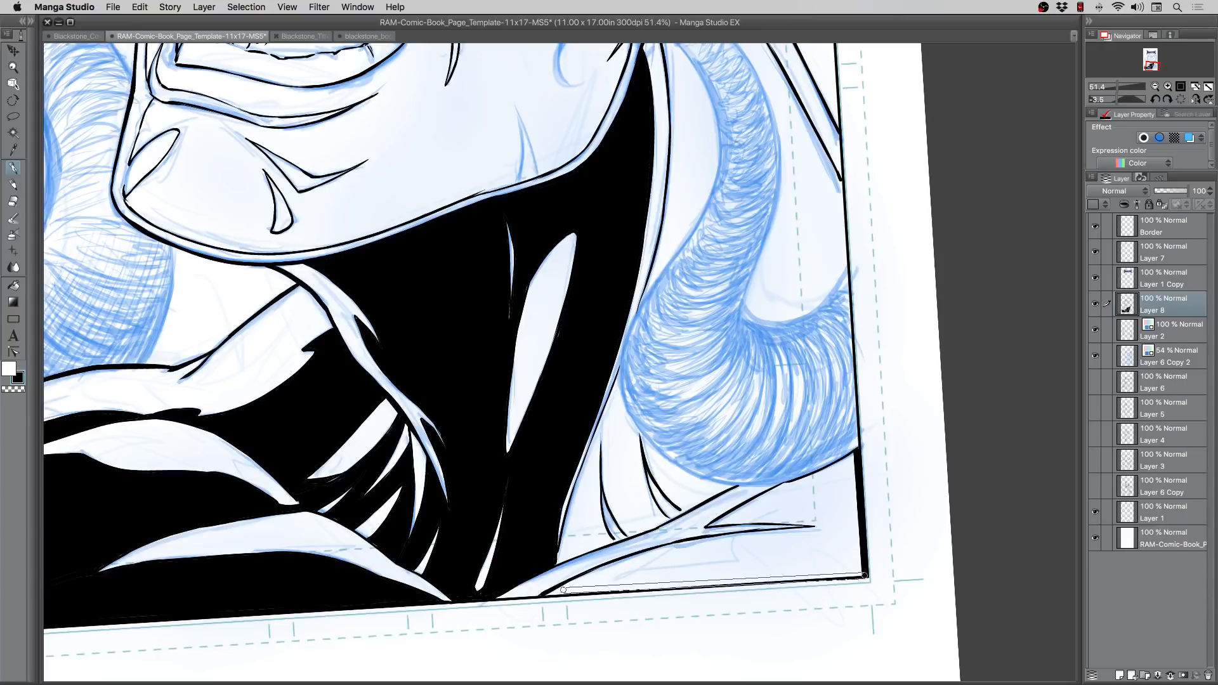
shift+click(562, 591)
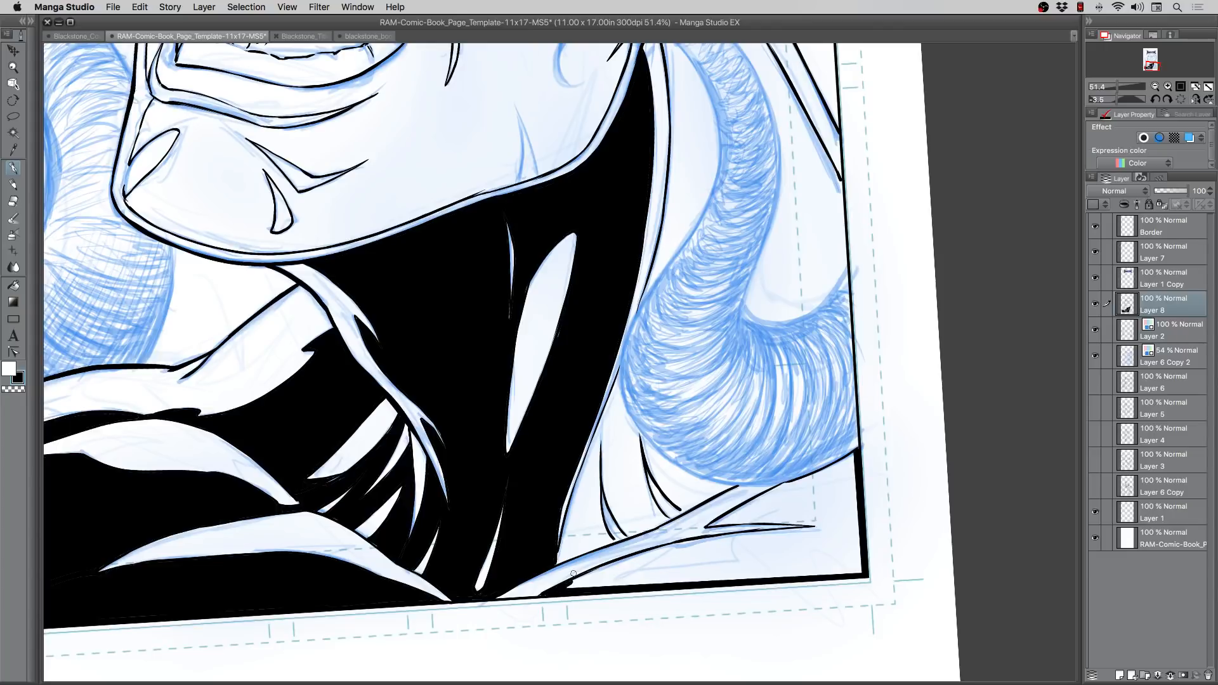
click(13, 285)
click(730, 556)
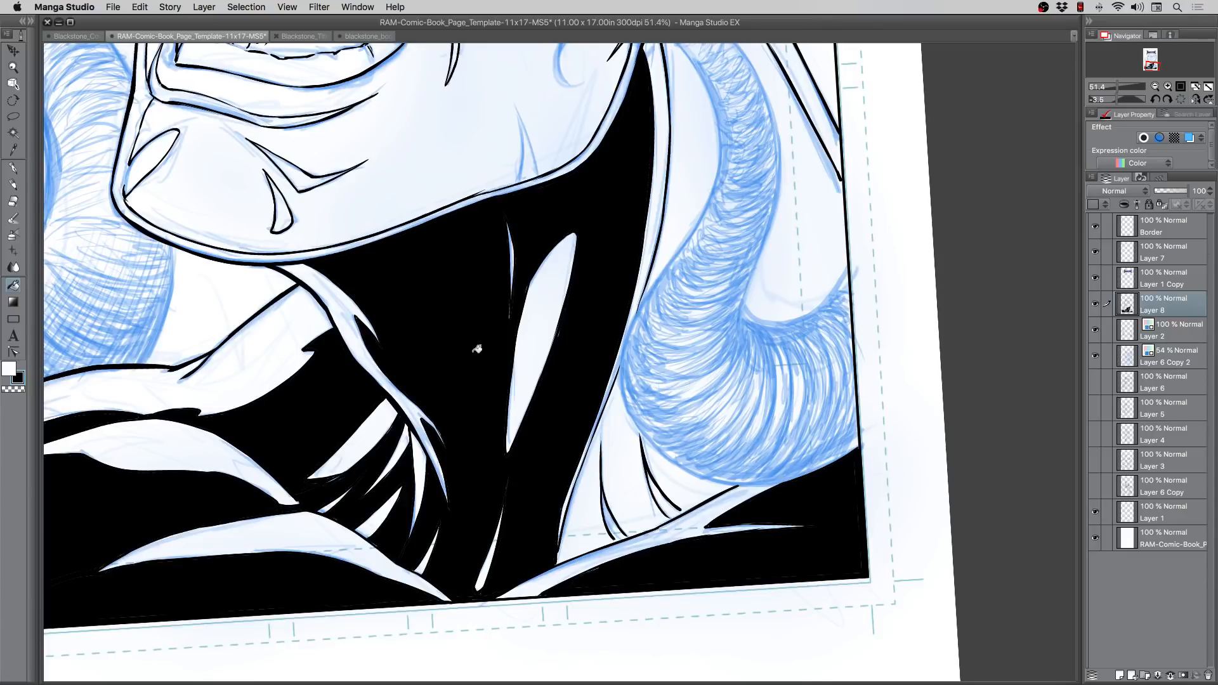
Step: Undo the last two strokes and ink the horn's inner edge from the jaw corner down to the neck
click(12, 184)
drag(539, 349, 555, 446)
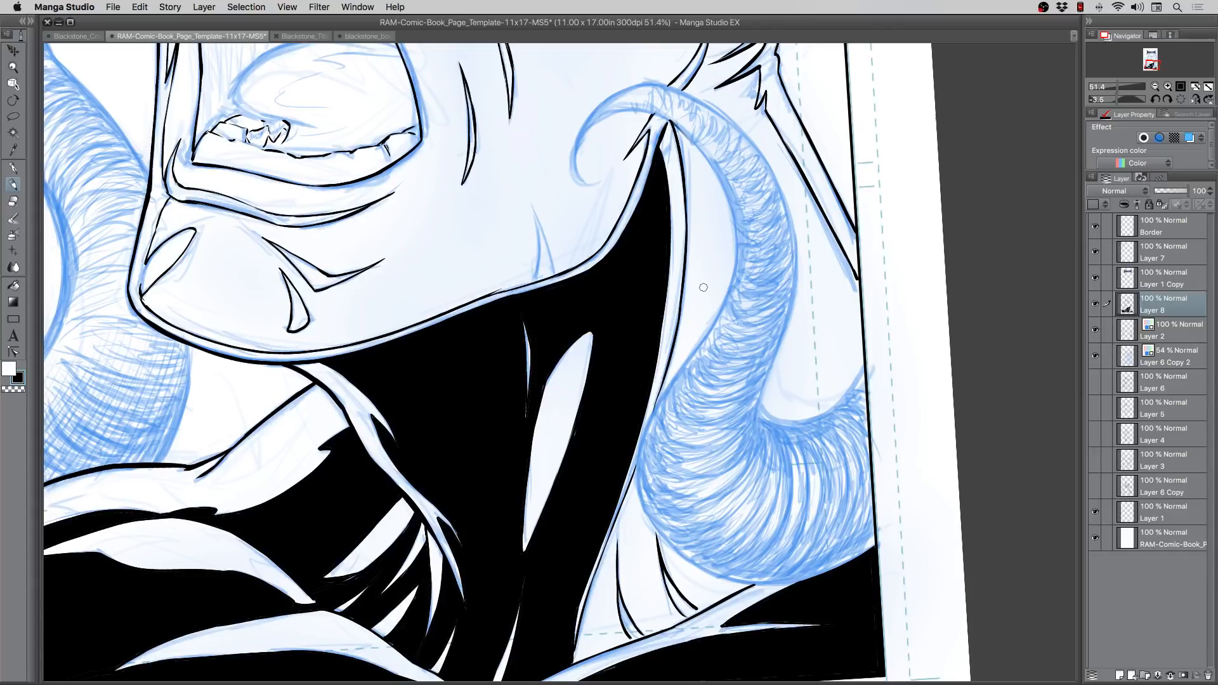
key(super+z)
key(super+z)
click(13, 168)
mouse_move(671, 120)
mouse_down()
mouse_move(729, 214)
mouse_move(711, 165)
mouse_move(731, 213)
mouse_move(724, 191)
mouse_move(735, 253)
mouse_move(732, 220)
mouse_move(731, 281)
mouse_move(734, 236)
mouse_move(711, 325)
mouse_move(726, 295)
mouse_move(638, 447)
mouse_up()
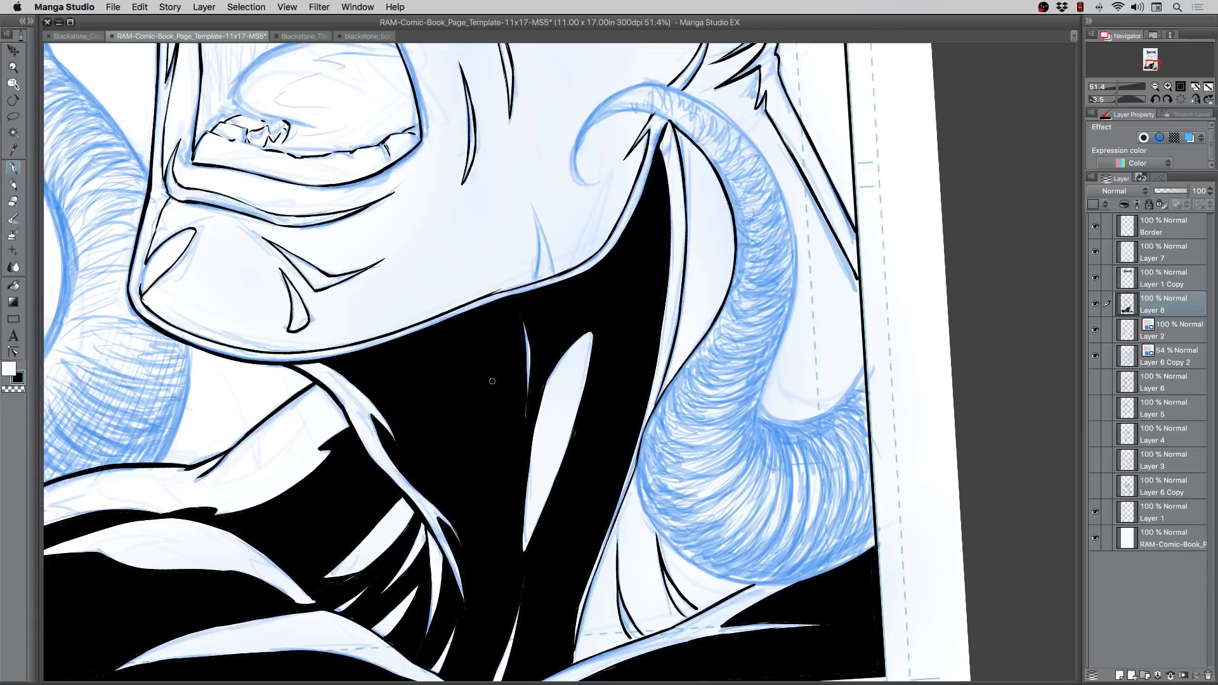
Step: Ink the horn's outer edge from above the jaw corner down towards its lower bend
key(r)
drag(388, 314, 419, 211)
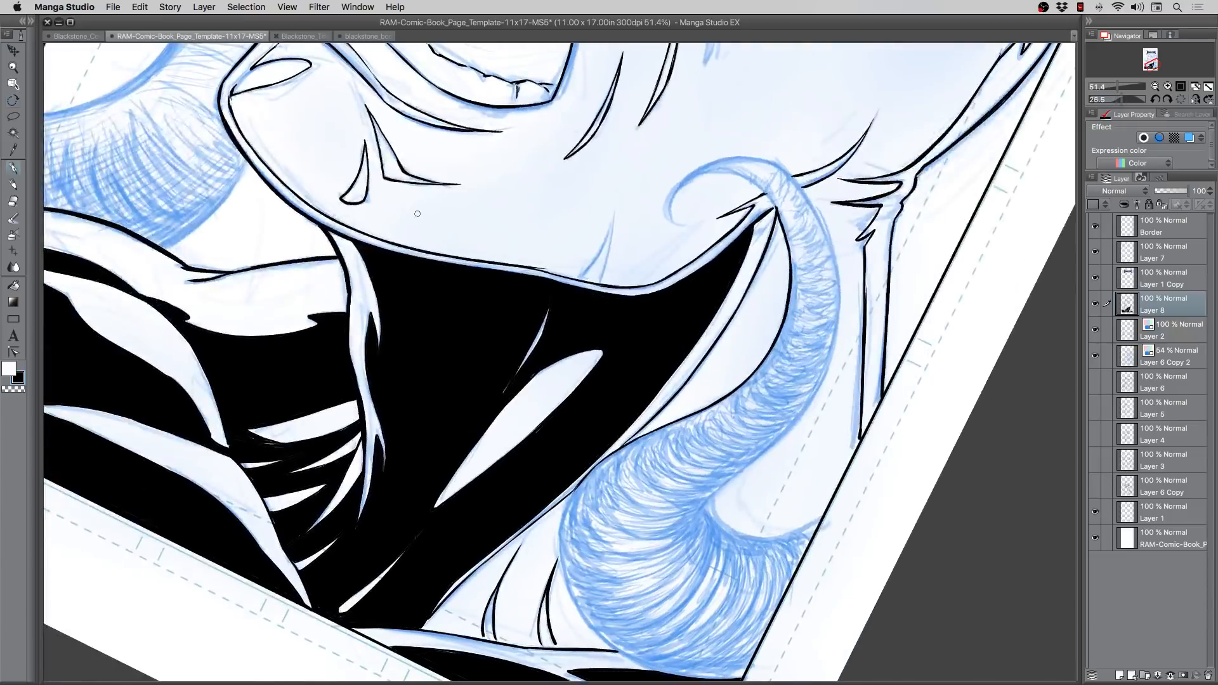
drag(777, 166, 831, 251)
drag(815, 208, 840, 289)
mouse_move(828, 239)
mouse_down()
mouse_move(827, 357)
mouse_move(839, 298)
mouse_move(822, 374)
mouse_move(838, 312)
mouse_move(816, 389)
mouse_move(836, 332)
mouse_move(775, 444)
mouse_up()
drag(807, 406, 713, 496)
drag(727, 484, 711, 498)
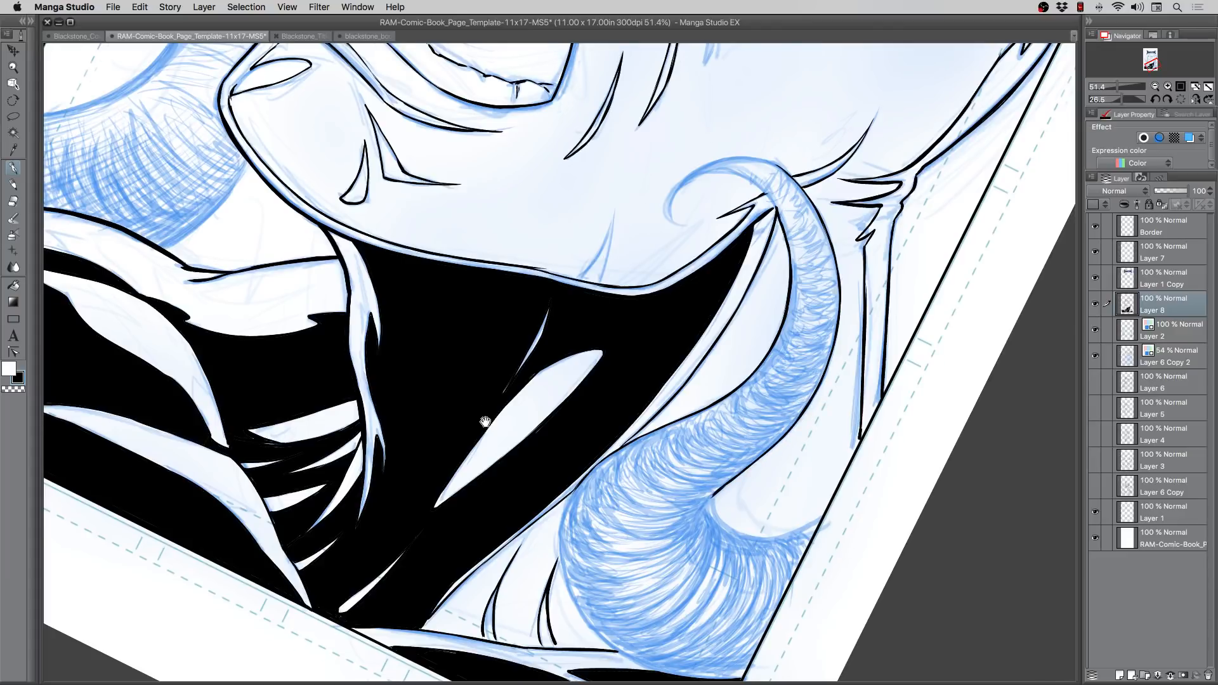
Step: Extend the horn's outline across the jaw towards its tip and ink the short crease at its lower bend
drag(487, 421, 507, 480)
key(r)
drag(390, 358, 557, 524)
drag(446, 446, 580, 550)
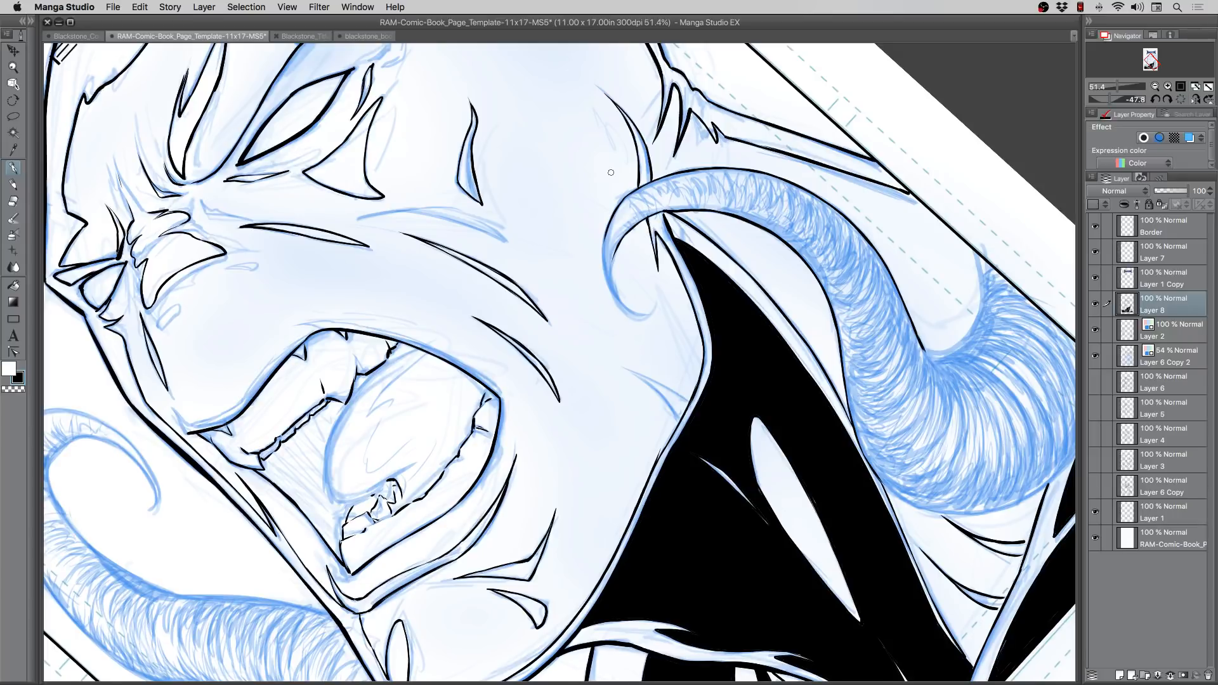
key(r)
drag(418, 293, 475, 224)
key(p)
drag(527, 458, 484, 343)
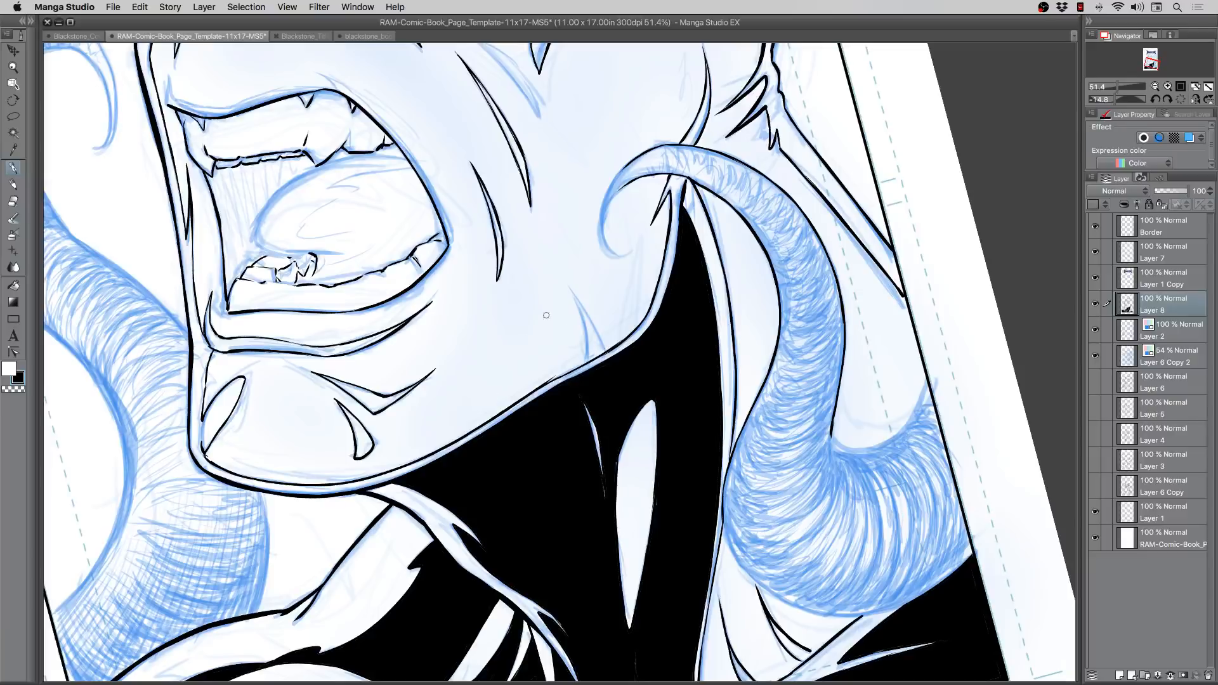
mouse_move(831, 435)
mouse_down()
mouse_move(832, 464)
mouse_move(832, 426)
mouse_move(841, 472)
mouse_move(831, 434)
mouse_move(846, 486)
mouse_up()
drag(832, 429, 845, 457)
Step: Ink the inner curve of the horn's base from the bend crease out to the panel border
key(r)
drag(299, 515, 545, 501)
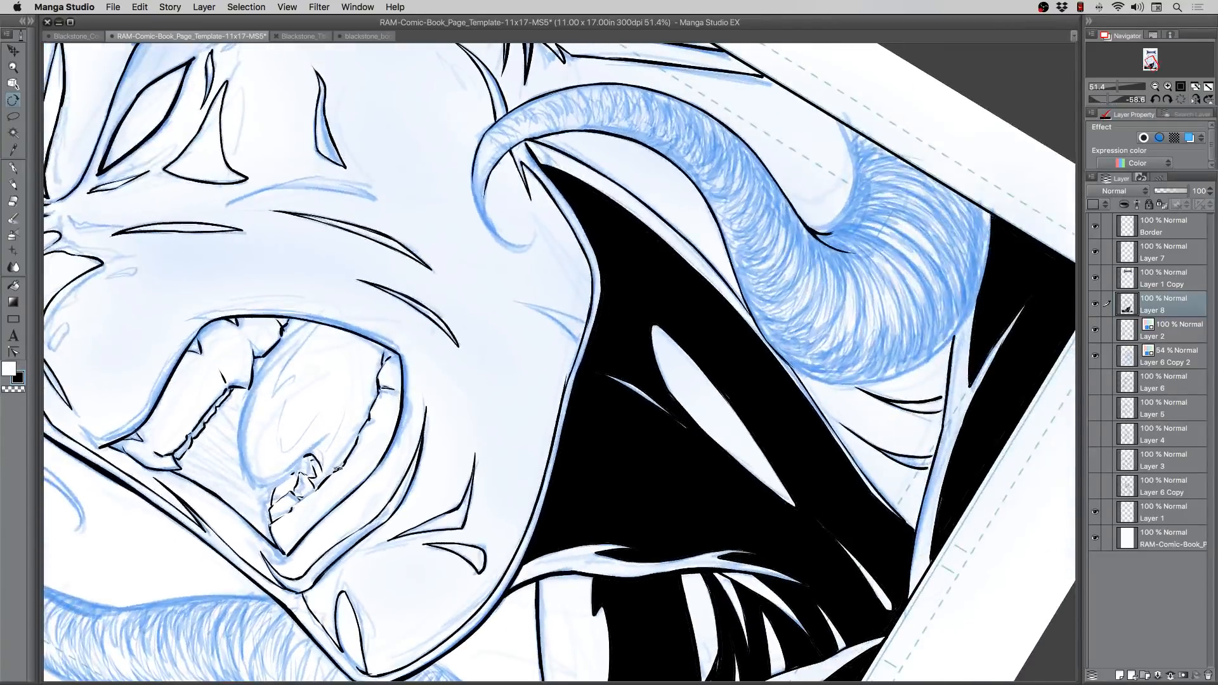
drag(338, 468, 394, 476)
key(p)
drag(384, 426, 380, 527)
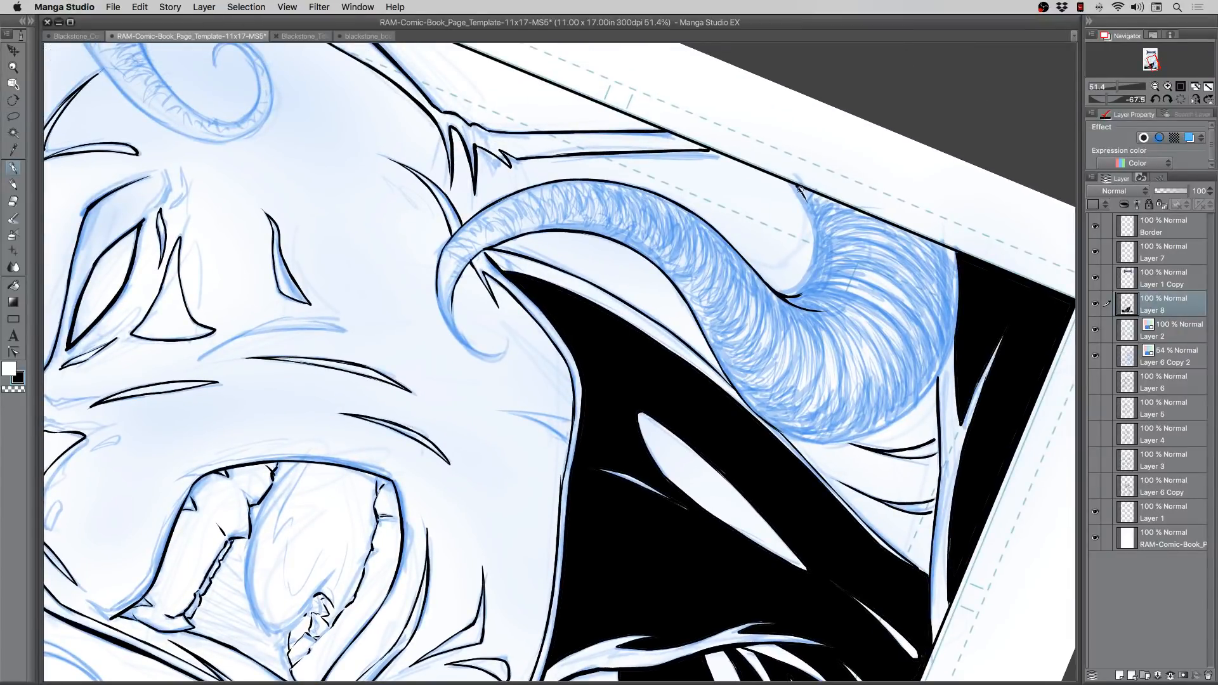
mouse_move(801, 191)
mouse_down()
mouse_move(815, 255)
mouse_move(817, 233)
mouse_move(797, 294)
mouse_up()
Step: Ink the horn's curled tip over the cheek, undoing and redrawing the strokes at its end
key(r)
drag(322, 298, 280, 139)
key(/)
click(350, 156)
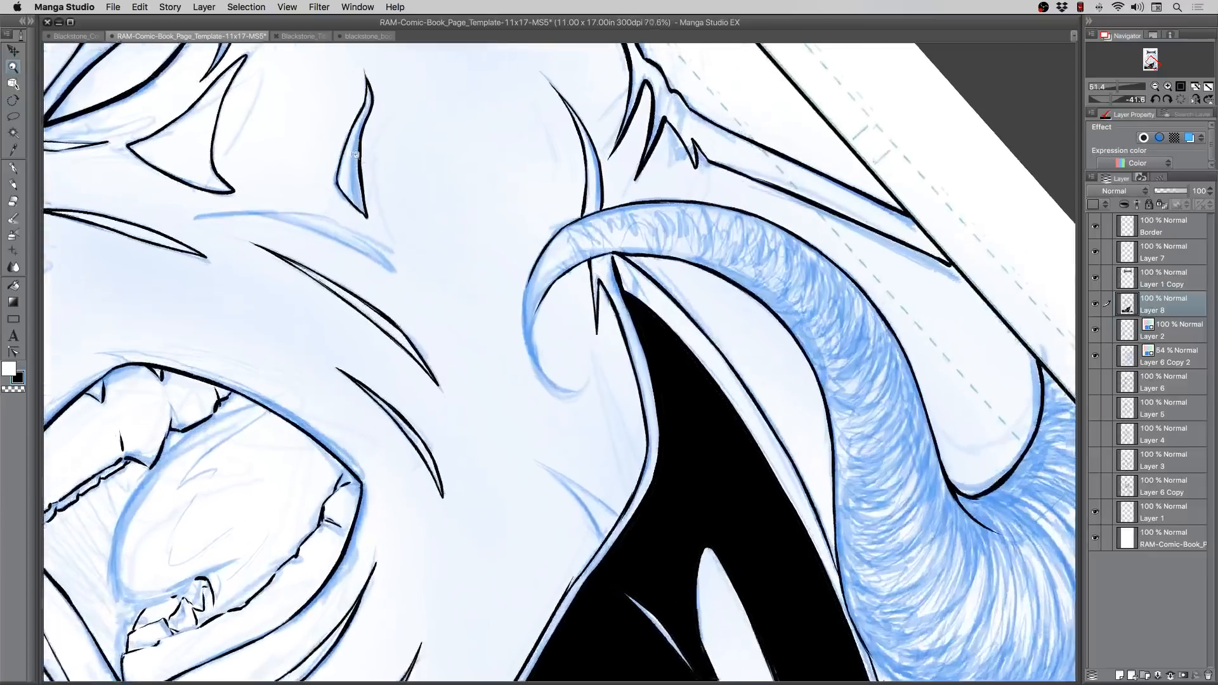
key(p)
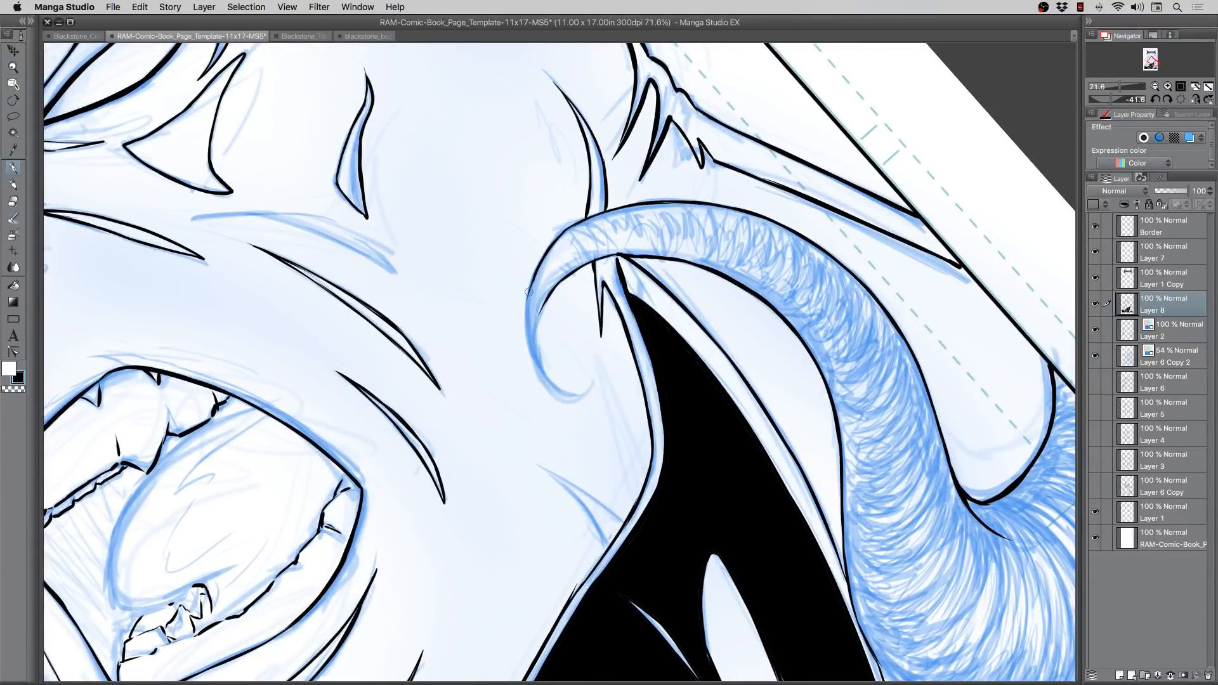
mouse_move(529, 291)
mouse_down()
mouse_move(538, 376)
mouse_move(574, 395)
mouse_move(553, 388)
mouse_move(541, 354)
mouse_up()
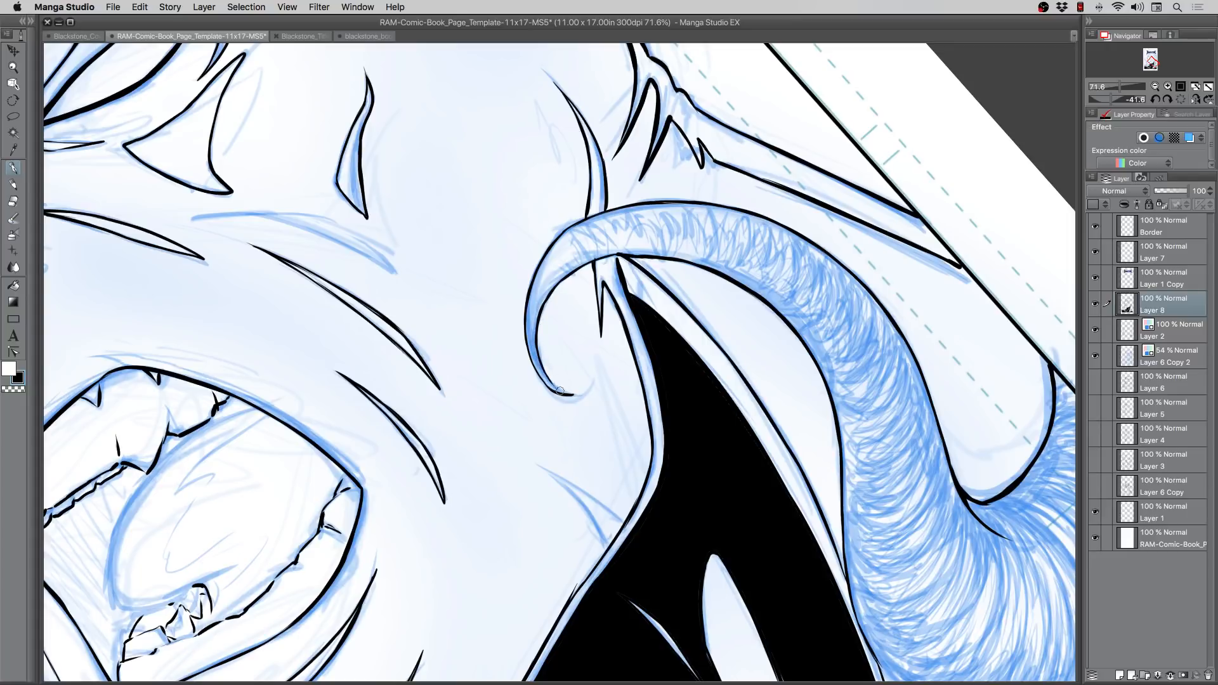
key(super+z)
key(super+z)
key(super+z)
key(super+z)
drag(547, 375, 564, 390)
Step: Reset the canvas rotation and zoom out to review the inked face, neck and horn
double_click(14, 102)
click(14, 68)
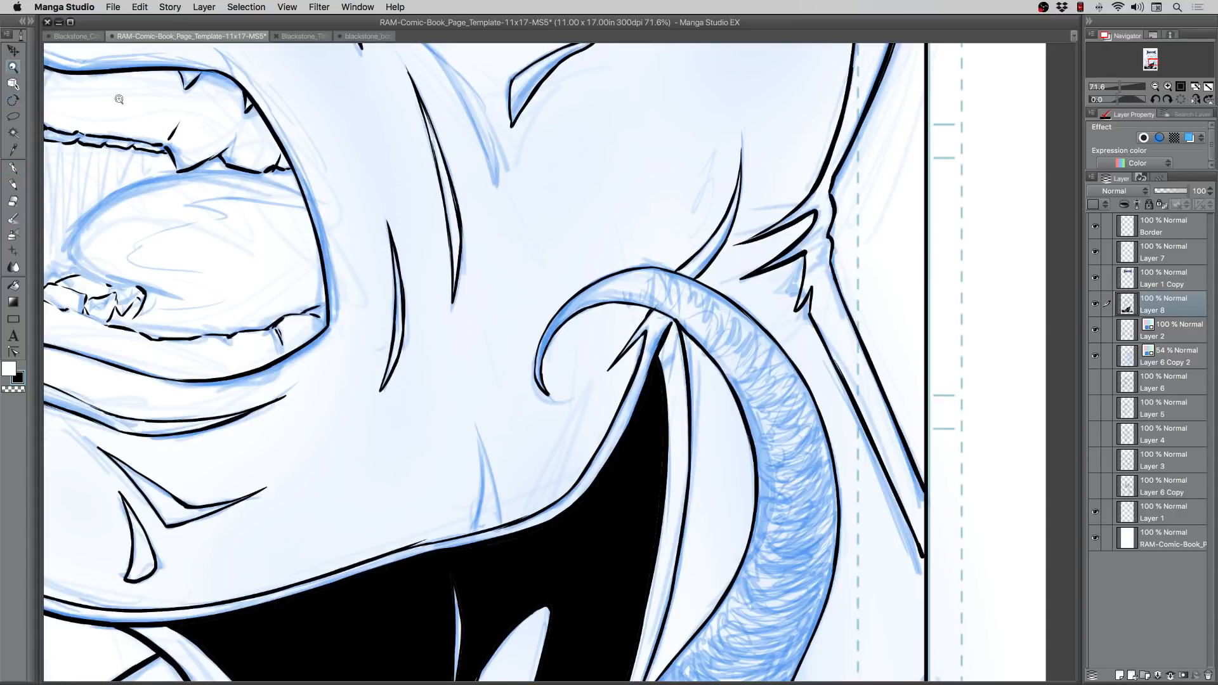
drag(455, 259, 401, 215)
drag(441, 305, 387, 300)
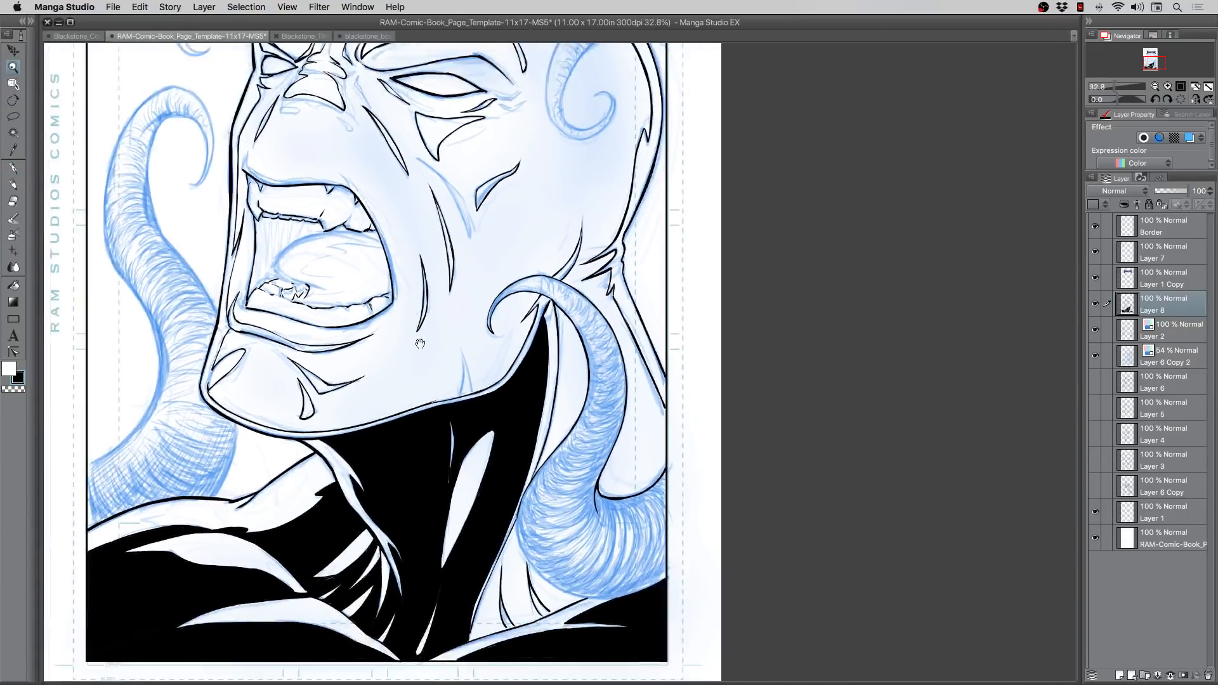
drag(270, 247, 423, 302)
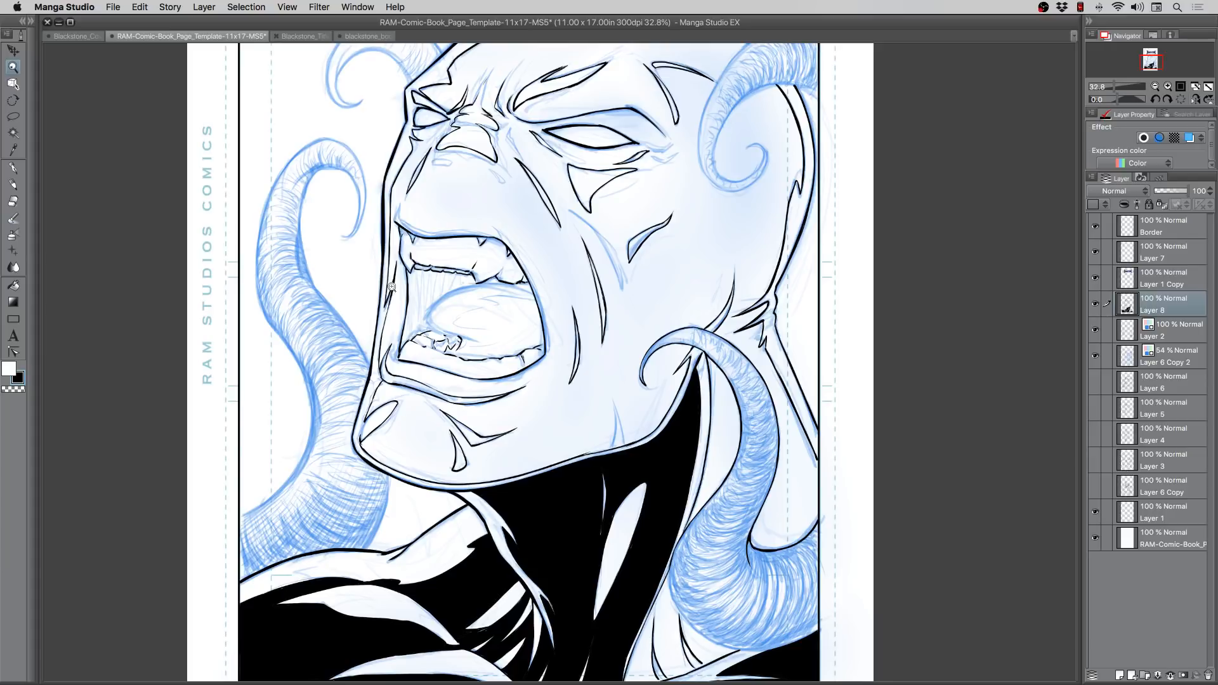
drag(549, 452, 520, 299)
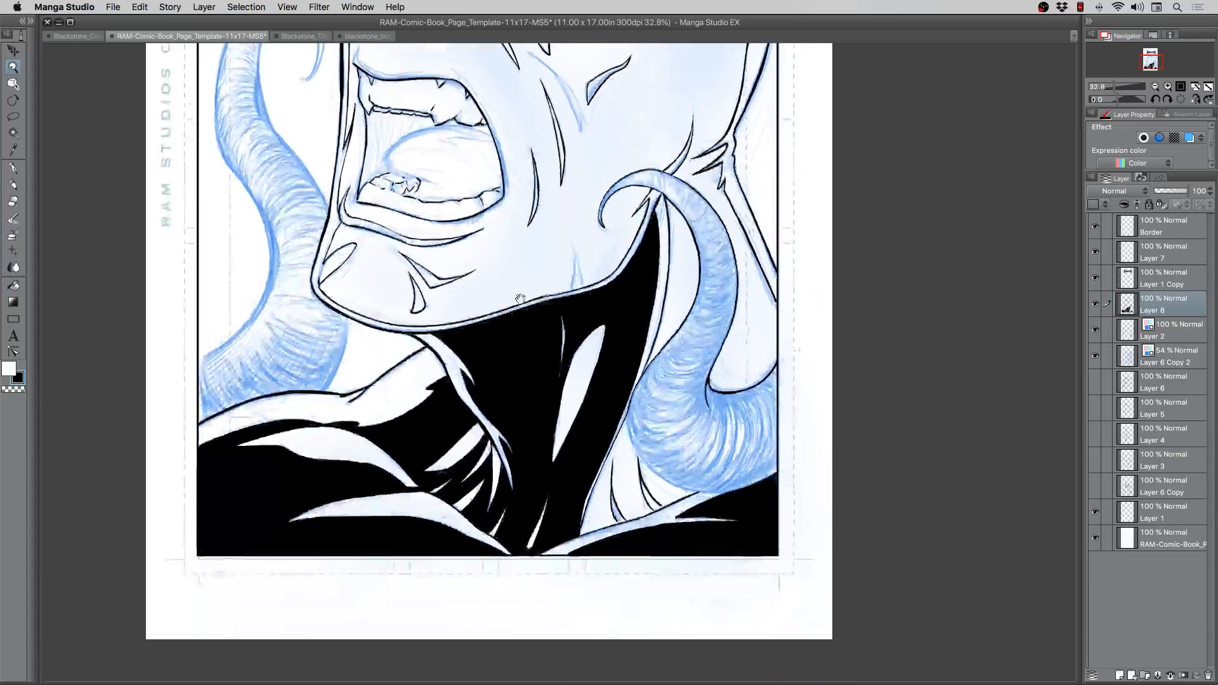
mouse_move(486, 411)
mouse_down()
mouse_move(463, 276)
mouse_move(483, 260)
mouse_move(466, 217)
mouse_up()
Step: Ink the outer edge of the horn's thick base along the neck and down to the shoulder
key(r)
key(slash)
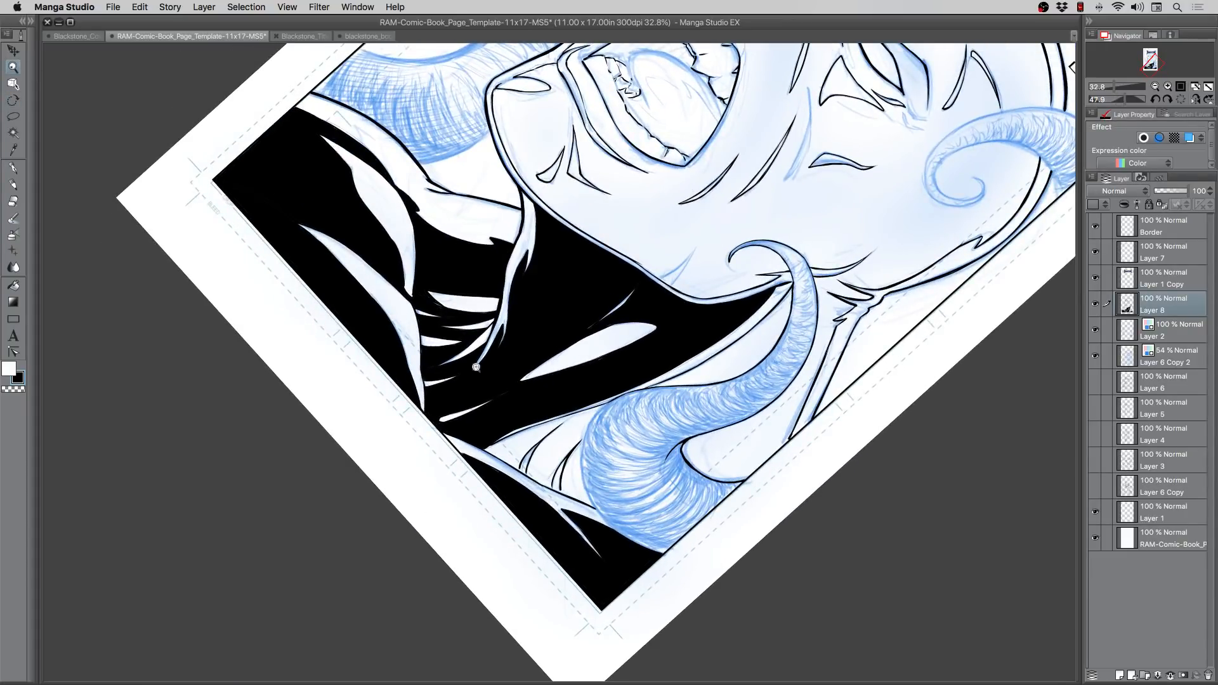
drag(572, 468, 472, 392)
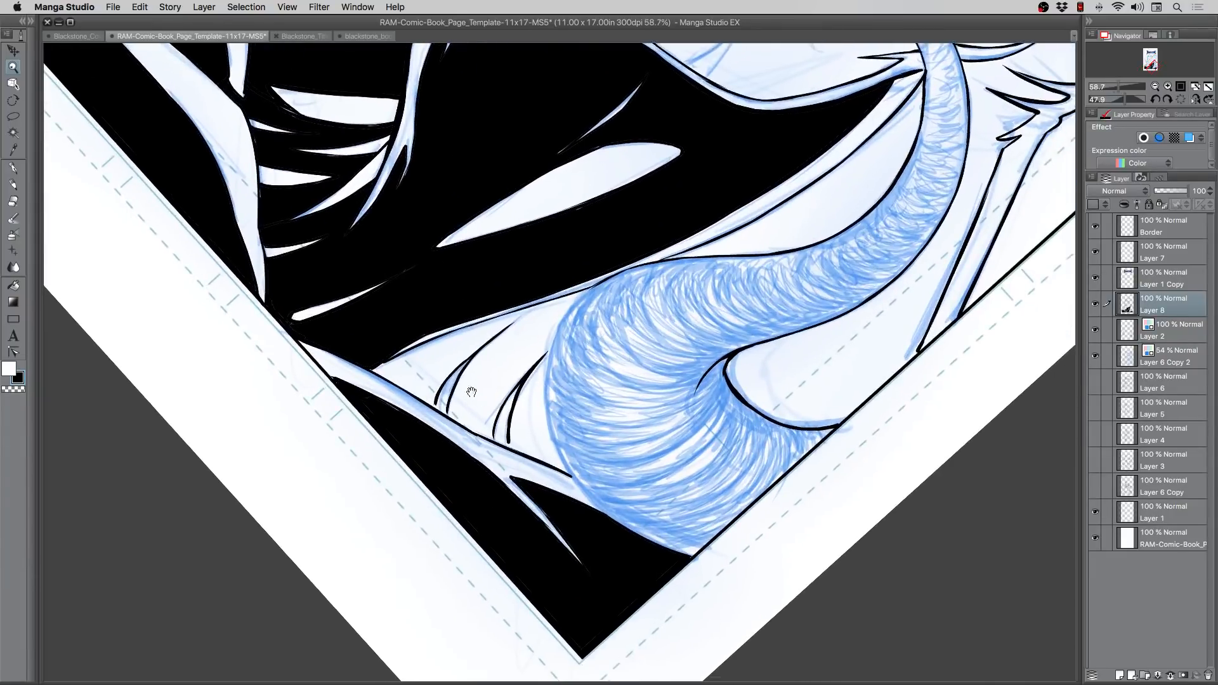
click(13, 167)
mouse_move(582, 293)
mouse_down()
mouse_move(556, 329)
mouse_move(570, 308)
mouse_move(544, 394)
mouse_move(549, 357)
mouse_move(550, 439)
mouse_up()
drag(542, 394, 552, 433)
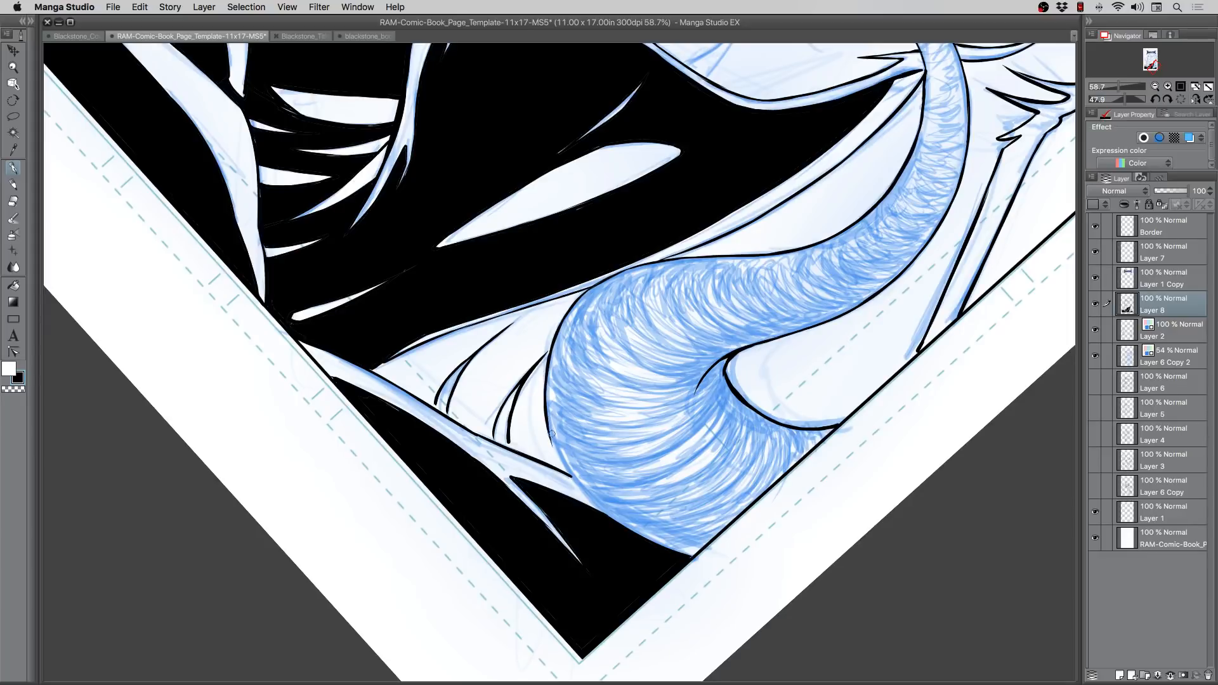
key(r)
drag(436, 446, 432, 248)
drag(503, 412, 495, 476)
drag(498, 434, 497, 506)
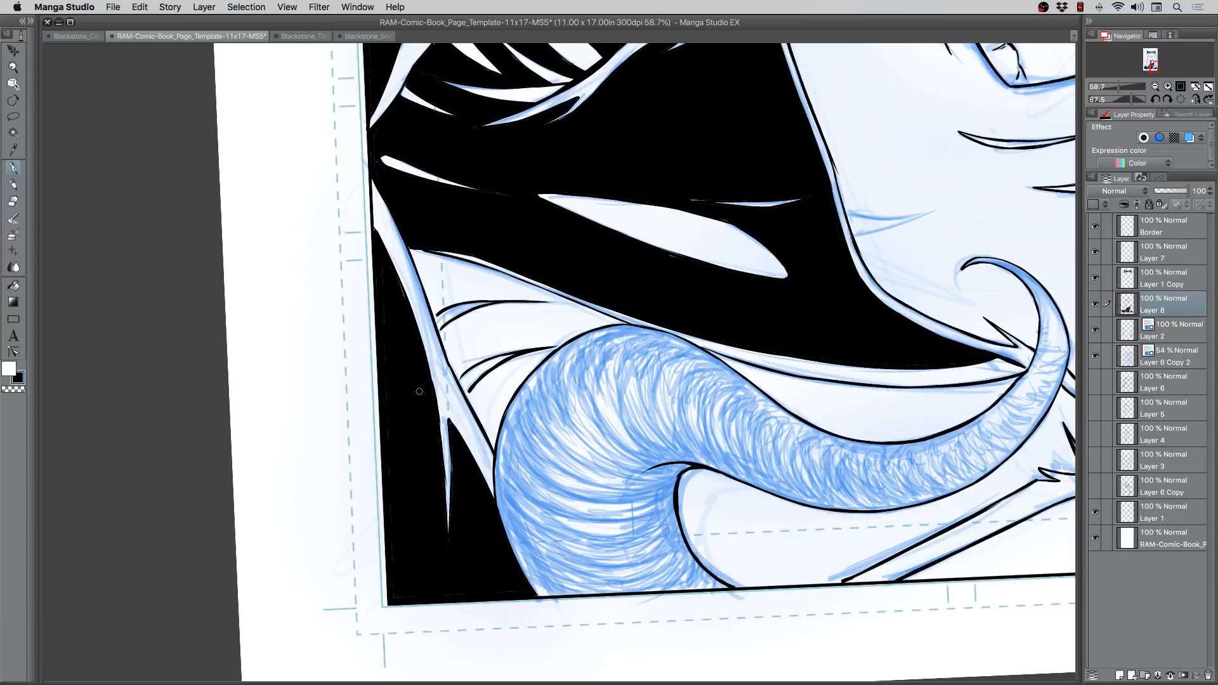
Step: Close the outlines of the neck creases beside the horn's base and fill the shadows around them with black
drag(393, 418, 428, 456)
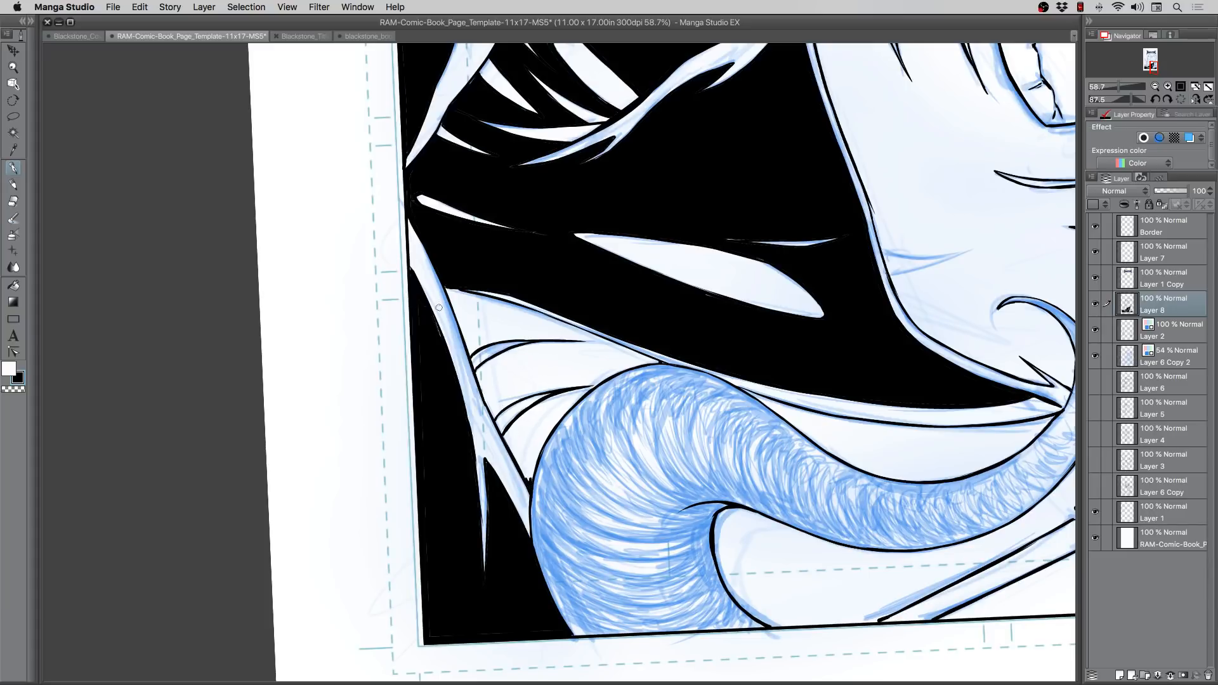
drag(446, 288, 452, 305)
click(14, 285)
click(496, 319)
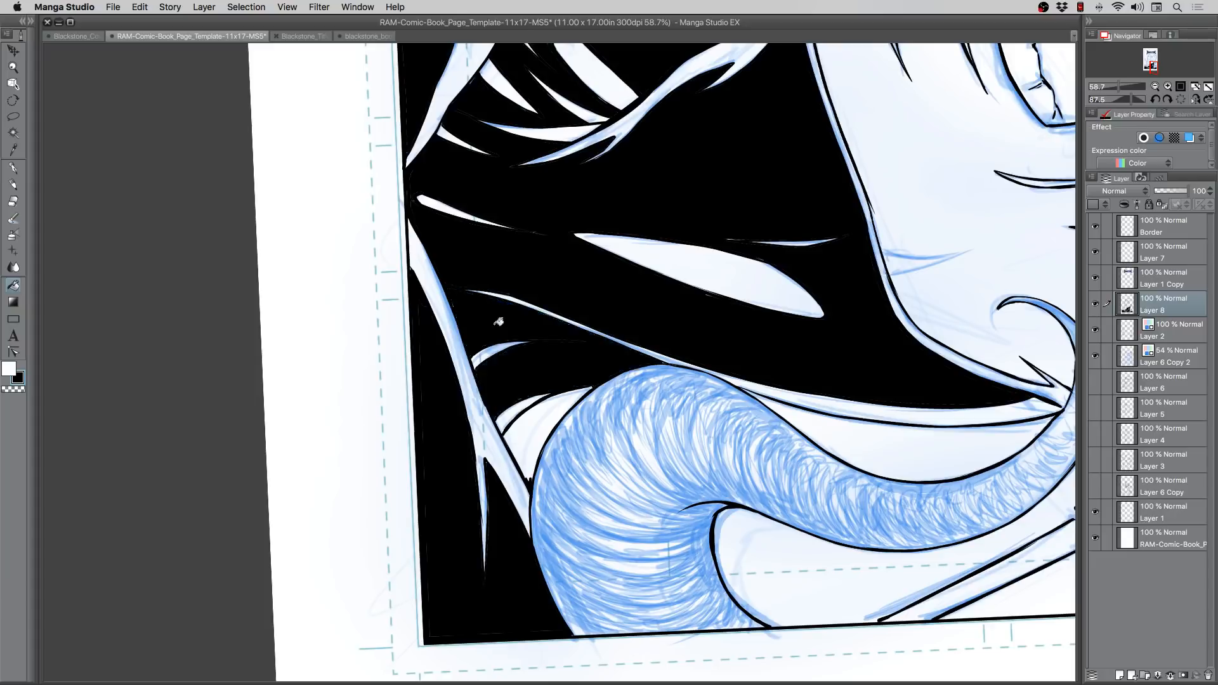
click(536, 422)
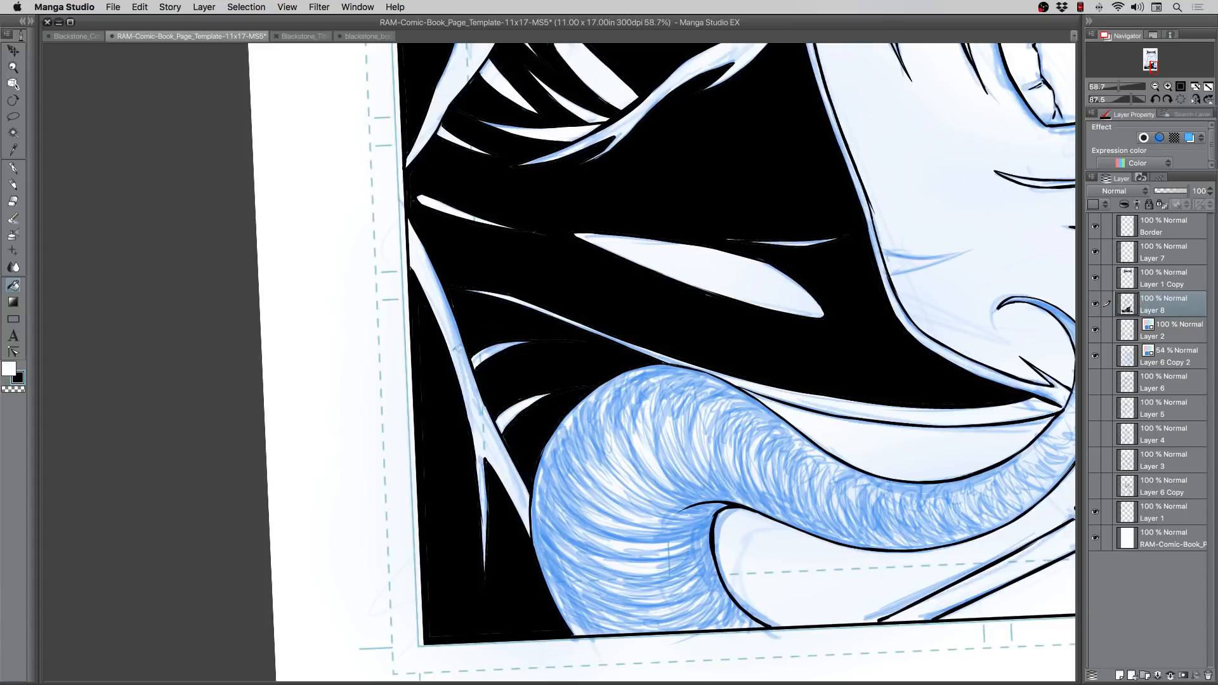
Step: Ink the narrow corner between the neck tendon and the horn beneath the jaw, and fill that gap with black
click(14, 167)
drag(510, 415, 428, 374)
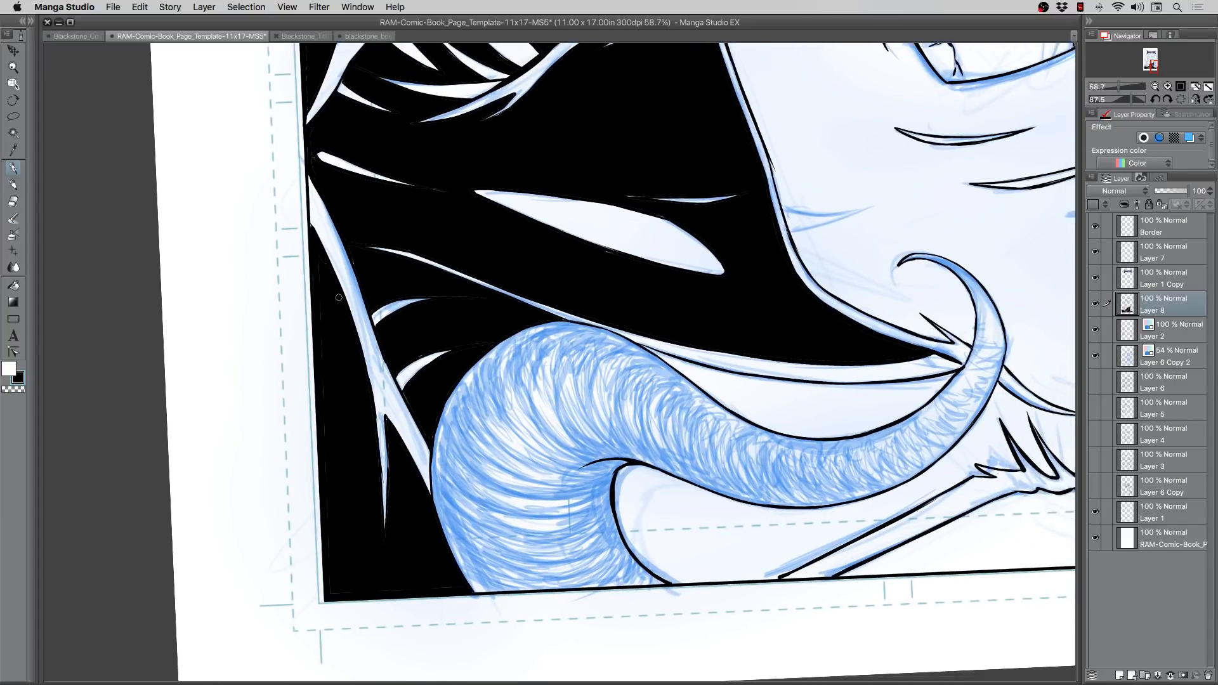
drag(351, 500, 660, 517)
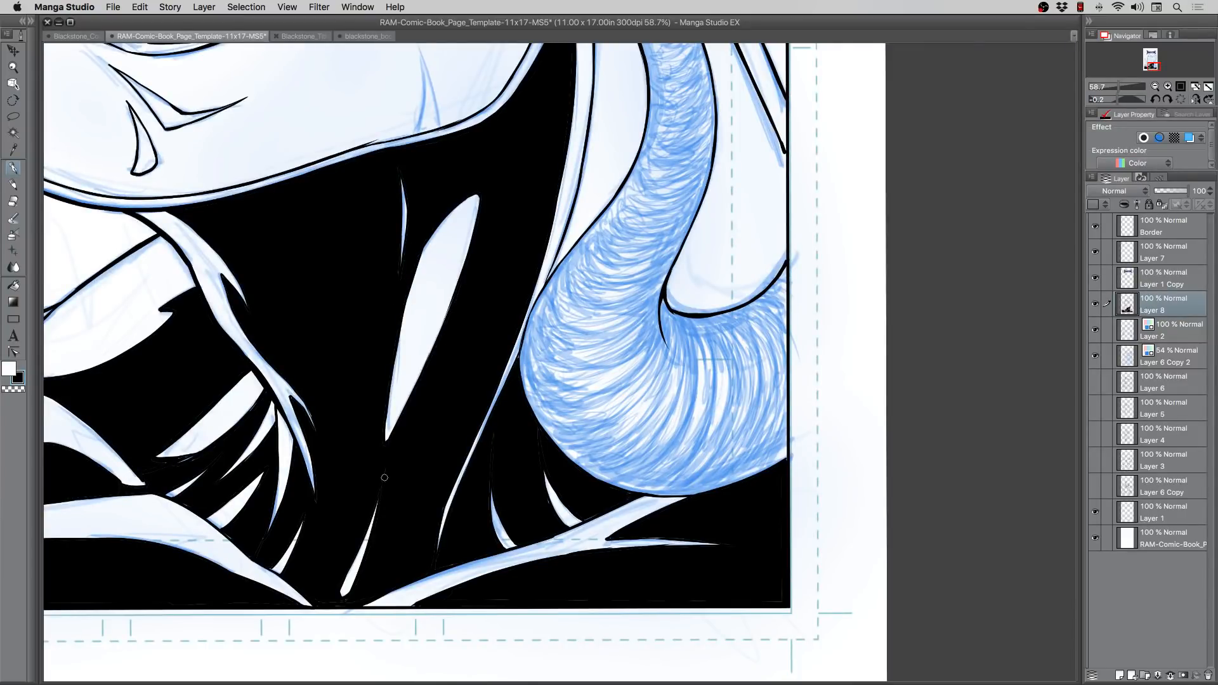
drag(449, 156, 478, 377)
mouse_move(619, 194)
mouse_down()
mouse_move(623, 216)
mouse_move(644, 225)
mouse_move(615, 185)
mouse_move(631, 206)
mouse_move(619, 204)
mouse_move(622, 219)
mouse_move(609, 189)
mouse_up()
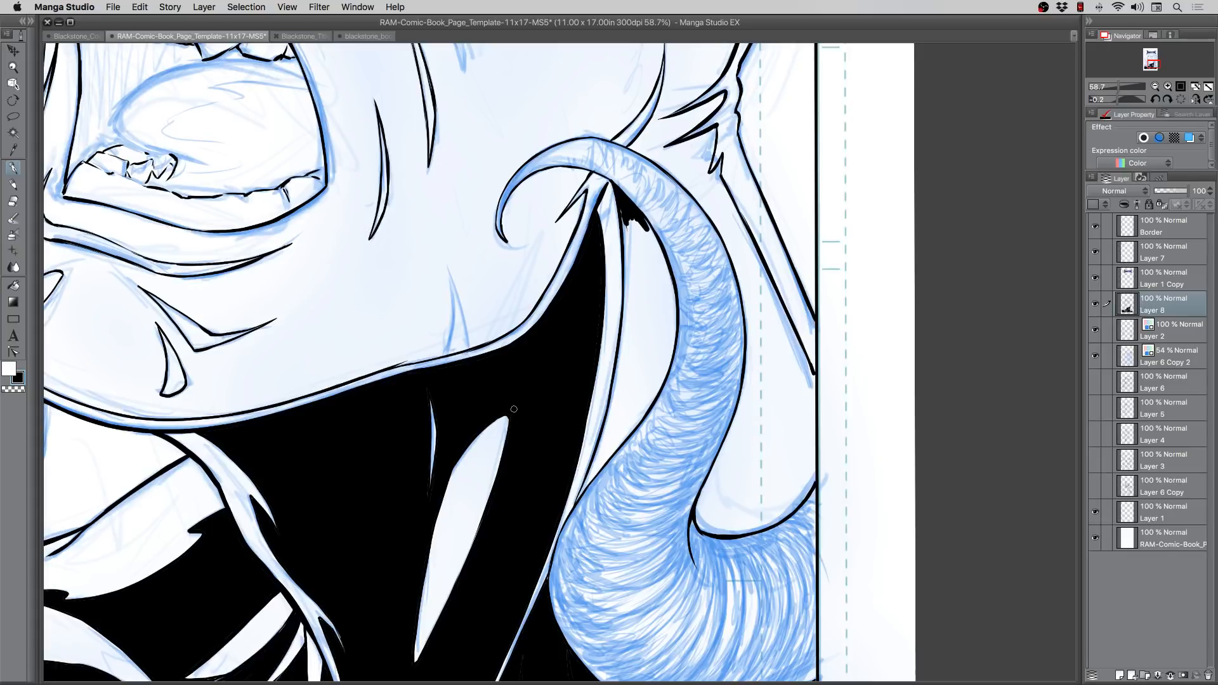
scroll(482, 416, down, 2)
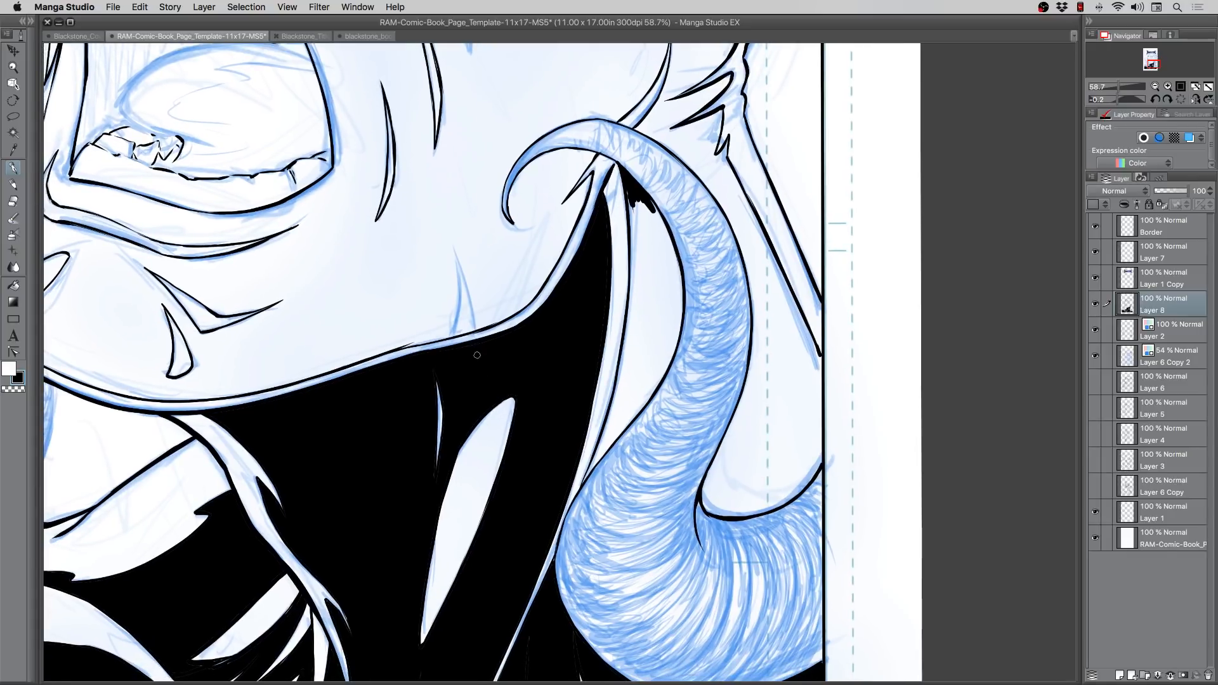
click(13, 285)
click(650, 322)
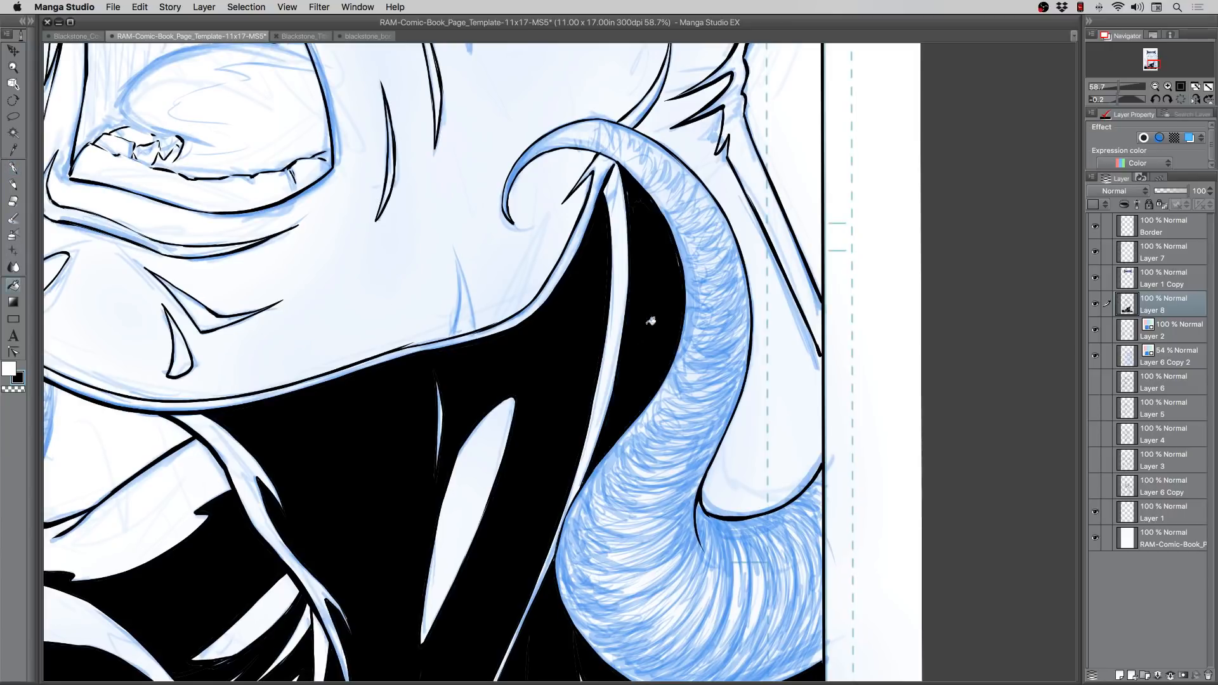
Step: Close the area between the horn, the diagonal line behind the neck and the panel border, and fill it with black
click(13, 167)
drag(556, 336, 461, 313)
mouse_move(621, 171)
mouse_down()
mouse_move(636, 196)
mouse_move(608, 157)
mouse_move(633, 190)
mouse_move(625, 144)
mouse_move(641, 162)
mouse_move(651, 208)
mouse_move(630, 177)
mouse_move(647, 222)
mouse_move(634, 194)
mouse_move(661, 214)
mouse_move(635, 190)
mouse_up()
drag(721, 329, 721, 448)
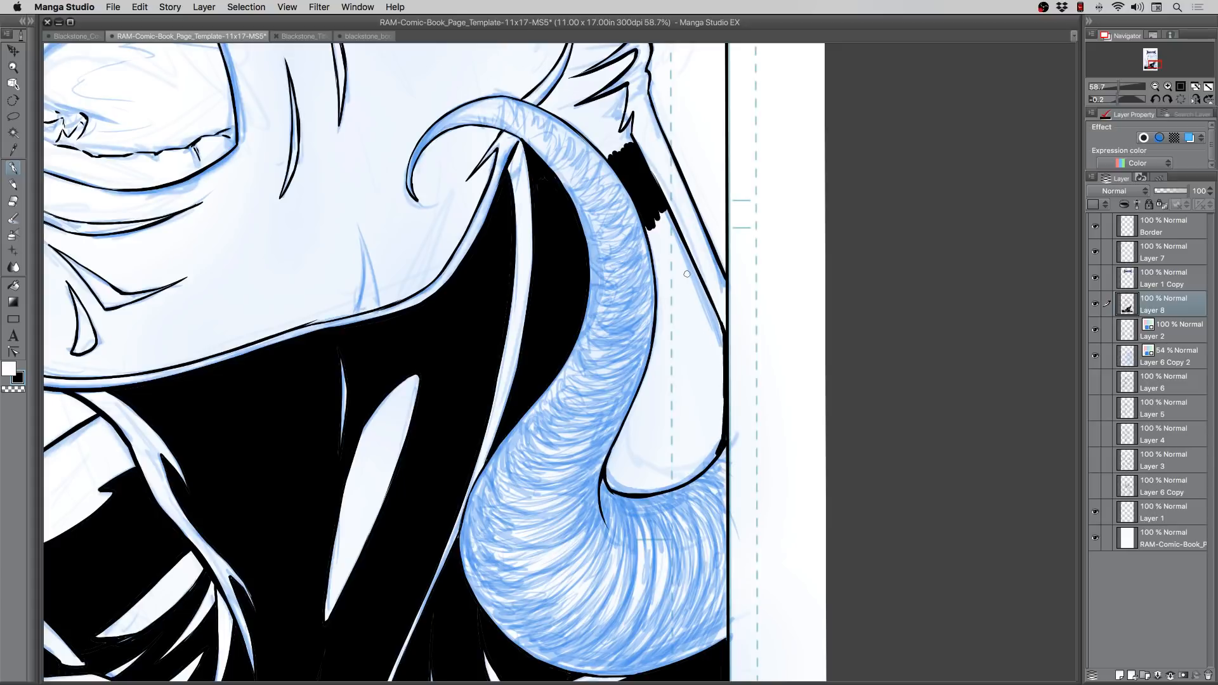
click(14, 284)
click(662, 316)
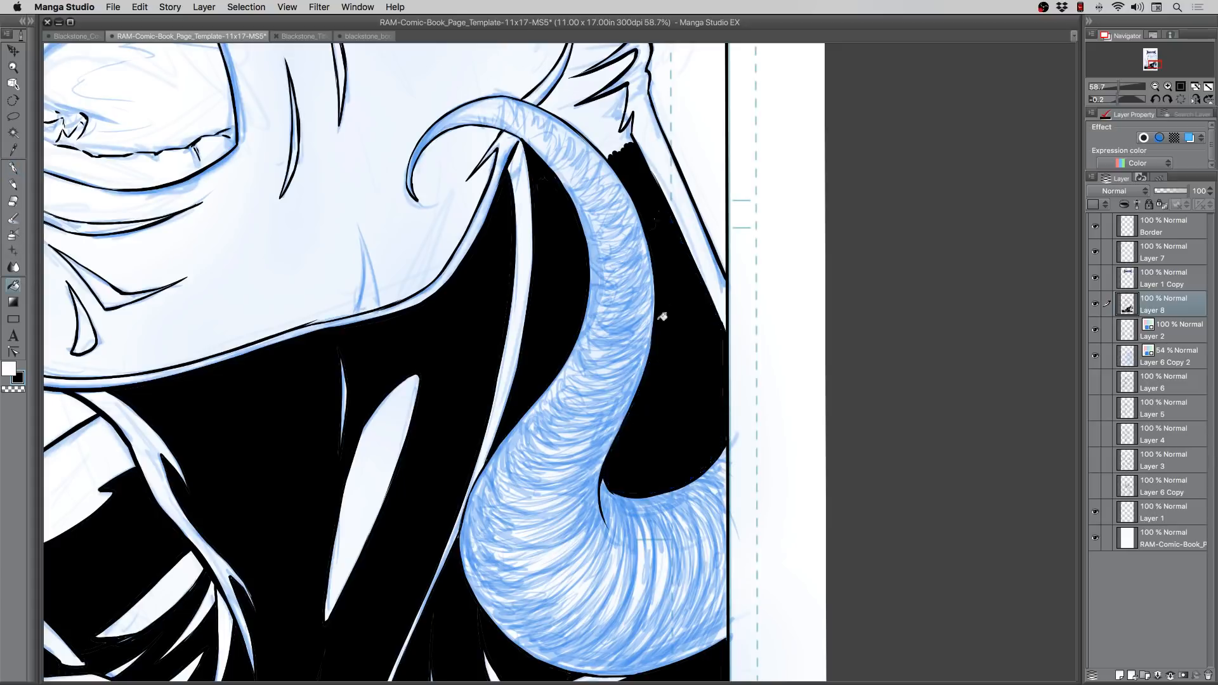
Step: Close the outline between the jaw and the neck creases behind the lower horn, and fill that area with black
mouse_move(293, 184)
mouse_down()
mouse_move(444, 405)
mouse_move(443, 432)
mouse_up()
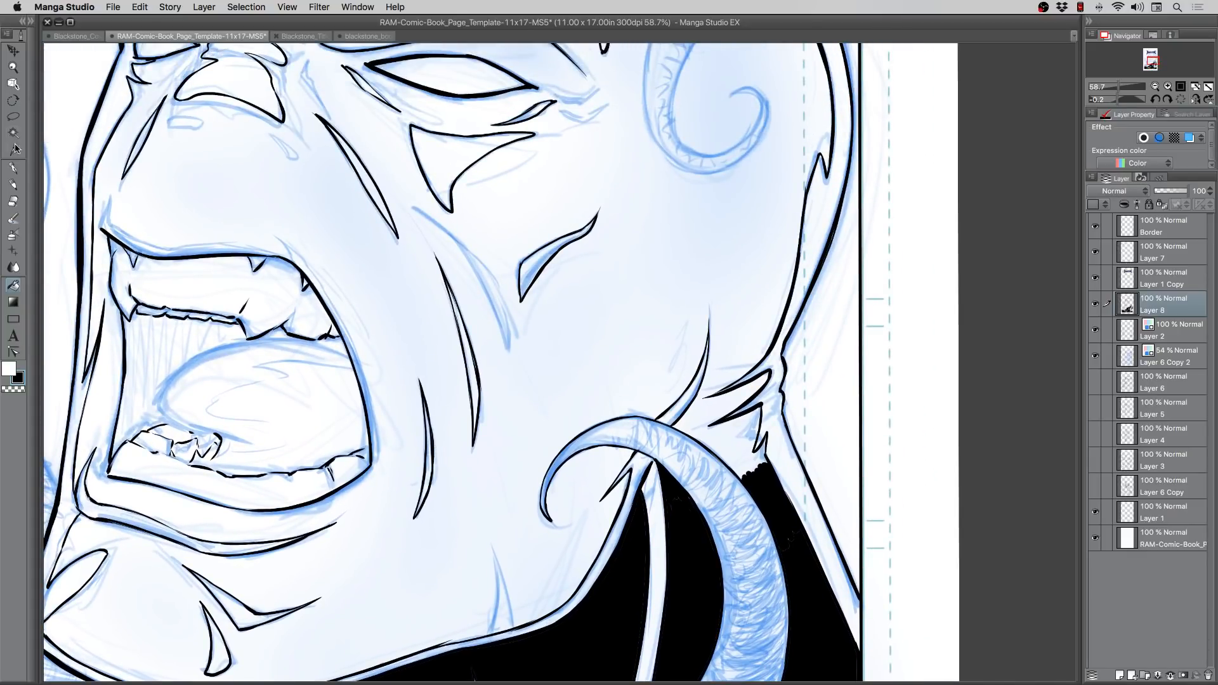
click(14, 167)
drag(691, 436, 756, 495)
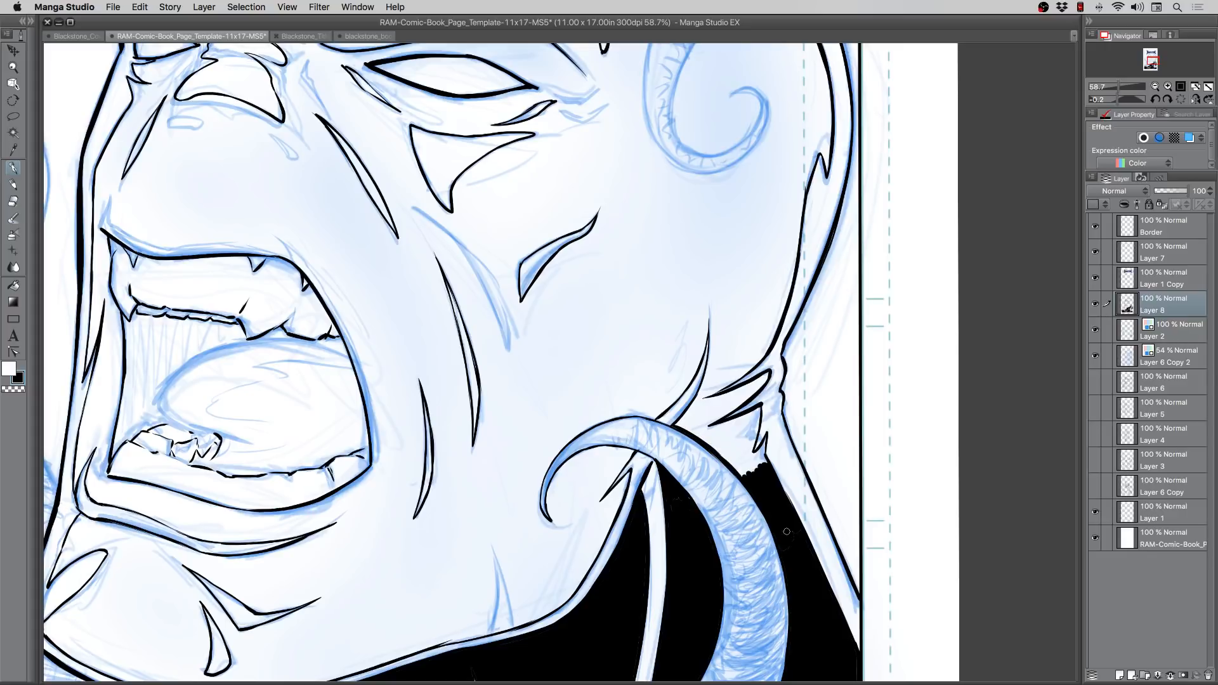
drag(687, 409, 712, 394)
click(14, 284)
click(698, 416)
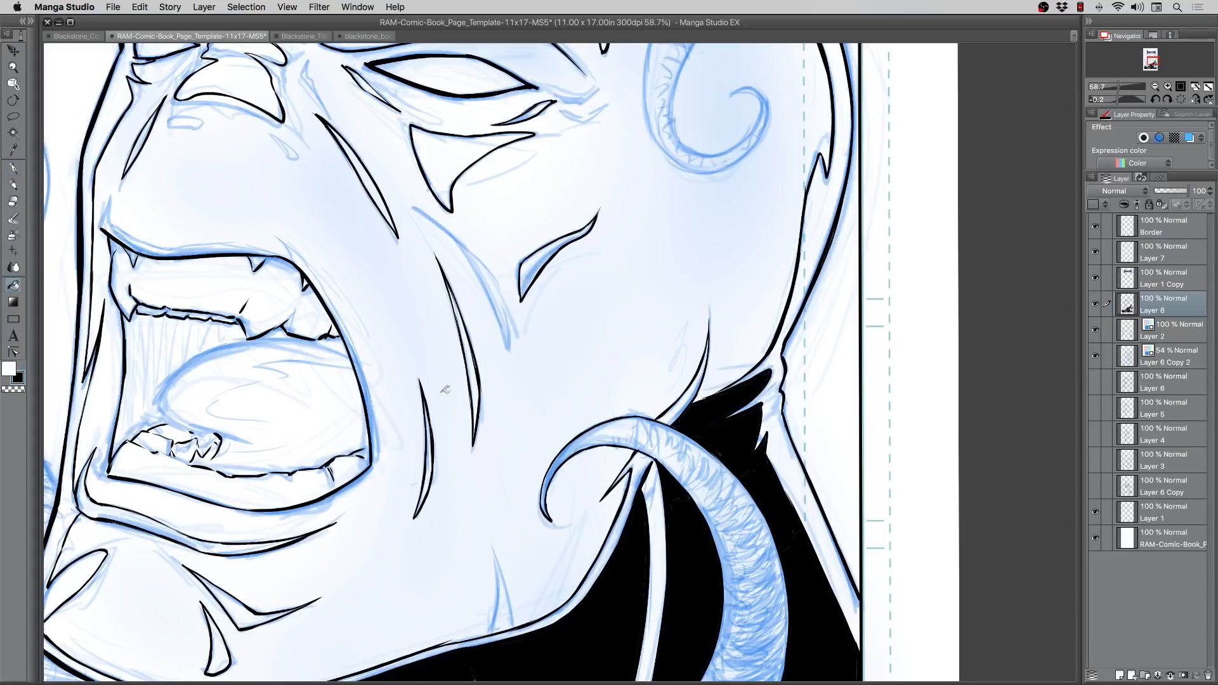
Step: Ink the inner edge of the upper horn's curve from the back of the head down beside the temple
drag(328, 325, 462, 438)
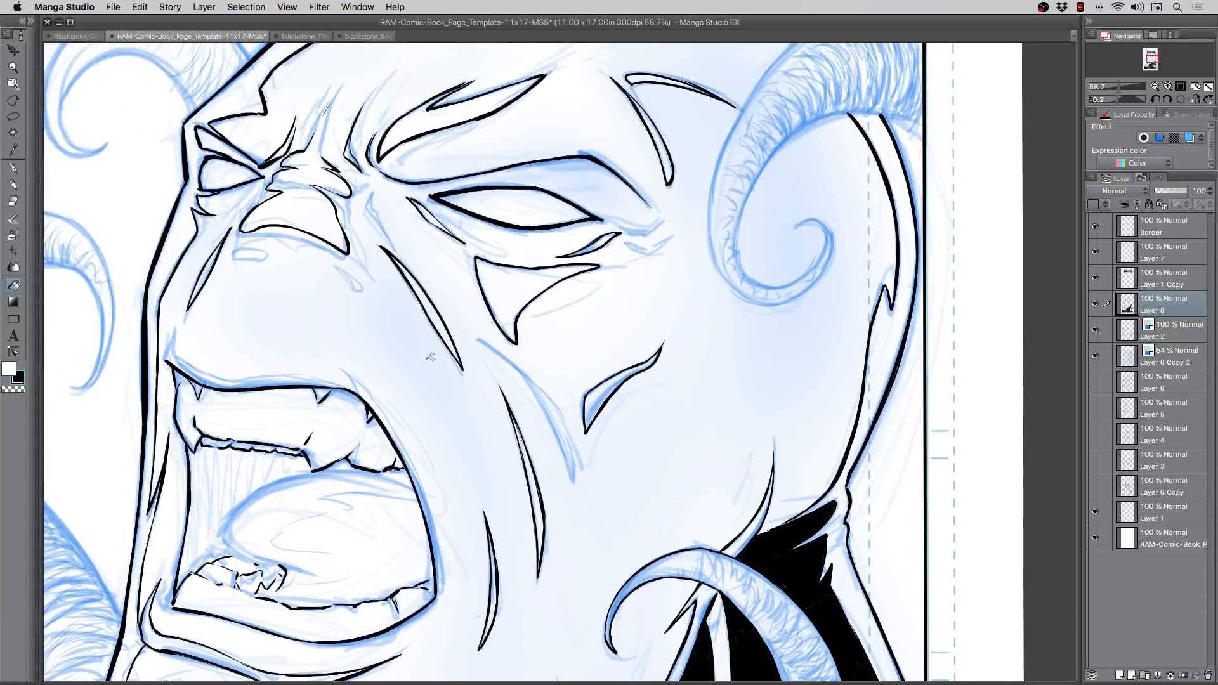
click(14, 168)
drag(538, 346, 599, 420)
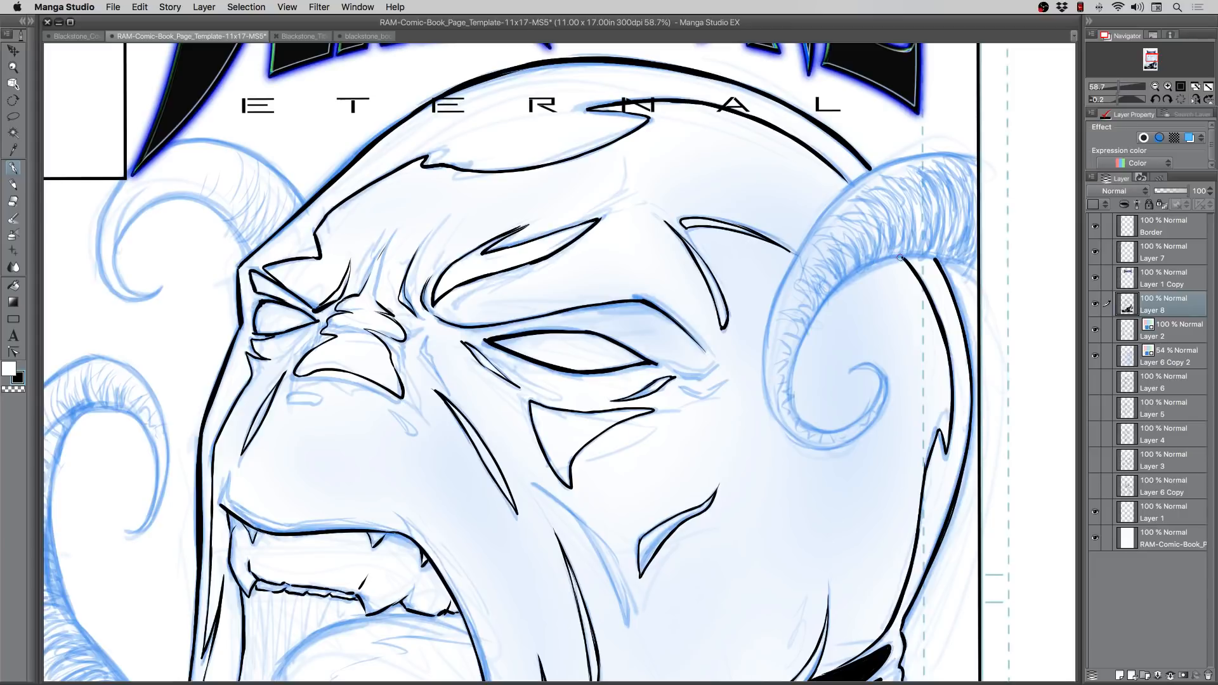
mouse_move(900, 258)
mouse_down()
mouse_move(828, 299)
mouse_move(856, 273)
mouse_move(822, 306)
mouse_move(836, 289)
mouse_move(793, 380)
mouse_move(795, 357)
mouse_move(793, 397)
mouse_up()
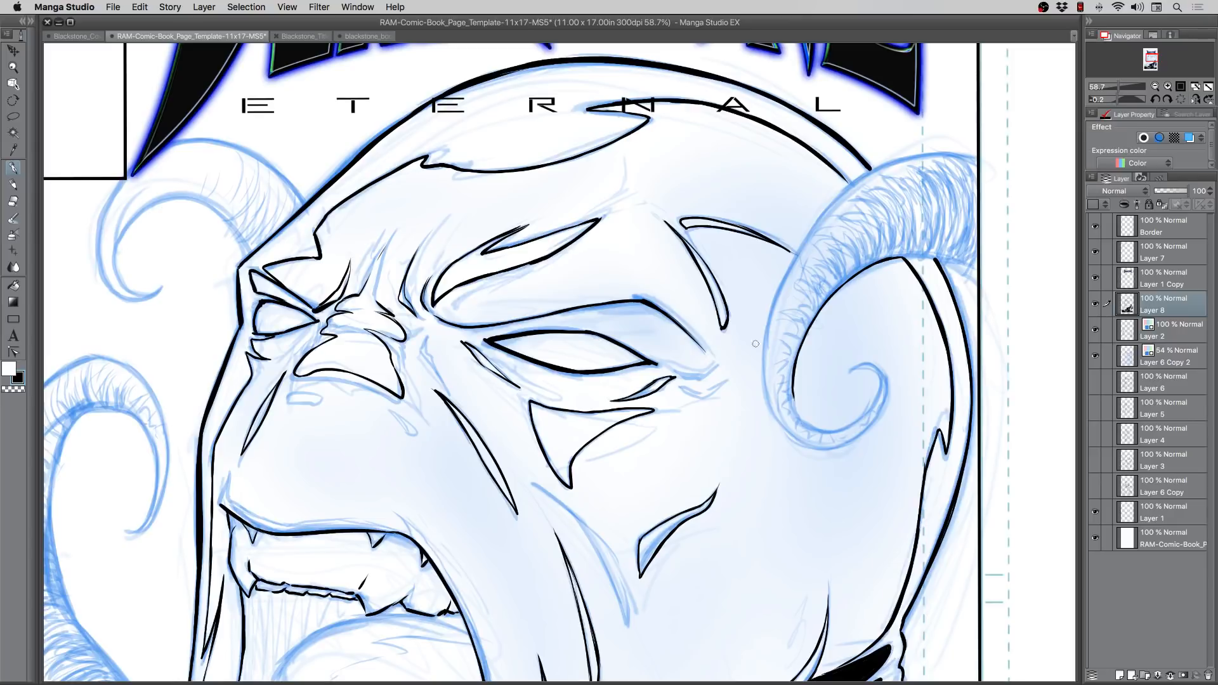
Step: Ink the inner line of the upper horn's spiral, redoing the stroke around the curled tip
key(r)
drag(561, 353, 579, 389)
mouse_move(479, 381)
mouse_down()
mouse_move(484, 467)
mouse_move(553, 486)
mouse_up()
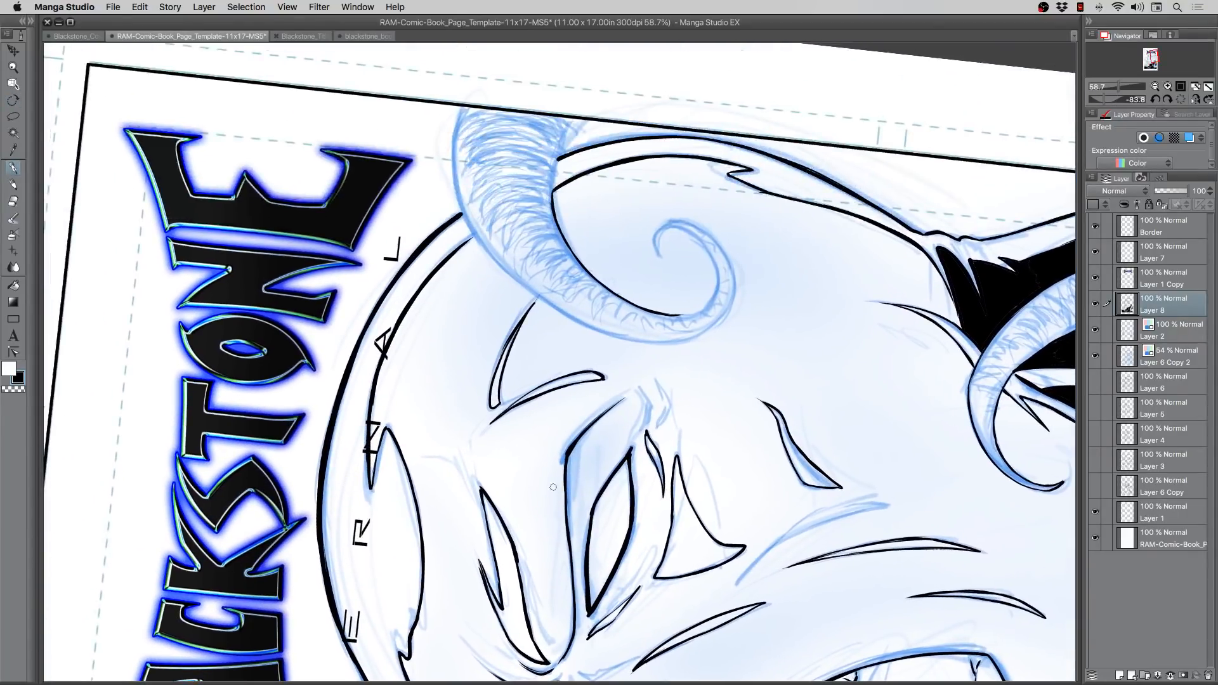
mouse_move(660, 253)
mouse_down()
mouse_move(659, 229)
mouse_move(659, 249)
mouse_move(670, 230)
mouse_move(699, 241)
mouse_move(715, 276)
mouse_up()
key(super+z)
drag(714, 288, 682, 314)
Step: Ink the outer line of the upper horn's curled tip, from its point around the small spiral
key(r)
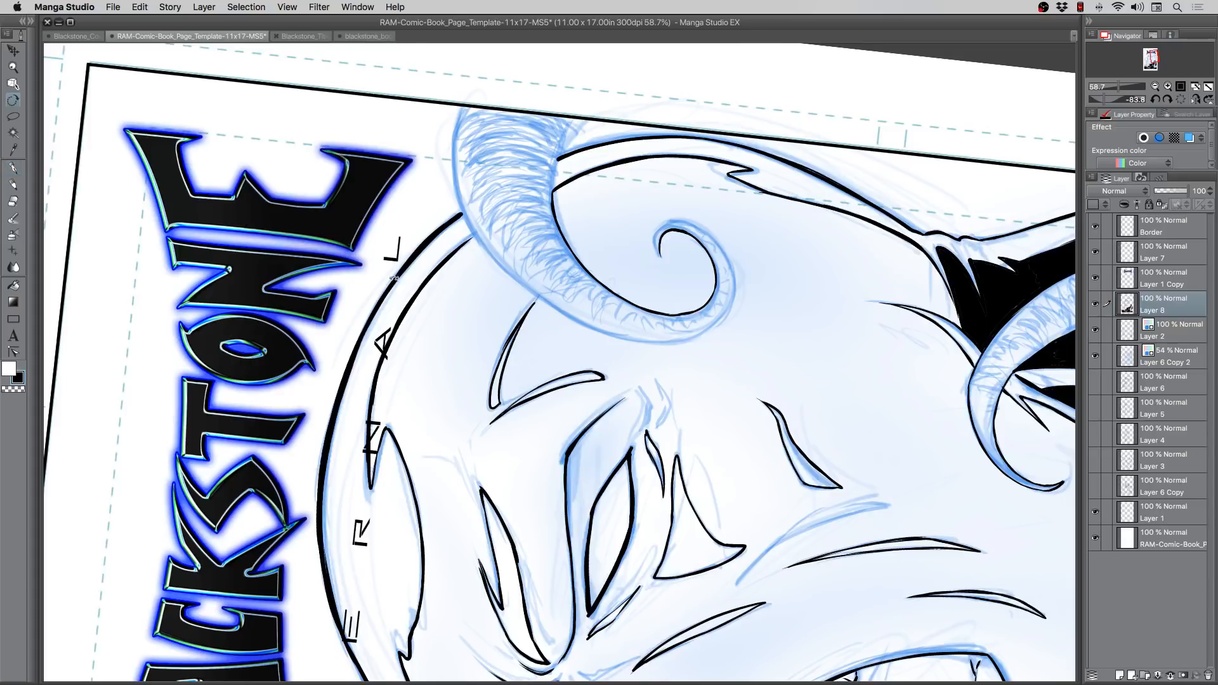
mouse_move(394, 278)
mouse_down()
mouse_move(437, 128)
mouse_move(616, 104)
mouse_move(715, 151)
mouse_up()
key(b)
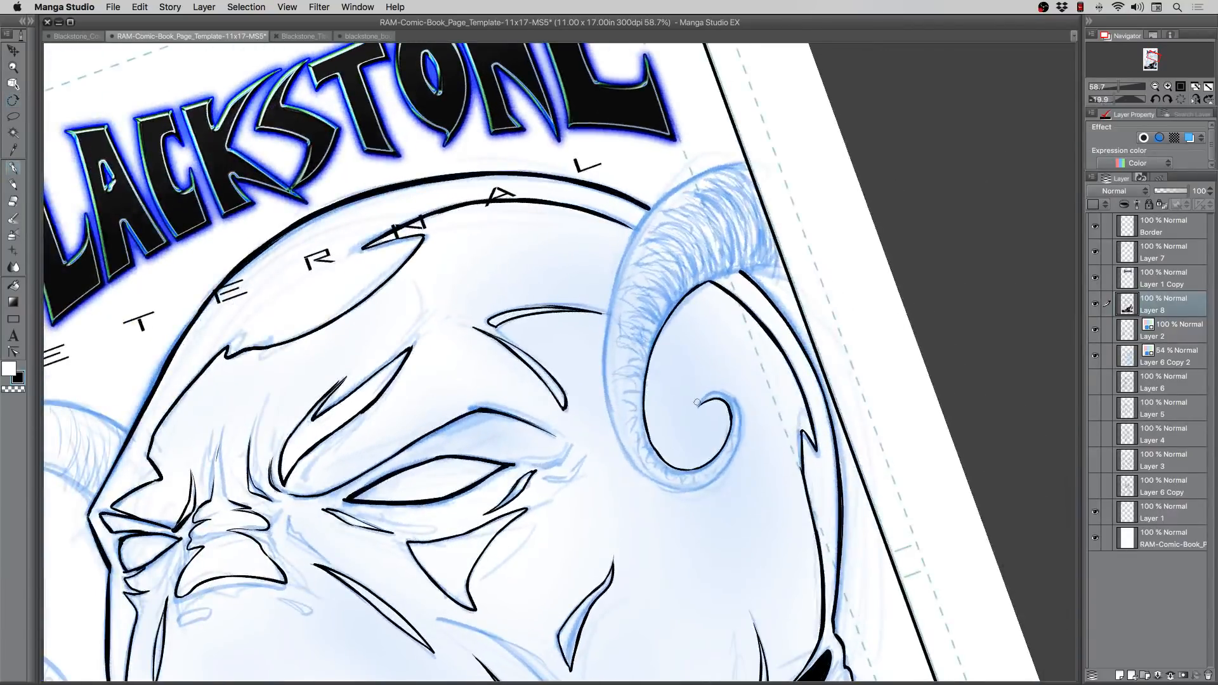
mouse_move(699, 405)
mouse_down()
mouse_move(717, 394)
mouse_move(735, 413)
mouse_move(734, 402)
mouse_move(738, 432)
mouse_move(737, 409)
mouse_move(722, 477)
mouse_up()
drag(737, 431, 694, 490)
Step: Ink the outer edge of the upper horn along the large bend beside the temple and toward the forehead
key(r)
drag(382, 569, 559, 161)
key(p)
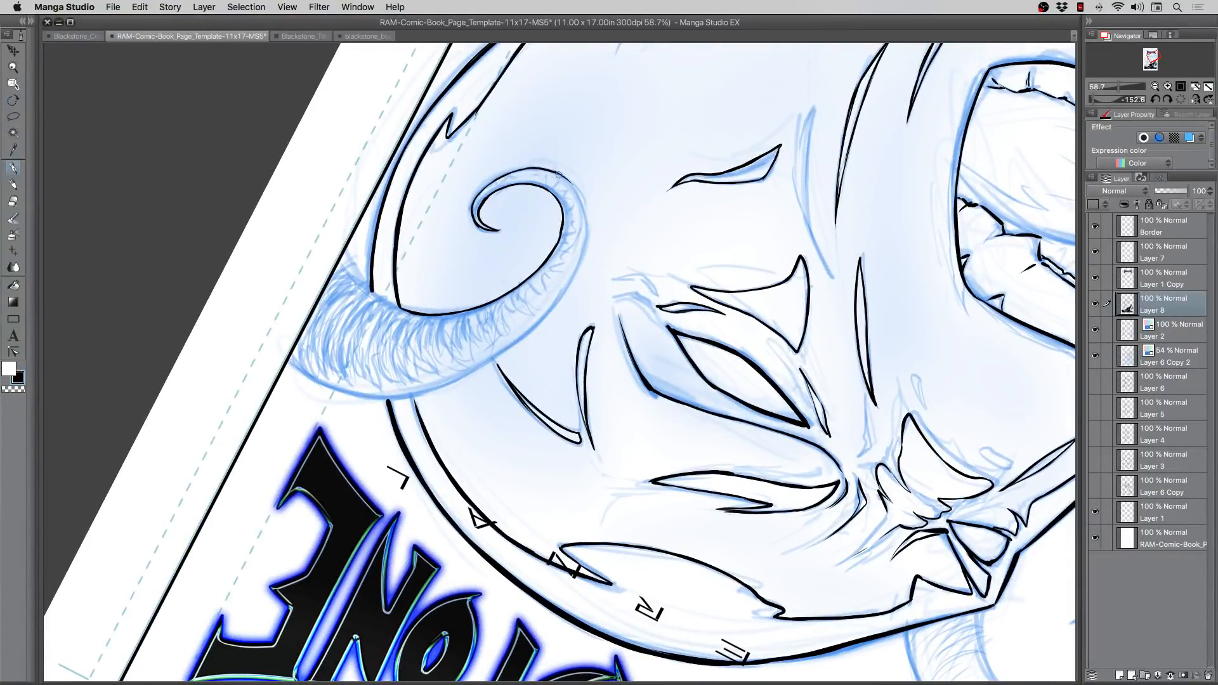
mouse_move(561, 176)
mouse_down()
mouse_move(586, 244)
mouse_move(579, 186)
mouse_move(580, 252)
mouse_move(582, 241)
mouse_move(536, 316)
mouse_up()
drag(497, 357, 457, 380)
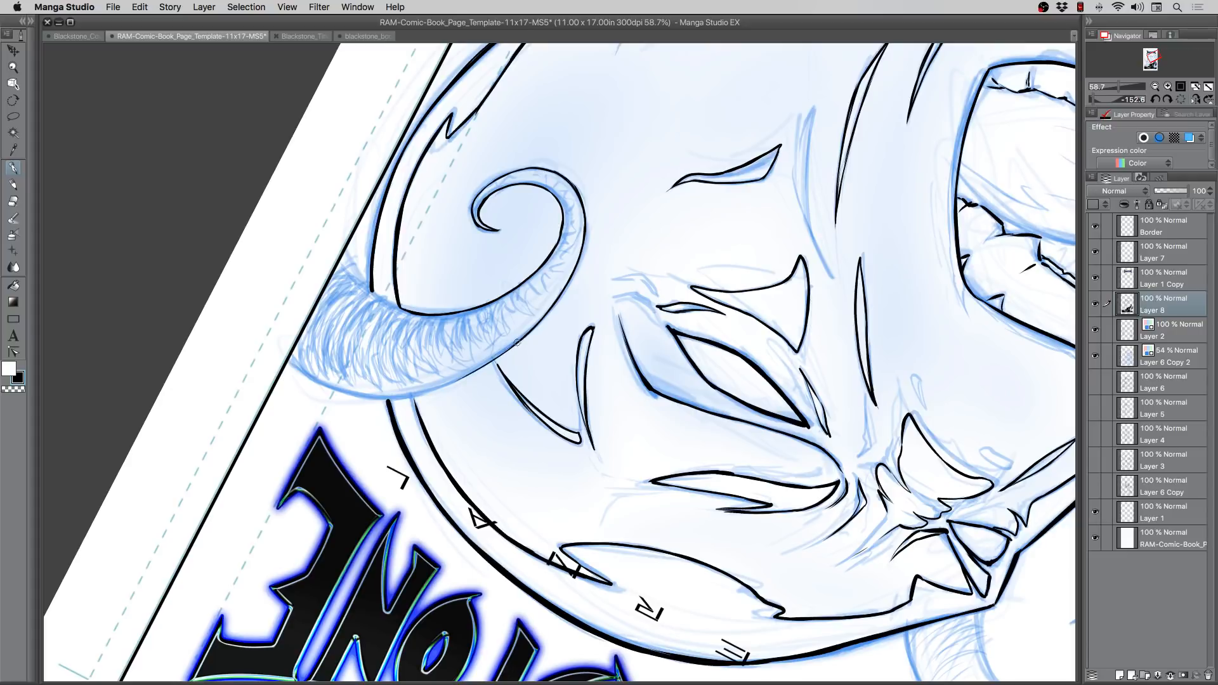
drag(520, 340, 443, 387)
Step: Ink both edges of the upper horn's thick base across the skull and out to the panel border
key(r)
drag(218, 435, 702, 538)
key(p)
drag(426, 483, 447, 379)
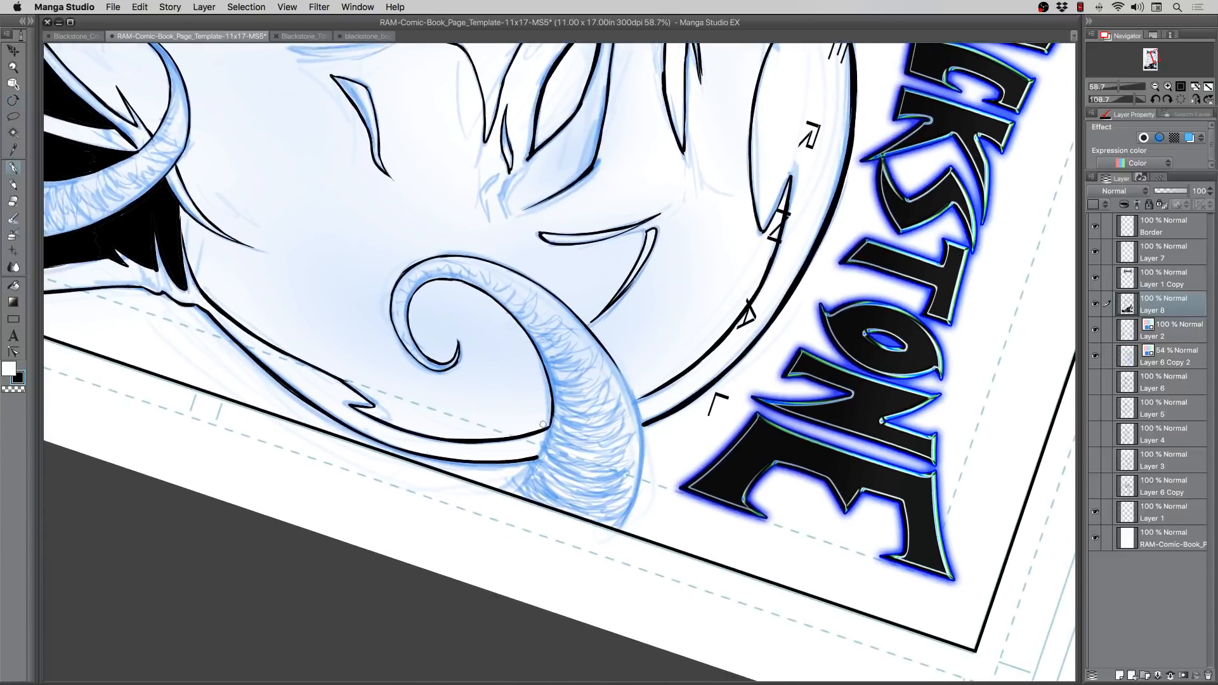
drag(548, 430, 506, 491)
drag(618, 369, 639, 475)
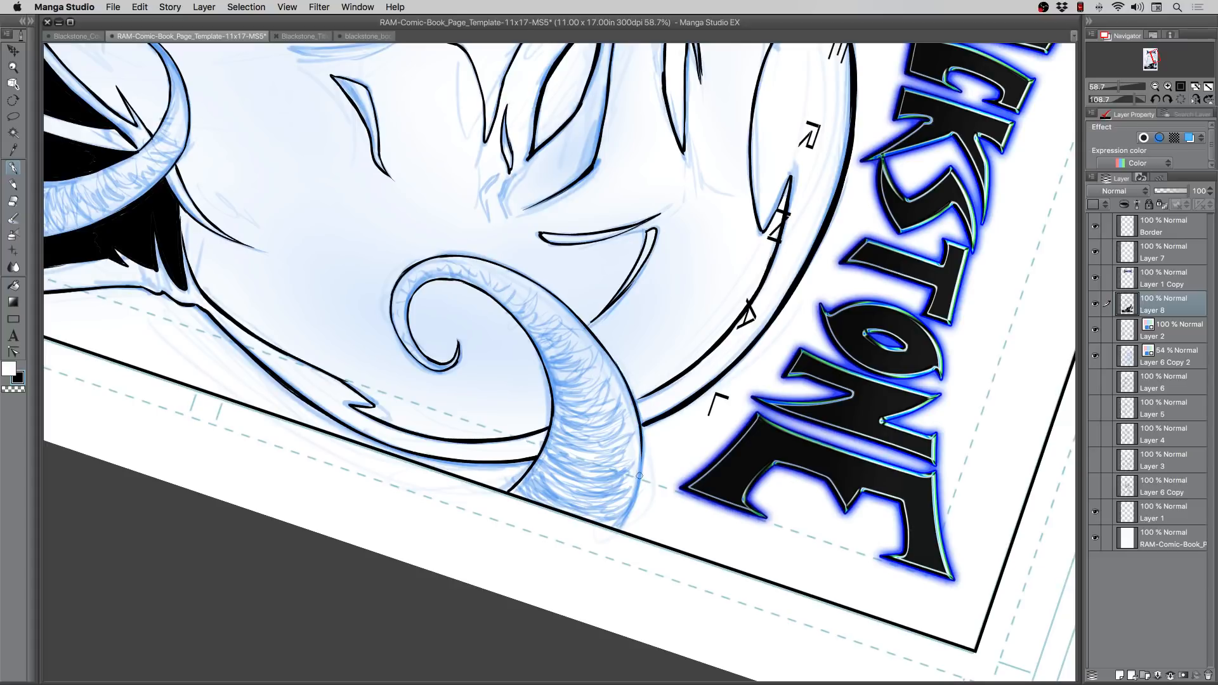
mouse_move(635, 407)
mouse_down()
mouse_move(641, 482)
mouse_move(618, 528)
mouse_up()
Step: Ink the shadow edge from the upper horn's curl down to the jaw, and fill the back of the head with black
double_click(13, 100)
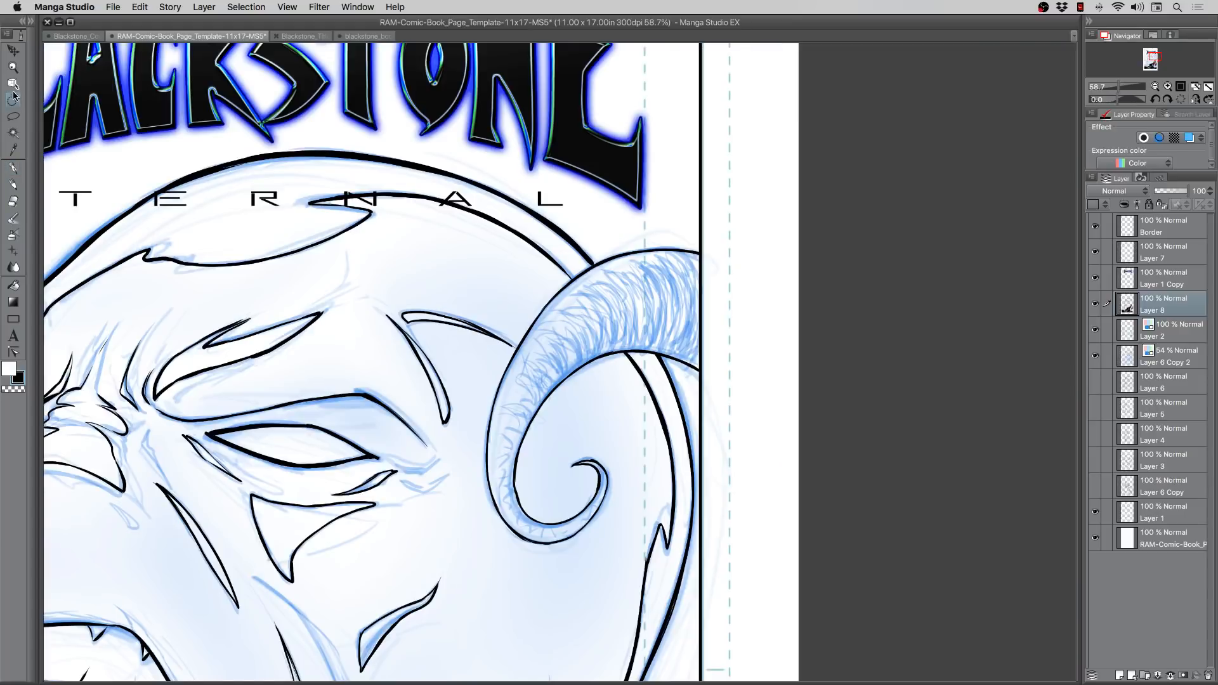
click(13, 67)
drag(423, 262, 399, 277)
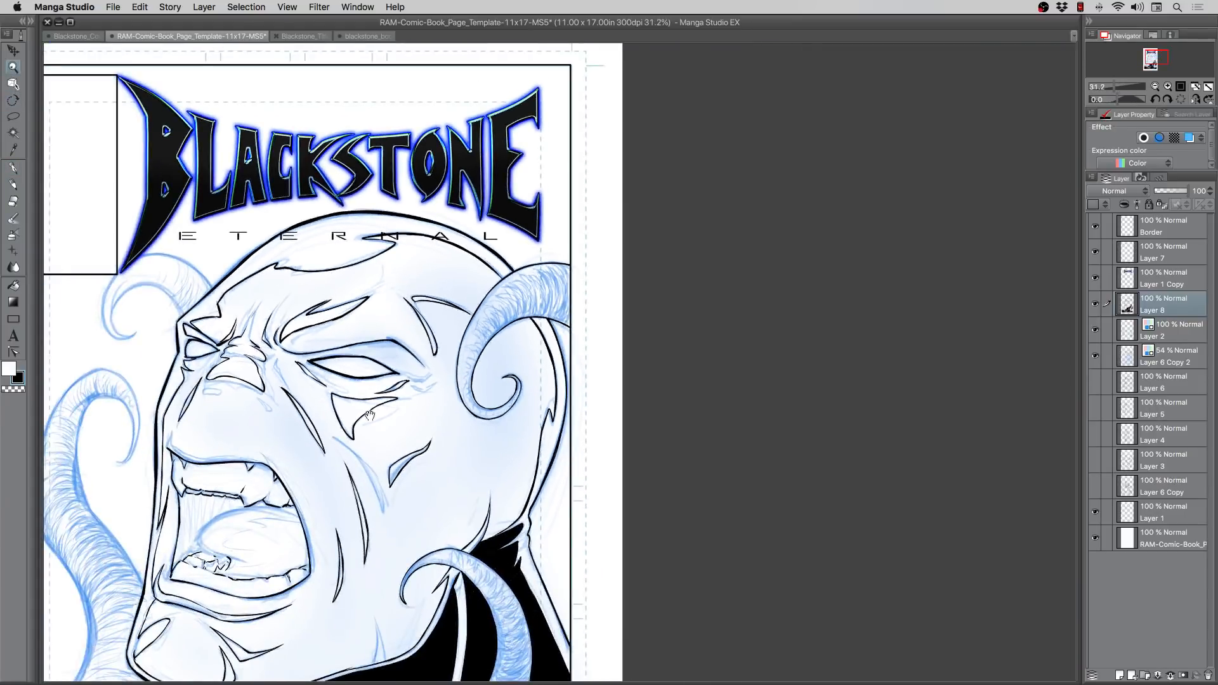
drag(362, 407, 554, 370)
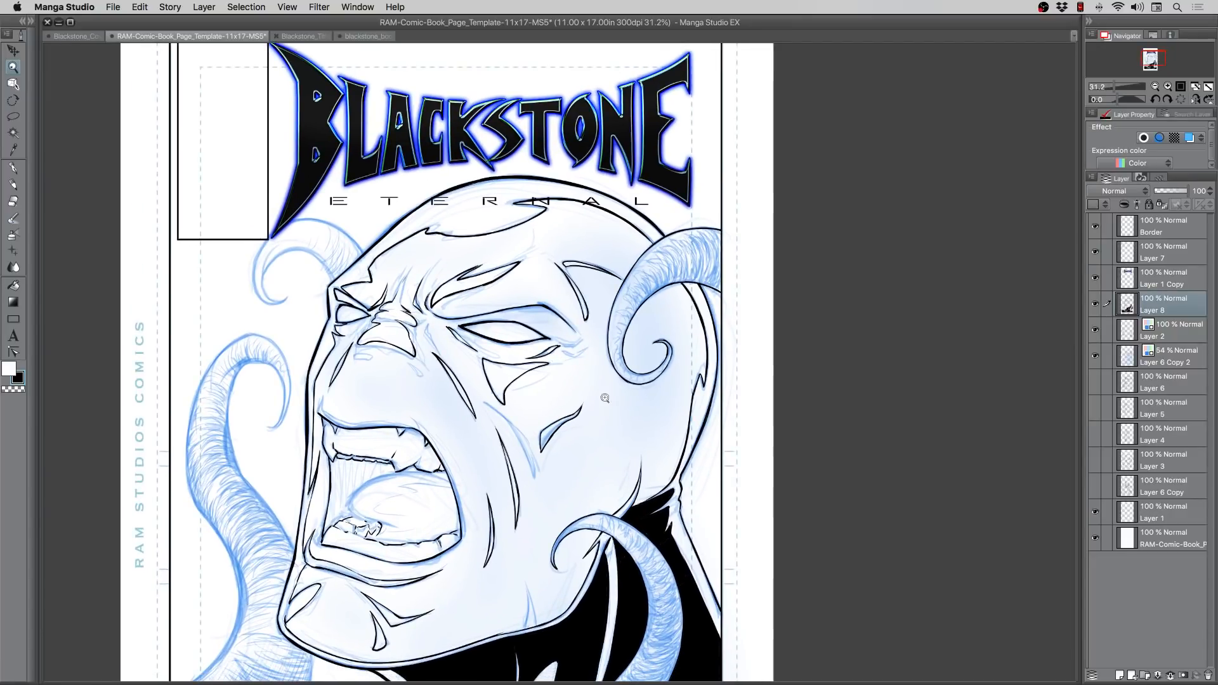
click(607, 403)
drag(619, 426, 644, 378)
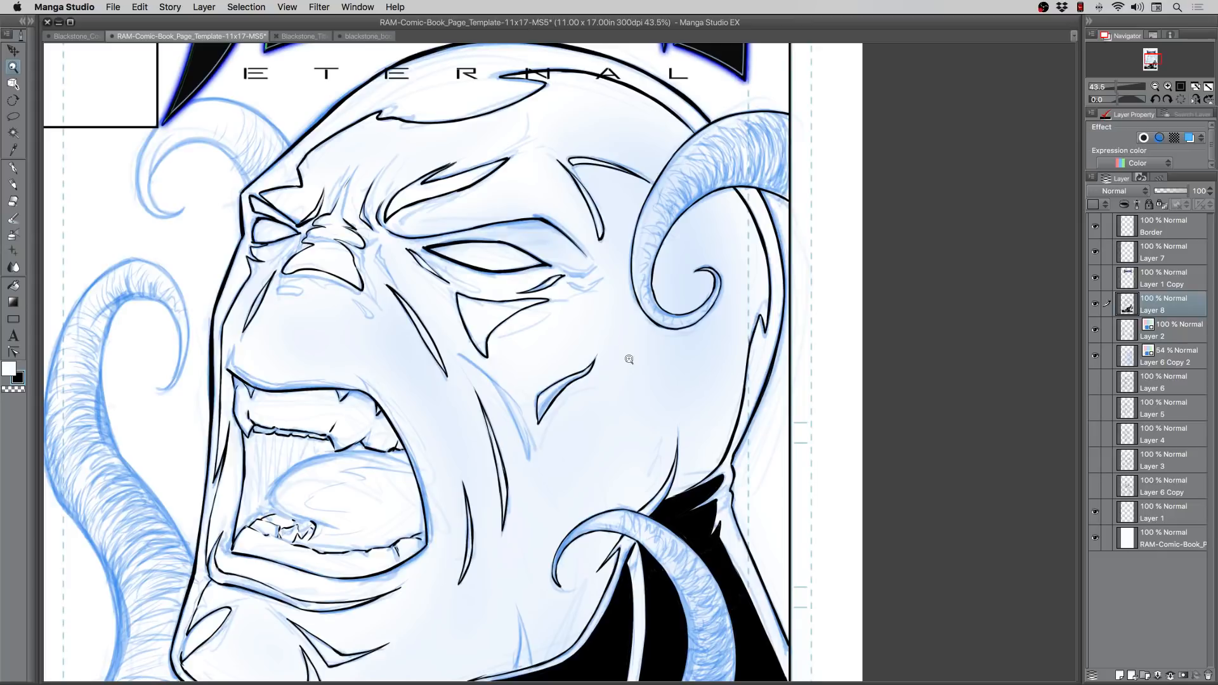
mouse_move(676, 309)
mouse_down()
mouse_move(658, 357)
mouse_move(676, 449)
mouse_move(670, 532)
mouse_move(679, 485)
mouse_move(661, 547)
mouse_up()
click(14, 168)
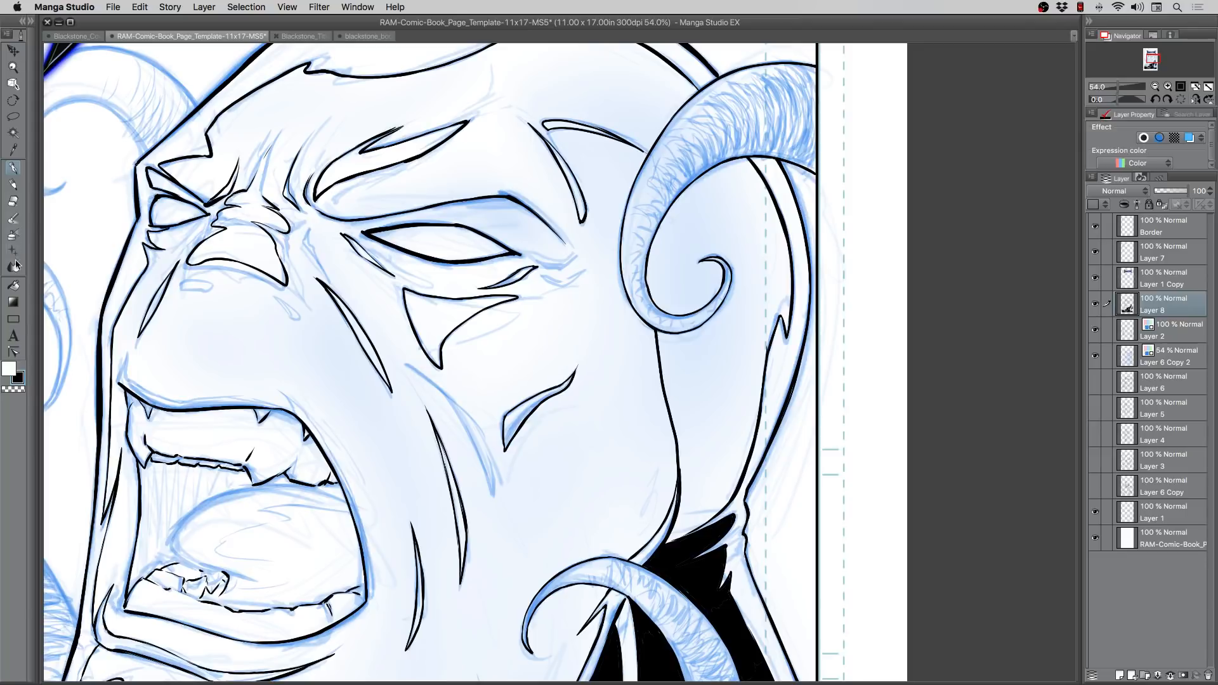
click(13, 285)
click(719, 355)
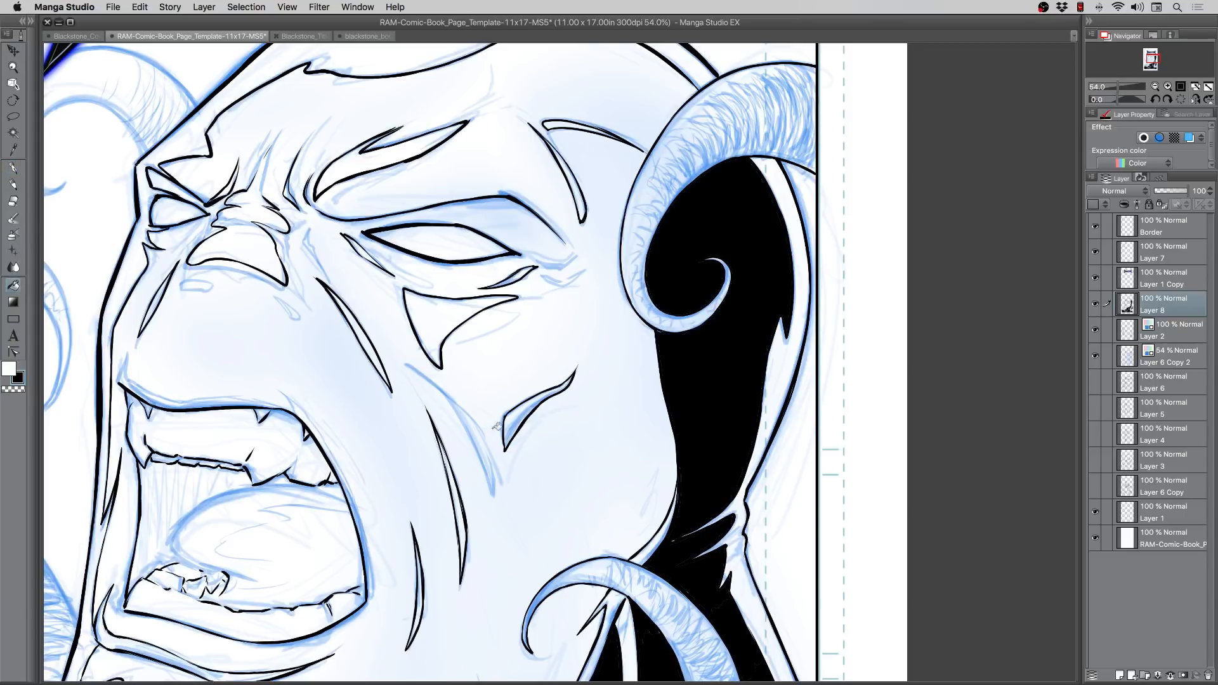
Step: Ink the small wrinkles at the outer corner of the large eye
drag(399, 370, 526, 421)
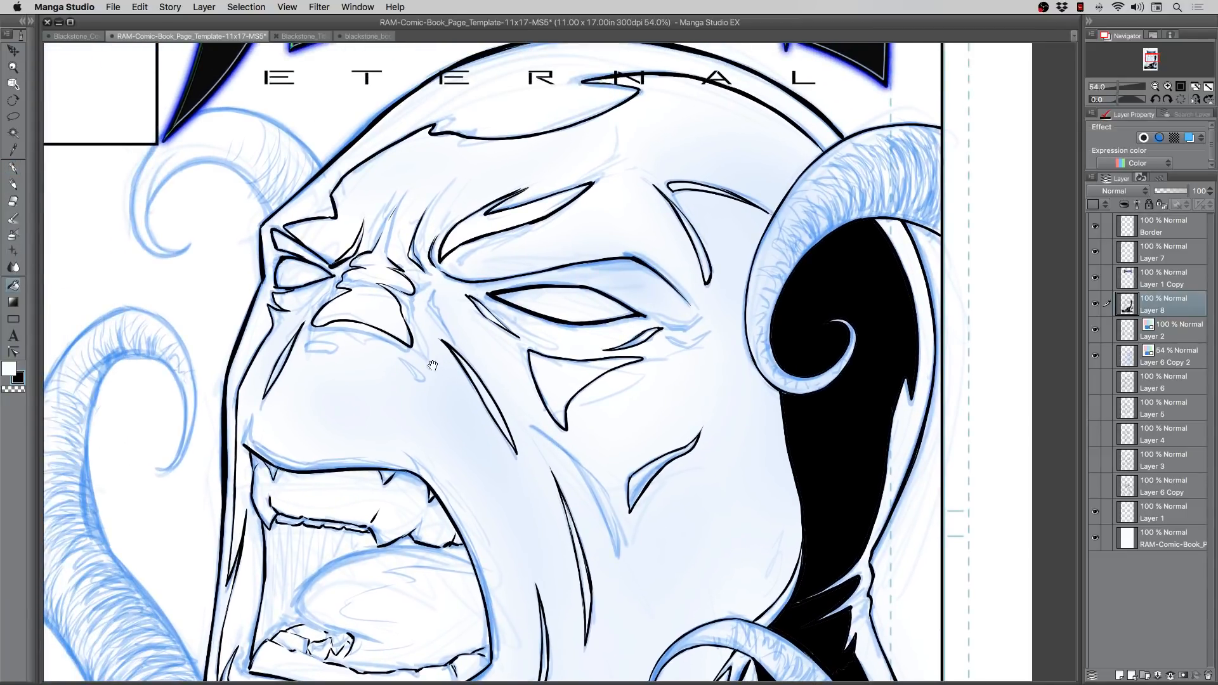
drag(242, 283, 299, 305)
click(13, 168)
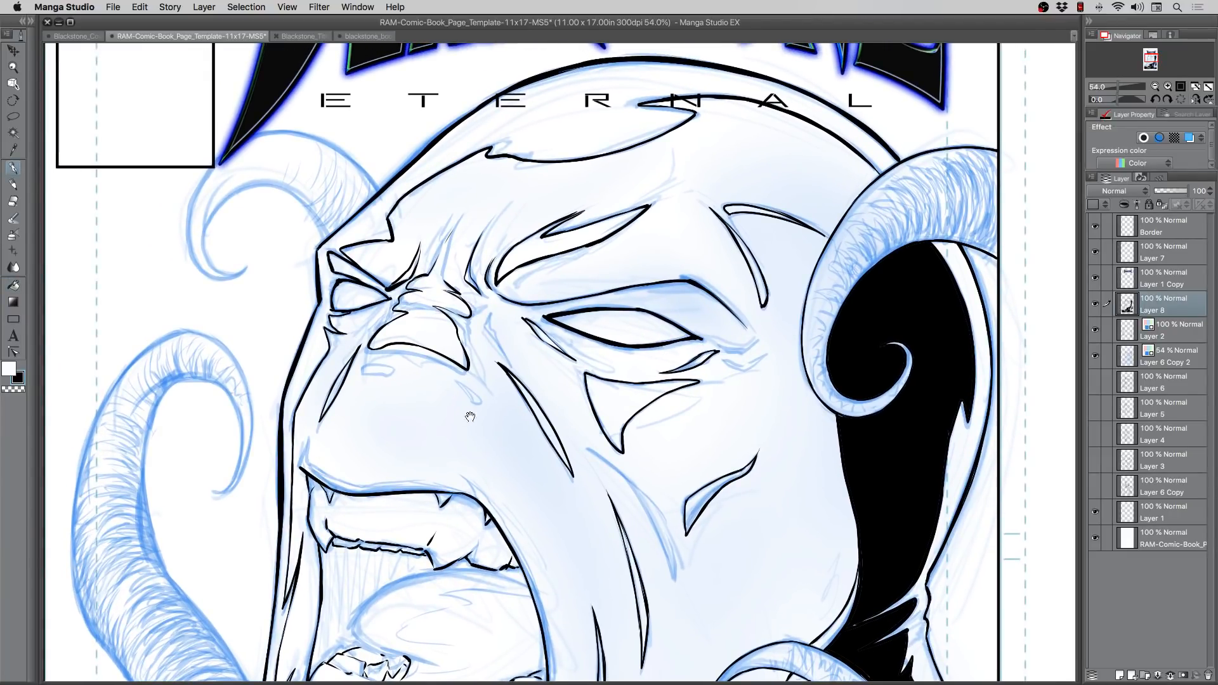
drag(470, 416, 387, 341)
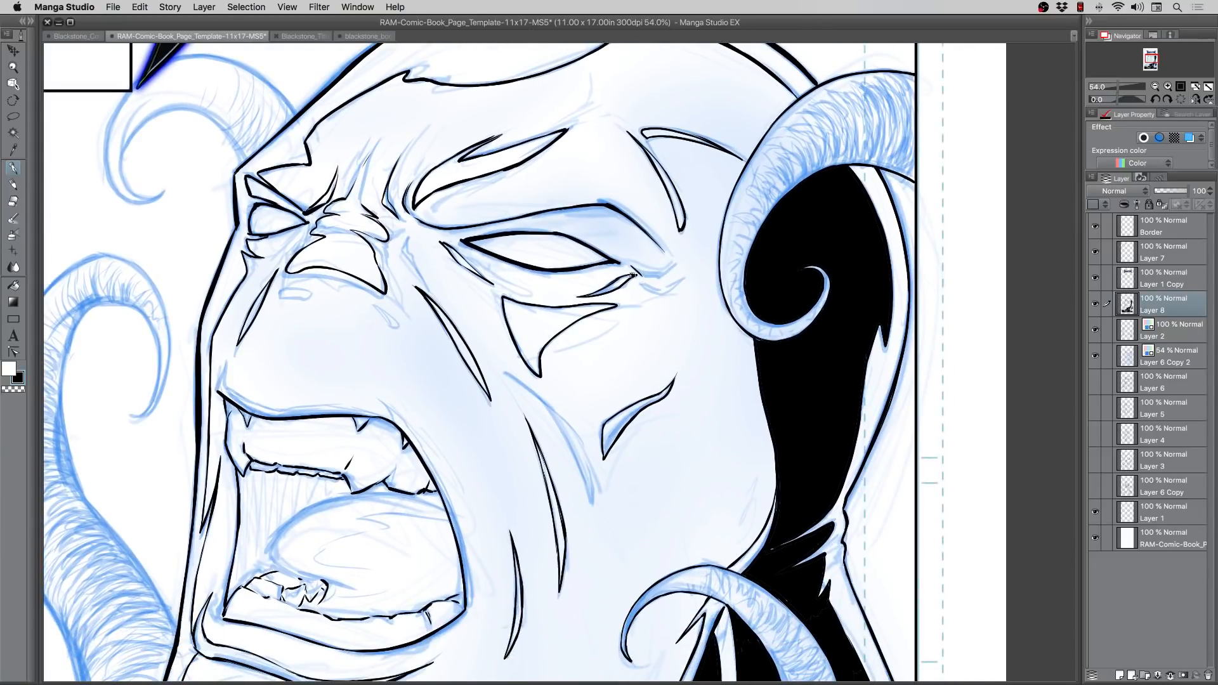
drag(382, 428, 543, 239)
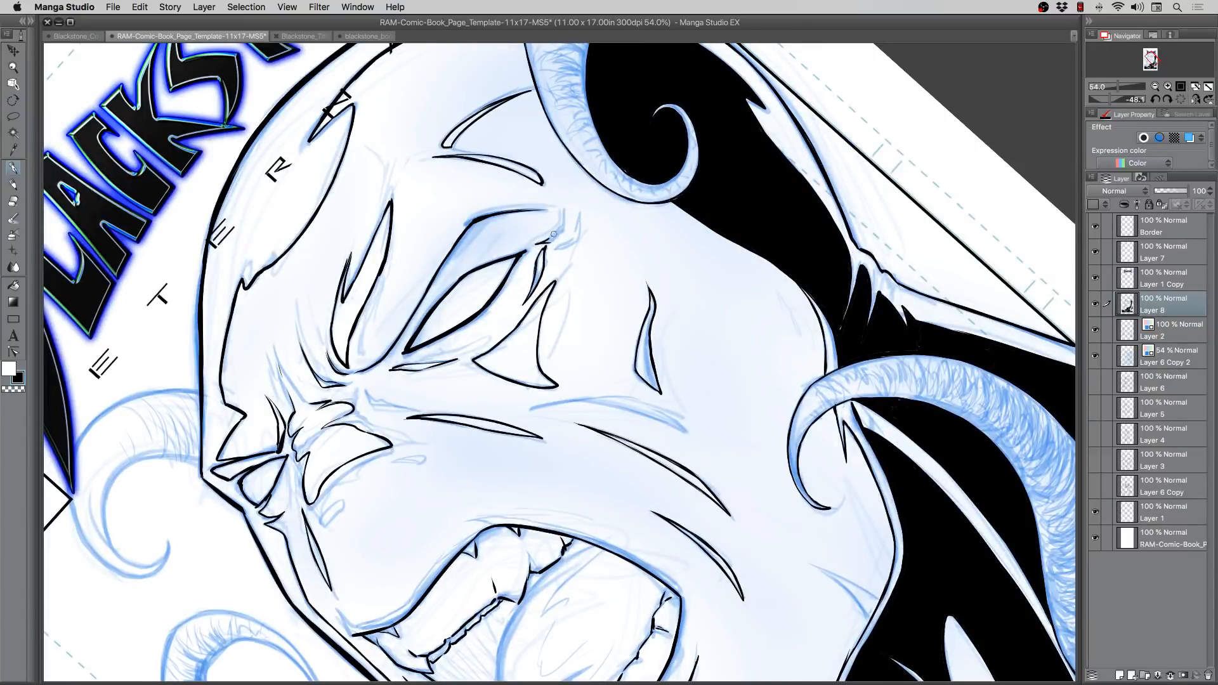
mouse_move(563, 211)
mouse_down()
mouse_move(549, 242)
mouse_move(567, 247)
mouse_up()
key(shift+space)
drag(314, 406, 373, 310)
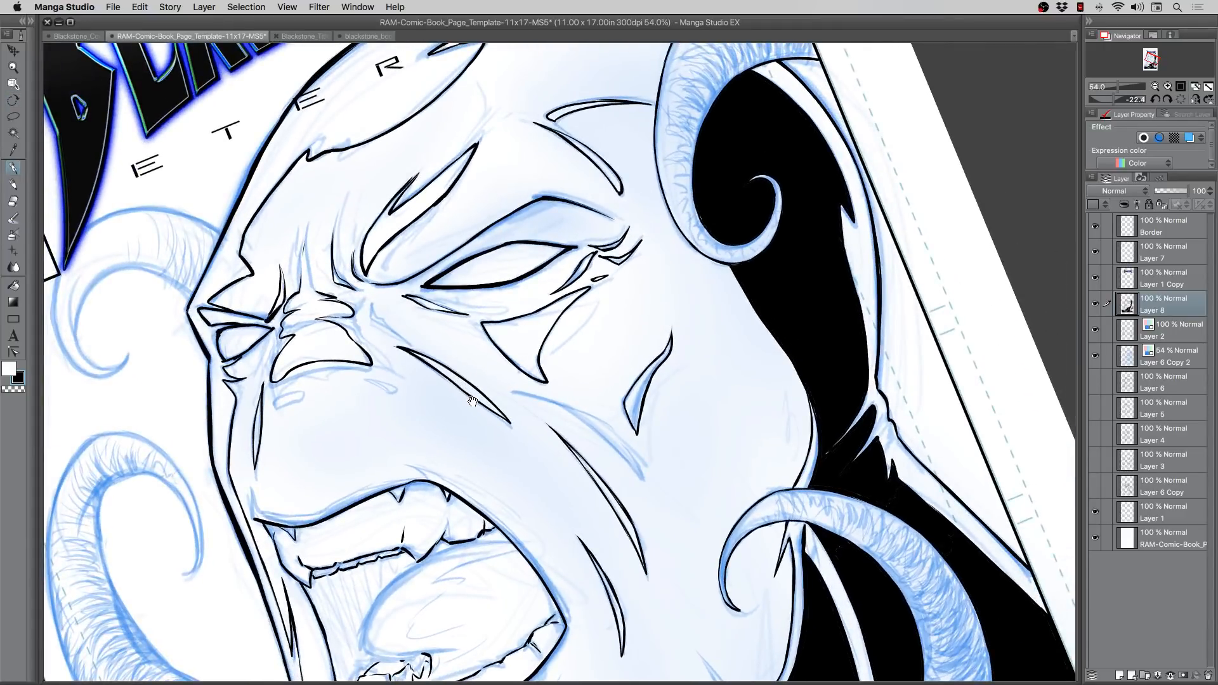
Step: Ink the cheek shadow's edge from below the eye to the lower horn and up to the upper horn, and fill it with black
drag(469, 401, 482, 339)
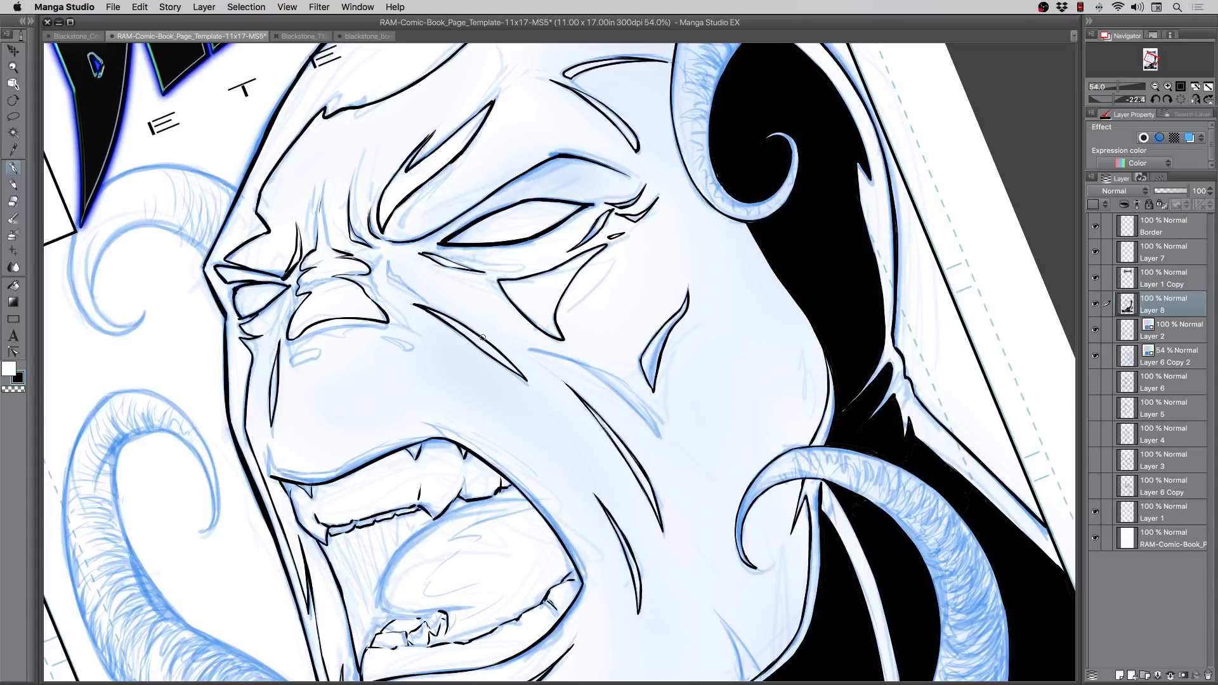
click(13, 168)
mouse_move(562, 340)
mouse_down()
mouse_move(765, 463)
mouse_move(805, 445)
mouse_move(824, 349)
mouse_up()
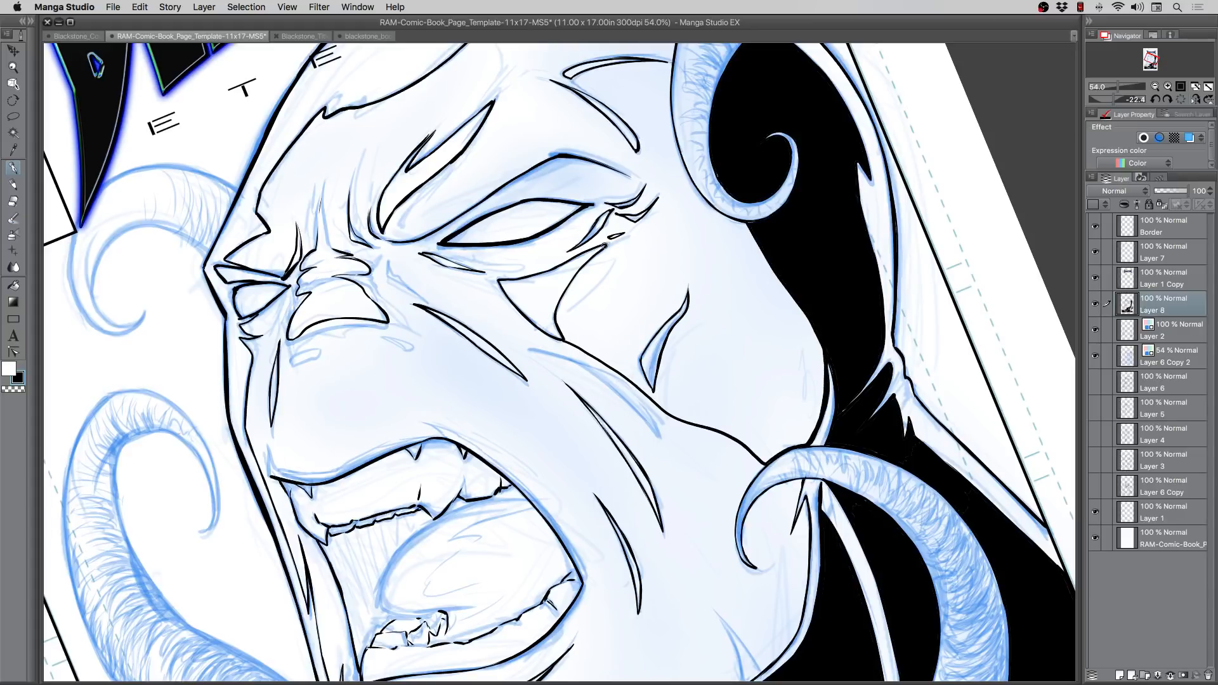
mouse_move(606, 243)
mouse_down()
mouse_move(690, 185)
mouse_move(752, 226)
mouse_up()
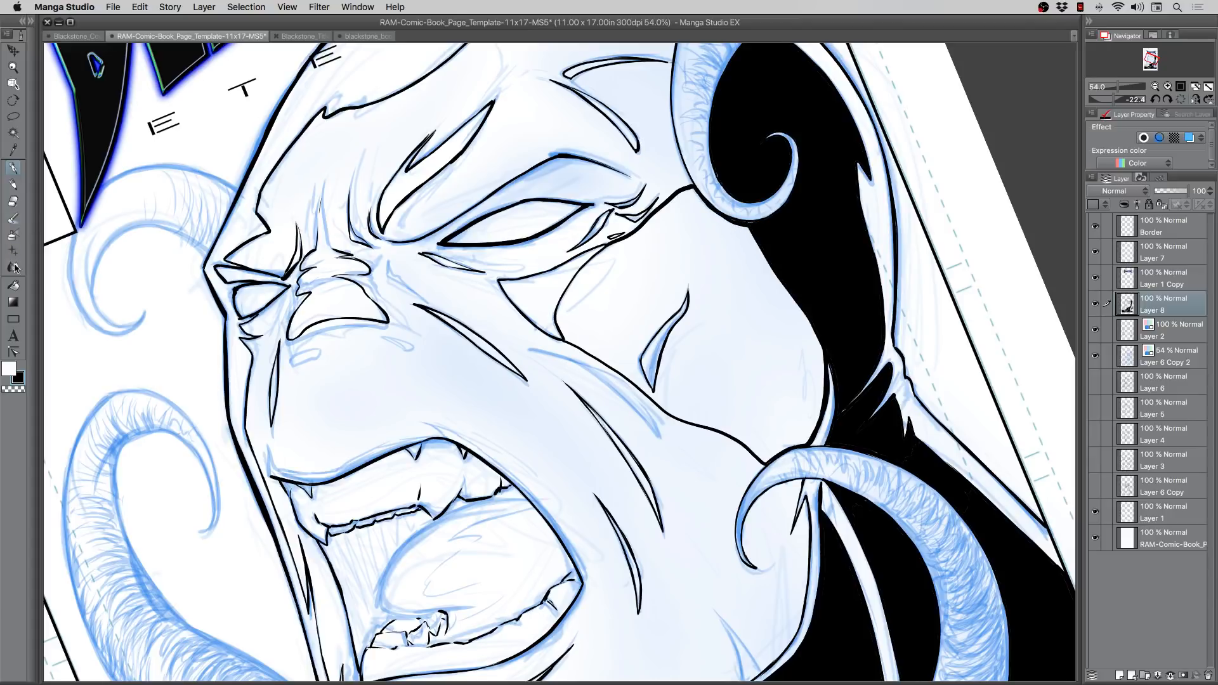
click(13, 285)
click(617, 284)
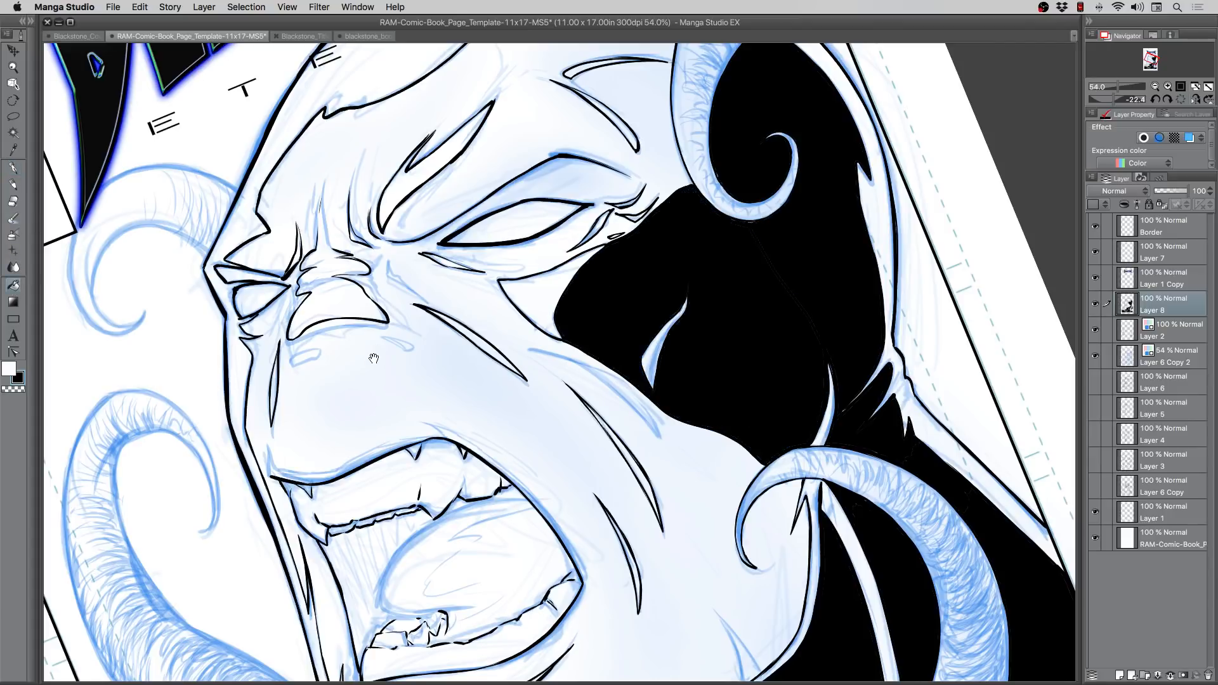
Step: Ink the lines under the large eye and along its upper lid, and fill the eye socket and temple with black
drag(365, 386, 420, 480)
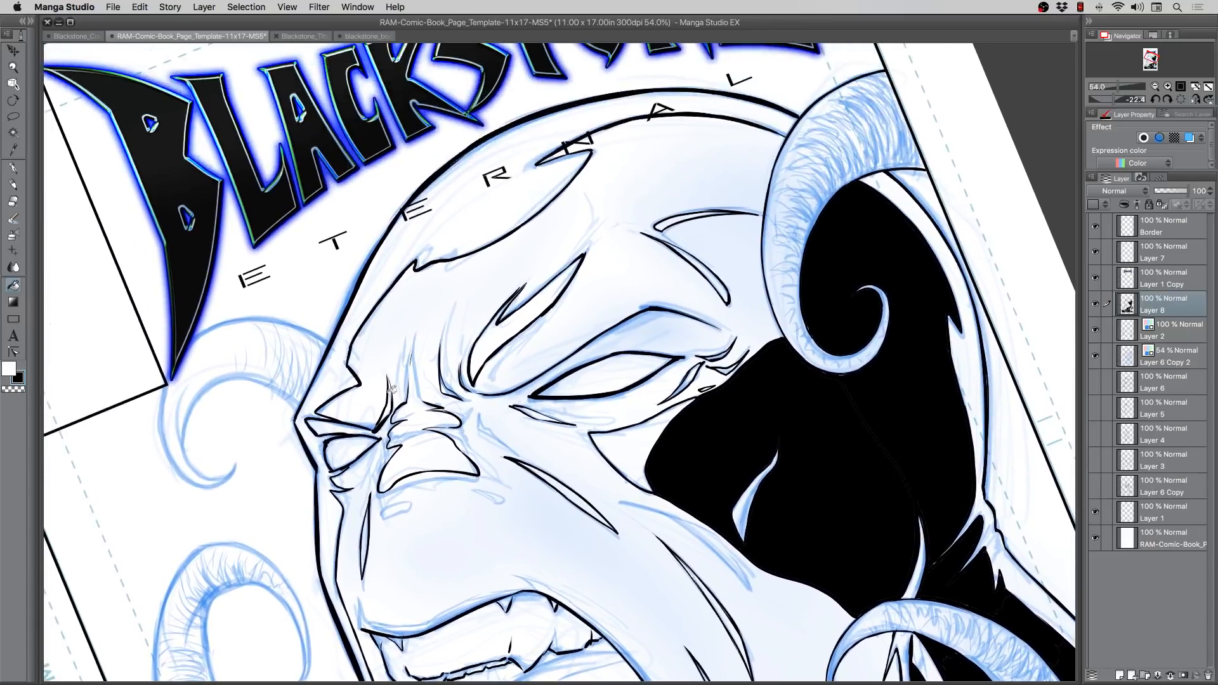
click(12, 167)
drag(482, 395, 577, 455)
drag(617, 478, 655, 495)
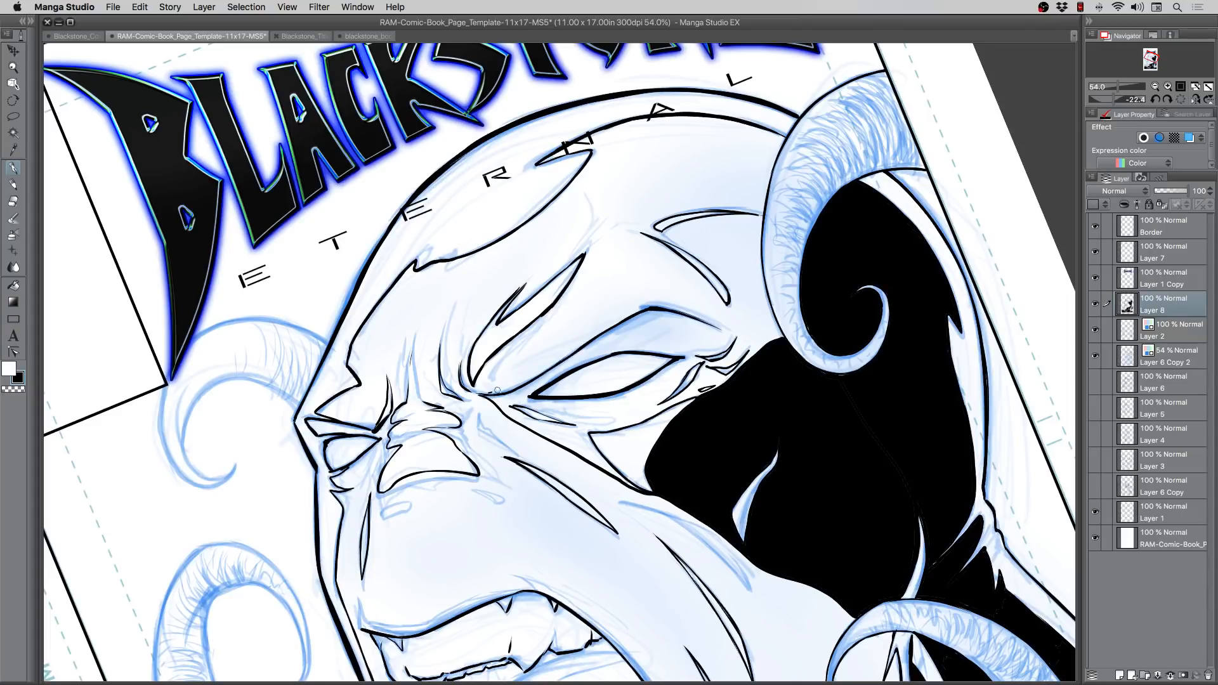
mouse_move(498, 392)
mouse_down()
mouse_move(652, 294)
mouse_move(714, 325)
mouse_up()
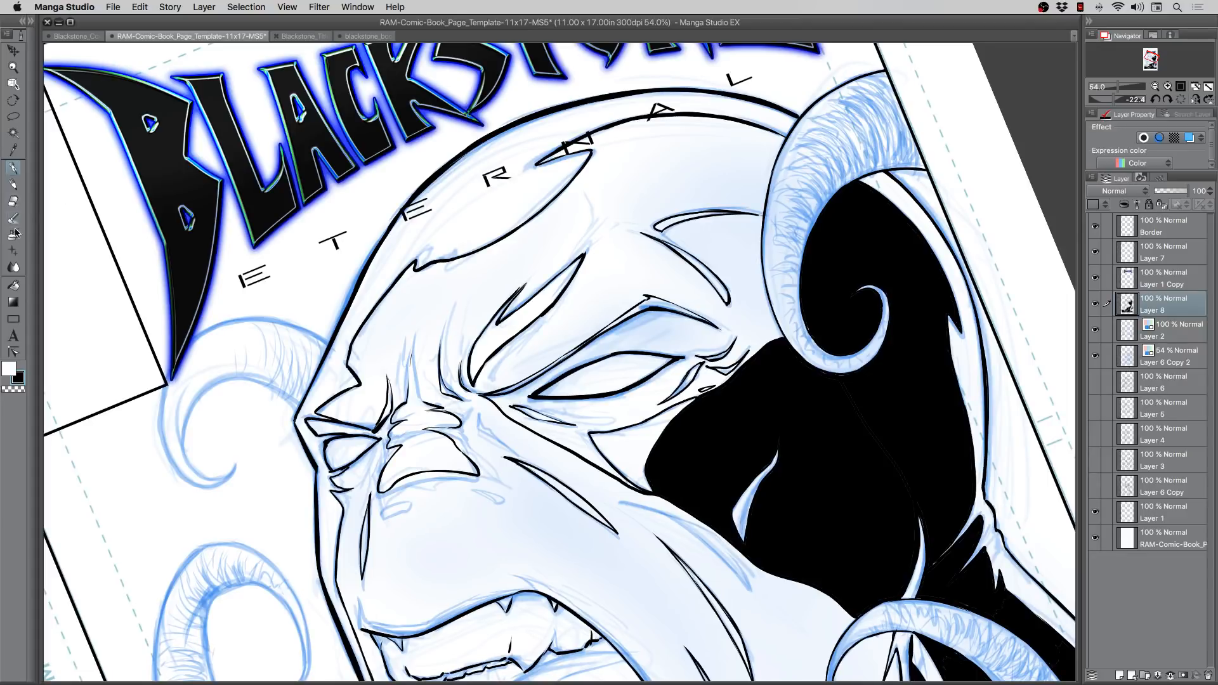
click(12, 284)
click(13, 169)
click(14, 285)
click(732, 339)
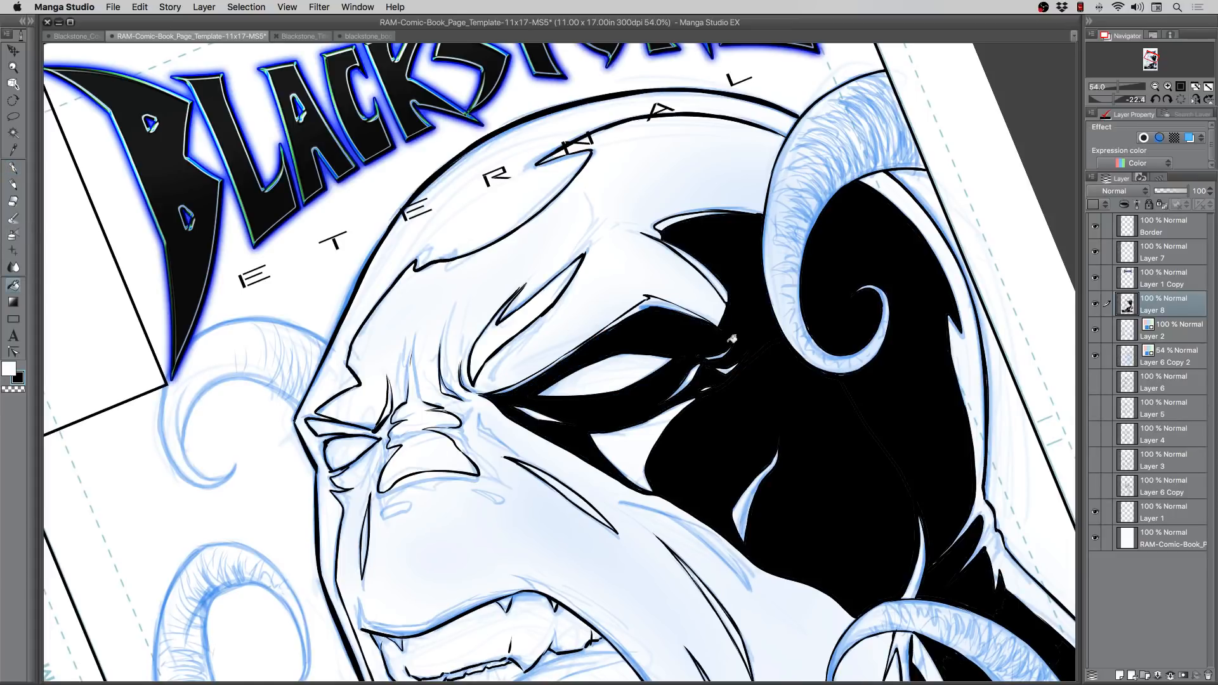
Step: Close the shadow outline beside the upper horn and across the forehead above the brow, and fill the skull area with black
drag(516, 441, 604, 446)
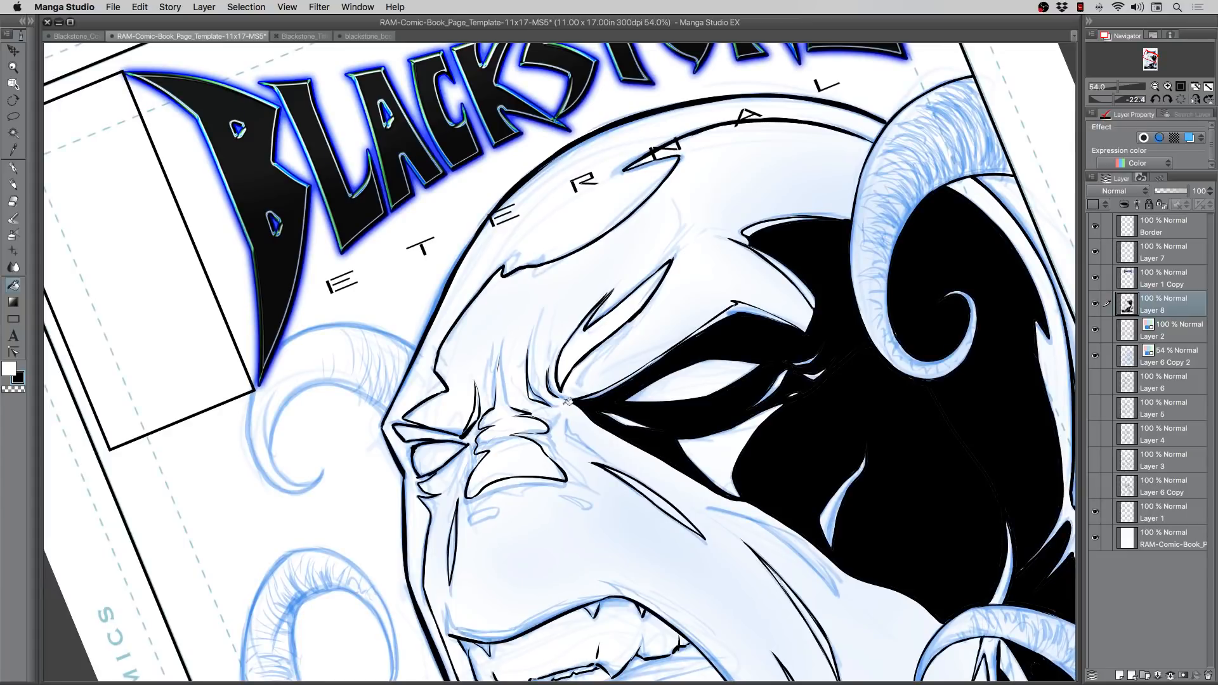
click(15, 169)
drag(869, 148, 851, 219)
mouse_move(567, 255)
mouse_down()
mouse_move(601, 273)
mouse_move(604, 293)
mouse_up()
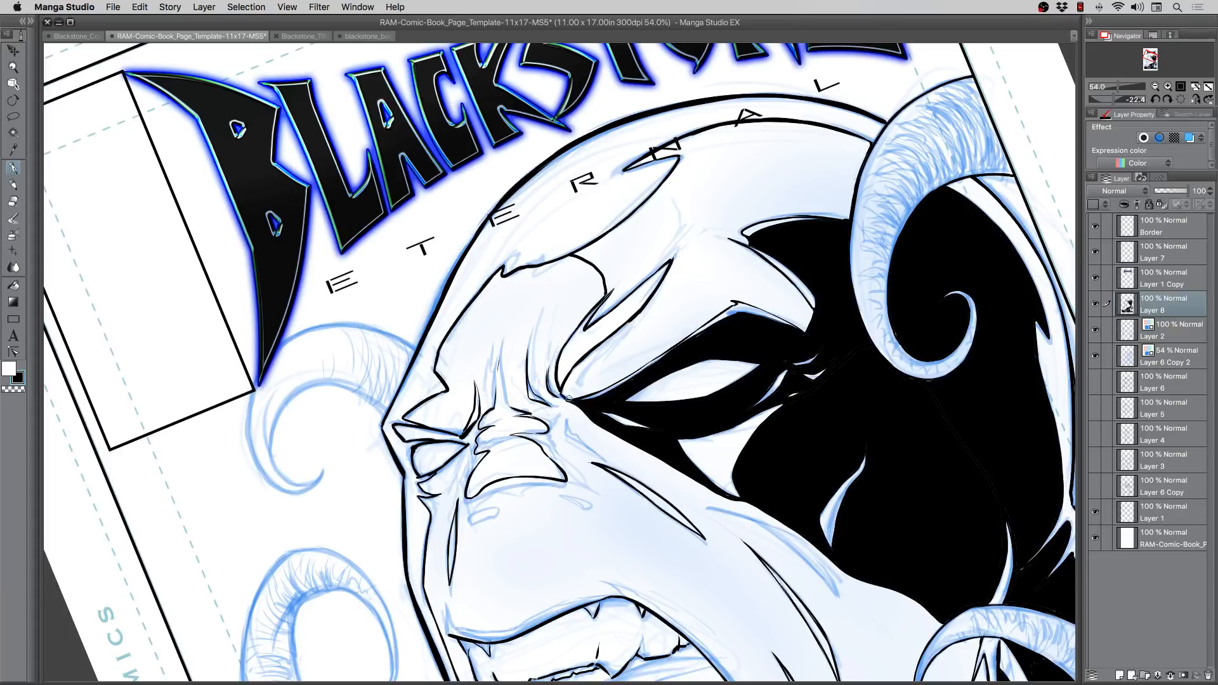
click(13, 285)
click(703, 186)
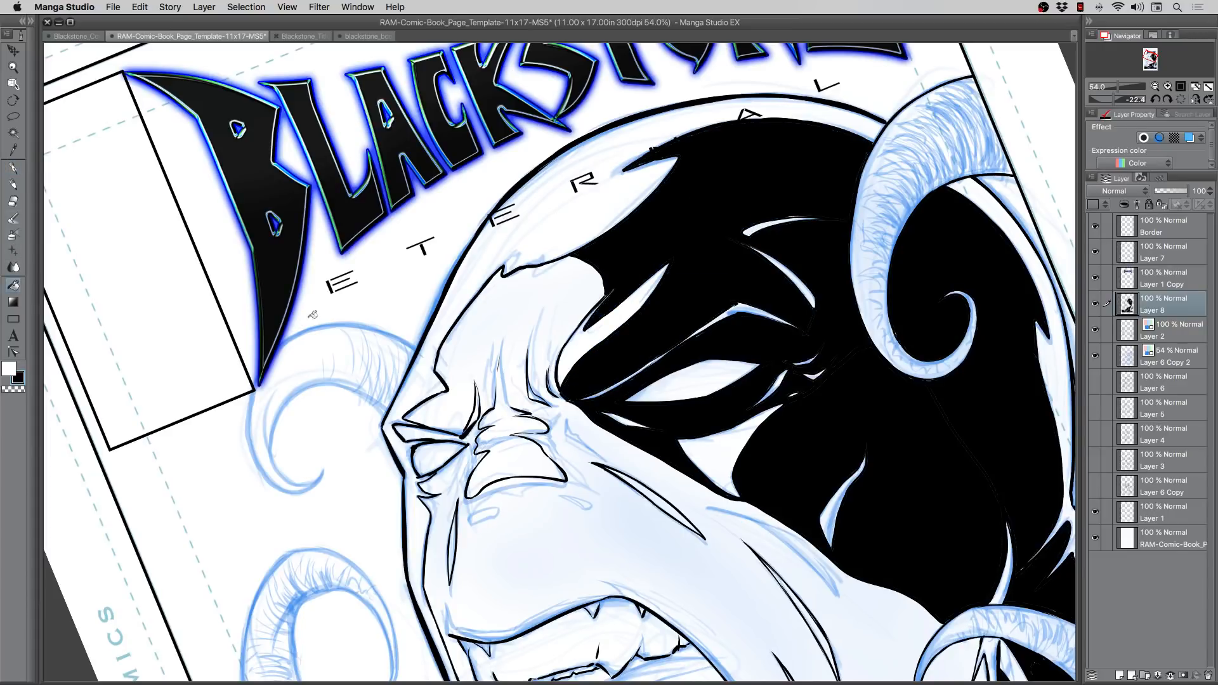
Step: Ink the small highlight shapes beside the nose bridge and on the side of the nose
click(13, 167)
scroll(368, 406, down, 5)
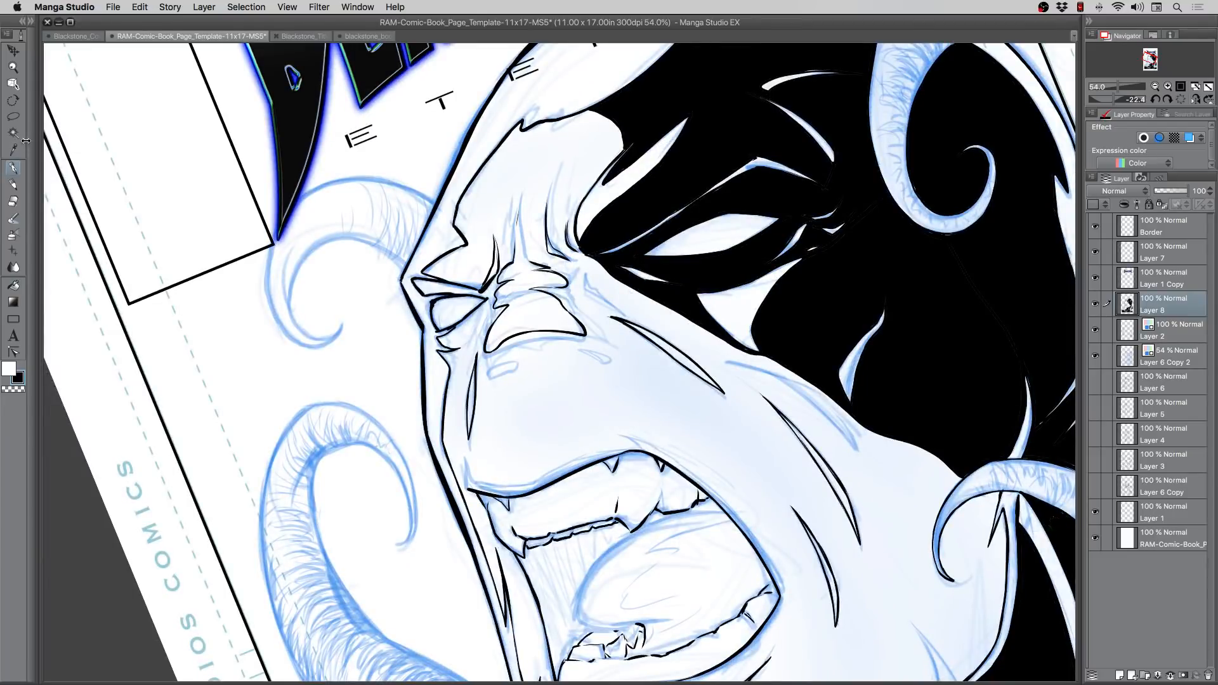
double_click(13, 100)
click(13, 66)
alt+click(311, 209)
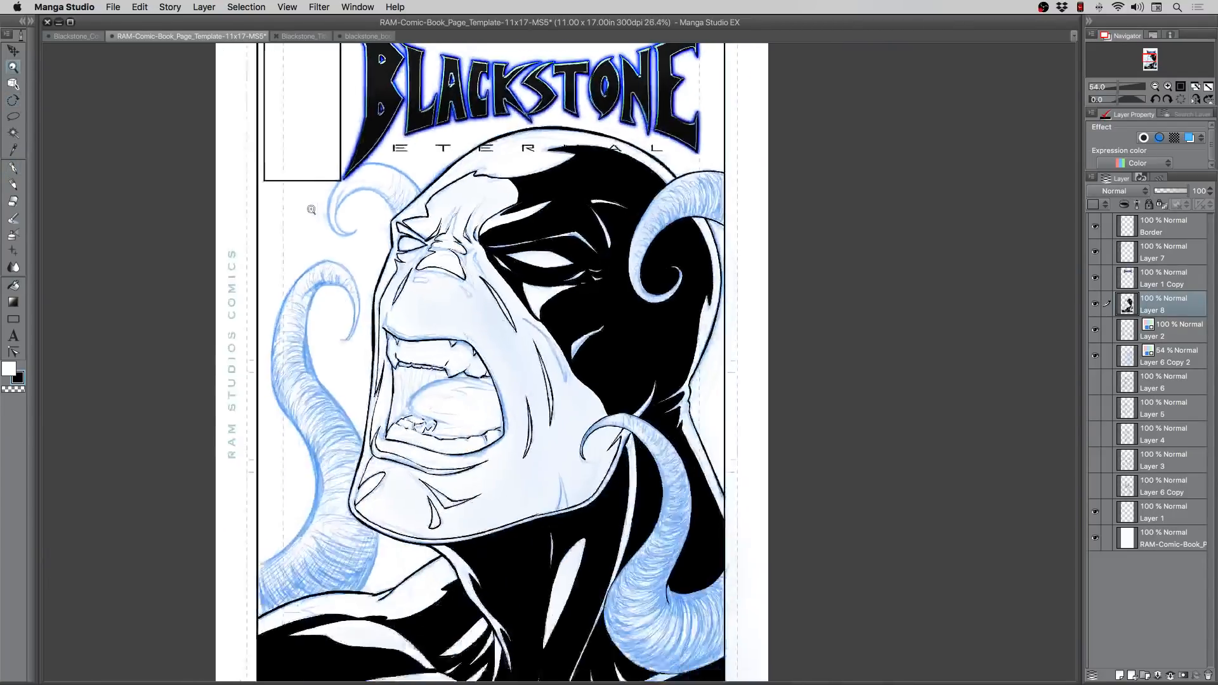
click(336, 352)
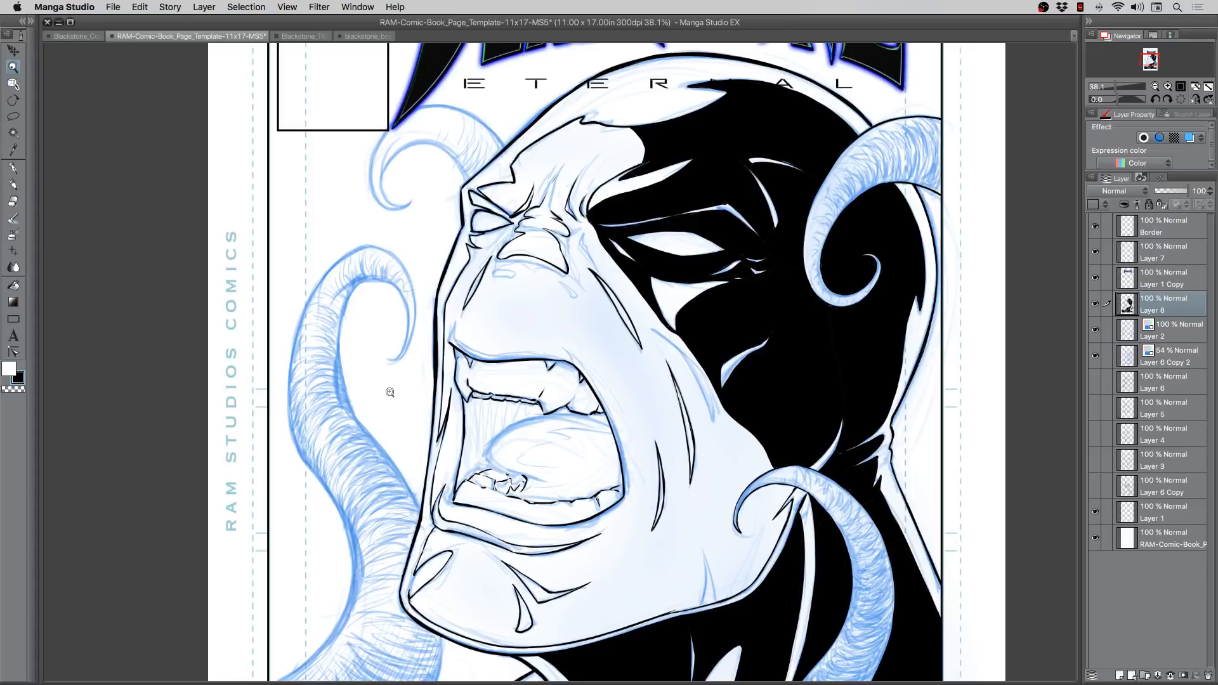
scroll(359, 320, up, 3)
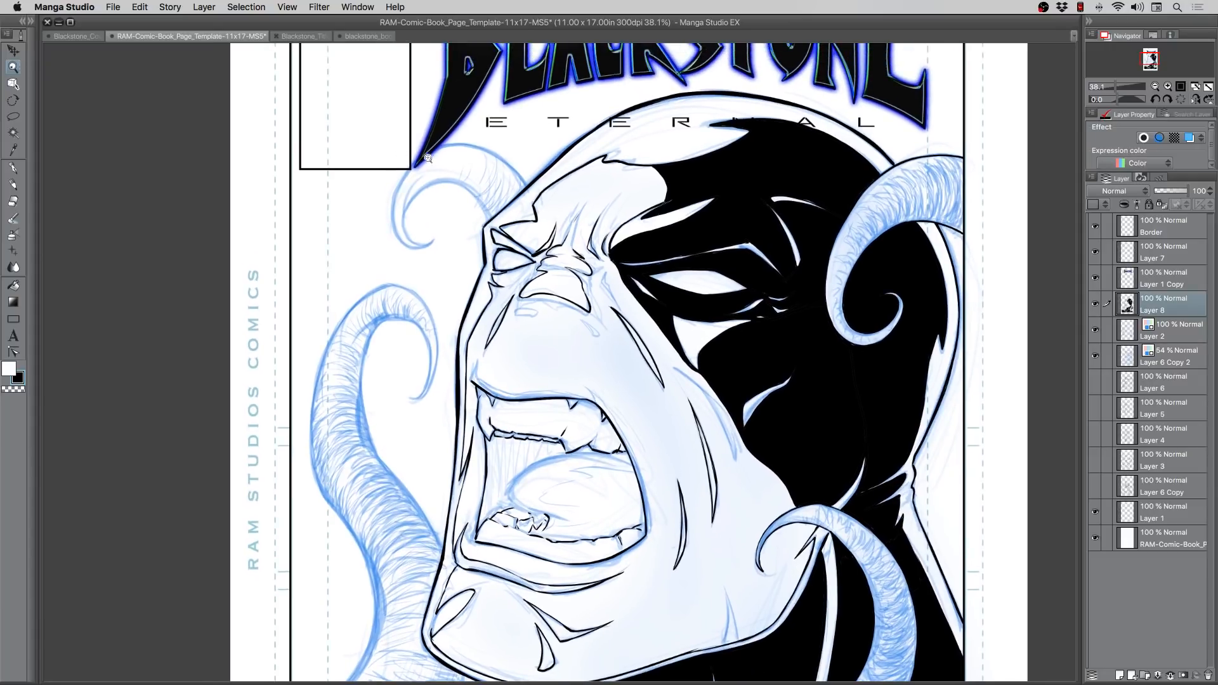
click(428, 158)
click(15, 169)
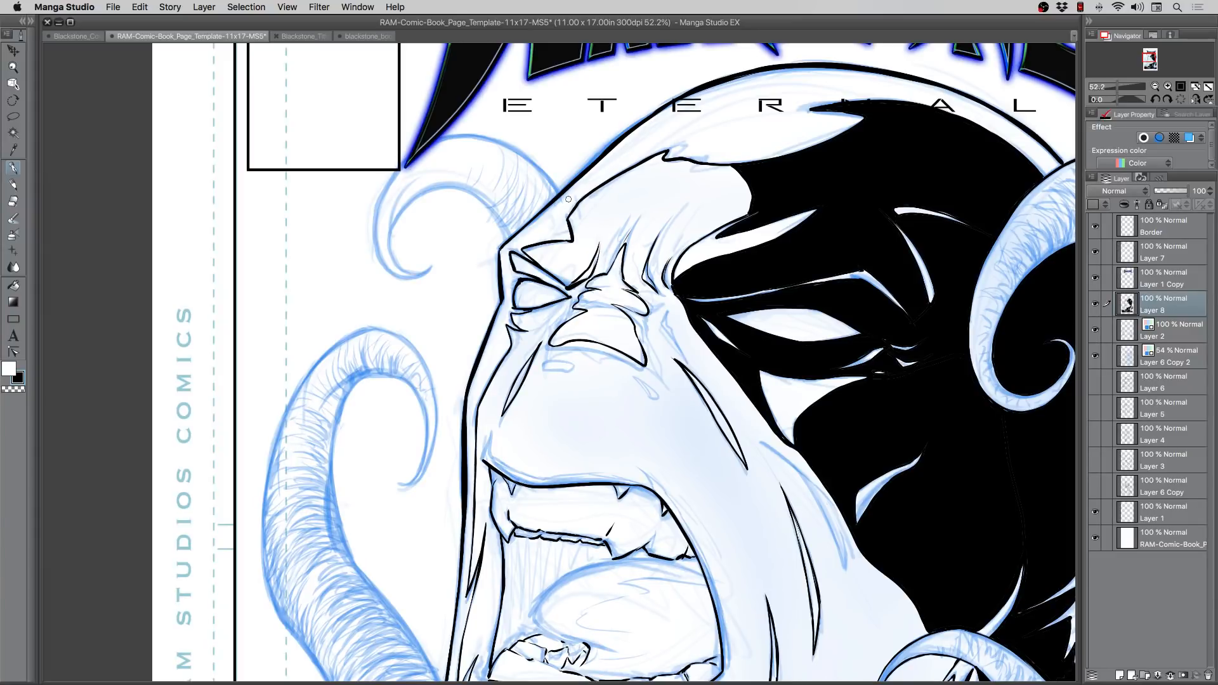
mouse_move(627, 376)
mouse_down()
mouse_move(638, 386)
mouse_move(622, 367)
mouse_move(651, 390)
mouse_move(629, 375)
mouse_up()
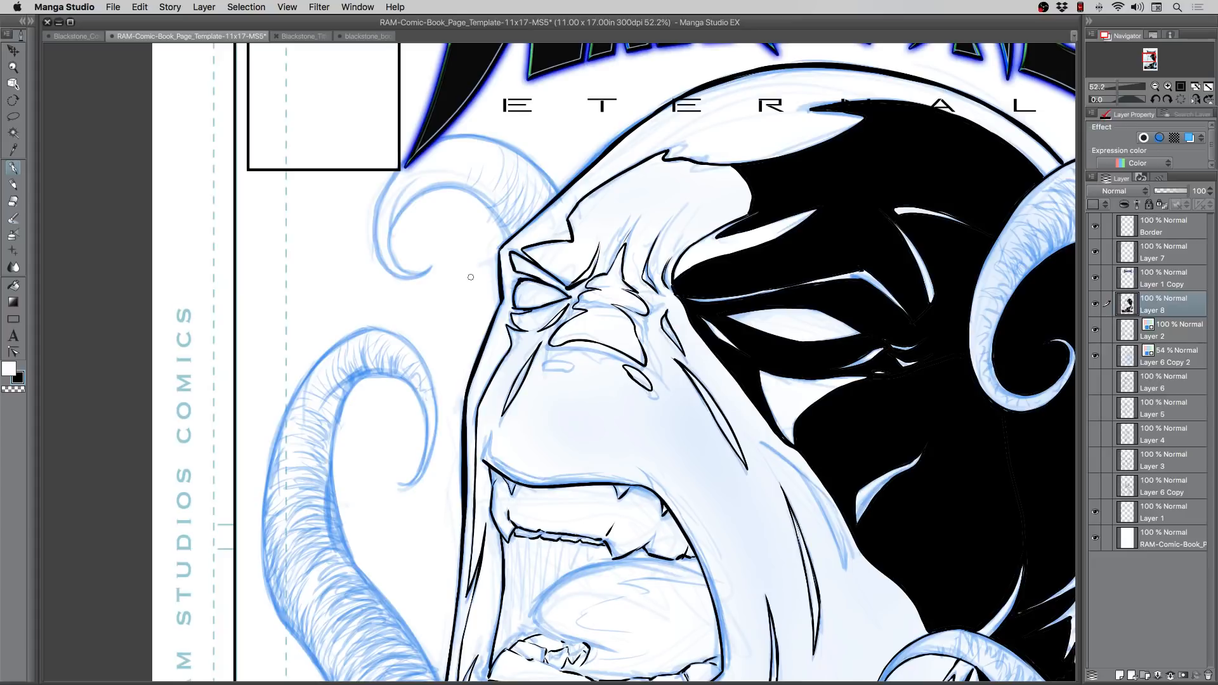
Step: Draw a closing line across the upper lip to the cheek and fill the nose and forehead shadow with black
mouse_move(480, 405)
mouse_down()
mouse_move(498, 425)
mouse_move(759, 486)
mouse_move(763, 411)
mouse_up()
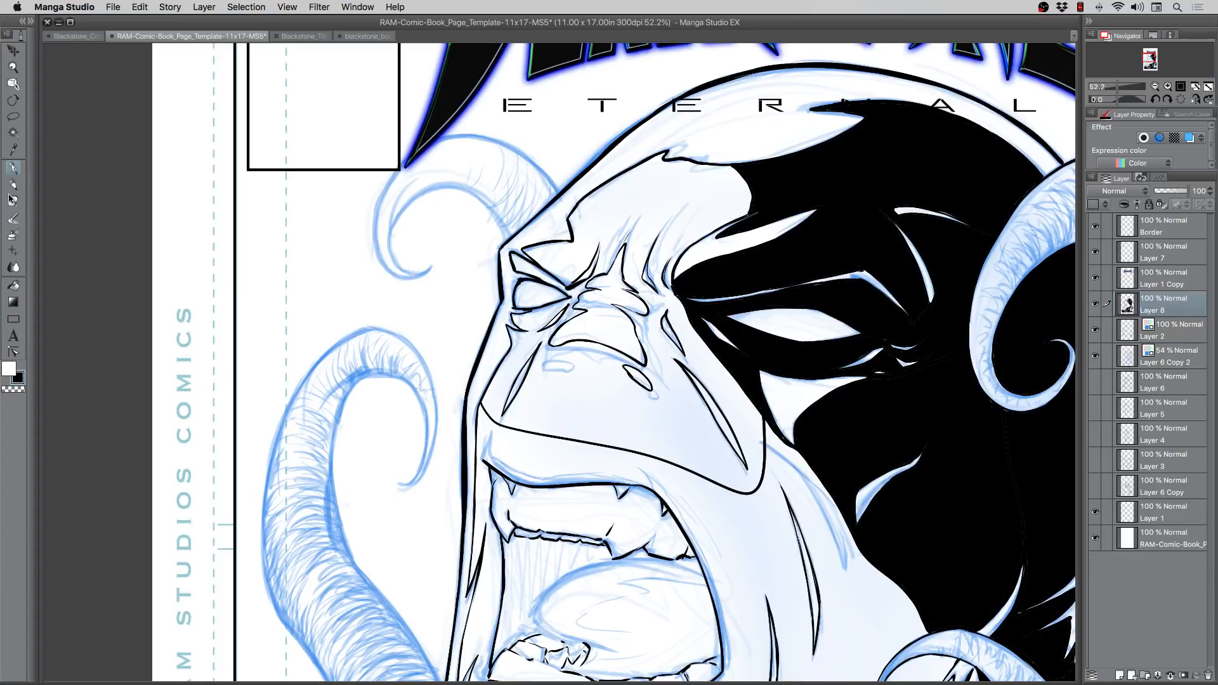
click(13, 285)
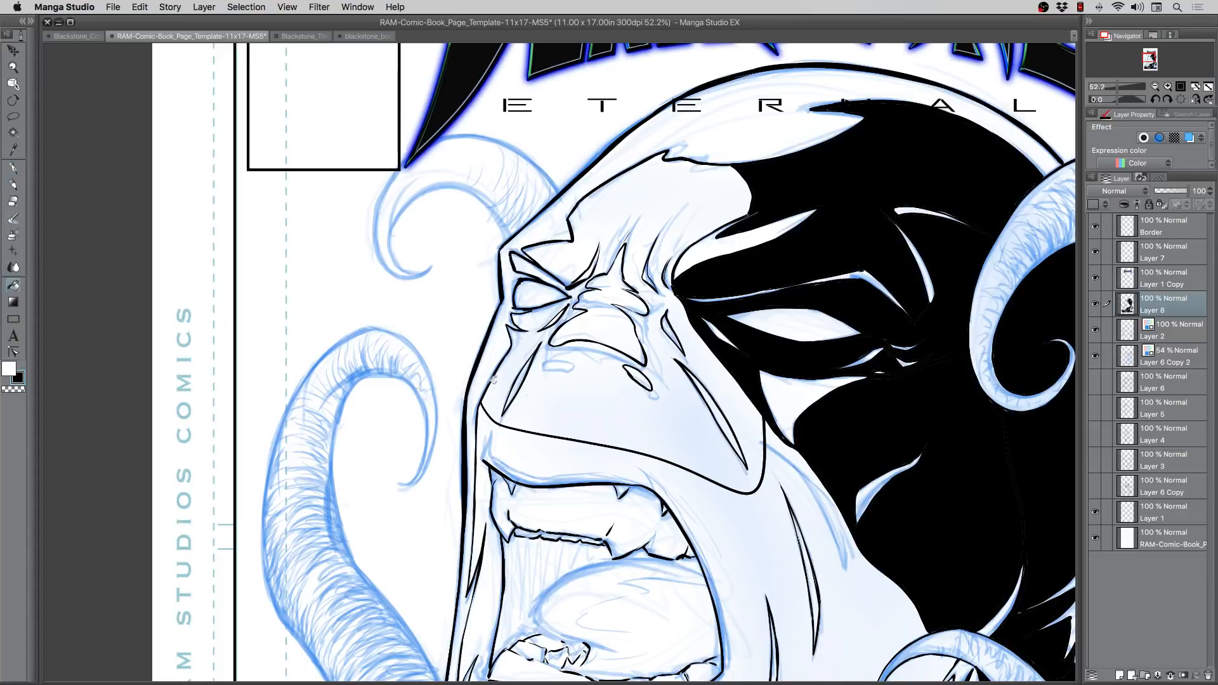
click(562, 409)
Step: Fill the skin around the mouth, the chin and the lower cheek with black
click(13, 167)
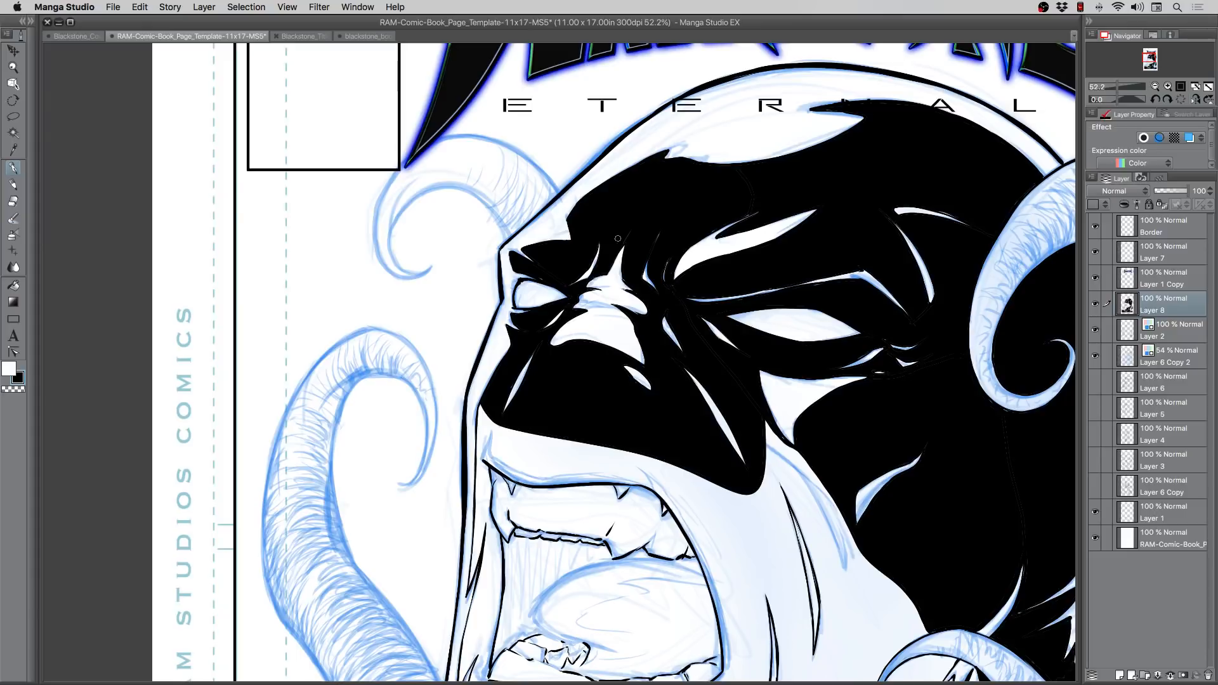
scroll(649, 157, down, 5)
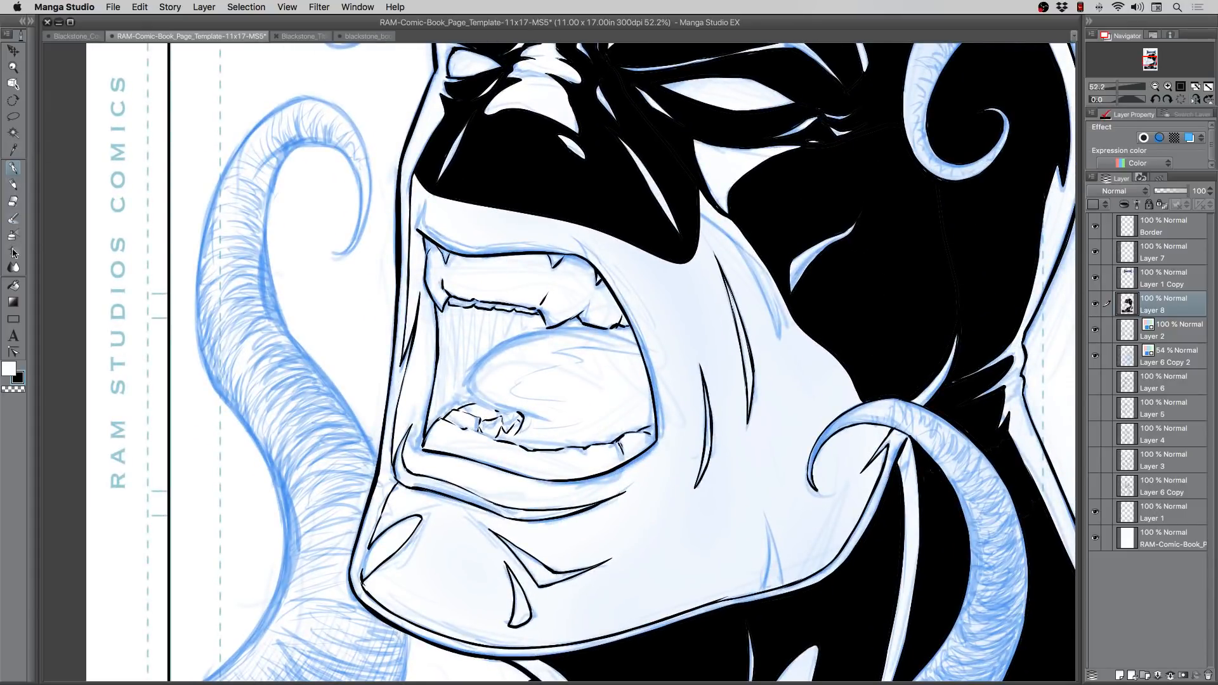
click(13, 286)
click(420, 375)
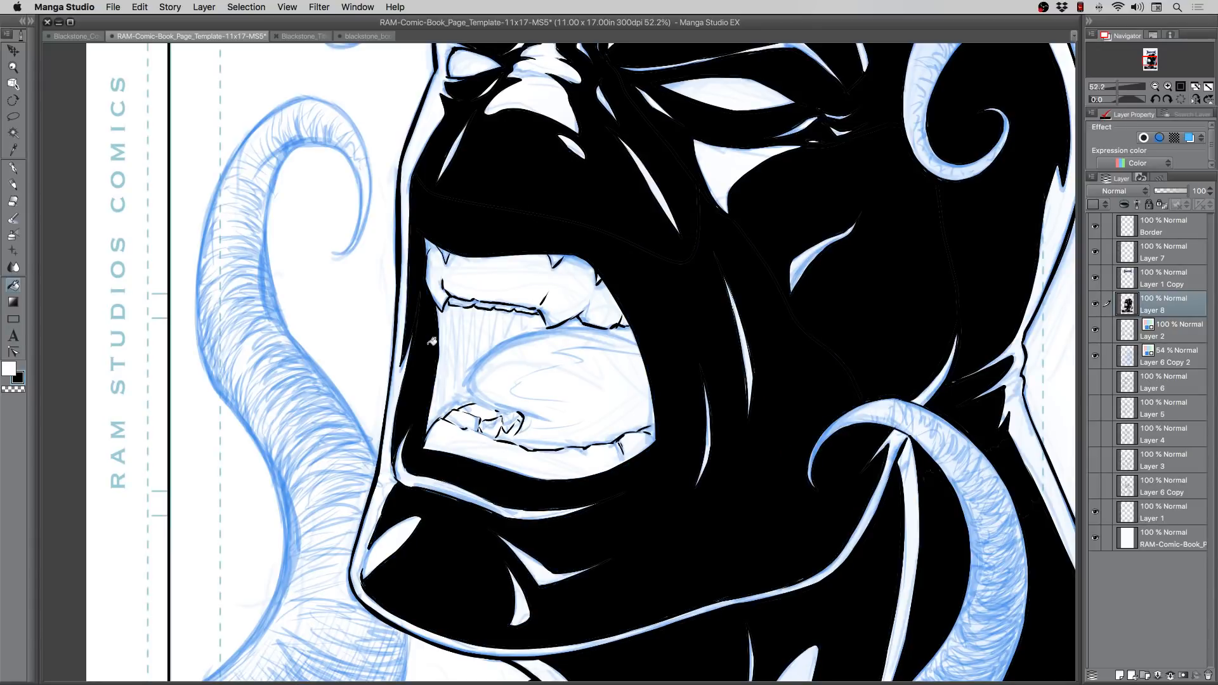
Step: Lower Layer 8's opacity to 54% and carve the long curved cheek highlight out of the black with transparent ink
drag(1183, 191, 1169, 191)
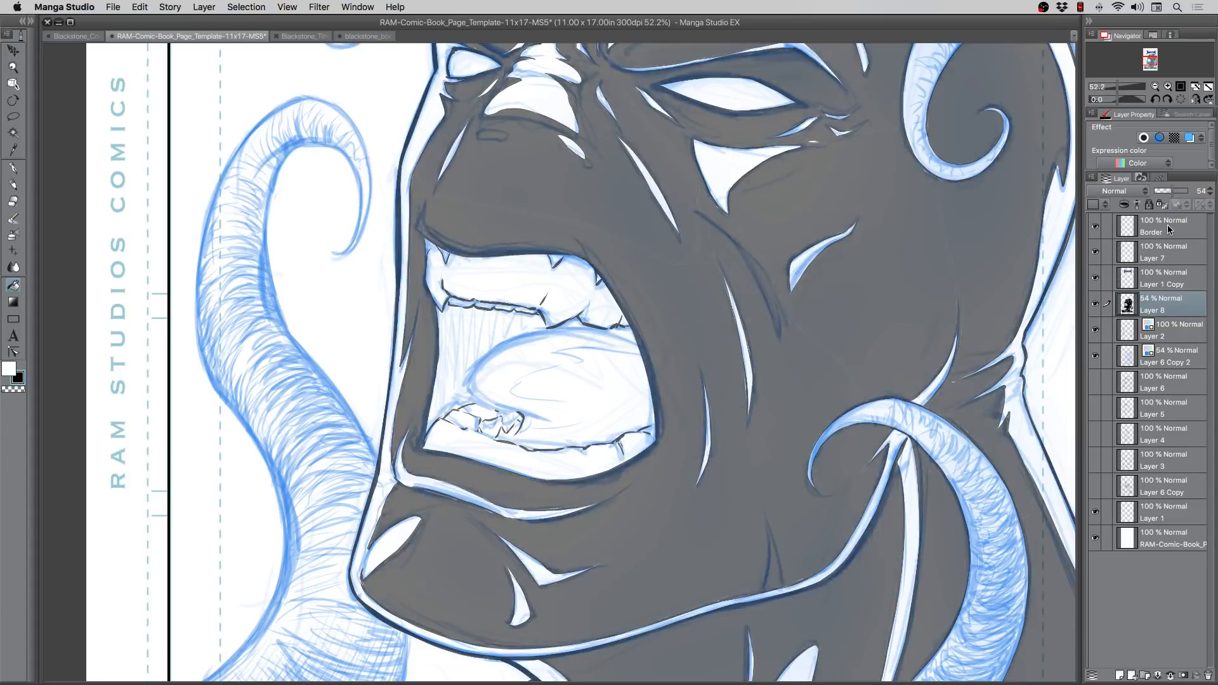
key(p)
drag(573, 237, 626, 322)
key(super+z)
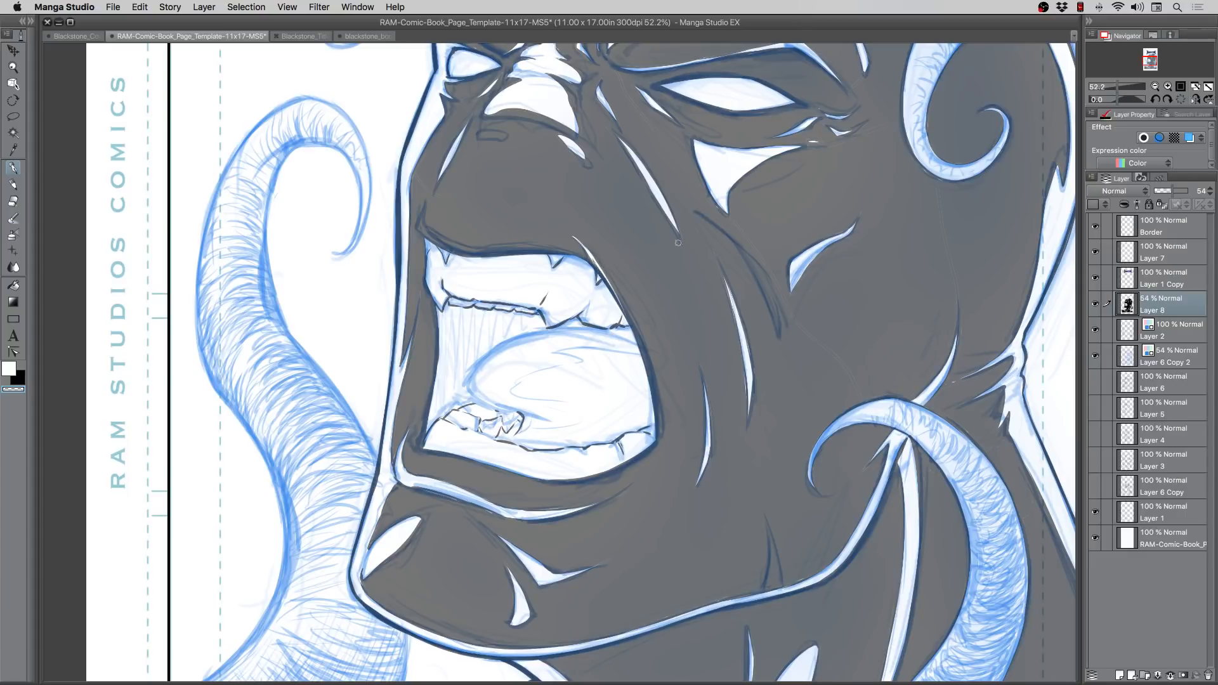
drag(704, 218, 756, 281)
drag(721, 232, 773, 320)
drag(756, 278, 777, 333)
Step: Feather the chin highlights and the highlight on the side of the nose with fine transparent hatching
drag(588, 567, 621, 555)
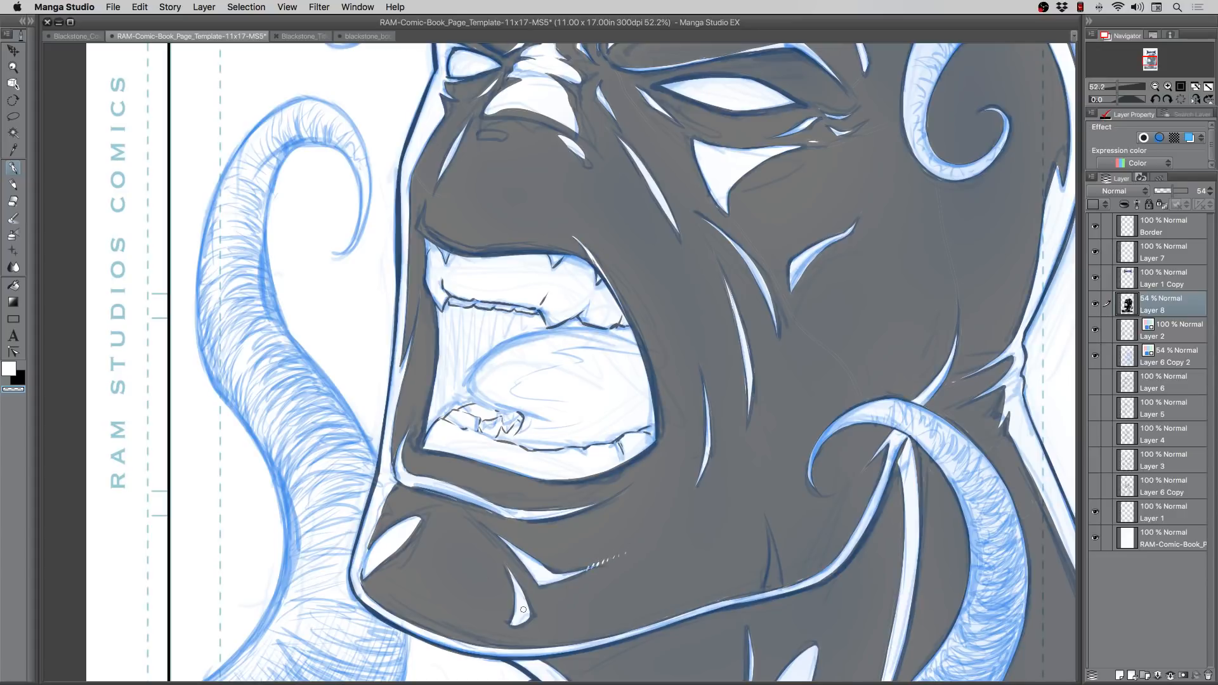
mouse_move(523, 616)
mouse_down()
mouse_move(499, 634)
mouse_move(528, 629)
mouse_up()
mouse_move(420, 516)
mouse_down()
mouse_move(436, 512)
mouse_move(411, 539)
mouse_up()
scroll(321, 334, up, 4)
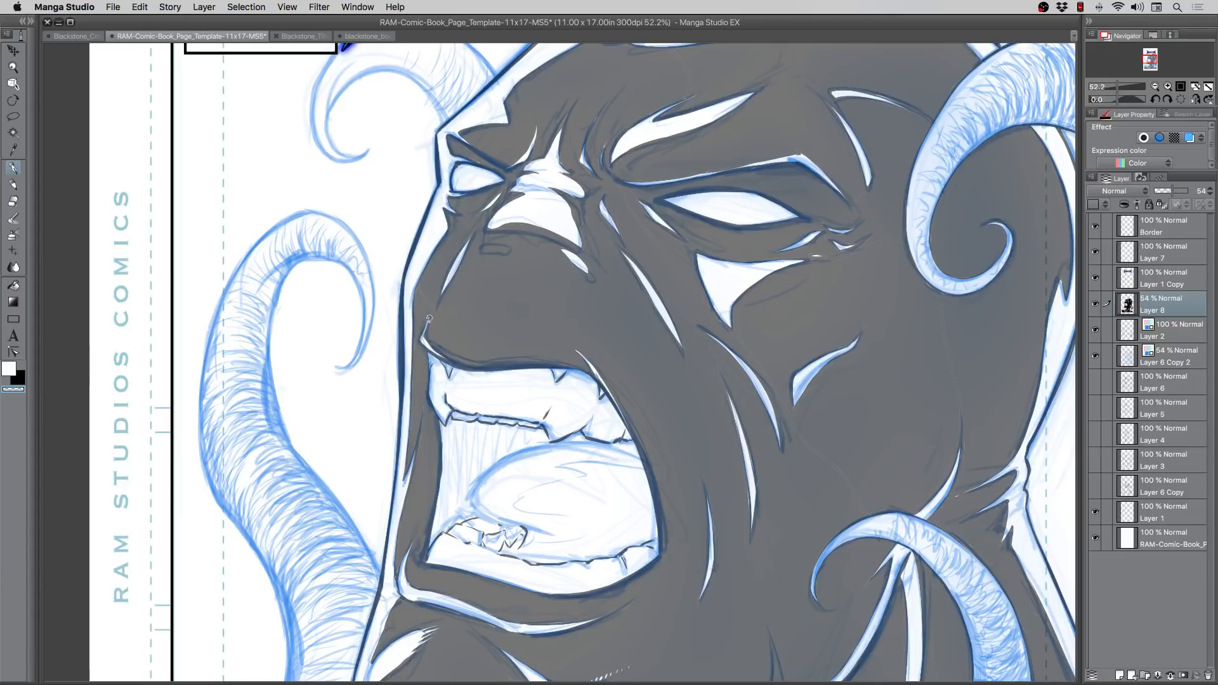
drag(576, 227, 600, 267)
Step: Carve thin transparent highlight lines into the furrows between the brows
drag(325, 345, 257, 453)
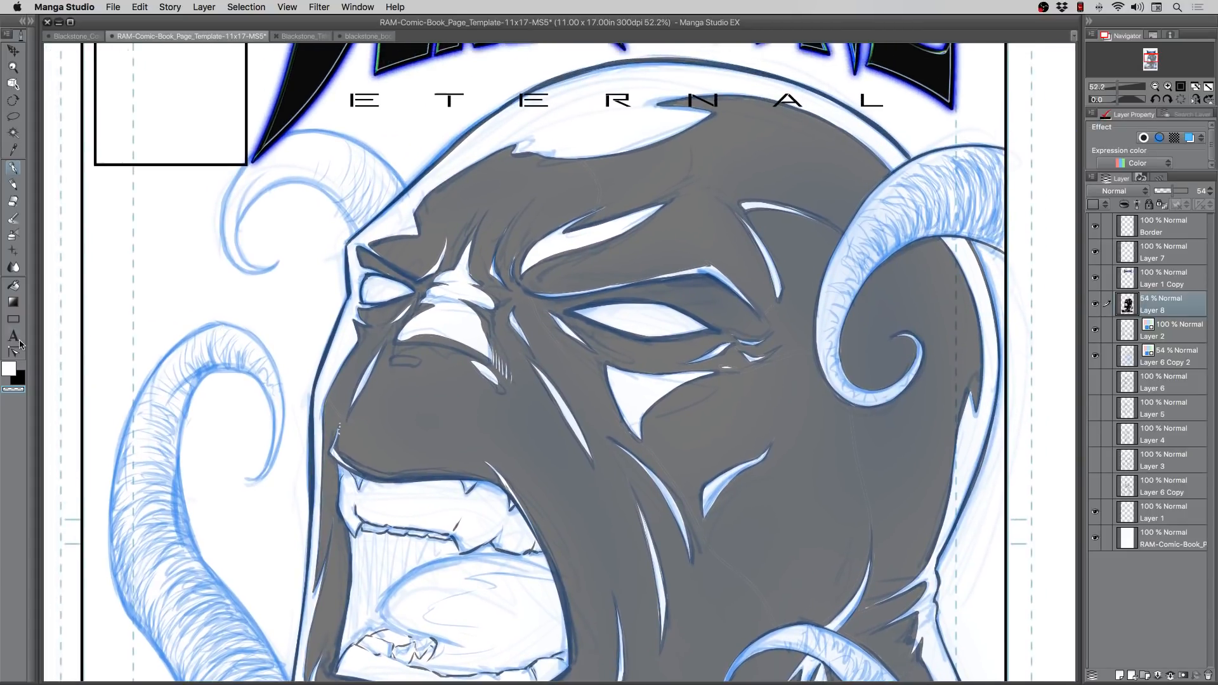
click(13, 388)
key(c)
mouse_move(444, 260)
mouse_down()
mouse_move(463, 198)
mouse_move(491, 257)
mouse_move(506, 218)
mouse_up()
drag(494, 273, 489, 206)
drag(511, 255, 518, 243)
Step: Carve thin highlights around the large eye's corners and lower lid, and hatch the tip of the cheek highlight below it
drag(568, 332, 595, 352)
drag(546, 311, 569, 350)
mouse_move(685, 361)
mouse_down()
mouse_move(644, 362)
mouse_move(738, 367)
mouse_up()
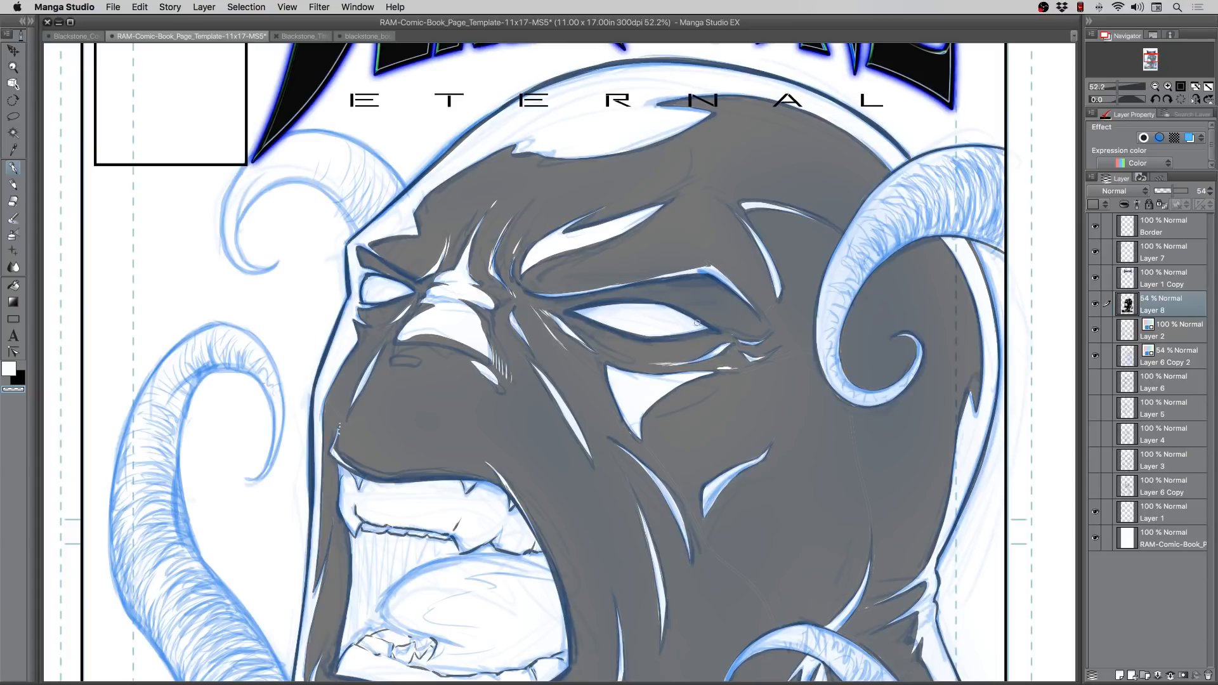
drag(717, 323, 736, 336)
drag(573, 309, 549, 305)
drag(642, 429, 660, 459)
key(c)
drag(859, 477, 850, 424)
drag(404, 349, 364, 333)
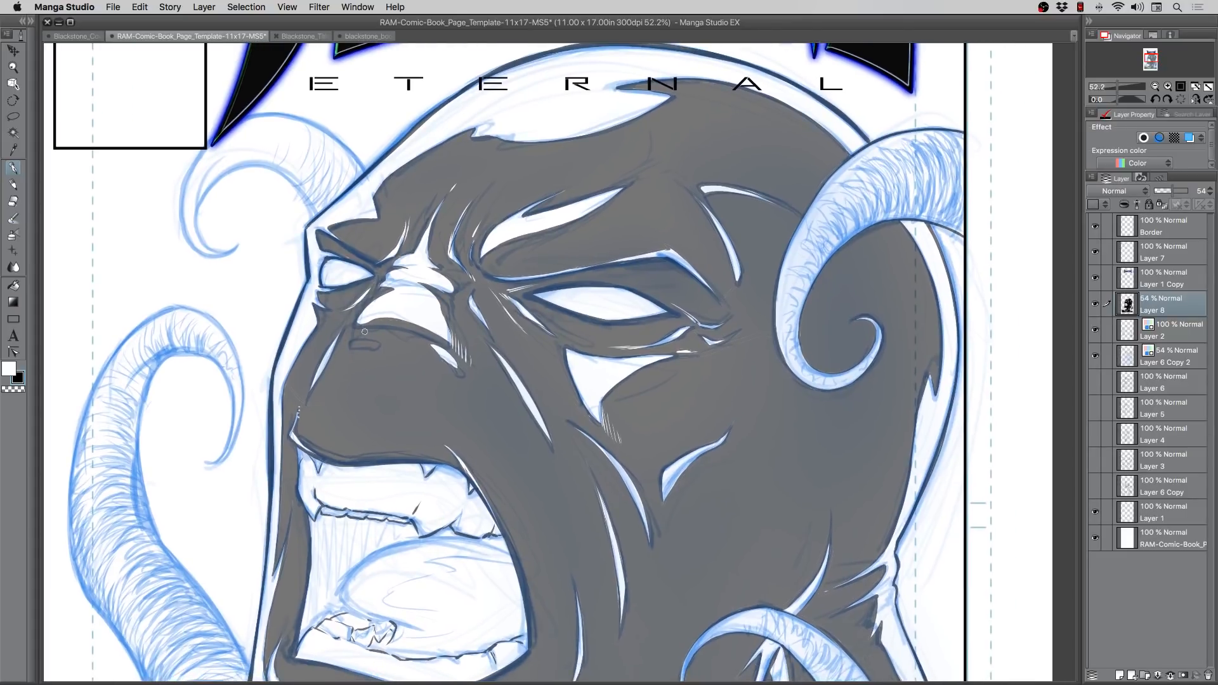
Step: Review the whole cover and restore Layer 8's opacity to 100%
click(14, 67)
alt+click(421, 277)
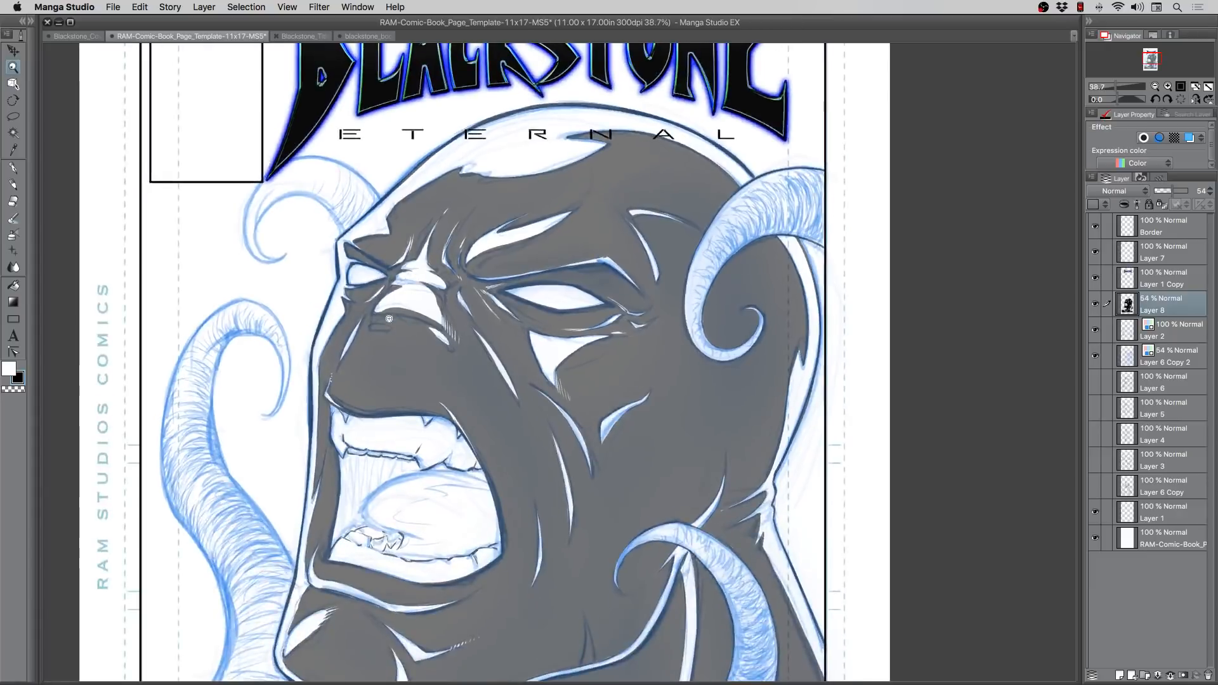
click(472, 267)
alt+click(472, 267)
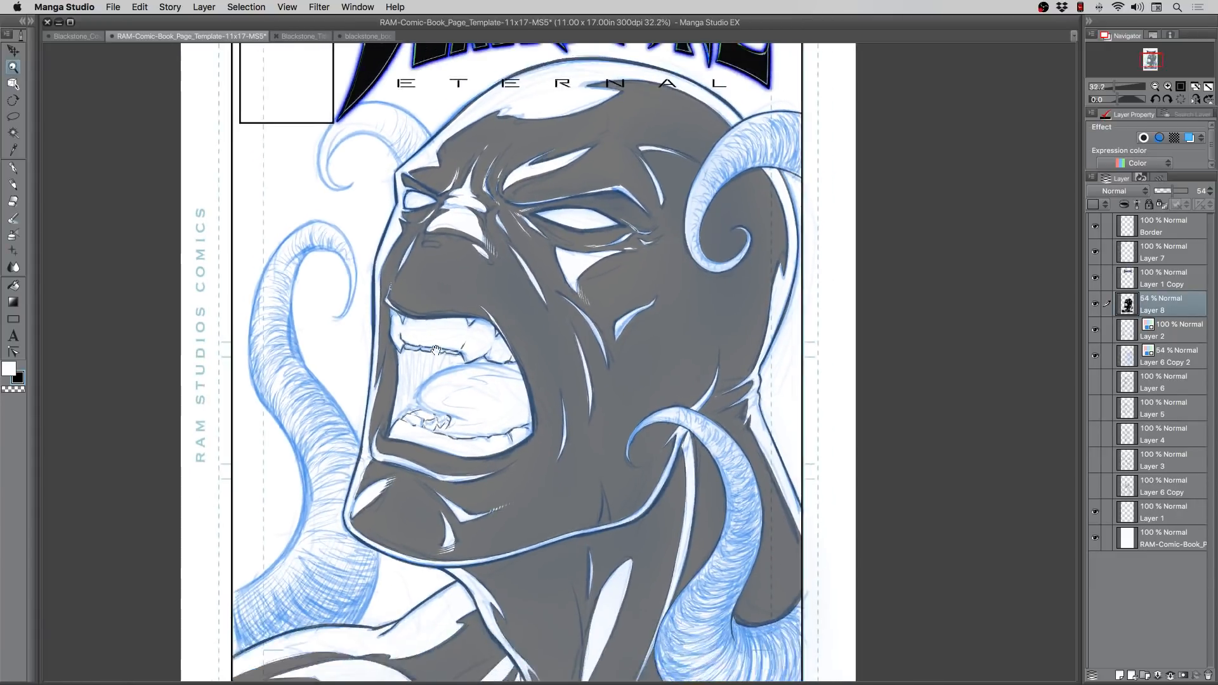
alt+click(439, 368)
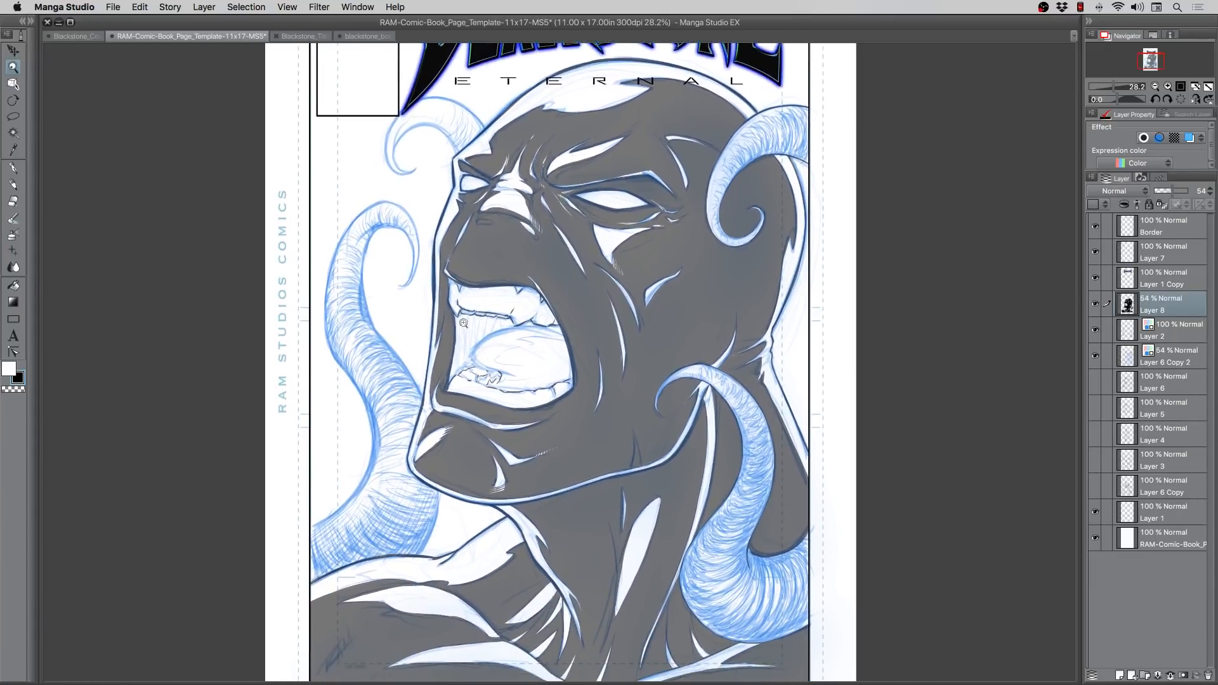
alt+click(438, 370)
click(451, 396)
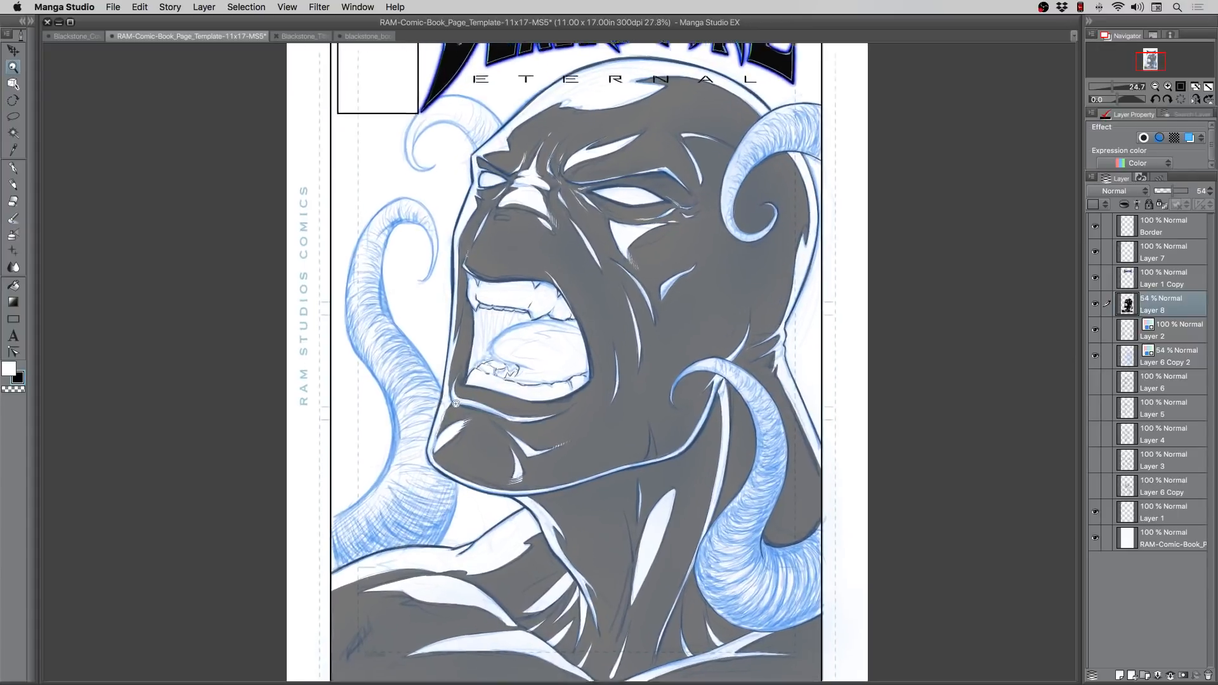
alt+click(460, 404)
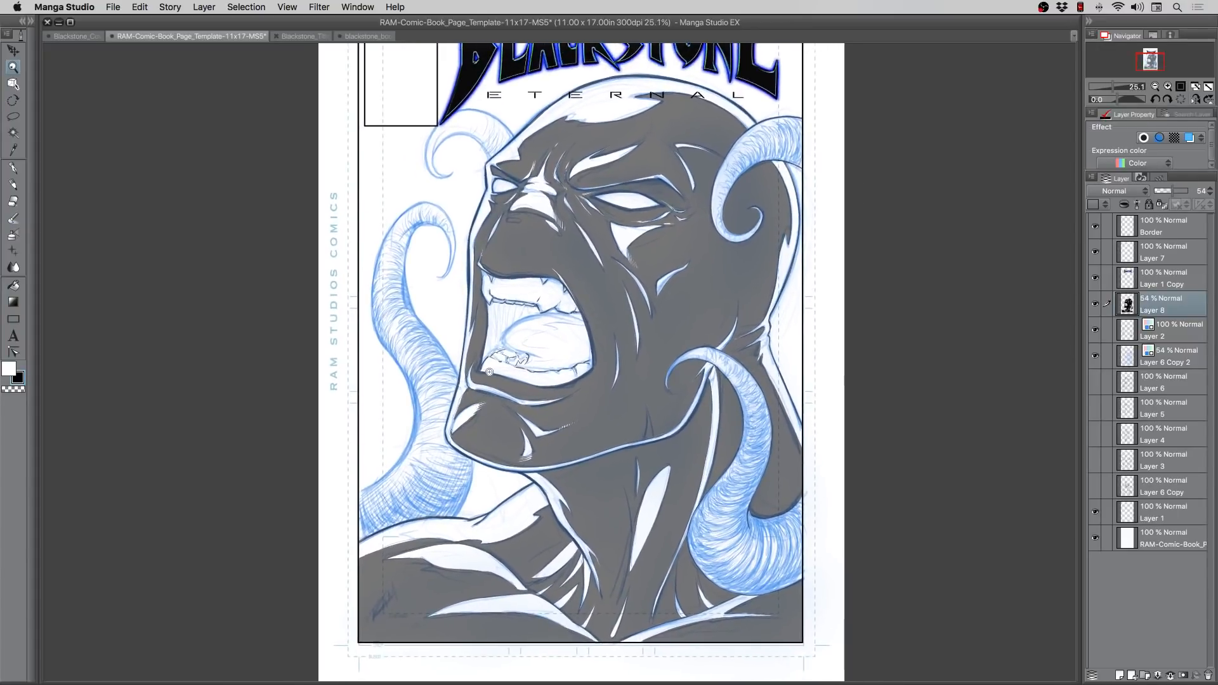
click(1177, 190)
drag(1197, 204, 1186, 227)
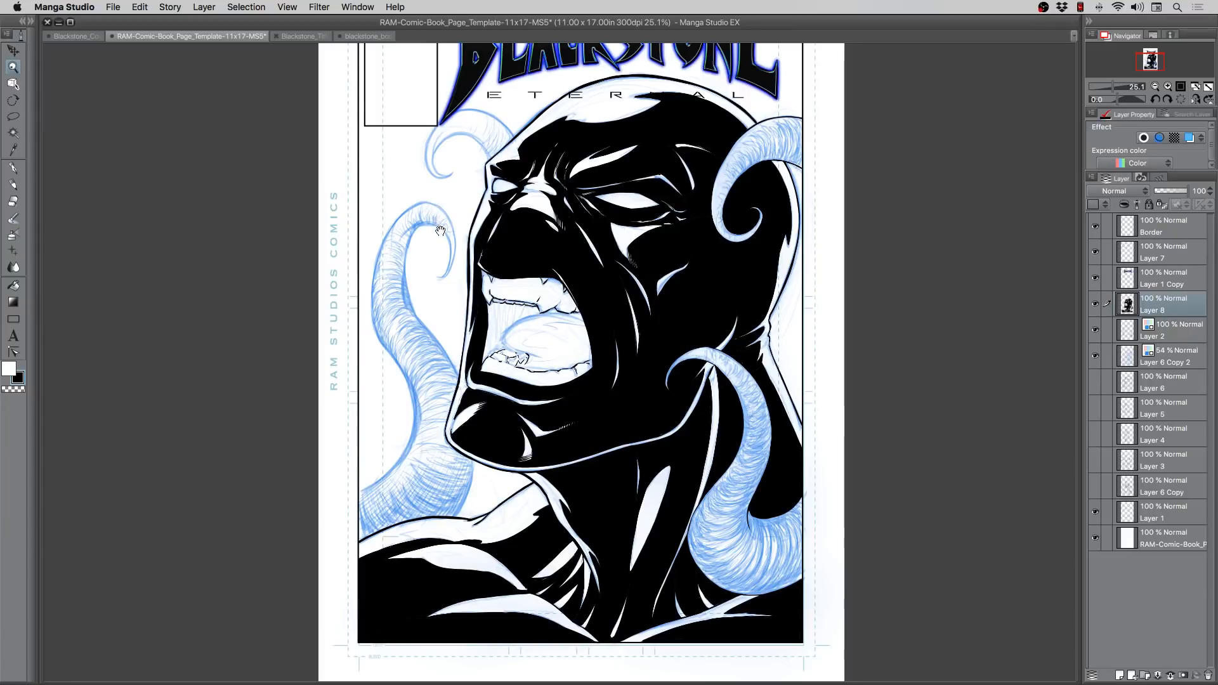
Step: Thicken the black outline along the back of the head and down the back of the neck
click(14, 168)
click(13, 67)
click(766, 182)
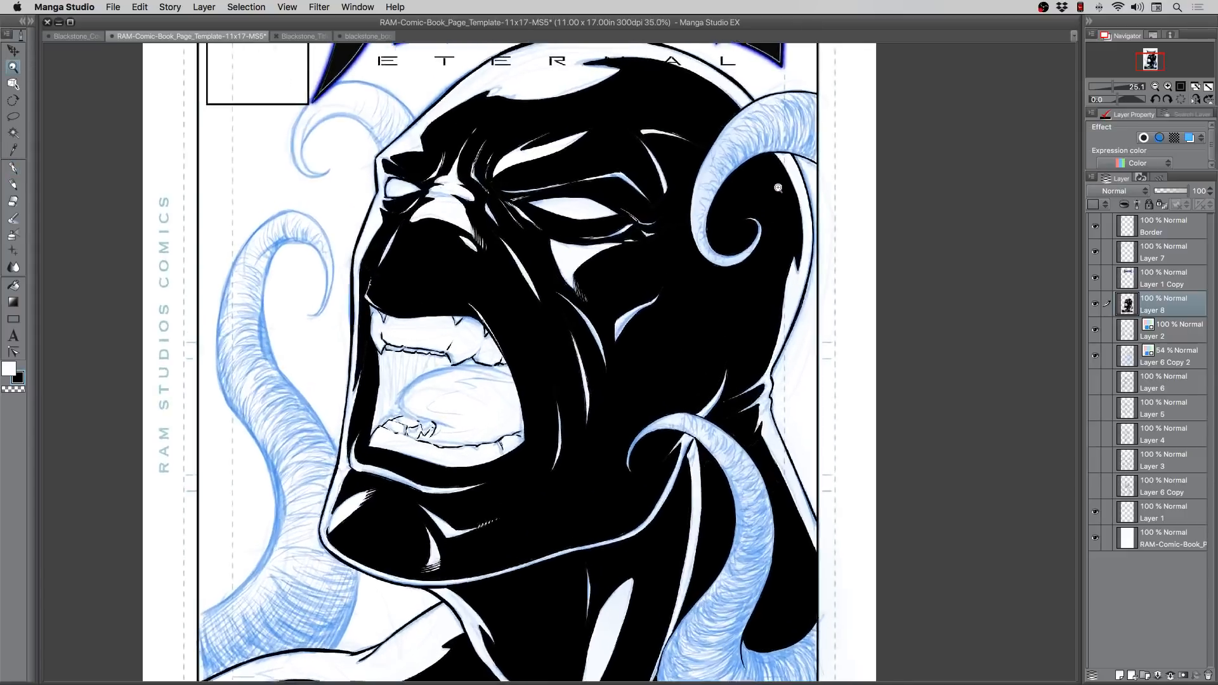
click(778, 188)
click(15, 170)
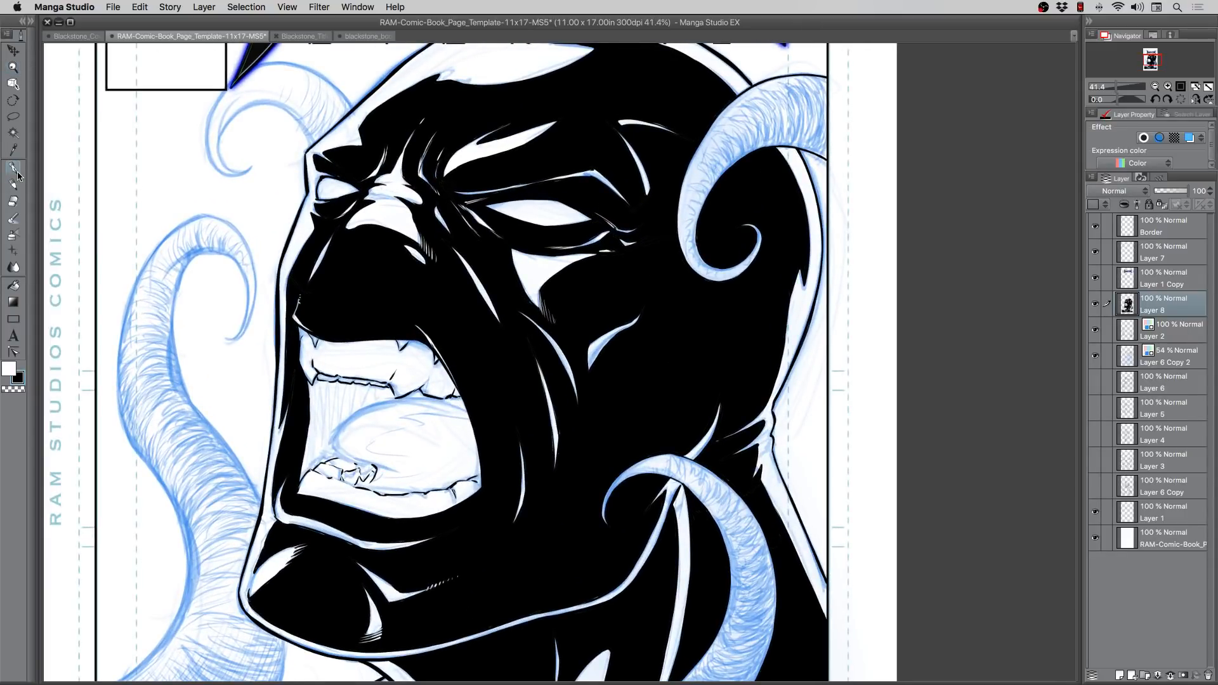
drag(797, 147, 823, 234)
mouse_move(817, 187)
mouse_down()
mouse_move(826, 257)
mouse_move(783, 383)
mouse_up()
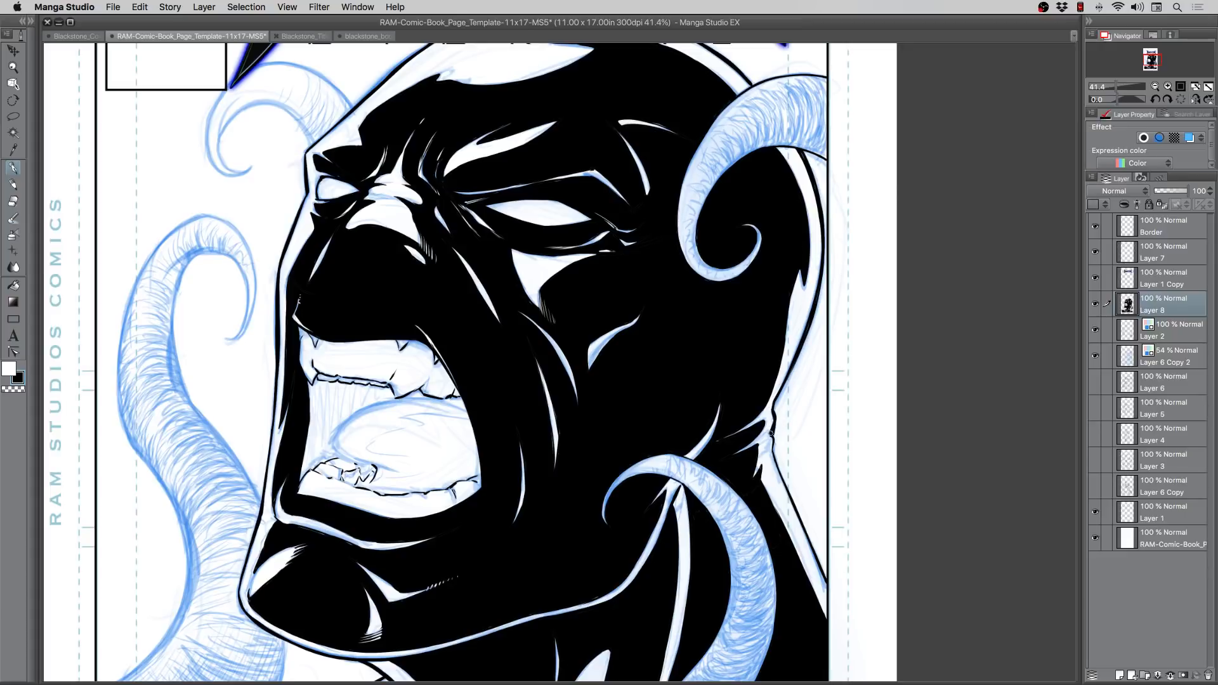
drag(772, 435, 774, 454)
drag(568, 426, 505, 310)
drag(712, 339, 763, 461)
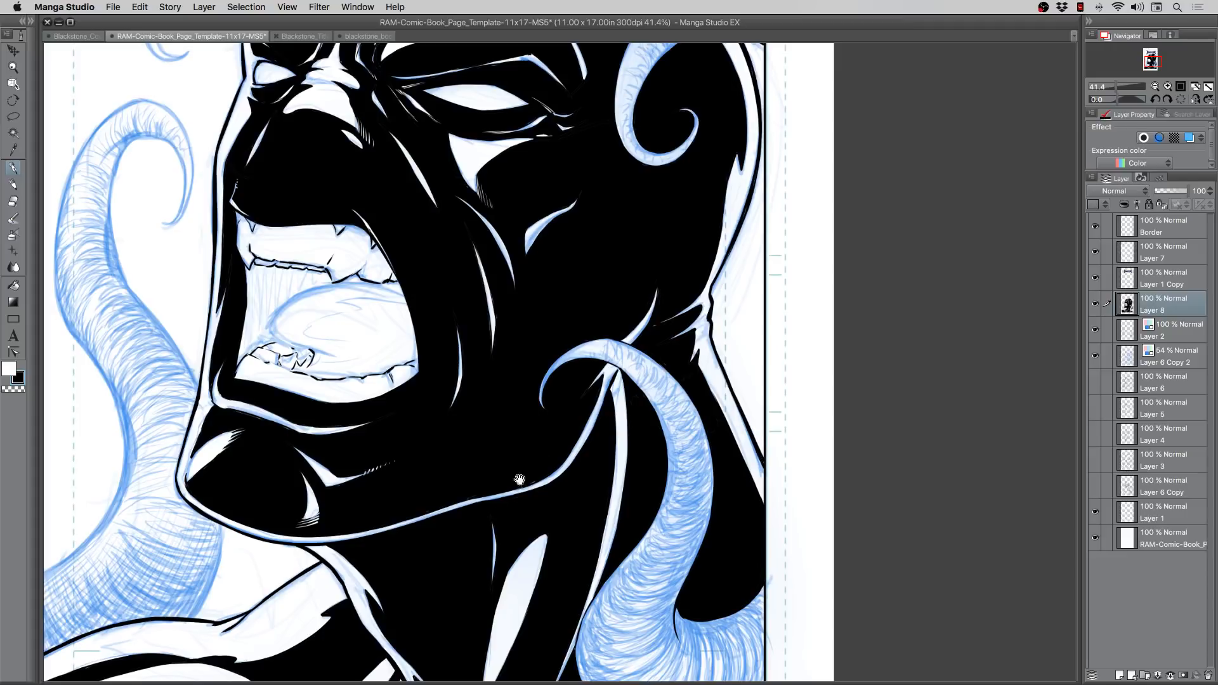
Step: Thicken the black outline along the front of the face down to the chin and along the forehead
drag(453, 489, 692, 482)
drag(493, 463, 573, 517)
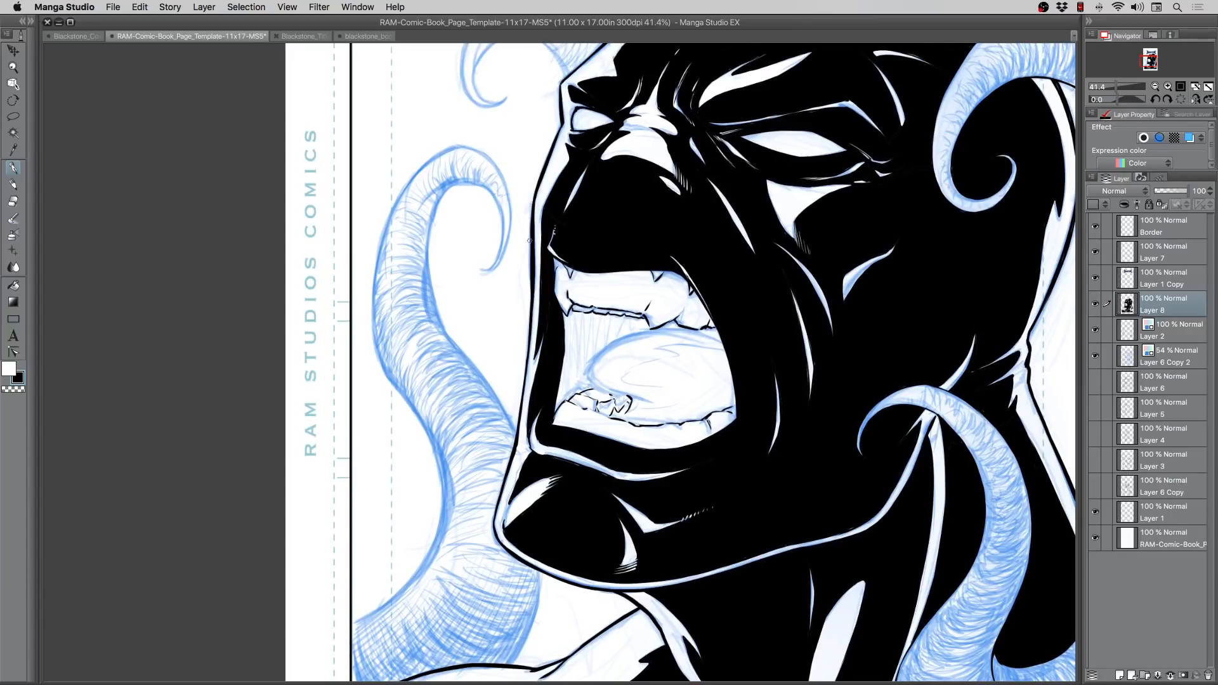
mouse_move(532, 224)
mouse_down()
mouse_move(528, 347)
mouse_move(529, 302)
mouse_move(494, 510)
mouse_up()
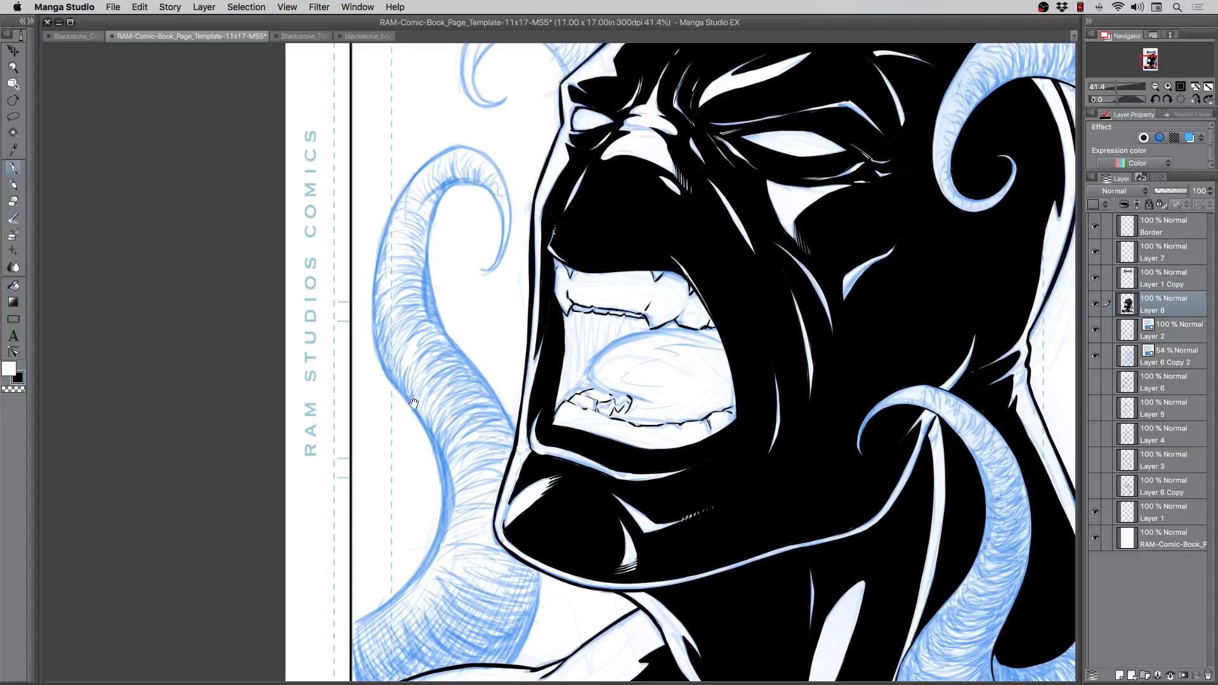
drag(413, 404, 424, 596)
drag(466, 271, 436, 292)
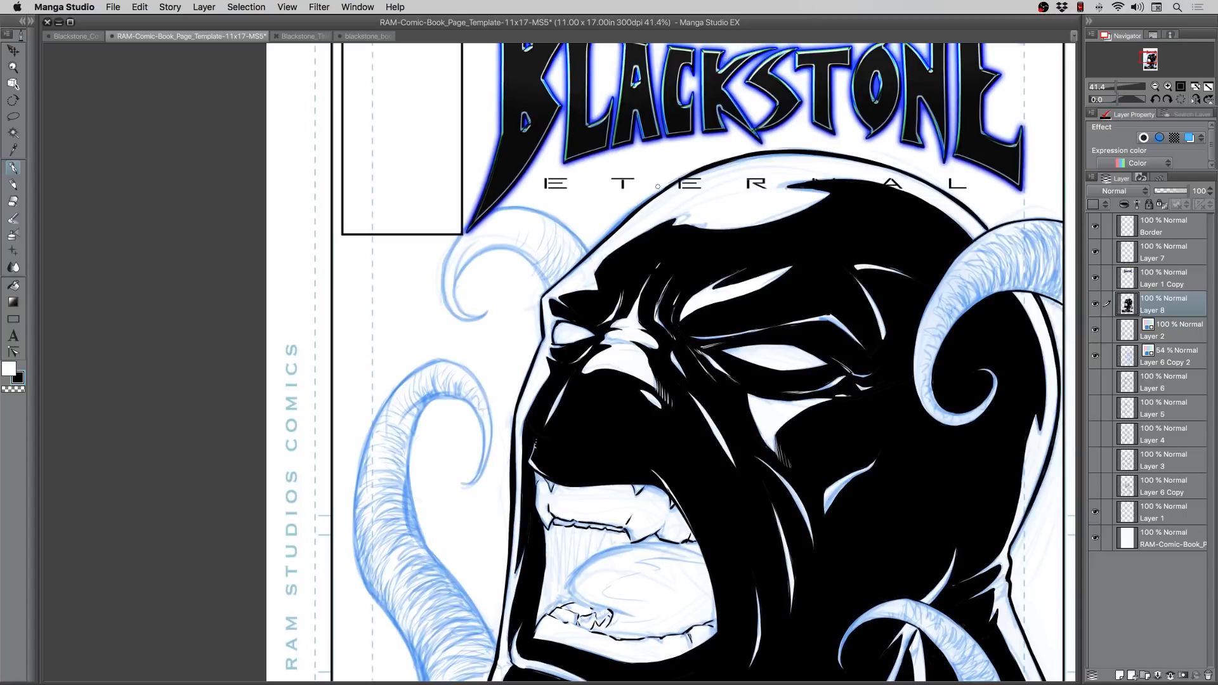
mouse_move(678, 179)
mouse_down()
mouse_move(574, 266)
mouse_move(591, 250)
mouse_up()
Step: Ink the stretched strands inside the mouth corner and black in the shadow behind the upper teeth
drag(463, 466, 317, 359)
drag(409, 408, 533, 423)
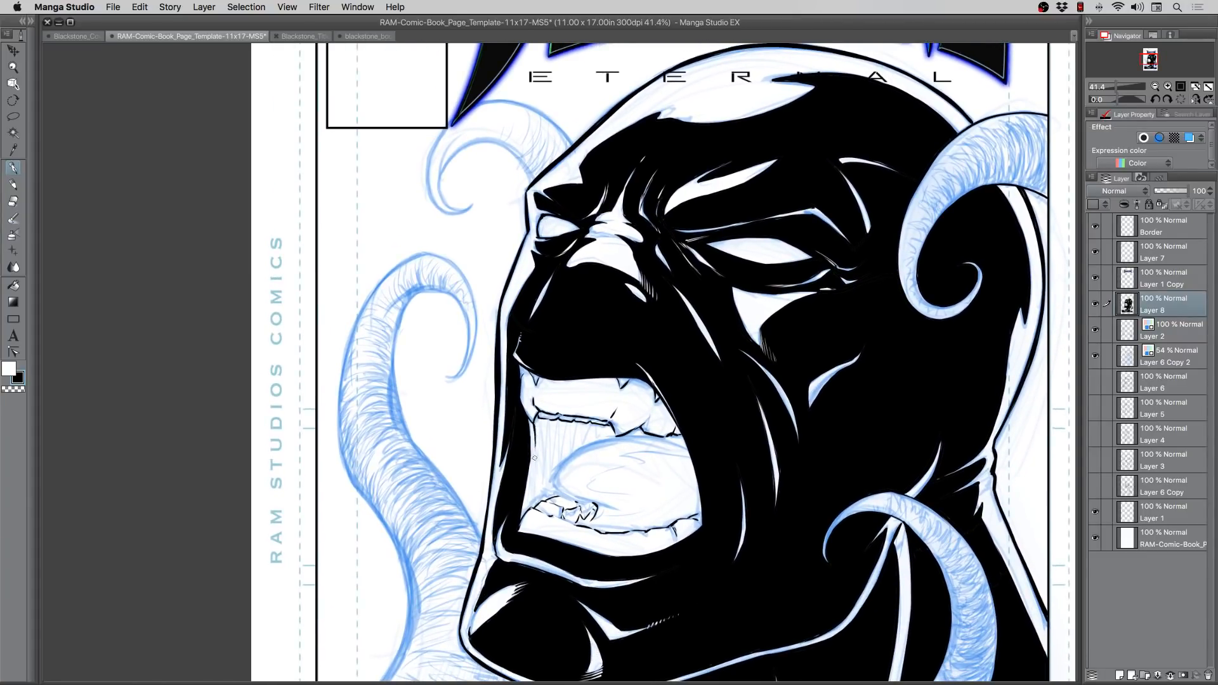
mouse_move(531, 468)
mouse_down()
mouse_move(540, 428)
mouse_move(535, 500)
mouse_move(543, 418)
mouse_move(559, 418)
mouse_move(551, 446)
mouse_move(576, 433)
mouse_move(563, 458)
mouse_move(572, 423)
mouse_move(557, 426)
mouse_move(588, 427)
mouse_move(572, 451)
mouse_move(599, 436)
mouse_move(584, 435)
mouse_move(591, 425)
mouse_move(609, 433)
mouse_move(581, 449)
mouse_move(641, 430)
mouse_move(614, 436)
mouse_up()
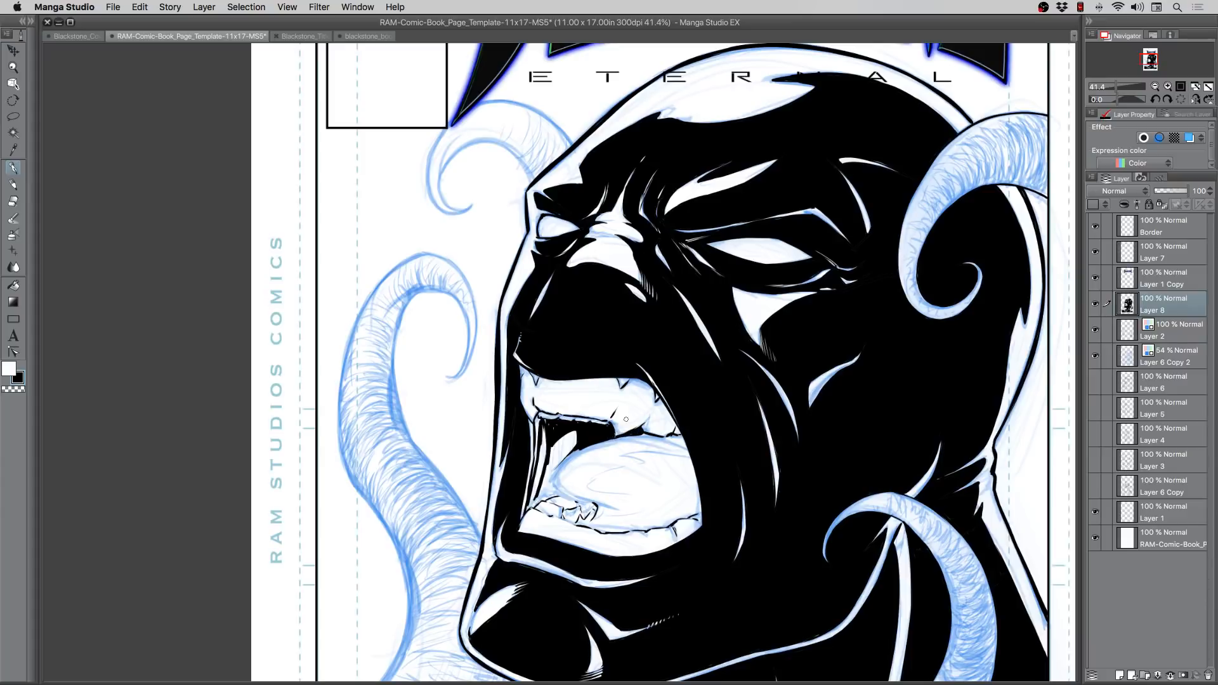
drag(424, 485, 401, 434)
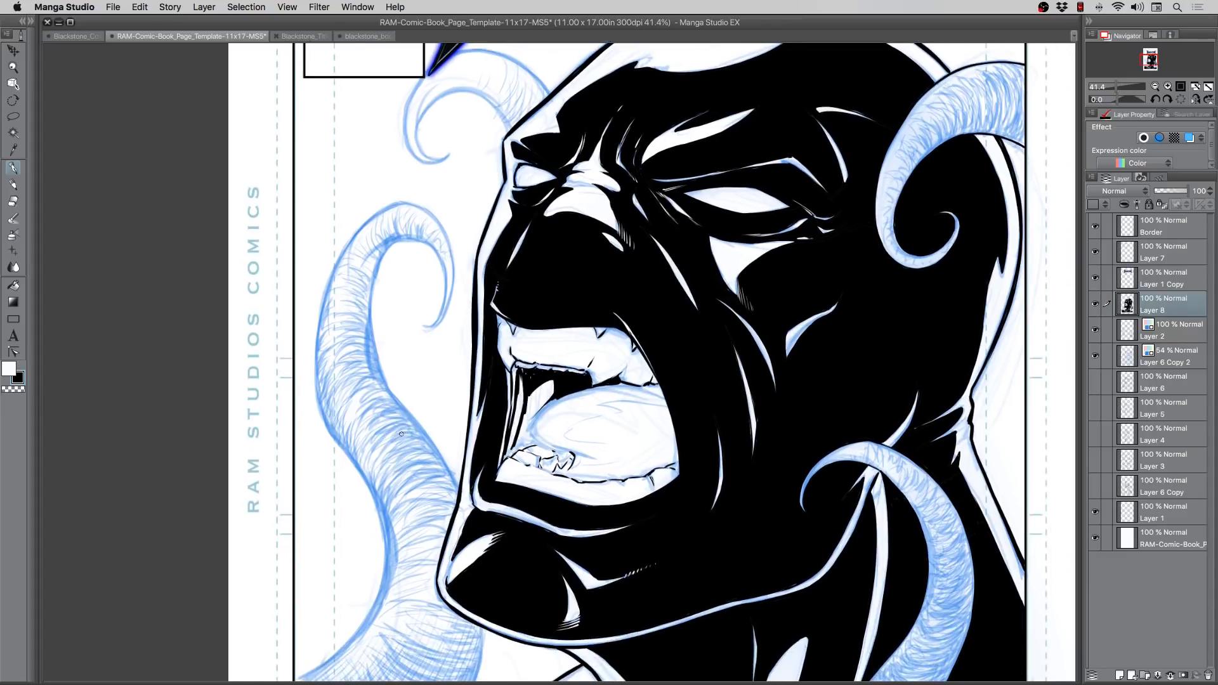
mouse_move(525, 415)
mouse_down()
mouse_move(513, 454)
mouse_move(535, 442)
mouse_up()
drag(339, 461, 369, 409)
mouse_move(435, 370)
mouse_down()
mouse_move(404, 389)
mouse_move(452, 390)
mouse_move(438, 369)
mouse_move(416, 371)
mouse_move(438, 364)
mouse_move(406, 356)
mouse_up()
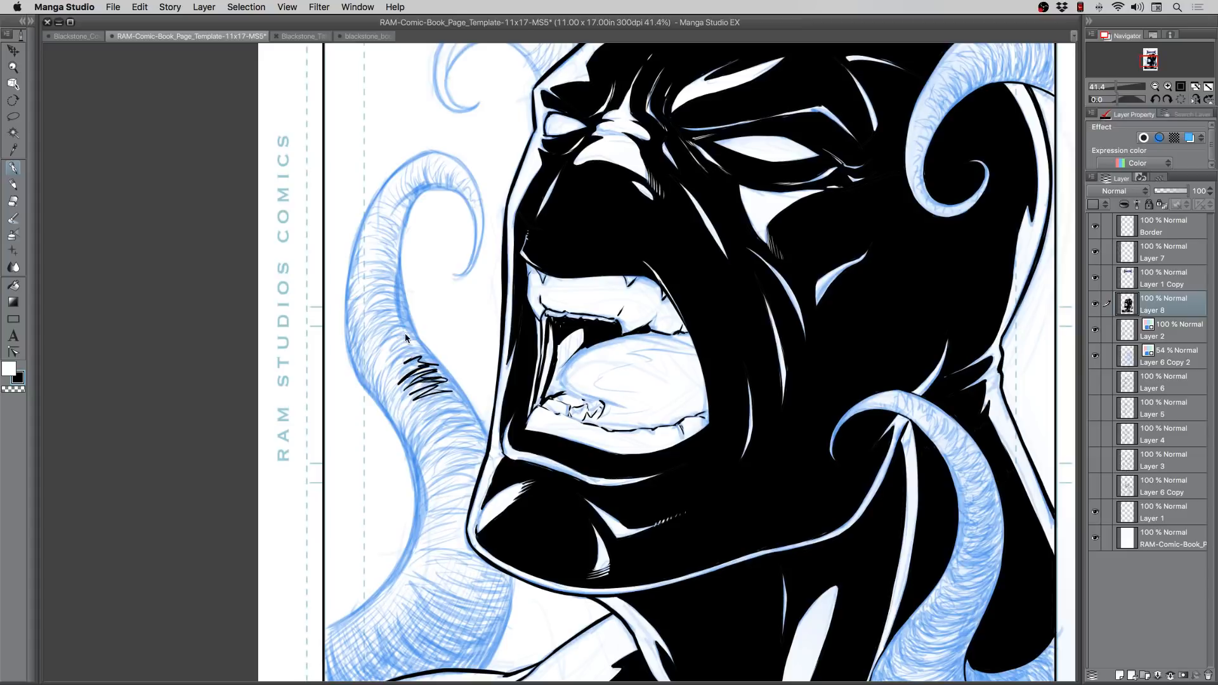
key(super+z)
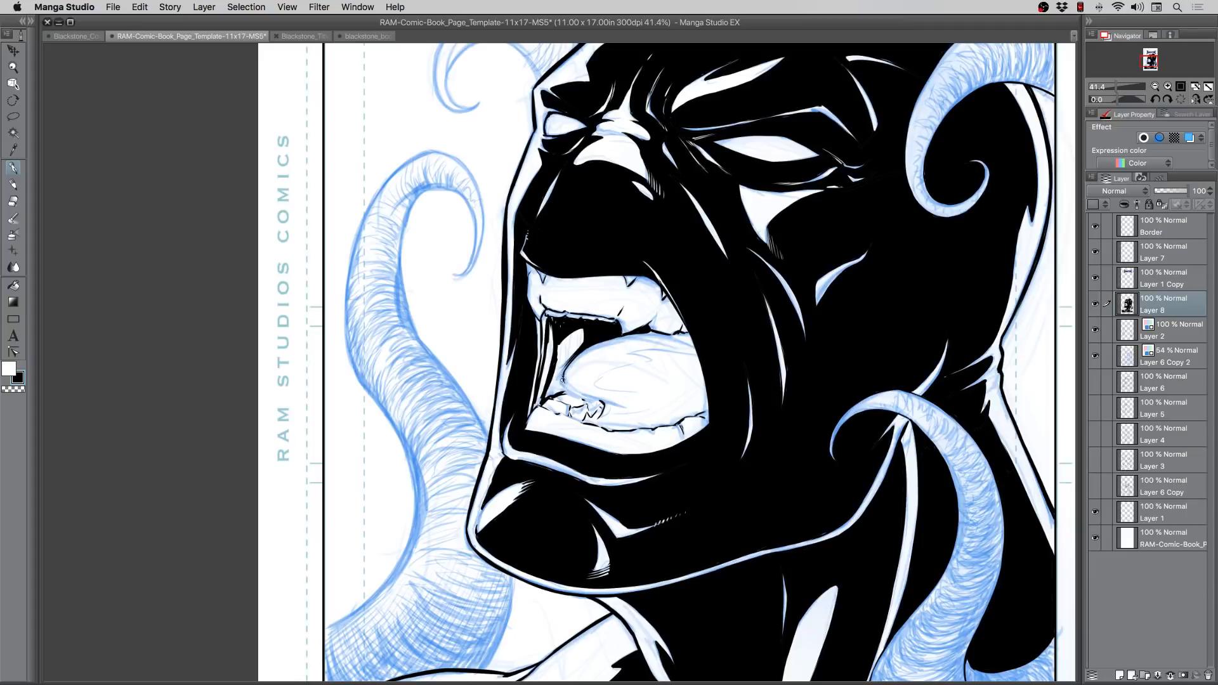
Step: Ink the tongue's contour and its jagged centre crease, and hatch the shadow at the back of the mouth with near-vertical black strokes
drag(564, 381, 629, 410)
drag(595, 409, 599, 406)
mouse_move(686, 350)
mouse_down()
mouse_move(635, 348)
mouse_move(651, 358)
mouse_move(612, 370)
mouse_move(614, 389)
mouse_up()
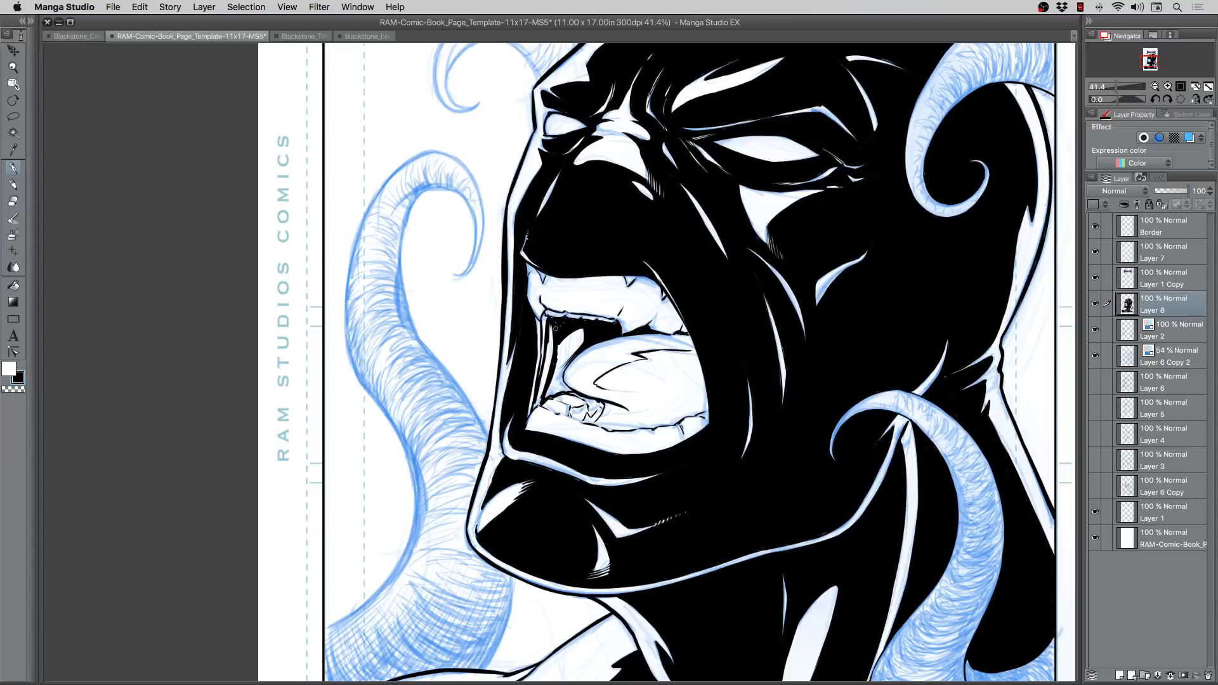
mouse_move(558, 340)
mouse_down()
mouse_move(543, 403)
mouse_move(563, 350)
mouse_move(560, 374)
mouse_up()
drag(564, 353, 555, 391)
mouse_move(568, 332)
mouse_down()
mouse_move(551, 401)
mouse_move(570, 343)
mouse_move(572, 360)
mouse_move(580, 346)
mouse_move(562, 393)
mouse_up()
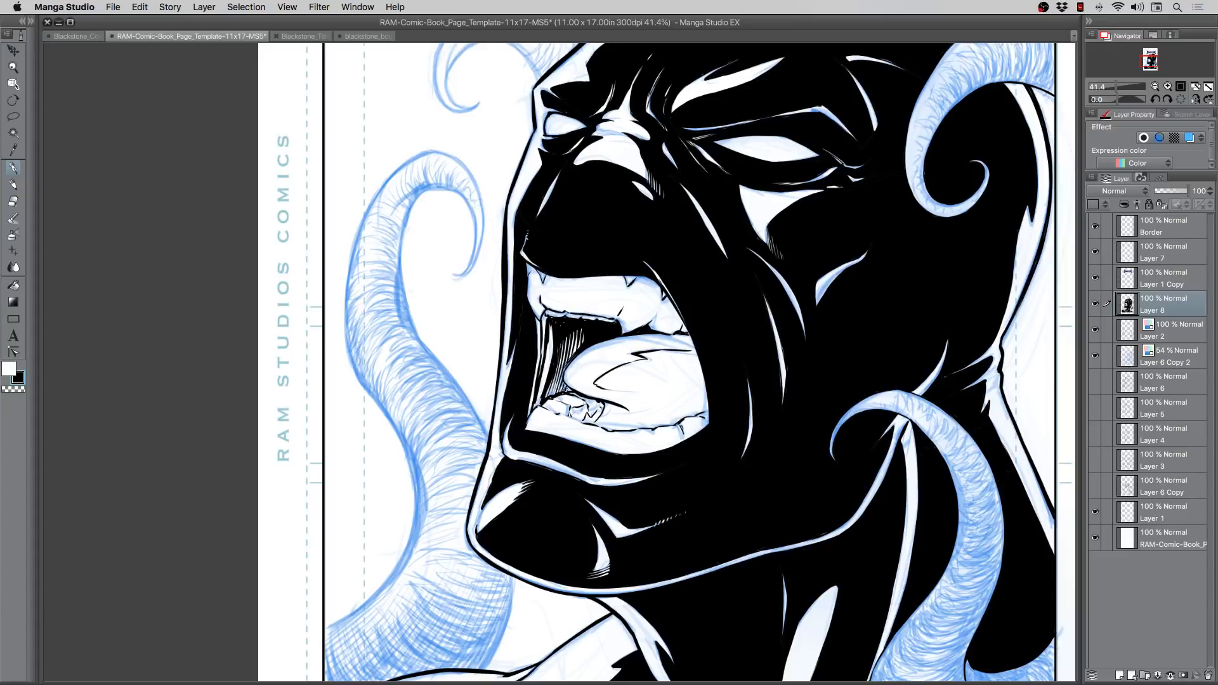
Step: Carve fine transparent hatch lines into the black along the back edge of the cheek highlight below the larger eye
click(13, 69)
drag(463, 215, 439, 218)
drag(448, 177, 461, 234)
click(461, 234)
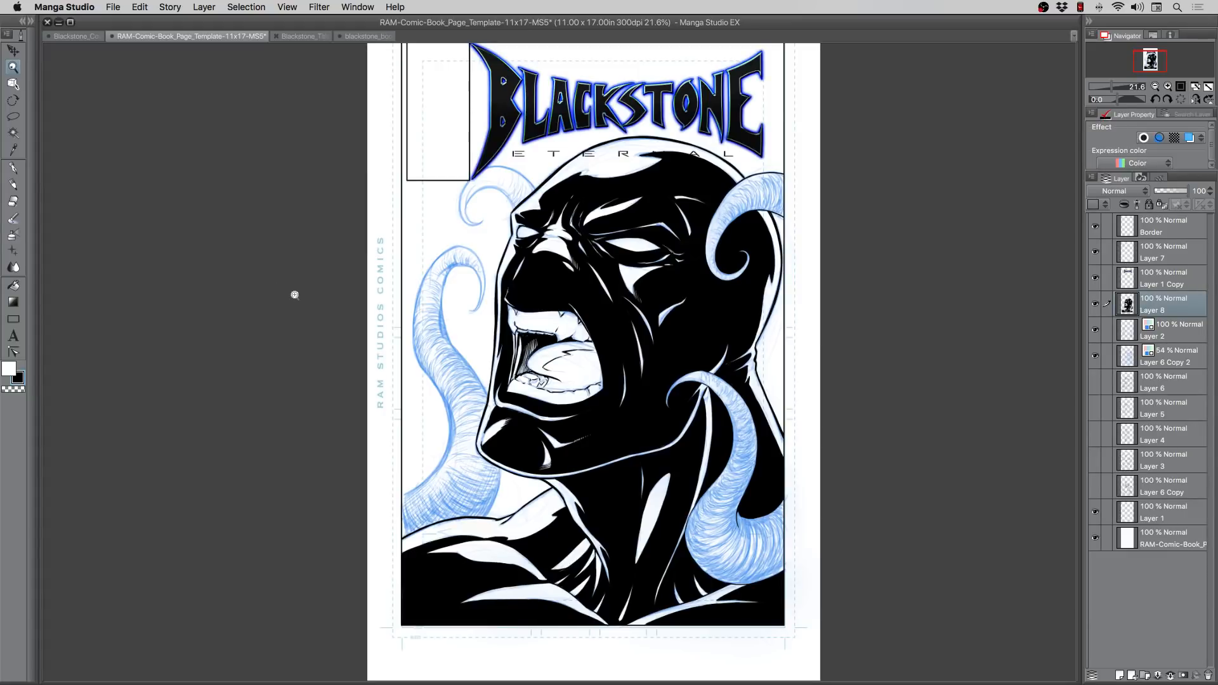
drag(637, 232, 664, 205)
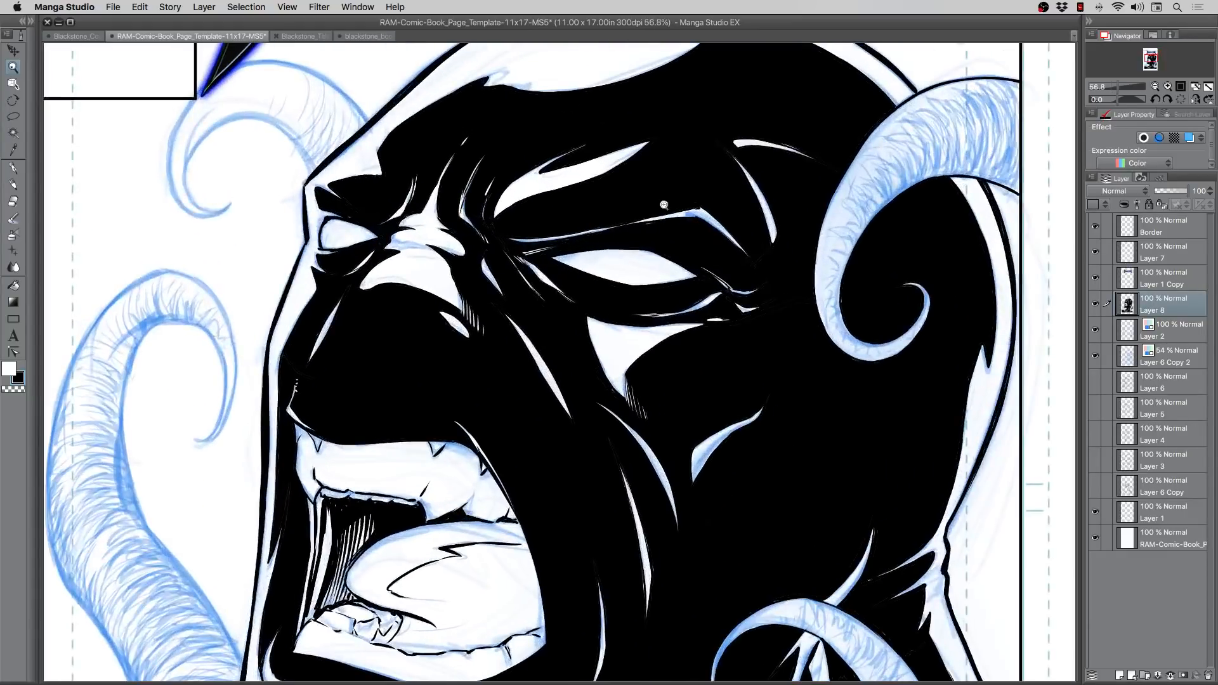
click(13, 167)
click(15, 388)
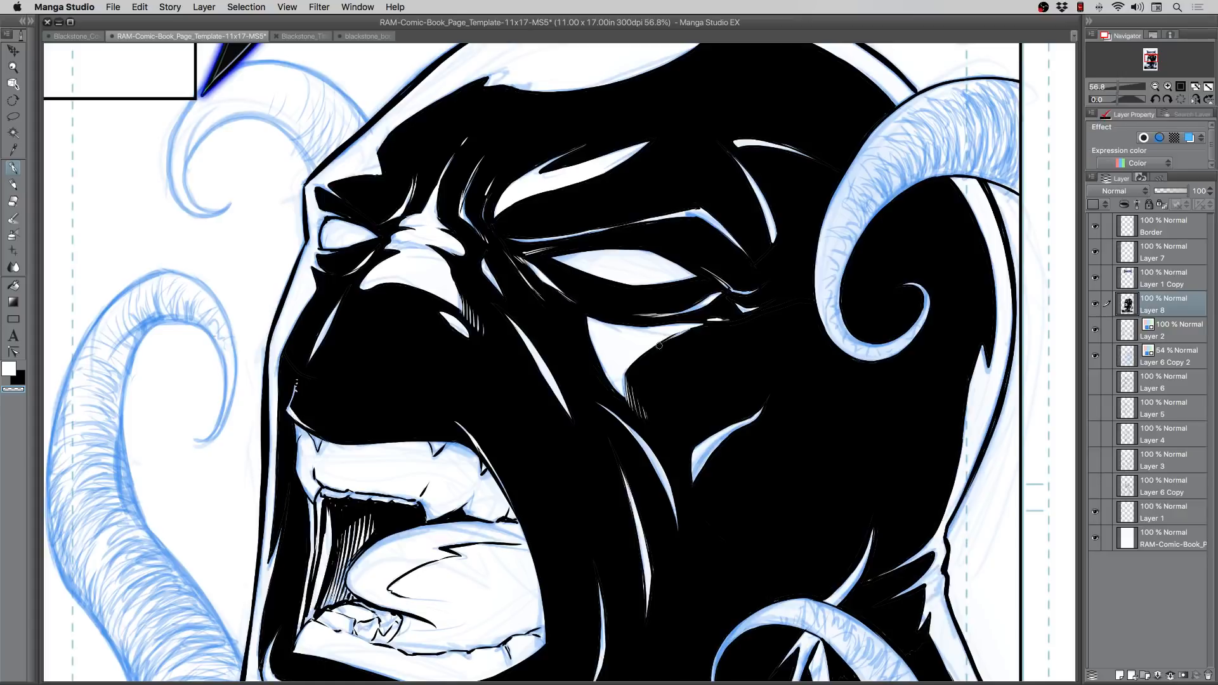
mouse_move(636, 365)
mouse_down()
mouse_move(699, 326)
mouse_move(645, 361)
mouse_up()
mouse_move(698, 326)
mouse_down()
mouse_move(668, 352)
mouse_move(701, 333)
mouse_up()
Step: Review the whole cover at reduced size, briefly hiding the palettes and restoring them
click(14, 68)
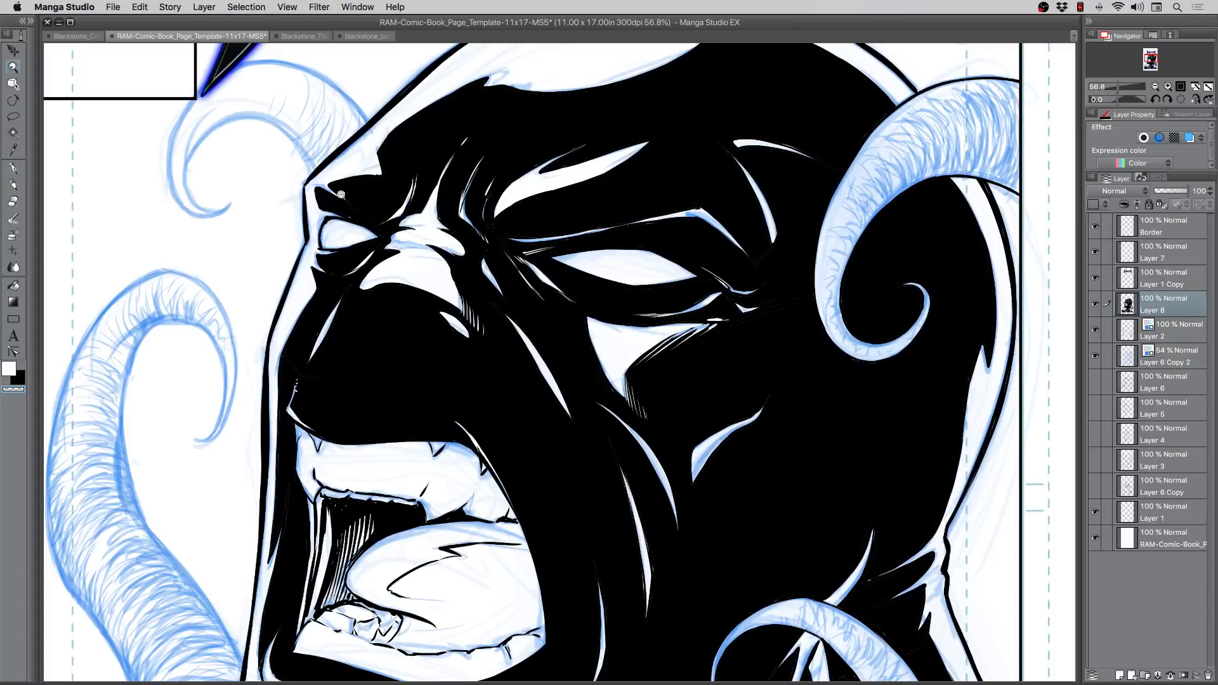
drag(368, 214, 294, 253)
drag(311, 353, 391, 354)
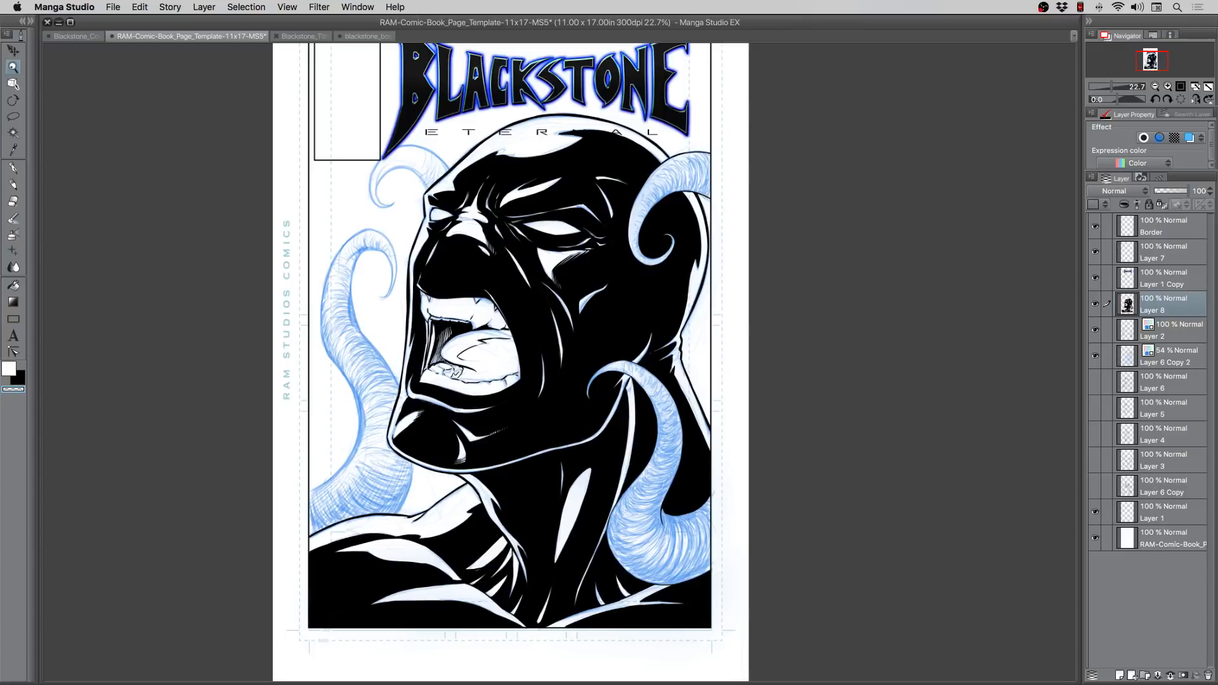
key(Tab)
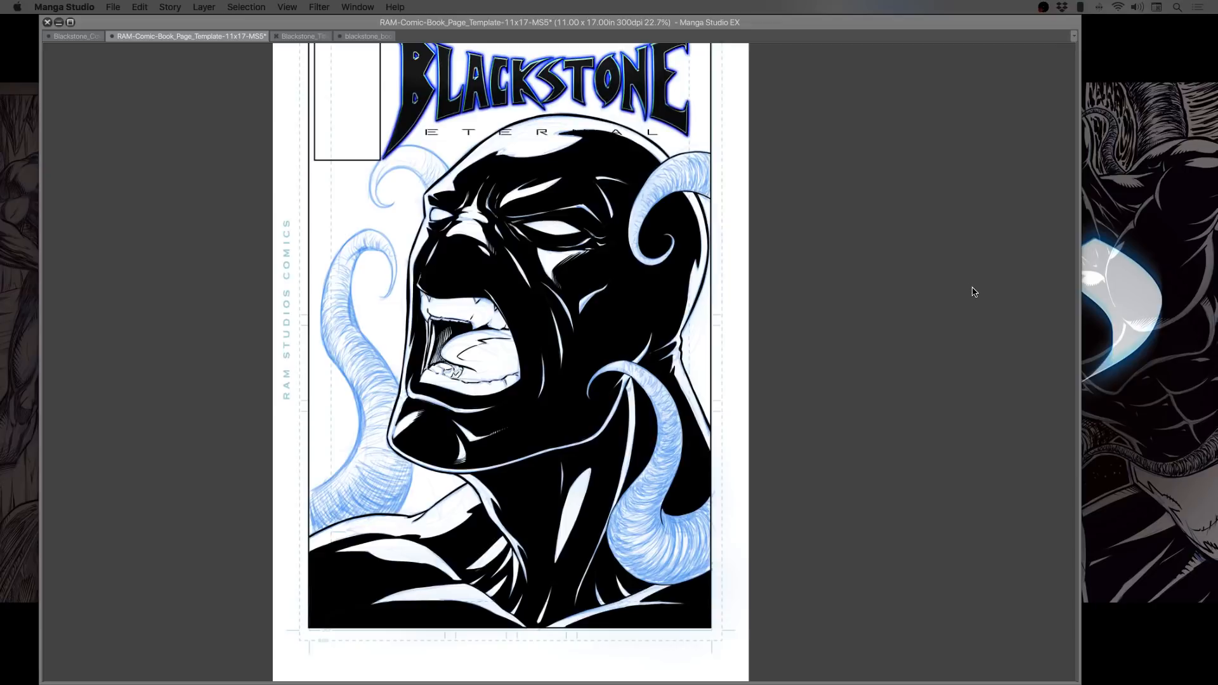
key(Tab)
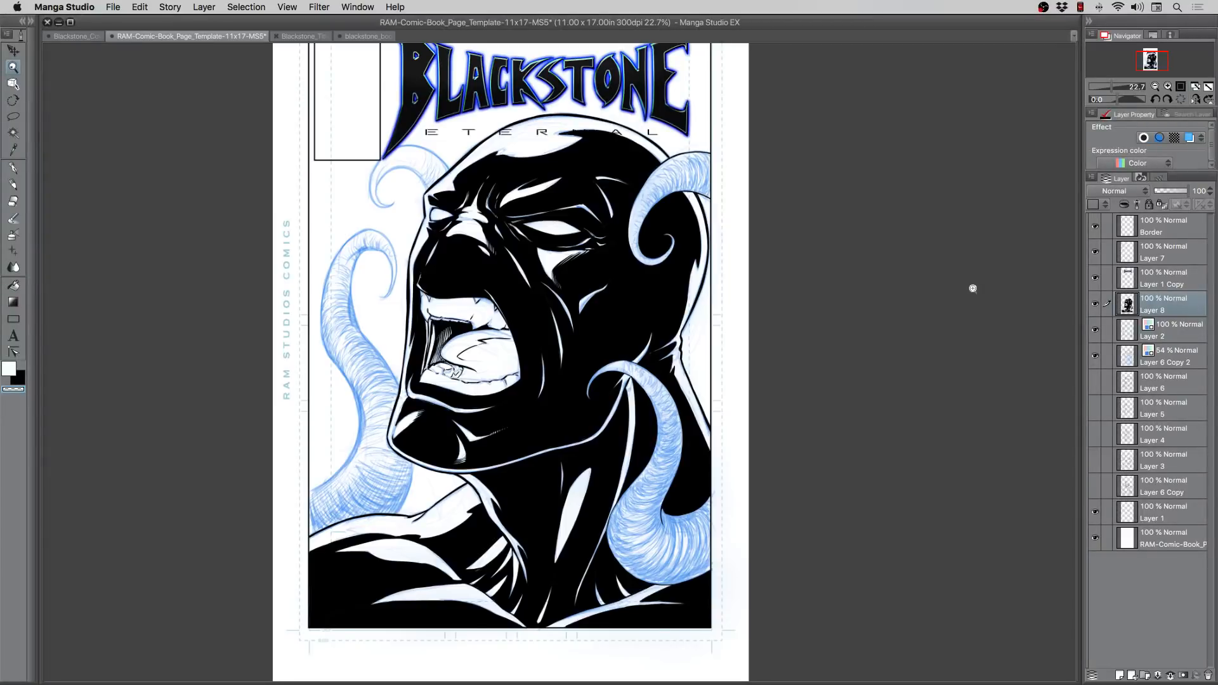